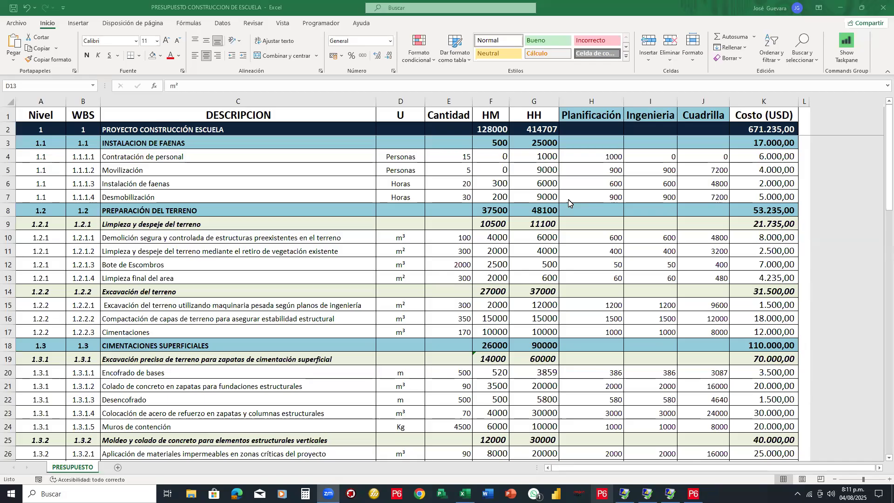
Step: Switch to Primavera P6 and examine the activity table and Gantt chart of the Construcción de Escuela project
{"action": "left_click", "coordinate": [693, 494]}
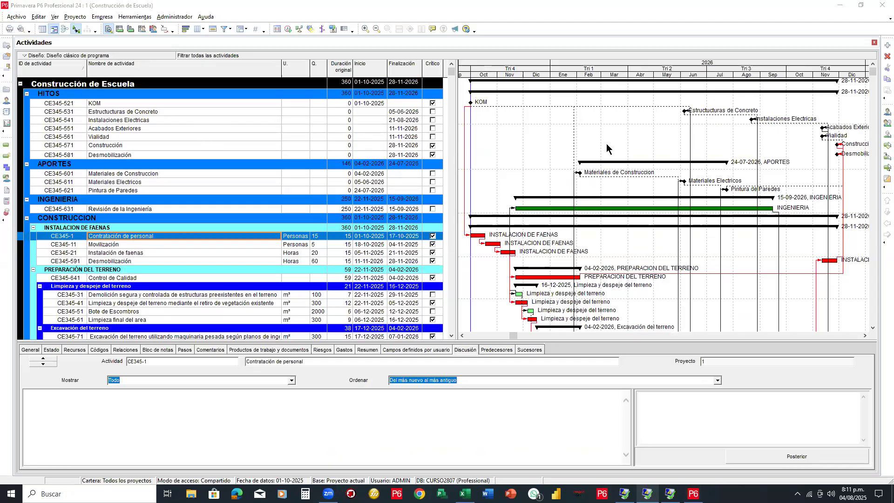
{"action": "left_click", "coordinate": [499, 208]}
{"action": "scroll", "coordinate": [562, 218], "scroll_direction": "down", "scroll_amount": 3}
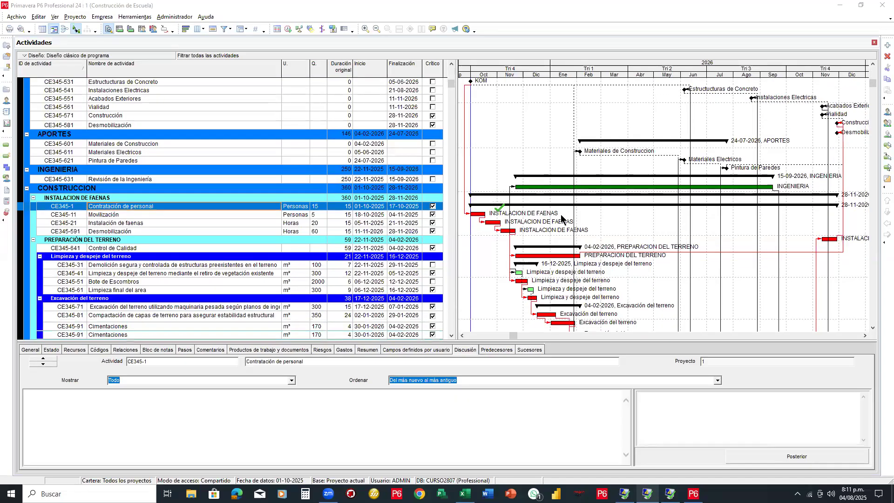
{"action": "scroll", "coordinate": [562, 217], "scroll_direction": "up", "scroll_amount": 3}
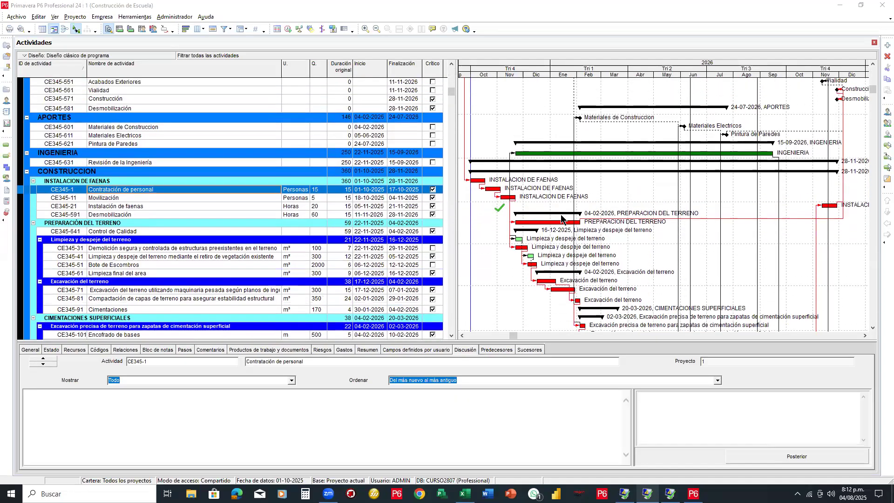
{"action": "scroll", "coordinate": [41, 201], "scroll_direction": "up", "scroll_amount": 1}
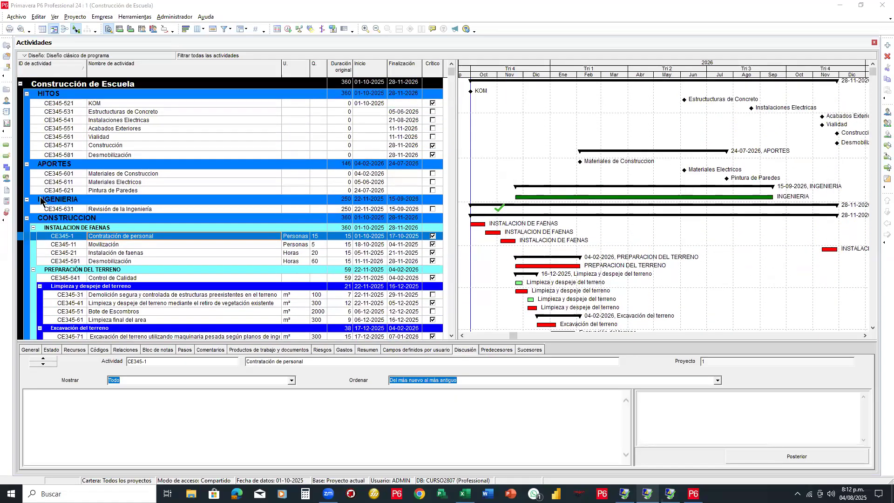
{"action": "left_click", "coordinate": [136, 18]}
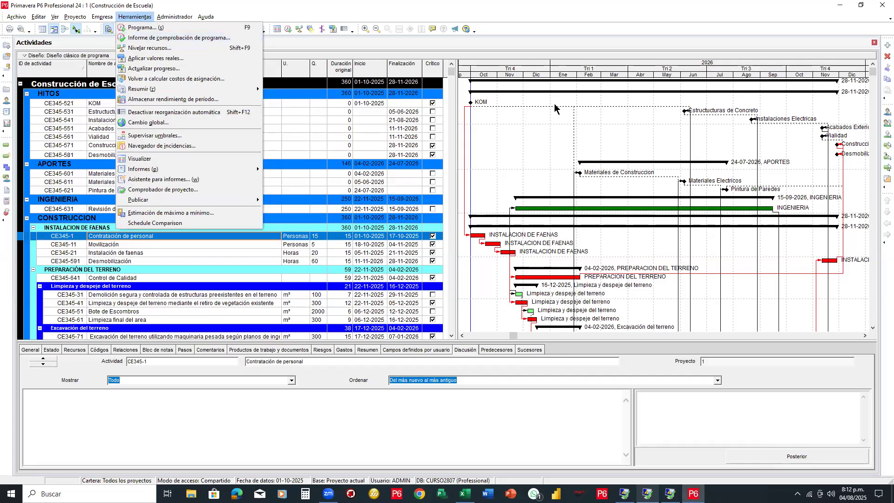
{"action": "left_click", "coordinate": [558, 148]}
{"action": "left_click", "coordinate": [558, 149]}
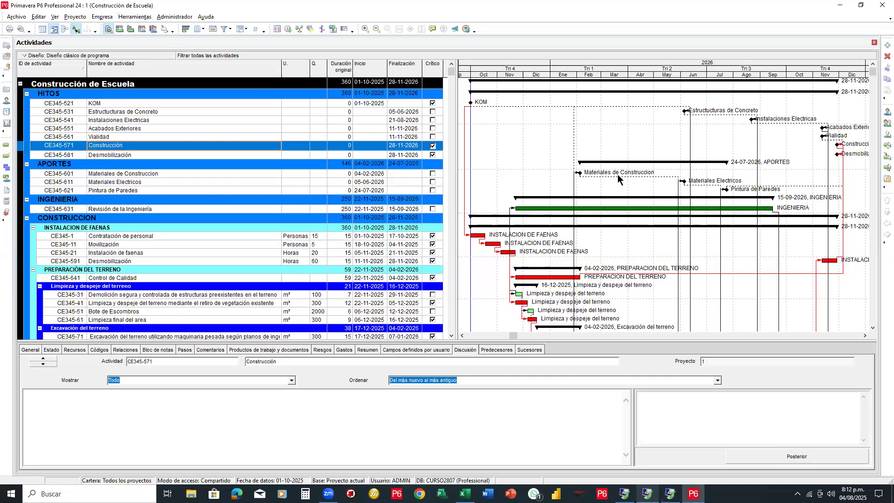
{"action": "scroll", "coordinate": [617, 174], "scroll_direction": "down", "scroll_amount": 3}
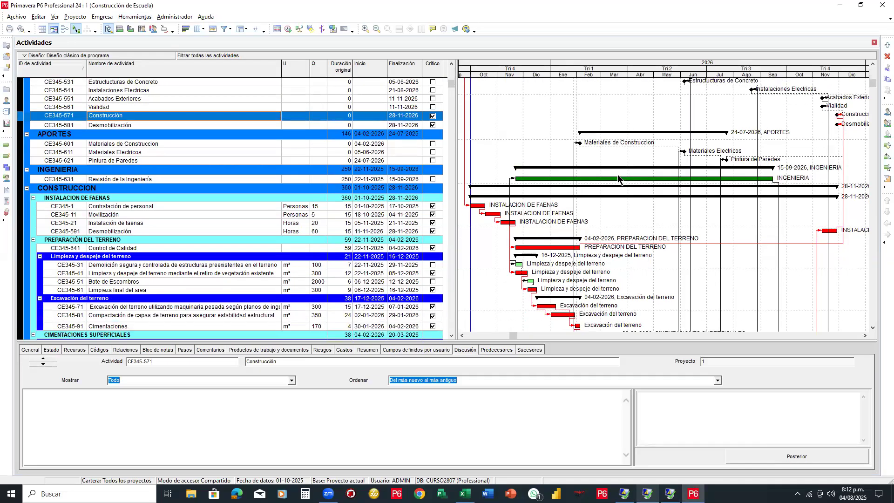
{"action": "scroll", "coordinate": [618, 174], "scroll_direction": "down", "scroll_amount": 2}
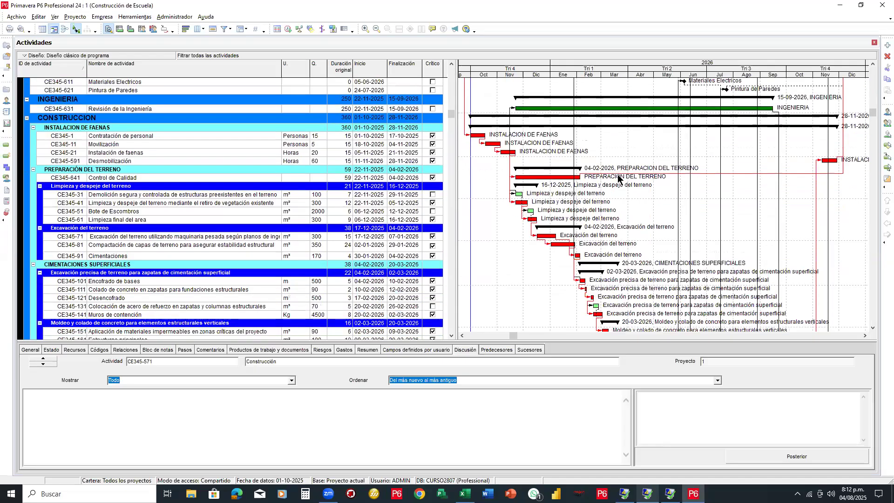
{"action": "scroll", "coordinate": [618, 178], "scroll_direction": "down", "scroll_amount": 1}
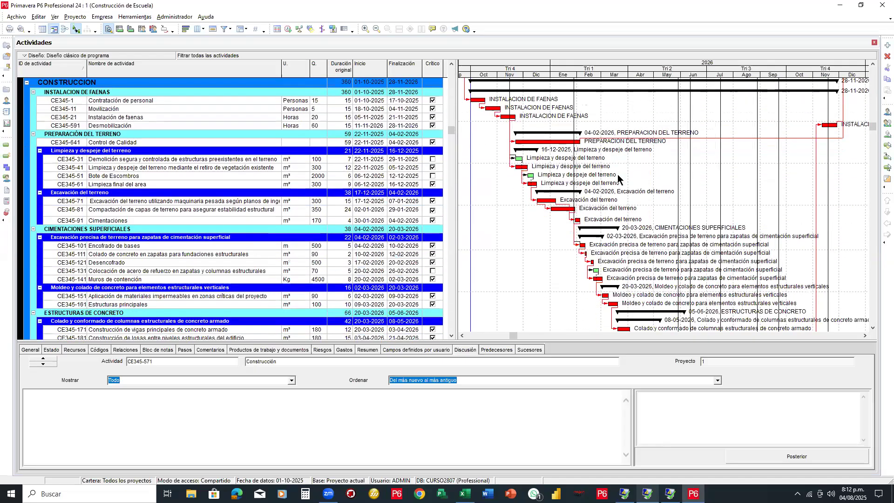
{"action": "scroll", "coordinate": [617, 175], "scroll_direction": "up", "scroll_amount": 4}
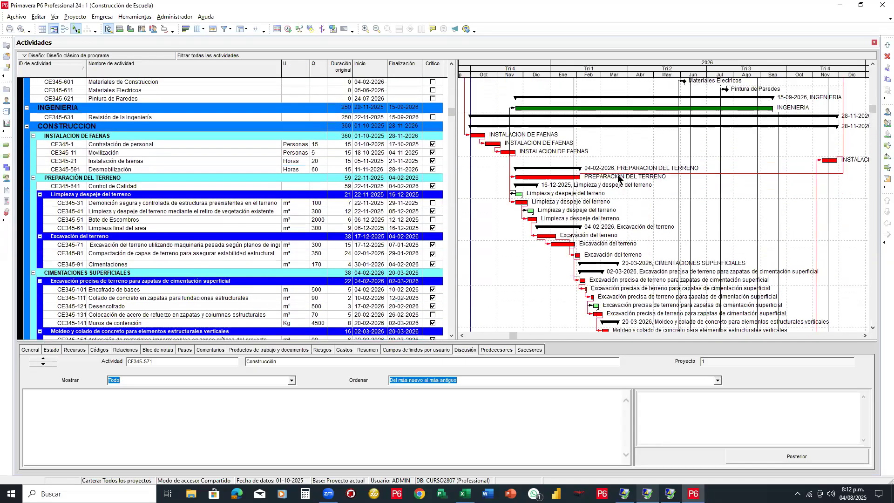
{"action": "scroll", "coordinate": [618, 174], "scroll_direction": "up", "scroll_amount": 2}
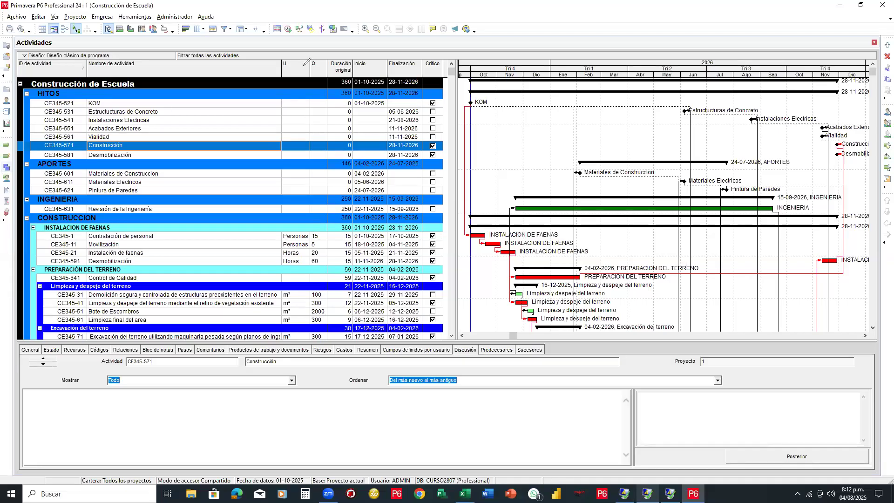
Step: Circle the project's total original duration with the annotation pen and draw an arrow to it
{"action": "mouse_move", "coordinate": [347, 66]}
{"action": "left_mouse_down"}
{"action": "mouse_move", "coordinate": [335, 61]}
{"action": "mouse_move", "coordinate": [327, 71]}
{"action": "left_mouse_up"}
{"action": "mouse_move", "coordinate": [265, 143]}
{"action": "left_mouse_down"}
{"action": "mouse_move", "coordinate": [349, 80]}
{"action": "mouse_move", "coordinate": [349, 88]}
{"action": "left_mouse_up"}
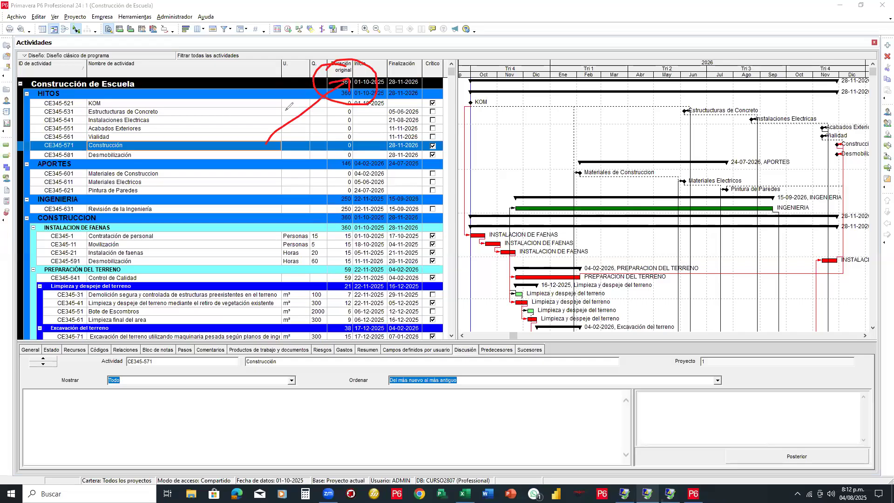
{"action": "left_click", "coordinate": [50, 119]}
{"action": "left_click_drag", "start_coordinate": [350, 88], "coordinate": [314, 100]}
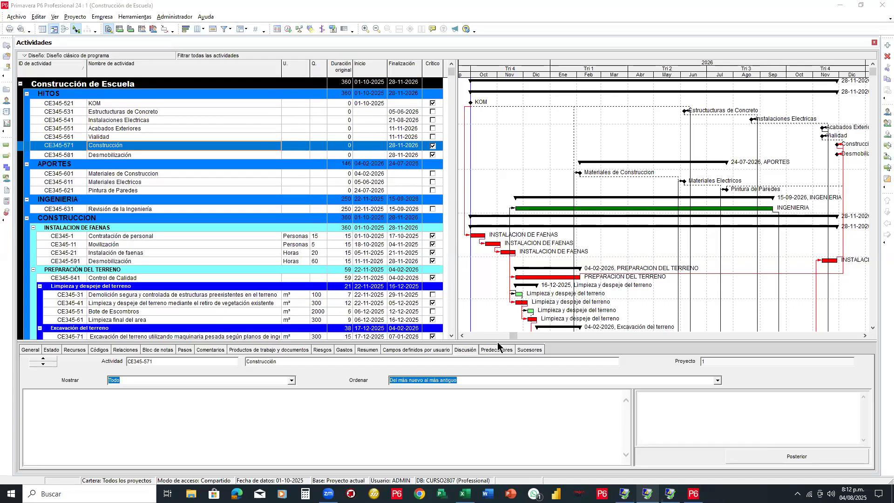
Step: Select activity CE345-31, the safe demolition of existing structures, and show its General details in an enlarged details area
{"action": "left_click_drag", "start_coordinate": [496, 342], "coordinate": [493, 311]}
{"action": "scroll", "coordinate": [226, 207], "scroll_direction": "down", "scroll_amount": 3}
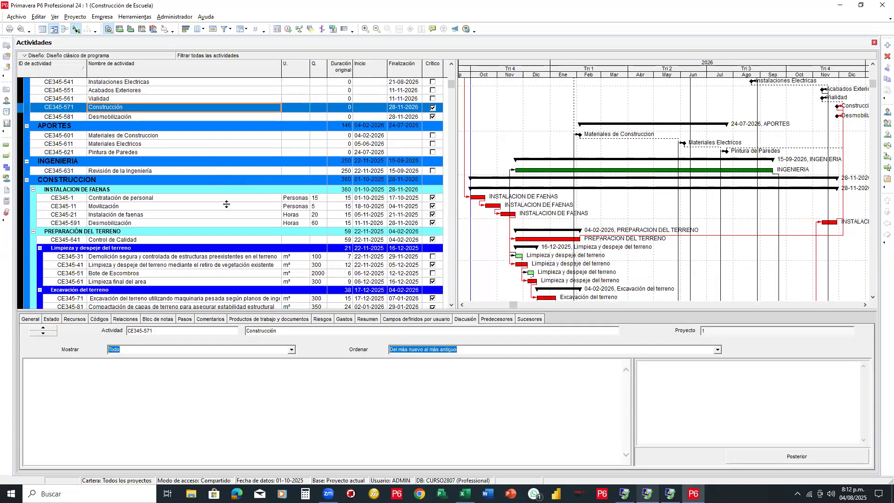
{"action": "scroll", "coordinate": [227, 204], "scroll_direction": "down", "scroll_amount": 1}
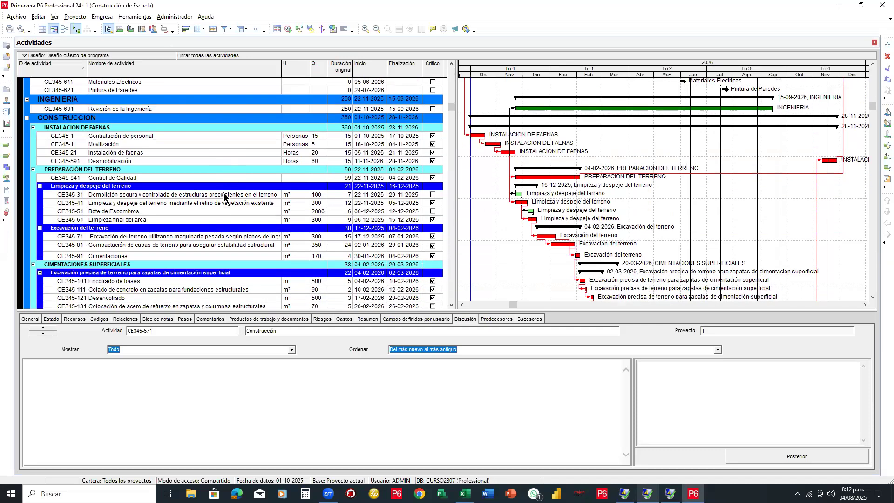
{"action": "left_click", "coordinate": [224, 194]}
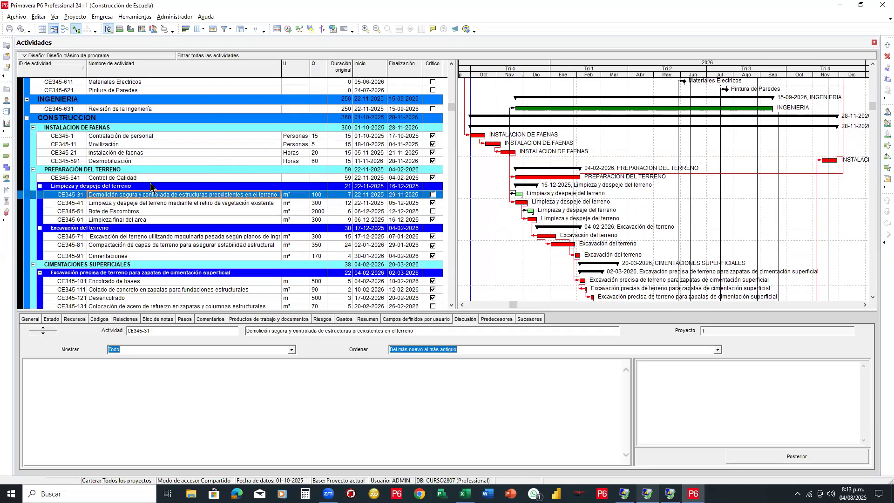
{"action": "mouse_move", "coordinate": [205, 198]}
{"action": "left_mouse_down"}
{"action": "mouse_move", "coordinate": [140, 286]}
{"action": "mouse_move", "coordinate": [35, 319]}
{"action": "left_mouse_up"}
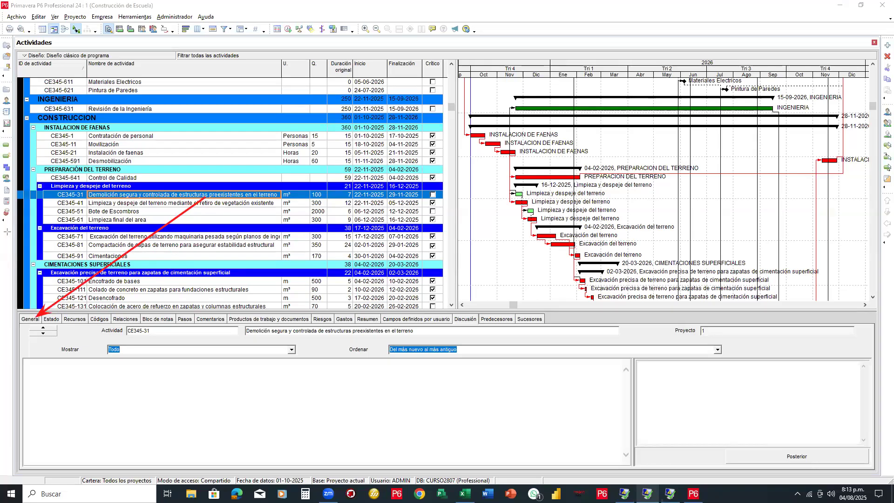
{"action": "left_click", "coordinate": [31, 317]}
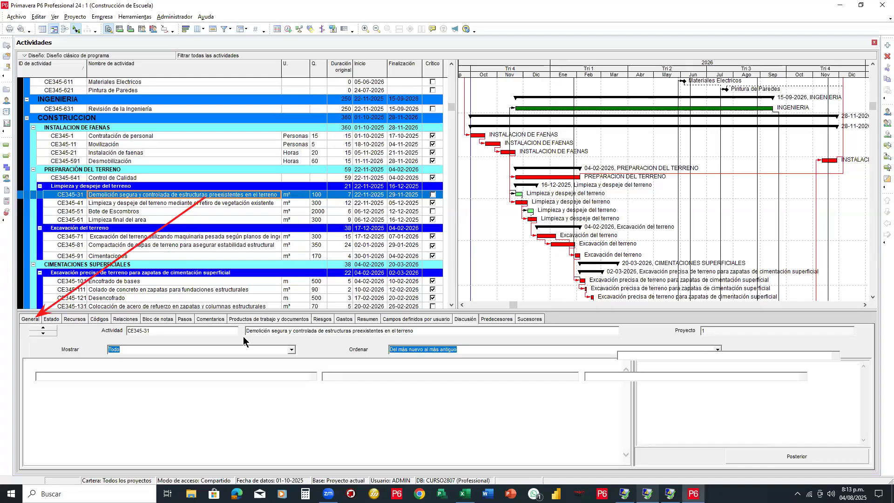
{"action": "left_click_drag", "start_coordinate": [272, 311], "coordinate": [255, 276]}
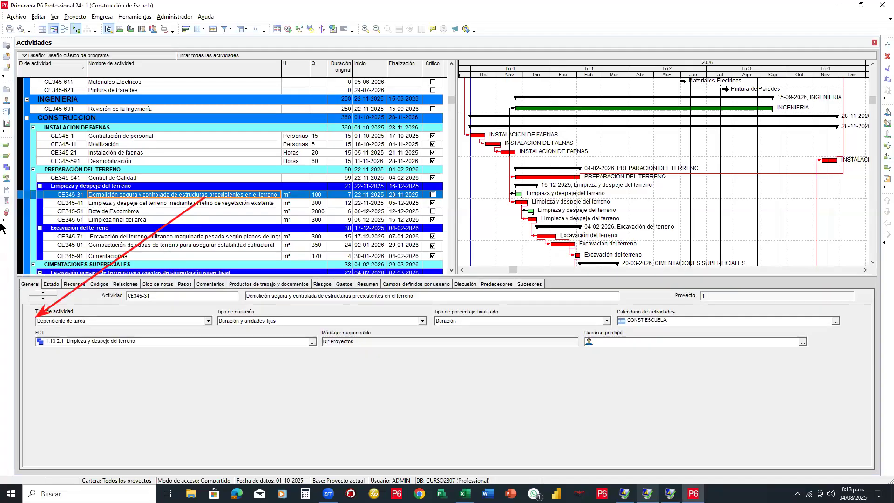
{"action": "left_click", "coordinate": [153, 235]}
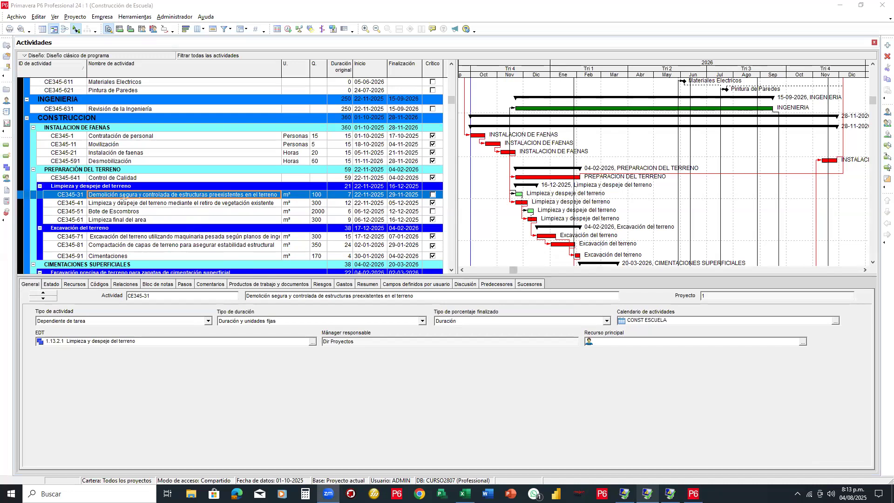
Step: Annotate the demolition activity's duration type with an arrow and box, tick its original duration, and show an empty 2027 stretch of the Gantt chart
{"action": "mouse_move", "coordinate": [127, 198]}
{"action": "left_mouse_down"}
{"action": "mouse_move", "coordinate": [255, 295]}
{"action": "mouse_move", "coordinate": [255, 311]}
{"action": "mouse_move", "coordinate": [243, 308]}
{"action": "left_mouse_up"}
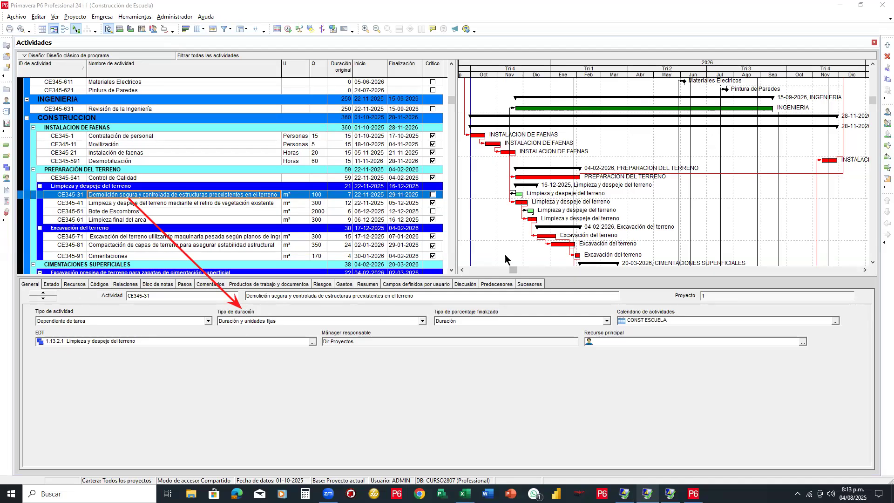
{"action": "left_click_drag", "start_coordinate": [455, 242], "coordinate": [395, 247]}
{"action": "left_click_drag", "start_coordinate": [322, 250], "coordinate": [290, 252]}
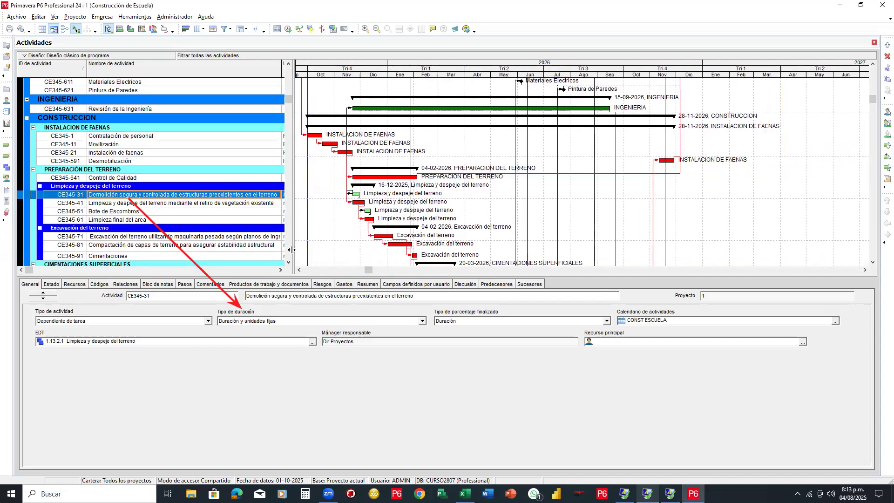
{"action": "left_click_drag", "start_coordinate": [372, 272], "coordinate": [872, 260]}
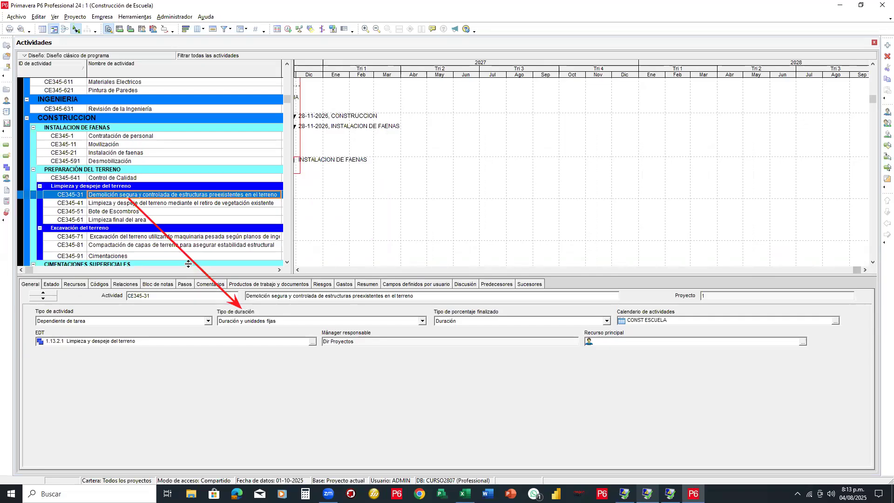
{"action": "left_click_drag", "start_coordinate": [292, 235], "coordinate": [446, 244]}
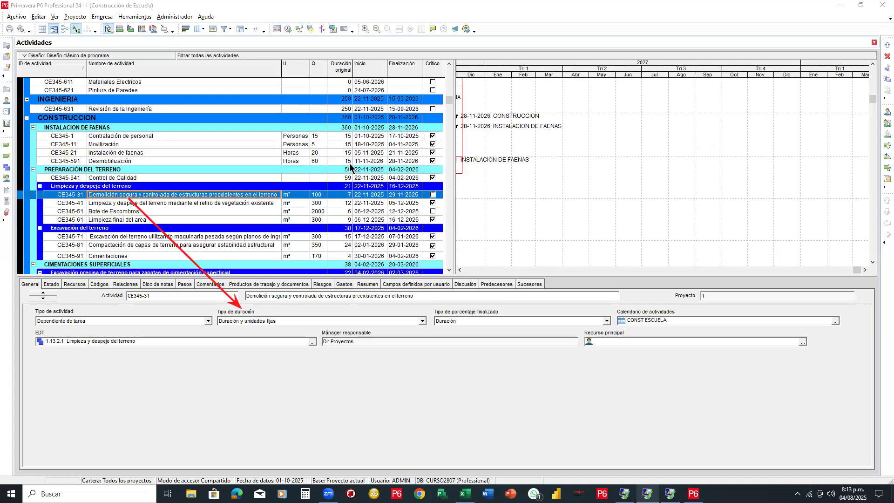
{"action": "left_click", "coordinate": [342, 191]}
{"action": "left_click_drag", "start_coordinate": [210, 303], "coordinate": [432, 338]}
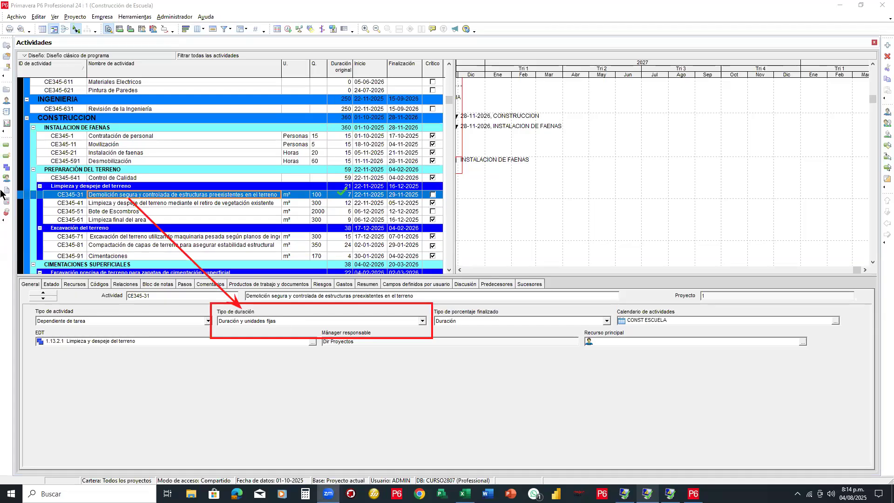
Step: Handwrite the formula "t = U.T x durac" in red over the empty Gantt area
{"action": "mouse_move", "coordinate": [544, 182]}
{"action": "left_mouse_down"}
{"action": "mouse_move", "coordinate": [546, 210]}
{"action": "mouse_move", "coordinate": [564, 212]}
{"action": "mouse_move", "coordinate": [554, 196]}
{"action": "mouse_move", "coordinate": [585, 203]}
{"action": "left_mouse_up"}
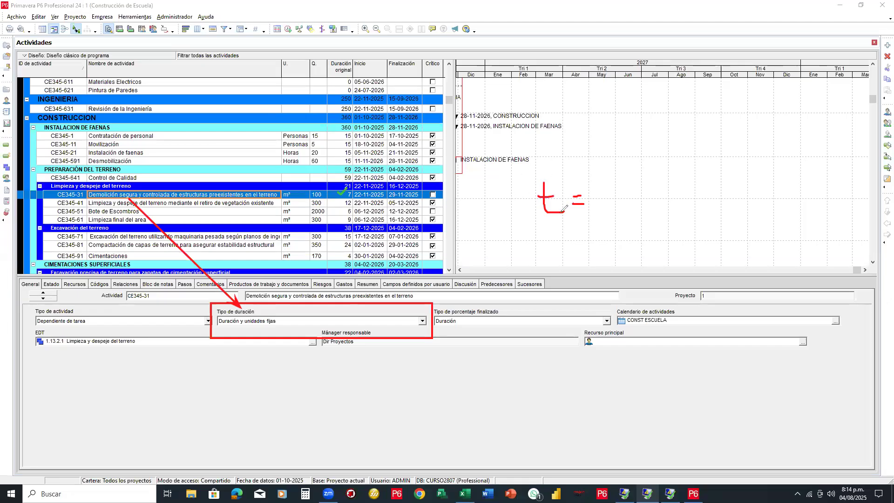
{"action": "mouse_move", "coordinate": [600, 187]}
{"action": "left_mouse_down"}
{"action": "mouse_move", "coordinate": [602, 200]}
{"action": "mouse_move", "coordinate": [634, 186]}
{"action": "mouse_move", "coordinate": [628, 201]}
{"action": "mouse_move", "coordinate": [659, 198]}
{"action": "mouse_move", "coordinate": [646, 199]}
{"action": "left_mouse_up"}
{"action": "left_click", "coordinate": [615, 195]}
{"action": "left_click", "coordinate": [615, 185]}
{"action": "mouse_move", "coordinate": [680, 173]}
{"action": "left_mouse_down"}
{"action": "mouse_move", "coordinate": [681, 200]}
{"action": "mouse_move", "coordinate": [712, 190]}
{"action": "left_mouse_up"}
{"action": "mouse_move", "coordinate": [720, 201]}
{"action": "left_mouse_down"}
{"action": "mouse_move", "coordinate": [725, 188]}
{"action": "mouse_move", "coordinate": [731, 195]}
{"action": "left_mouse_up"}
{"action": "left_click_drag", "start_coordinate": [738, 200], "coordinate": [746, 202]}
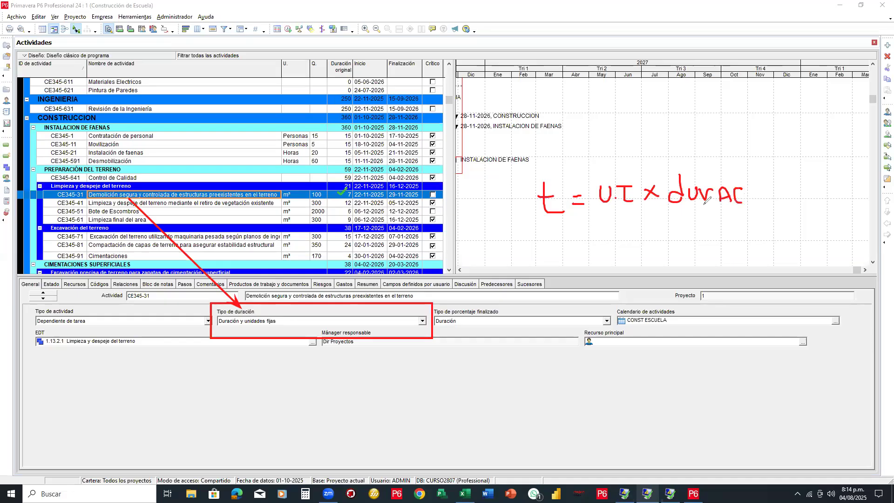
Step: Underline the formula, connect it to the duration type with an arrow, and highlight the Duración original column
{"action": "mouse_move", "coordinate": [535, 224]}
{"action": "left_mouse_down"}
{"action": "mouse_move", "coordinate": [689, 217]}
{"action": "mouse_move", "coordinate": [646, 235]}
{"action": "mouse_move", "coordinate": [647, 333]}
{"action": "mouse_move", "coordinate": [498, 336]}
{"action": "mouse_move", "coordinate": [286, 314]}
{"action": "mouse_move", "coordinate": [291, 329]}
{"action": "left_mouse_up"}
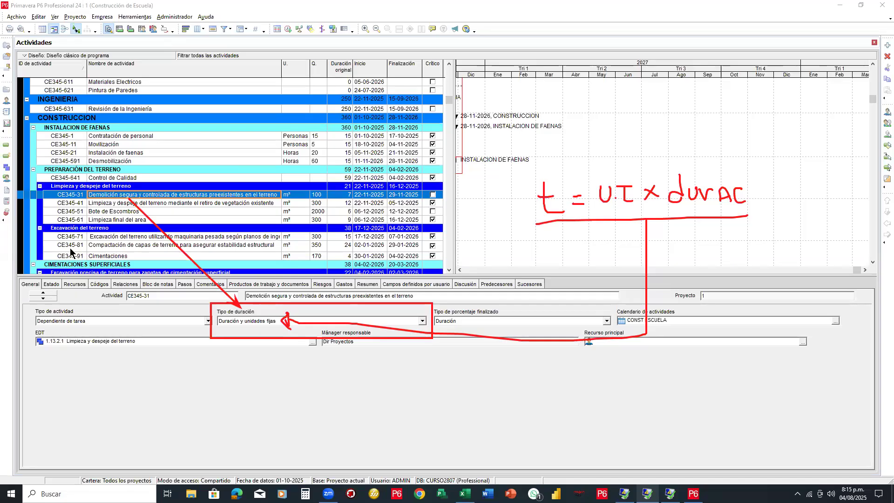
{"action": "left_click_drag", "start_coordinate": [327, 59], "coordinate": [352, 274]}
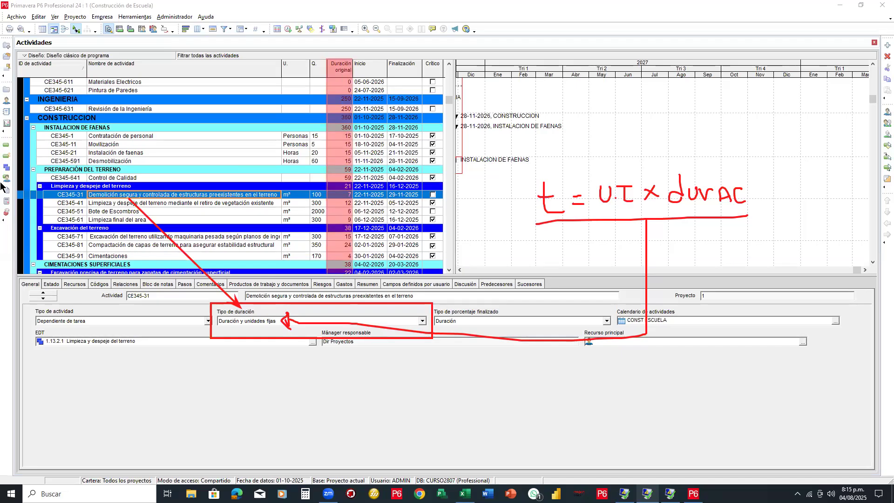
{"action": "scroll", "coordinate": [363, 156], "scroll_direction": "up", "scroll_amount": 3}
{"action": "scroll", "coordinate": [362, 156], "scroll_direction": "down", "scroll_amount": 4}
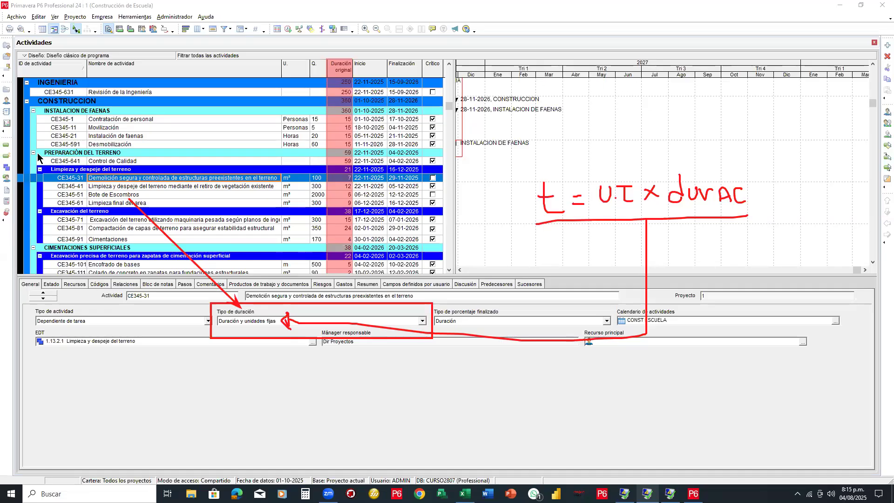
Step: Handwrite an underlined 560 with an arrow to t, box "durac" in the formula, and write 7 above it
{"action": "mouse_move", "coordinate": [597, 91]}
{"action": "left_mouse_down"}
{"action": "mouse_move", "coordinate": [617, 87]}
{"action": "mouse_move", "coordinate": [604, 111]}
{"action": "mouse_move", "coordinate": [657, 95]}
{"action": "mouse_move", "coordinate": [639, 88]}
{"action": "left_mouse_up"}
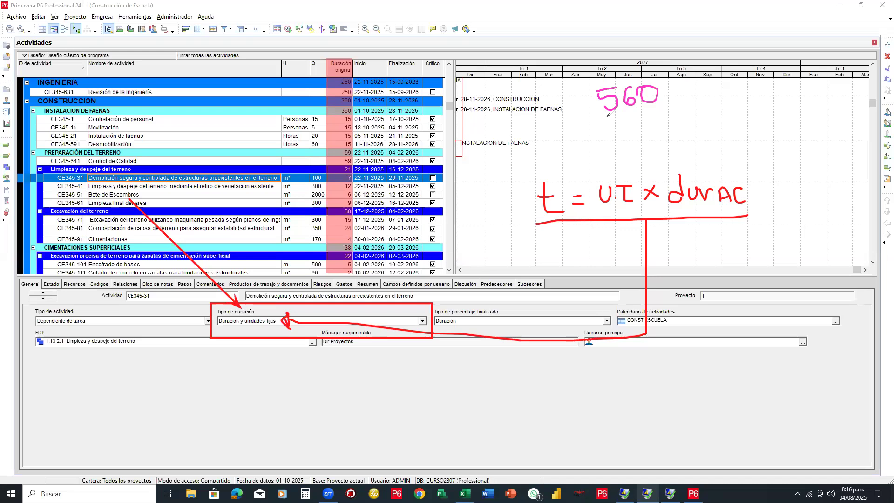
{"action": "left_click_drag", "start_coordinate": [603, 113], "coordinate": [662, 107]}
{"action": "mouse_move", "coordinate": [604, 120]}
{"action": "left_mouse_down"}
{"action": "mouse_move", "coordinate": [666, 113]}
{"action": "mouse_move", "coordinate": [637, 125]}
{"action": "mouse_move", "coordinate": [638, 140]}
{"action": "mouse_move", "coordinate": [548, 142]}
{"action": "mouse_move", "coordinate": [543, 178]}
{"action": "mouse_move", "coordinate": [552, 171]}
{"action": "mouse_move", "coordinate": [538, 171]}
{"action": "left_mouse_up"}
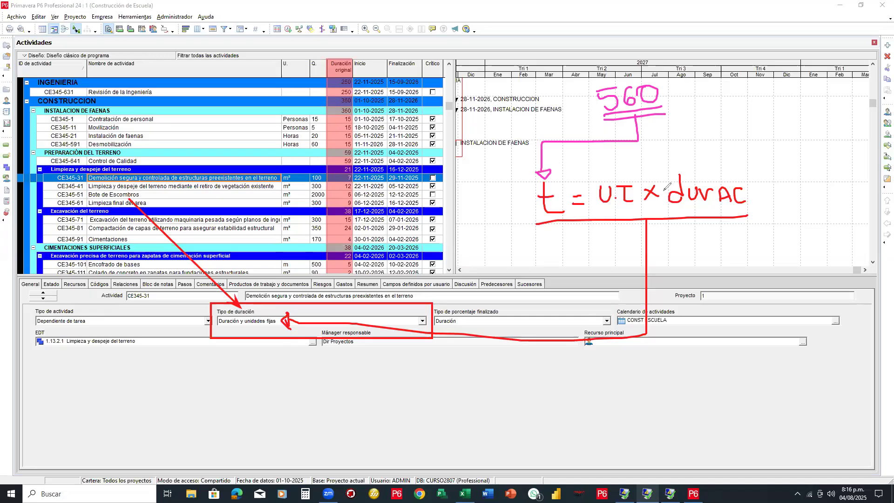
{"action": "left_click_drag", "start_coordinate": [666, 171], "coordinate": [666, 213]}
{"action": "mouse_move", "coordinate": [666, 170]}
{"action": "left_mouse_down"}
{"action": "mouse_move", "coordinate": [760, 164]}
{"action": "mouse_move", "coordinate": [704, 210]}
{"action": "mouse_move", "coordinate": [667, 213]}
{"action": "left_mouse_up"}
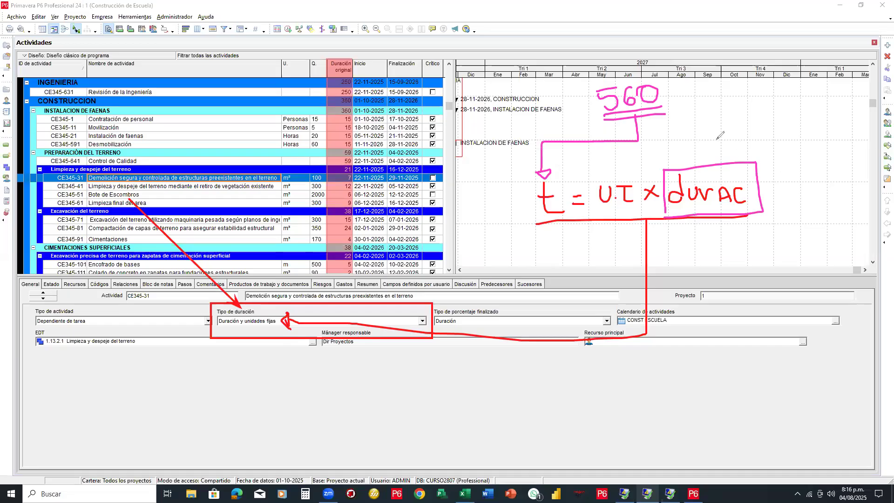
{"action": "mouse_move", "coordinate": [697, 132]}
{"action": "left_mouse_down"}
{"action": "mouse_move", "coordinate": [714, 129]}
{"action": "mouse_move", "coordinate": [708, 153]}
{"action": "mouse_move", "coordinate": [724, 135]}
{"action": "left_mouse_up"}
Step: Handwrite "U.T => 560/7 =>" in magenta beneath the formula over the empty Gantt area
{"action": "left_click_drag", "start_coordinate": [694, 239], "coordinate": [707, 248]}
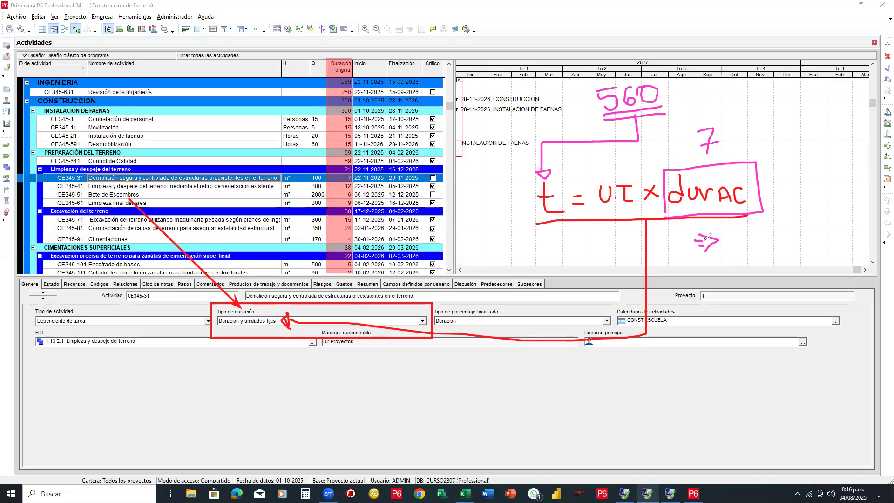
{"action": "left_click_drag", "start_coordinate": [653, 237], "coordinate": [681, 230]}
{"action": "left_click", "coordinate": [666, 239]}
{"action": "left_click", "coordinate": [666, 248]}
{"action": "left_click_drag", "start_coordinate": [674, 231], "coordinate": [674, 252]}
{"action": "mouse_move", "coordinate": [740, 235]}
{"action": "left_mouse_down"}
{"action": "mouse_move", "coordinate": [728, 236]}
{"action": "mouse_move", "coordinate": [735, 248]}
{"action": "mouse_move", "coordinate": [744, 241]}
{"action": "mouse_move", "coordinate": [757, 250]}
{"action": "mouse_move", "coordinate": [765, 236]}
{"action": "mouse_move", "coordinate": [772, 271]}
{"action": "mouse_move", "coordinate": [802, 247]}
{"action": "left_mouse_up"}
{"action": "mouse_move", "coordinate": [802, 247]}
{"action": "left_mouse_down"}
{"action": "mouse_move", "coordinate": [799, 266]}
{"action": "mouse_move", "coordinate": [821, 232]}
{"action": "mouse_move", "coordinate": [824, 242]}
{"action": "left_mouse_up"}
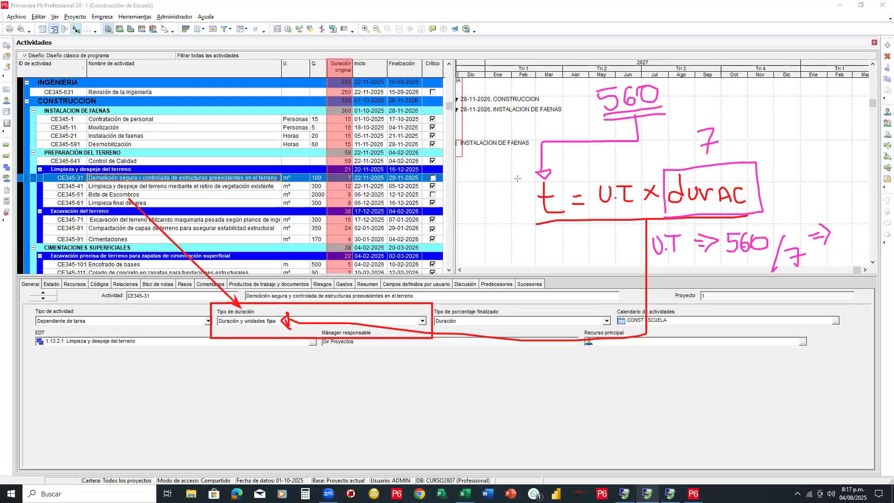
Step: Highlight "durac" and "t" in the handwritten formula with translucent red boxes
{"action": "mouse_move", "coordinate": [665, 171]}
{"action": "left_mouse_down"}
{"action": "mouse_move", "coordinate": [741, 209]}
{"action": "mouse_move", "coordinate": [665, 179]}
{"action": "left_mouse_up"}
{"action": "left_click_drag", "start_coordinate": [663, 169], "coordinate": [758, 210]}
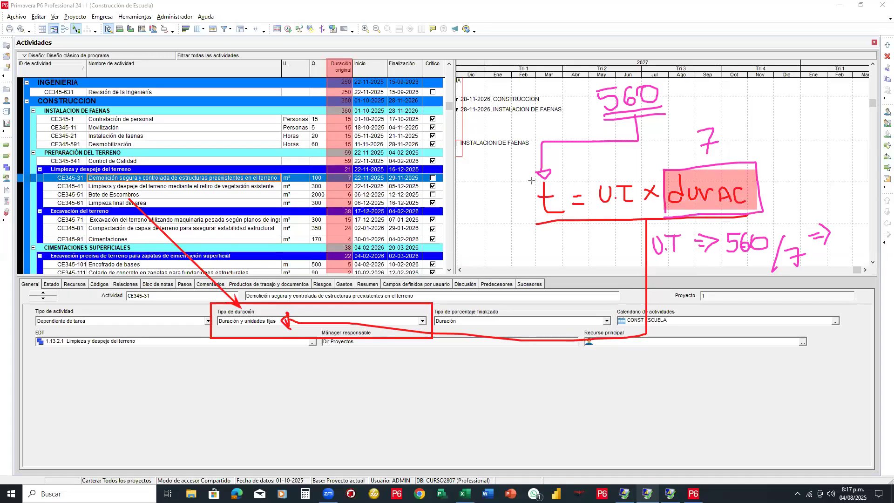
{"action": "left_click_drag", "start_coordinate": [521, 177], "coordinate": [571, 215]}
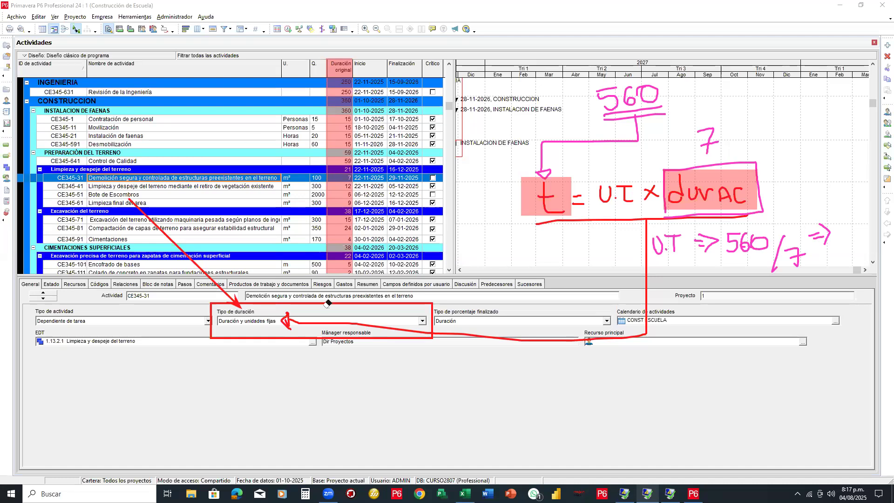
Step: Erase the arrow linking the formula to the duration type and show the available duration types
{"action": "left_click", "coordinate": [333, 322]}
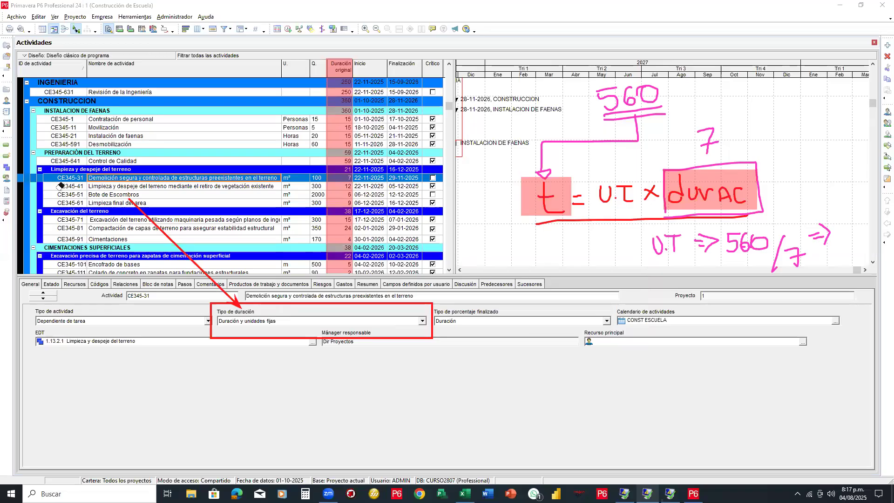
{"action": "left_click", "coordinate": [422, 321]}
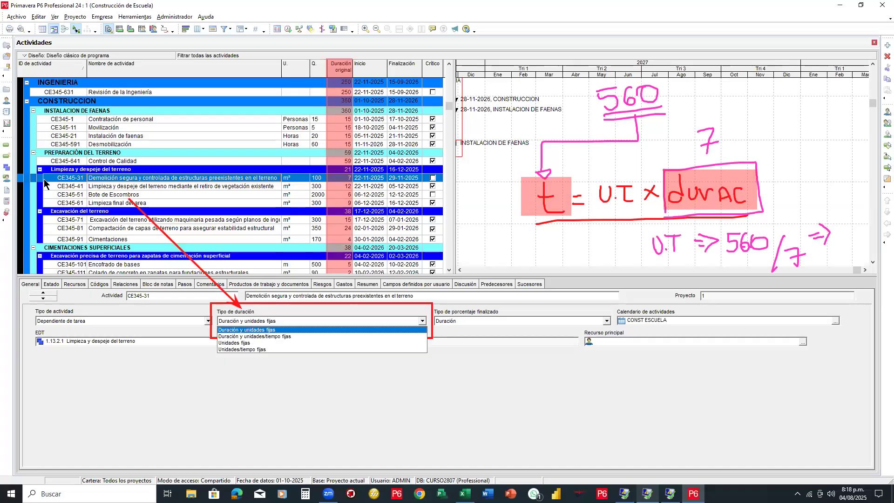
{"action": "left_click", "coordinate": [713, 153]}
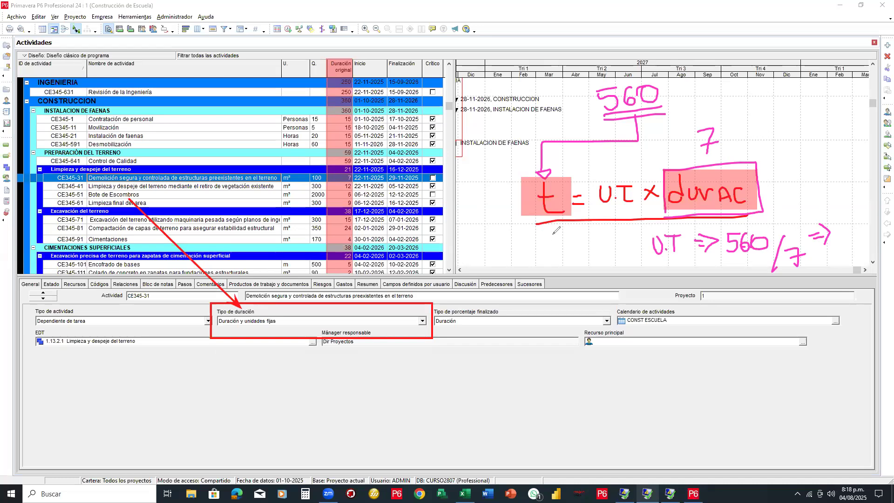
Step: Handwrite a red note beneath the t of the formula and erase it again
{"action": "left_click_drag", "start_coordinate": [545, 232], "coordinate": [541, 245]}
{"action": "mouse_move", "coordinate": [548, 230]}
{"action": "left_mouse_down"}
{"action": "mouse_move", "coordinate": [561, 230]}
{"action": "mouse_move", "coordinate": [549, 235]}
{"action": "mouse_move", "coordinate": [548, 253]}
{"action": "left_mouse_up"}
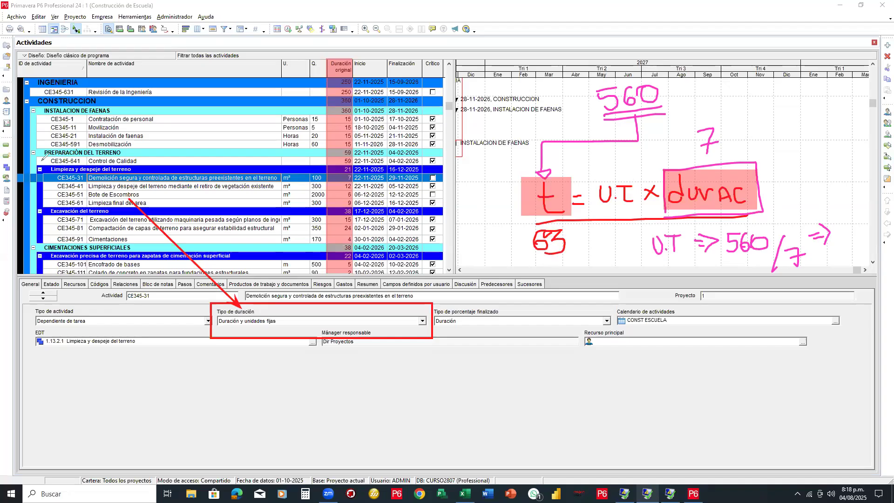
{"action": "left_click", "coordinate": [555, 233]}
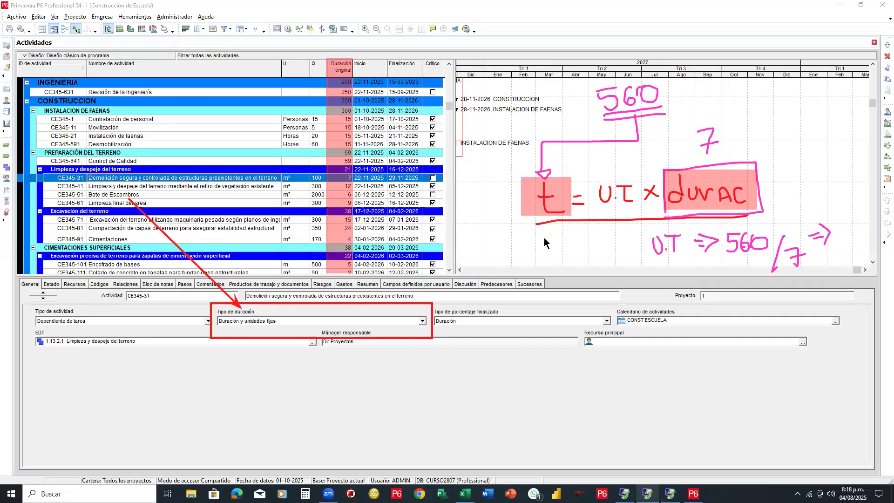
Step: Set the demolition activity's duration type to Unidades fijas and outline t in the formula with a red box
{"action": "left_click", "coordinate": [422, 321]}
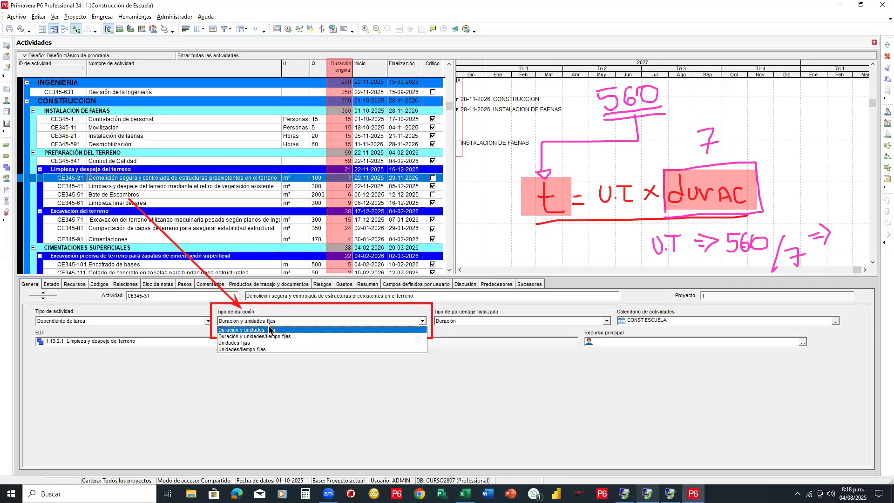
{"action": "left_click", "coordinate": [231, 343]}
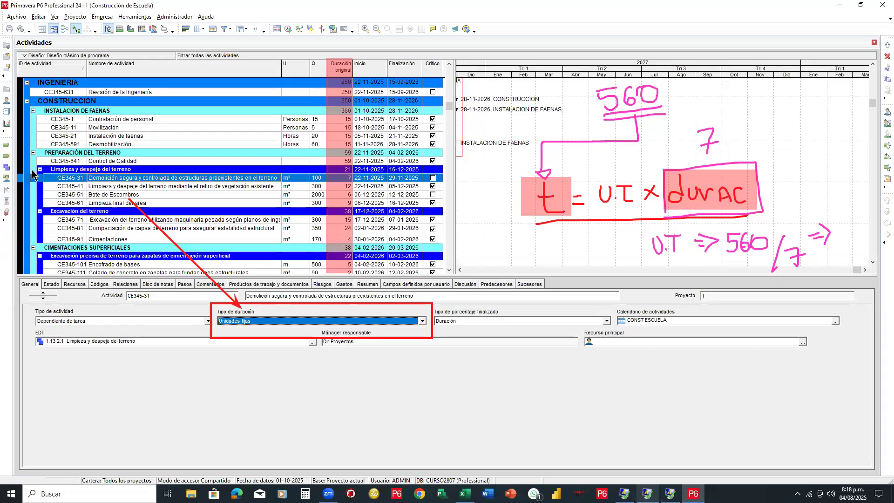
{"action": "left_click", "coordinate": [521, 177]}
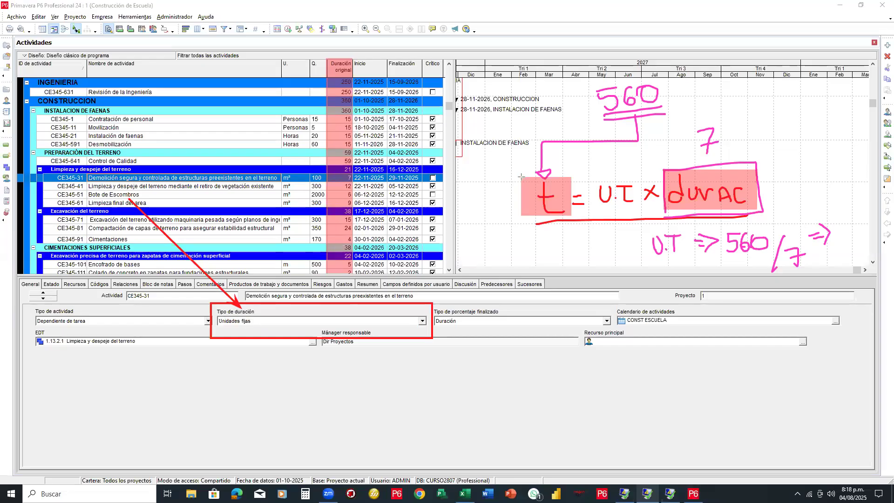
{"action": "left_click_drag", "start_coordinate": [521, 177], "coordinate": [574, 218]}
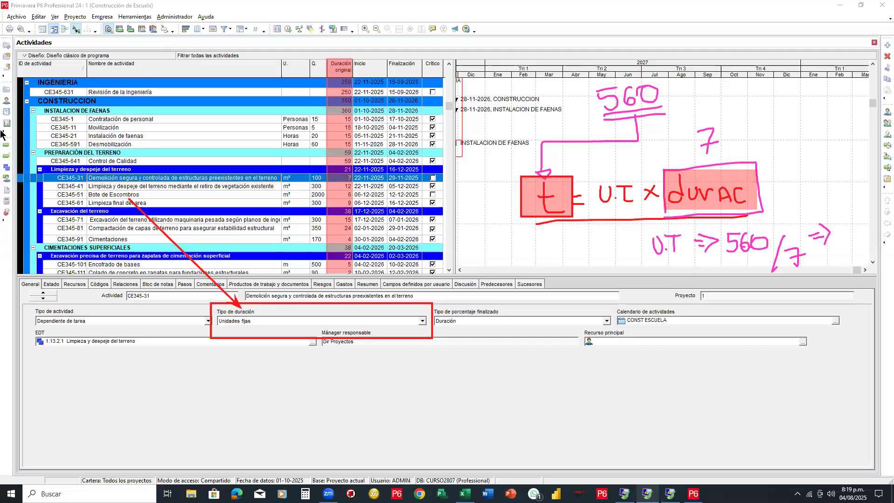
Step: Set the demolition activity's duration type to Unidades/tiempo fijas and outline U.T in the formula with a red box
{"action": "left_click", "coordinate": [421, 322]}
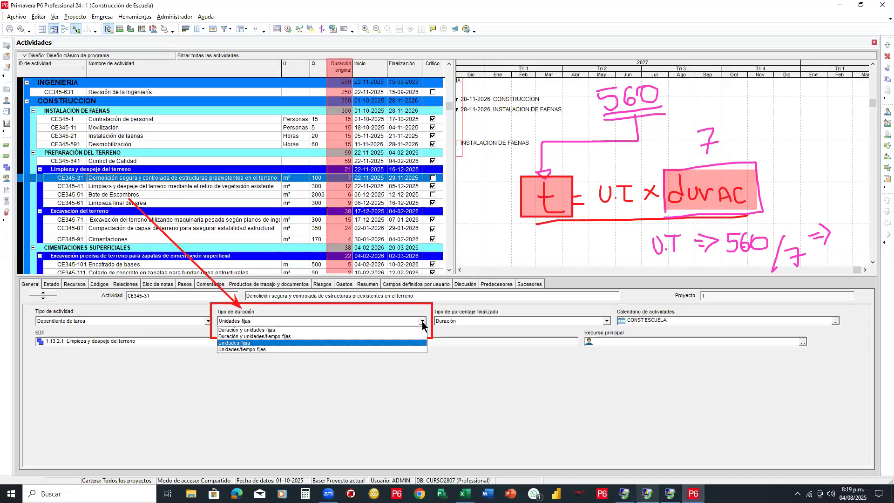
{"action": "left_click", "coordinate": [276, 349]}
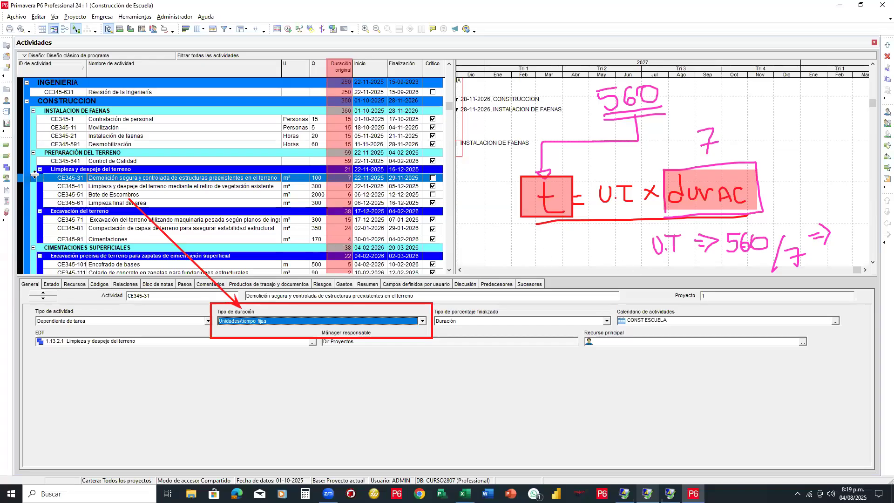
{"action": "left_click", "coordinate": [583, 176]}
{"action": "left_click_drag", "start_coordinate": [583, 176], "coordinate": [646, 220]}
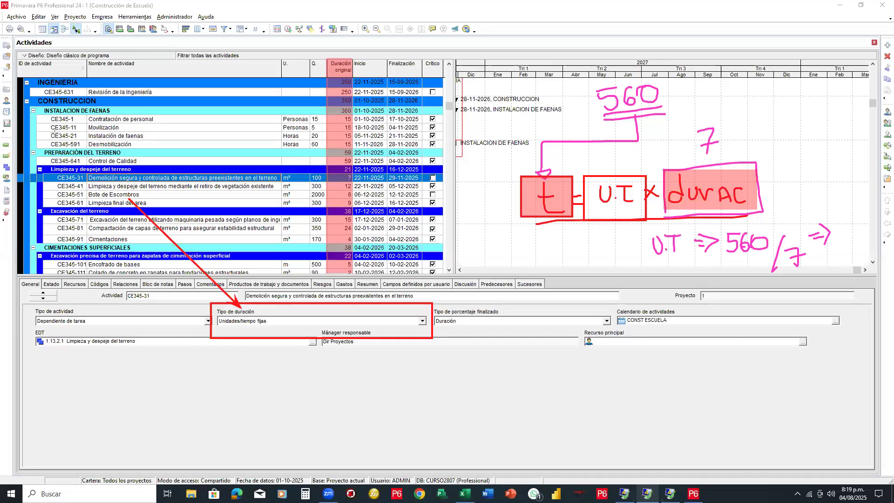
Step: Erase the duration type arrow and box, the handwritten formula notes, and the Duración original column highlight
{"action": "left_click_drag", "start_coordinate": [184, 266], "coordinate": [307, 294]}
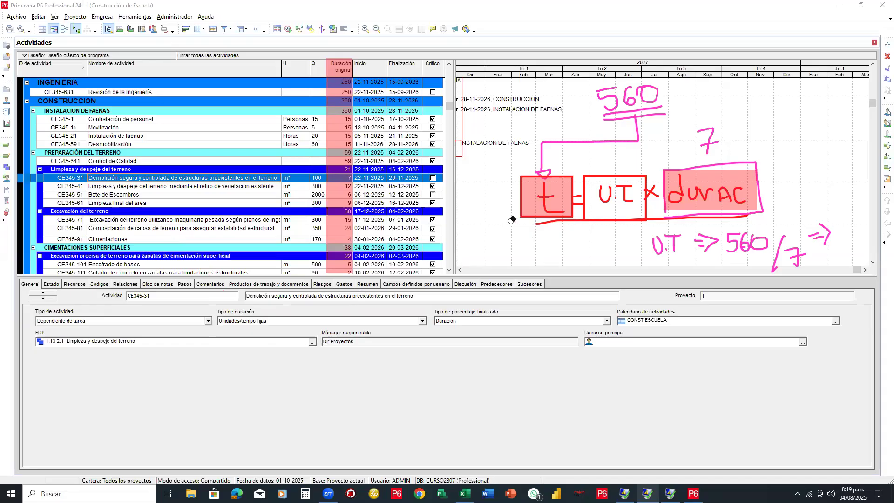
{"action": "mouse_move", "coordinate": [548, 196]}
{"action": "left_mouse_down"}
{"action": "mouse_move", "coordinate": [760, 193]}
{"action": "mouse_move", "coordinate": [687, 241]}
{"action": "mouse_move", "coordinate": [712, 185]}
{"action": "mouse_move", "coordinate": [658, 238]}
{"action": "mouse_move", "coordinate": [819, 233]}
{"action": "mouse_move", "coordinate": [804, 255]}
{"action": "mouse_move", "coordinate": [729, 234]}
{"action": "mouse_move", "coordinate": [652, 181]}
{"action": "mouse_move", "coordinate": [544, 140]}
{"action": "mouse_move", "coordinate": [639, 108]}
{"action": "mouse_move", "coordinate": [640, 97]}
{"action": "mouse_move", "coordinate": [654, 99]}
{"action": "left_mouse_up"}
{"action": "left_click", "coordinate": [713, 142]}
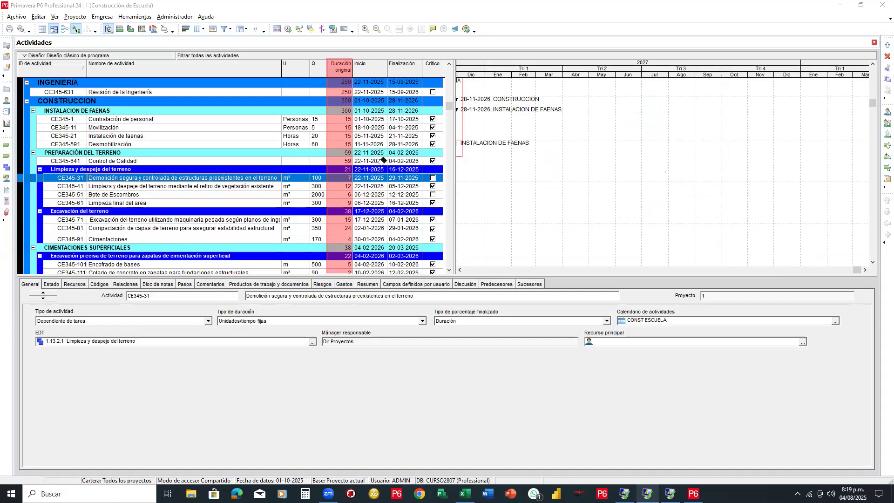
{"action": "left_click", "coordinate": [340, 145]}
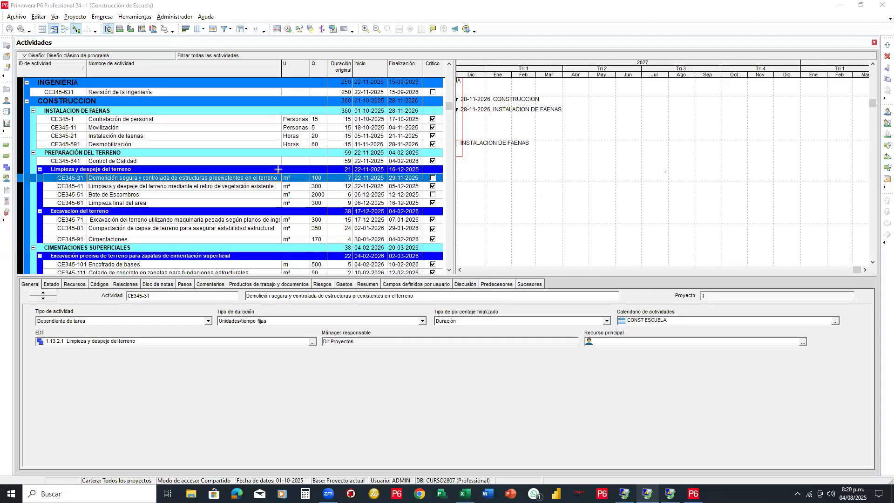
Step: Draw red arrows down the Duración original column, to the duration type field, and to the Herramientas heading
{"action": "left_click_drag", "start_coordinate": [334, 110], "coordinate": [333, 277]}
{"action": "left_click_drag", "start_coordinate": [333, 222], "coordinate": [242, 320]}
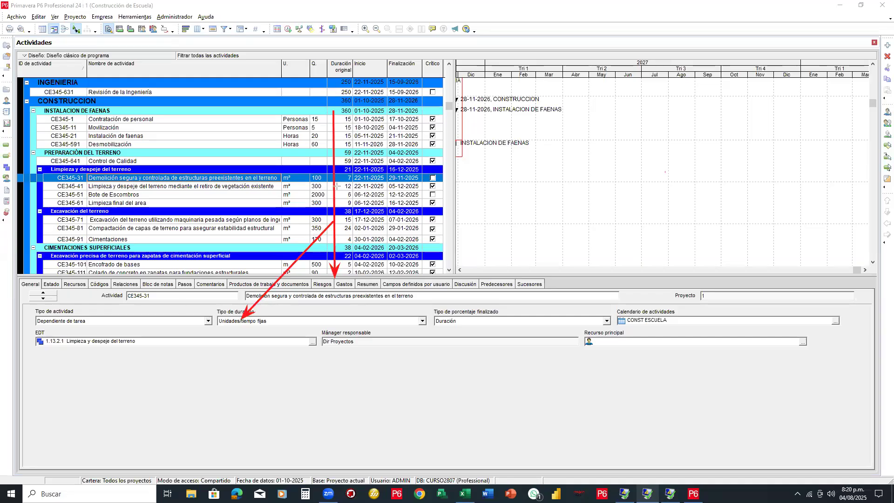
{"action": "left_click_drag", "start_coordinate": [334, 108], "coordinate": [150, 24]}
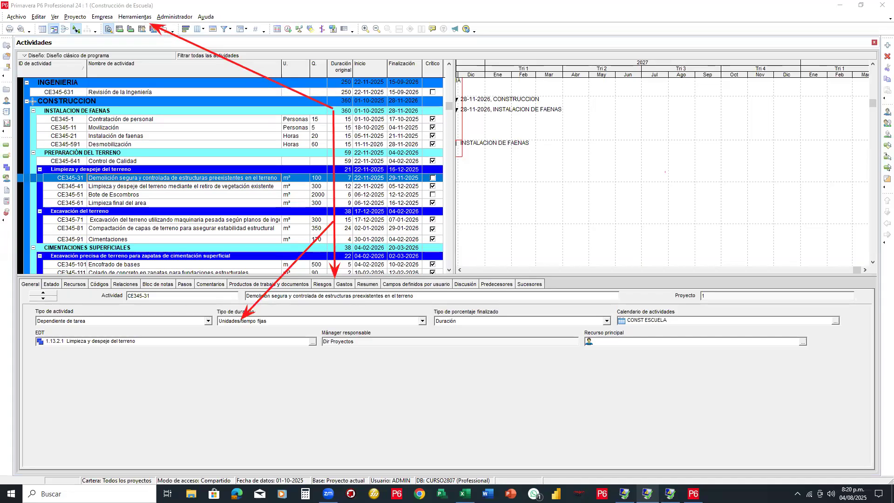
Step: Open the Cambio global dialog, move it over the Gantt area, and replace the arrows with one pointing to Nuevo
{"action": "left_click", "coordinate": [134, 18]}
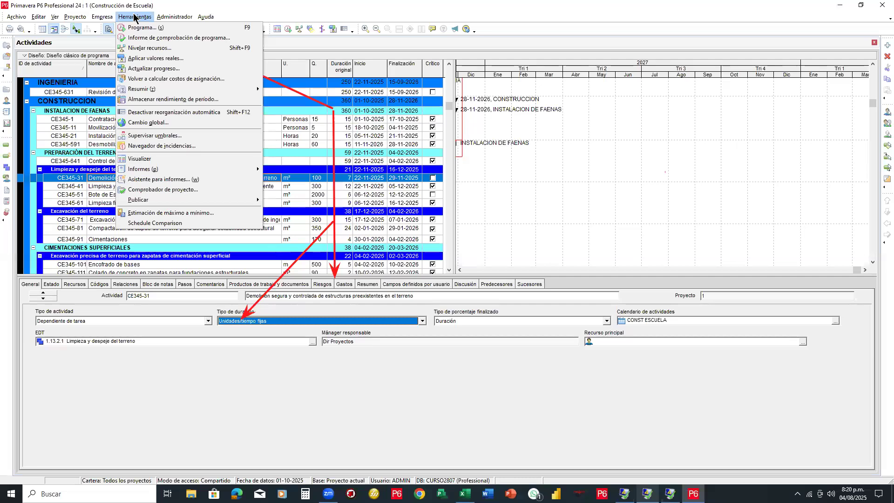
{"action": "left_click", "coordinate": [146, 122]}
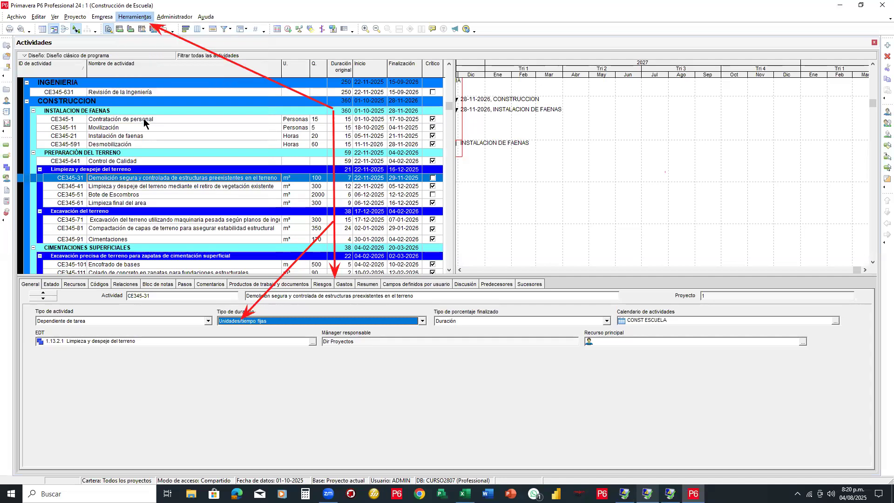
{"action": "left_click_drag", "start_coordinate": [385, 147], "coordinate": [488, 86]}
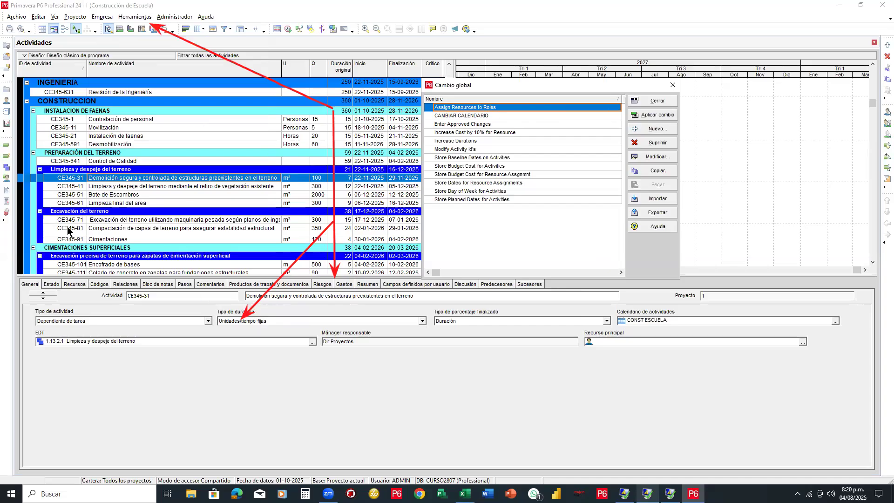
{"action": "left_click_drag", "start_coordinate": [288, 232], "coordinate": [228, 104]}
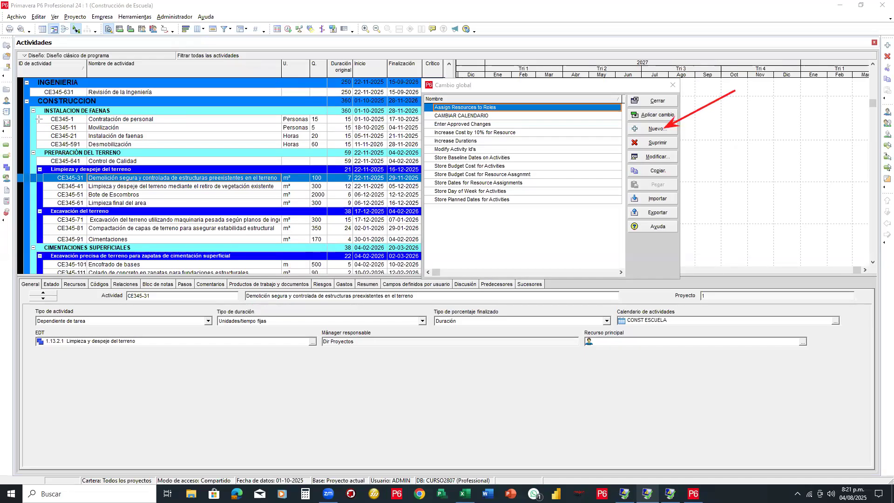
Step: Create a new global change for activities named "cambiar tipo de duracion"
{"action": "left_click", "coordinate": [643, 130]}
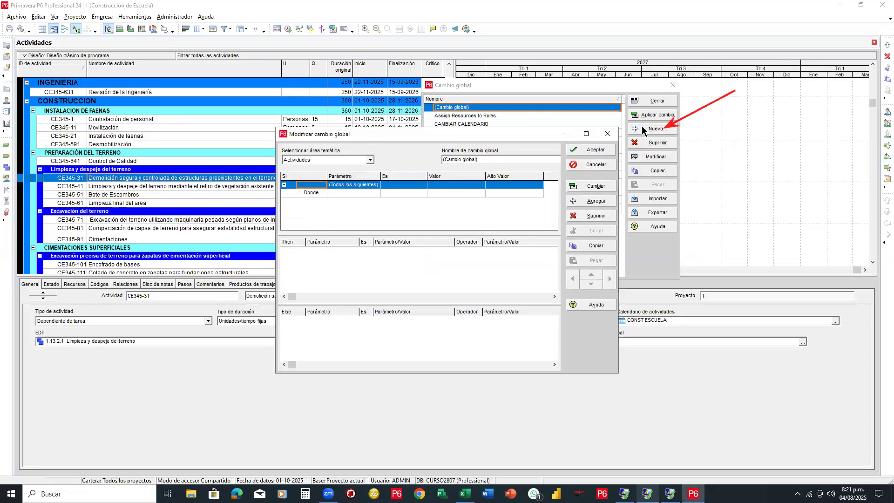
{"action": "left_click_drag", "start_coordinate": [490, 161], "coordinate": [439, 169]}
{"action": "type", "text": "cambgiar"}
{"action": "key", "text": "BackSpace"}
{"action": "key", "text": "BackSpace"}
{"action": "key", "text": "BackSpace"}
{"action": "key", "text": "BackSpace"}
{"action": "type", "text": "ia"}
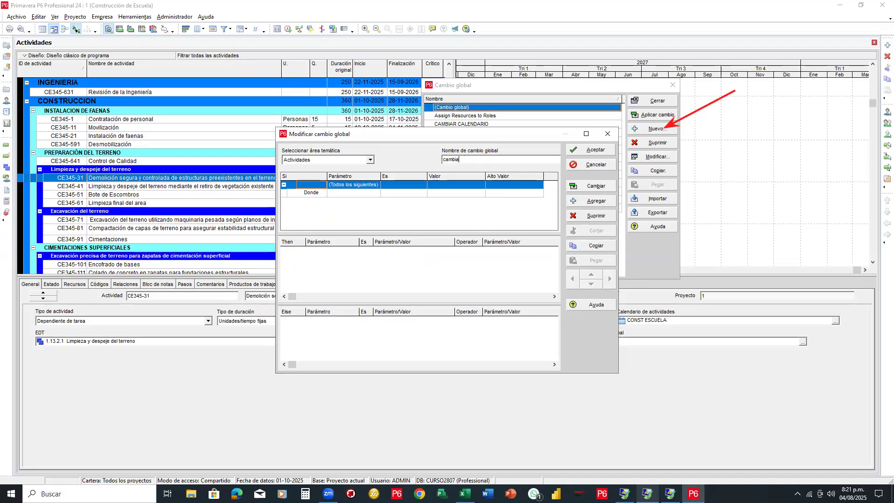
{"action": "type", "text": "r tipo de duracion"}
{"action": "left_click", "coordinate": [271, 254]}
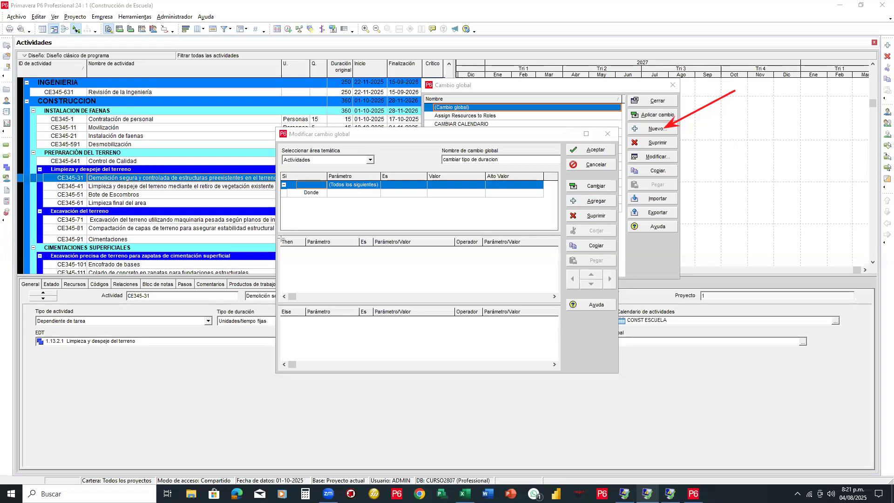
Step: Add a row to the global change's Then section, marking Agregar with an arrow and briefly highlighting the section
{"action": "left_click_drag", "start_coordinate": [280, 237], "coordinate": [557, 301]}
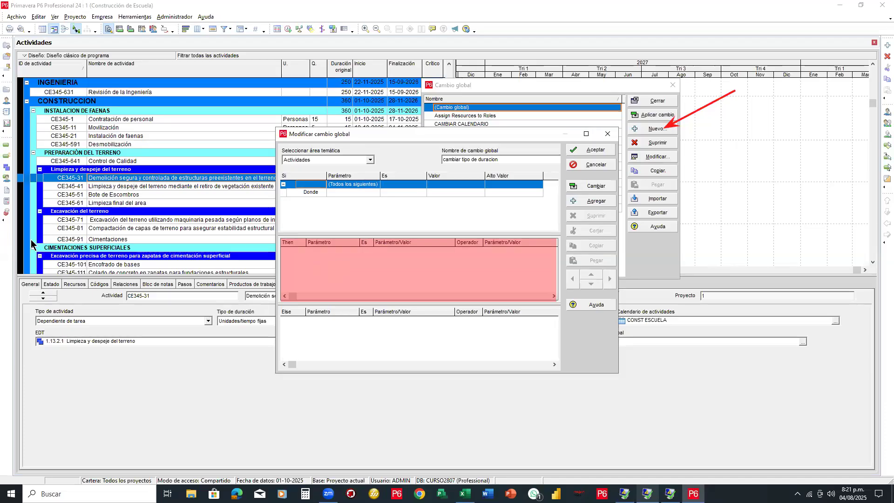
{"action": "mouse_move", "coordinate": [519, 264]}
{"action": "left_mouse_down"}
{"action": "mouse_move", "coordinate": [561, 227]}
{"action": "mouse_move", "coordinate": [585, 185]}
{"action": "mouse_move", "coordinate": [585, 206]}
{"action": "left_mouse_up"}
{"action": "left_click", "coordinate": [596, 201]}
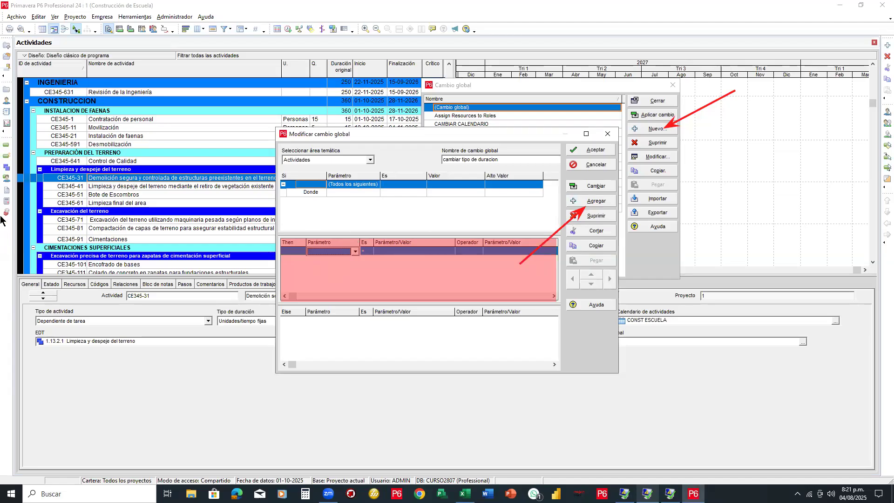
{"action": "left_click", "coordinate": [39, 167]}
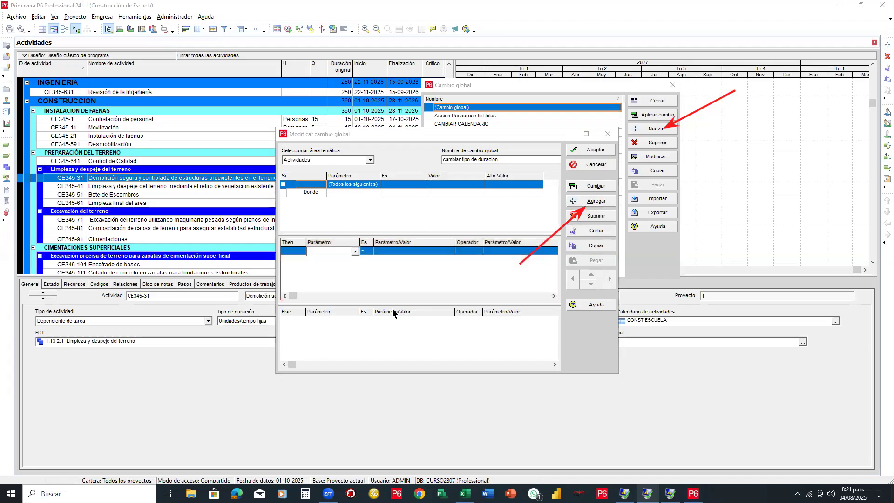
Step: Widen the Then section's parameter column and set the new row's parameter to Tipo de duración
{"action": "left_click", "coordinate": [355, 252]}
{"action": "scroll", "coordinate": [345, 265], "scroll_direction": "down", "scroll_amount": 3}
{"action": "scroll", "coordinate": [345, 262], "scroll_direction": "down", "scroll_amount": 2}
{"action": "left_click", "coordinate": [358, 241]}
{"action": "left_click_drag", "start_coordinate": [358, 241], "coordinate": [376, 241]}
{"action": "left_click", "coordinate": [360, 251]}
{"action": "left_click_drag", "start_coordinate": [372, 272], "coordinate": [339, 298]}
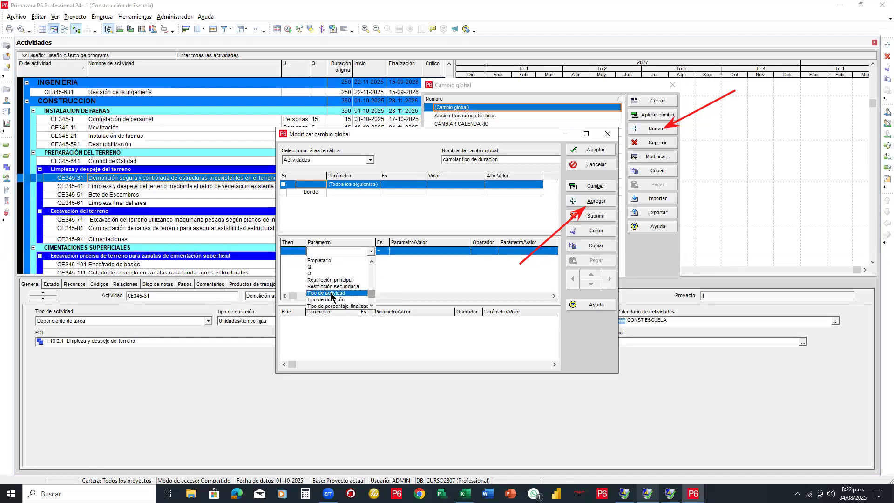
{"action": "left_click", "coordinate": [332, 294]}
{"action": "left_click", "coordinate": [371, 251]}
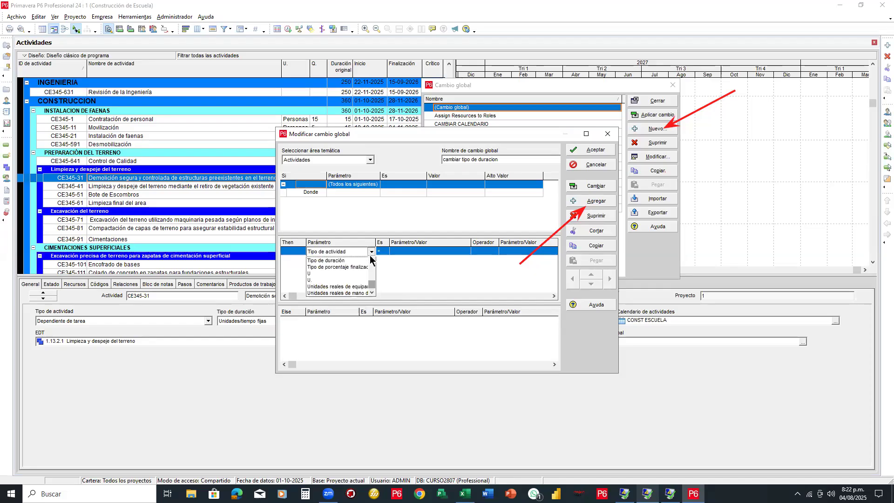
{"action": "left_click", "coordinate": [363, 278]}
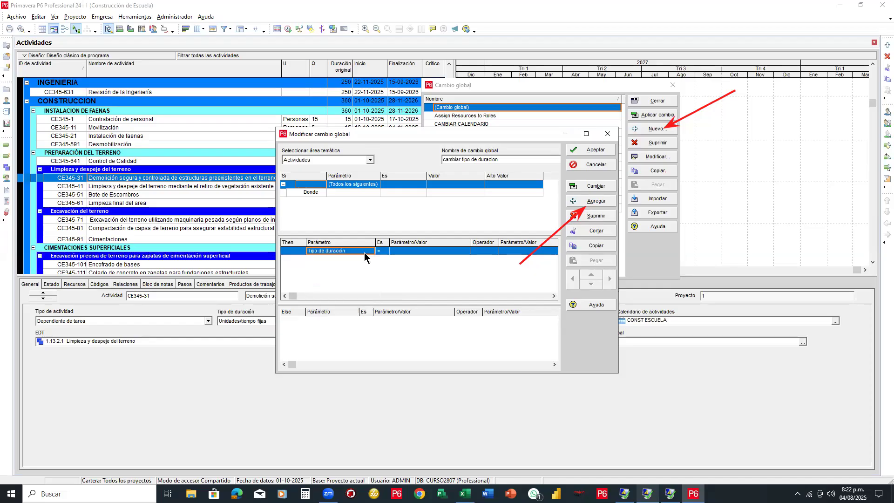
Step: Set the Tipo de duración row's value to Duración y unidades fijas and accept the global change
{"action": "left_click", "coordinate": [440, 251]}
{"action": "left_click", "coordinate": [439, 251]}
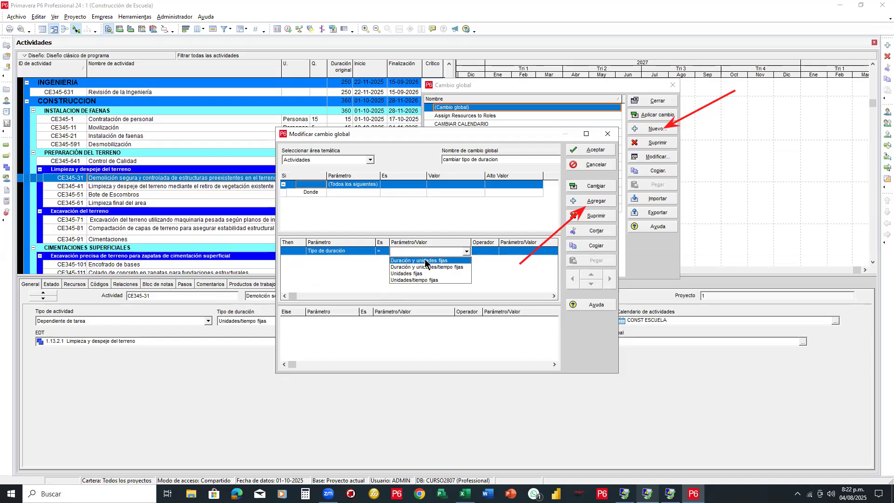
{"action": "left_click", "coordinate": [425, 261]}
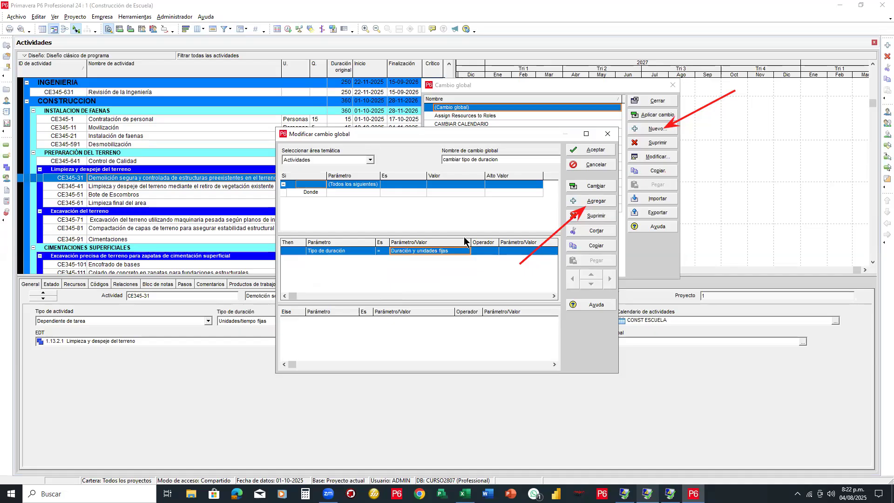
{"action": "left_click", "coordinate": [596, 151]}
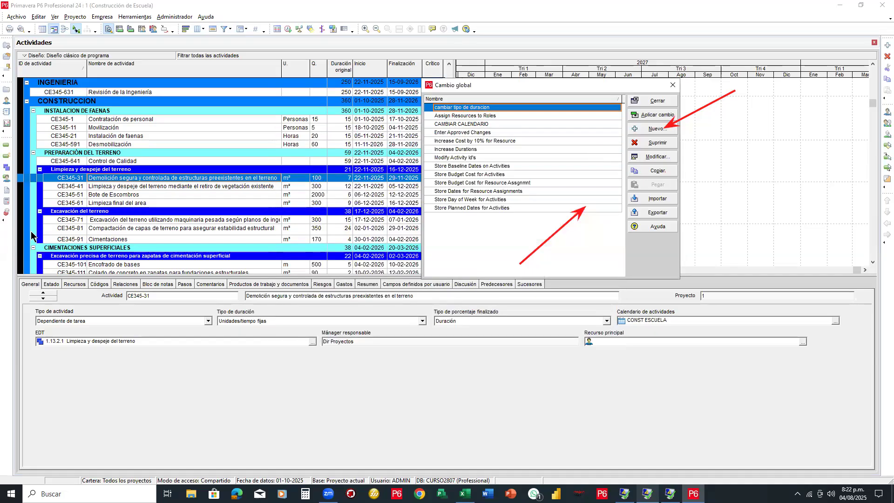
Step: Replace the arrows with one pointing to Aplicar cambio, then apply the "cambiar tipo de duracion" global change and acknowledge the notice
{"action": "left_click", "coordinate": [551, 238]}
{"action": "left_click", "coordinate": [688, 113]}
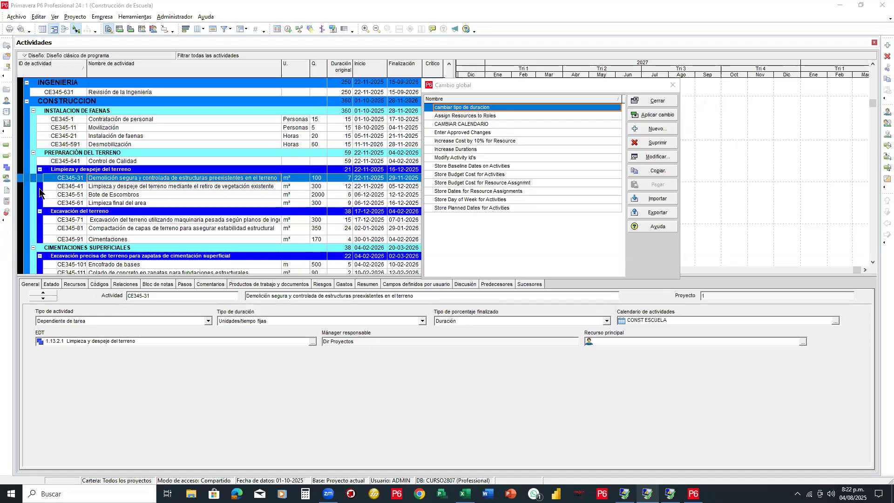
{"action": "left_click_drag", "start_coordinate": [489, 107], "coordinate": [634, 113]}
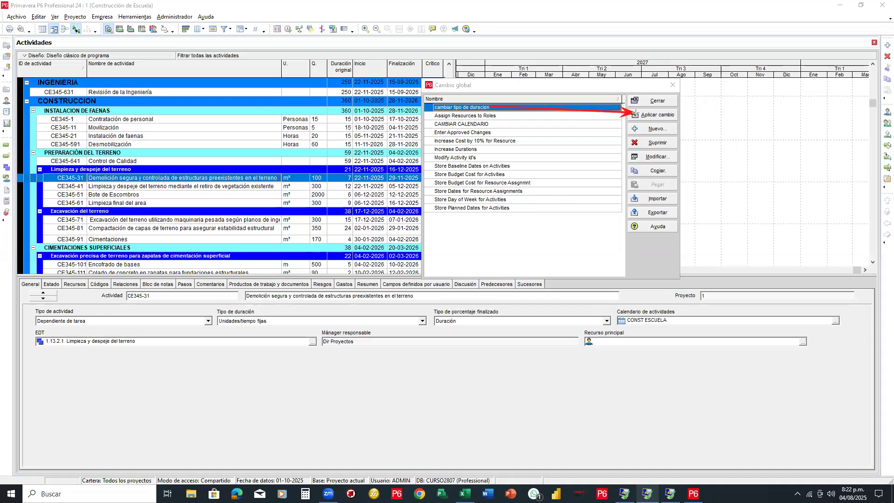
{"action": "left_click", "coordinate": [636, 115]}
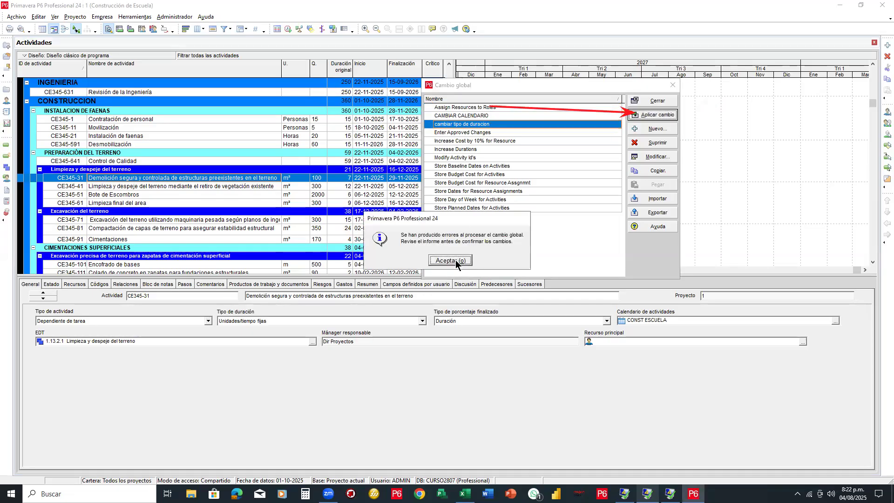
{"action": "left_click", "coordinate": [455, 259]}
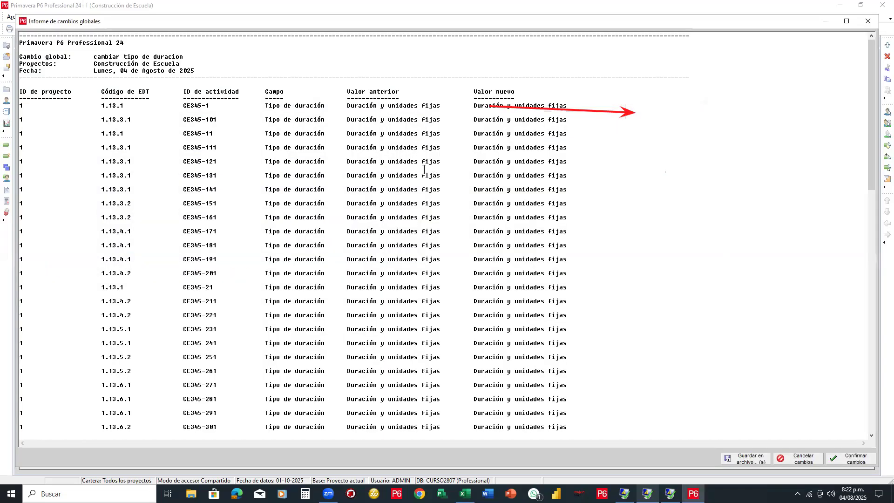
Step: Review the old and new duration types in the global change report, mark Confirmar cambios with an arrow, and confirm the changes
{"action": "scroll", "coordinate": [423, 169], "scroll_direction": "down", "scroll_amount": 19}
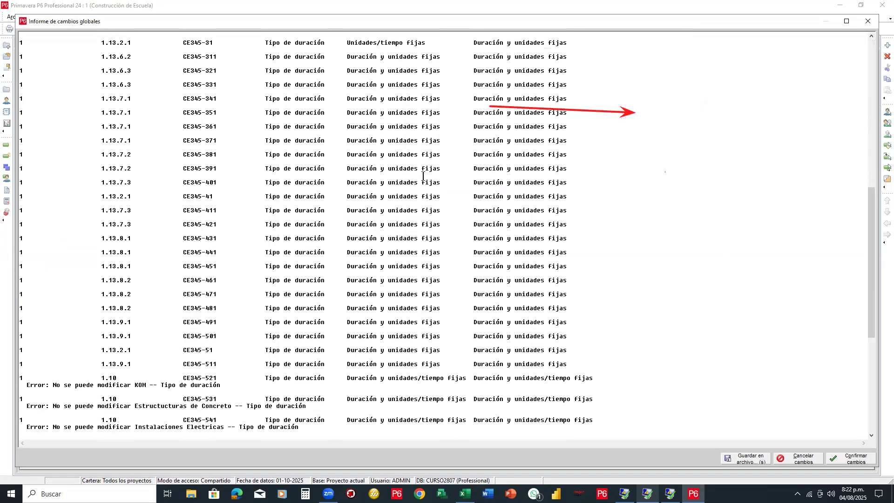
{"action": "scroll", "coordinate": [422, 176], "scroll_direction": "down", "scroll_amount": 4}
{"action": "scroll", "coordinate": [423, 176], "scroll_direction": "down", "scroll_amount": 2}
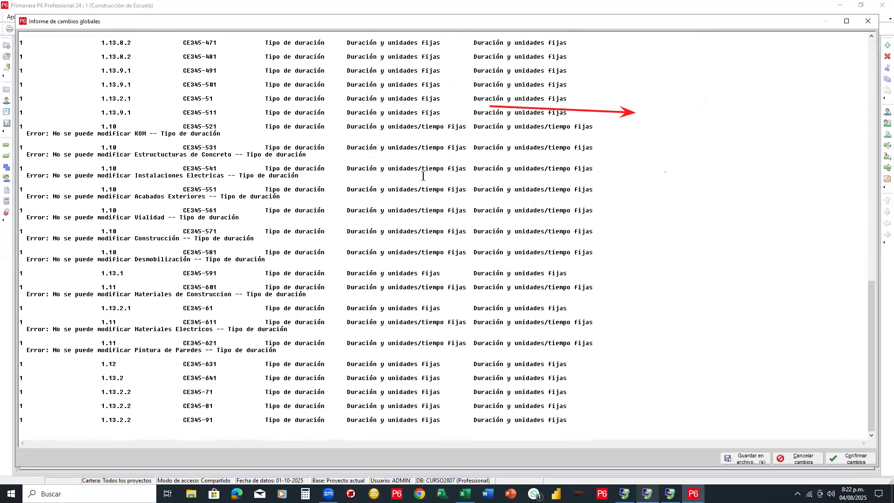
{"action": "scroll", "coordinate": [423, 176], "scroll_direction": "up", "scroll_amount": 8}
{"action": "scroll", "coordinate": [423, 176], "scroll_direction": "up", "scroll_amount": 8}
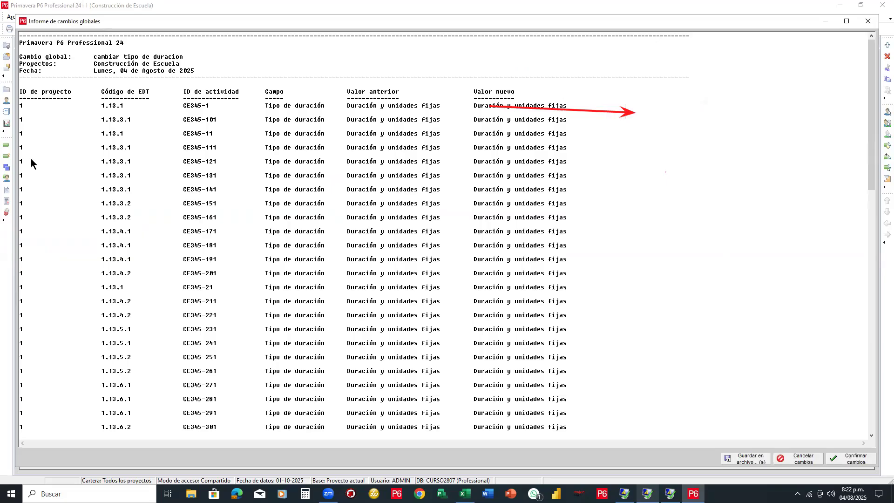
{"action": "mouse_move", "coordinate": [499, 113]}
{"action": "left_mouse_down"}
{"action": "mouse_move", "coordinate": [787, 396]}
{"action": "mouse_move", "coordinate": [838, 459]}
{"action": "left_mouse_up"}
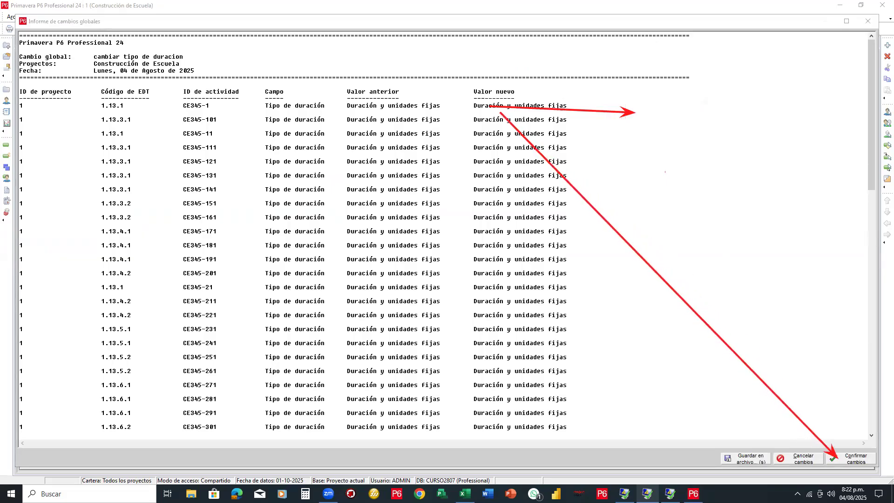
{"action": "left_click", "coordinate": [844, 459]}
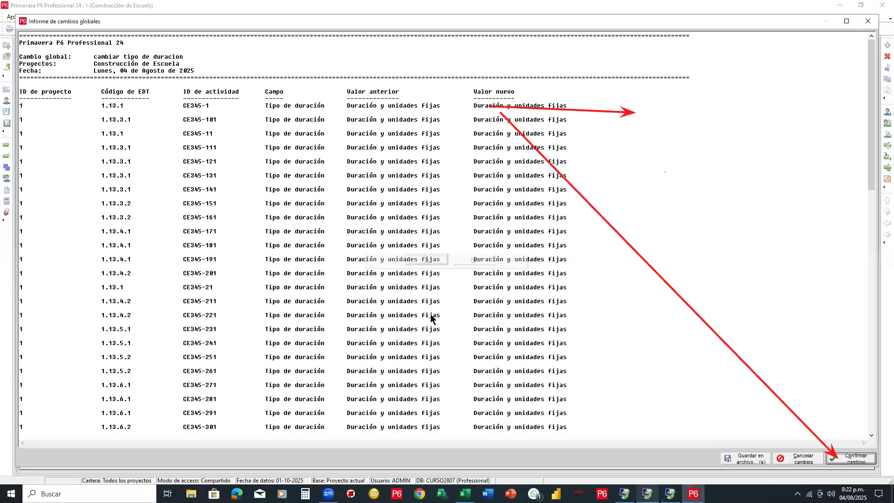
{"action": "left_click", "coordinate": [473, 261]}
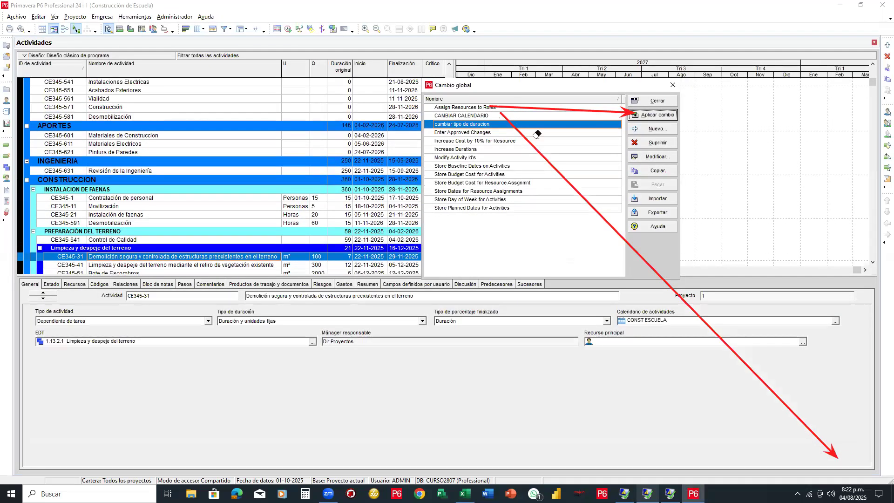
Step: Erase the arrows, close the Cambio global dialog, and enlarge the activity table by shrinking the activity details area
{"action": "left_click_drag", "start_coordinate": [527, 124], "coordinate": [535, 109]}
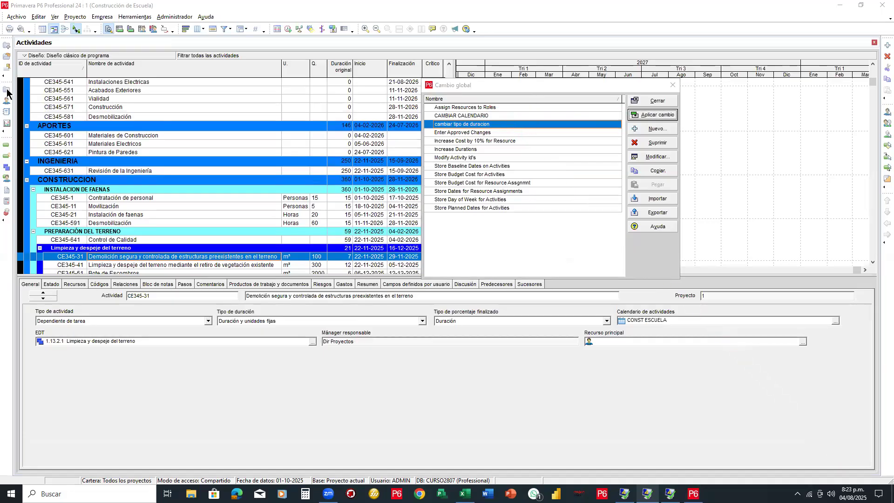
{"action": "left_click", "coordinate": [655, 102]}
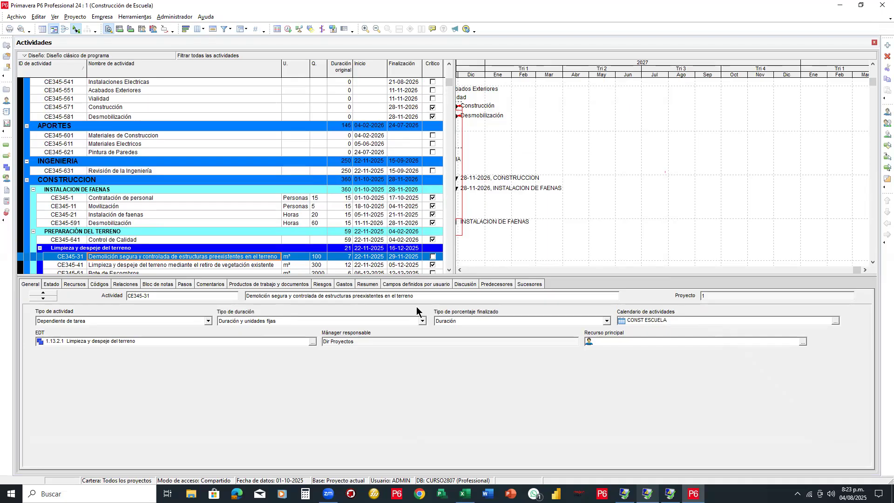
{"action": "key", "text": "alt+Tab"}
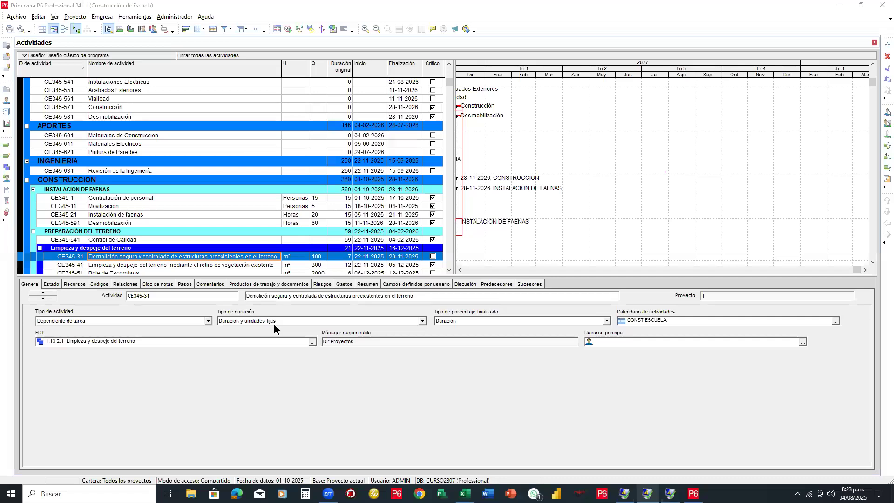
{"action": "left_click_drag", "start_coordinate": [304, 276], "coordinate": [279, 339]}
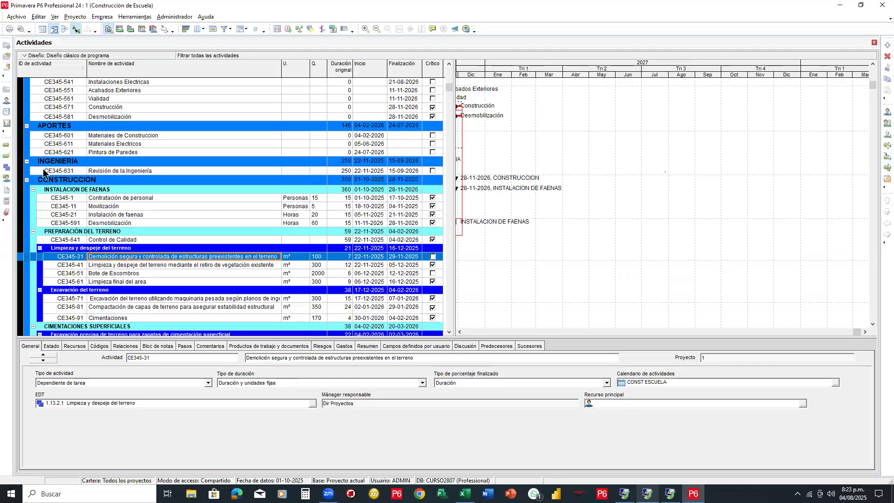
Step: Frame the Tipo de porcentaje finalizado field in red and draw an arrow to it from activity CE345-31
{"action": "left_click", "coordinate": [440, 398]}
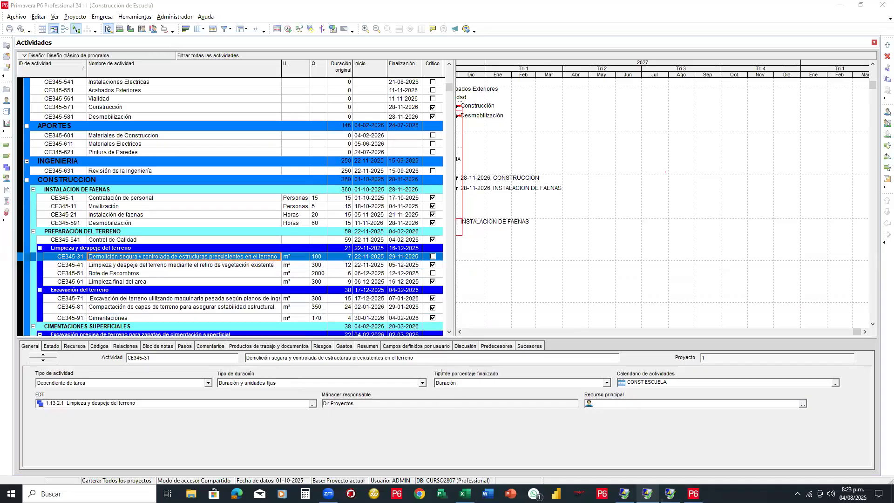
{"action": "left_click_drag", "start_coordinate": [428, 368], "coordinate": [618, 394]}
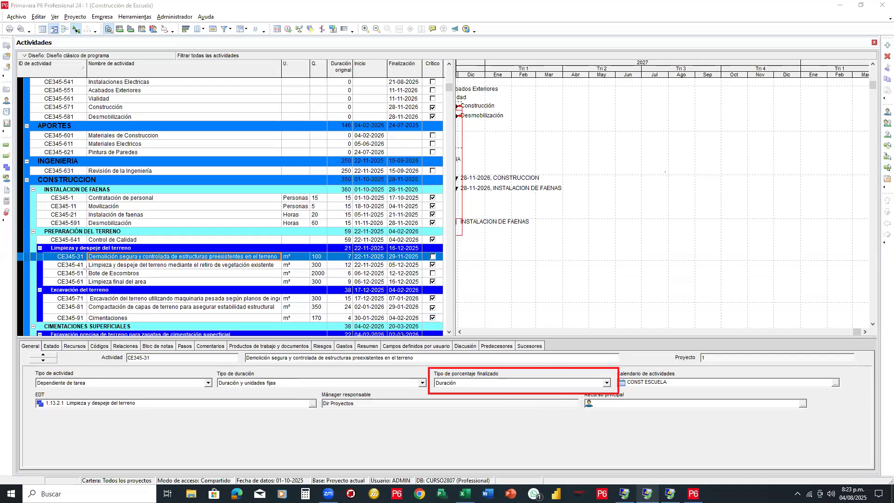
{"action": "mouse_move", "coordinate": [275, 262]}
{"action": "left_mouse_down"}
{"action": "mouse_move", "coordinate": [513, 352]}
{"action": "mouse_move", "coordinate": [515, 371]}
{"action": "mouse_move", "coordinate": [506, 374]}
{"action": "left_mouse_up"}
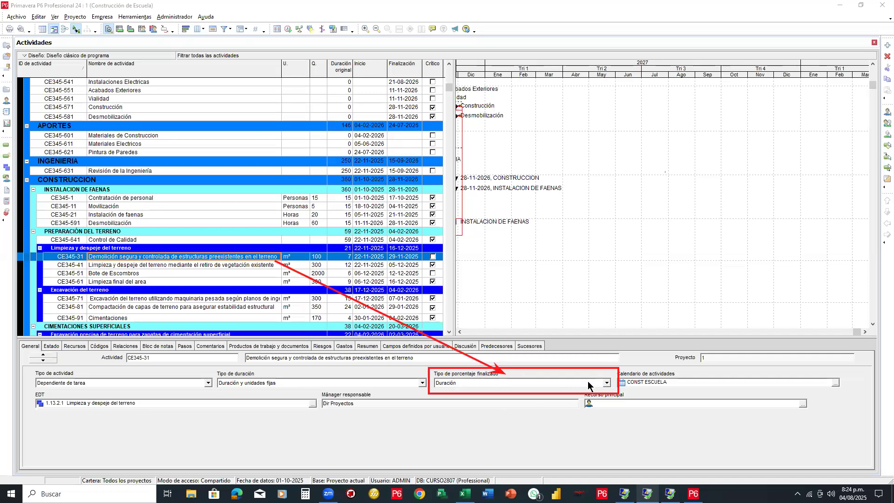
Step: Set activity CE345-31's Tipo de porcentaje finalizado to Físico, and frame the duration type and percent complete type fields in red
{"action": "left_click", "coordinate": [608, 383]}
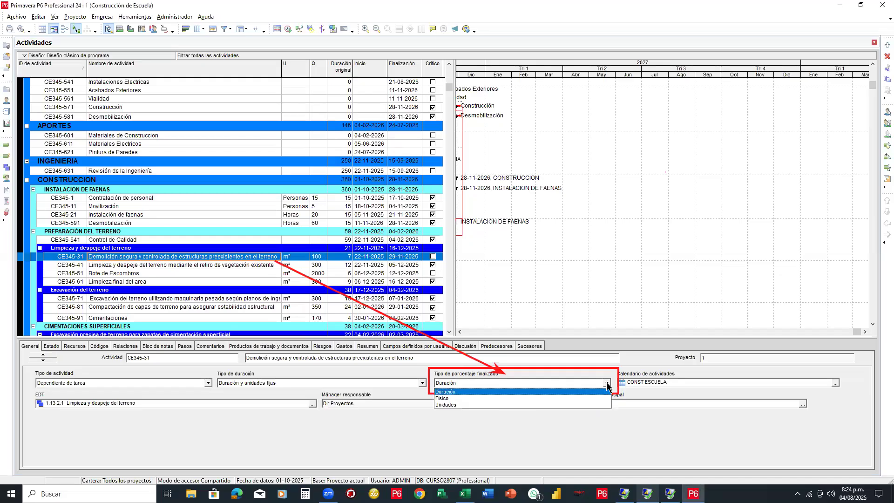
{"action": "left_click", "coordinate": [446, 398]}
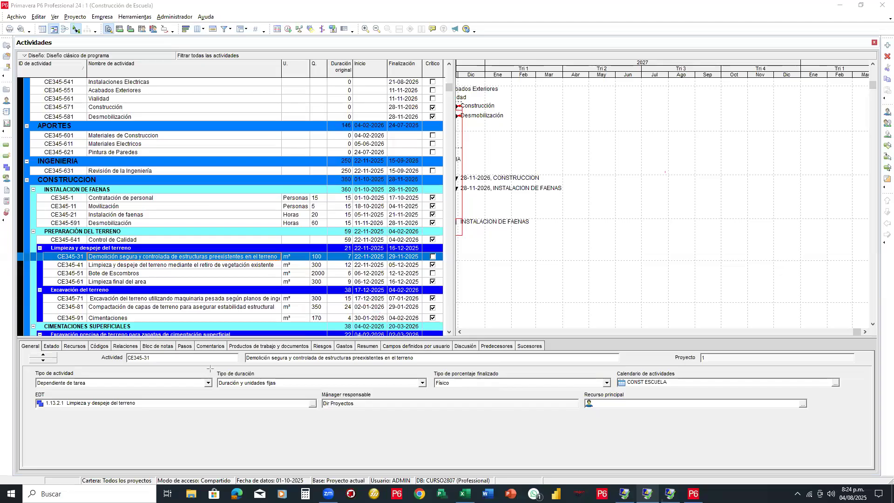
{"action": "mouse_move", "coordinate": [211, 368]}
{"action": "left_mouse_down"}
{"action": "mouse_move", "coordinate": [354, 396]}
{"action": "mouse_move", "coordinate": [619, 395]}
{"action": "left_mouse_up"}
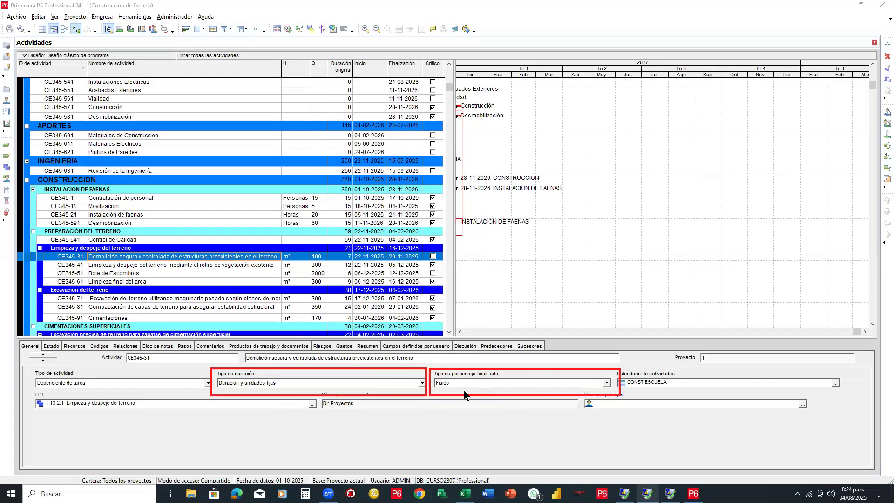
Step: Reopen the Cambio global dialog and move it over the activity table
{"action": "left_click", "coordinate": [136, 17]}
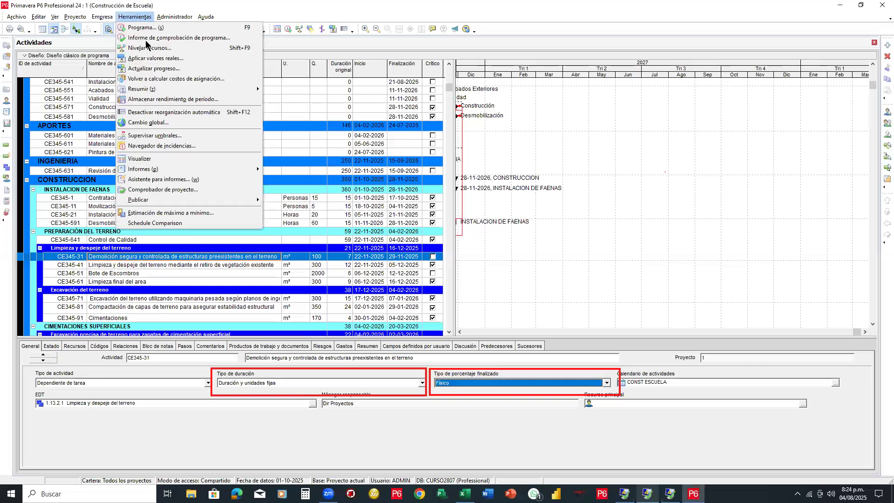
{"action": "left_click", "coordinate": [148, 122]}
{"action": "left_click_drag", "start_coordinate": [522, 149], "coordinate": [565, 127]}
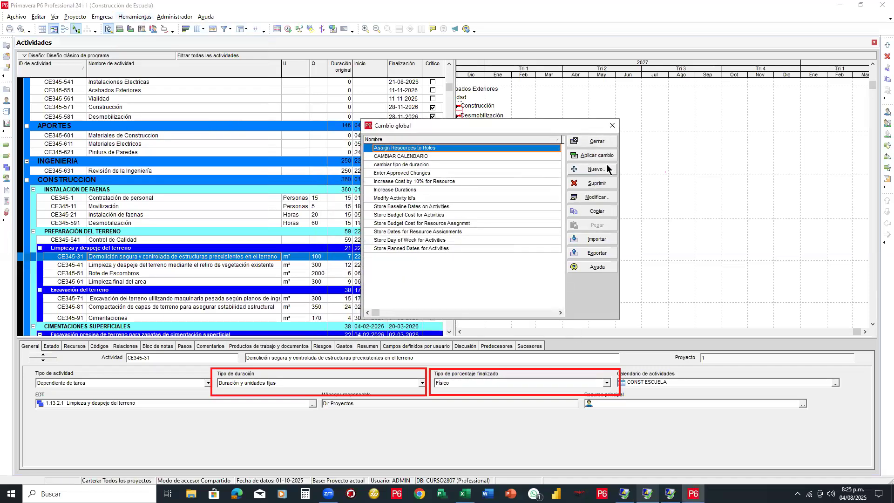
Step: Create a new global change for activities named "cambiar tipo de % fisisco"
{"action": "left_click", "coordinate": [600, 170]}
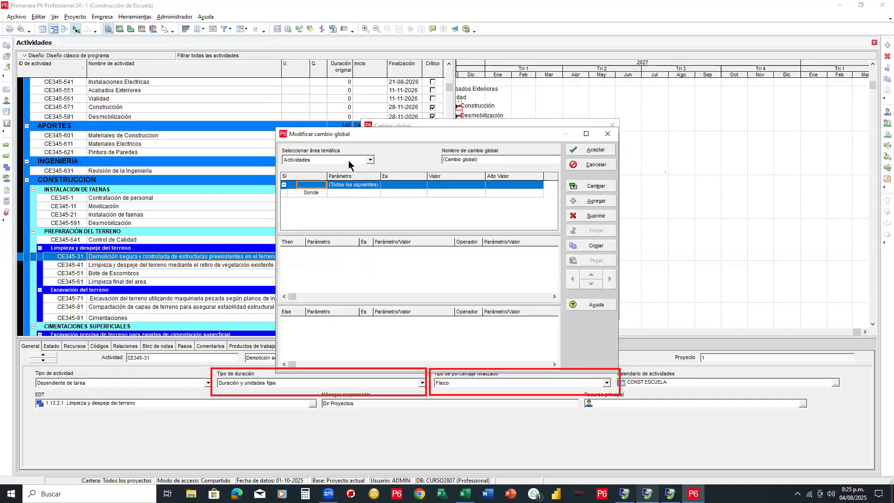
{"action": "left_click_drag", "start_coordinate": [486, 159], "coordinate": [442, 158]}
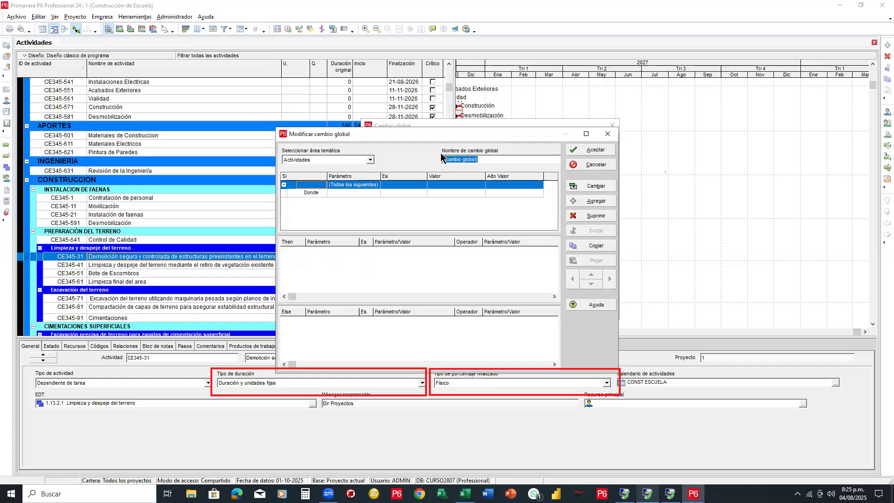
{"action": "type", "text": "t"}
{"action": "type", "text": "cam"}
{"action": "type", "text": "bizar t"}
{"action": "key", "text": "BackSpace"}
{"action": "key", "text": "BackSpace"}
{"action": "key", "text": "BackSpace"}
{"action": "type", "text": "ar tipo de % fisco"}
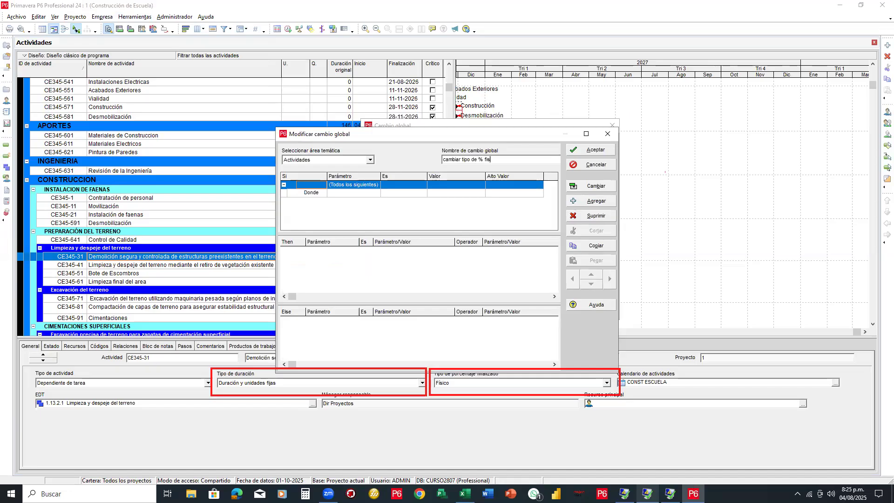
{"action": "key", "text": "BackSpace"}
{"action": "key", "text": "BackSpace"}
{"action": "type", "text": "isco"}
Step: Frame the global change's Then section in red and add a row to it
{"action": "left_click_drag", "start_coordinate": [279, 235], "coordinate": [562, 310]}
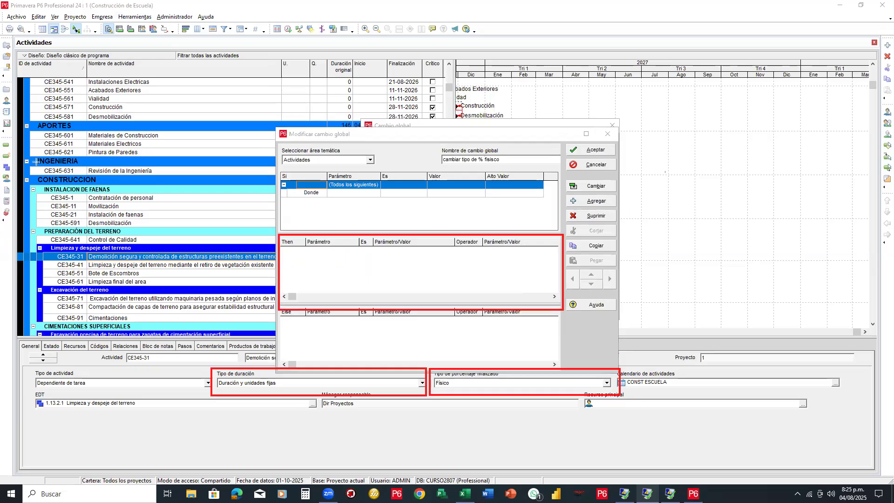
{"action": "left_click", "coordinate": [332, 273]}
{"action": "left_click", "coordinate": [599, 203]}
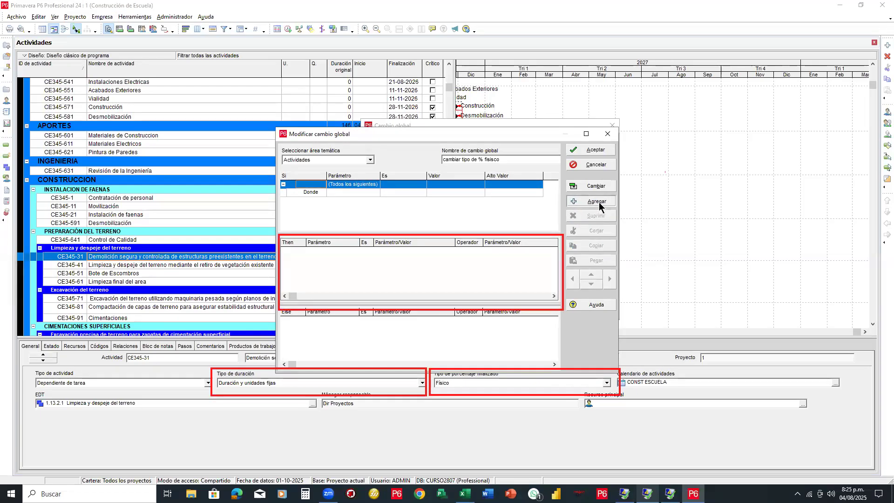
Step: Widen the Then section's parameter column and set the new row's parameter to Tipo de porcentaje finalizado
{"action": "left_click_drag", "start_coordinate": [364, 242], "coordinate": [395, 242]}
{"action": "left_click", "coordinate": [391, 251]}
{"action": "scroll", "coordinate": [371, 271], "scroll_direction": "down", "scroll_amount": 3}
{"action": "scroll", "coordinate": [370, 273], "scroll_direction": "down", "scroll_amount": 8}
{"action": "scroll", "coordinate": [370, 273], "scroll_direction": "down", "scroll_amount": 5}
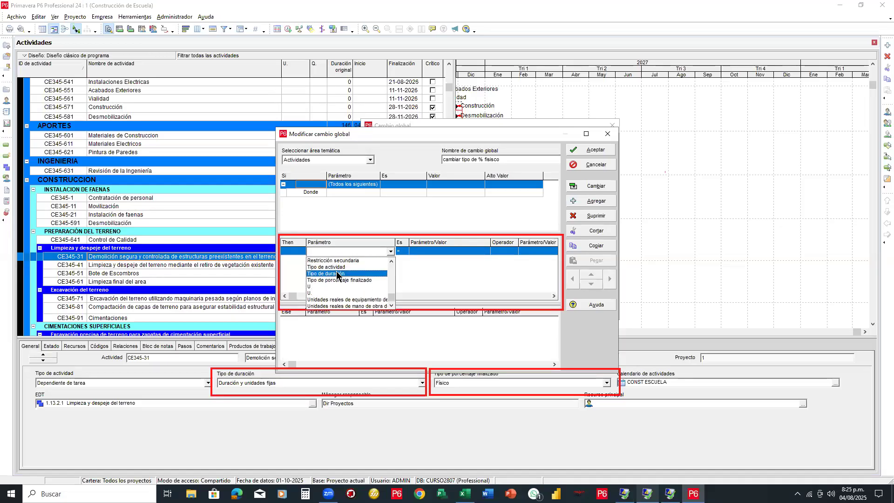
{"action": "scroll", "coordinate": [339, 279], "scroll_direction": "up", "scroll_amount": 1}
{"action": "left_click", "coordinate": [340, 297]}
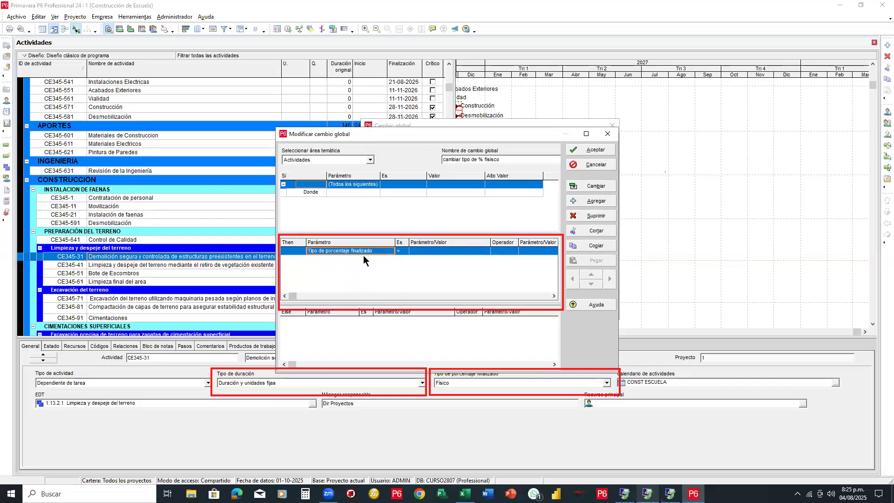
Step: Set the Tipo de porcentaje finalizado row's value to Físico, clear the red frames and save the global change
{"action": "left_click", "coordinate": [433, 251]}
{"action": "left_click", "coordinate": [433, 251]}
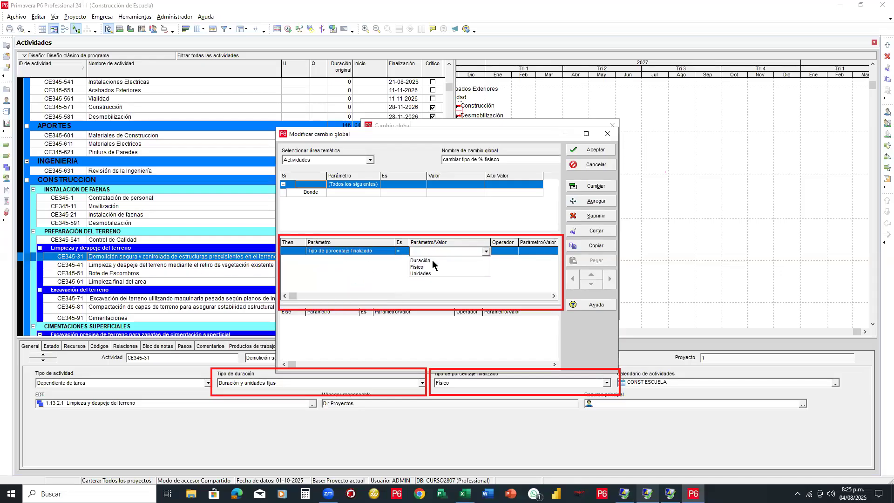
{"action": "left_click", "coordinate": [429, 266]}
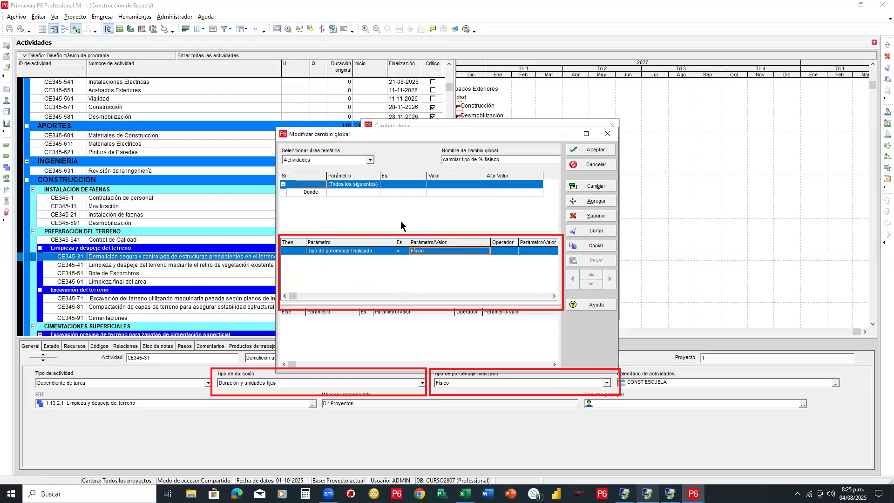
{"action": "left_click", "coordinate": [1, 214]}
{"action": "left_click_drag", "start_coordinate": [319, 314], "coordinate": [504, 383]}
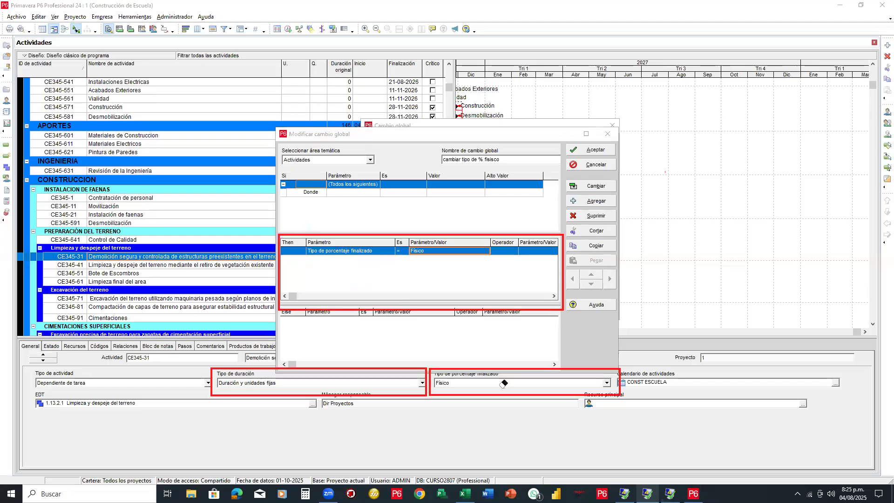
{"action": "left_click", "coordinate": [582, 150]}
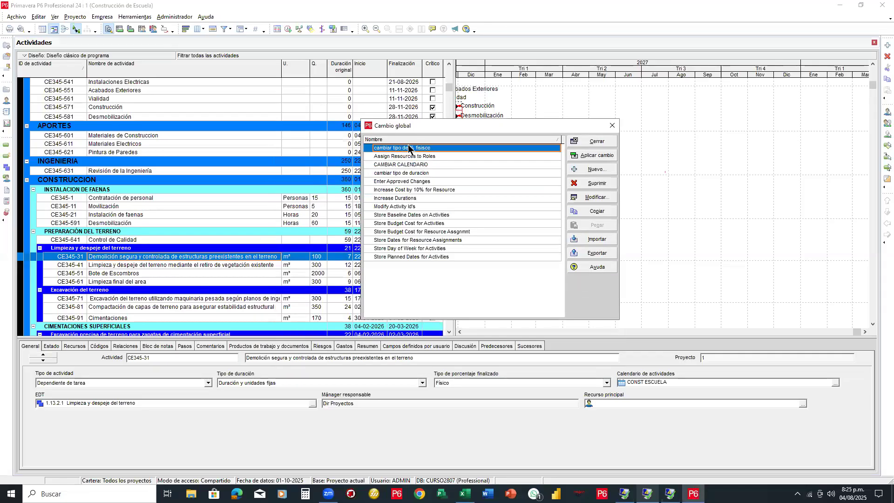
Step: Apply the "cambiar tipo de % fisisco" global change and temporarily frame the report's field and new value columns in red
{"action": "left_click", "coordinate": [593, 154]}
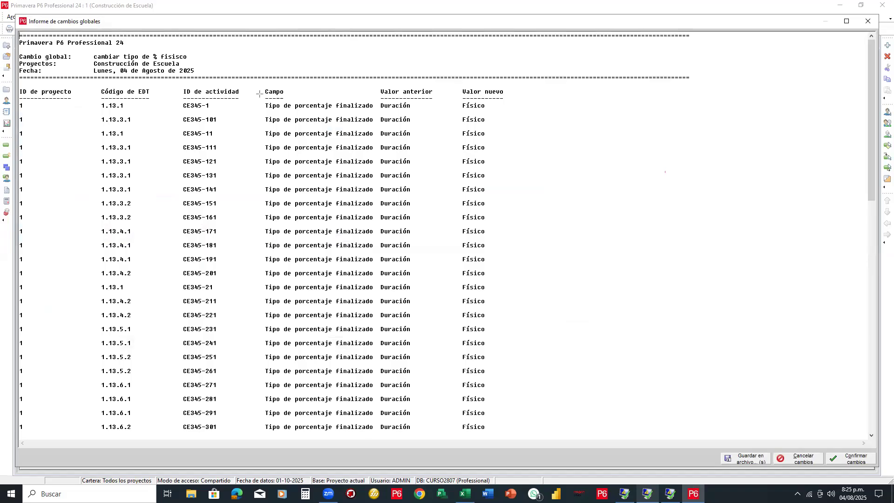
{"action": "left_click_drag", "start_coordinate": [257, 98], "coordinate": [418, 438]}
{"action": "left_click_drag", "start_coordinate": [457, 86], "coordinate": [504, 434]}
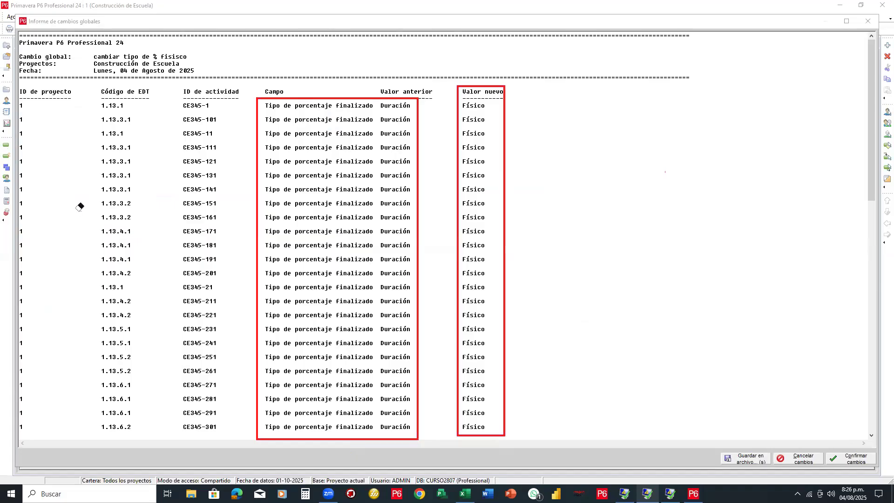
{"action": "left_click_drag", "start_coordinate": [80, 206], "coordinate": [514, 174]}
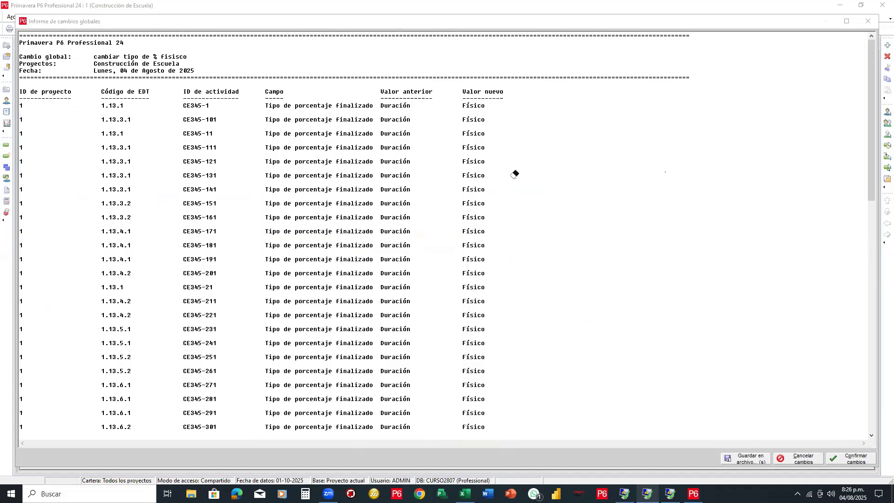
Step: Confirm the reported changes without saving the log and close the Cambio global dialog
{"action": "left_click", "coordinate": [847, 461]}
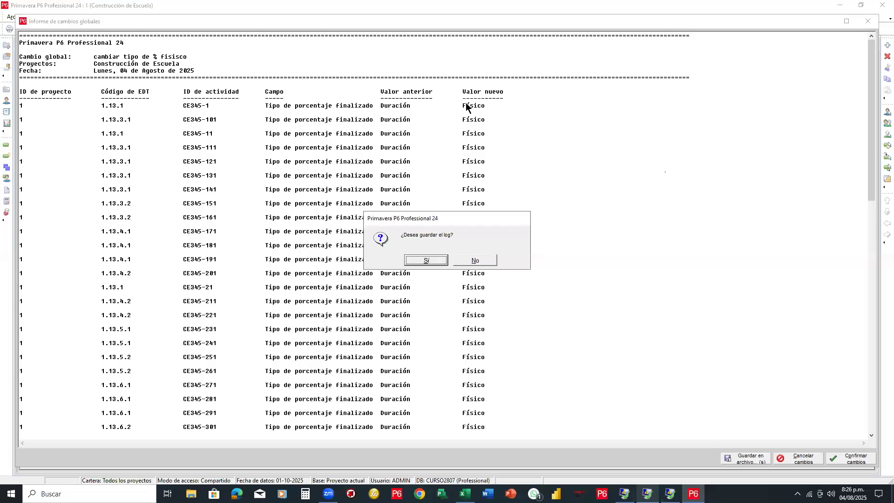
{"action": "left_click", "coordinate": [492, 261]}
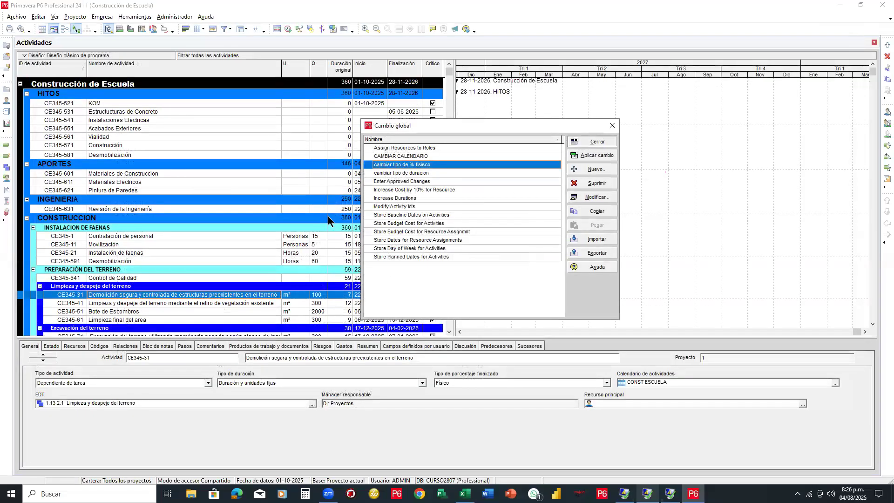
{"action": "left_click", "coordinate": [602, 138]}
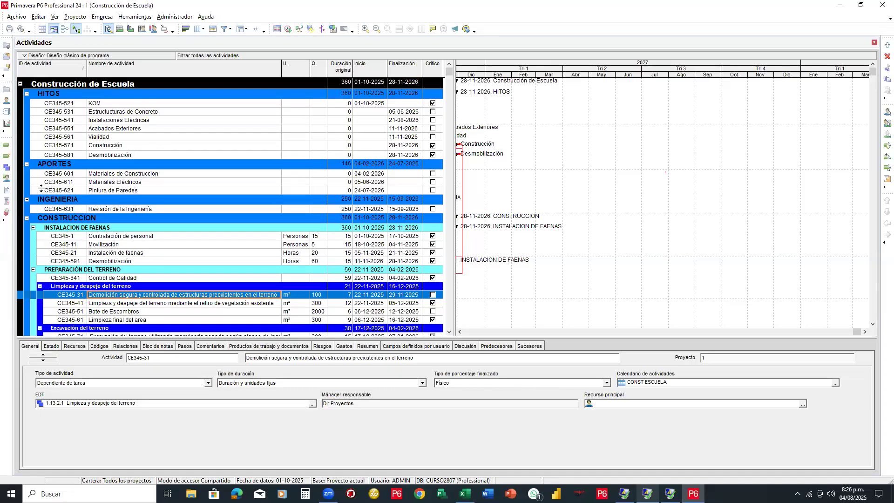
Step: Draw a red arrow toward the Proyecto and Empresa menus and clear the drawing
{"action": "left_click", "coordinate": [280, 382]}
{"action": "left_click", "coordinate": [472, 384]}
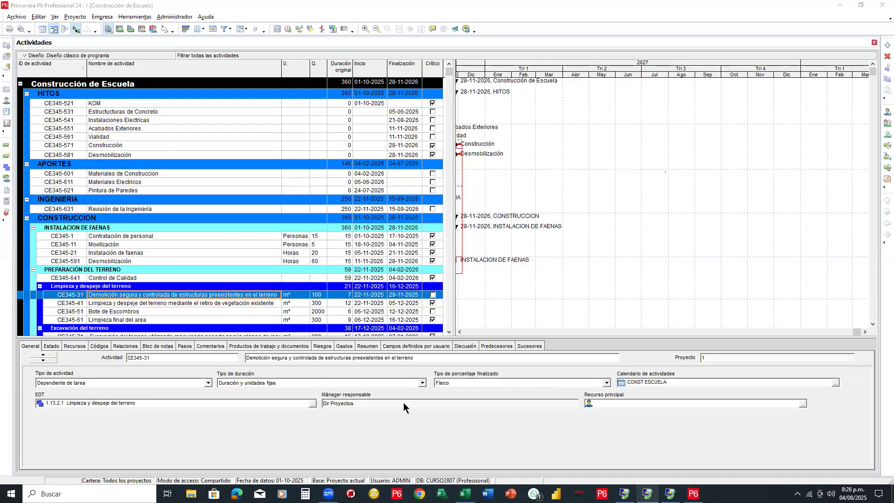
{"action": "left_click", "coordinate": [31, 123]}
{"action": "left_click_drag", "start_coordinate": [267, 378], "coordinate": [479, 380]}
{"action": "left_click_drag", "start_coordinate": [621, 262], "coordinate": [405, 195]}
{"action": "left_click_drag", "start_coordinate": [193, 139], "coordinate": [88, 22]}
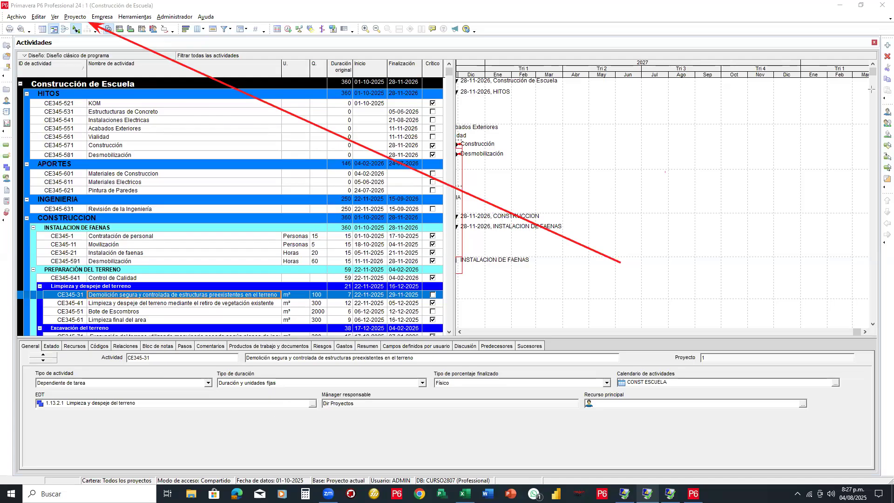
{"action": "left_click", "coordinate": [831, 143]}
{"action": "left_click", "coordinate": [461, 196]}
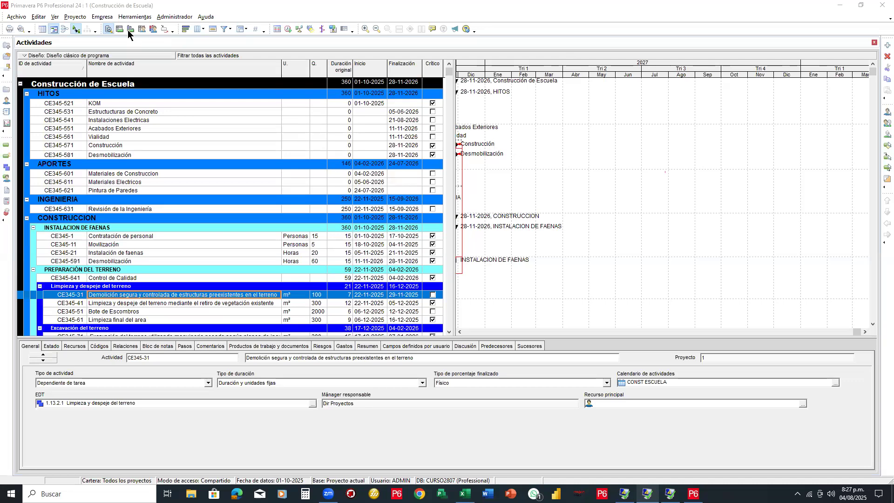
Step: Point out the Resources shortcut with a red arrow and frame, and open the Recursos view
{"action": "left_click", "coordinate": [107, 18]}
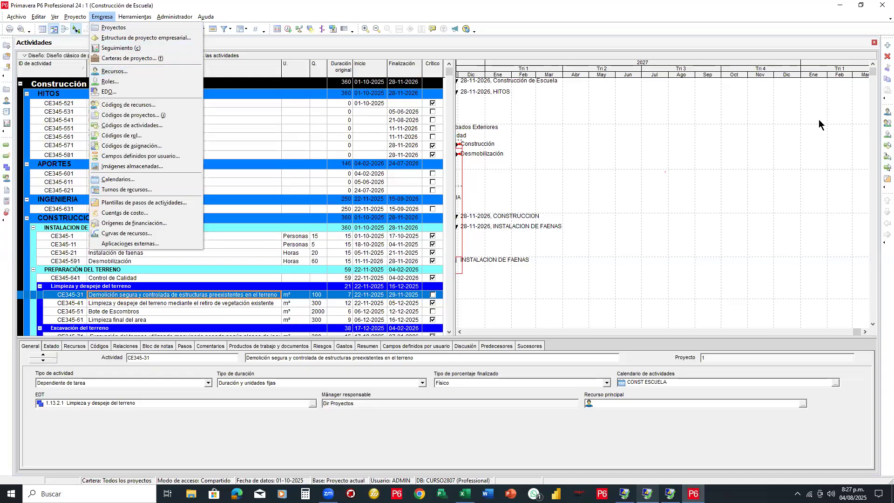
{"action": "mouse_move", "coordinate": [708, 165]}
{"action": "left_mouse_down"}
{"action": "mouse_move", "coordinate": [18, 157]}
{"action": "mouse_move", "coordinate": [21, 60]}
{"action": "mouse_move", "coordinate": [21, 98]}
{"action": "mouse_move", "coordinate": [12, 101]}
{"action": "left_mouse_up"}
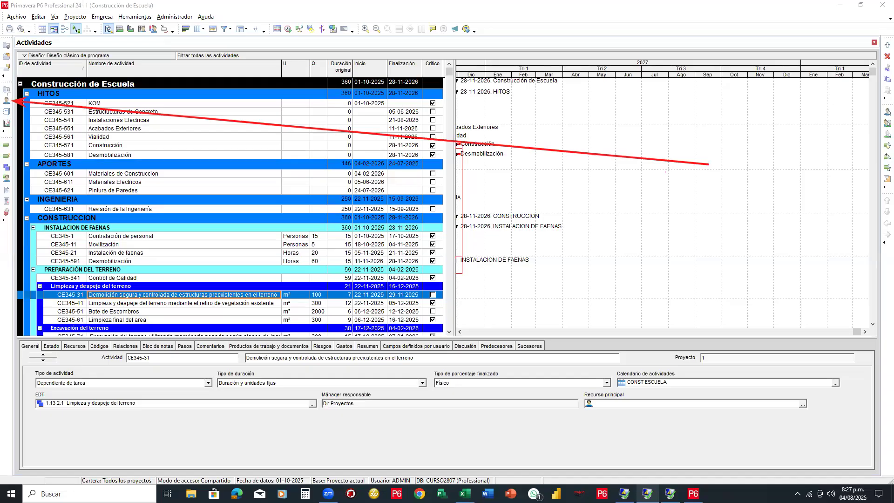
{"action": "left_click_drag", "start_coordinate": [1, 92], "coordinate": [12, 108]}
{"action": "left_click", "coordinate": [7, 100]}
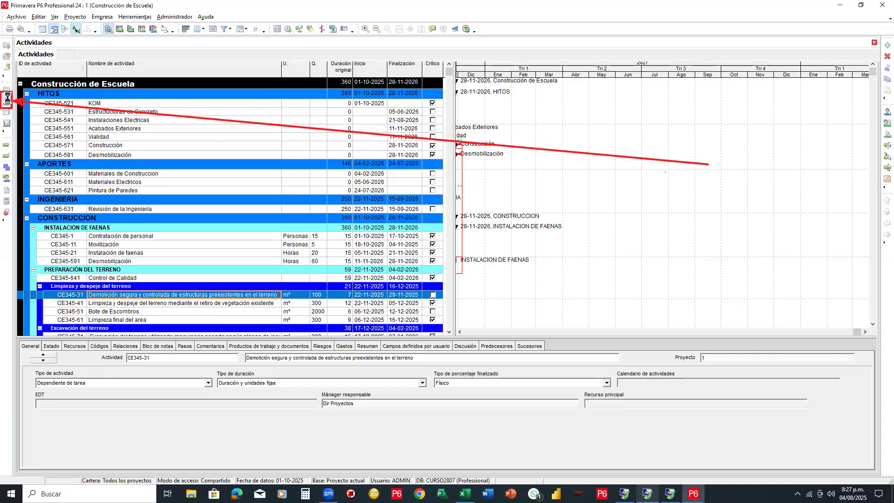
Step: Enlarge the resource details pane and frame it in red, removing the arrow drawn earlier
{"action": "left_click", "coordinate": [879, 162]}
{"action": "left_click_drag", "start_coordinate": [605, 166], "coordinate": [351, 105]}
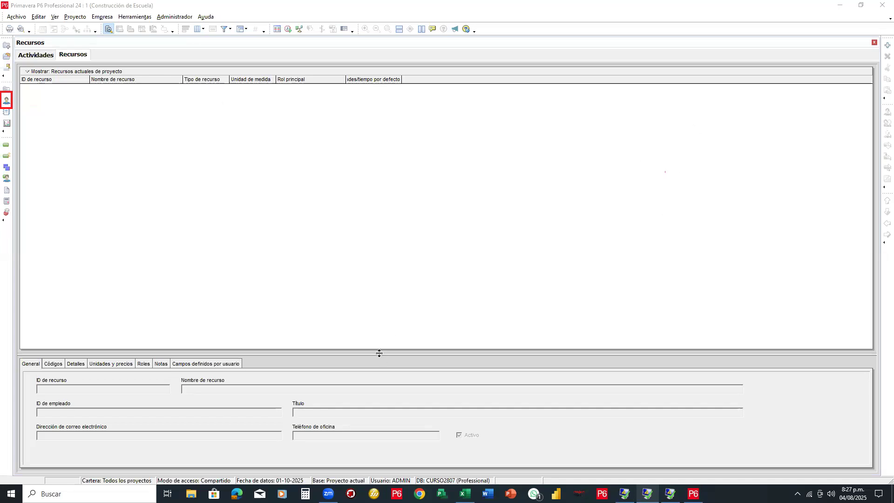
{"action": "left_click_drag", "start_coordinate": [379, 353], "coordinate": [388, 298]}
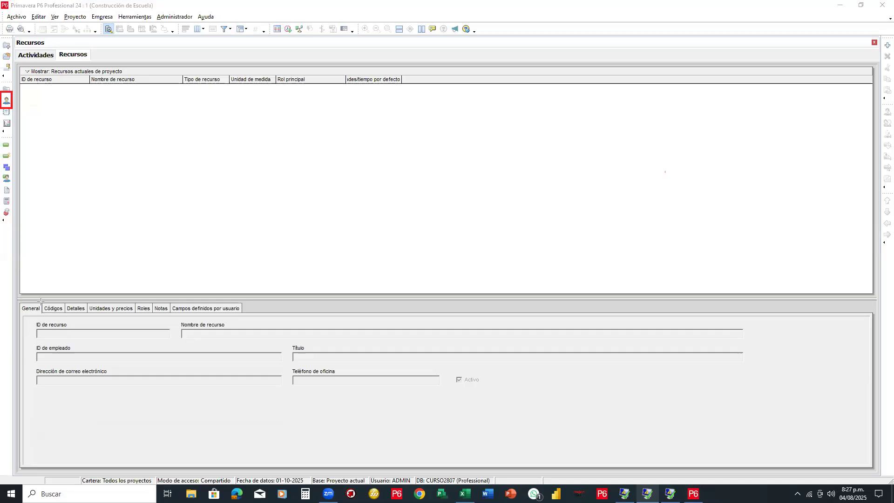
{"action": "mouse_move", "coordinate": [17, 300]}
{"action": "left_mouse_down"}
{"action": "mouse_move", "coordinate": [696, 445]}
{"action": "mouse_move", "coordinate": [863, 458]}
{"action": "mouse_move", "coordinate": [878, 472]}
{"action": "mouse_move", "coordinate": [874, 466]}
{"action": "left_mouse_up"}
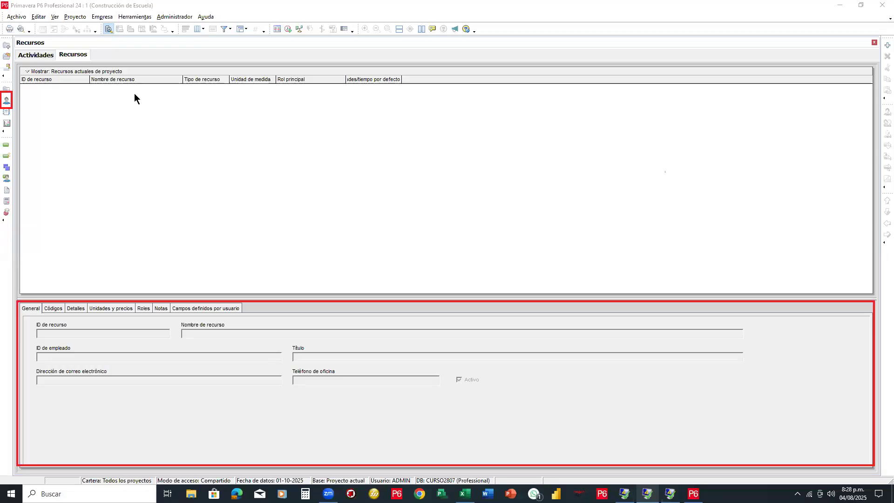
Step: Add a new resource, accepting the filter change to show all resources
{"action": "right_click", "coordinate": [163, 110]}
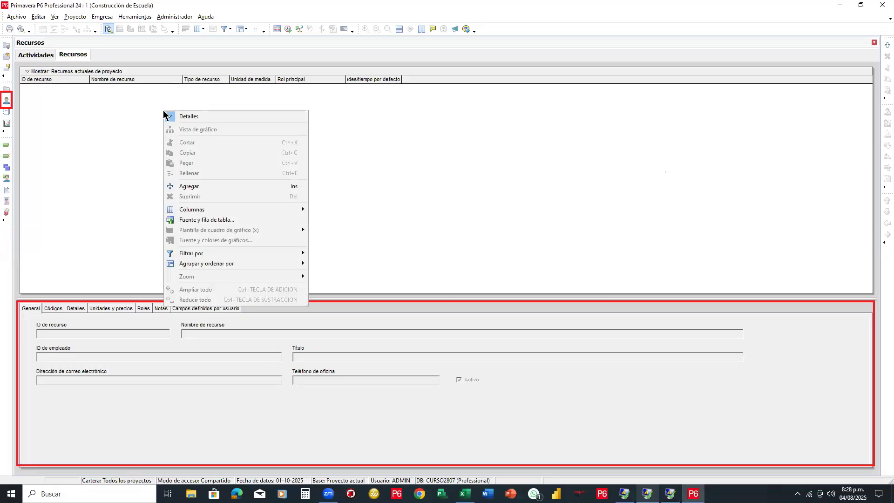
{"action": "left_click", "coordinate": [199, 186]}
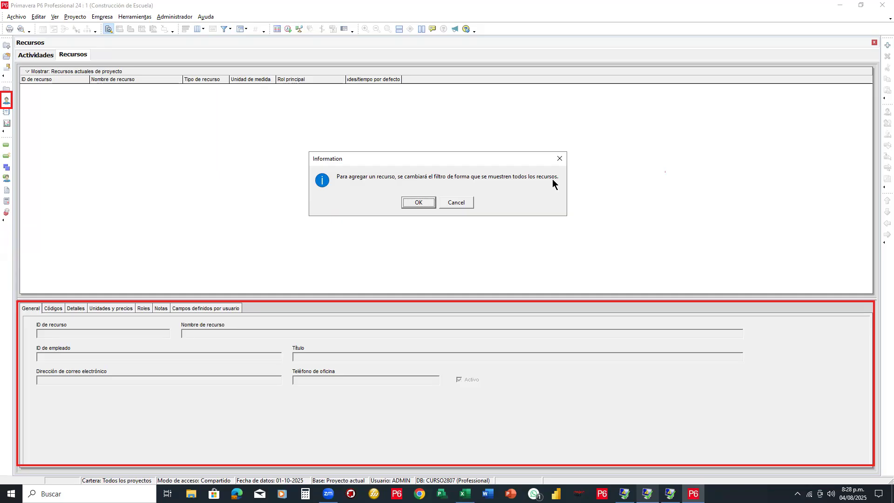
{"action": "left_click", "coordinate": [419, 202]}
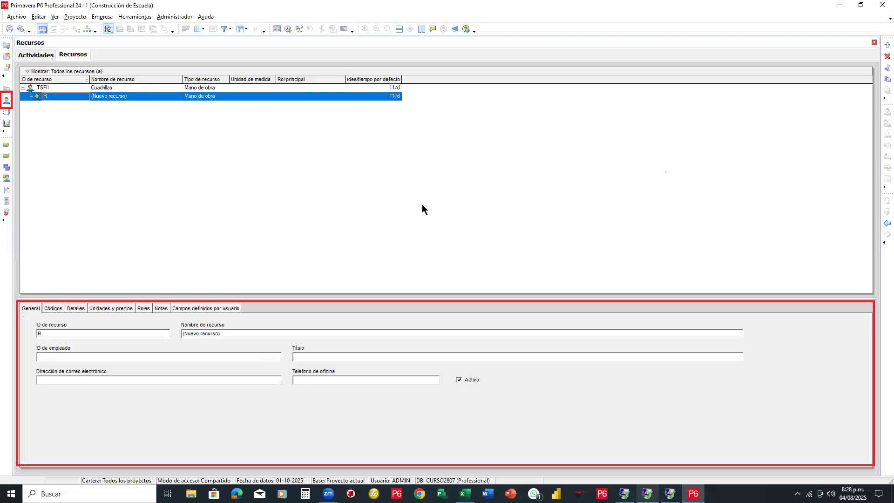
Step: Outdent the new resource R so it sits at the same level as Cuadrillas
{"action": "left_click", "coordinate": [45, 87]}
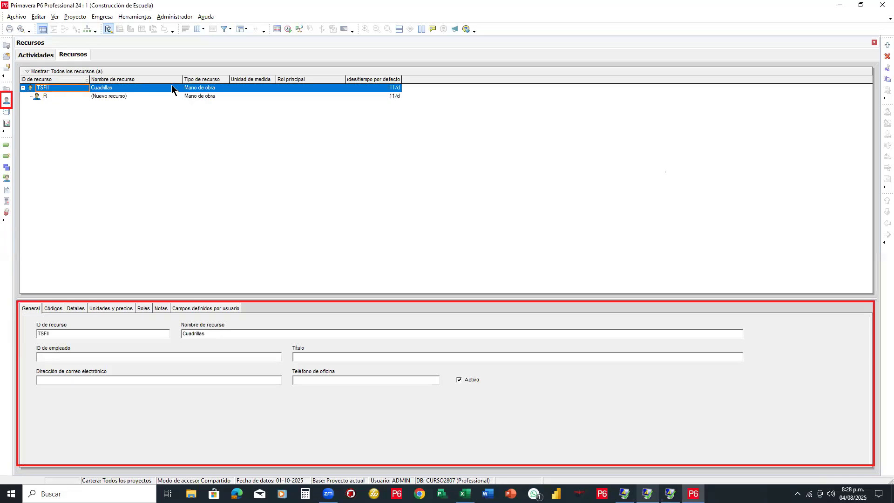
{"action": "left_click", "coordinate": [39, 97]}
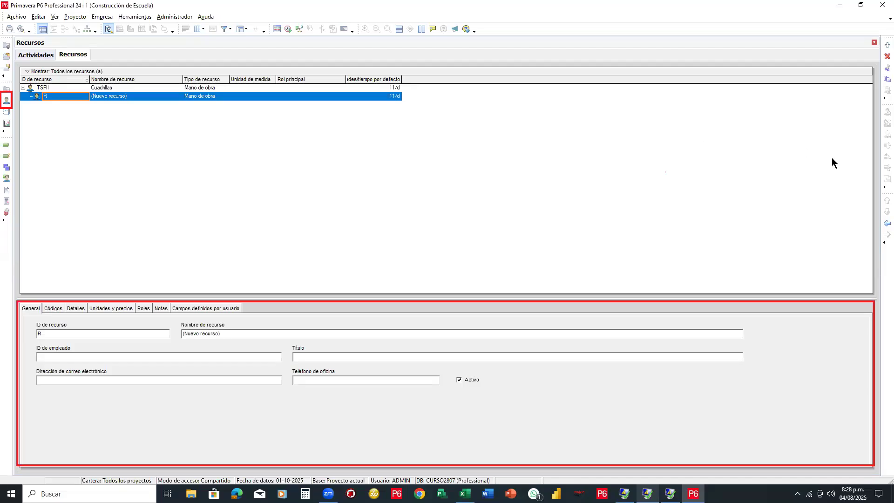
{"action": "left_click", "coordinate": [778, 71]}
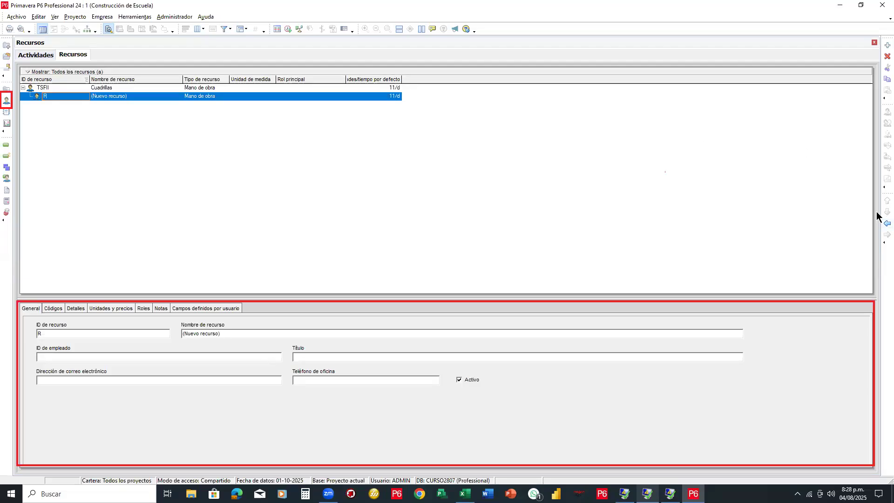
{"action": "left_click", "coordinate": [832, 78]}
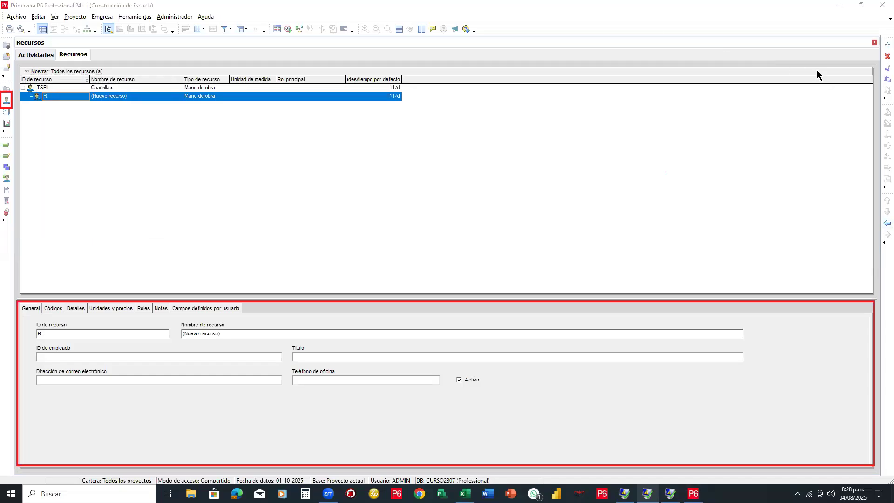
{"action": "left_click", "coordinate": [886, 224]}
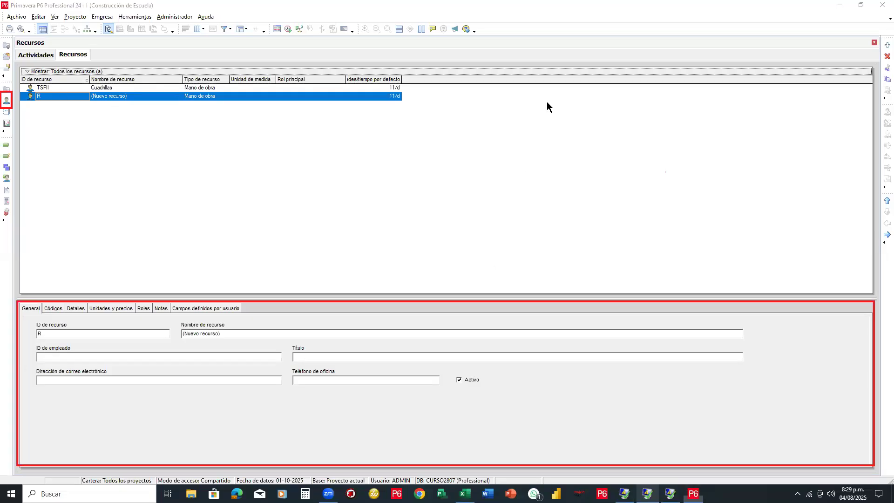
Step: Sketch nested red boxes with green check marks in the empty resource table area and clear all drawings
{"action": "mouse_move", "coordinate": [329, 127]}
{"action": "left_mouse_down"}
{"action": "mouse_move", "coordinate": [681, 288]}
{"action": "mouse_move", "coordinate": [723, 273]}
{"action": "mouse_move", "coordinate": [720, 286]}
{"action": "left_mouse_up"}
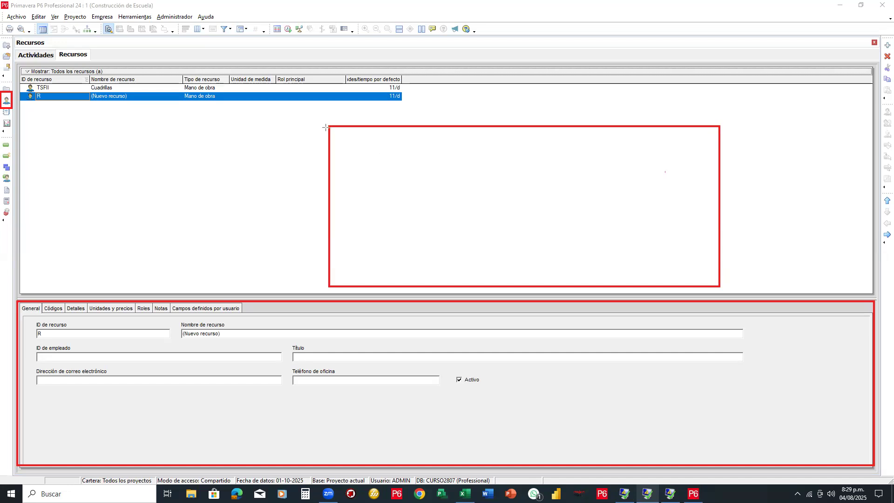
{"action": "left_click_drag", "start_coordinate": [330, 127], "coordinate": [719, 141]}
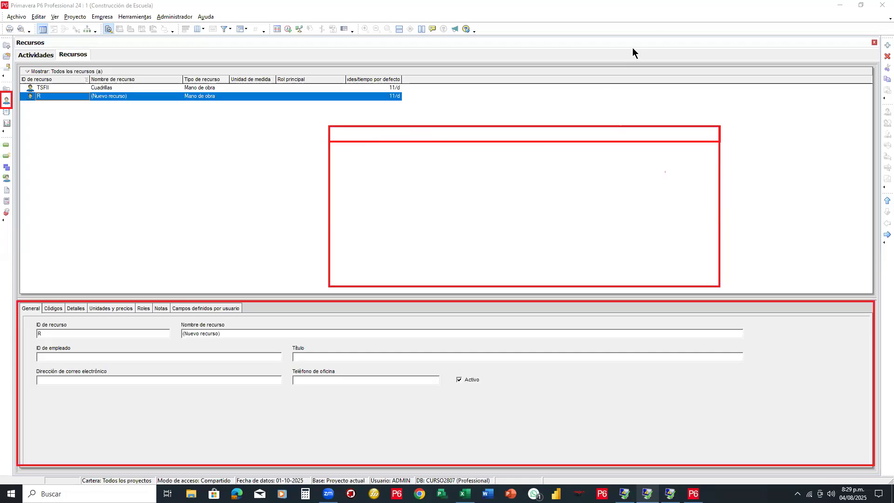
{"action": "left_click_drag", "start_coordinate": [360, 141], "coordinate": [589, 198]}
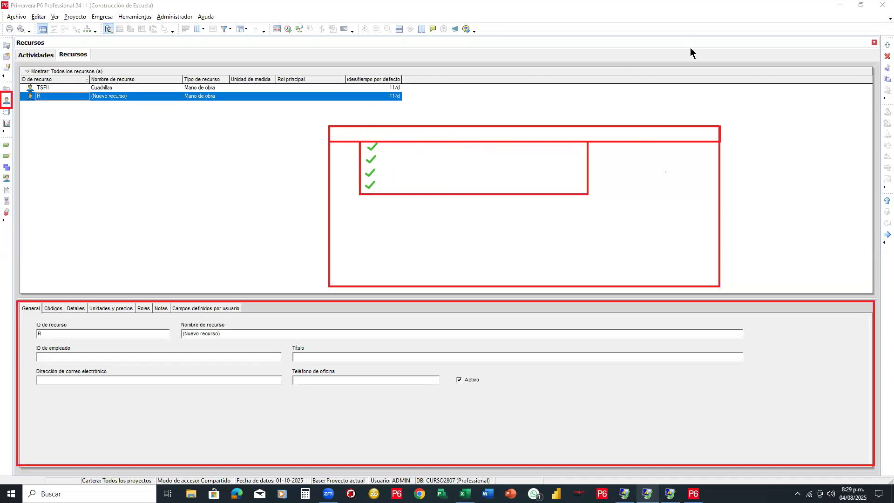
{"action": "left_click", "coordinate": [629, 68]}
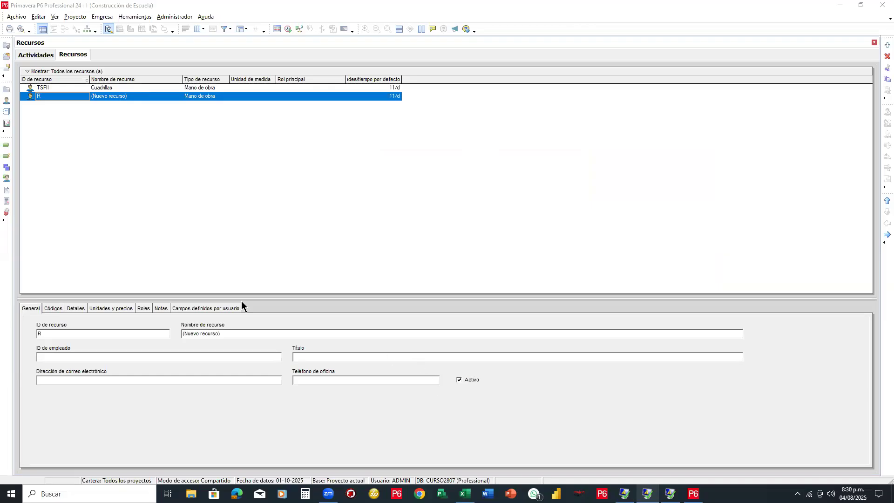
Step: Mark the activities view with a green check, show it briefly and return to the resources view
{"action": "left_click", "coordinate": [40, 55]}
{"action": "left_click", "coordinate": [32, 56]}
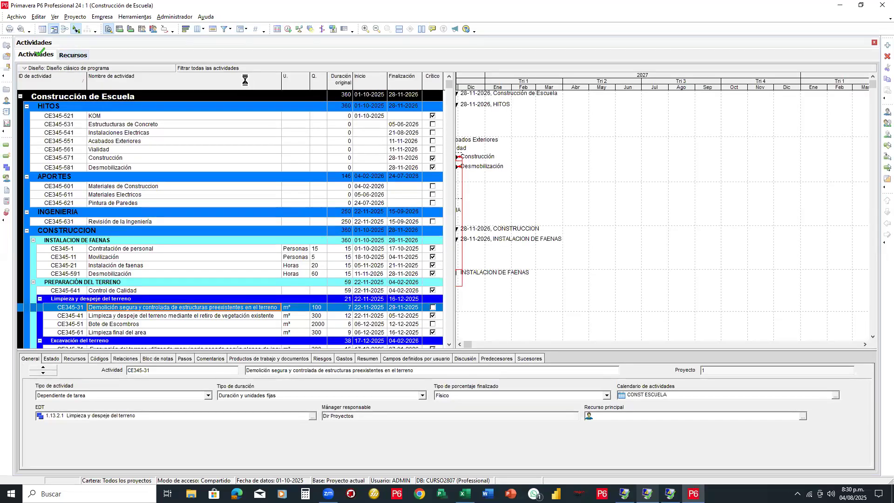
{"action": "left_click", "coordinate": [89, 55]}
Step: Name the new resource "CONSTRUCCION DE LA ESCUELA" and draw short red lines beneath it
{"action": "left_click", "coordinate": [144, 95]}
{"action": "type", "text": "CONSTRU"}
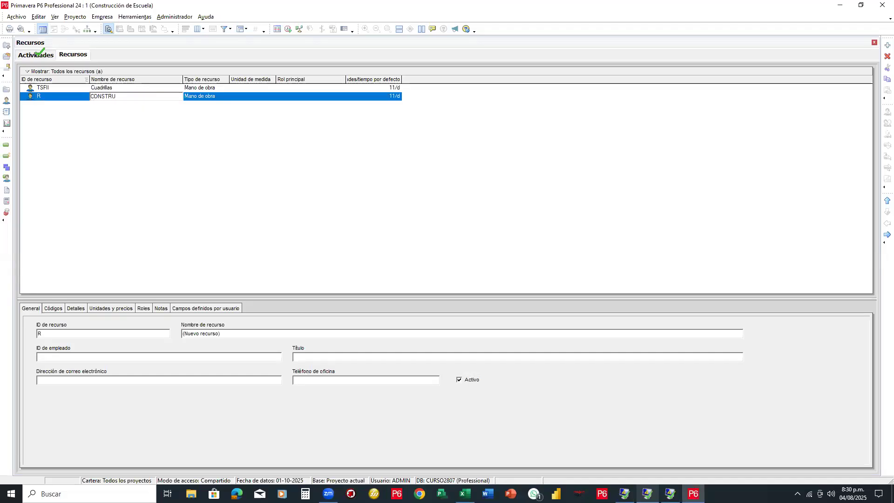
{"action": "type", "text": "CCION DE LA ESCUELA"}
{"action": "key", "text": "Return"}
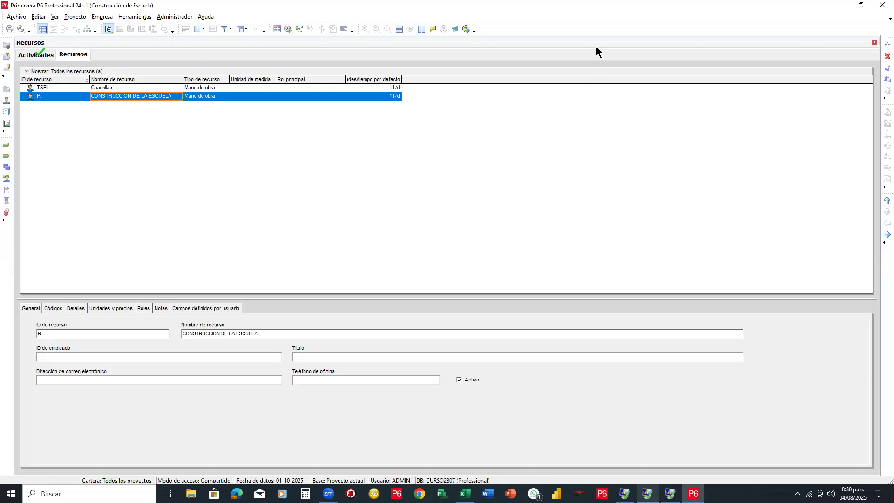
{"action": "mouse_move", "coordinate": [103, 107]}
{"action": "left_mouse_down"}
{"action": "mouse_move", "coordinate": [130, 107]}
{"action": "mouse_move", "coordinate": [121, 138]}
{"action": "left_mouse_up"}
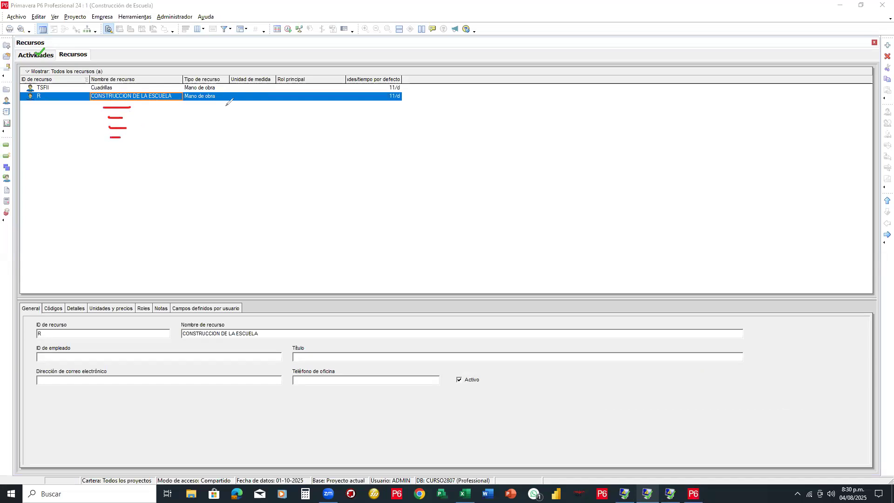
Step: Erase the short red lines below the resource and handwrite "CD" and "CF" in the empty table area
{"action": "left_click", "coordinate": [558, 55]}
{"action": "left_click", "coordinate": [120, 139]}
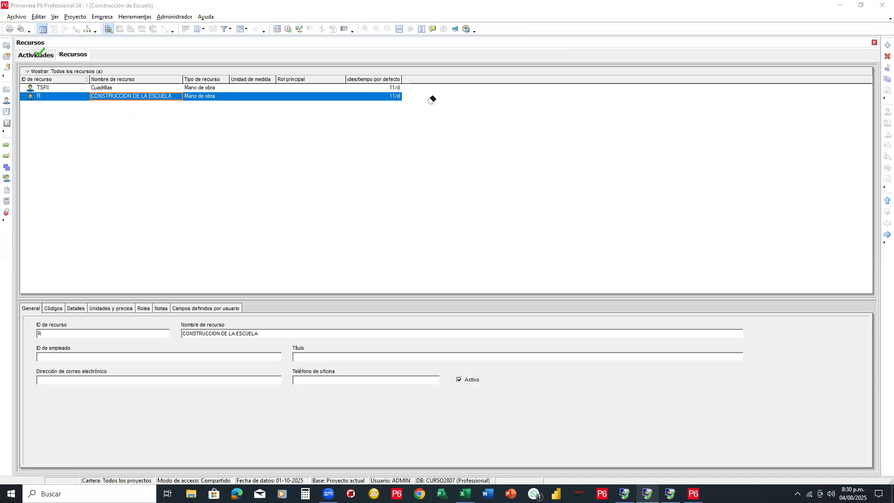
{"action": "left_click", "coordinate": [483, 51]}
{"action": "mouse_move", "coordinate": [435, 136]}
{"action": "left_mouse_down"}
{"action": "mouse_move", "coordinate": [424, 147]}
{"action": "mouse_move", "coordinate": [448, 146]}
{"action": "left_mouse_up"}
{"action": "mouse_move", "coordinate": [441, 203]}
{"action": "left_mouse_down"}
{"action": "mouse_move", "coordinate": [428, 205]}
{"action": "mouse_move", "coordinate": [442, 216]}
{"action": "mouse_move", "coordinate": [448, 201]}
{"action": "mouse_move", "coordinate": [447, 210]}
{"action": "mouse_move", "coordinate": [461, 210]}
{"action": "left_mouse_up"}
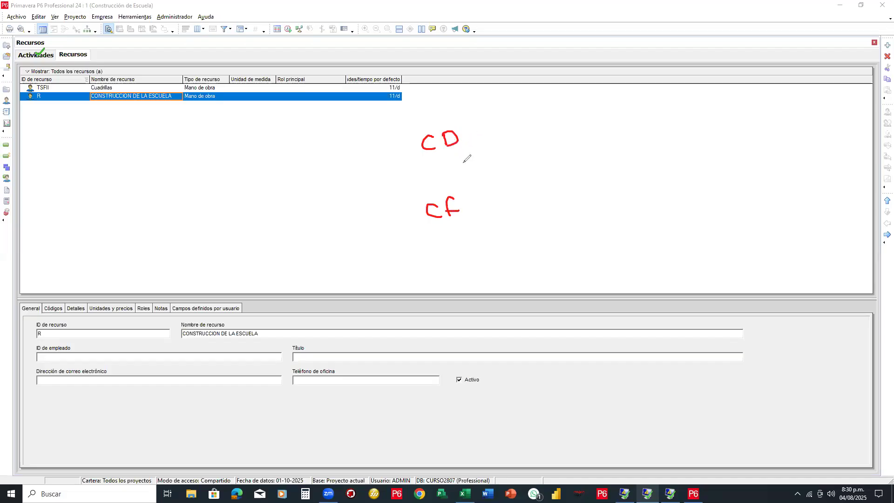
Step: Draw one arrow from "CF" and three from "CD", labelling the latter MO, MAT and MAQ
{"action": "mouse_move", "coordinate": [468, 202]}
{"action": "left_mouse_down"}
{"action": "mouse_move", "coordinate": [490, 203]}
{"action": "mouse_move", "coordinate": [476, 211]}
{"action": "mouse_move", "coordinate": [476, 196]}
{"action": "mouse_move", "coordinate": [479, 208]}
{"action": "mouse_move", "coordinate": [480, 193]}
{"action": "mouse_move", "coordinate": [489, 205]}
{"action": "mouse_move", "coordinate": [482, 208]}
{"action": "mouse_move", "coordinate": [484, 201]}
{"action": "left_mouse_up"}
{"action": "left_click_drag", "start_coordinate": [468, 132], "coordinate": [514, 93]}
{"action": "mouse_move", "coordinate": [472, 135]}
{"action": "left_mouse_down"}
{"action": "mouse_move", "coordinate": [519, 133]}
{"action": "mouse_move", "coordinate": [514, 169]}
{"action": "left_mouse_up"}
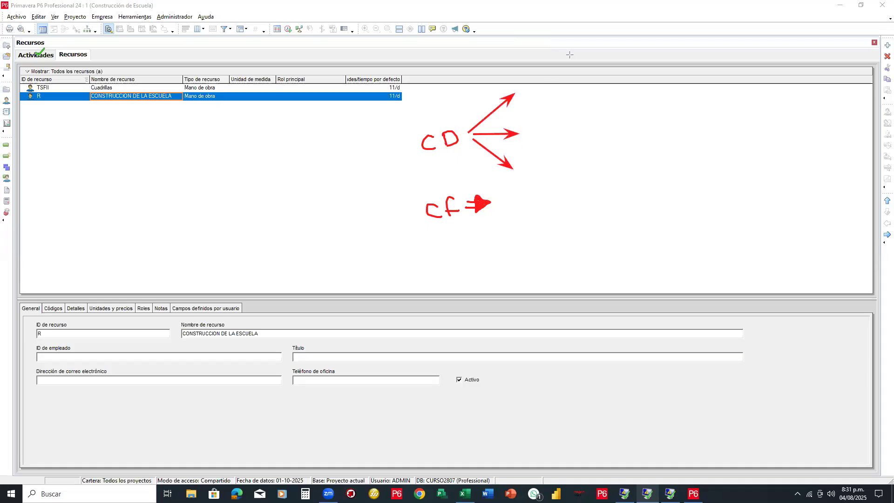
{"action": "mouse_move", "coordinate": [522, 85]}
{"action": "left_mouse_down"}
{"action": "mouse_move", "coordinate": [524, 96]}
{"action": "mouse_move", "coordinate": [541, 98]}
{"action": "mouse_move", "coordinate": [524, 137]}
{"action": "mouse_move", "coordinate": [547, 133]}
{"action": "mouse_move", "coordinate": [560, 113]}
{"action": "left_mouse_up"}
{"action": "left_click_drag", "start_coordinate": [553, 115], "coordinate": [552, 131]}
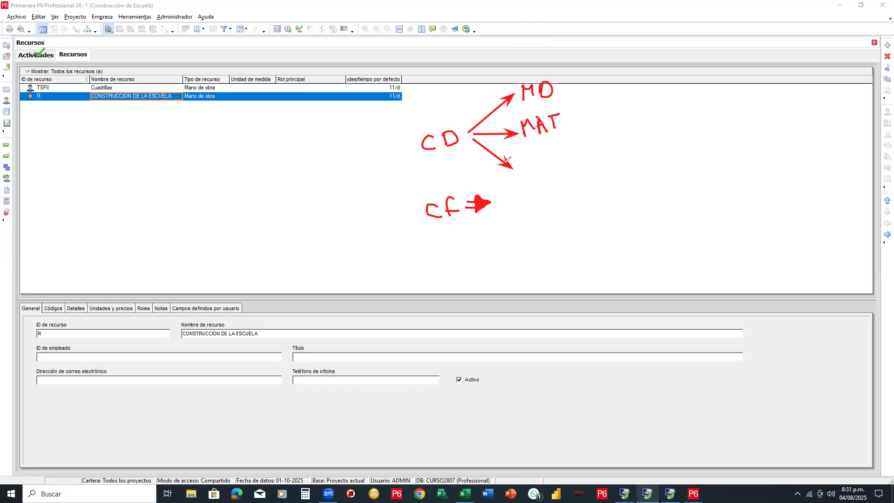
{"action": "mouse_move", "coordinate": [522, 166]}
{"action": "left_mouse_down"}
{"action": "mouse_move", "coordinate": [523, 155]}
{"action": "mouse_move", "coordinate": [541, 167]}
{"action": "mouse_move", "coordinate": [551, 151]}
{"action": "mouse_move", "coordinate": [557, 167]}
{"action": "left_mouse_up"}
{"action": "left_click_drag", "start_coordinate": [544, 162], "coordinate": [553, 157]}
{"action": "left_click_drag", "start_coordinate": [559, 149], "coordinate": [571, 169]}
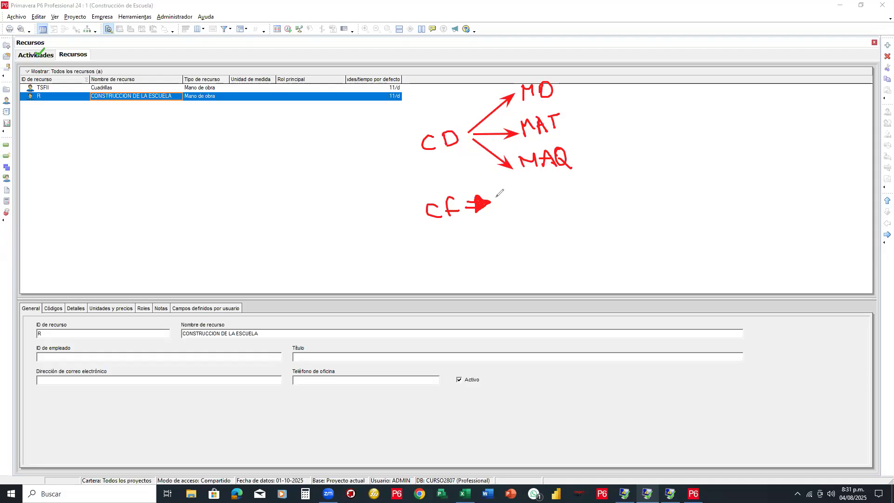
Step: Sketch a dash list headed "SUB" beside "CF", circle the CF group and point an arrow from it to "gastos"
{"action": "mouse_move", "coordinate": [498, 200]}
{"action": "left_mouse_down"}
{"action": "mouse_move", "coordinate": [531, 199]}
{"action": "mouse_move", "coordinate": [506, 210]}
{"action": "mouse_move", "coordinate": [508, 256]}
{"action": "left_mouse_up"}
{"action": "mouse_move", "coordinate": [540, 173]}
{"action": "left_mouse_down"}
{"action": "mouse_move", "coordinate": [461, 172]}
{"action": "mouse_move", "coordinate": [410, 199]}
{"action": "left_mouse_up"}
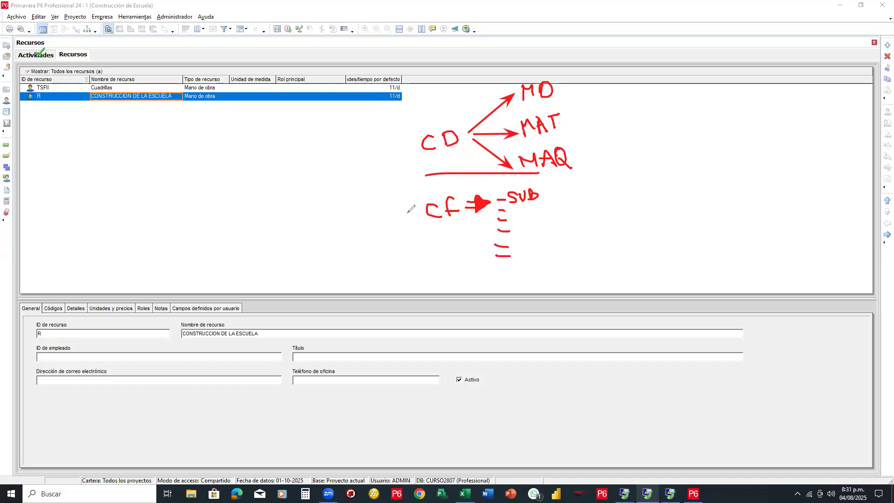
{"action": "mouse_move", "coordinate": [490, 283]}
{"action": "left_mouse_down"}
{"action": "mouse_move", "coordinate": [538, 222]}
{"action": "mouse_move", "coordinate": [538, 173]}
{"action": "left_mouse_up"}
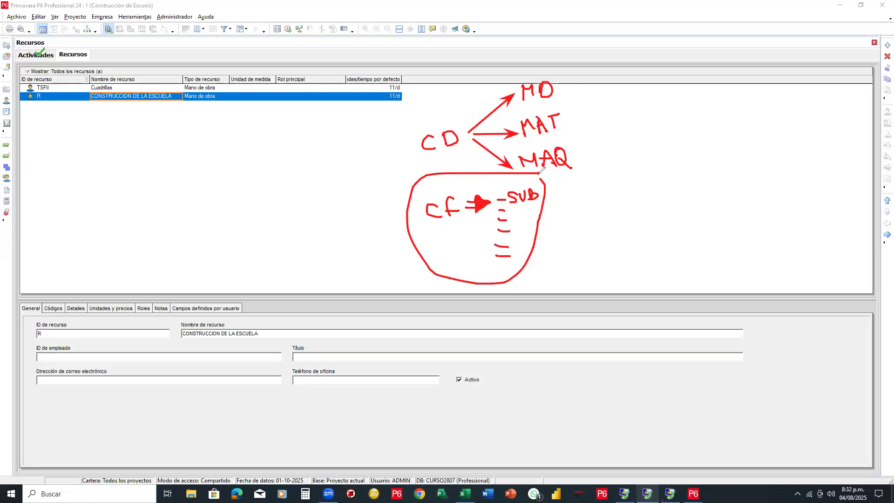
{"action": "left_click", "coordinate": [543, 222]}
{"action": "left_click_drag", "start_coordinate": [554, 222], "coordinate": [554, 222]}
{"action": "mouse_move", "coordinate": [539, 229]}
{"action": "left_mouse_down"}
{"action": "mouse_move", "coordinate": [562, 232]}
{"action": "mouse_move", "coordinate": [573, 222]}
{"action": "mouse_move", "coordinate": [589, 242]}
{"action": "mouse_move", "coordinate": [597, 223]}
{"action": "mouse_move", "coordinate": [614, 227]}
{"action": "mouse_move", "coordinate": [605, 236]}
{"action": "mouse_move", "coordinate": [634, 215]}
{"action": "mouse_move", "coordinate": [627, 232]}
{"action": "mouse_move", "coordinate": [647, 219]}
{"action": "mouse_move", "coordinate": [653, 230]}
{"action": "mouse_move", "coordinate": [640, 242]}
{"action": "left_mouse_up"}
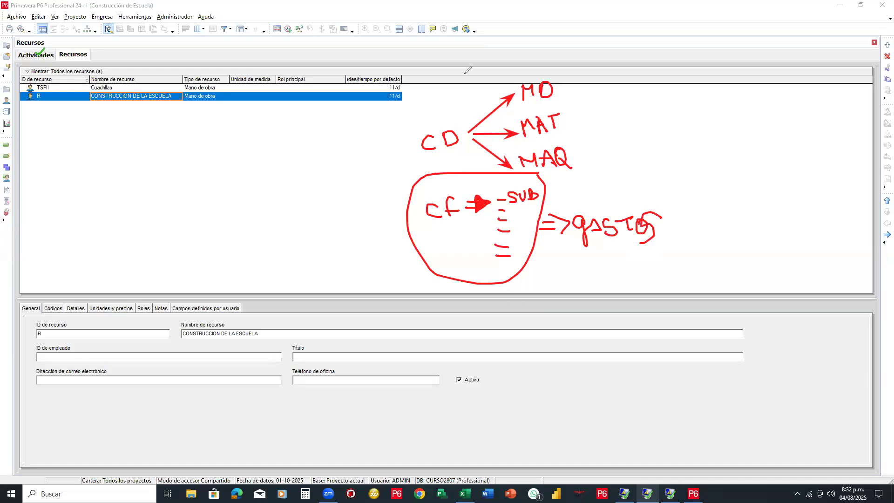
Step: Erase the handwritten CD and CF cost diagram from the resource table area
{"action": "mouse_move", "coordinate": [550, 182]}
{"action": "left_mouse_down"}
{"action": "mouse_move", "coordinate": [458, 177]}
{"action": "mouse_move", "coordinate": [433, 209]}
{"action": "mouse_move", "coordinate": [501, 201]}
{"action": "mouse_move", "coordinate": [466, 210]}
{"action": "mouse_move", "coordinate": [515, 258]}
{"action": "mouse_move", "coordinate": [500, 258]}
{"action": "left_mouse_up"}
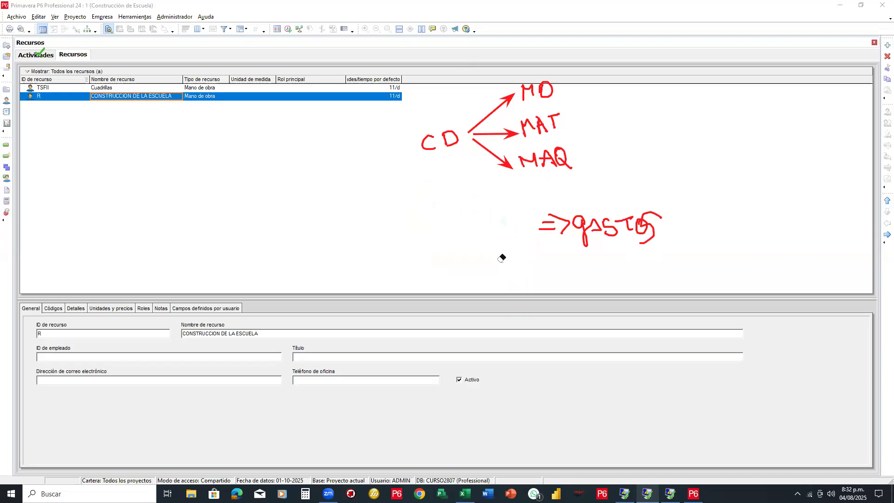
{"action": "mouse_move", "coordinate": [621, 220]}
{"action": "left_mouse_down"}
{"action": "mouse_move", "coordinate": [561, 233]}
{"action": "mouse_move", "coordinate": [647, 234]}
{"action": "mouse_move", "coordinate": [624, 219]}
{"action": "left_mouse_up"}
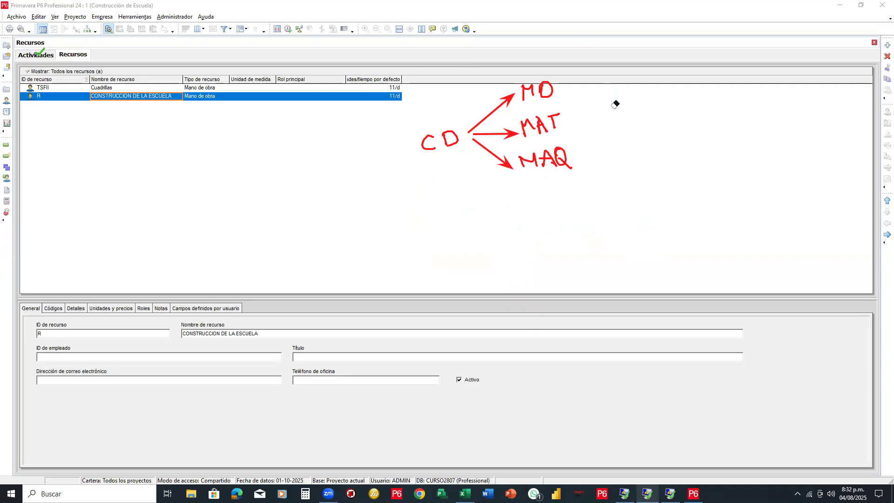
{"action": "mouse_move", "coordinate": [555, 84]}
{"action": "left_mouse_down"}
{"action": "mouse_move", "coordinate": [547, 110]}
{"action": "mouse_move", "coordinate": [578, 147]}
{"action": "mouse_move", "coordinate": [561, 158]}
{"action": "mouse_move", "coordinate": [537, 123]}
{"action": "mouse_move", "coordinate": [429, 139]}
{"action": "mouse_move", "coordinate": [439, 125]}
{"action": "left_mouse_up"}
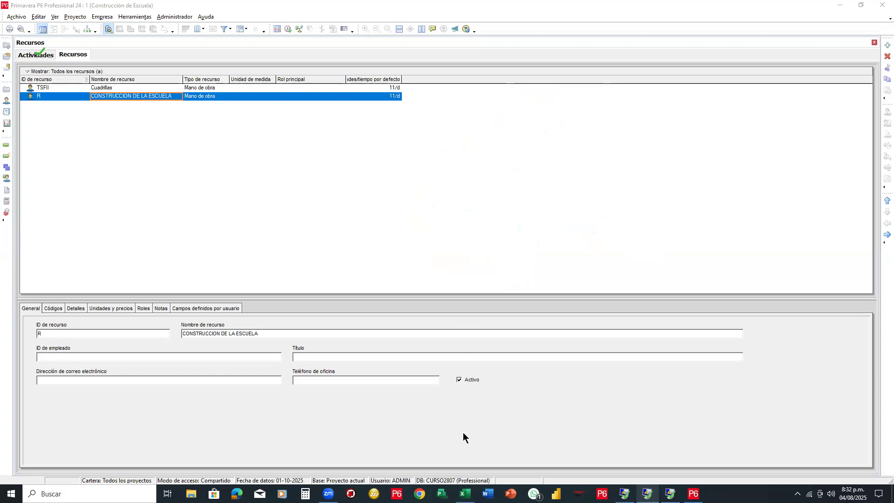
Step: In the Excel budget workbook, frame the HH column and the Planificación, Ingenieria and Cuadrilla headings in red, and return to Primavera P6
{"action": "left_click", "coordinate": [465, 493]}
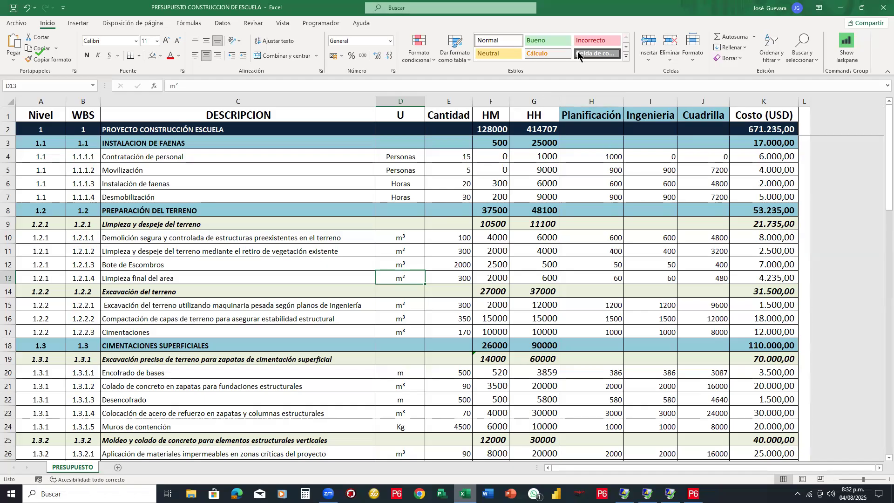
{"action": "key", "text": "ctrl+2"}
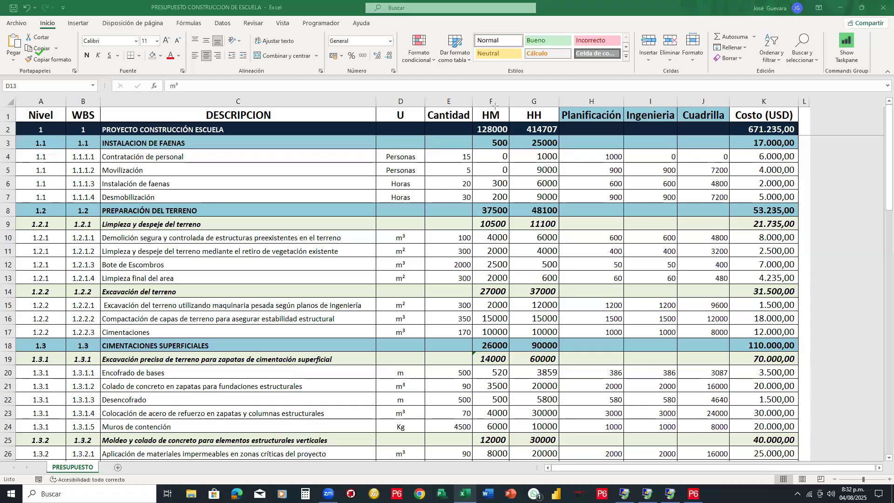
{"action": "left_click_drag", "start_coordinate": [508, 107], "coordinate": [558, 450]}
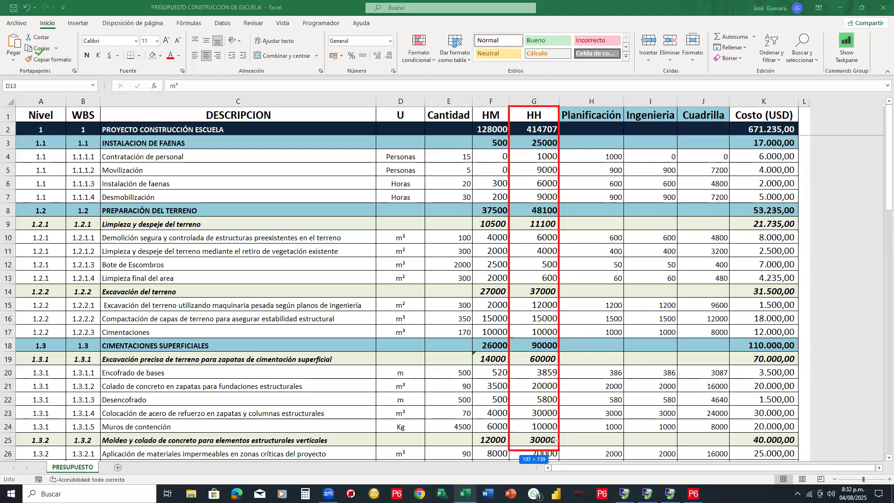
{"action": "left_click_drag", "start_coordinate": [559, 105], "coordinate": [730, 124]}
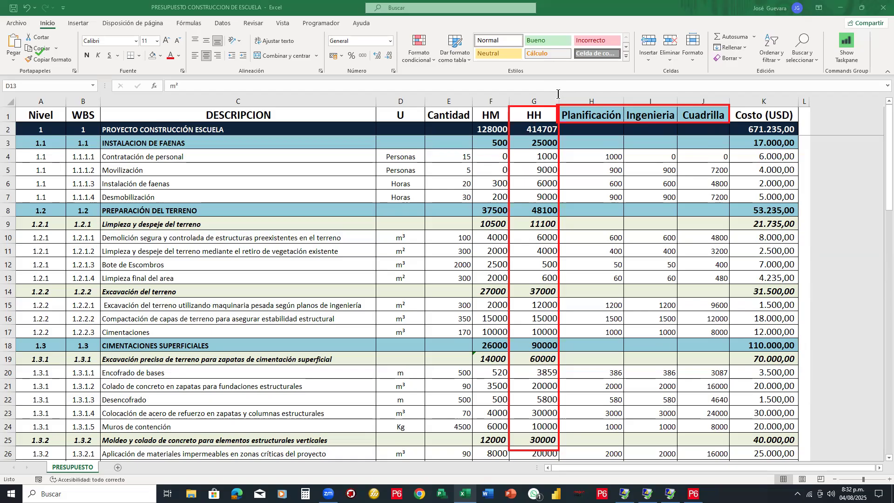
{"action": "left_click", "coordinate": [693, 493]}
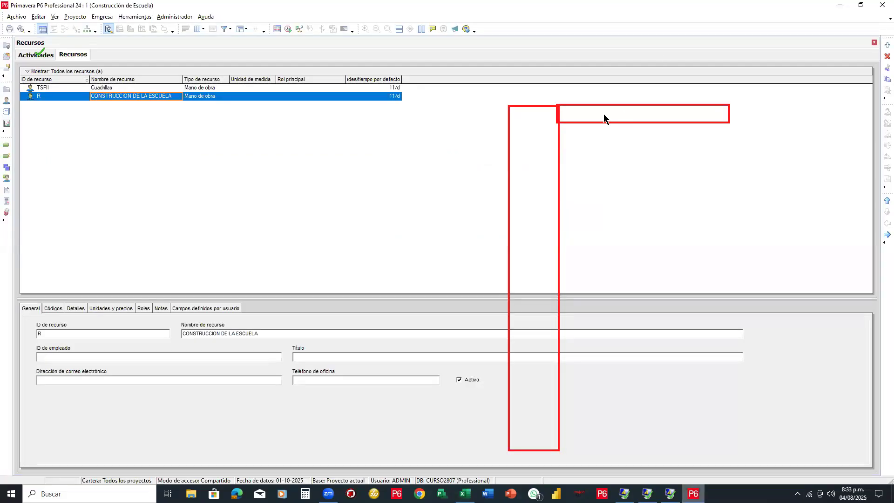
Step: Clear the red frames, add a child resource under CONSTRUCCION DE LA ESCUELA and highlight the parent row in red
{"action": "left_click", "coordinate": [179, 97]}
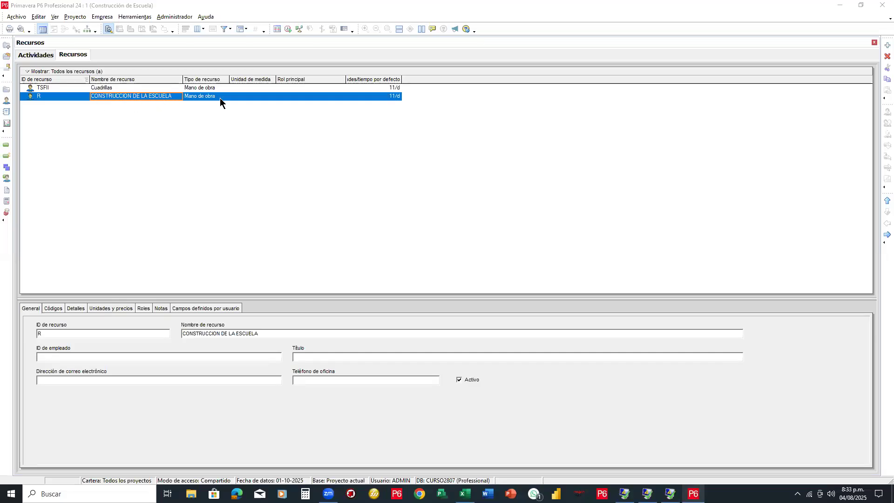
{"action": "right_click", "coordinate": [160, 95]}
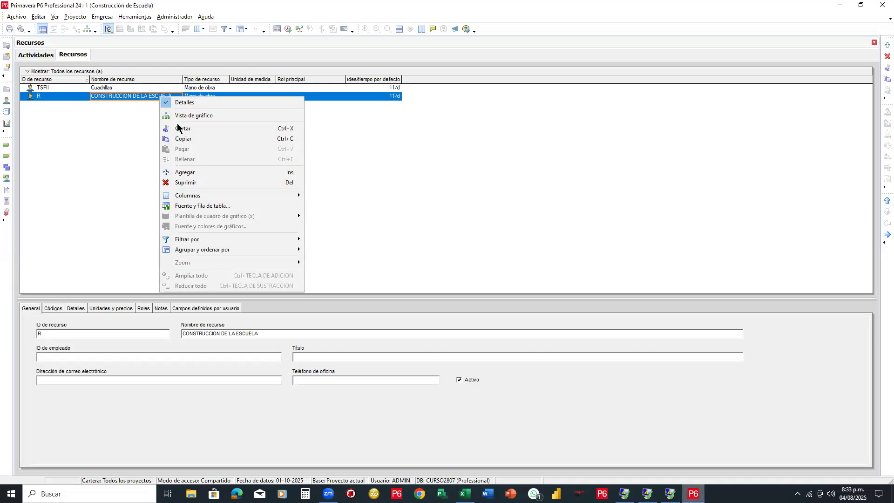
{"action": "left_click", "coordinate": [191, 174]}
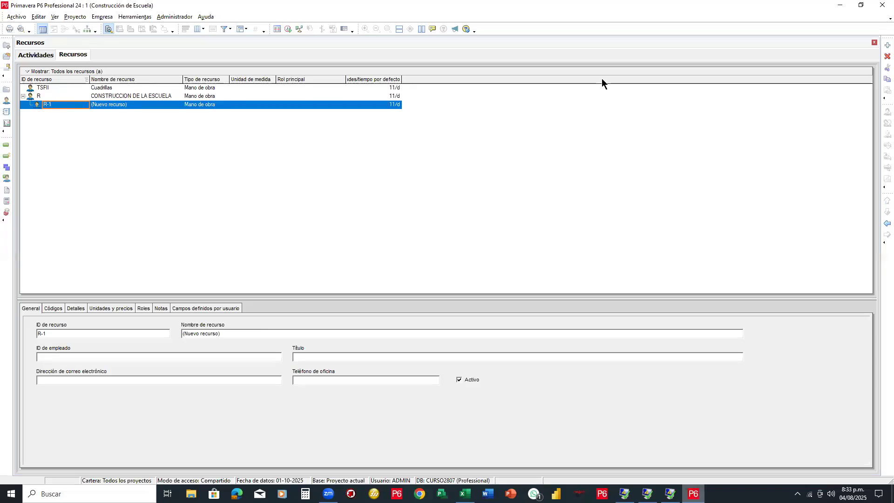
{"action": "left_click", "coordinate": [18, 94]}
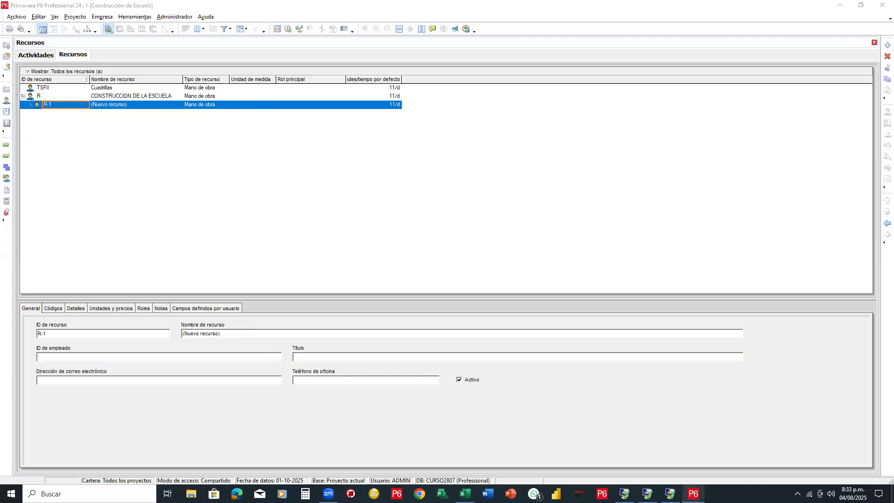
{"action": "left_click_drag", "start_coordinate": [17, 93], "coordinate": [405, 99]}
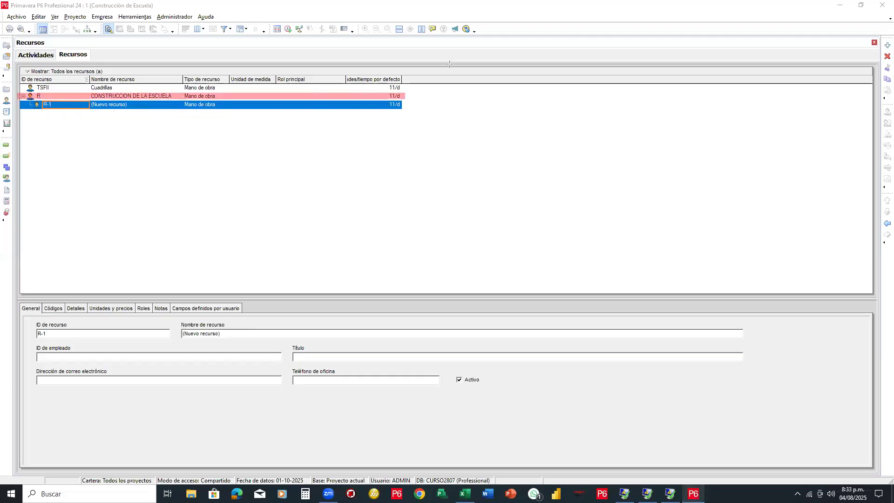
Step: Consult the budget workbook's labour headings and set the new child resource's ID to CE-P
{"action": "left_click", "coordinate": [56, 104]}
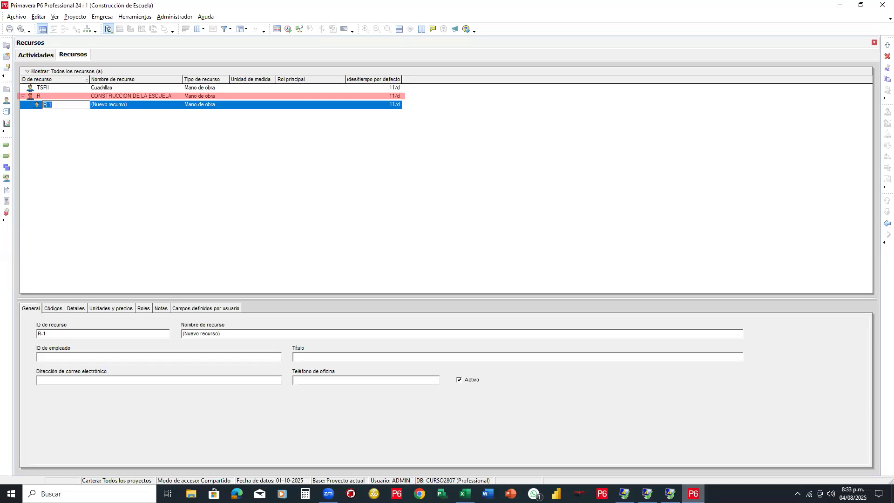
{"action": "key", "text": "alt+Tab"}
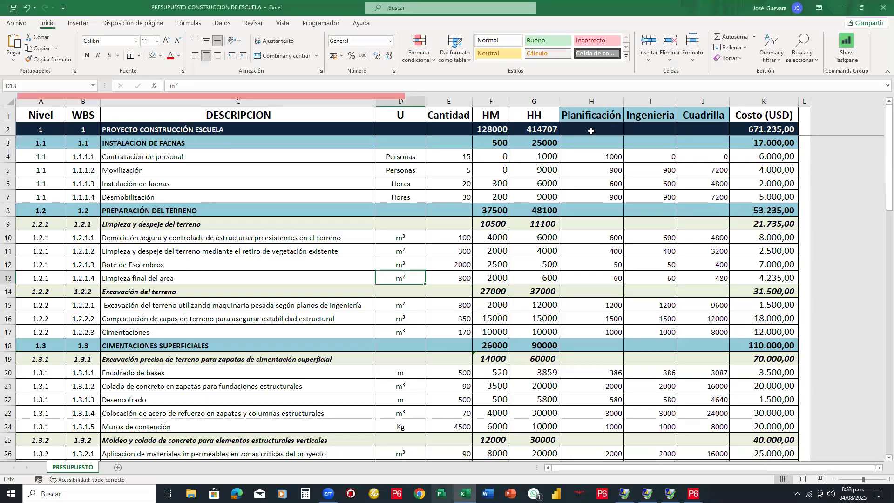
{"action": "key", "text": "alt+Tab"}
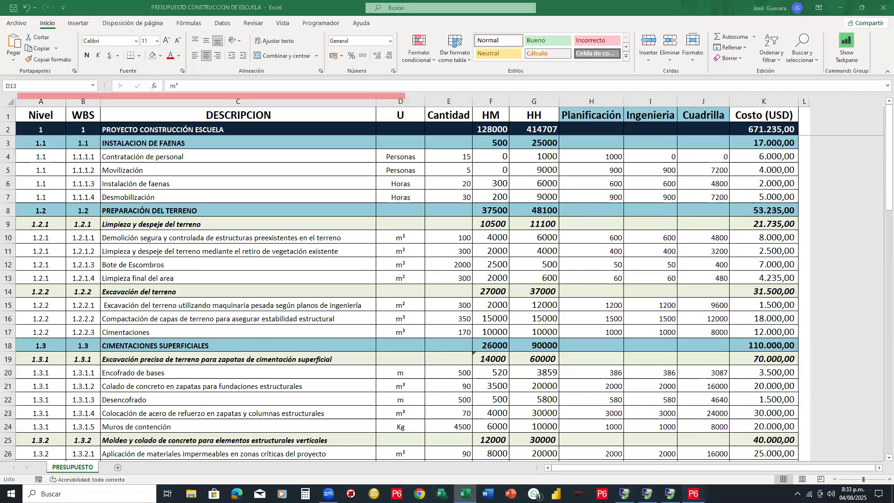
{"action": "left_click", "coordinate": [62, 104]}
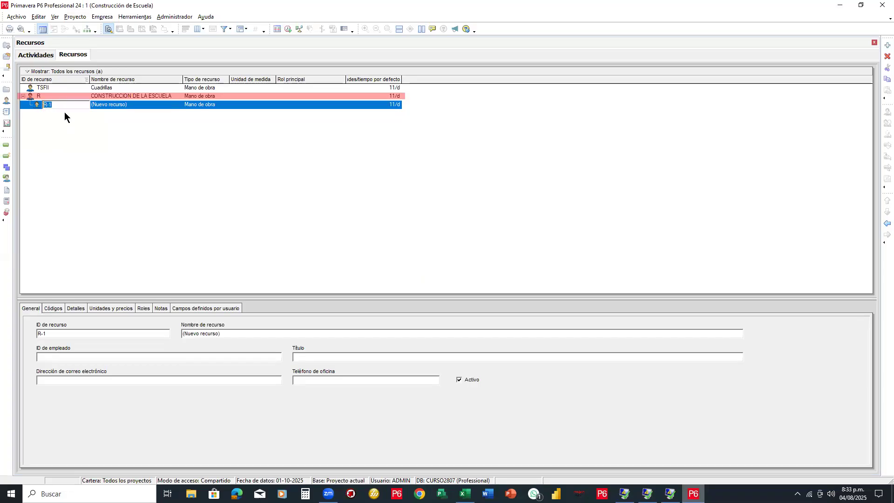
{"action": "type", "text": "cE-P"}
{"action": "key", "text": "Return"}
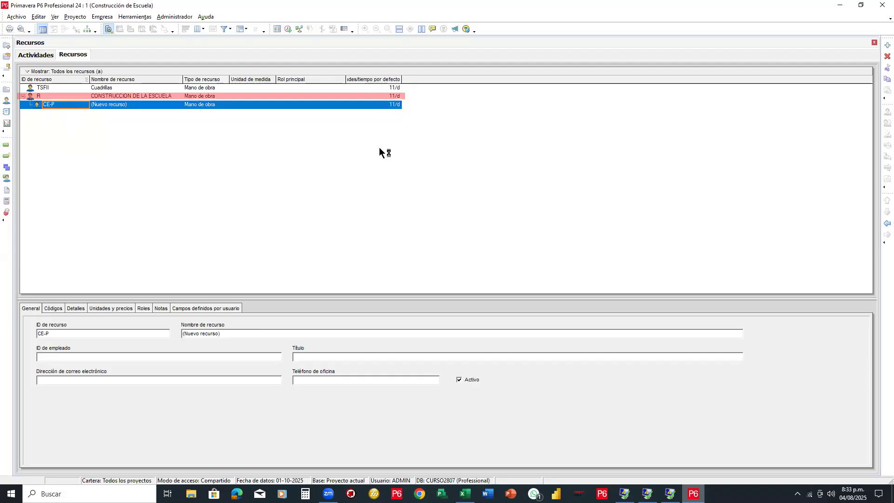
Step: Name the resource CE-P "PLANIFICACION"
{"action": "left_click", "coordinate": [177, 103]}
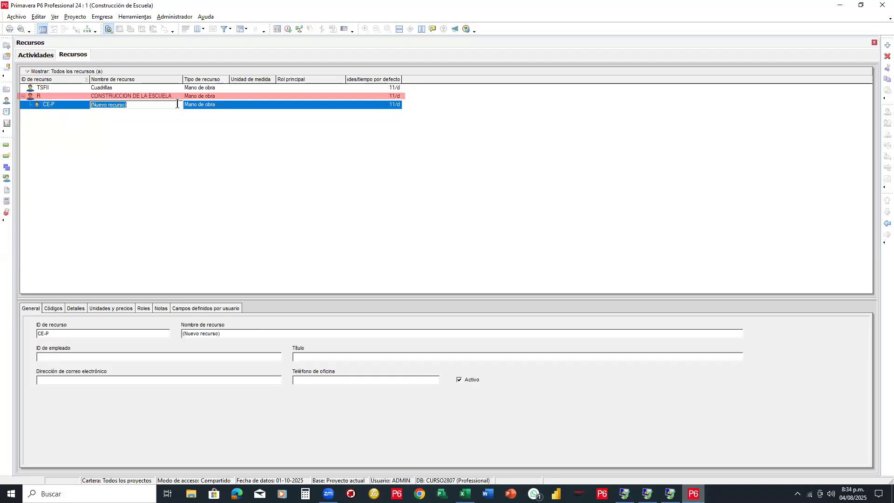
{"action": "type", "text": "planificaz"}
{"action": "key", "text": "BackSpace"}
{"action": "key", "text": "BackSpace"}
{"action": "key", "text": "BackSpace"}
{"action": "key", "text": "BackSpace"}
{"action": "key", "text": "BackSpace"}
{"action": "key", "text": "BackSpace"}
{"action": "type", "text": "PLANIFICACION"}
{"action": "key", "text": "Return"}
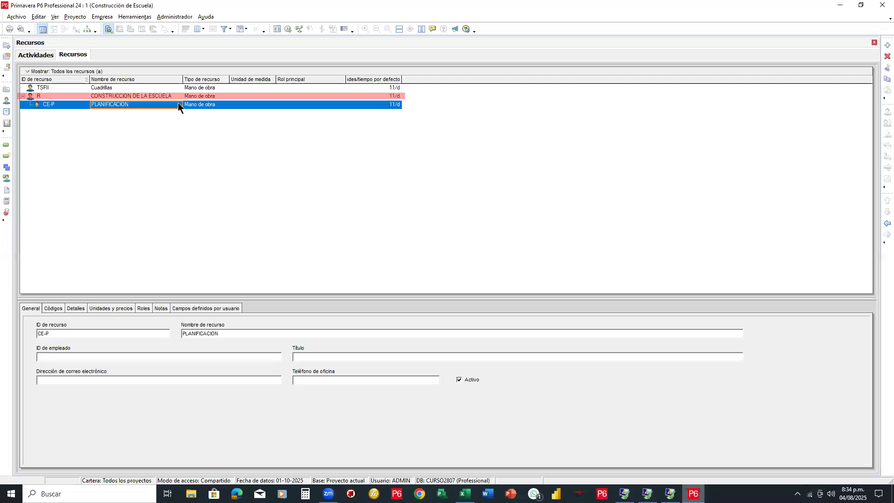
Step: Review the resource type options for PLANIFICACION and keep Mano de obra
{"action": "left_click", "coordinate": [213, 104]}
{"action": "left_click", "coordinate": [214, 104]}
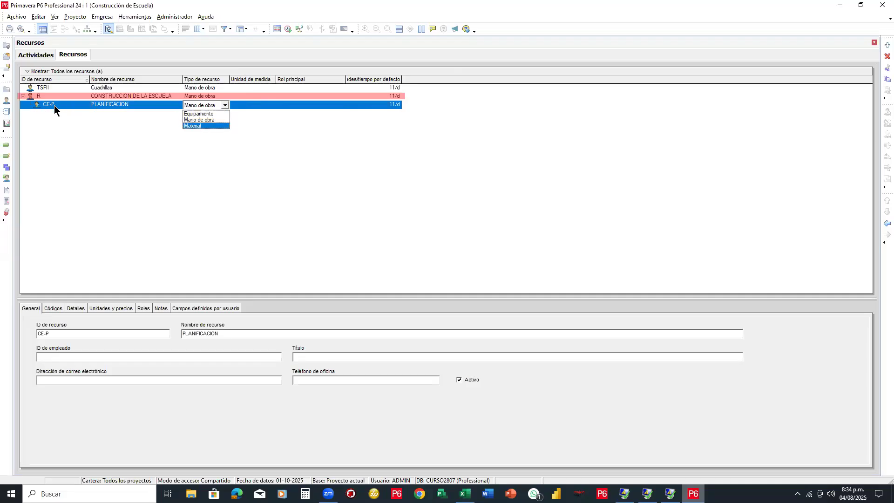
{"action": "left_click", "coordinate": [207, 105]}
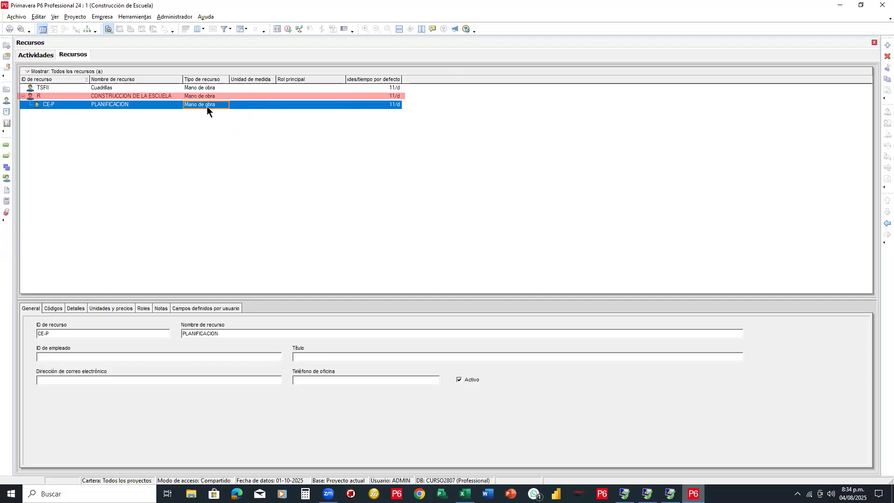
Step: Add another resource from PLANIFICACION and outdent it to the same level as PLANIFICACION
{"action": "left_click", "coordinate": [120, 104]}
{"action": "right_click", "coordinate": [145, 106]}
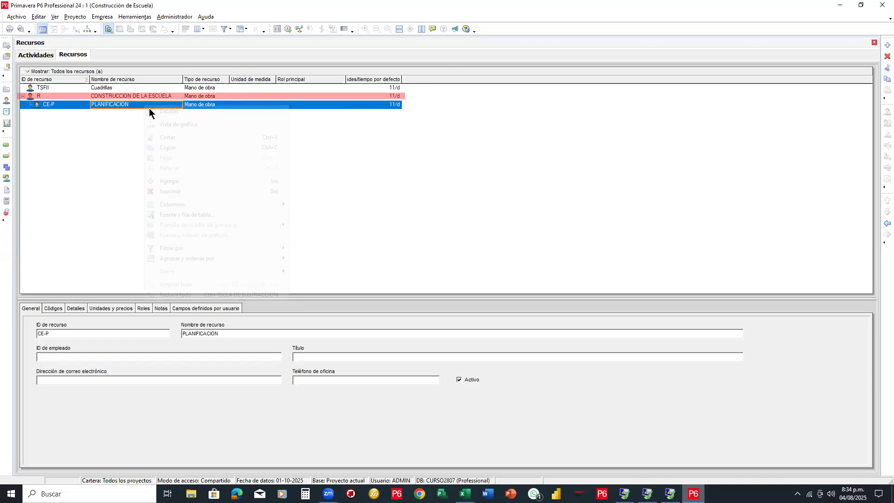
{"action": "left_click", "coordinate": [169, 182]}
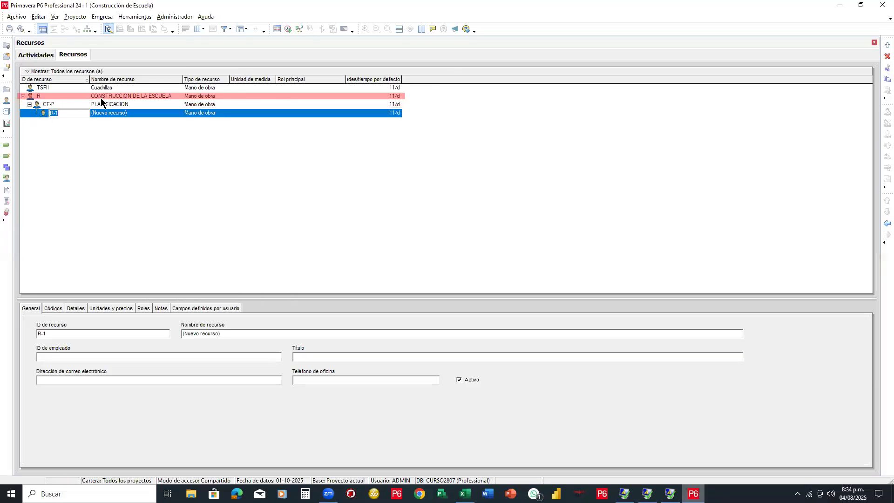
{"action": "left_click", "coordinate": [886, 224]}
Step: Name the new resource below PLANIFICACION "INGENIERIA"
{"action": "left_click", "coordinate": [157, 115]}
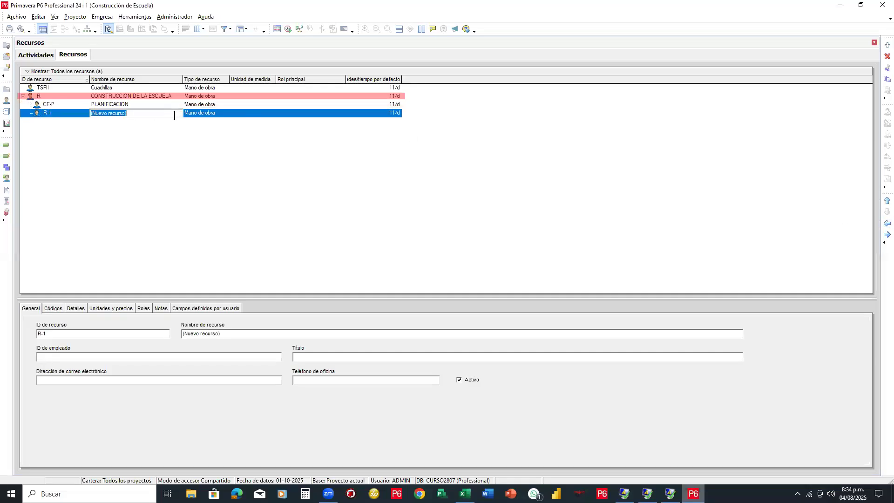
{"action": "key", "text": "BackSpace"}
{"action": "type", "text": "INGENIERIA"}
{"action": "key", "text": "Return"}
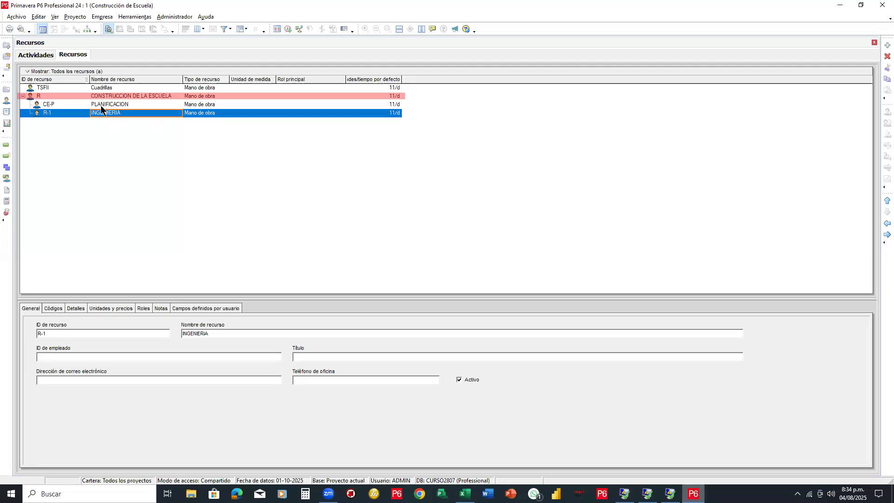
Step: Set the resource ID of INGENIERIA to CE-I
{"action": "left_click", "coordinate": [83, 110]}
{"action": "type", "text": "CE"}
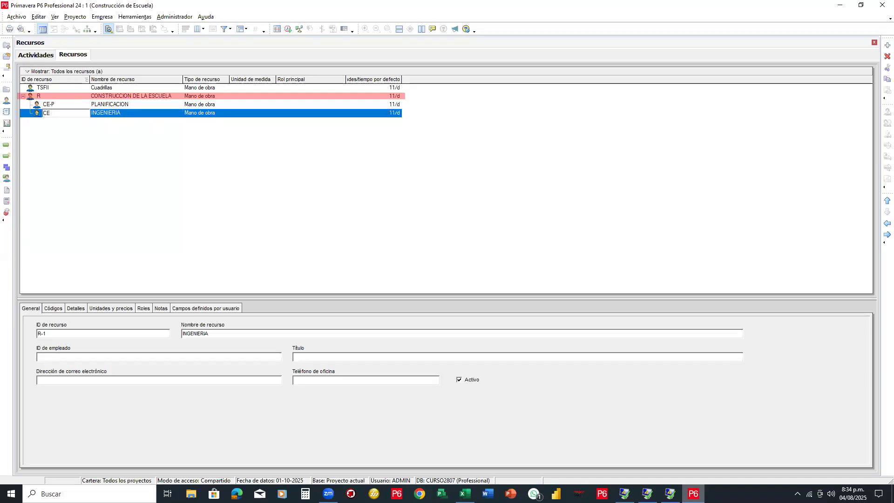
{"action": "key", "text": "Return"}
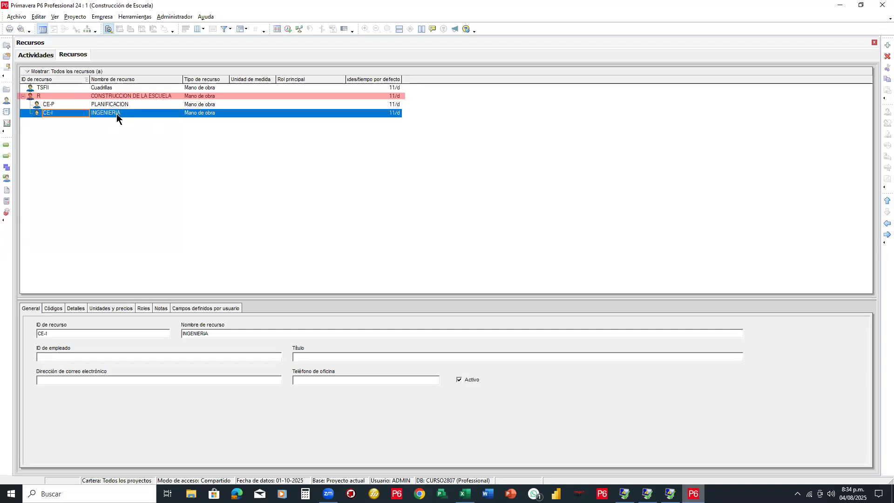
Step: Add another resource from INGENIERIA, outdent it to the same level, and set its ID to CE-C
{"action": "right_click", "coordinate": [116, 113]}
{"action": "left_click", "coordinate": [154, 190]}
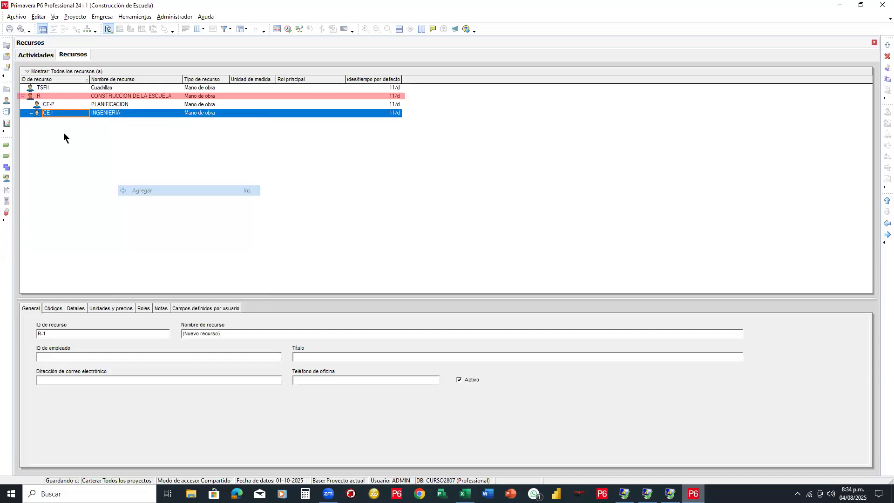
{"action": "left_click", "coordinate": [886, 224]}
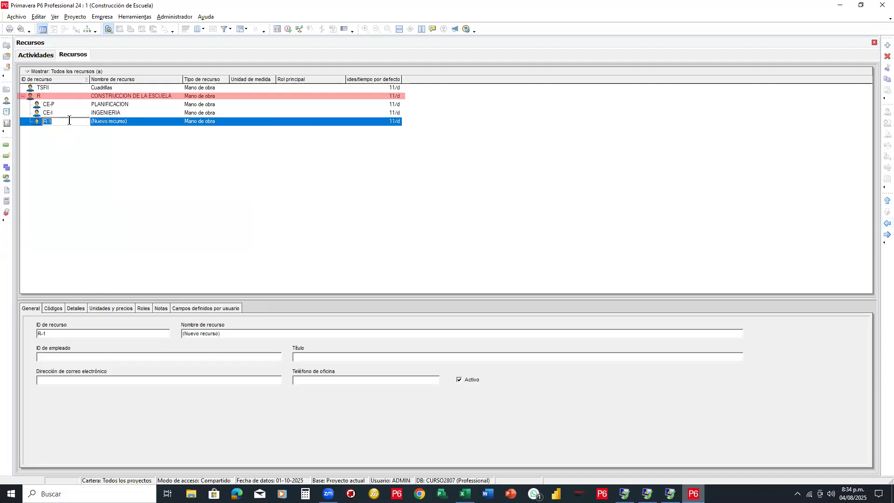
{"action": "type", "text": "C"}
{"action": "type", "text": "C"}
{"action": "key", "text": "Return"}
{"action": "key", "text": "Up"}
{"action": "key", "text": "Up"}
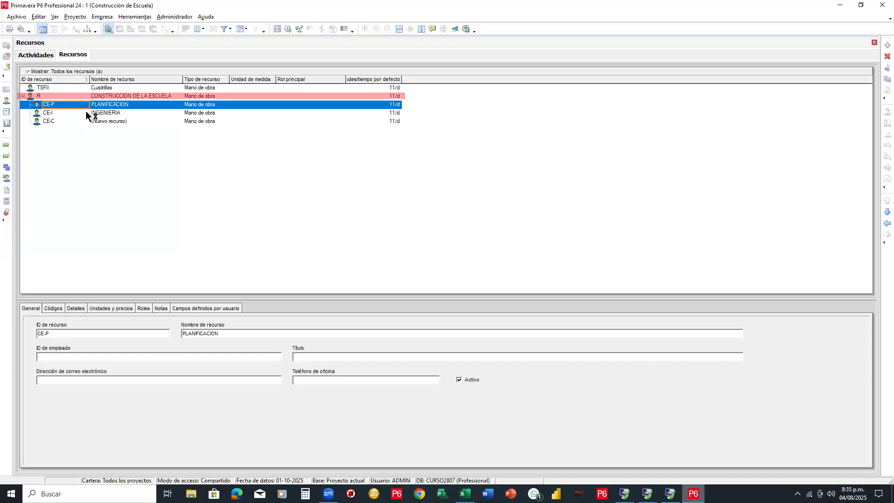
{"action": "key", "text": "Down"}
{"action": "key", "text": "Down"}
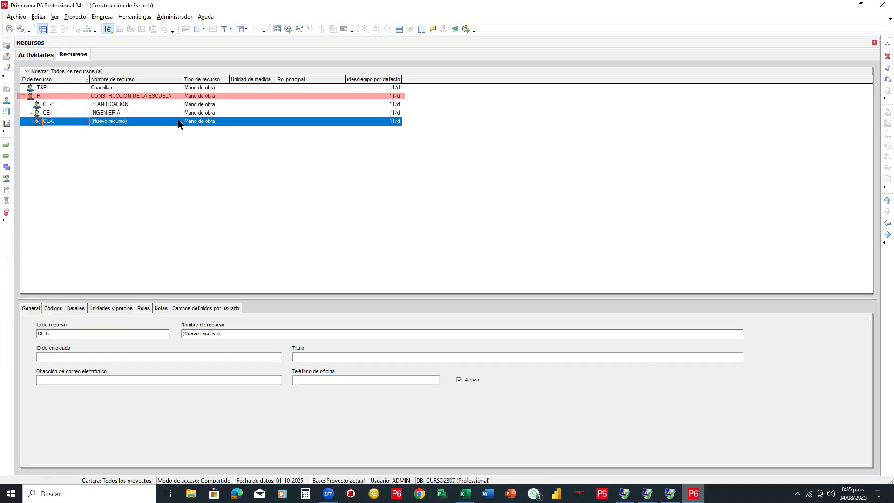
Step: Name the resource CE-C "CUADRILLAS"
{"action": "left_click", "coordinate": [166, 123]}
{"action": "type", "text": "C"}
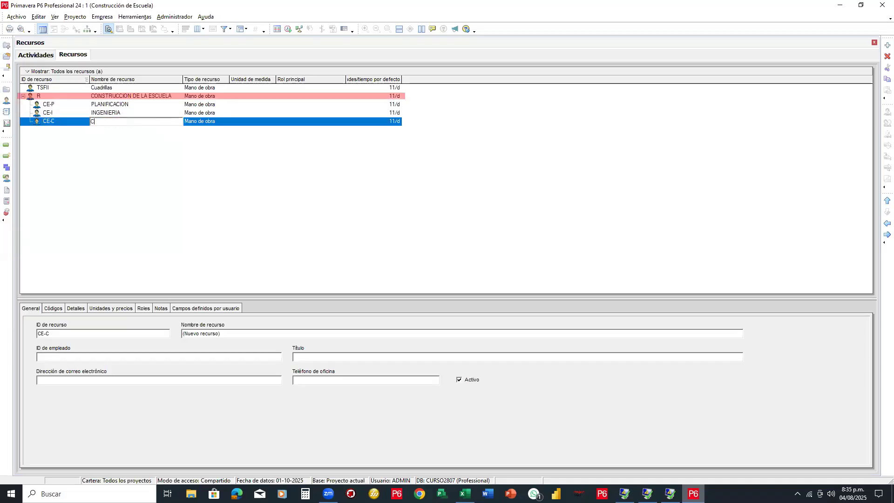
{"action": "type", "text": "UADRILLAS"}
{"action": "key", "text": "Return"}
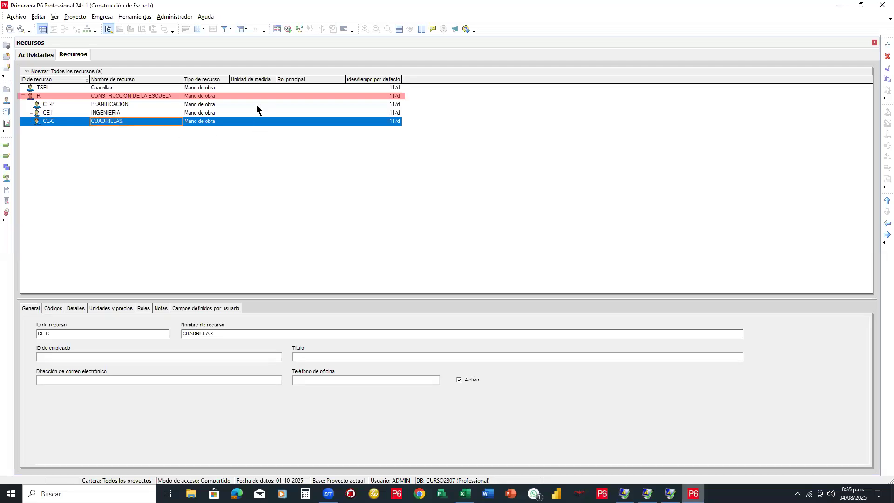
{"action": "left_click", "coordinate": [602, 55]}
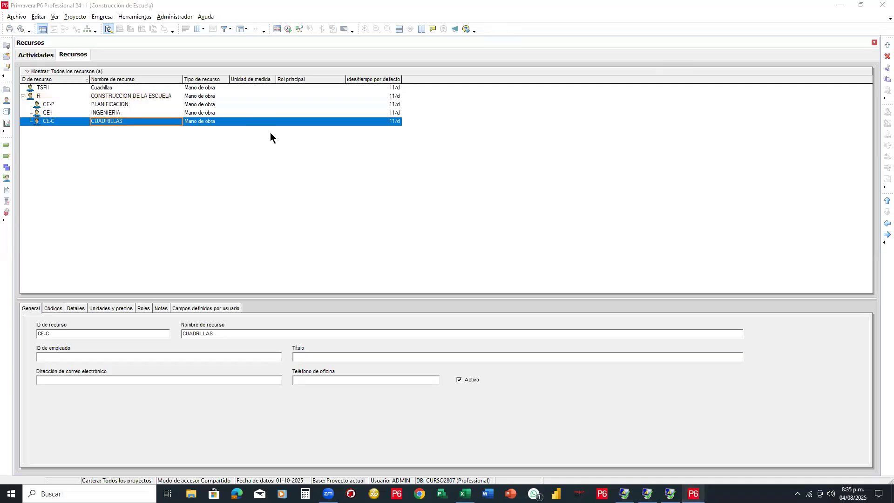
Step: Enlarge the resource details area and review the general fields of CUADRILLAS, including employee ID, title, contact data and active status
{"action": "left_click_drag", "start_coordinate": [382, 296], "coordinate": [377, 234]}
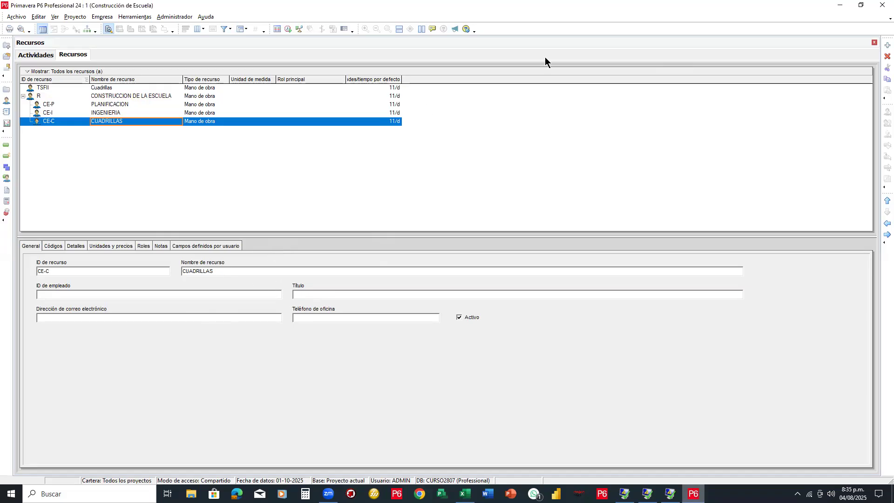
{"action": "key", "text": "ctrl+2"}
{"action": "mouse_move", "coordinate": [117, 125]}
{"action": "left_mouse_down"}
{"action": "mouse_move", "coordinate": [41, 242]}
{"action": "mouse_move", "coordinate": [46, 235]}
{"action": "mouse_move", "coordinate": [71, 267]}
{"action": "mouse_move", "coordinate": [79, 254]}
{"action": "left_mouse_up"}
{"action": "left_click", "coordinate": [235, 263]}
{"action": "left_click_drag", "start_coordinate": [243, 266], "coordinate": [258, 254]}
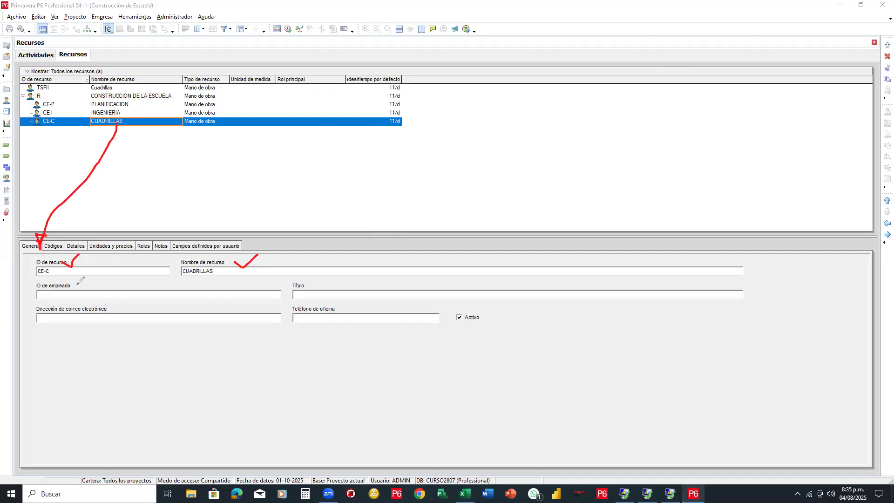
{"action": "mouse_move", "coordinate": [70, 282]}
{"action": "left_mouse_down"}
{"action": "mouse_move", "coordinate": [30, 281]}
{"action": "mouse_move", "coordinate": [51, 298]}
{"action": "mouse_move", "coordinate": [75, 283]}
{"action": "left_mouse_up"}
{"action": "mouse_move", "coordinate": [298, 272]}
{"action": "left_mouse_down"}
{"action": "mouse_move", "coordinate": [275, 286]}
{"action": "mouse_move", "coordinate": [321, 280]}
{"action": "mouse_move", "coordinate": [352, 310]}
{"action": "mouse_move", "coordinate": [324, 302]}
{"action": "left_mouse_up"}
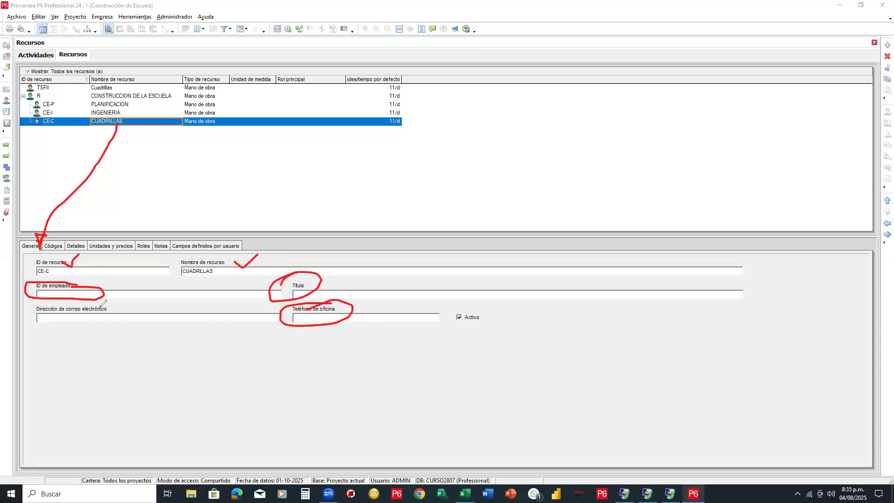
{"action": "mouse_move", "coordinate": [105, 301]}
{"action": "left_mouse_down"}
{"action": "mouse_move", "coordinate": [39, 322]}
{"action": "mouse_move", "coordinate": [122, 313]}
{"action": "mouse_move", "coordinate": [98, 303]}
{"action": "left_mouse_up"}
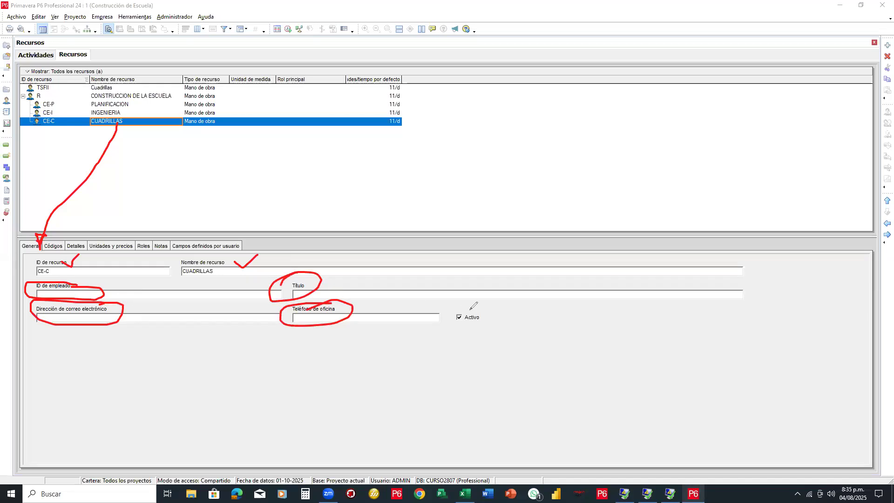
{"action": "mouse_move", "coordinate": [457, 306]}
{"action": "left_mouse_down"}
{"action": "mouse_move", "coordinate": [445, 320]}
{"action": "mouse_move", "coordinate": [465, 337]}
{"action": "mouse_move", "coordinate": [468, 307]}
{"action": "left_mouse_up"}
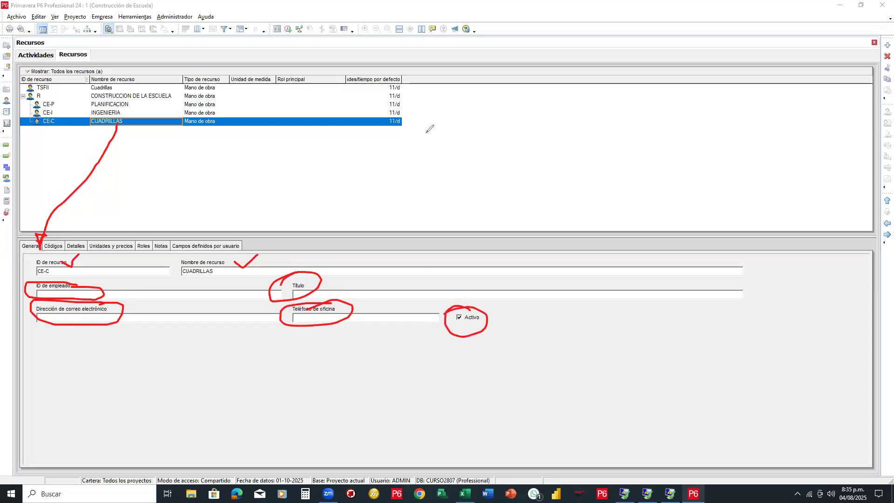
{"action": "left_click", "coordinate": [619, 55]}
{"action": "left_click", "coordinate": [470, 308]}
{"action": "left_click_drag", "start_coordinate": [303, 319], "coordinate": [301, 286]}
{"action": "mouse_move", "coordinate": [258, 244]}
{"action": "left_mouse_down"}
{"action": "mouse_move", "coordinate": [170, 243]}
{"action": "mouse_move", "coordinate": [71, 260]}
{"action": "mouse_move", "coordinate": [77, 275]}
{"action": "mouse_move", "coordinate": [74, 207]}
{"action": "left_mouse_up"}
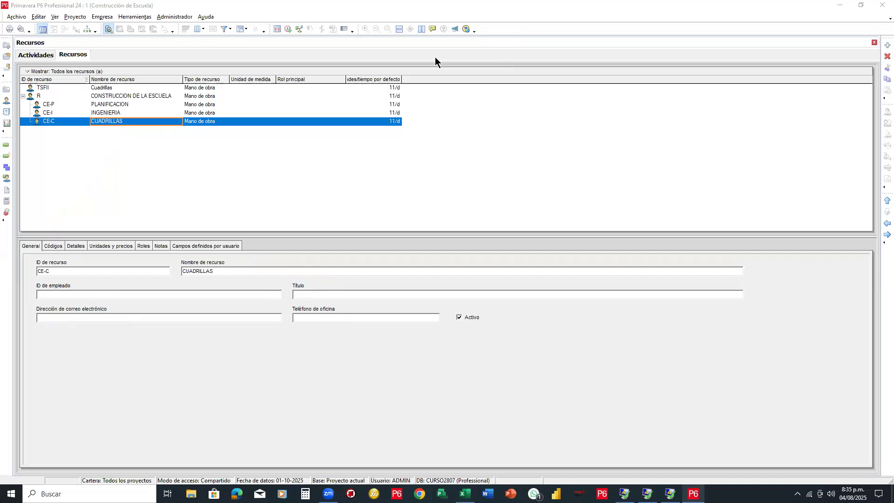
Step: Review the codes and details of CUADRILLAS, checking the resource type, unit of measure and selectable calendars
{"action": "left_click", "coordinate": [55, 247]}
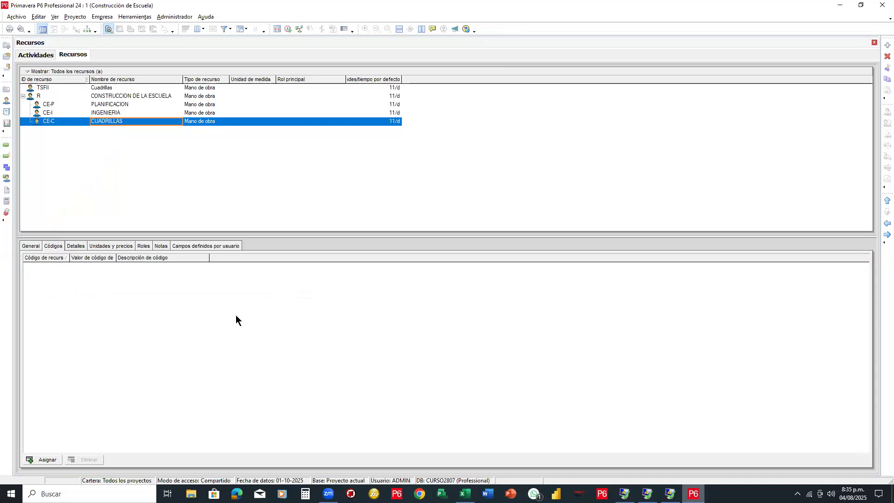
{"action": "left_click", "coordinate": [77, 246]}
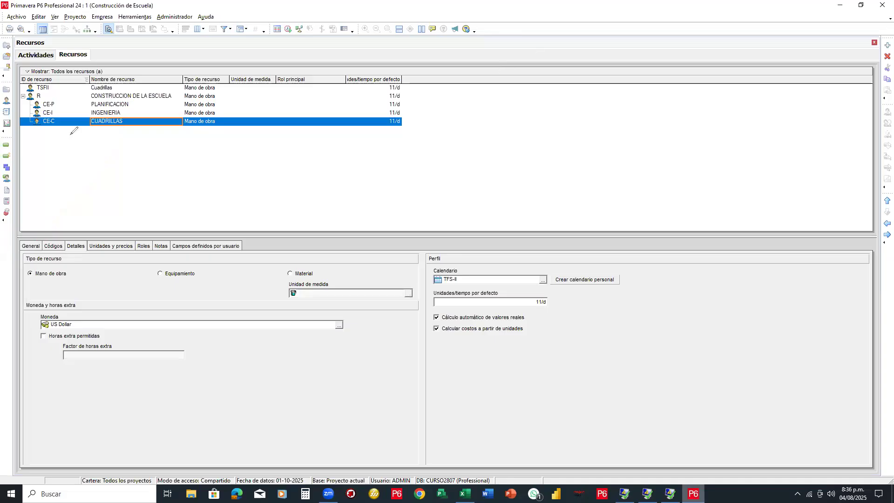
{"action": "mouse_move", "coordinate": [104, 124]}
{"action": "left_mouse_down"}
{"action": "mouse_move", "coordinate": [79, 212]}
{"action": "mouse_move", "coordinate": [20, 273]}
{"action": "mouse_move", "coordinate": [27, 286]}
{"action": "mouse_move", "coordinate": [29, 268]}
{"action": "left_mouse_up"}
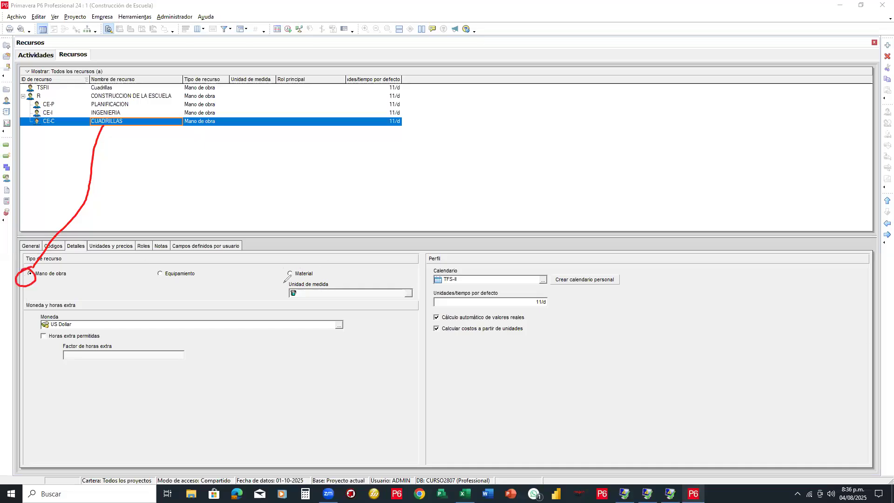
{"action": "mouse_move", "coordinate": [339, 281]}
{"action": "left_mouse_down"}
{"action": "mouse_move", "coordinate": [319, 298]}
{"action": "mouse_move", "coordinate": [343, 296]}
{"action": "left_mouse_up"}
{"action": "left_click", "coordinate": [542, 281]}
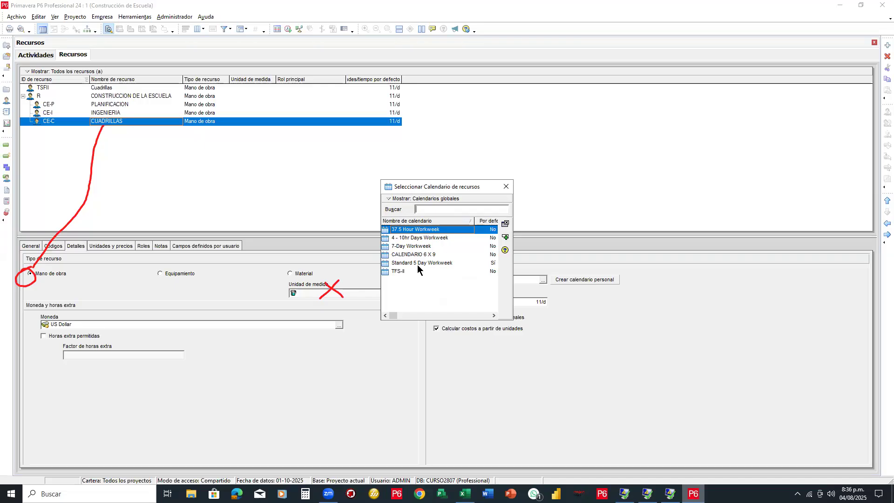
{"action": "left_click", "coordinate": [512, 187]}
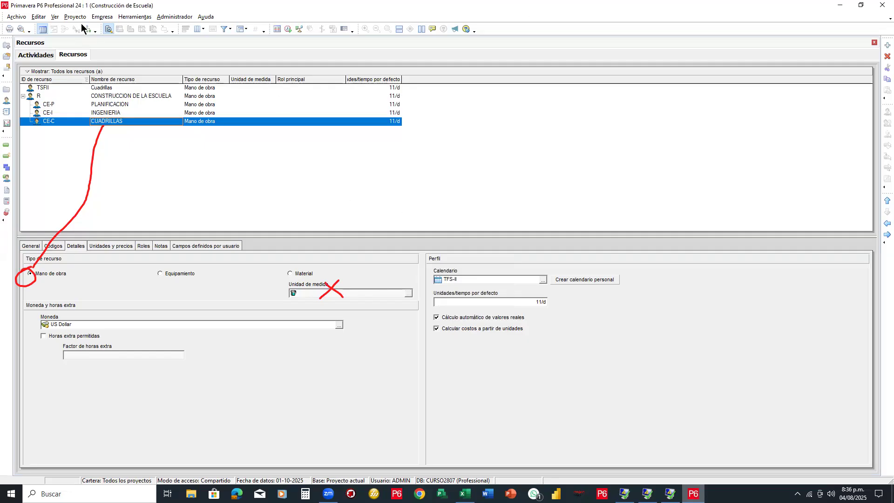
Step: Open the enterprise calendars and examine the global calendars for CALENDARIO 6 X 9
{"action": "left_click", "coordinate": [99, 18]}
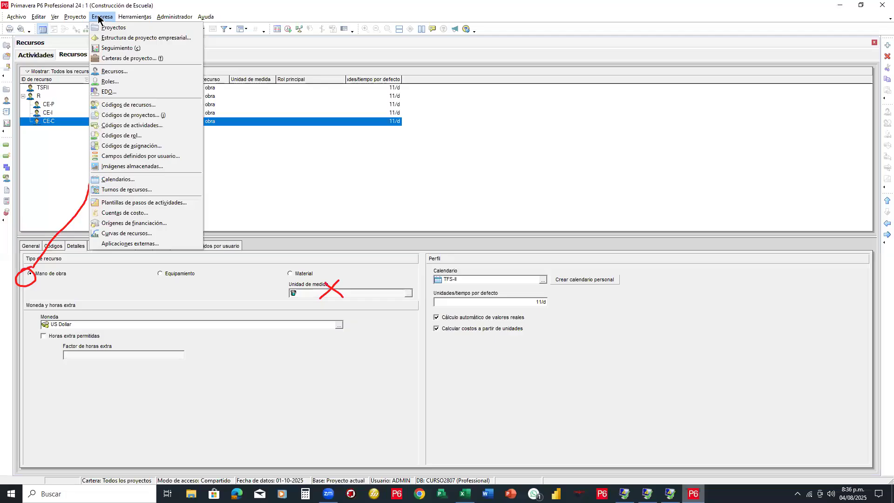
{"action": "left_click", "coordinate": [117, 179]}
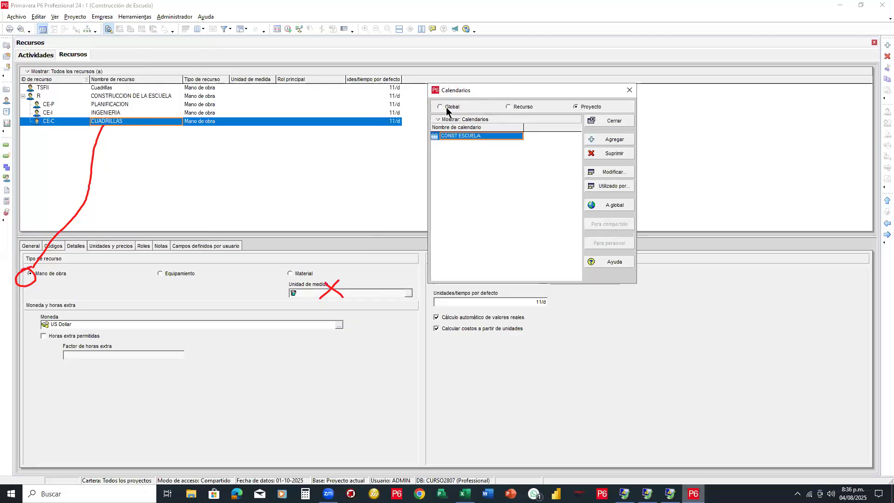
{"action": "left_click", "coordinate": [446, 107]}
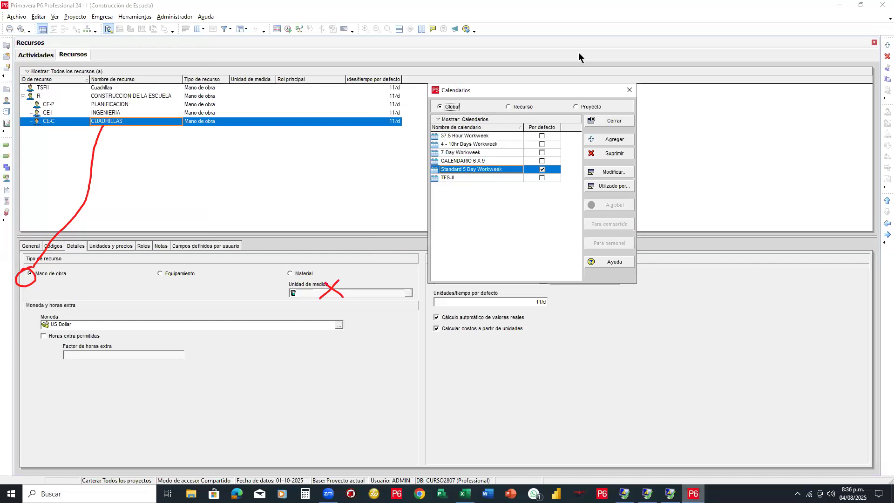
{"action": "left_click", "coordinate": [475, 158]}
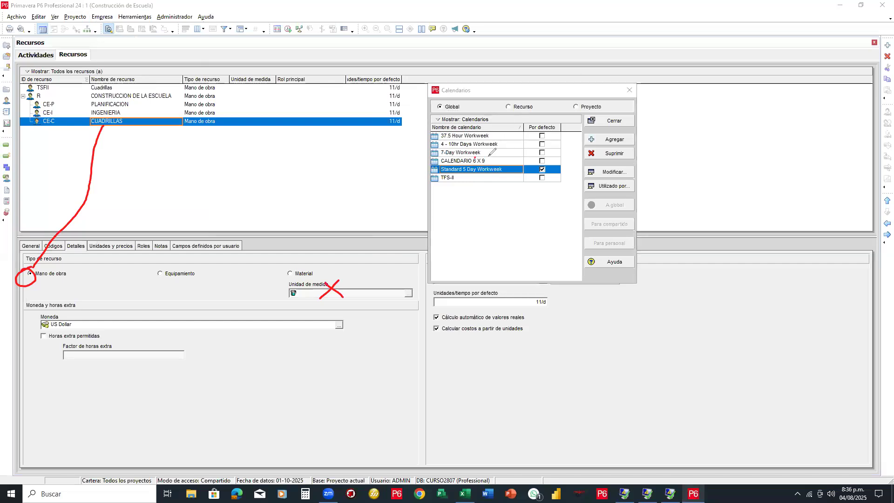
{"action": "mouse_move", "coordinate": [489, 155]}
{"action": "left_mouse_down"}
{"action": "mouse_move", "coordinate": [432, 158]}
{"action": "mouse_move", "coordinate": [463, 166]}
{"action": "mouse_move", "coordinate": [504, 156]}
{"action": "mouse_move", "coordinate": [490, 155]}
{"action": "left_mouse_up"}
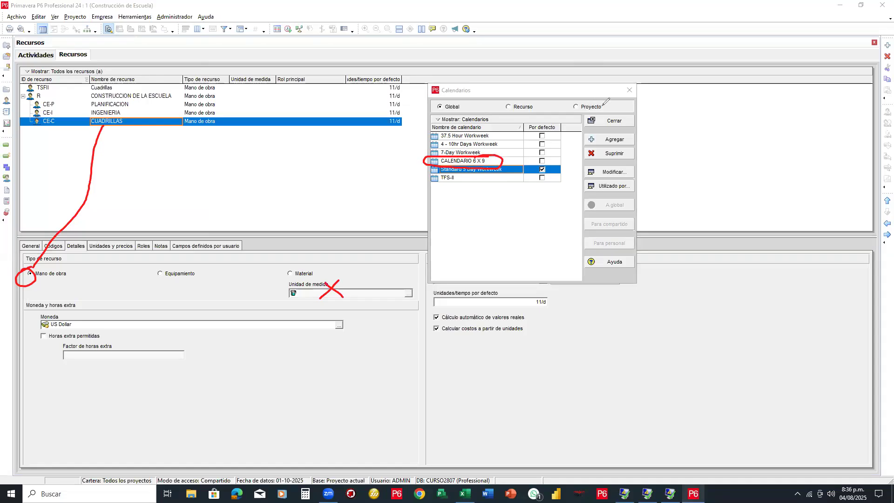
Step: Add a new resource calendar copied from the global calendar CALENDARIO 6 X 9
{"action": "left_click", "coordinate": [509, 105]}
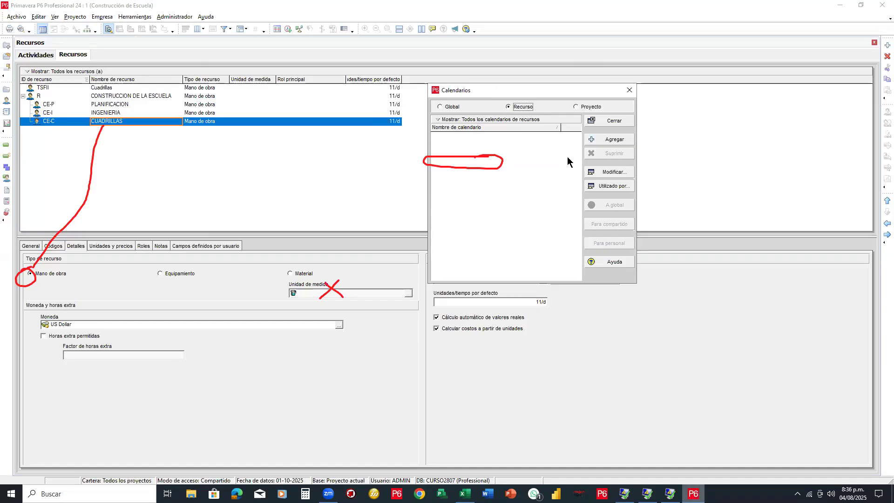
{"action": "left_click", "coordinate": [600, 142]}
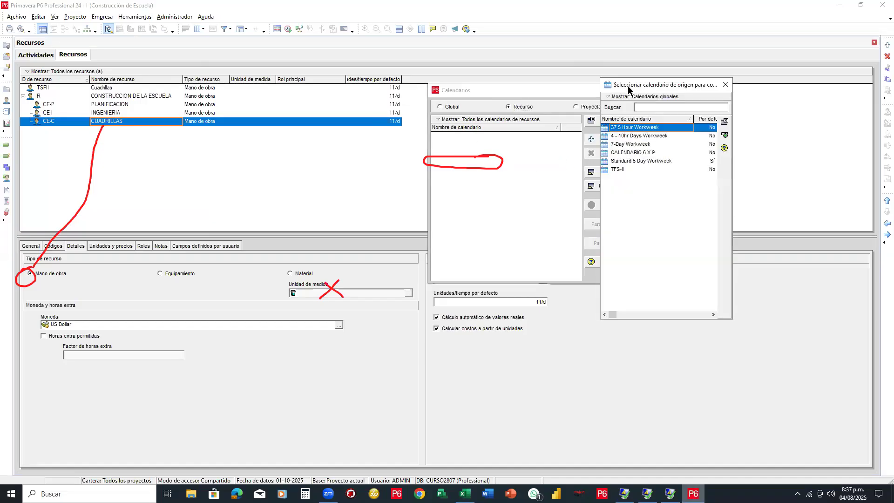
{"action": "left_click_drag", "start_coordinate": [626, 85], "coordinate": [592, 79]}
{"action": "left_click", "coordinate": [598, 148]}
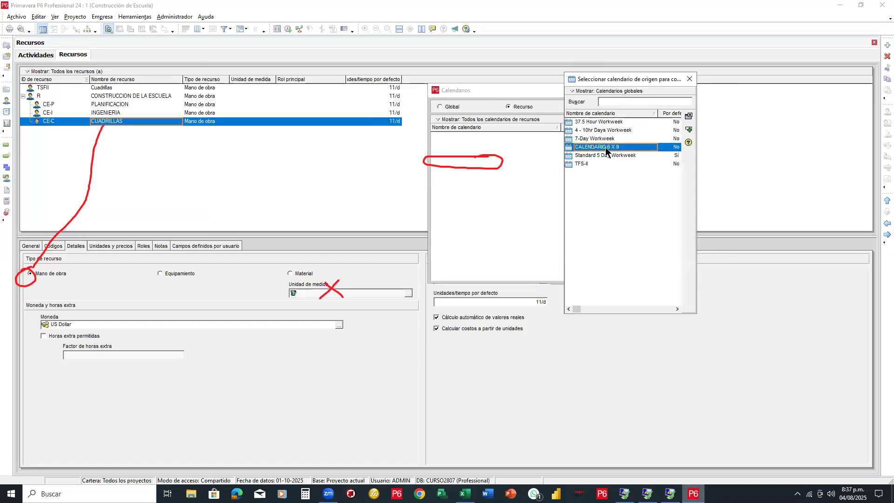
{"action": "left_click", "coordinate": [689, 130]}
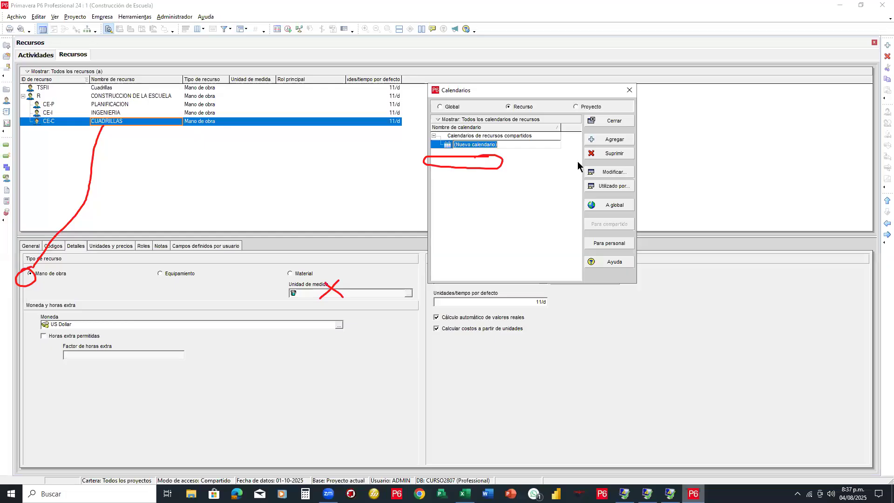
Step: Name the new resource calendar "CALENDARIO DE RECURSOS" and close the calendars dialog
{"action": "type", "text": "re"}
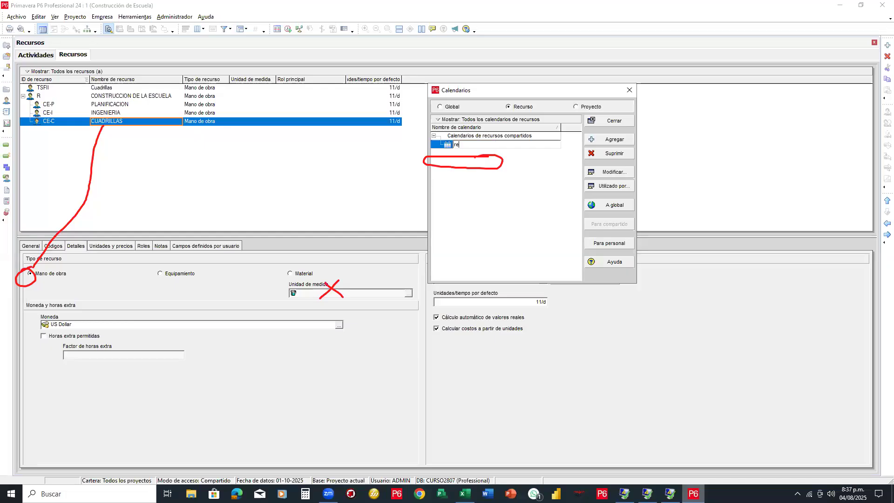
{"action": "type", "text": "CALENDARIO DE RECURSOS"}
{"action": "left_click", "coordinate": [552, 159]}
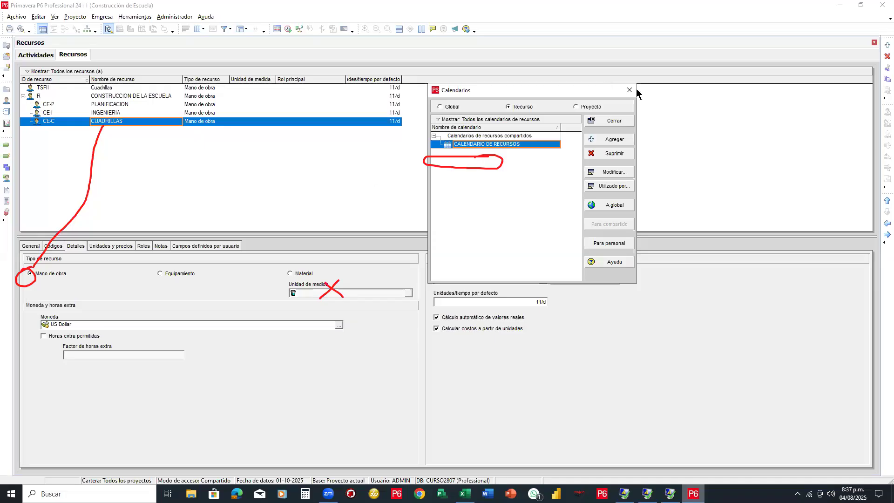
{"action": "left_click", "coordinate": [608, 120]}
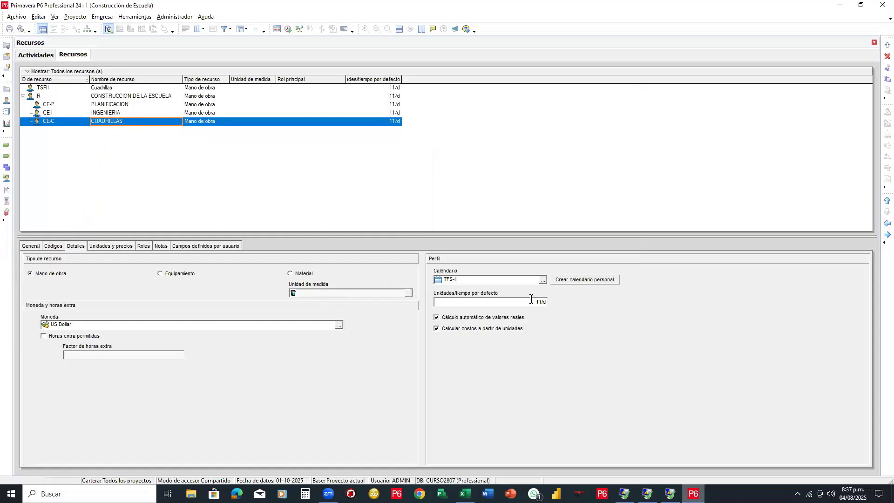
Step: Assign the shared resource calendar CALENDARIO DE RECURSOS to the CUADRILLAS resource
{"action": "left_click", "coordinate": [543, 280]}
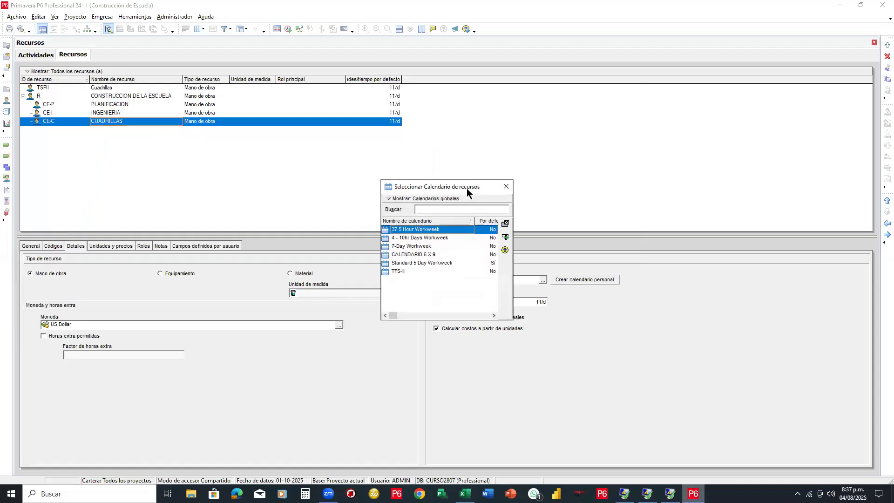
{"action": "left_click_drag", "start_coordinate": [468, 187], "coordinate": [534, 118]}
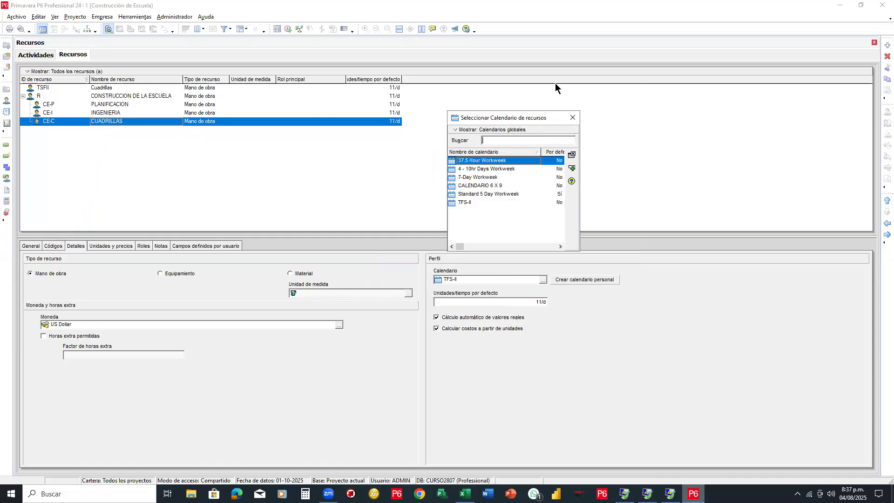
{"action": "left_click", "coordinate": [446, 125]}
{"action": "left_click_drag", "start_coordinate": [447, 125], "coordinate": [534, 135]}
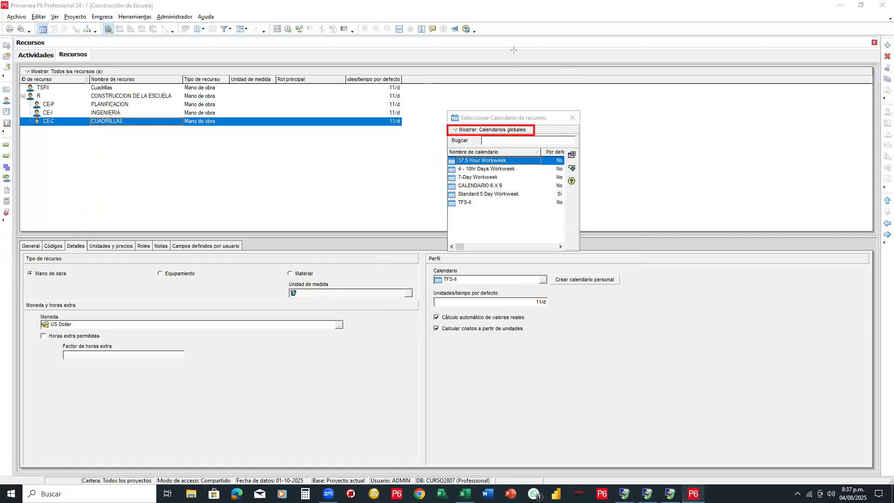
{"action": "left_click", "coordinate": [458, 131]}
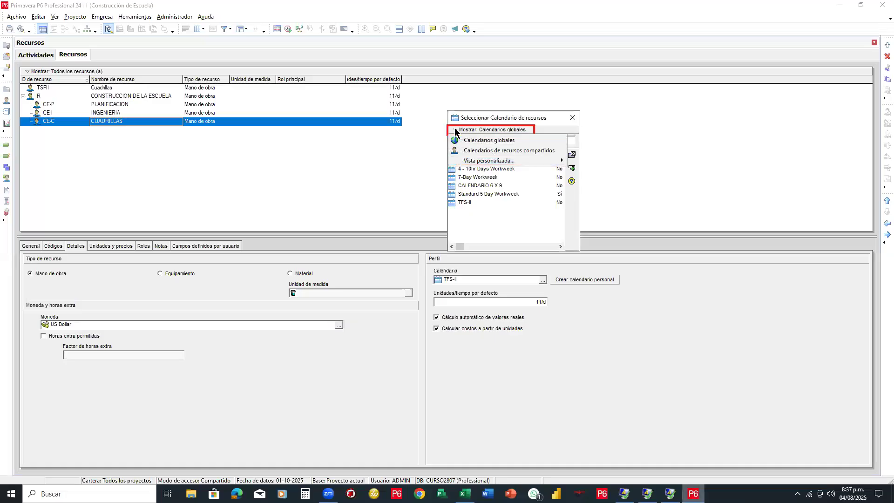
{"action": "left_click", "coordinate": [511, 151]}
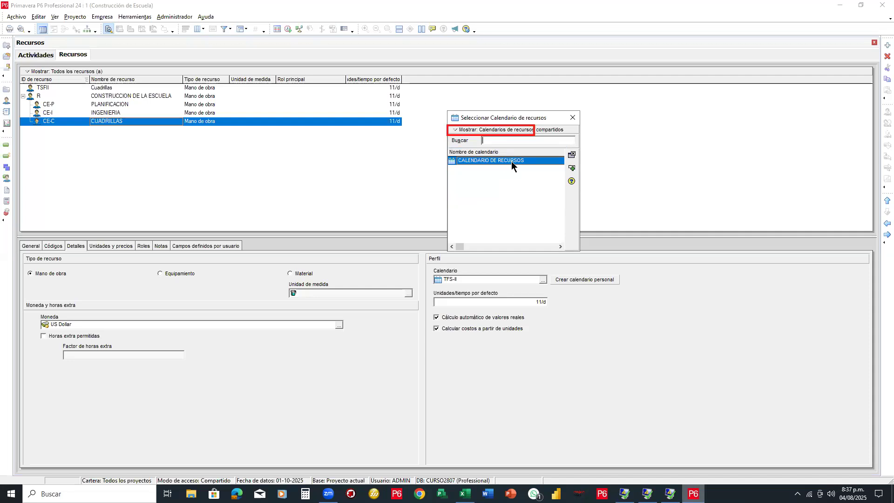
{"action": "left_click", "coordinate": [573, 170]}
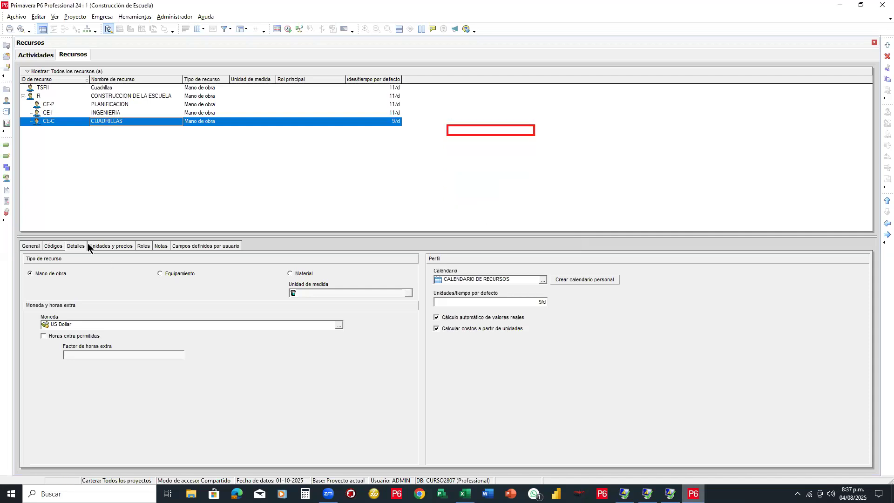
{"action": "left_click", "coordinate": [552, 73]}
{"action": "left_click", "coordinate": [494, 135]}
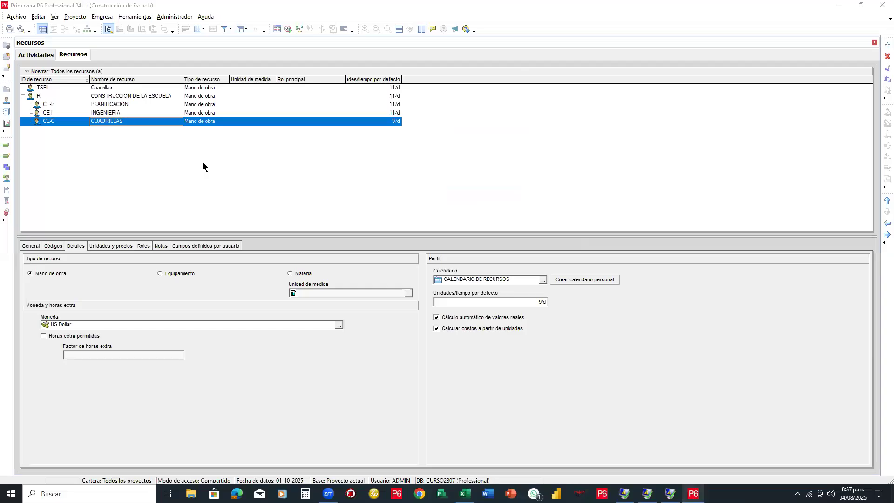
Step: Examine the units and prices of CUADRILLAS alongside the Costo (USD) column of the school construction budget workbook in Excel
{"action": "left_click", "coordinate": [121, 248]}
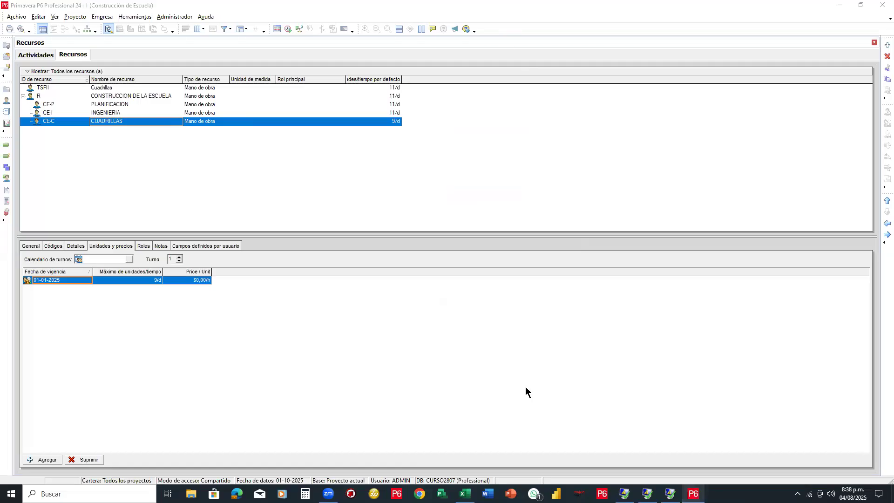
{"action": "key", "text": "alt+Tab"}
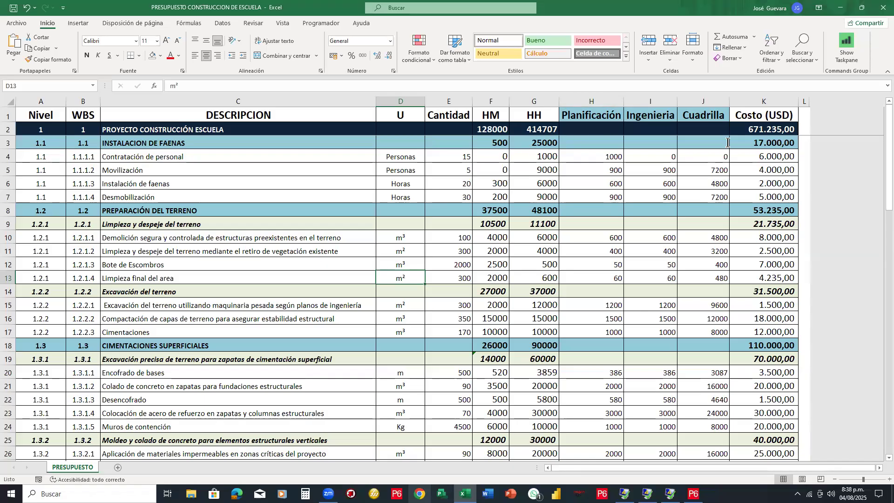
{"action": "mouse_move", "coordinate": [730, 105]}
{"action": "left_mouse_down"}
{"action": "mouse_move", "coordinate": [783, 171]}
{"action": "mouse_move", "coordinate": [813, 387]}
{"action": "mouse_move", "coordinate": [800, 461]}
{"action": "left_mouse_up"}
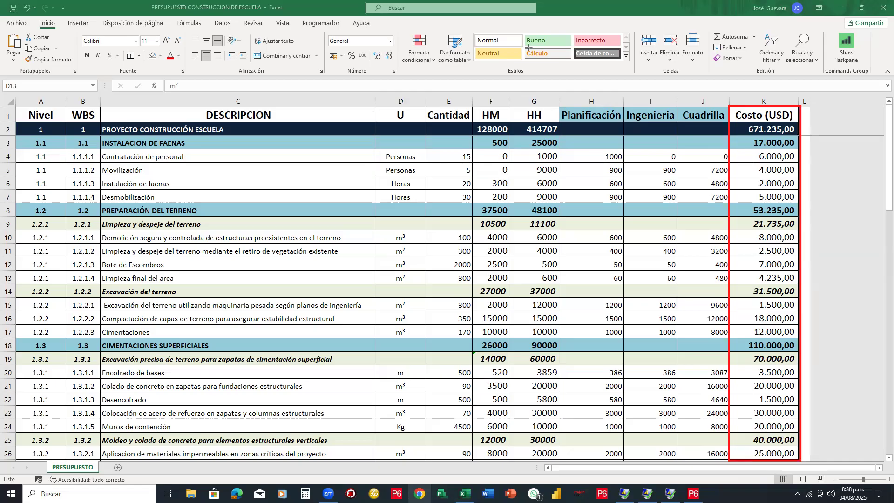
{"action": "left_click", "coordinate": [694, 494]}
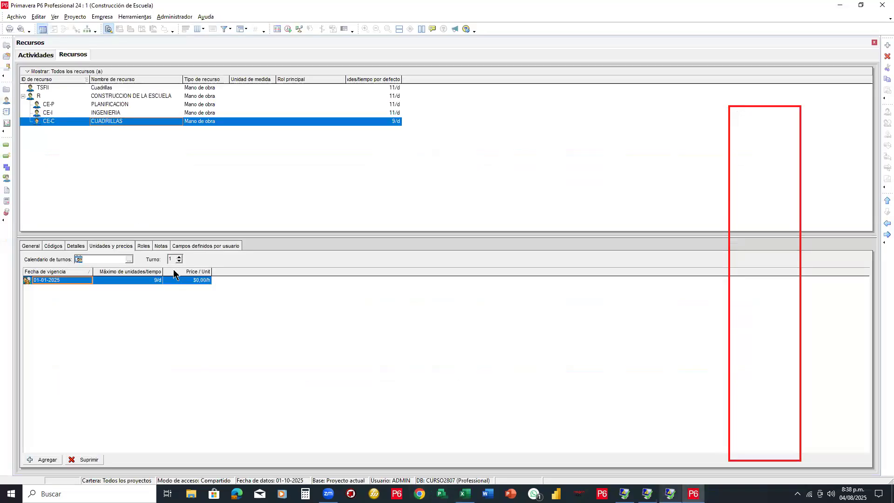
{"action": "left_click", "coordinate": [636, 47]}
{"action": "left_click", "coordinate": [701, 128]}
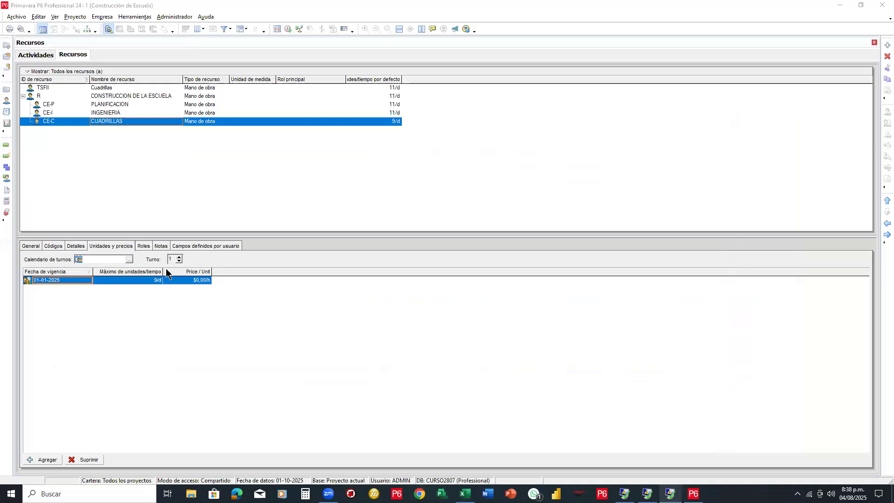
{"action": "left_click_drag", "start_coordinate": [205, 269], "coordinate": [205, 270]}
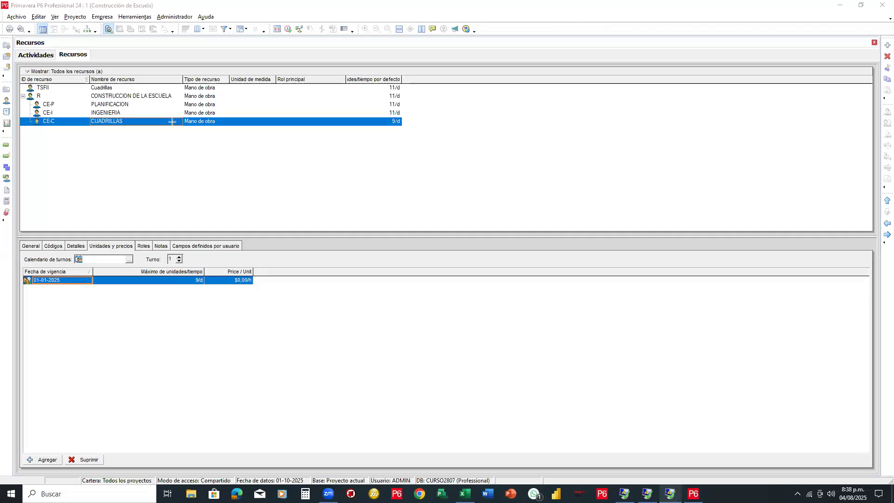
{"action": "mouse_move", "coordinate": [172, 121]}
{"action": "left_mouse_down"}
{"action": "mouse_move", "coordinate": [172, 191]}
{"action": "mouse_move", "coordinate": [197, 277]}
{"action": "left_mouse_up"}
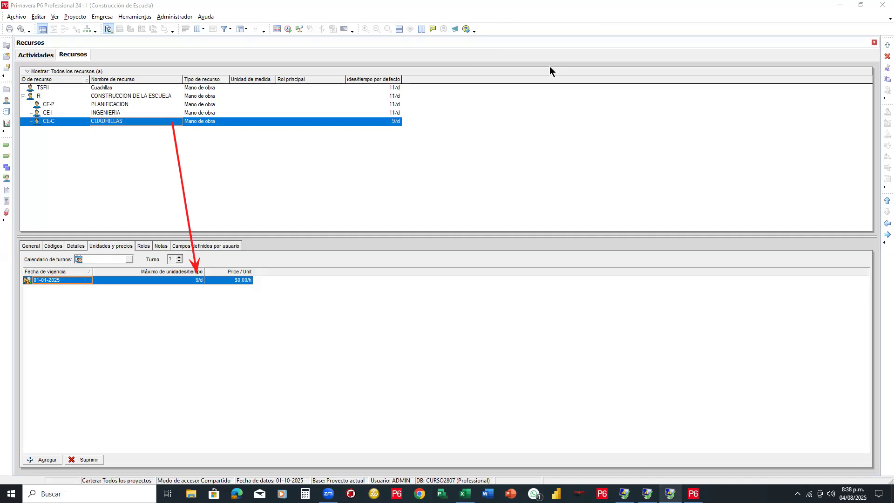
{"action": "mouse_move", "coordinate": [440, 186]}
{"action": "left_mouse_down"}
{"action": "mouse_move", "coordinate": [454, 197]}
{"action": "mouse_move", "coordinate": [474, 189]}
{"action": "left_mouse_up"}
{"action": "left_click_drag", "start_coordinate": [500, 85], "coordinate": [527, 106]}
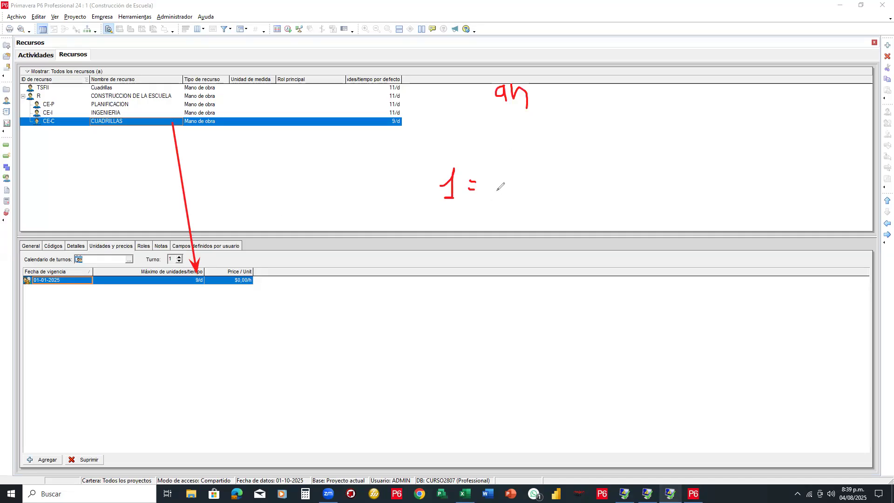
{"action": "mouse_move", "coordinate": [502, 168]}
{"action": "left_mouse_down"}
{"action": "mouse_move", "coordinate": [489, 177]}
{"action": "mouse_move", "coordinate": [502, 169]}
{"action": "mouse_move", "coordinate": [506, 191]}
{"action": "left_mouse_up"}
{"action": "mouse_move", "coordinate": [528, 161]}
{"action": "left_mouse_down"}
{"action": "mouse_move", "coordinate": [516, 189]}
{"action": "mouse_move", "coordinate": [530, 172]}
{"action": "left_mouse_up"}
{"action": "left_click_drag", "start_coordinate": [431, 171], "coordinate": [405, 172]}
{"action": "mouse_move", "coordinate": [237, 177]}
{"action": "left_mouse_down"}
{"action": "mouse_move", "coordinate": [203, 265]}
{"action": "mouse_move", "coordinate": [212, 273]}
{"action": "left_mouse_up"}
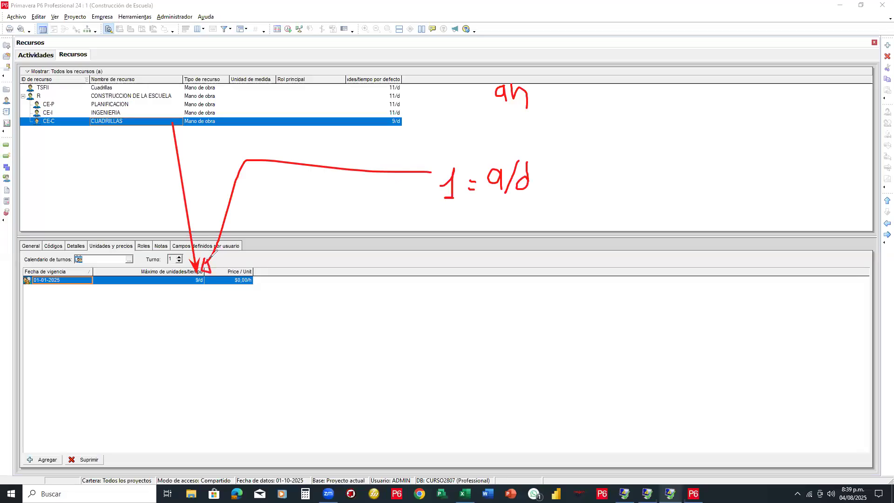
{"action": "left_click", "coordinate": [490, 55]}
{"action": "mouse_move", "coordinate": [347, 167]}
{"action": "left_mouse_down"}
{"action": "mouse_move", "coordinate": [237, 175]}
{"action": "mouse_move", "coordinate": [212, 284]}
{"action": "mouse_move", "coordinate": [210, 263]}
{"action": "left_mouse_up"}
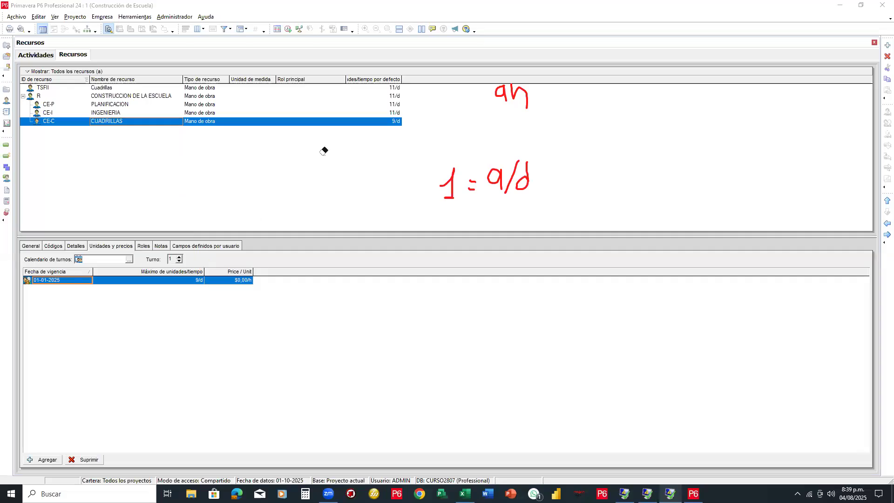
{"action": "mouse_move", "coordinate": [502, 104]}
{"action": "left_mouse_down"}
{"action": "mouse_move", "coordinate": [534, 93]}
{"action": "mouse_move", "coordinate": [513, 91]}
{"action": "left_mouse_up"}
{"action": "left_click_drag", "start_coordinate": [134, 267], "coordinate": [204, 277]}
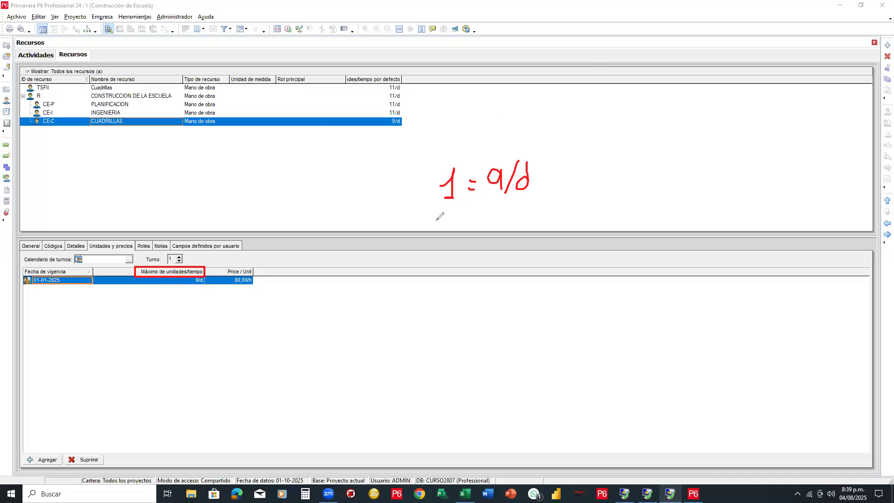
{"action": "mouse_move", "coordinate": [434, 211]}
{"action": "left_mouse_down"}
{"action": "mouse_move", "coordinate": [448, 220]}
{"action": "mouse_move", "coordinate": [444, 233]}
{"action": "mouse_move", "coordinate": [471, 209]}
{"action": "mouse_move", "coordinate": [493, 218]}
{"action": "mouse_move", "coordinate": [524, 209]}
{"action": "mouse_move", "coordinate": [532, 227]}
{"action": "mouse_move", "coordinate": [563, 208]}
{"action": "mouse_move", "coordinate": [605, 225]}
{"action": "left_mouse_up"}
{"action": "mouse_move", "coordinate": [624, 196]}
{"action": "left_mouse_down"}
{"action": "mouse_move", "coordinate": [636, 215]}
{"action": "mouse_move", "coordinate": [617, 221]}
{"action": "mouse_move", "coordinate": [637, 215]}
{"action": "left_mouse_up"}
{"action": "left_click", "coordinate": [446, 242]}
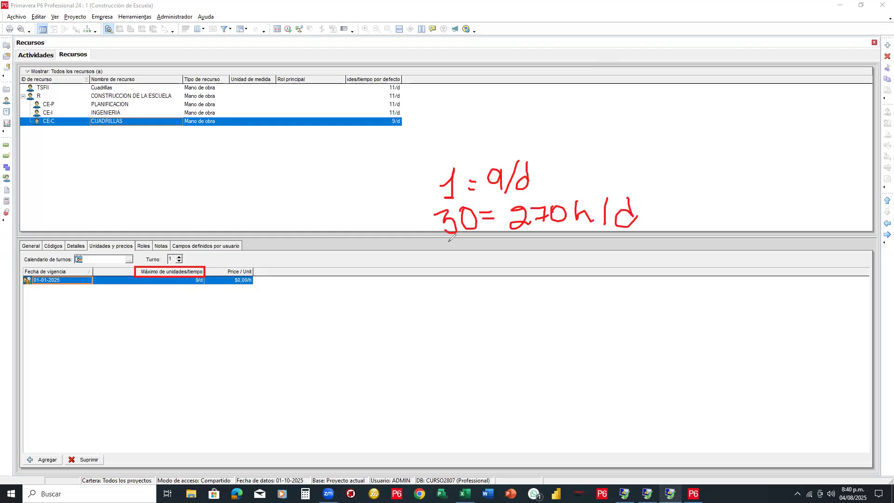
{"action": "left_click_drag", "start_coordinate": [447, 242], "coordinate": [635, 229]}
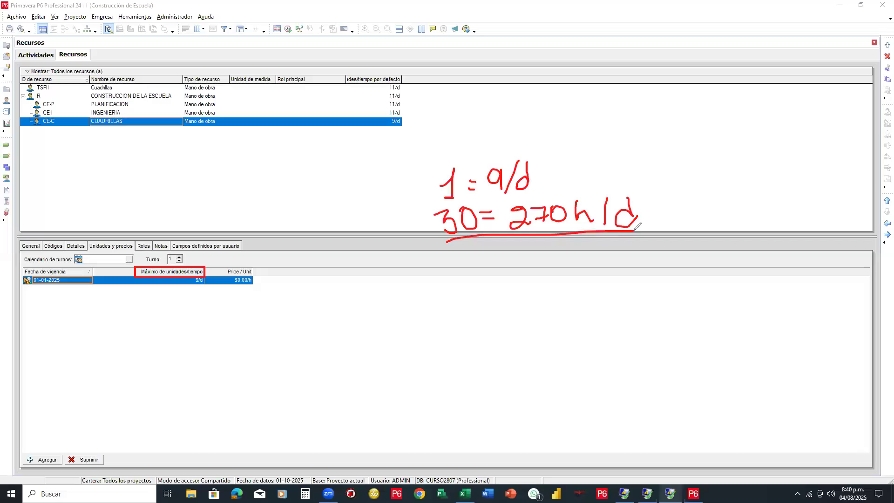
{"action": "mouse_move", "coordinate": [551, 235]}
{"action": "left_mouse_down"}
{"action": "mouse_move", "coordinate": [552, 253]}
{"action": "mouse_move", "coordinate": [252, 340]}
{"action": "mouse_move", "coordinate": [171, 347]}
{"action": "mouse_move", "coordinate": [163, 283]}
{"action": "mouse_move", "coordinate": [170, 291]}
{"action": "mouse_move", "coordinate": [155, 292]}
{"action": "left_mouse_up"}
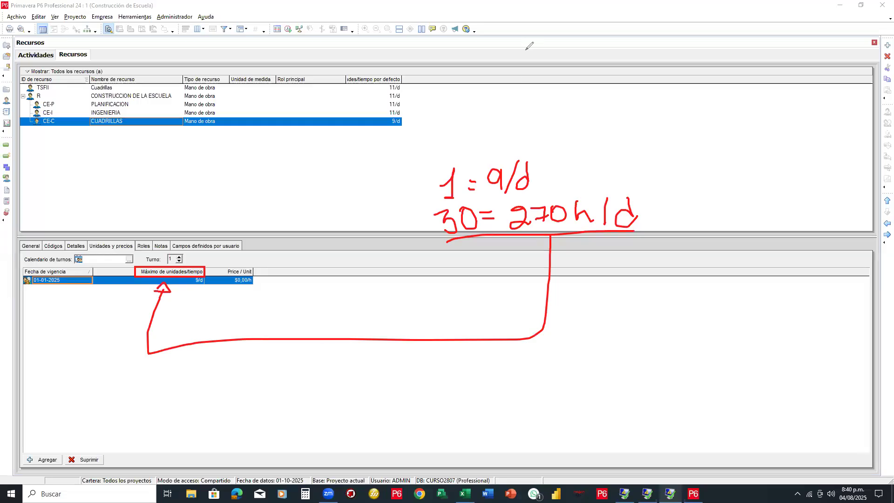
Step: Set the maximum units per time of CUADRILLAS to 270 per day for the price row effective 01-01-2025
{"action": "left_click", "coordinate": [175, 282]}
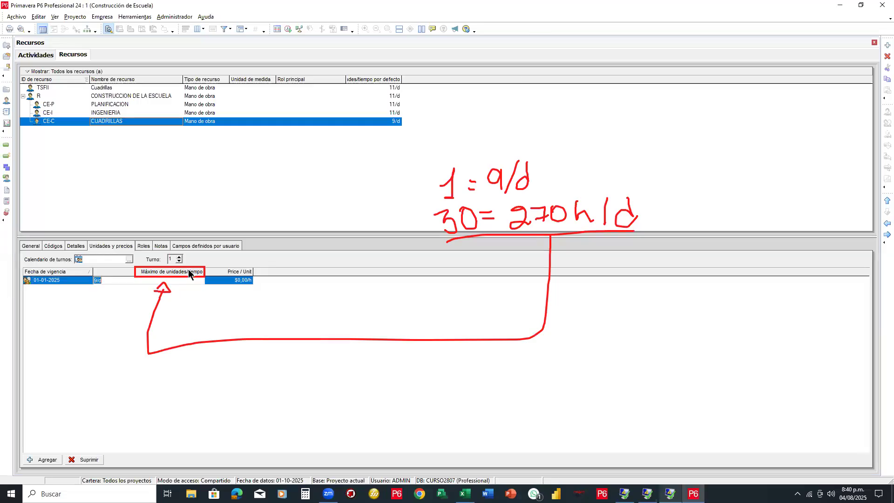
{"action": "type", "text": "270"}
{"action": "key", "text": "Return"}
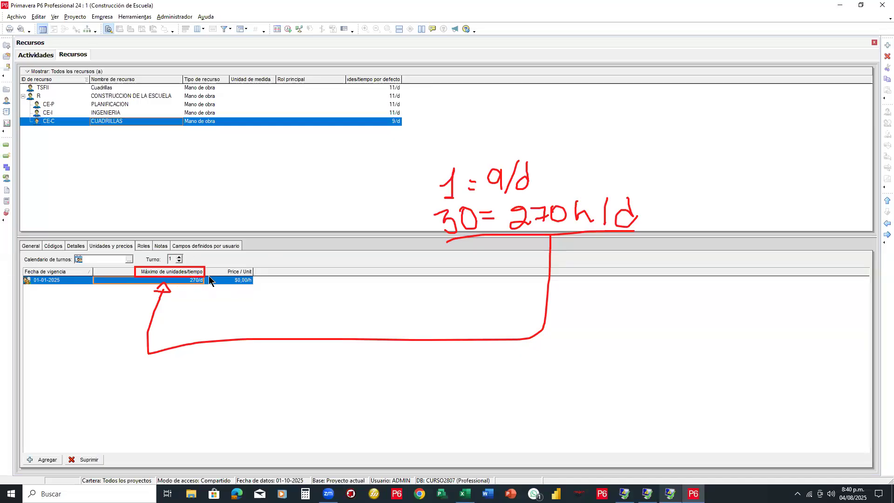
{"action": "left_click", "coordinate": [615, 51]}
{"action": "mouse_move", "coordinate": [509, 168]}
{"action": "left_mouse_down"}
{"action": "mouse_move", "coordinate": [439, 224]}
{"action": "mouse_move", "coordinate": [637, 217]}
{"action": "mouse_move", "coordinate": [601, 204]}
{"action": "mouse_move", "coordinate": [488, 206]}
{"action": "mouse_move", "coordinate": [495, 220]}
{"action": "left_mouse_up"}
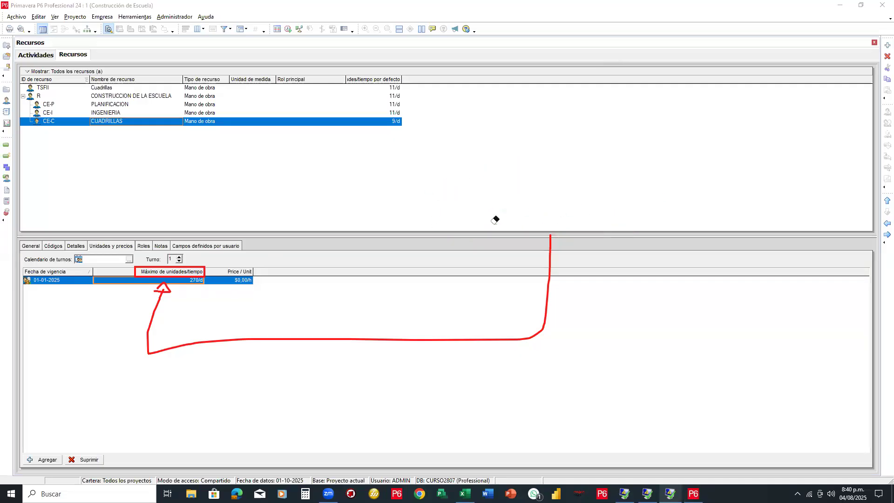
{"action": "mouse_move", "coordinate": [555, 288]}
{"action": "left_mouse_down"}
{"action": "mouse_move", "coordinate": [144, 282]}
{"action": "mouse_move", "coordinate": [172, 297]}
{"action": "left_mouse_up"}
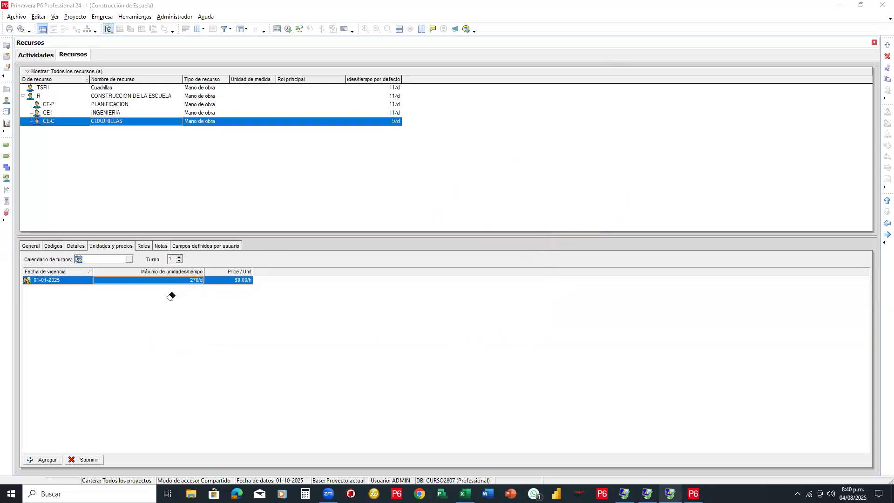
Step: Widen the default units per time column to fit its heading and review the notes and user-defined fields of CUADRILLAS
{"action": "double_click", "coordinate": [401, 79]}
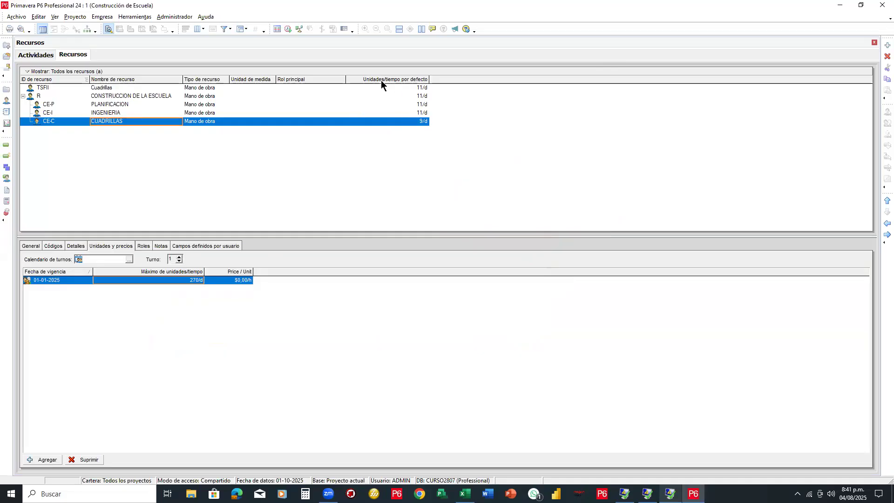
{"action": "left_click", "coordinate": [557, 52]}
{"action": "mouse_move", "coordinate": [438, 113]}
{"action": "left_mouse_down"}
{"action": "mouse_move", "coordinate": [407, 127]}
{"action": "mouse_move", "coordinate": [442, 121]}
{"action": "mouse_move", "coordinate": [426, 113]}
{"action": "left_mouse_up"}
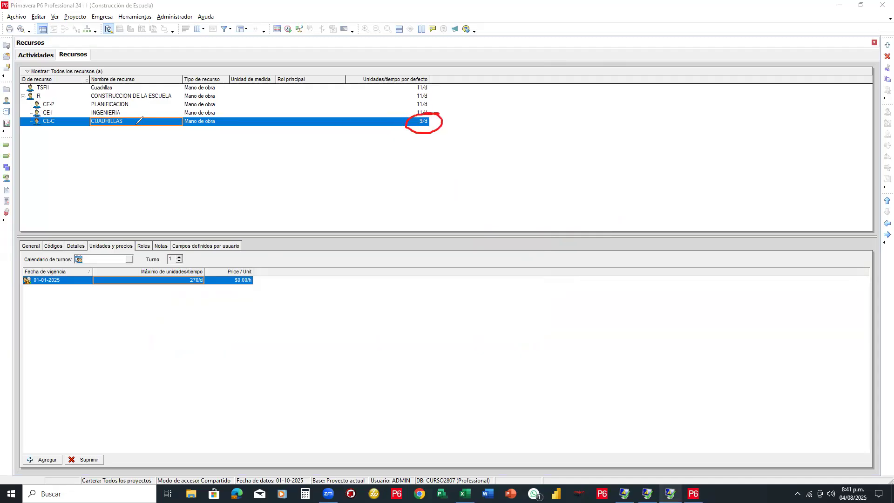
{"action": "left_click_drag", "start_coordinate": [414, 132], "coordinate": [409, 152]}
{"action": "mouse_move", "coordinate": [358, 289]}
{"action": "left_mouse_down"}
{"action": "mouse_move", "coordinate": [187, 301]}
{"action": "mouse_move", "coordinate": [176, 287]}
{"action": "mouse_move", "coordinate": [187, 282]}
{"action": "mouse_move", "coordinate": [177, 287]}
{"action": "left_mouse_up"}
{"action": "left_click", "coordinate": [162, 246]}
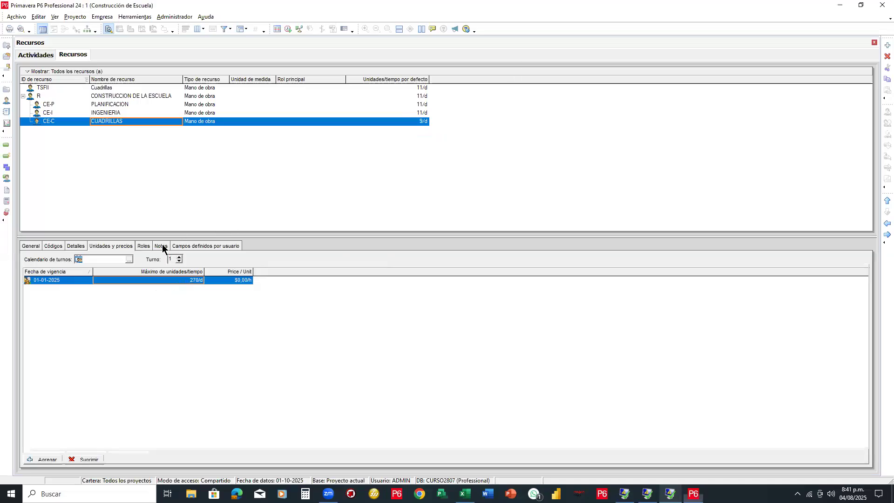
{"action": "left_click", "coordinate": [210, 246]}
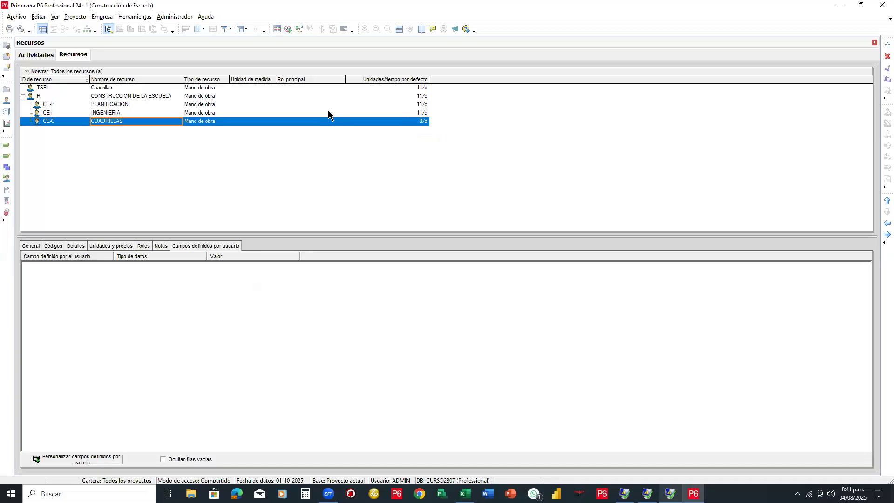
Step: Assign the calendar CALENDARIO DE RECURSOS to the INGENIERIA resource
{"action": "left_click", "coordinate": [114, 113]}
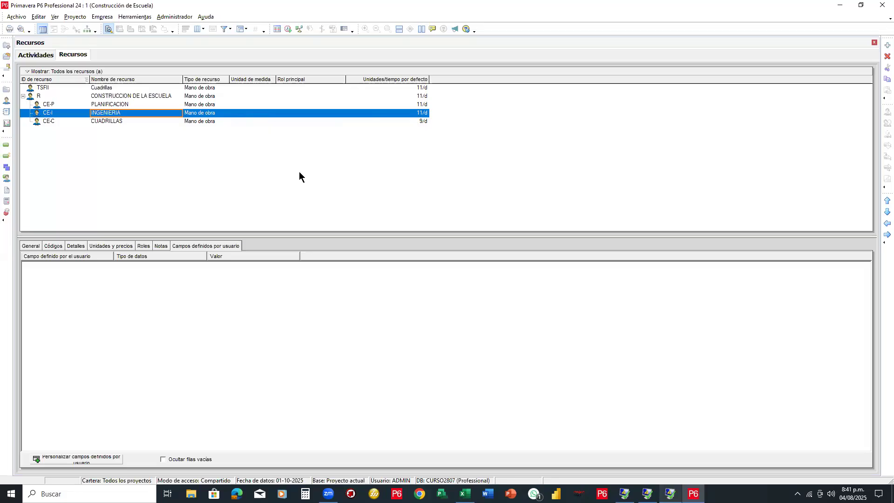
{"action": "left_click", "coordinate": [74, 246]}
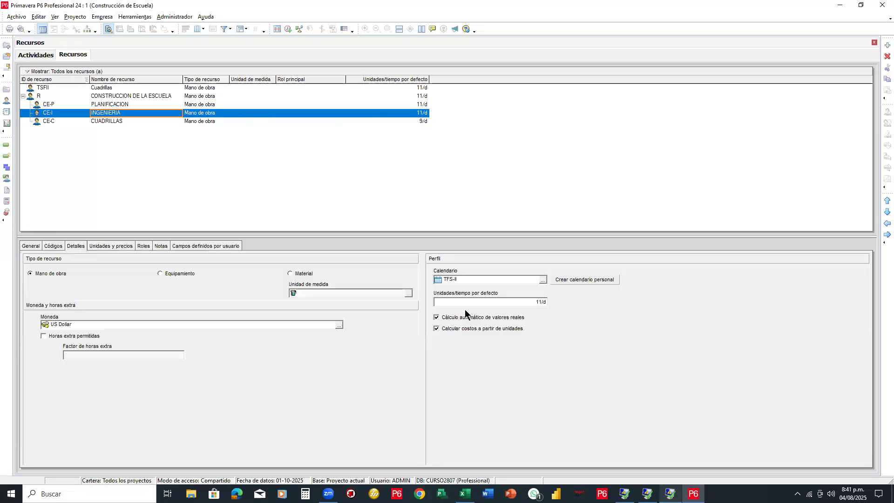
{"action": "left_click", "coordinate": [542, 281]}
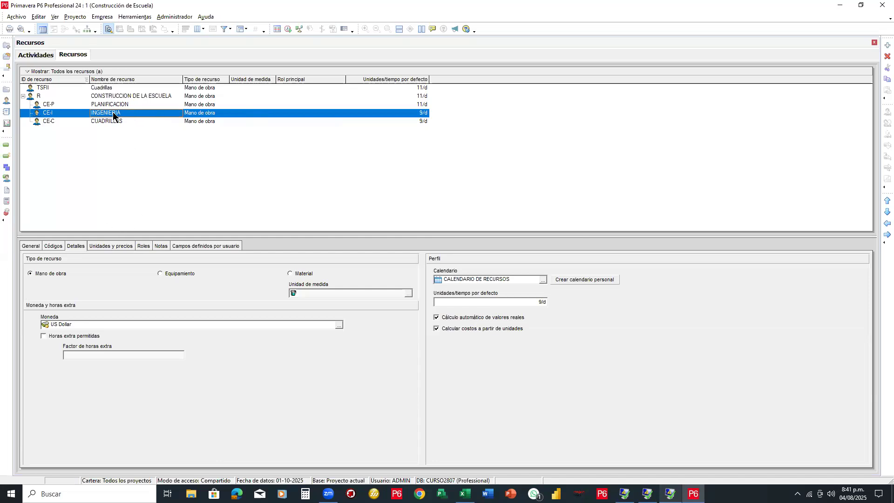
Step: Set the maximum units per time of INGENIERIA to 90 per day for the price row effective 01-01-2025
{"action": "left_click", "coordinate": [111, 244]}
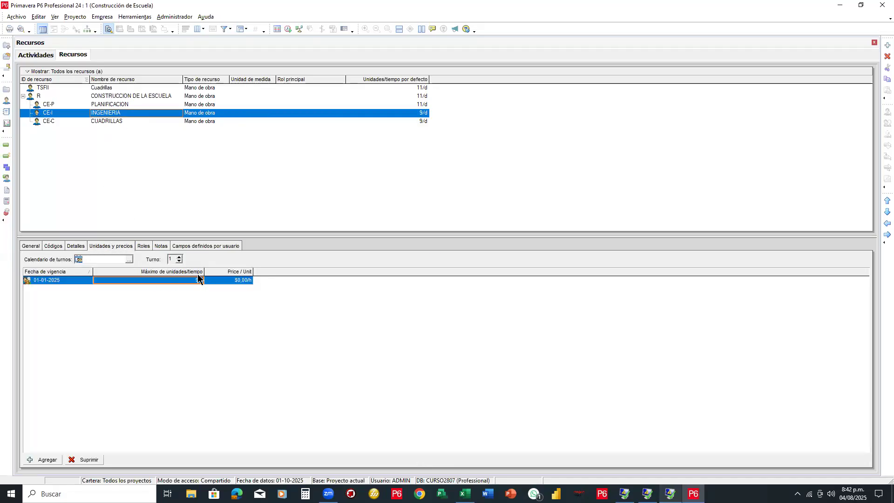
{"action": "left_click_drag", "start_coordinate": [190, 274], "coordinate": [183, 274]}
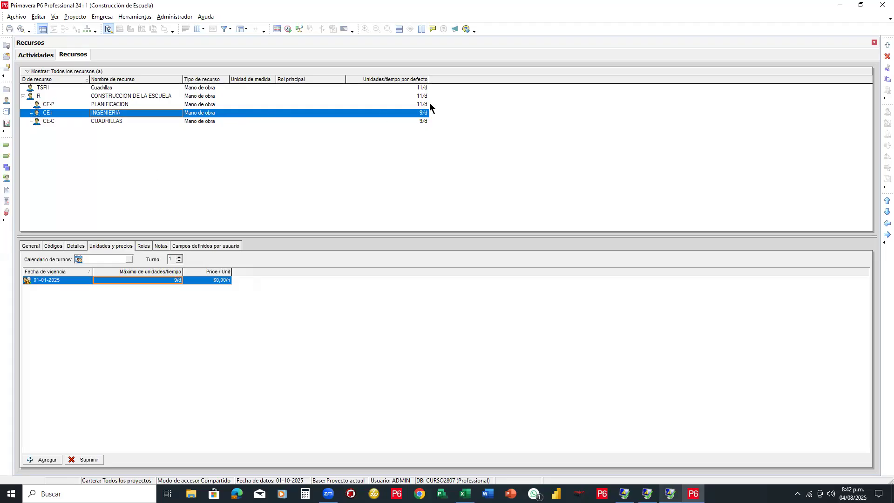
{"action": "left_click", "coordinate": [173, 281]}
{"action": "type", "text": "90"}
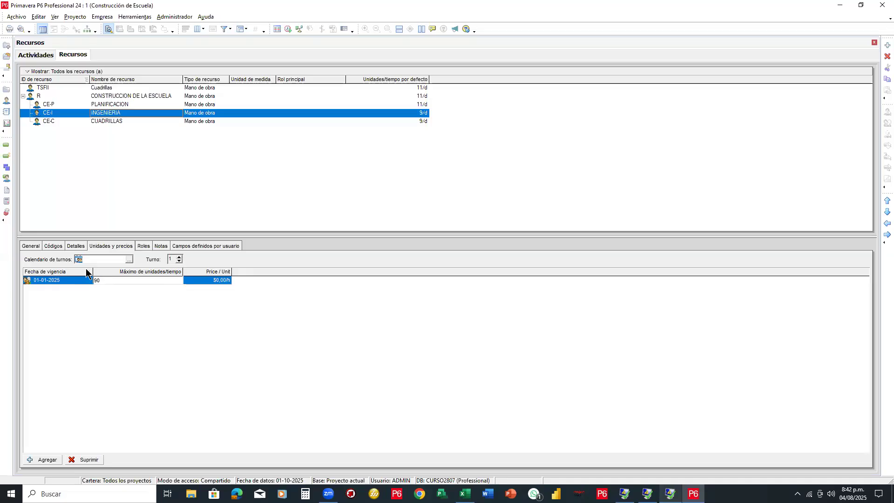
{"action": "key", "text": "Return"}
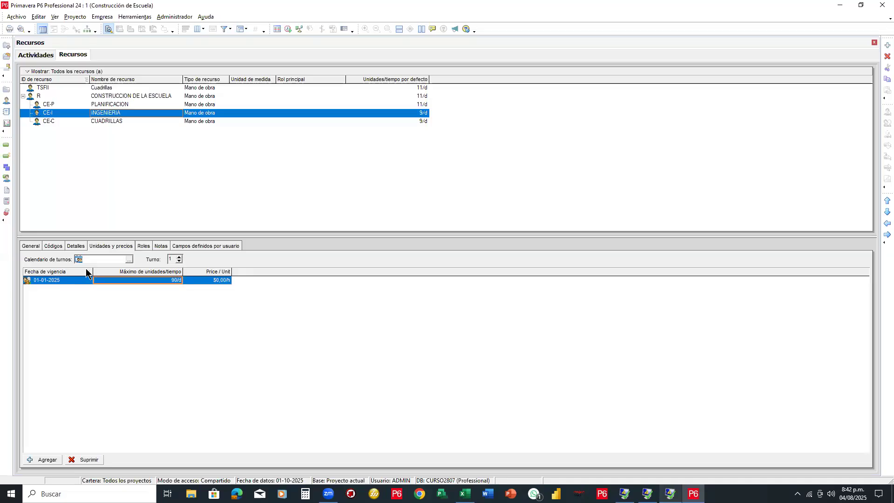
Step: Assign the calendar CALENDARIO DE RECURSOS to the PLANIFICACION resource
{"action": "left_click", "coordinate": [123, 104]}
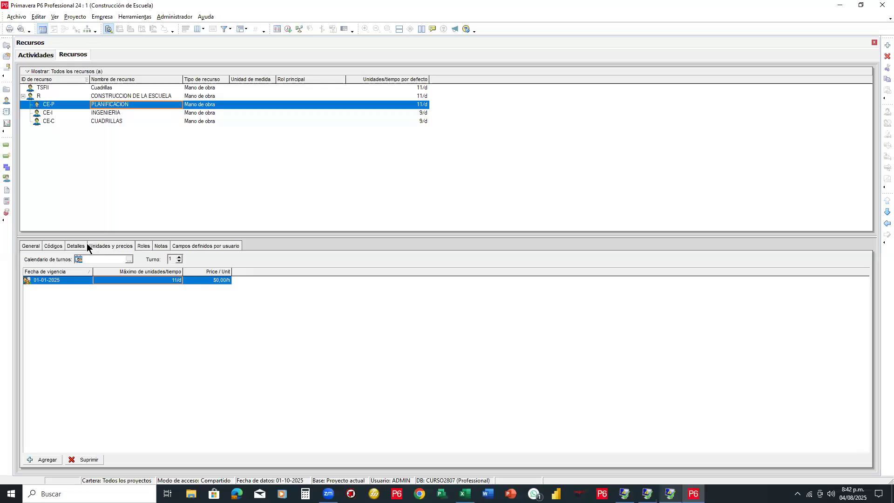
{"action": "left_click", "coordinate": [71, 245]}
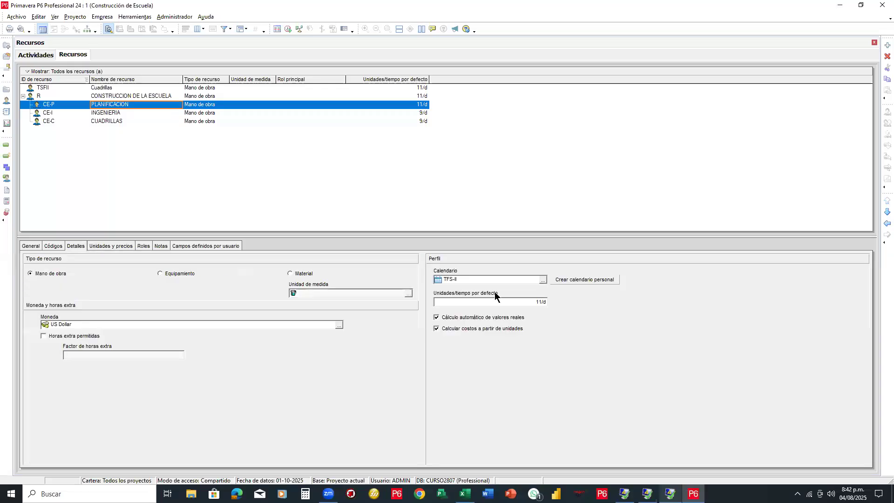
{"action": "left_click", "coordinate": [542, 279]}
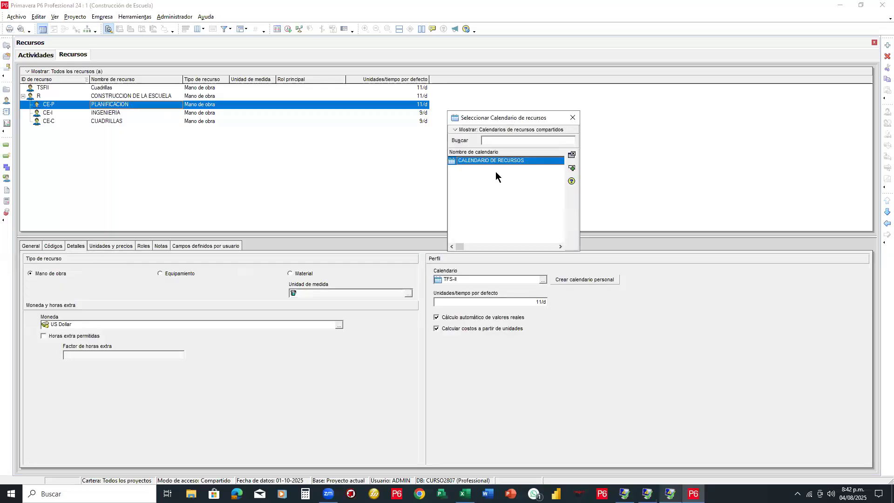
{"action": "left_click", "coordinate": [572, 169]}
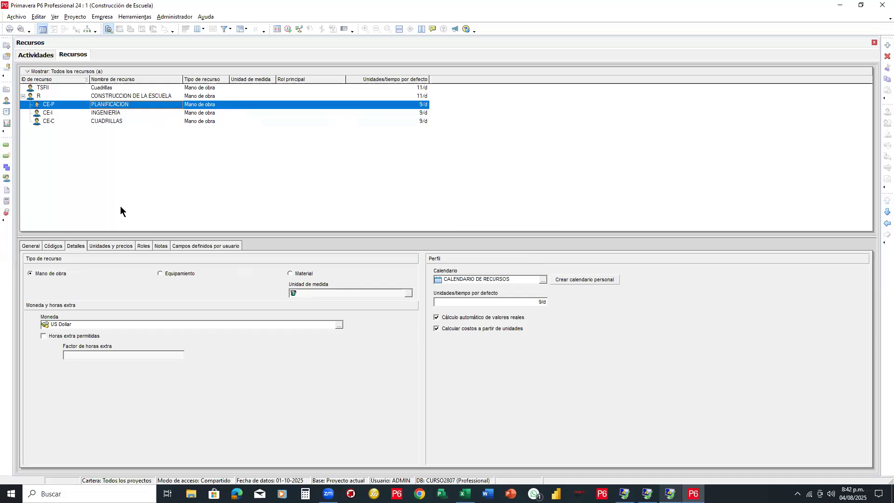
Step: Set the maximum units per time of PLANIFICACION to 90 per day for the price row effective 01-01-2025
{"action": "left_click", "coordinate": [102, 245]}
{"action": "left_click", "coordinate": [166, 280]}
{"action": "type", "text": "90"}
{"action": "left_click", "coordinate": [77, 280]}
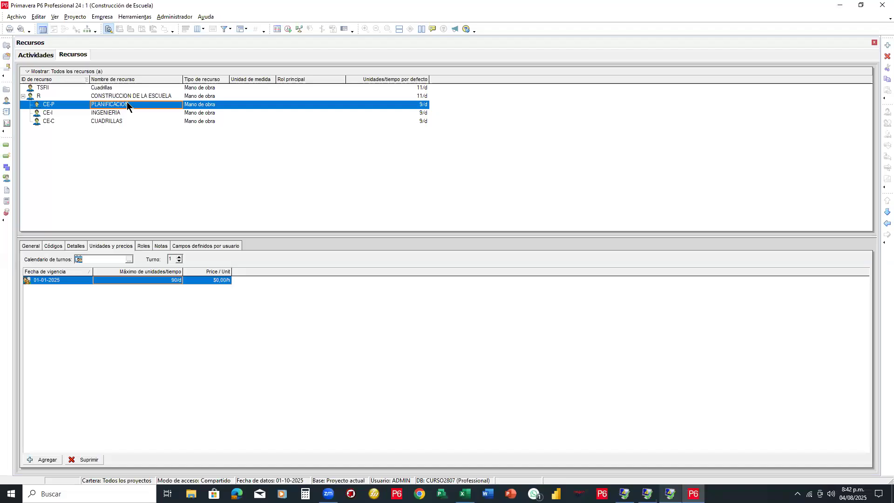
Step: Add a new resource below CUADRILLAS and outdent it to the same level as CUADRILLAS
{"action": "left_click", "coordinate": [98, 122]}
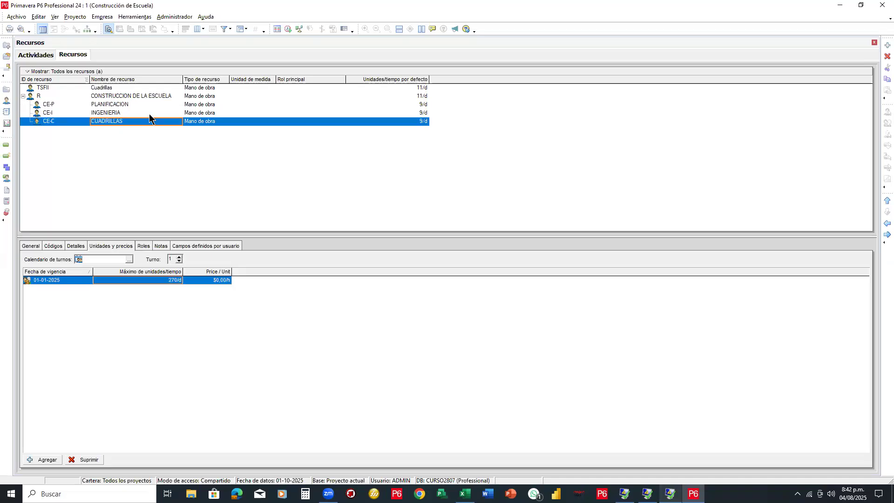
{"action": "right_click", "coordinate": [121, 122]}
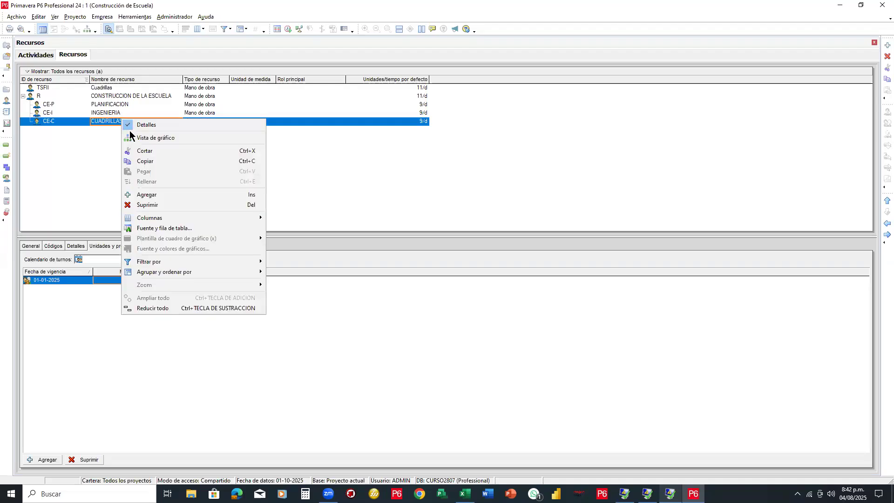
{"action": "left_click", "coordinate": [151, 198]}
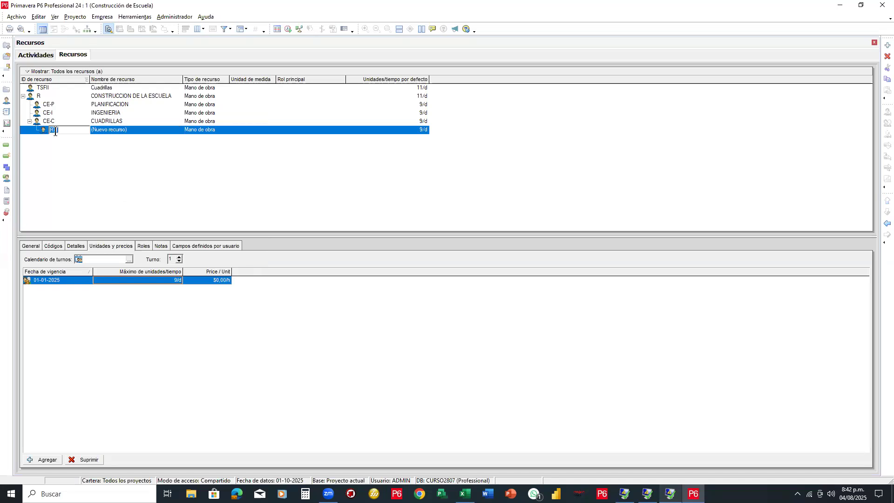
{"action": "left_click", "coordinate": [887, 224]}
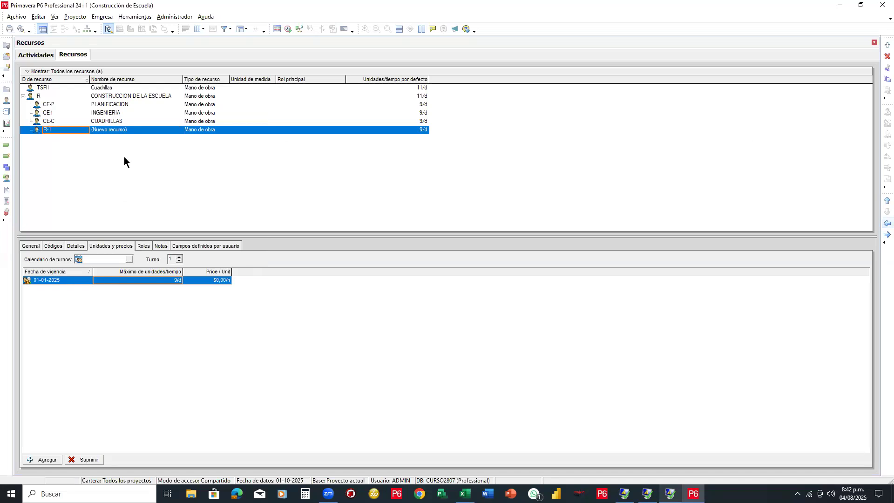
Step: Give the new resource the ID CE-M and the name MATERIALES
{"action": "left_click", "coordinate": [62, 133]}
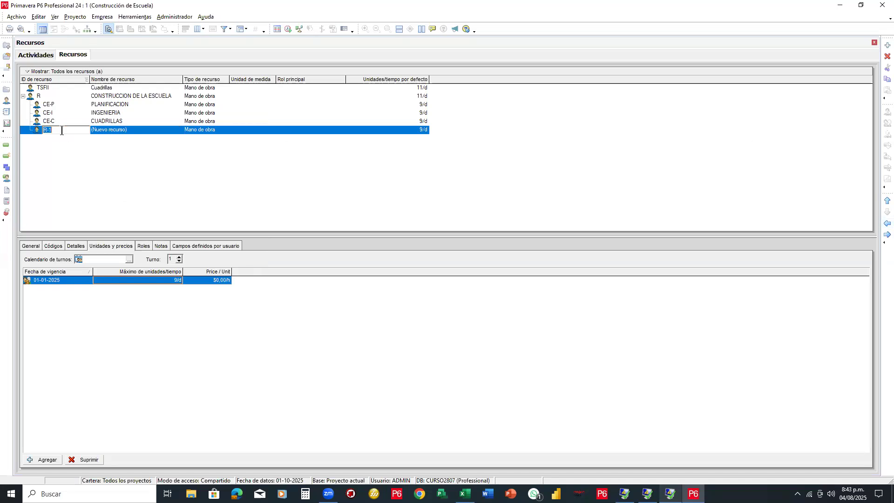
{"action": "type", "text": "CE-M"}
{"action": "key", "text": "Tab"}
{"action": "type", "text": "MATERU"}
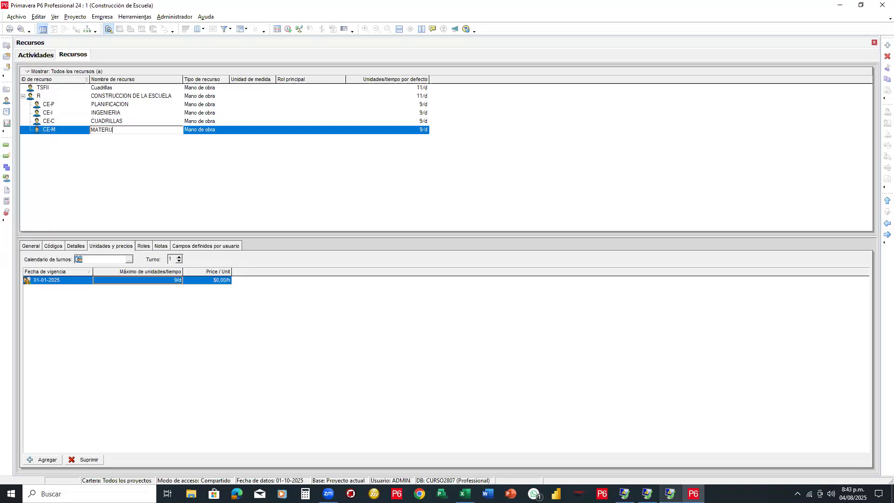
{"action": "key", "text": "BackSpace"}
{"action": "type", "text": "IALES"}
{"action": "key", "text": "Return"}
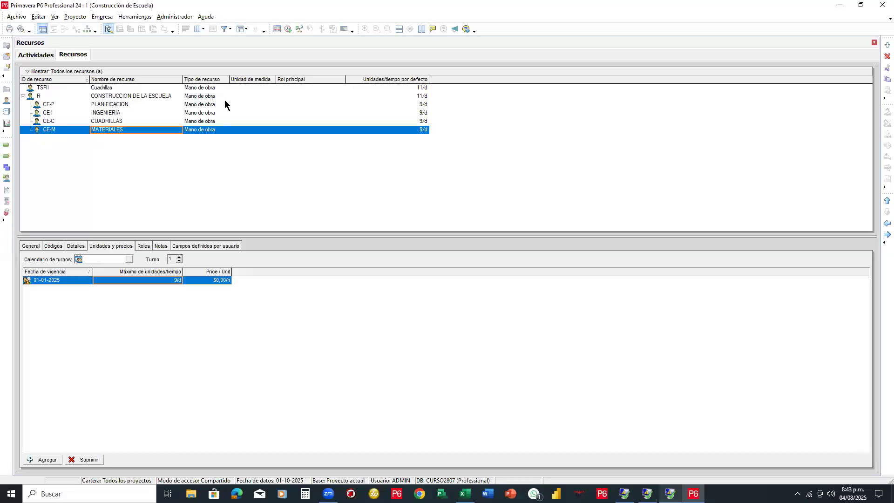
Step: Change the resource type of MATERIALES to Material and accept the resulting adjustment of roles, overtime and prices
{"action": "left_click", "coordinate": [210, 131]}
{"action": "left_click", "coordinate": [209, 130]}
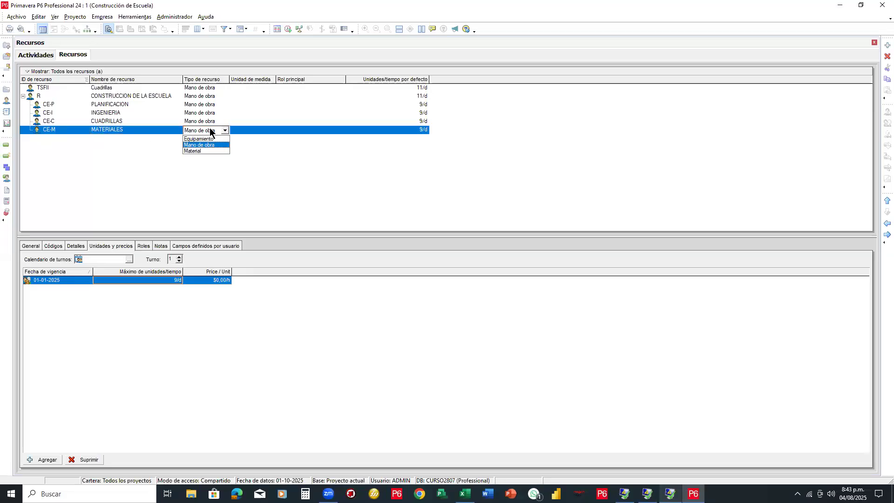
{"action": "left_click", "coordinate": [199, 151]}
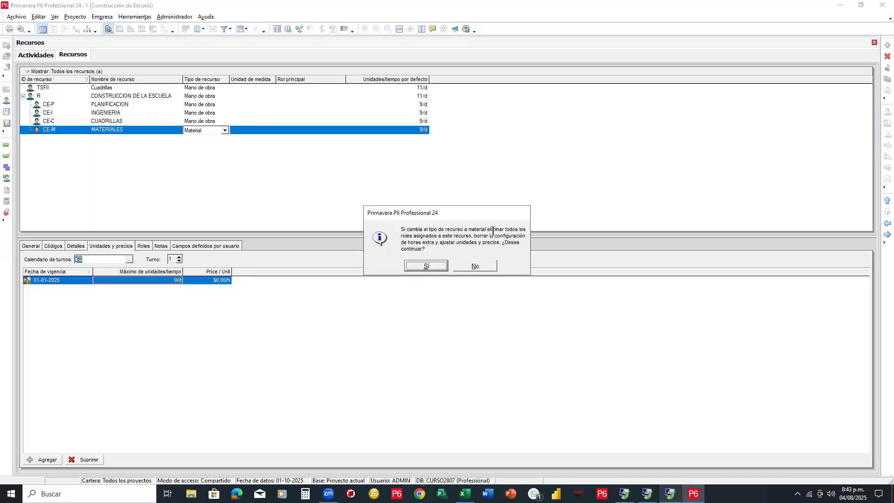
{"action": "left_click", "coordinate": [443, 268]}
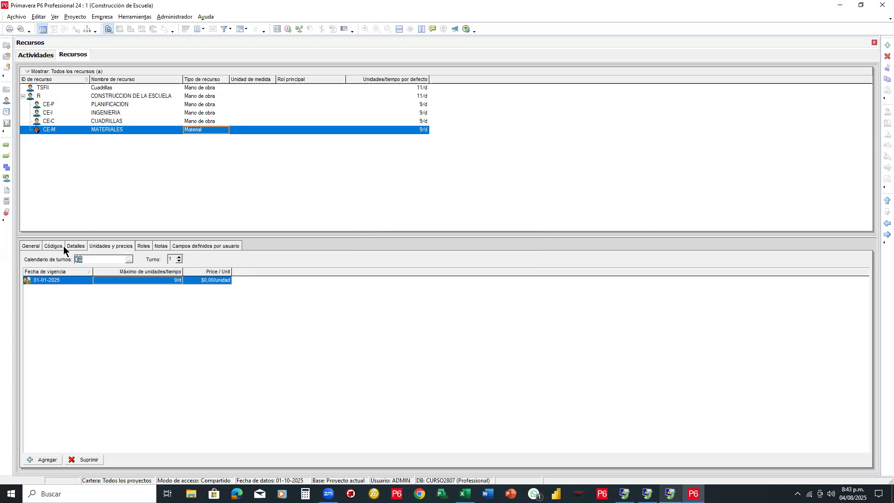
Step: Examine the details of MATERIALES and the list of units of measure available for it
{"action": "left_click", "coordinate": [77, 247]}
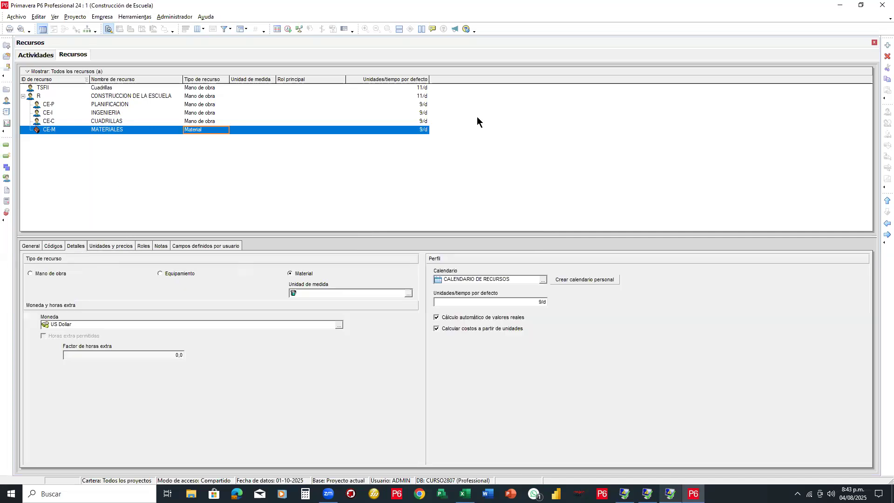
{"action": "mouse_move", "coordinate": [195, 133]}
{"action": "left_mouse_down"}
{"action": "mouse_move", "coordinate": [234, 217]}
{"action": "mouse_move", "coordinate": [281, 280]}
{"action": "mouse_move", "coordinate": [386, 284]}
{"action": "mouse_move", "coordinate": [361, 302]}
{"action": "left_mouse_up"}
{"action": "left_click_drag", "start_coordinate": [292, 300], "coordinate": [280, 279]}
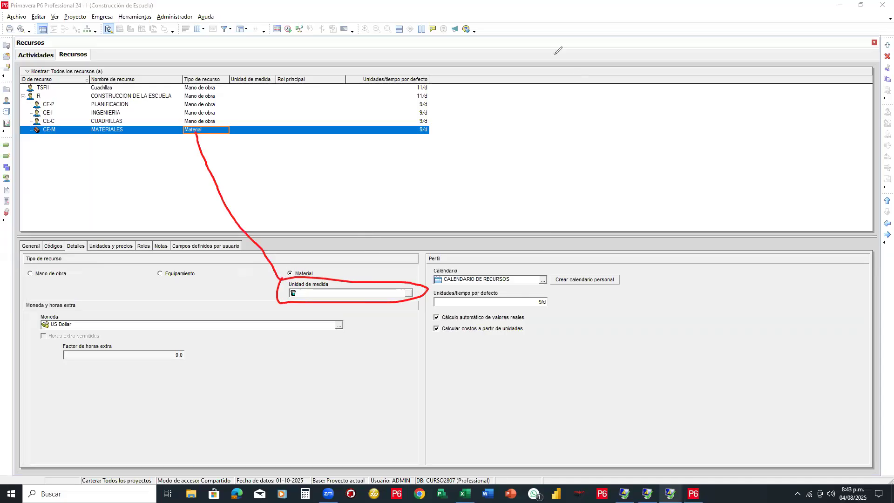
{"action": "left_click", "coordinate": [408, 293]}
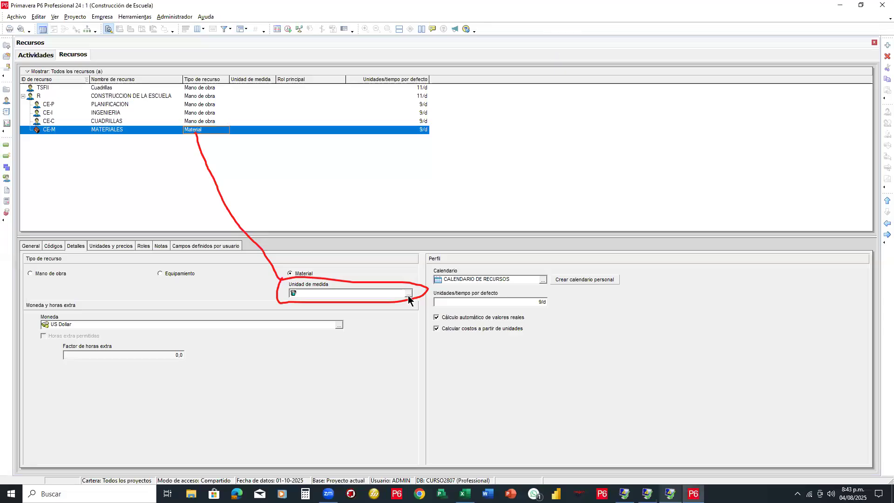
{"action": "left_click_drag", "start_coordinate": [442, 187], "coordinate": [506, 119]}
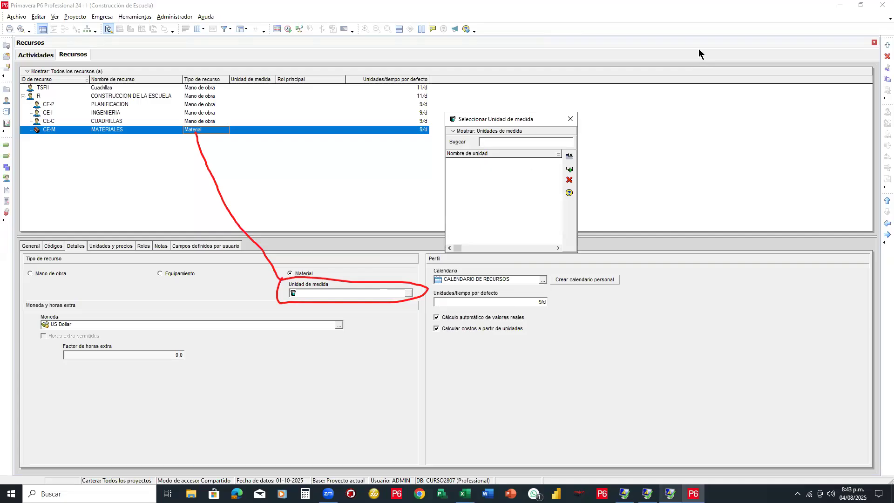
{"action": "left_click", "coordinate": [651, 77]}
{"action": "left_click", "coordinate": [651, 78]}
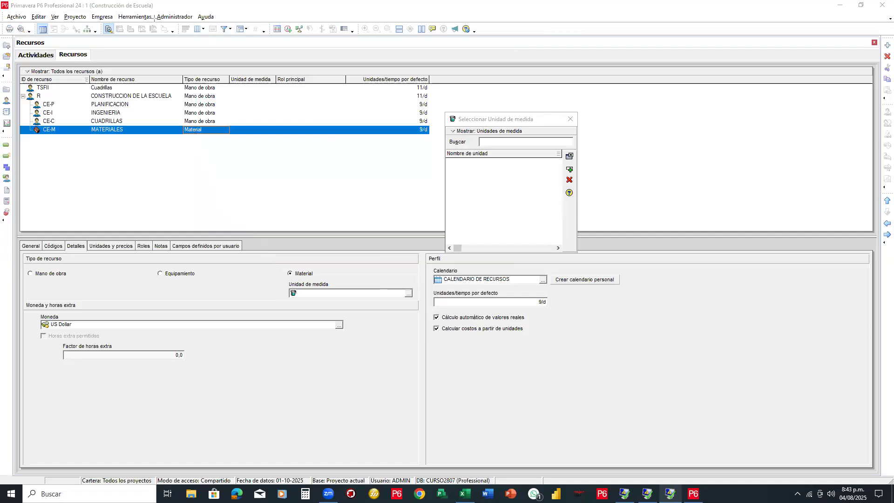
{"action": "left_click_drag", "start_coordinate": [152, 11], "coordinate": [198, 27]}
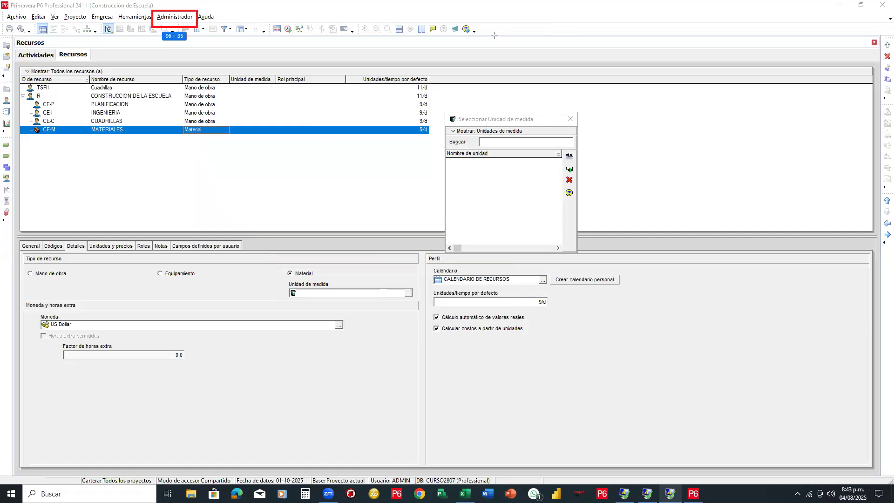
{"action": "left_click", "coordinate": [164, 17]}
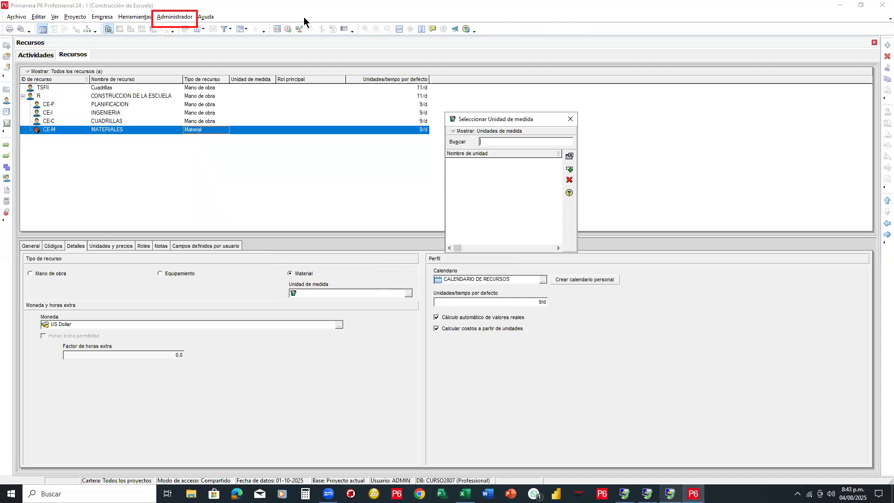
{"action": "left_click", "coordinate": [569, 120]}
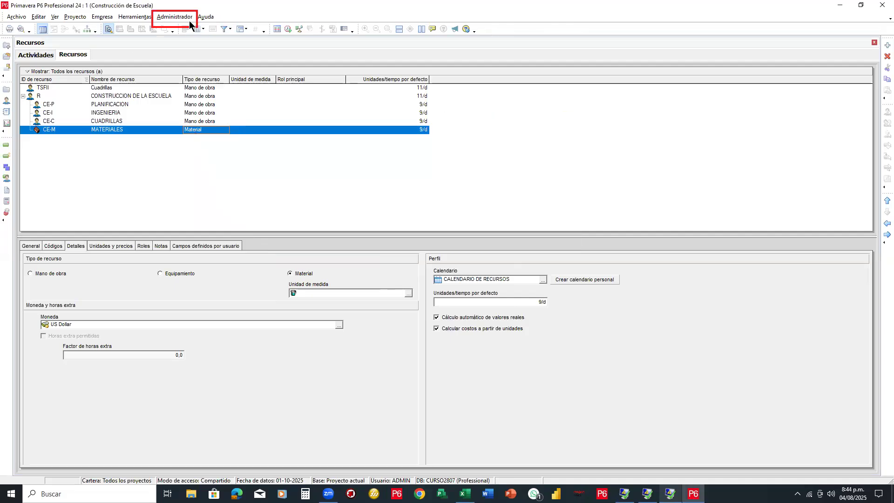
Step: Add a unit of measure with the abbreviation Mts in the administration categories
{"action": "left_click", "coordinate": [188, 17]}
{"action": "left_click", "coordinate": [192, 39]}
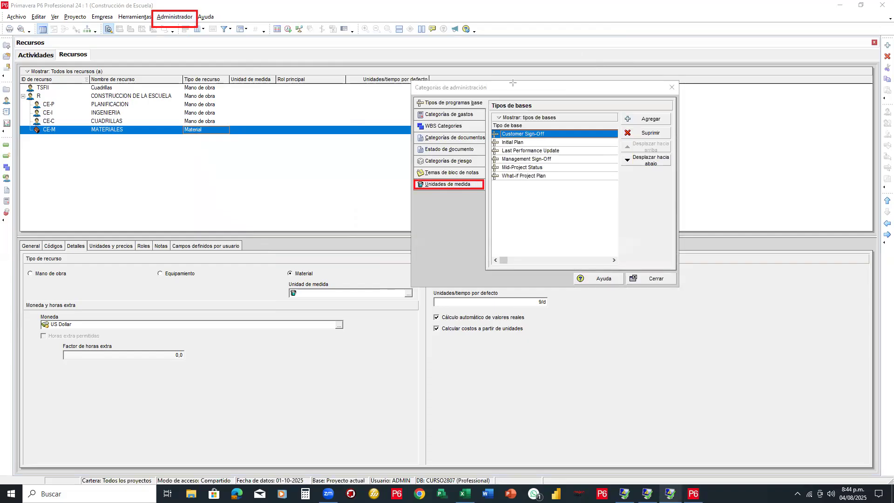
{"action": "left_click", "coordinate": [439, 185]}
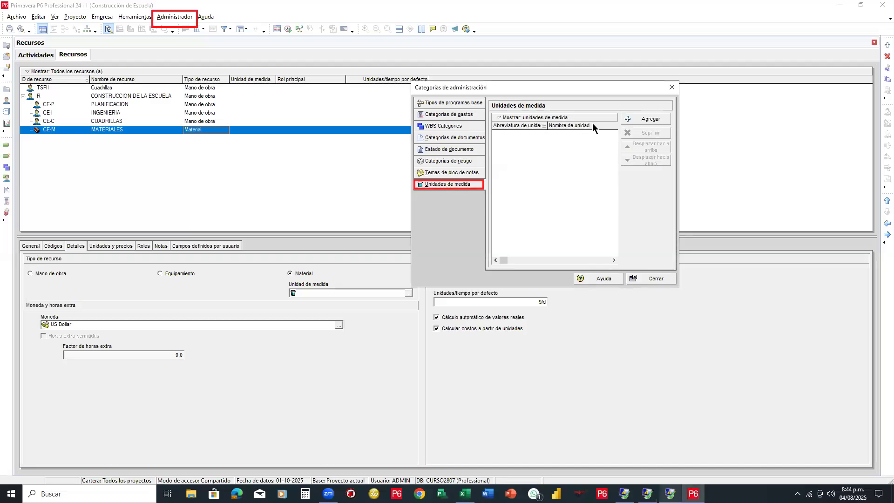
{"action": "left_click", "coordinate": [635, 118]}
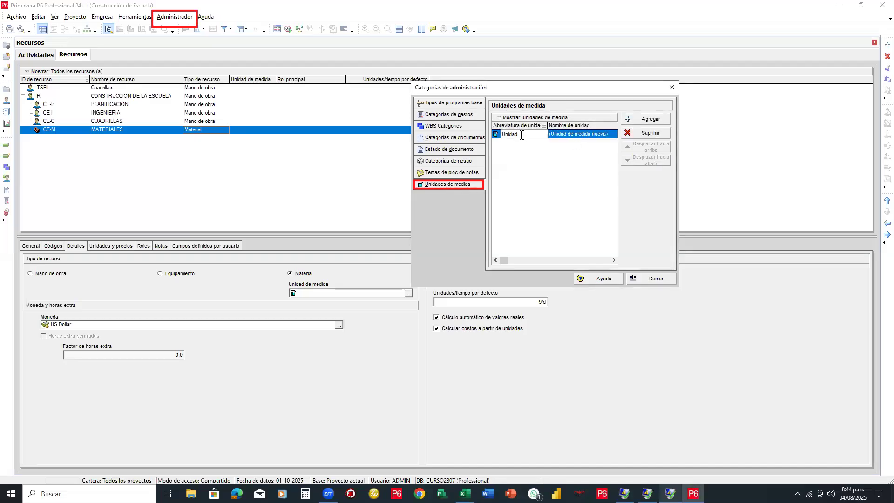
{"action": "type", "text": "mt"}
{"action": "key", "text": "BackSpace"}
{"action": "key", "text": "BackSpace"}
{"action": "type", "text": "Mst"}
{"action": "key", "text": "BackSpace"}
{"action": "key", "text": "BackSpace"}
{"action": "type", "text": "ts"}
{"action": "left_click", "coordinate": [492, 136]}
Step: Add a second unit of measure with the abbreviation Kg
{"action": "left_click", "coordinate": [637, 118]}
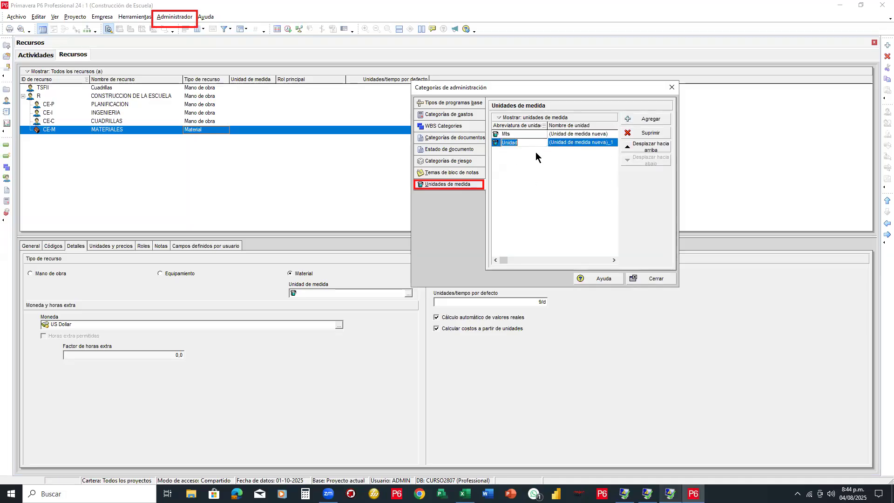
{"action": "type", "text": "KG"}
{"action": "key", "text": "BackSpace"}
{"action": "type", "text": "g"}
{"action": "left_click", "coordinate": [525, 174]}
Step: Add a third unit of measure keeping the abbreviation Unidad, and close the administration categories
{"action": "left_click", "coordinate": [646, 119]}
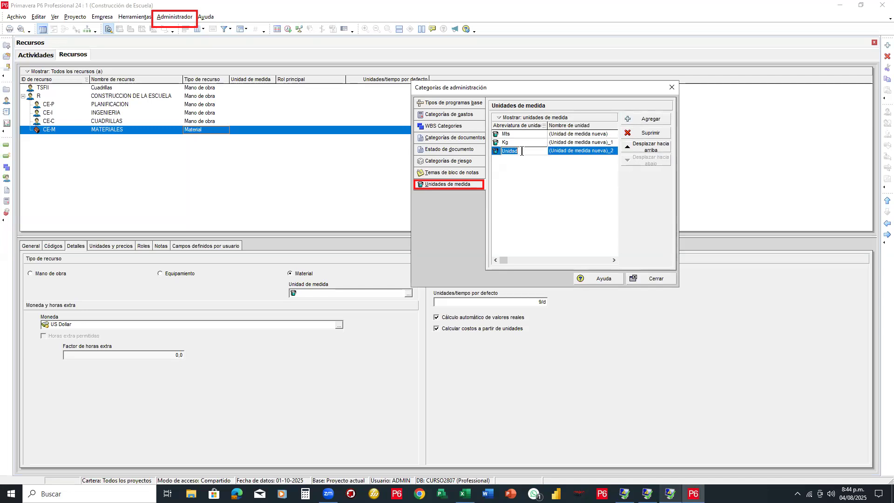
{"action": "left_click", "coordinate": [585, 187]}
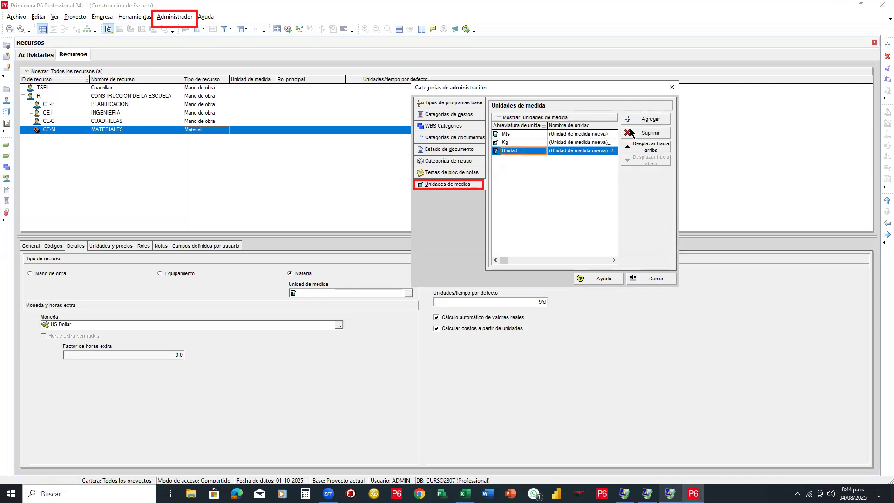
{"action": "left_click", "coordinate": [671, 87]}
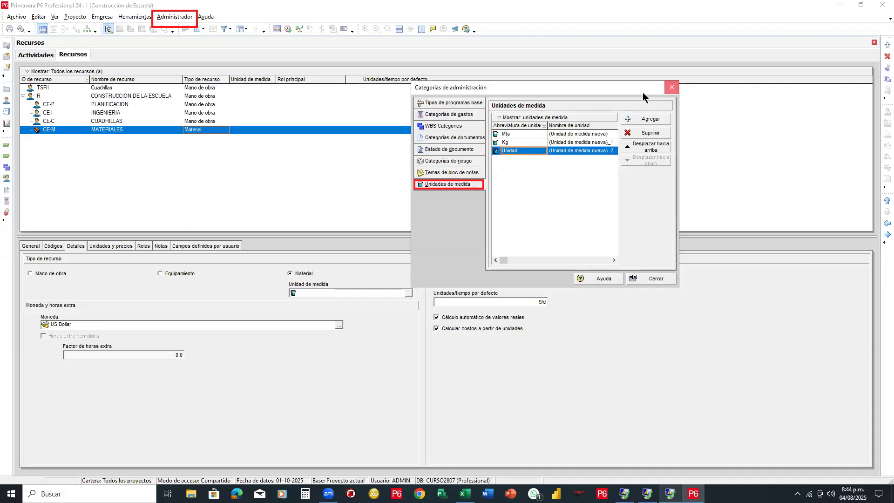
Step: Name the unit of measure abbreviated Mts as Metros in the administration categories
{"action": "left_click", "coordinate": [409, 293]}
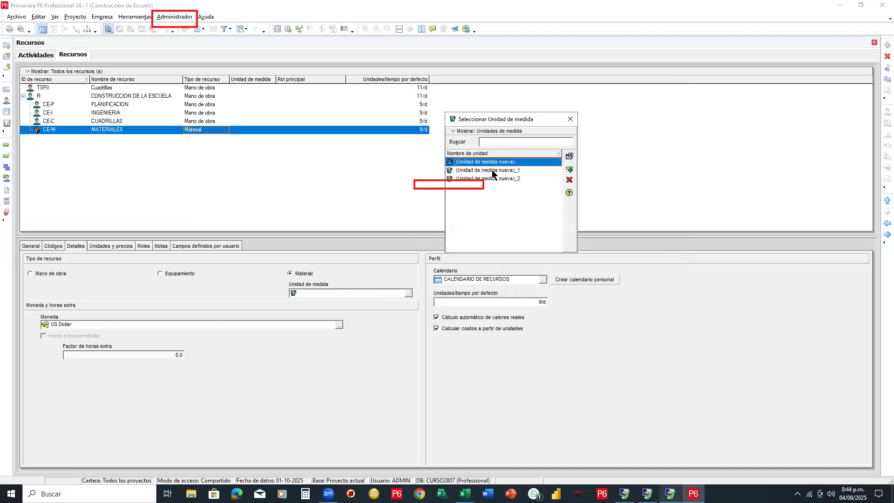
{"action": "left_click", "coordinate": [570, 118]}
{"action": "left_click", "coordinate": [185, 17]}
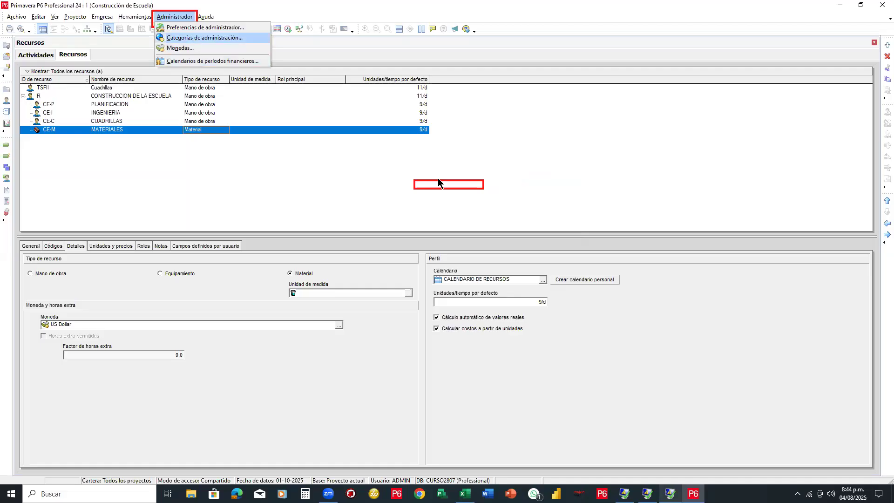
{"action": "left_click", "coordinate": [194, 38]}
{"action": "left_click", "coordinate": [433, 185]}
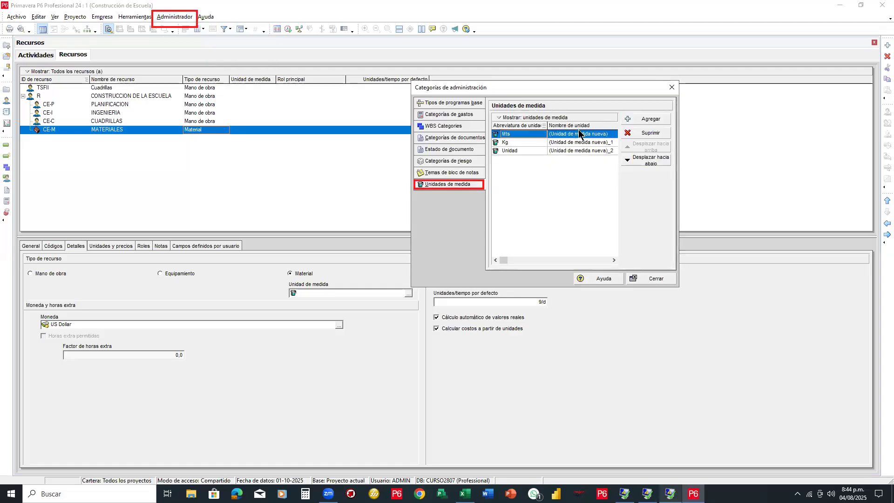
{"action": "double_click", "coordinate": [564, 133]}
{"action": "left_click_drag", "start_coordinate": [609, 134], "coordinate": [538, 135]}
{"action": "type", "text": "Me"}
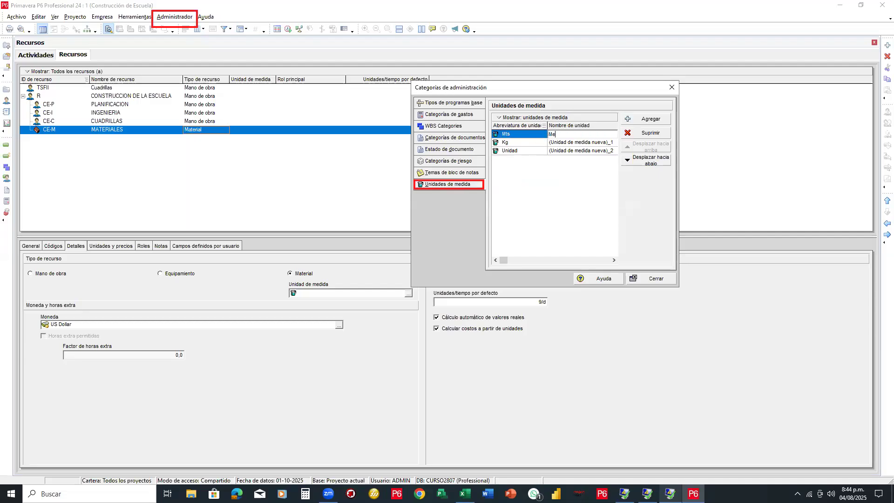
{"action": "type", "text": "tros"}
Step: Name the Kg unit Kilos and the Unidad unit Unidad, and close the administration categories
{"action": "left_click", "coordinate": [585, 143]}
{"action": "type", "text": "Kilos"}
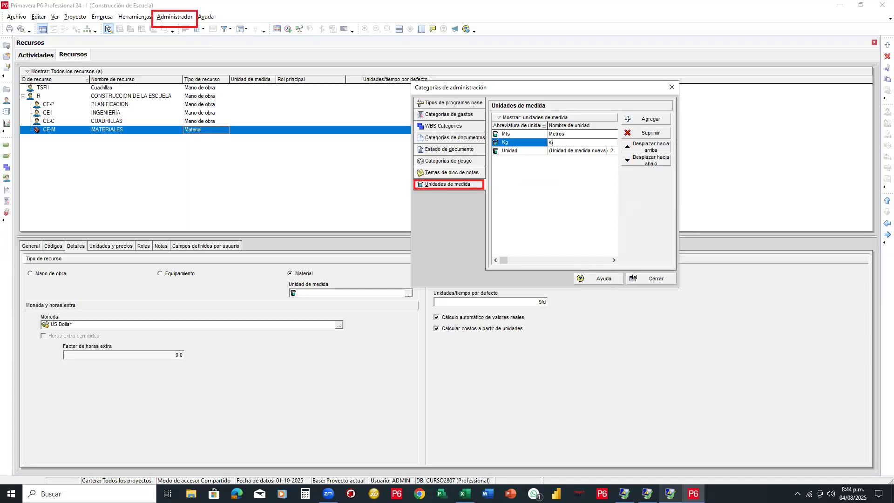
{"action": "left_click", "coordinate": [601, 151]}
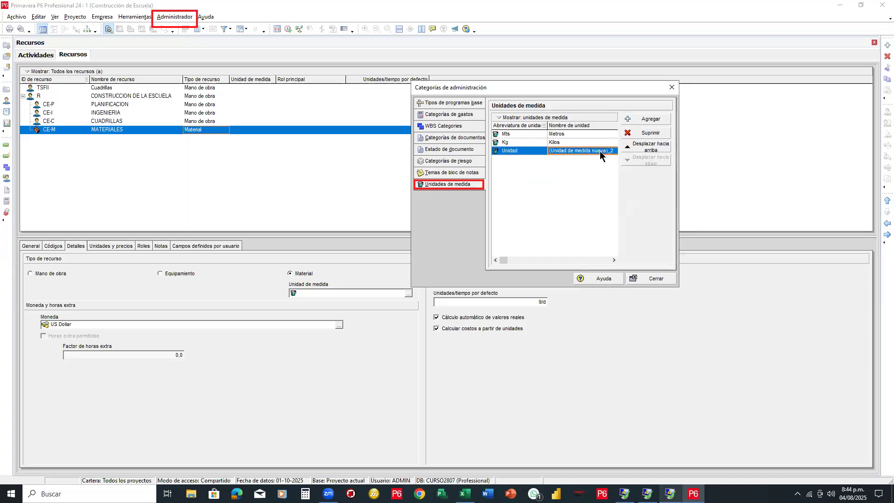
{"action": "type", "text": "Unidad"}
{"action": "key", "text": "Return"}
{"action": "key", "text": "Escape"}
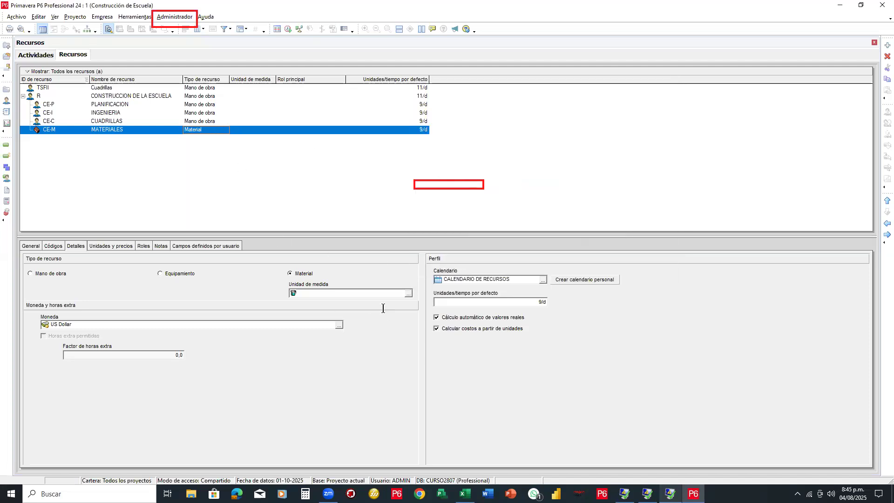
Step: Assign the unit of measure Unidad to the MATERIALES resource
{"action": "left_click", "coordinate": [408, 293]}
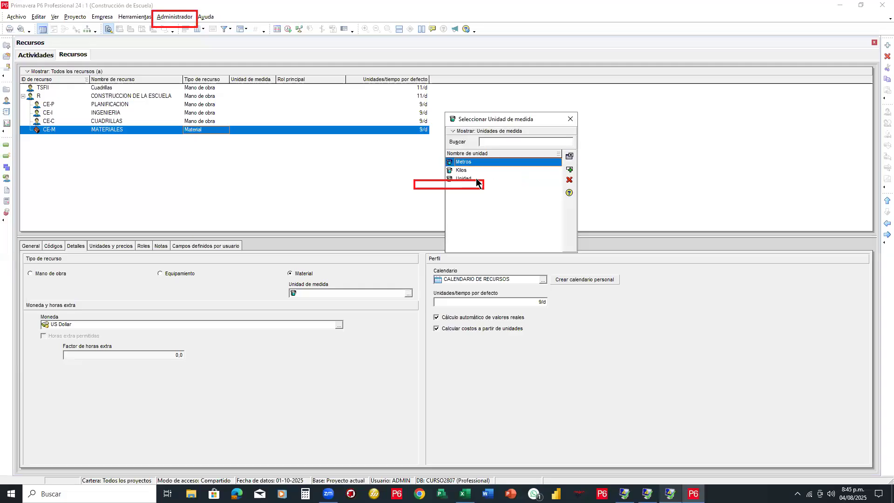
{"action": "left_click", "coordinate": [463, 178]}
{"action": "left_click", "coordinate": [569, 156]}
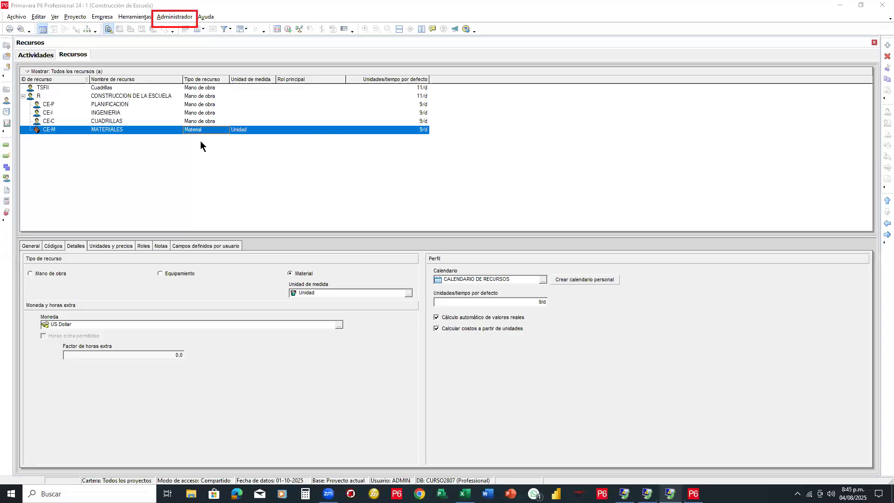
Step: Add a resource below MATERIALES at the same hierarchy level and set its type to Equipamiento
{"action": "right_click", "coordinate": [156, 130]}
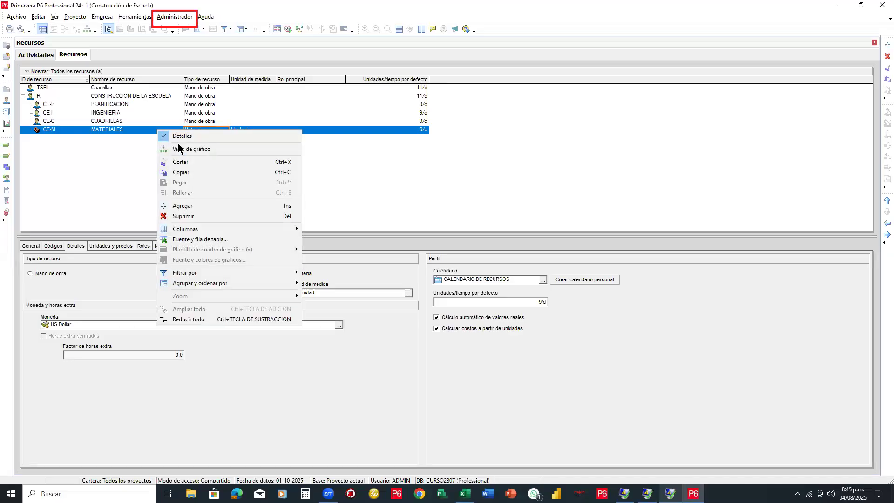
{"action": "left_click", "coordinate": [186, 205]}
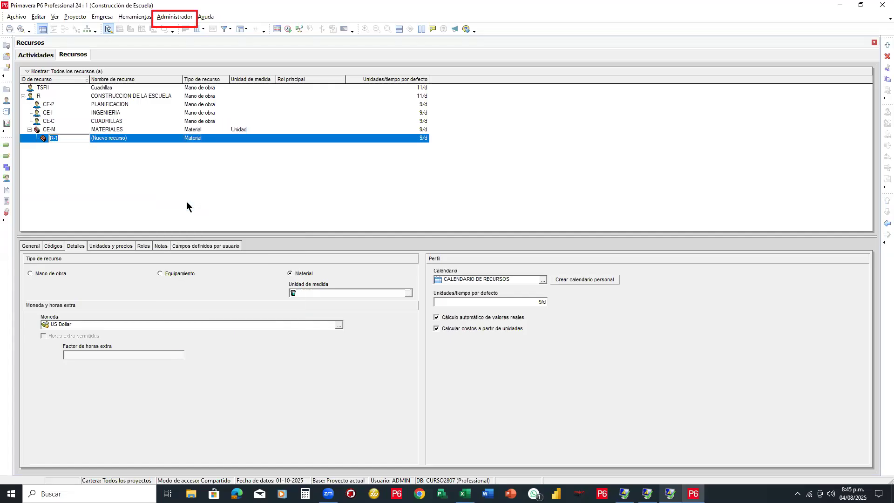
{"action": "left_click", "coordinate": [887, 223]}
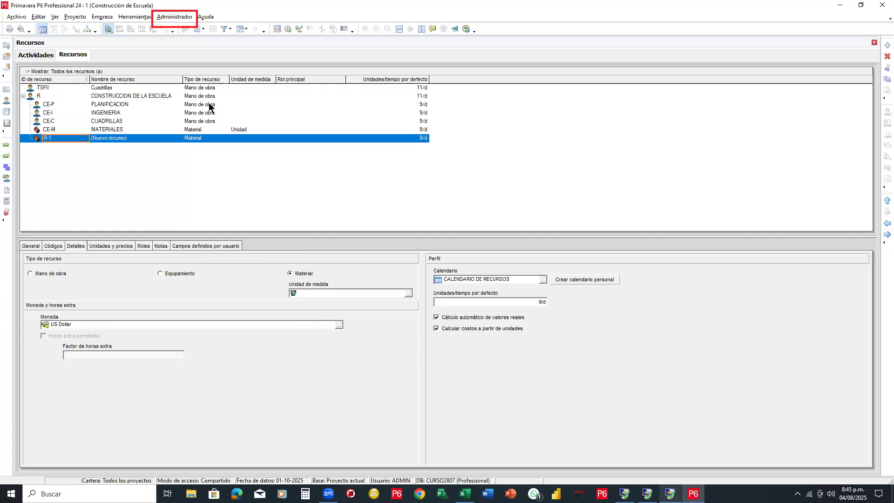
{"action": "left_click", "coordinate": [204, 137]}
{"action": "left_click", "coordinate": [205, 139]}
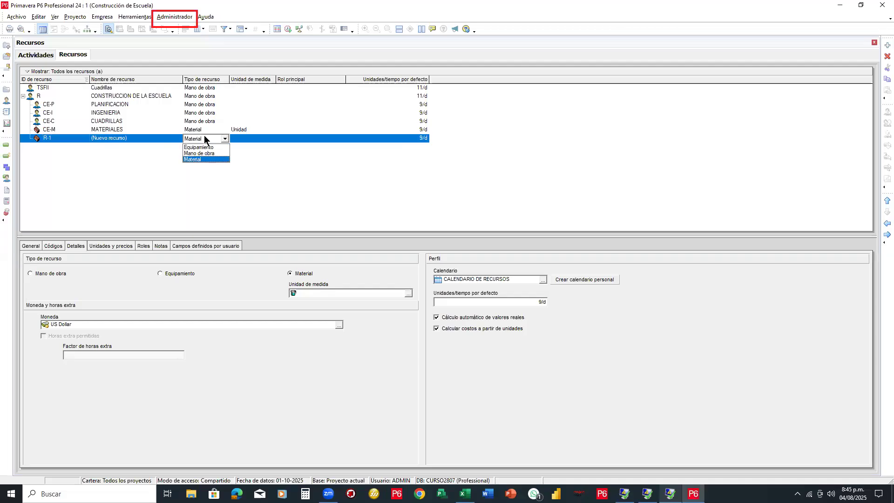
{"action": "left_click", "coordinate": [208, 149]}
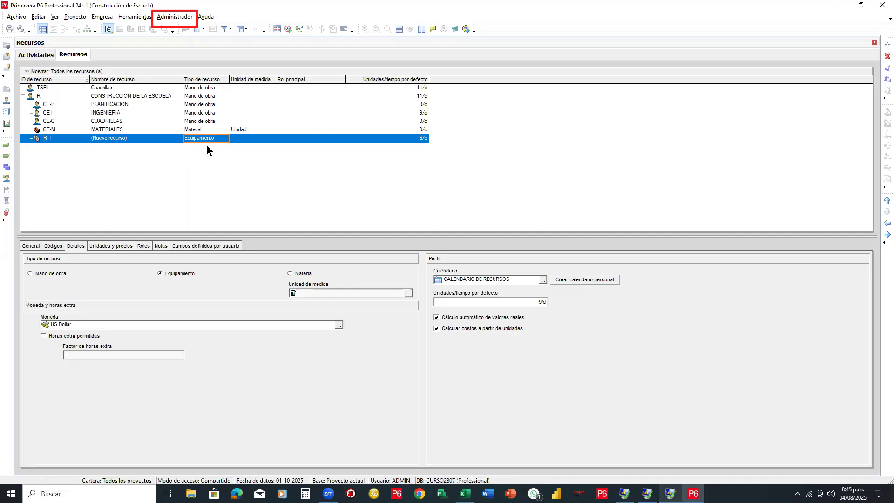
Step: Name the new equipment resource MAQUINARIA and set its resource ID to CE-Q
{"action": "double_click", "coordinate": [166, 138]}
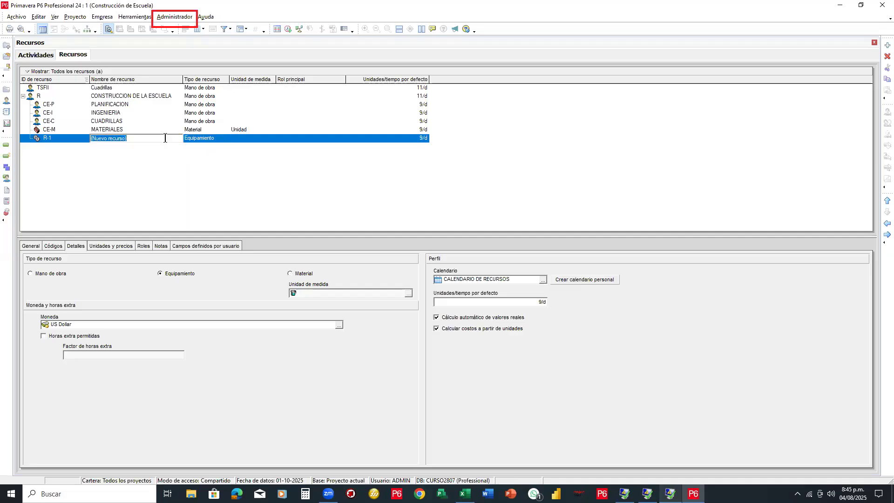
{"action": "type", "text": "MAQ"}
{"action": "key", "text": "Tab"}
{"action": "left_click", "coordinate": [165, 138]}
{"action": "type", "text": "UINARIA"}
{"action": "key", "text": "Return"}
{"action": "left_click", "coordinate": [78, 138]}
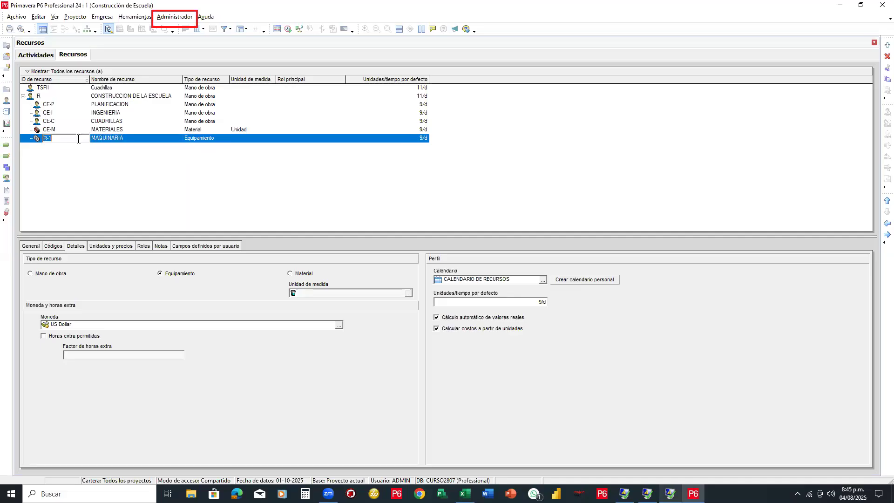
{"action": "type", "text": "CE-Q"}
{"action": "key", "text": "Return"}
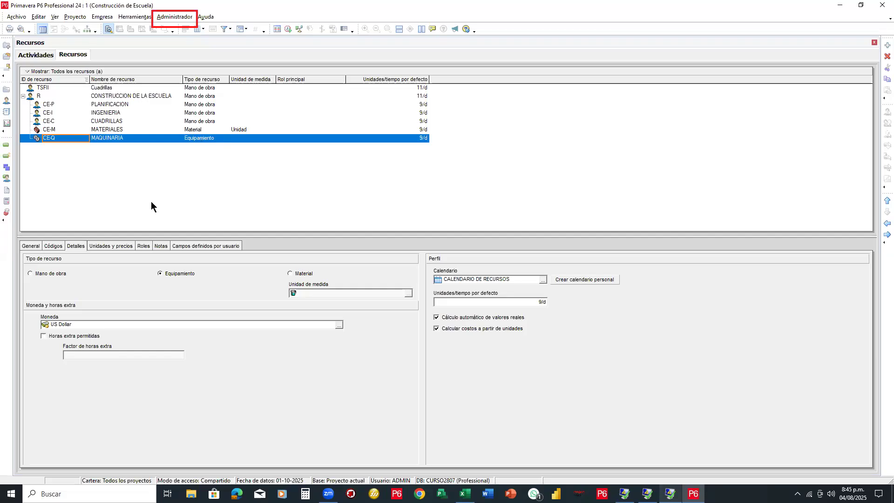
Step: Set the maximum units per time of MAQUINARIA to 90 per day
{"action": "left_click", "coordinate": [115, 243]}
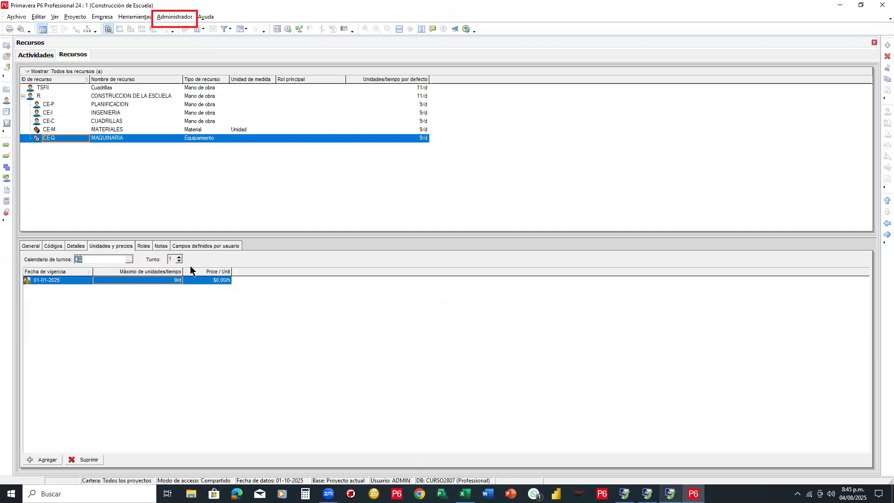
{"action": "left_click", "coordinate": [162, 283]}
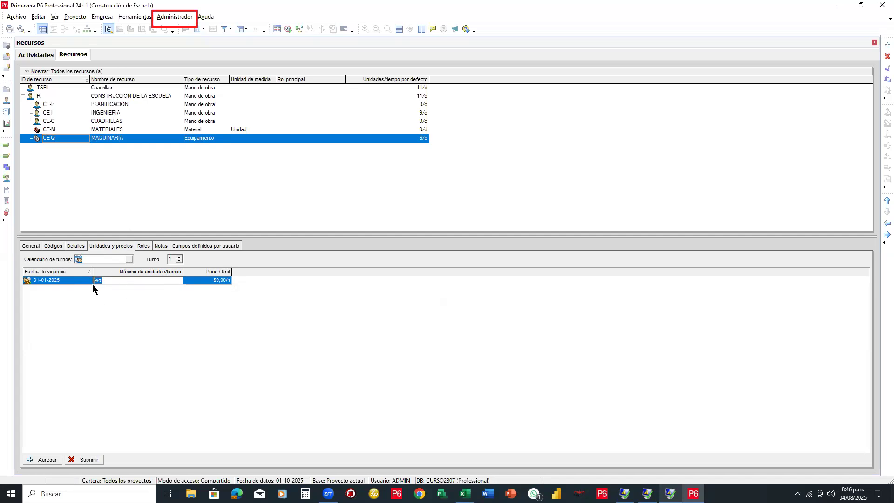
{"action": "left_click", "coordinate": [76, 247]}
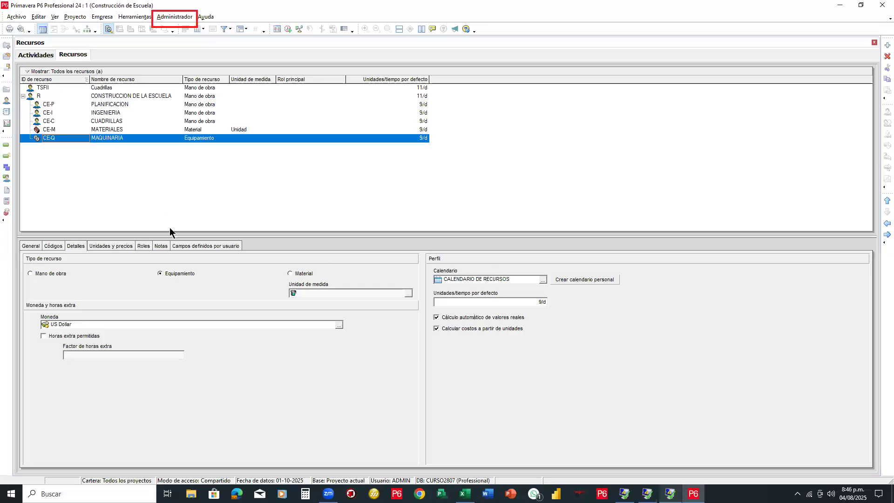
{"action": "left_click", "coordinate": [122, 246]}
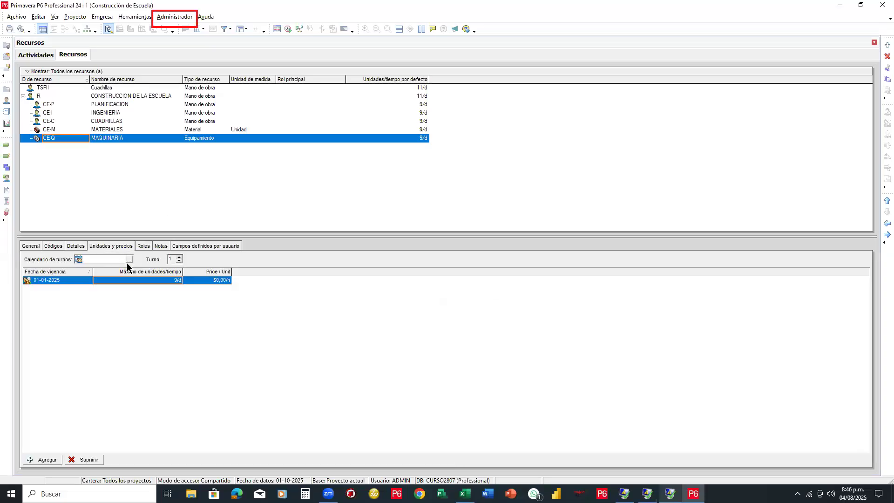
{"action": "left_click", "coordinate": [167, 281]}
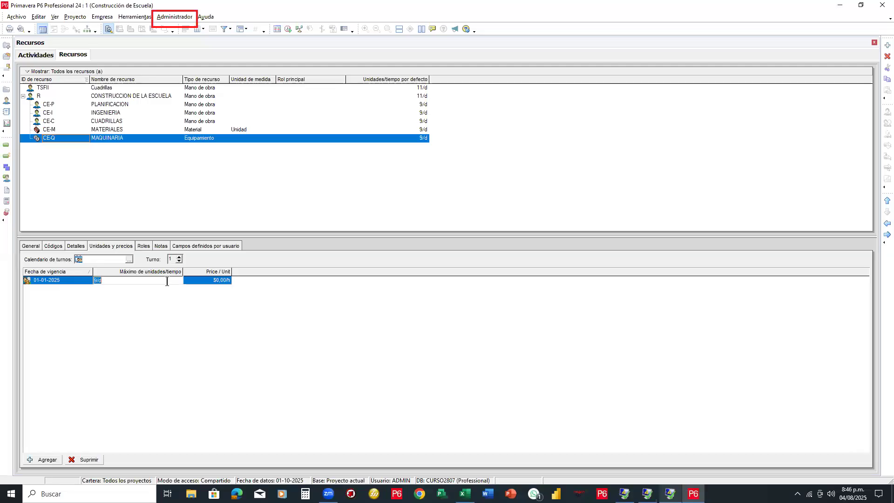
{"action": "type", "text": "90"}
{"action": "key", "text": "Return"}
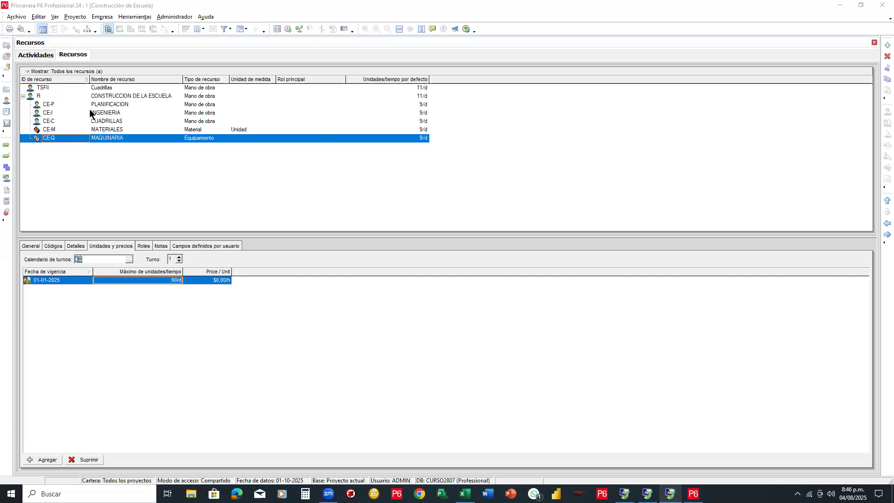
Step: Show the project activities with an enlarged details area and select the Contratación de personal activity under INSTALACION DE FAENAS
{"action": "left_click", "coordinate": [45, 55]}
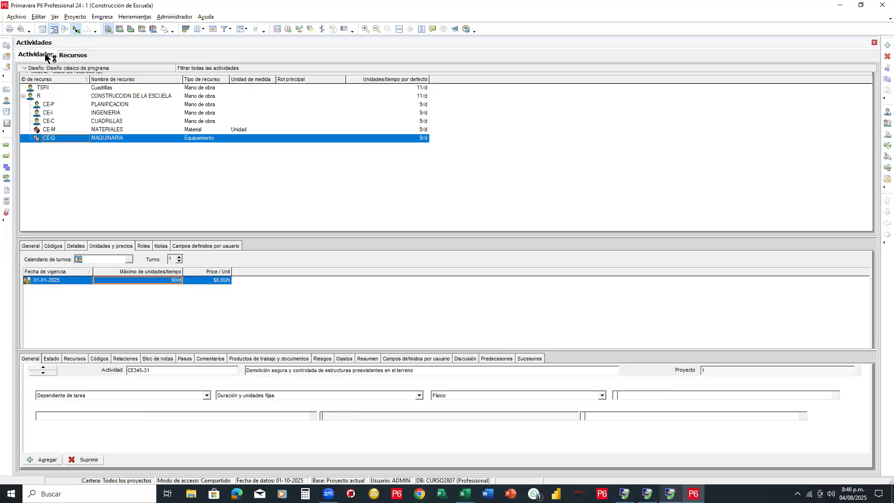
{"action": "left_click_drag", "start_coordinate": [471, 349], "coordinate": [459, 252]}
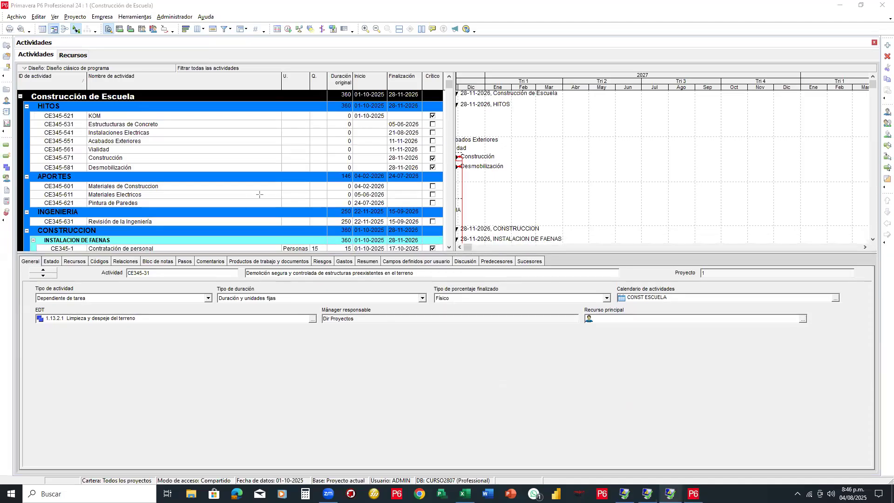
{"action": "mouse_move", "coordinate": [20, 250]}
{"action": "left_mouse_down"}
{"action": "mouse_move", "coordinate": [657, 439]}
{"action": "mouse_move", "coordinate": [879, 475]}
{"action": "left_mouse_up"}
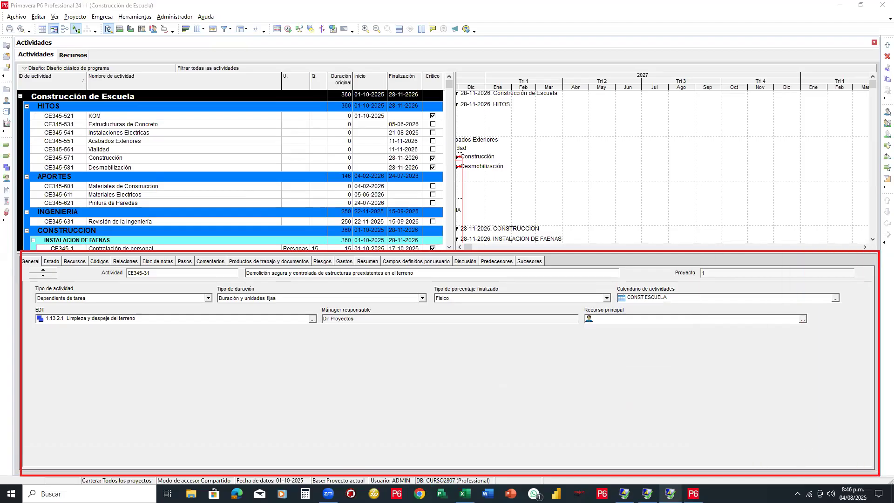
{"action": "left_click_drag", "start_coordinate": [14, 49], "coordinate": [59, 62]}
{"action": "scroll", "coordinate": [338, 179], "scroll_direction": "down", "scroll_amount": 3}
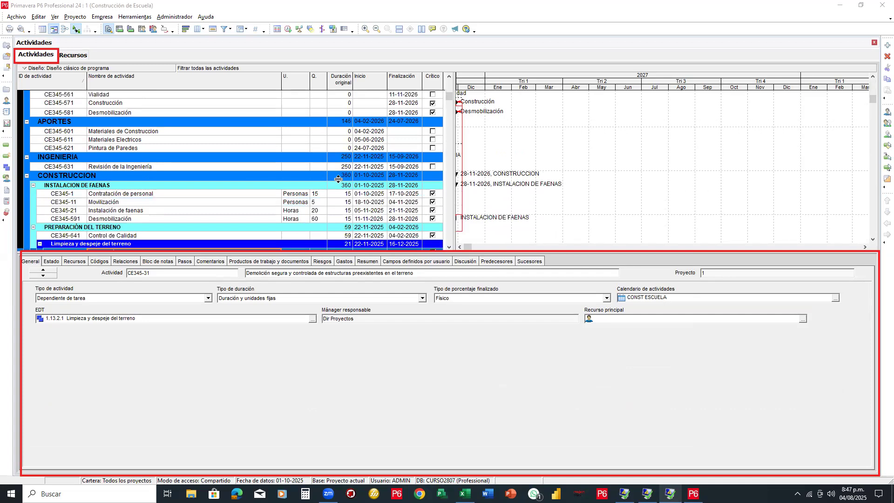
{"action": "scroll", "coordinate": [338, 180], "scroll_direction": "down", "scroll_amount": 1}
{"action": "left_click", "coordinate": [144, 176]}
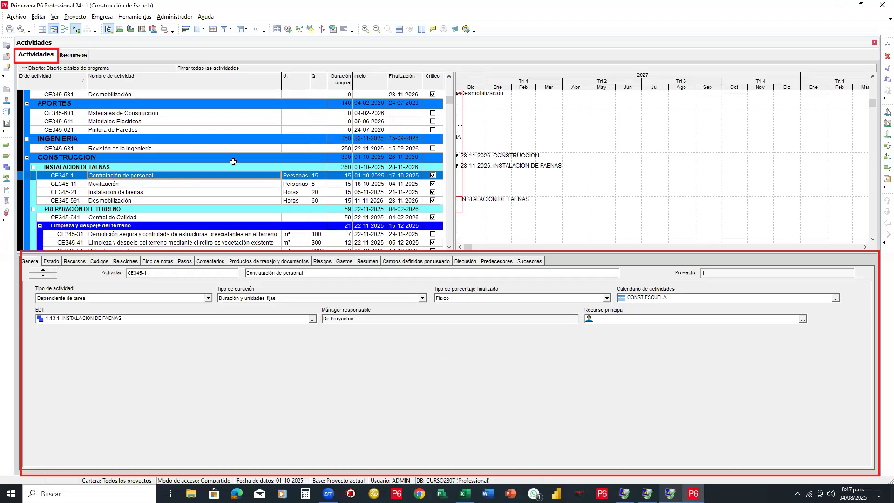
Step: Switch to the Excel budget, examine the Contratación de personal row and its Planificación hours, and return to Primavera P6
{"action": "key", "text": "alt+Tab"}
{"action": "left_click", "coordinate": [13, 156]}
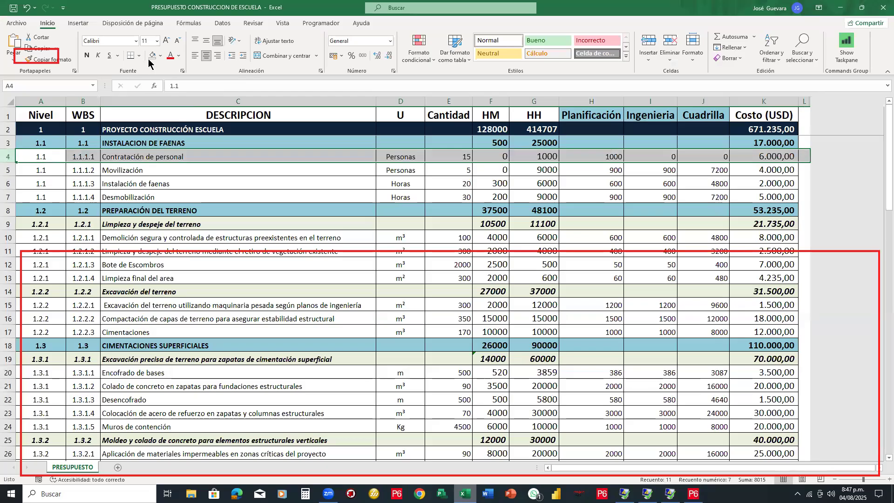
{"action": "left_click", "coordinate": [170, 154]}
{"action": "left_click_drag", "start_coordinate": [51, 158], "coordinate": [766, 160]}
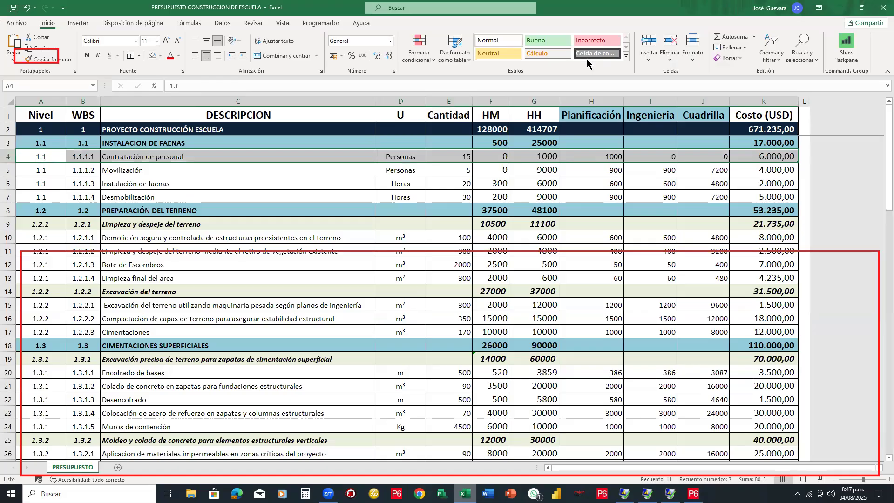
{"action": "key", "text": "alt+Tab"}
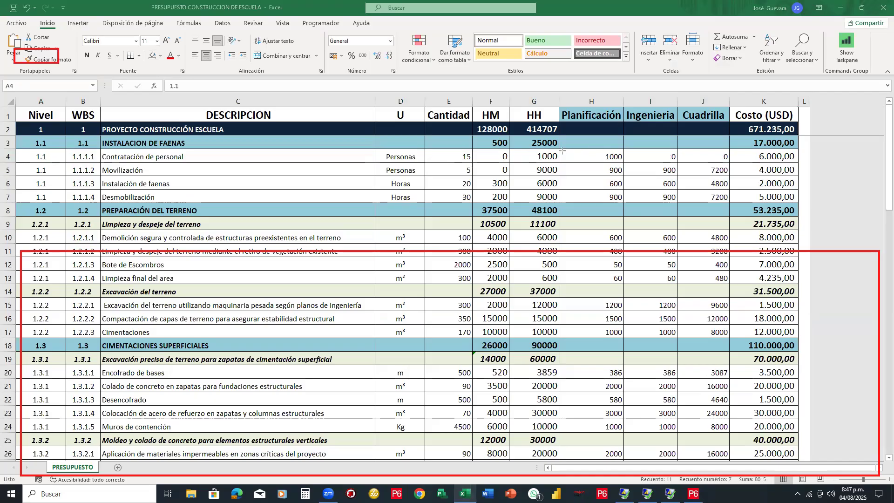
{"action": "mouse_move", "coordinate": [560, 149]}
{"action": "left_mouse_down"}
{"action": "mouse_move", "coordinate": [598, 168]}
{"action": "mouse_move", "coordinate": [625, 164]}
{"action": "left_mouse_up"}
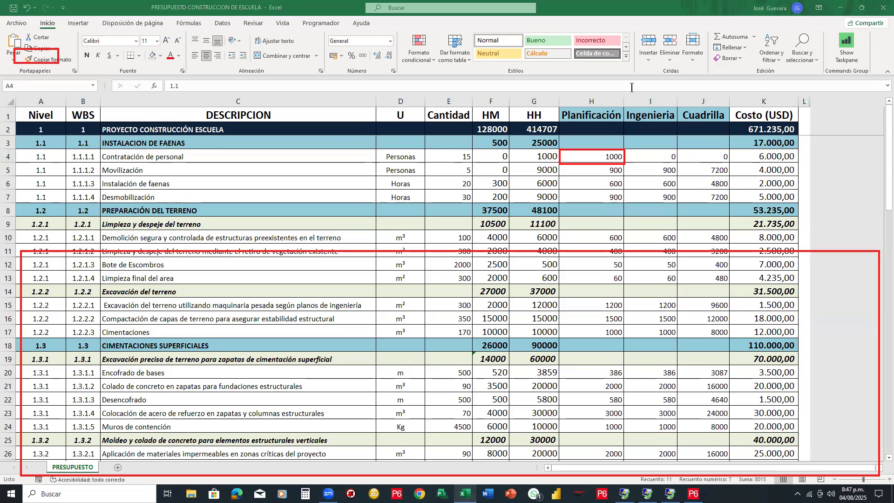
{"action": "mouse_move", "coordinate": [614, 141]}
{"action": "left_mouse_down"}
{"action": "mouse_move", "coordinate": [590, 269]}
{"action": "mouse_move", "coordinate": [558, 268]}
{"action": "left_mouse_up"}
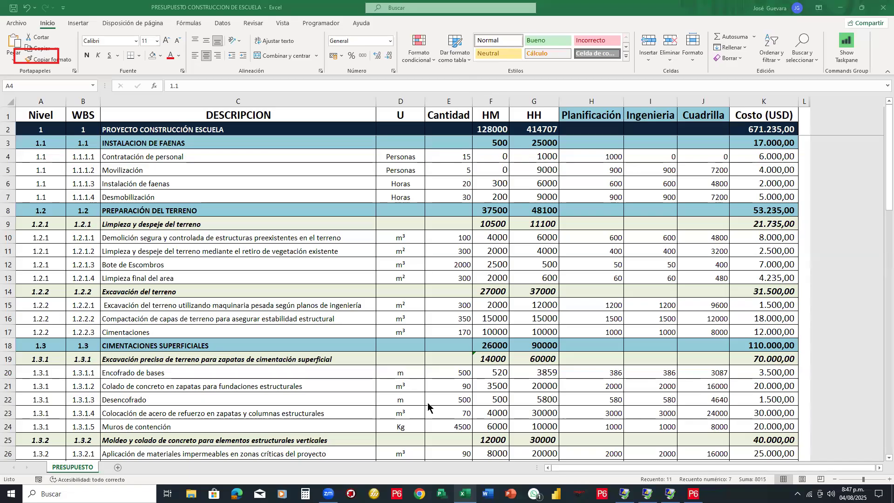
{"action": "left_click", "coordinate": [302, 142]}
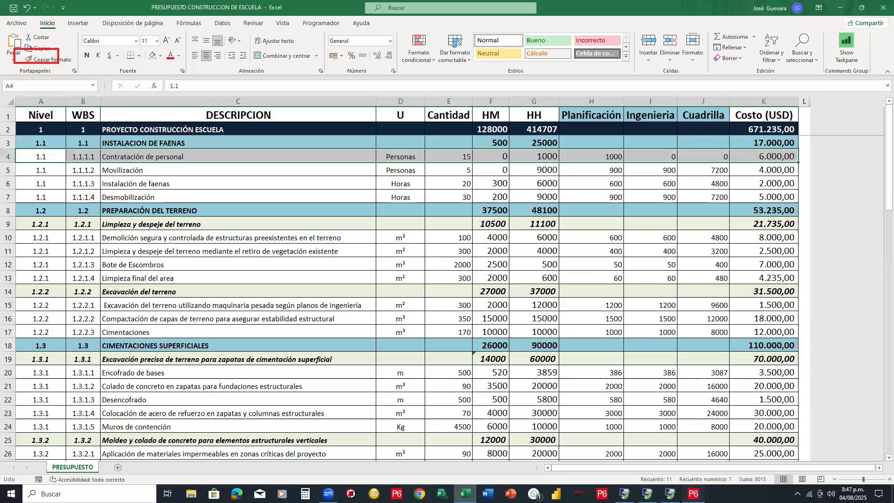
{"action": "left_click", "coordinate": [693, 494]}
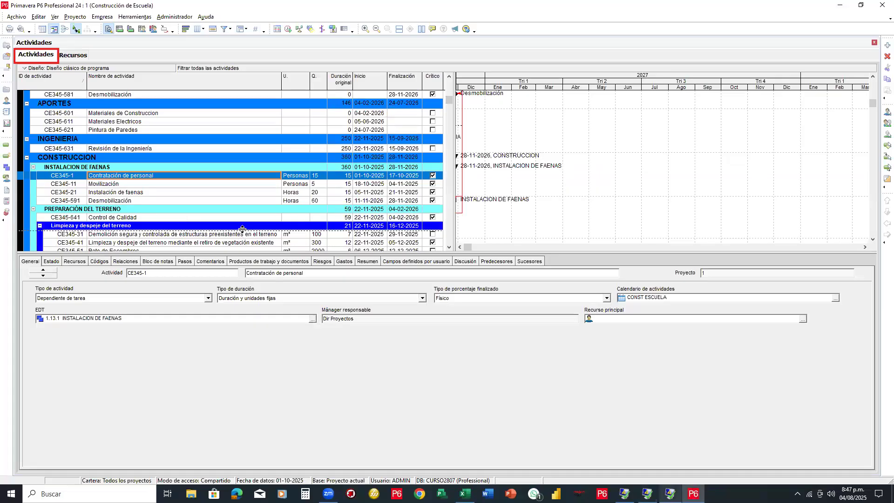
Step: Show the resource assignments of the Contratación de personal activity in the activity details
{"action": "scroll", "coordinate": [259, 124], "scroll_direction": "down", "scroll_amount": 1}
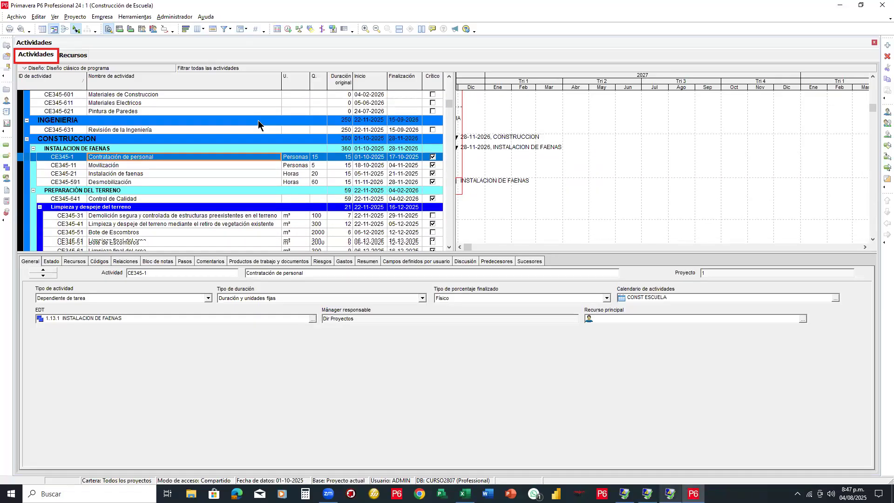
{"action": "scroll", "coordinate": [164, 81], "scroll_direction": "down", "scroll_amount": 2}
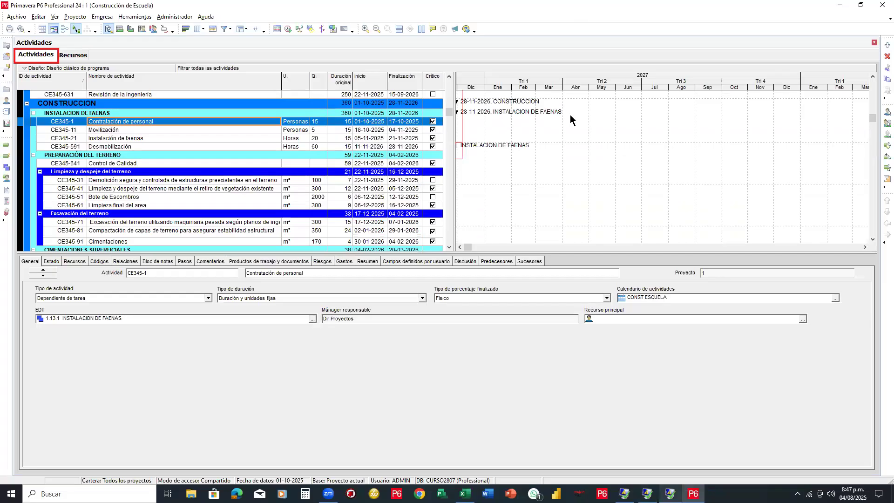
{"action": "left_click", "coordinate": [34, 112]}
{"action": "mouse_move", "coordinate": [35, 116]}
{"action": "left_mouse_down"}
{"action": "mouse_move", "coordinate": [370, 138]}
{"action": "mouse_move", "coordinate": [441, 126]}
{"action": "left_mouse_up"}
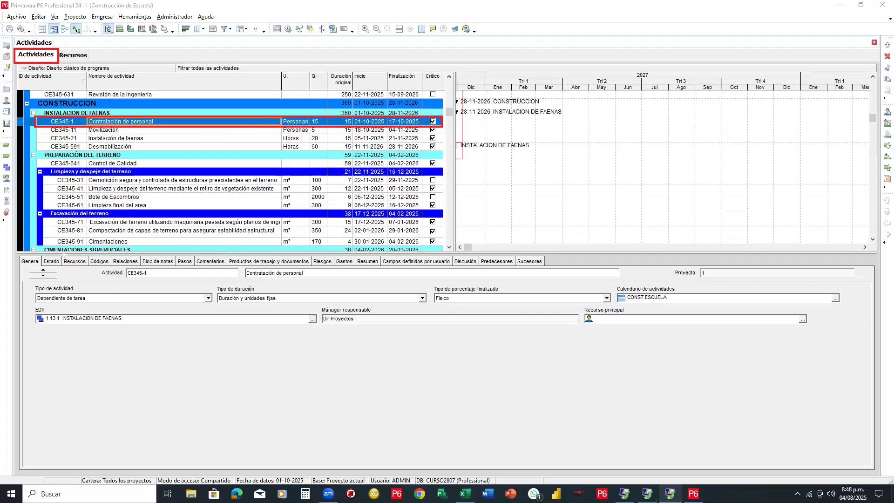
{"action": "left_click_drag", "start_coordinate": [61, 255], "coordinate": [90, 268]}
{"action": "left_click_drag", "start_coordinate": [138, 125], "coordinate": [76, 255]}
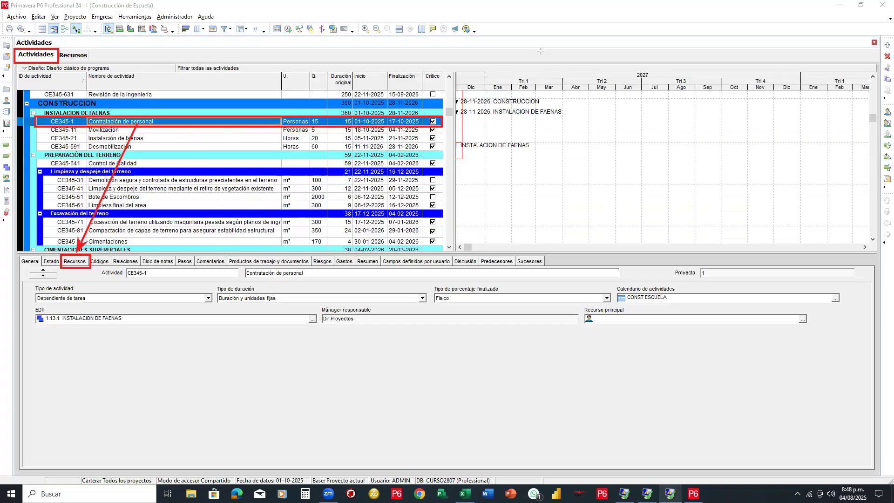
{"action": "left_click", "coordinate": [78, 263]}
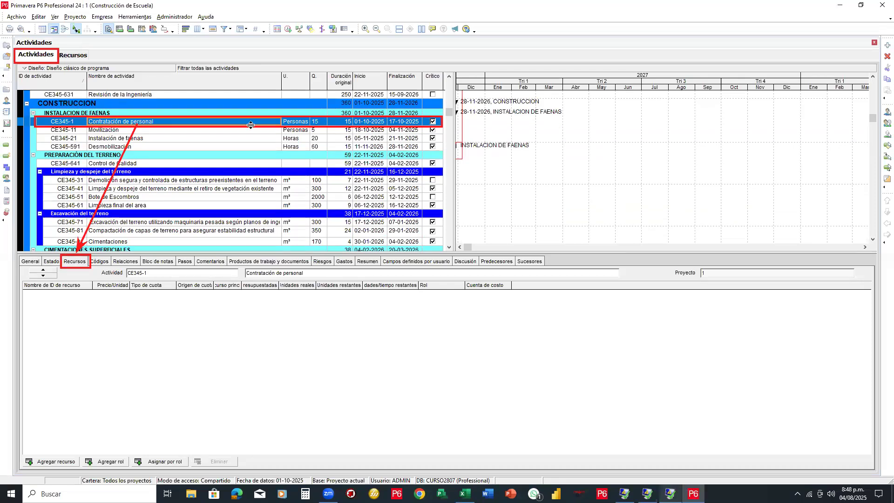
{"action": "left_click_drag", "start_coordinate": [245, 268], "coordinate": [338, 278]}
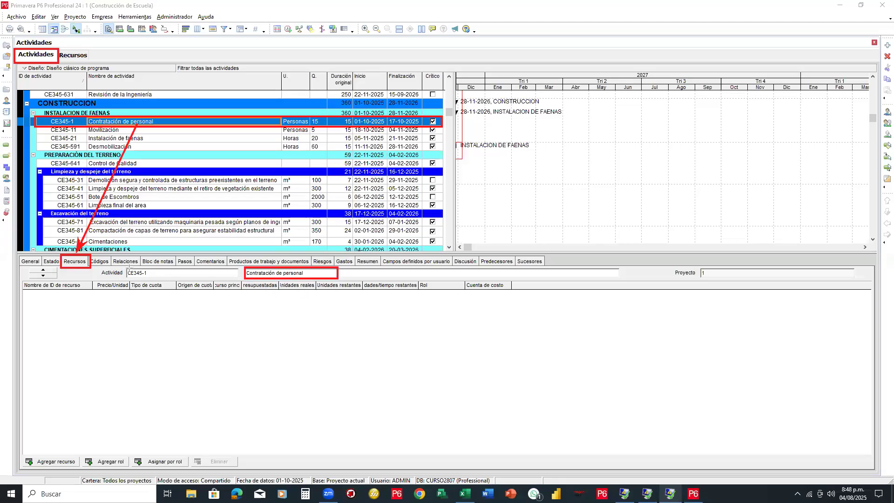
{"action": "left_click_drag", "start_coordinate": [127, 268], "coordinate": [238, 278]}
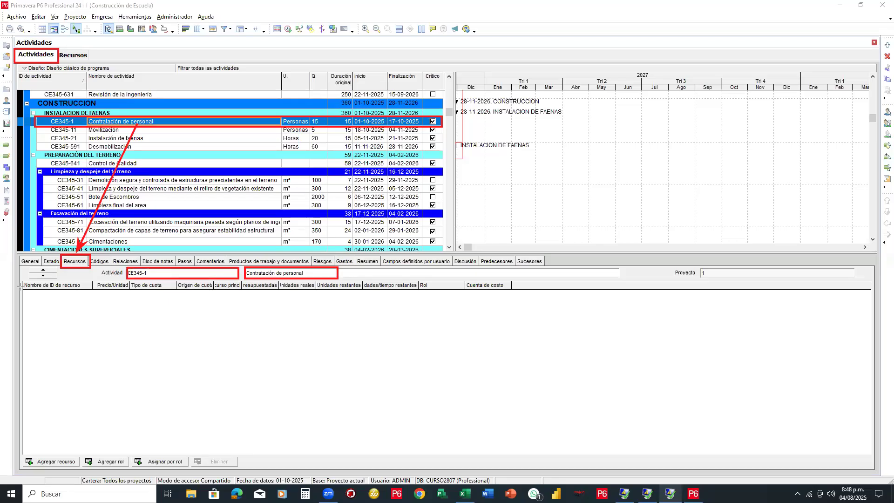
{"action": "mouse_move", "coordinate": [24, 279]}
{"action": "left_mouse_down"}
{"action": "mouse_move", "coordinate": [466, 423]}
{"action": "mouse_move", "coordinate": [846, 451]}
{"action": "mouse_move", "coordinate": [872, 466]}
{"action": "left_mouse_up"}
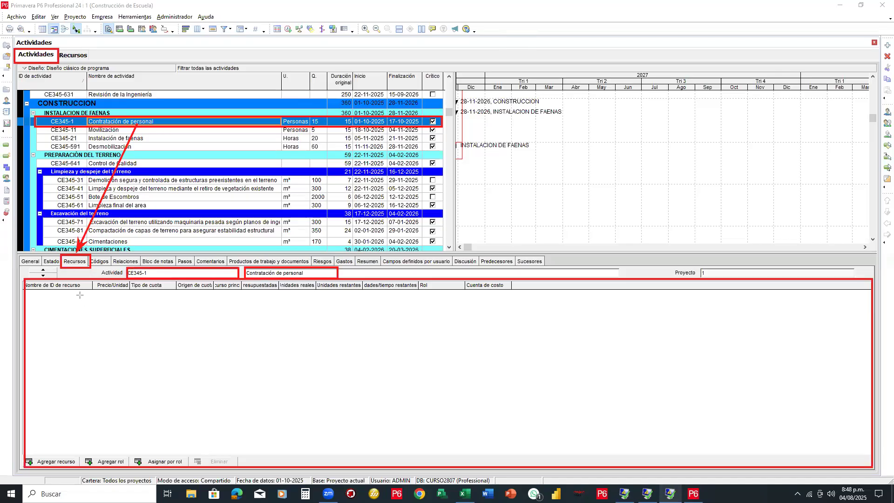
{"action": "mouse_move", "coordinate": [81, 268]}
{"action": "left_mouse_down"}
{"action": "mouse_move", "coordinate": [63, 461]}
{"action": "mouse_move", "coordinate": [218, 460]}
{"action": "left_mouse_up"}
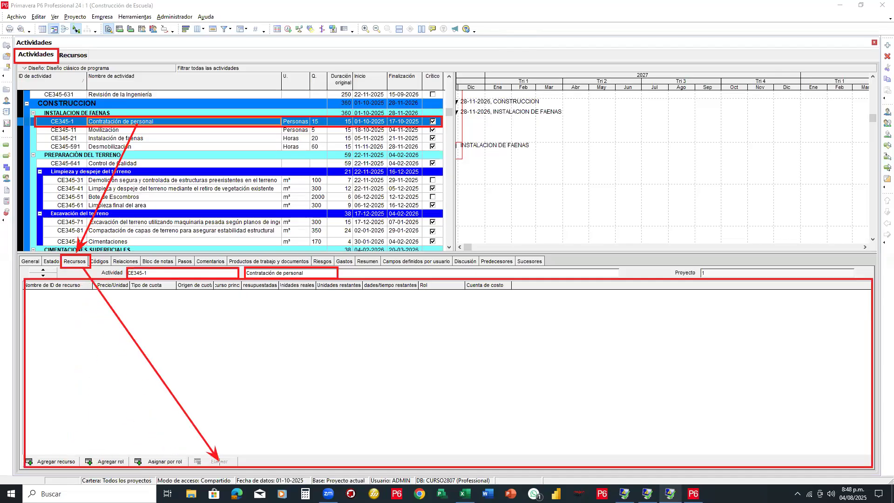
{"action": "left_click_drag", "start_coordinate": [135, 465], "coordinate": [60, 462]}
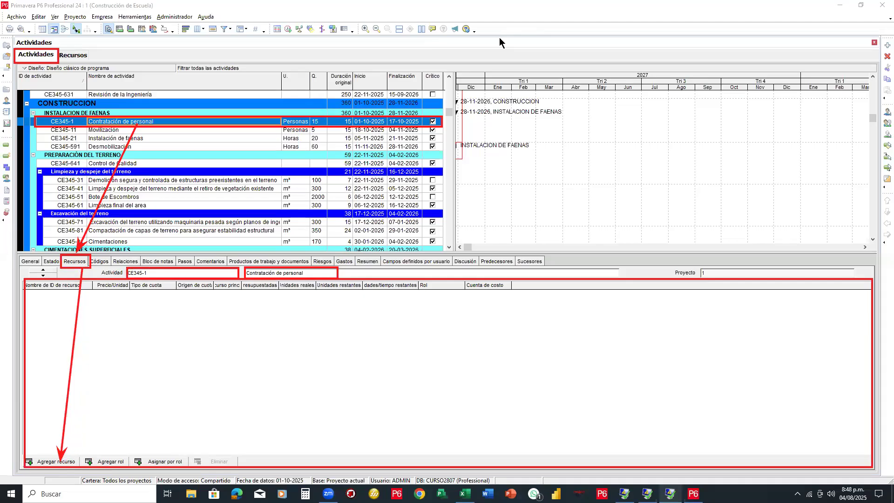
Step: Open the resource assignment list for the activity, enlarge it to show the resource type and unit of measure columns, and close it
{"action": "left_click", "coordinate": [60, 463]}
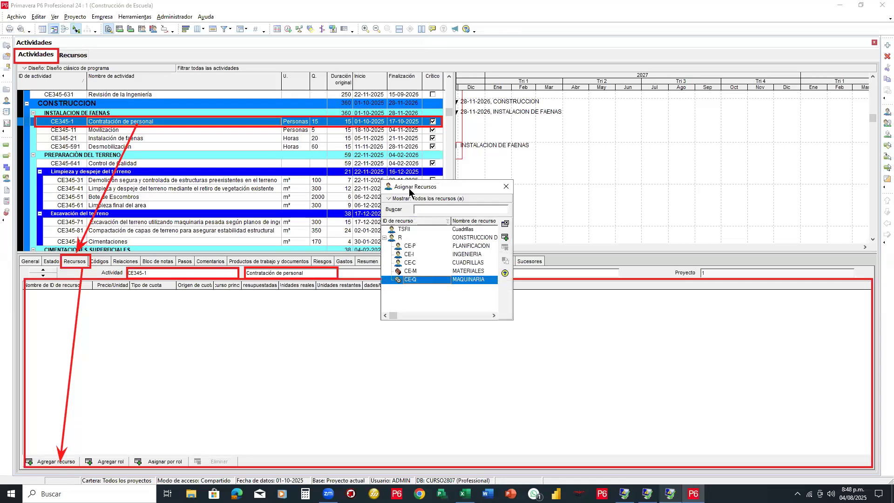
{"action": "left_click_drag", "start_coordinate": [409, 188], "coordinate": [382, 73]}
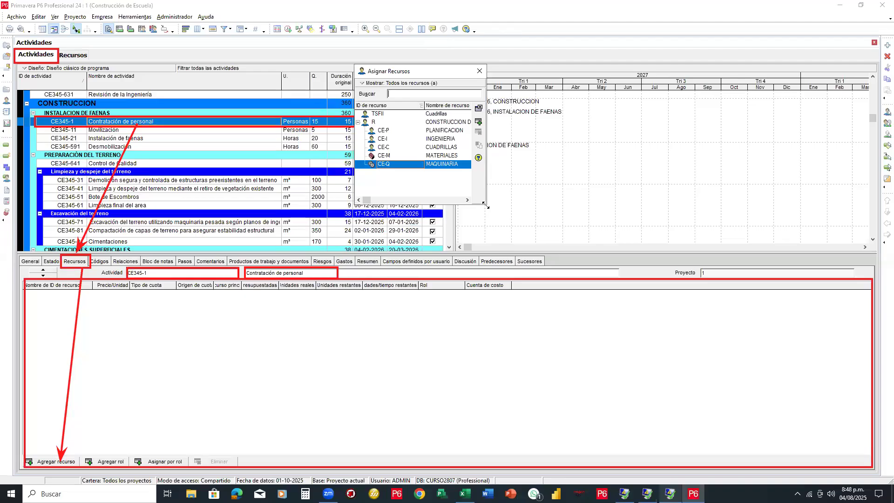
{"action": "left_click_drag", "start_coordinate": [484, 204], "coordinate": [629, 278]}
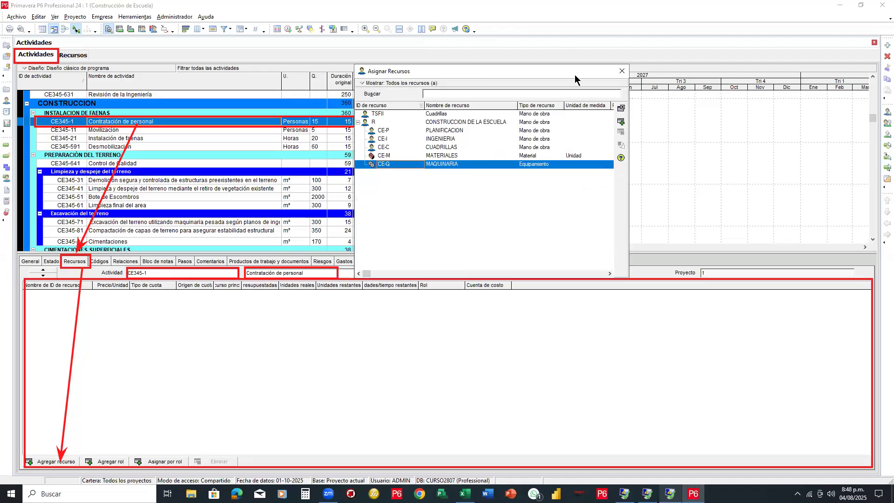
{"action": "left_click", "coordinate": [622, 71]}
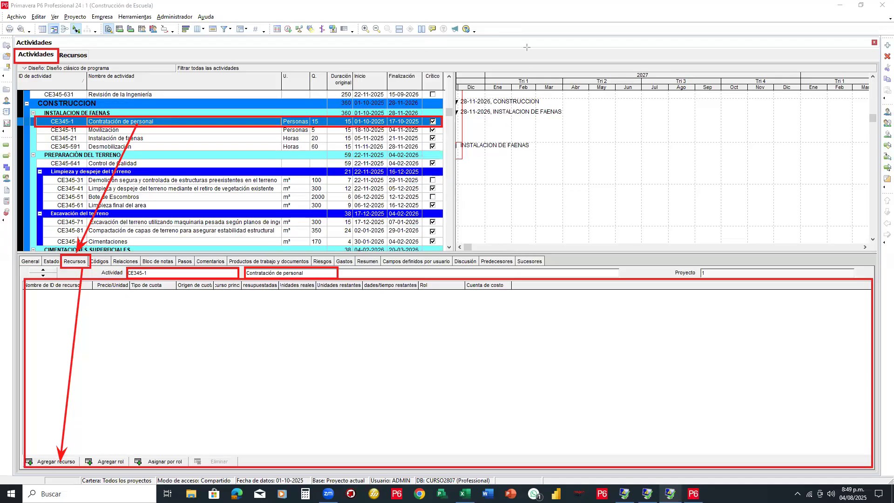
Step: Assign the CE-P PLANIFICACION resource under CONSTRUCCION DE LA ESCUELA to Contratación de personal and widen the activity table area
{"action": "left_click", "coordinate": [56, 461]}
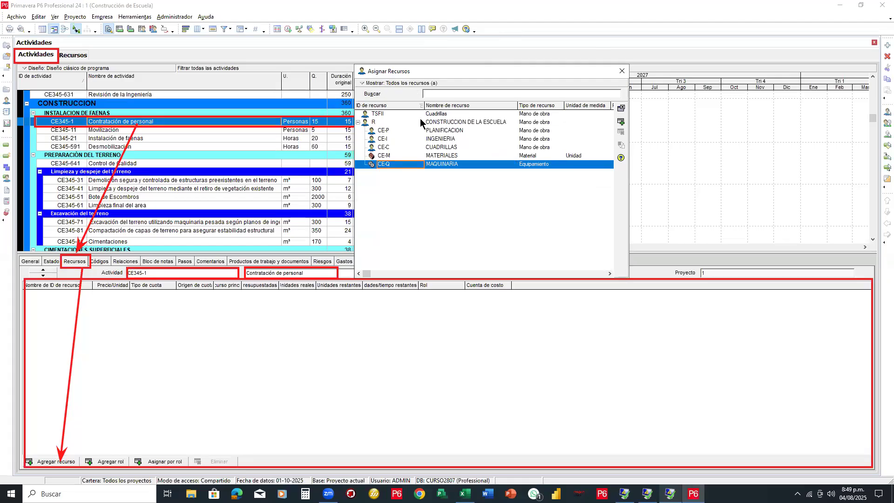
{"action": "left_click", "coordinate": [451, 124]}
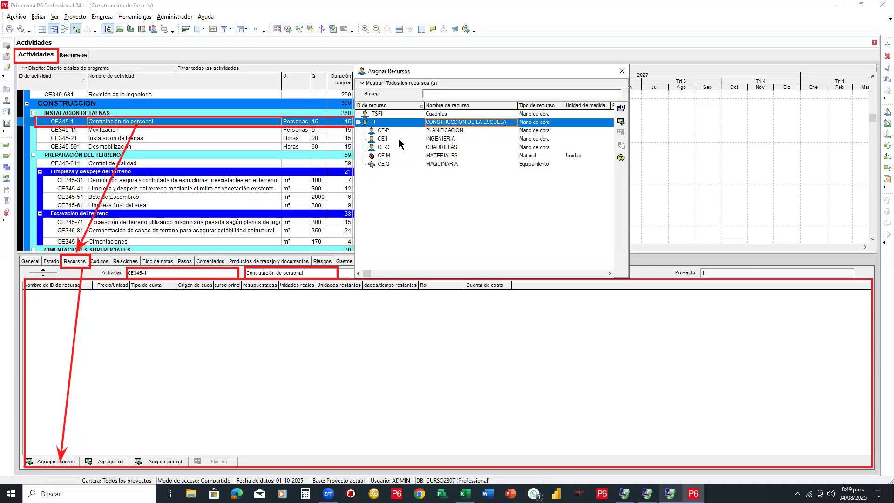
{"action": "left_click", "coordinate": [386, 133]}
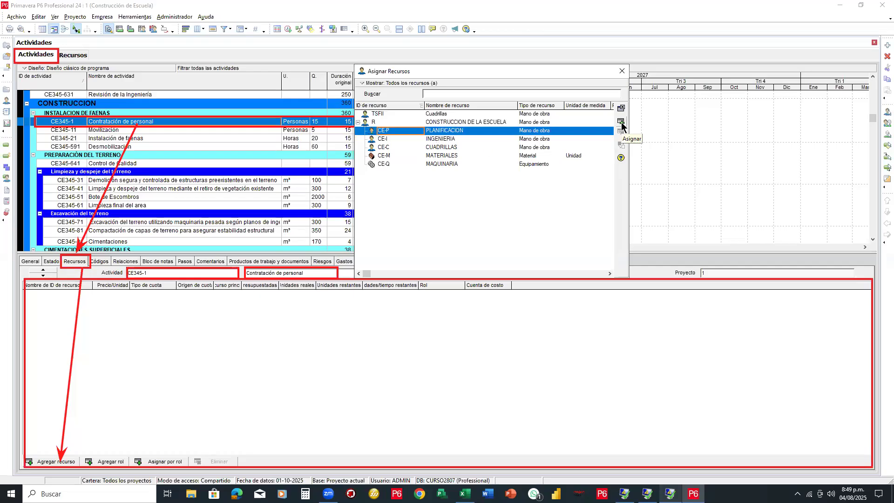
{"action": "left_click", "coordinate": [622, 126]}
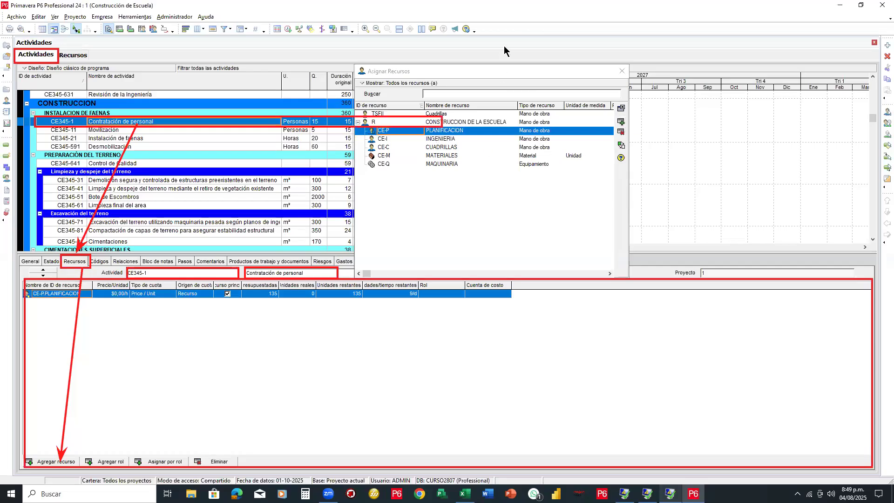
{"action": "left_click", "coordinate": [620, 71]}
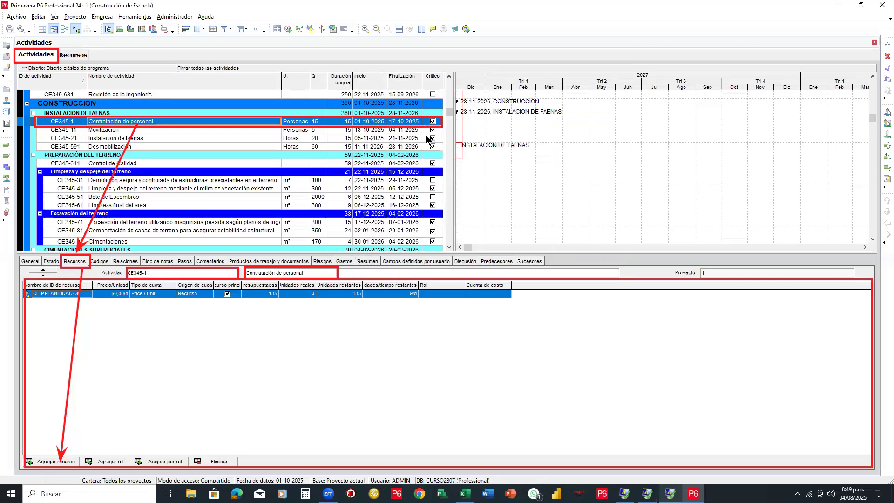
{"action": "left_click_drag", "start_coordinate": [455, 139], "coordinate": [592, 142]}
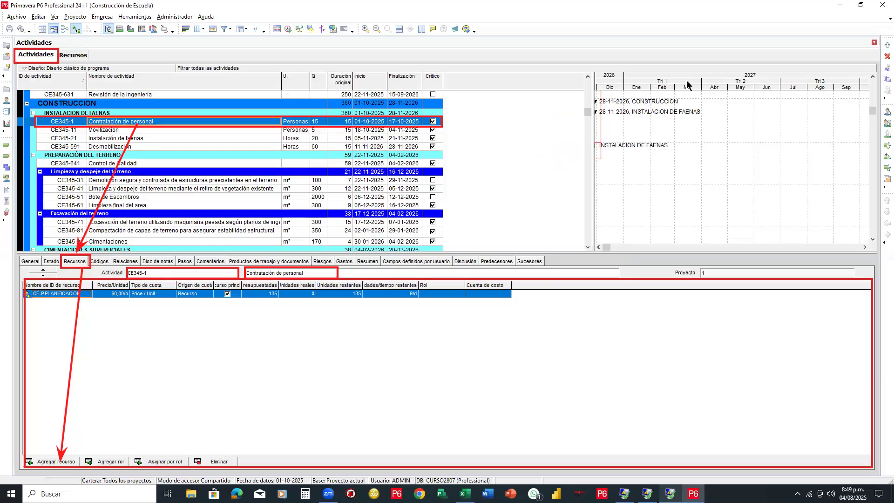
{"action": "left_click", "coordinate": [498, 76]}
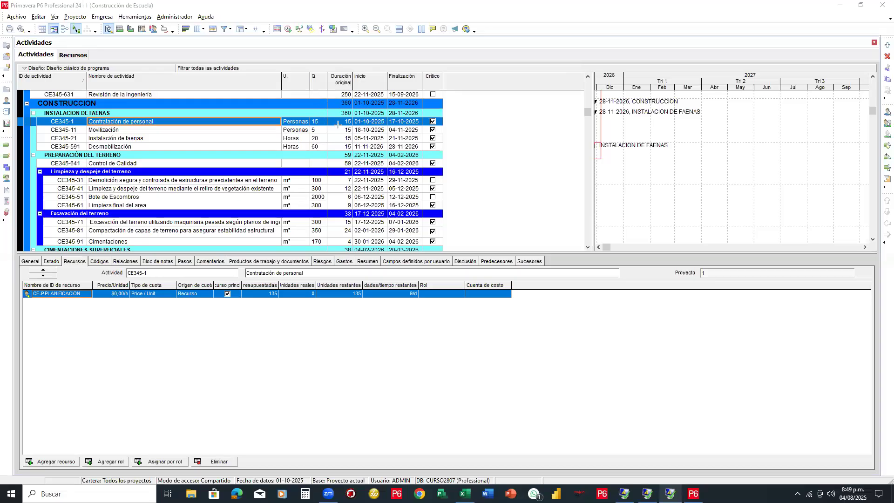
Step: Compare the activity's original duration with the Contratación de personal Planificación hours in the Excel budget, and return to Primavera P6
{"action": "left_click_drag", "start_coordinate": [325, 116], "coordinate": [354, 127]}
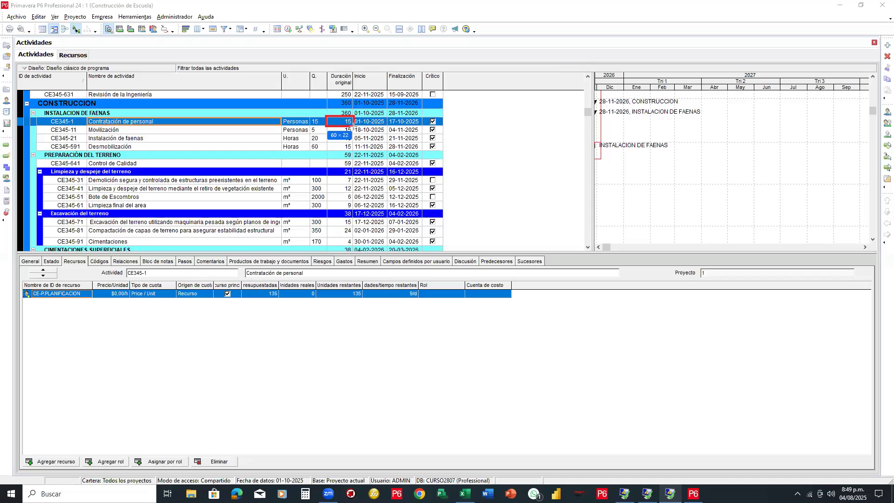
{"action": "left_click_drag", "start_coordinate": [354, 126], "coordinate": [354, 127]}
{"action": "key", "text": "alt+Tab"}
{"action": "key", "text": "Right"}
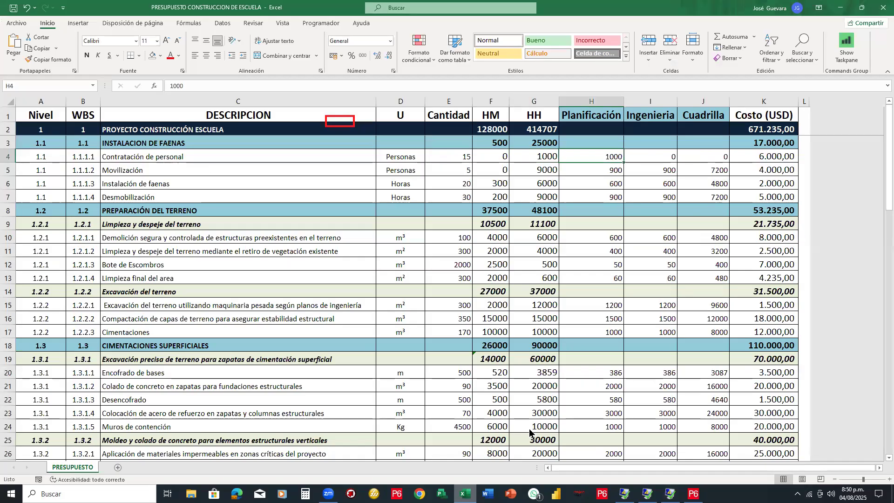
{"action": "key", "text": "alt+Tab"}
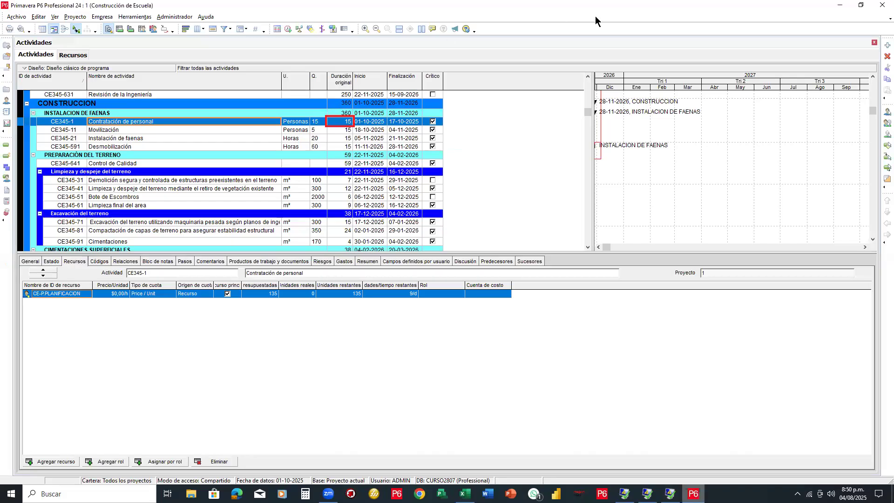
Step: Widen the Unidades presupuestadas column in the activity's resource assignments to show its full heading
{"action": "left_click", "coordinate": [263, 238]}
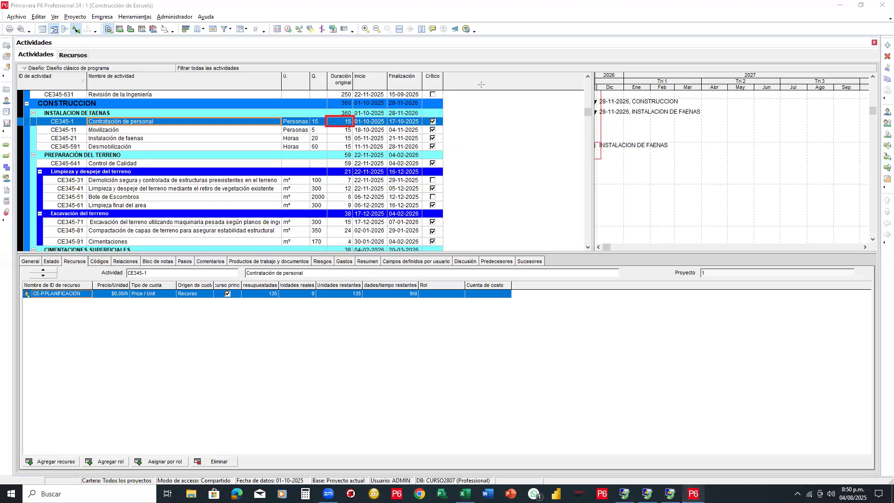
{"action": "left_click", "coordinate": [506, 53]}
{"action": "left_click_drag", "start_coordinate": [279, 285], "coordinate": [347, 285]}
{"action": "left_click_drag", "start_coordinate": [292, 286], "coordinate": [339, 285]}
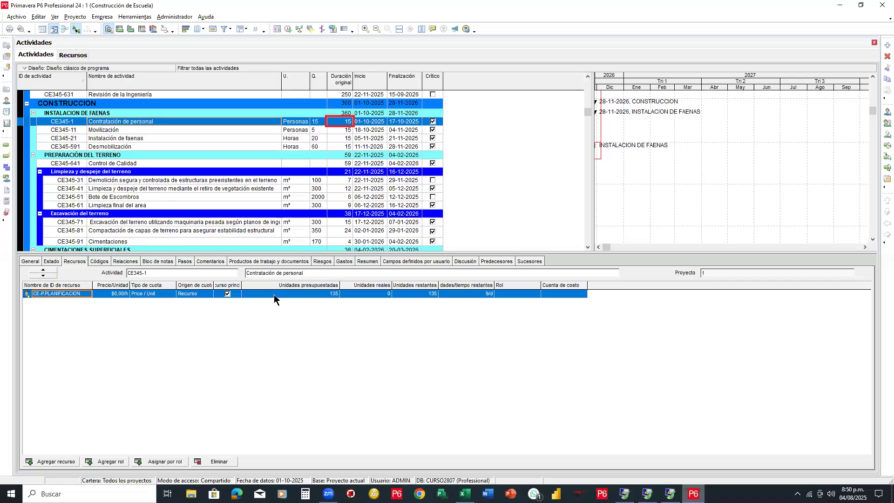
{"action": "left_click", "coordinate": [335, 294]}
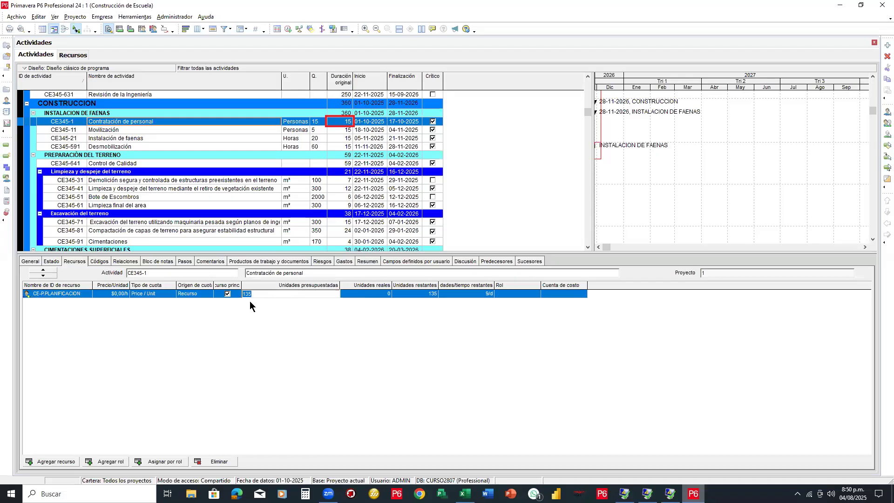
{"action": "key", "text": "Escape"}
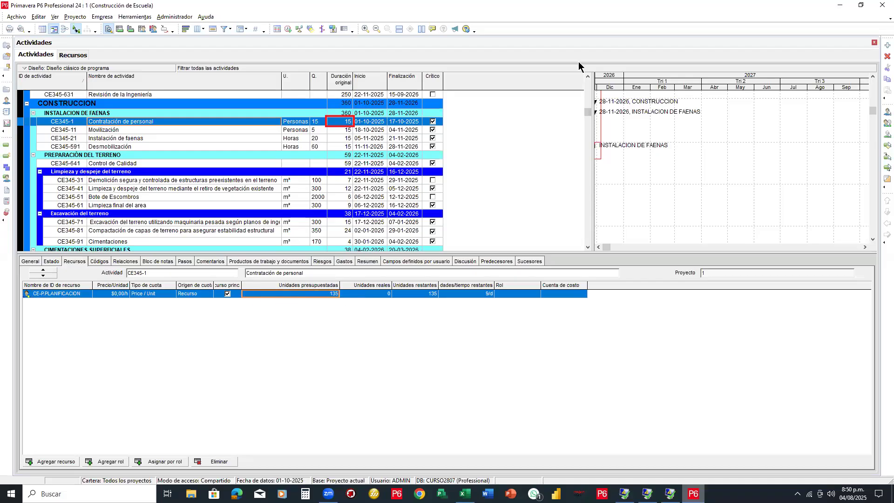
{"action": "left_click", "coordinate": [523, 73]}
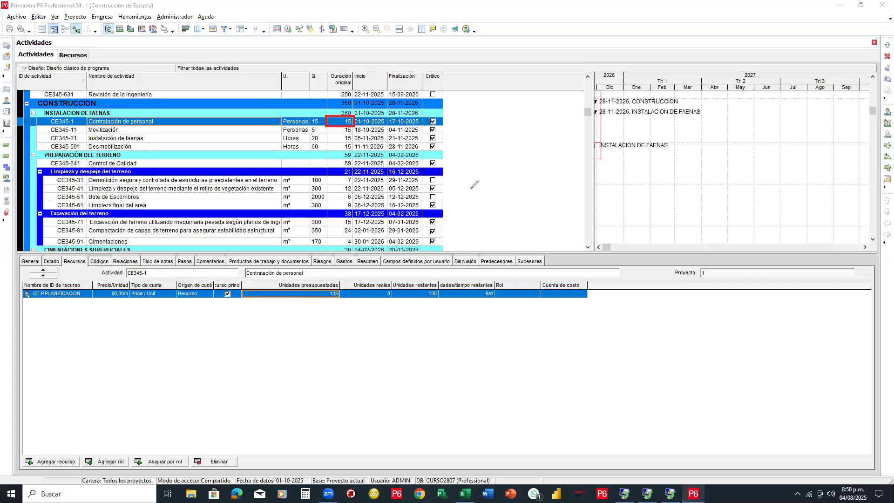
{"action": "left_click_drag", "start_coordinate": [471, 190], "coordinate": [490, 199]}
{"action": "left_click_drag", "start_coordinate": [507, 162], "coordinate": [510, 196]}
{"action": "mouse_move", "coordinate": [487, 171]}
{"action": "left_mouse_down"}
{"action": "mouse_move", "coordinate": [508, 194]}
{"action": "mouse_move", "coordinate": [573, 160]}
{"action": "mouse_move", "coordinate": [557, 174]}
{"action": "mouse_move", "coordinate": [563, 185]}
{"action": "mouse_move", "coordinate": [612, 165]}
{"action": "left_mouse_up"}
{"action": "mouse_move", "coordinate": [594, 180]}
{"action": "left_mouse_down"}
{"action": "mouse_move", "coordinate": [622, 183]}
{"action": "mouse_move", "coordinate": [641, 172]}
{"action": "mouse_move", "coordinate": [644, 187]}
{"action": "left_mouse_up"}
{"action": "mouse_move", "coordinate": [665, 156]}
{"action": "left_mouse_down"}
{"action": "mouse_move", "coordinate": [653, 164]}
{"action": "mouse_move", "coordinate": [650, 189]}
{"action": "left_mouse_up"}
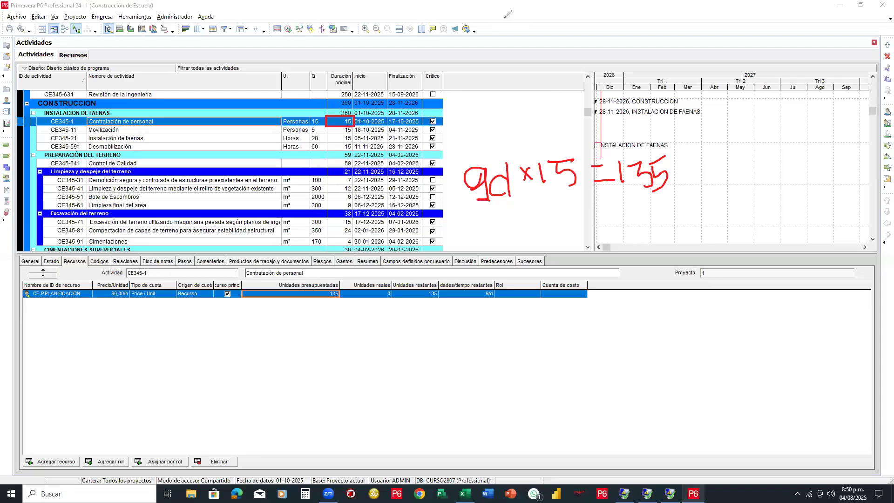
{"action": "left_click", "coordinate": [643, 50]}
{"action": "mouse_move", "coordinate": [677, 174]}
{"action": "left_mouse_down"}
{"action": "mouse_move", "coordinate": [553, 167]}
{"action": "mouse_move", "coordinate": [639, 151]}
{"action": "mouse_move", "coordinate": [638, 168]}
{"action": "mouse_move", "coordinate": [657, 160]}
{"action": "mouse_move", "coordinate": [604, 180]}
{"action": "mouse_move", "coordinate": [561, 158]}
{"action": "mouse_move", "coordinate": [488, 178]}
{"action": "mouse_move", "coordinate": [487, 199]}
{"action": "left_mouse_up"}
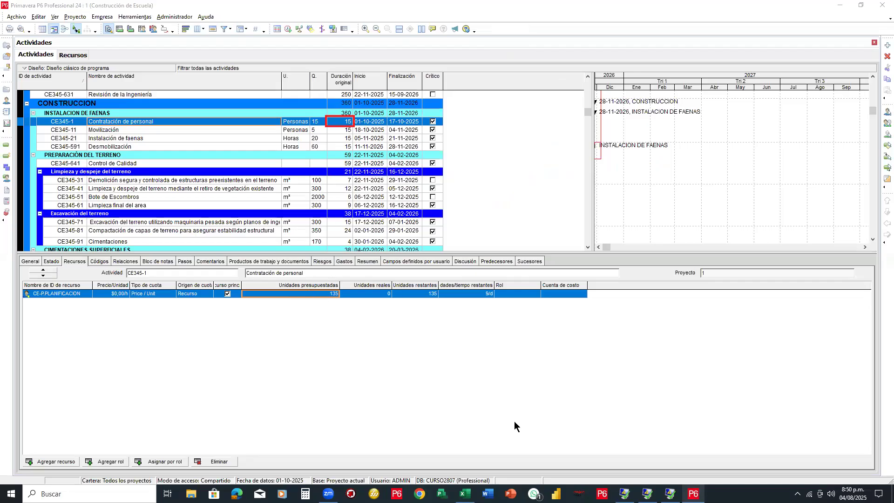
Step: Check the Planificación hours for Contratación de personal in the Excel budget and set the CE-P.PLANIFICACION budgeted units to 1000 in Primavera P6
{"action": "key", "text": "alt+Tab"}
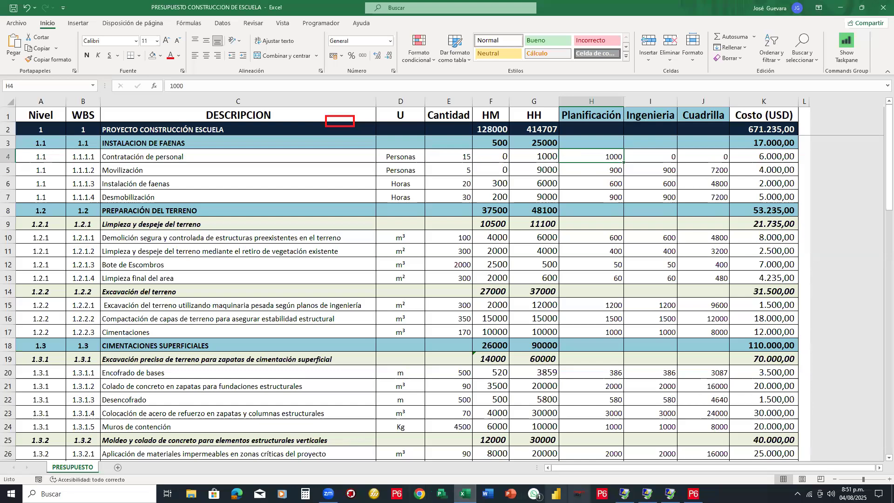
{"action": "key", "text": "alt+Tab"}
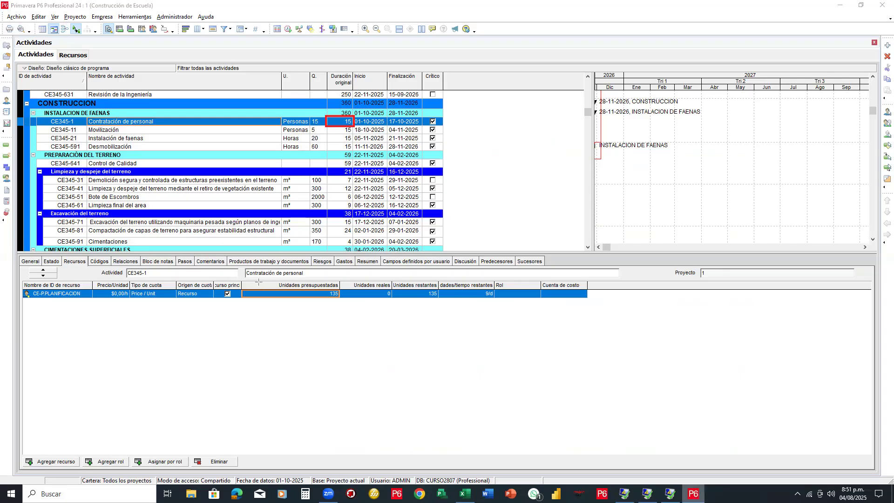
{"action": "left_click_drag", "start_coordinate": [242, 282], "coordinate": [343, 384]}
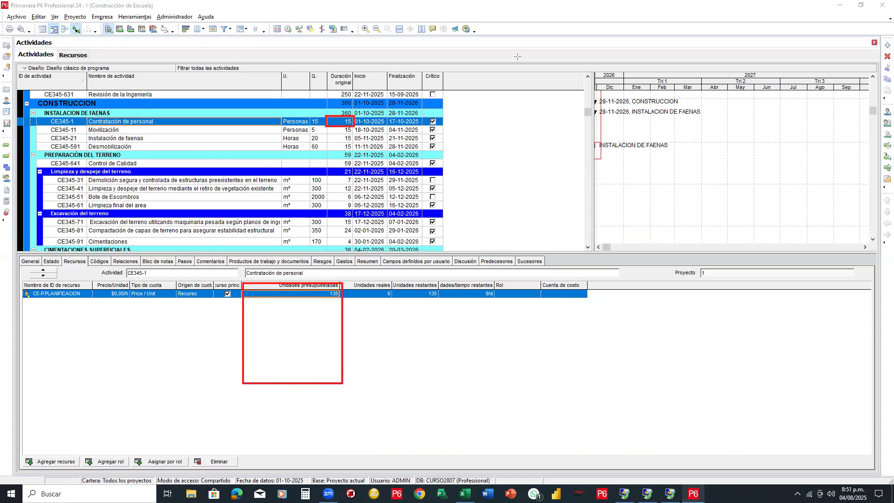
{"action": "left_click", "coordinate": [273, 293]}
{"action": "key", "text": "BackSpace"}
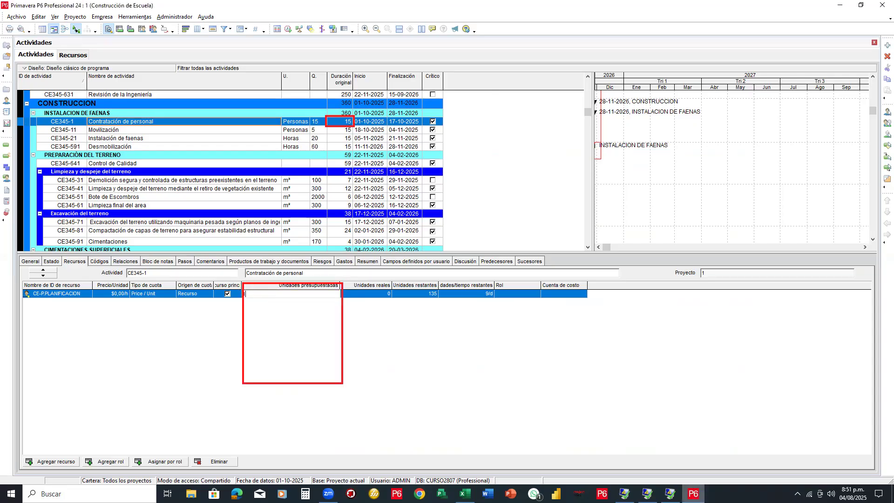
{"action": "type", "text": "1000"}
{"action": "key", "text": "Return"}
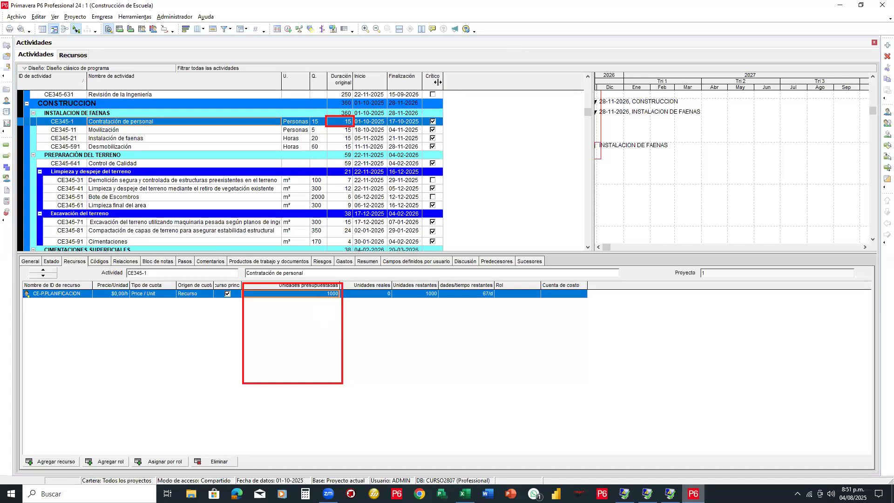
Step: Open the column settings of the activity table, enlarge the dialog and select Crítico in the list of chosen columns
{"action": "left_click_drag", "start_coordinate": [440, 81], "coordinate": [442, 87]}
{"action": "left_click", "coordinate": [588, 78]}
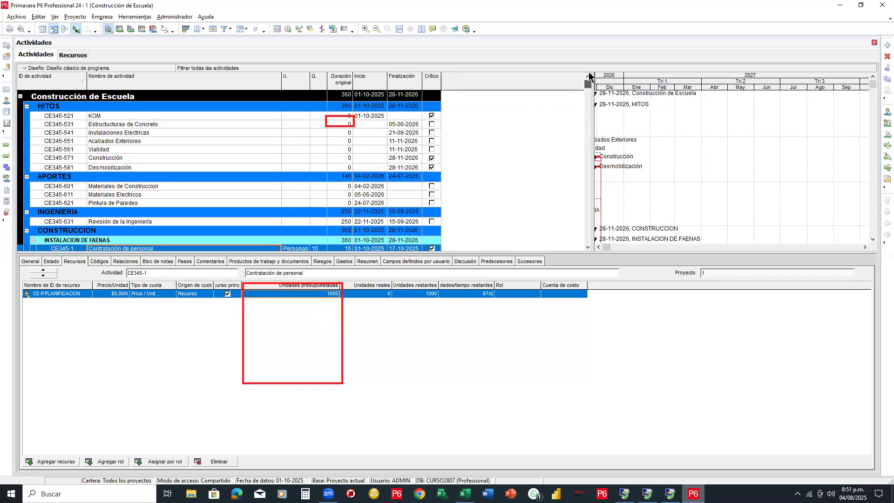
{"action": "right_click", "coordinate": [488, 108]}
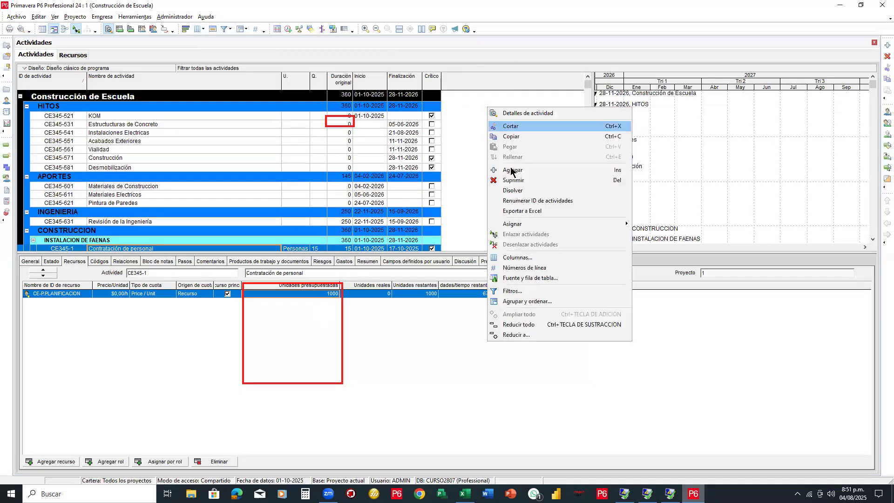
{"action": "left_click", "coordinate": [518, 258]}
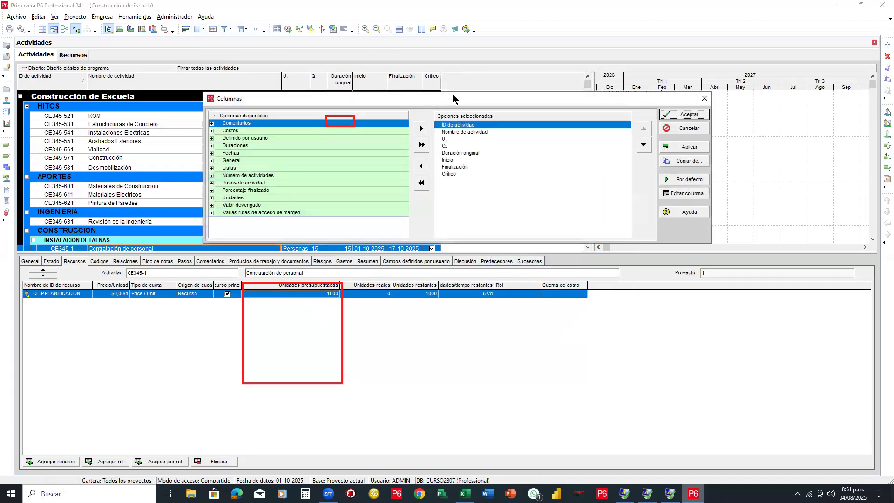
{"action": "left_click_drag", "start_coordinate": [452, 95], "coordinate": [533, 68]}
{"action": "left_click", "coordinate": [570, 47]}
{"action": "left_click", "coordinate": [340, 126]}
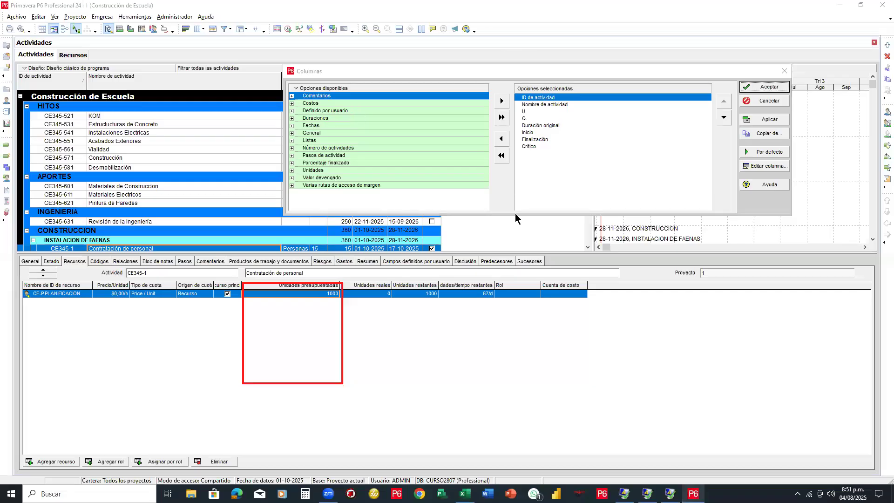
{"action": "left_click_drag", "start_coordinate": [514, 214], "coordinate": [514, 354]}
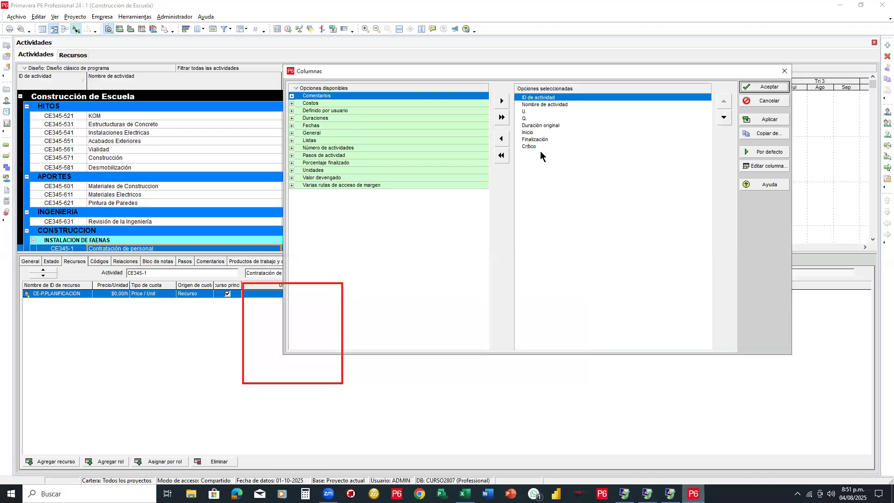
{"action": "left_click", "coordinate": [534, 147]}
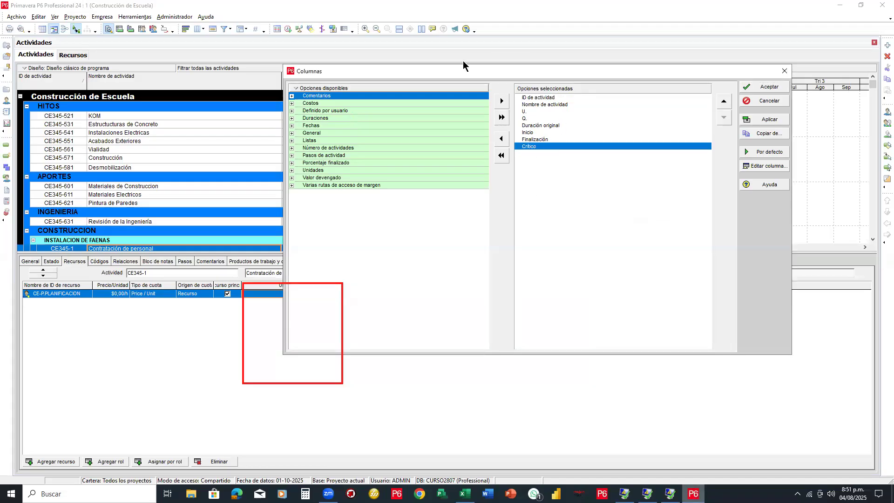
{"action": "left_click_drag", "start_coordinate": [455, 76], "coordinate": [451, 130]}
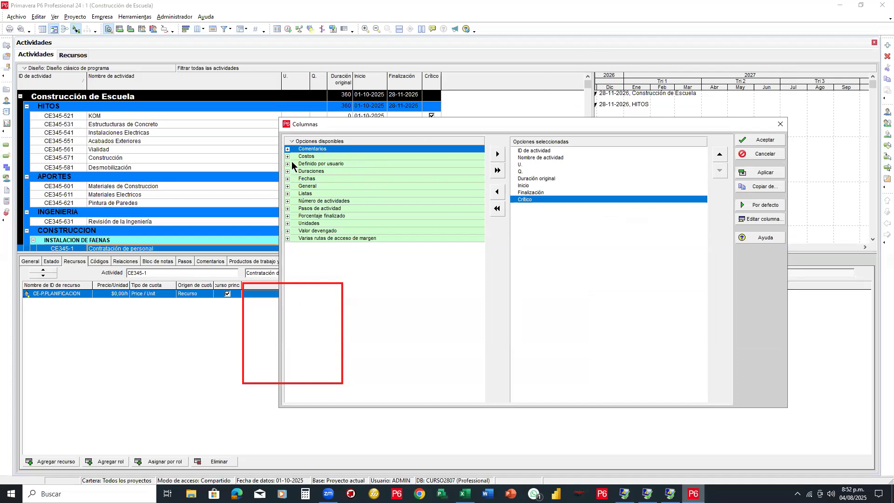
Step: Add Unidades de mano de obra presupuestadas from the Unidades group to the selected columns, after Crítico
{"action": "left_click", "coordinate": [288, 224]}
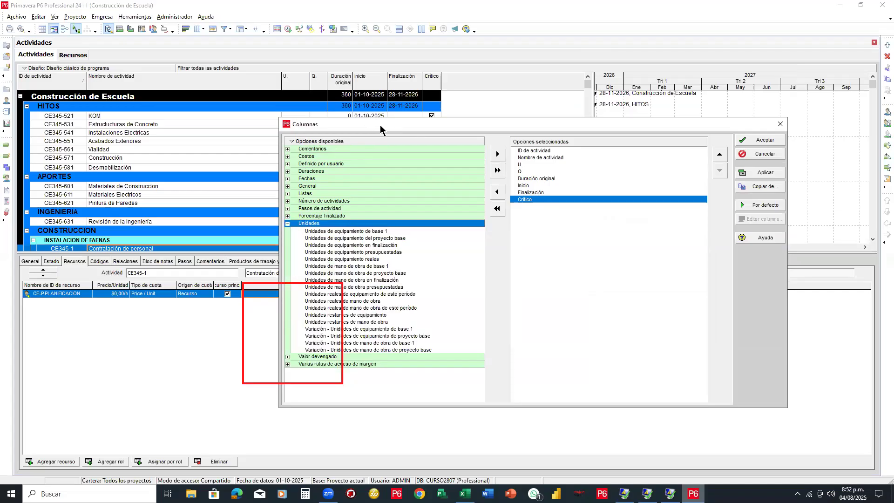
{"action": "left_click_drag", "start_coordinate": [380, 125], "coordinate": [443, 66]}
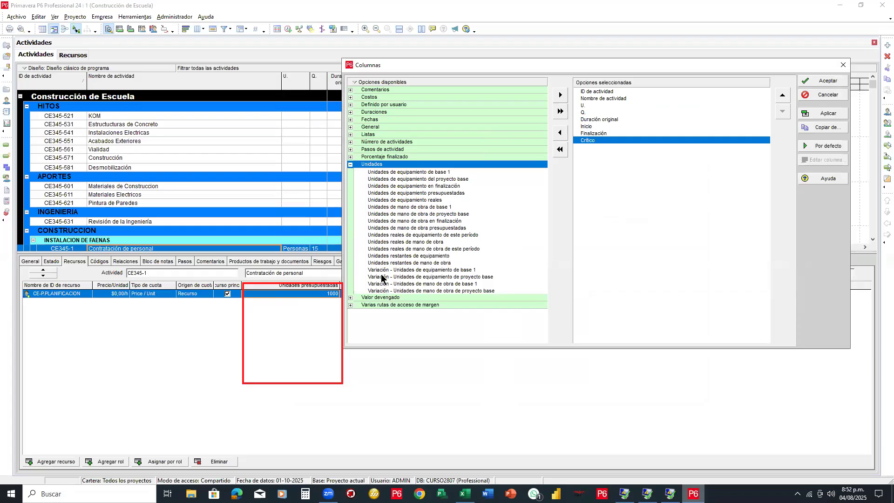
{"action": "left_click", "coordinate": [409, 228]}
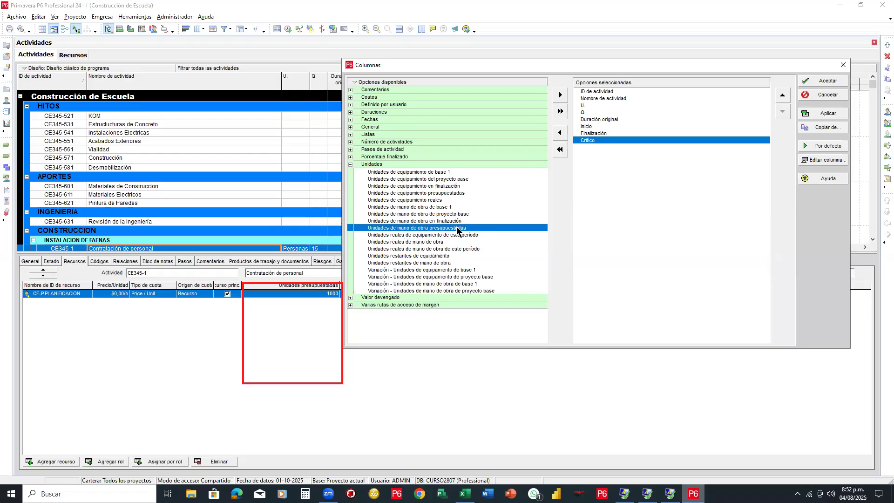
{"action": "left_click", "coordinate": [561, 94]}
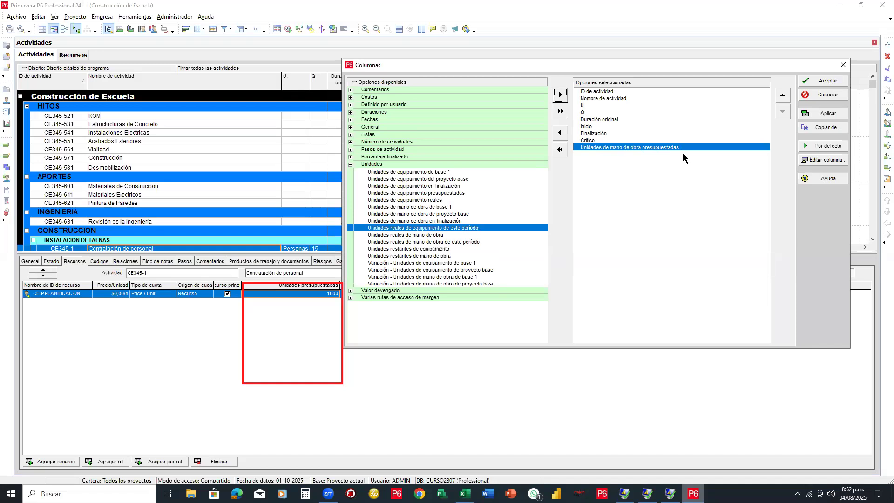
Step: Add the Unidades de equipamiento presupuestadas column to the activity table
{"action": "left_click", "coordinate": [423, 195]}
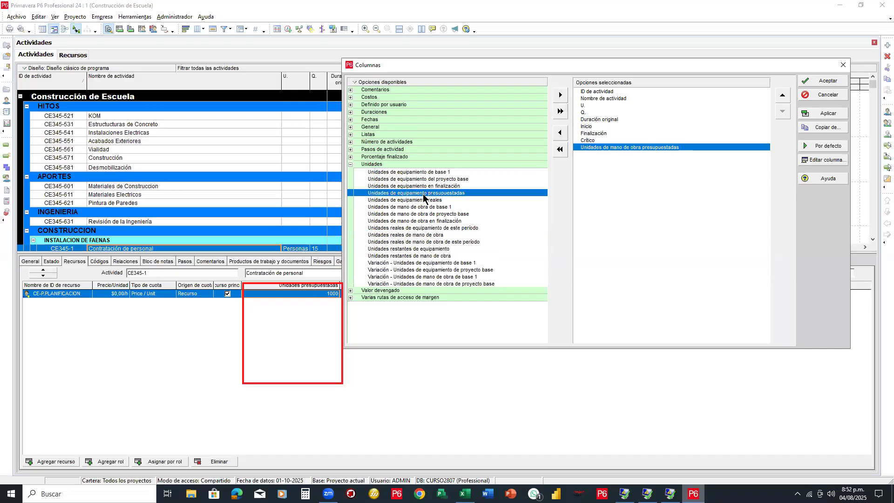
{"action": "left_click", "coordinate": [560, 95]}
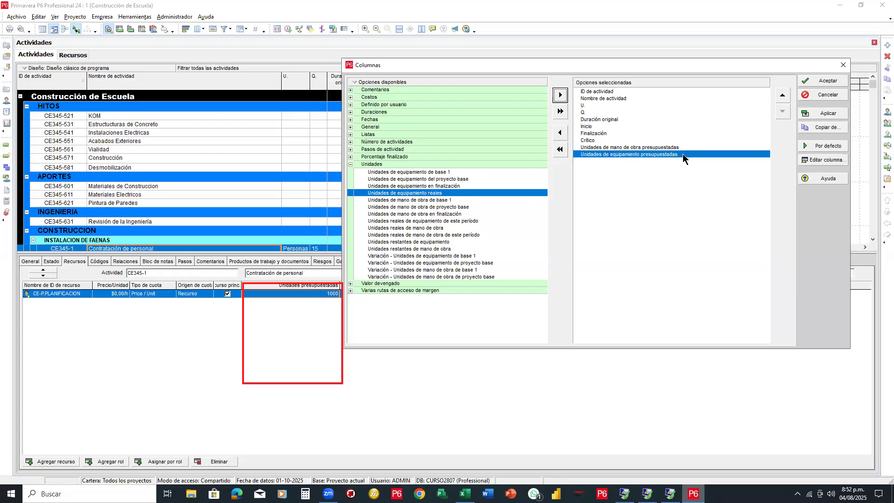
{"action": "left_click", "coordinate": [808, 81]}
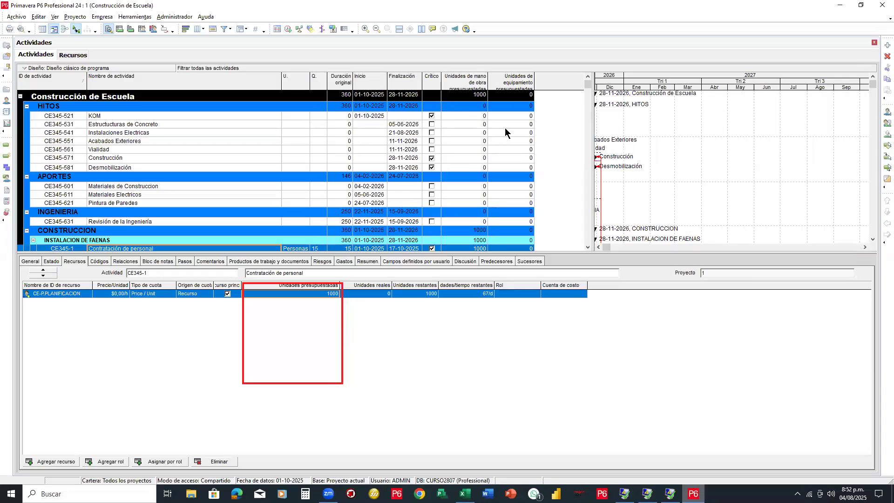
Step: Select Contratación de personal, adjust the widths of the two budgeted-units columns, and widen the activity table against the Gantt chart
{"action": "scroll", "coordinate": [512, 135], "scroll_direction": "down", "scroll_amount": 1}
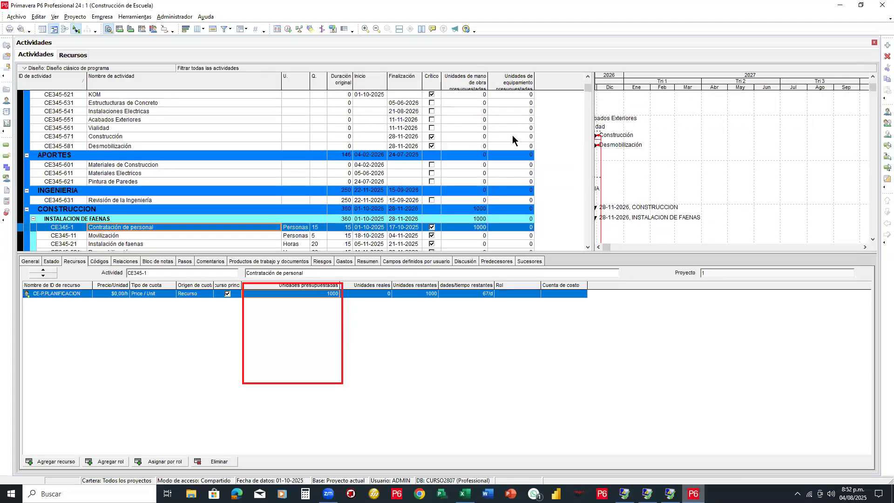
{"action": "scroll", "coordinate": [512, 138], "scroll_direction": "down", "scroll_amount": 1}
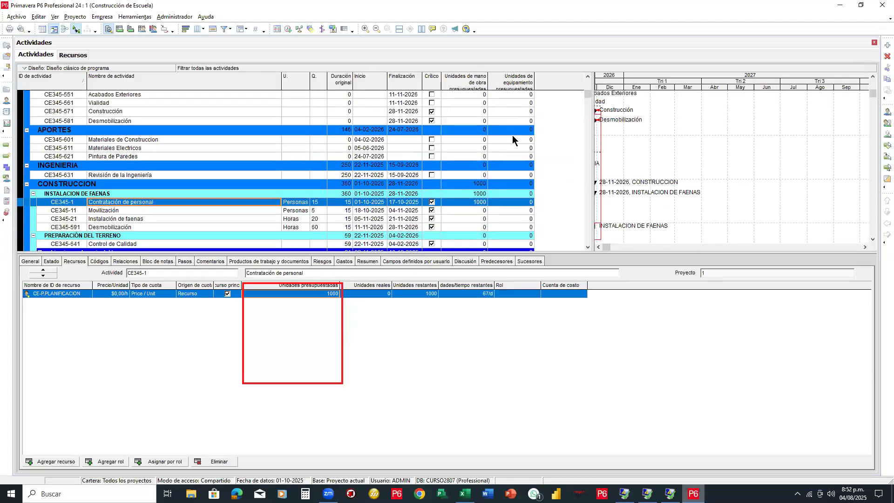
{"action": "left_click", "coordinate": [203, 213]}
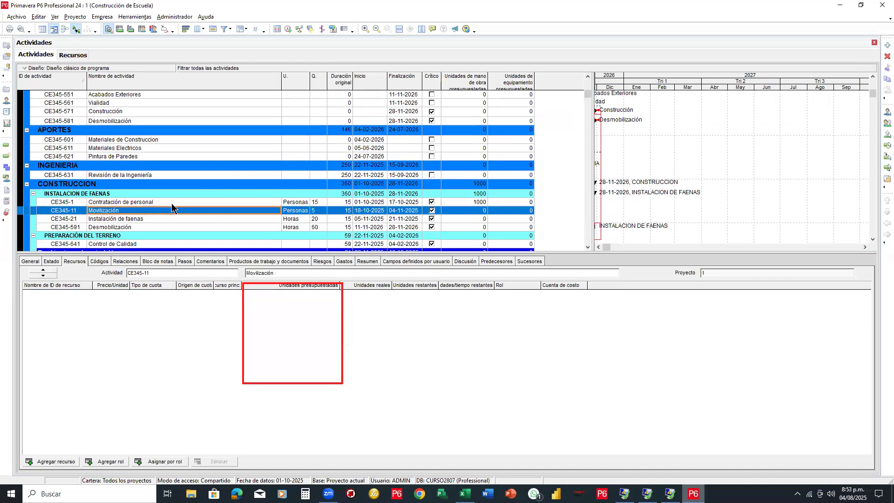
{"action": "left_click", "coordinate": [474, 202]}
{"action": "left_click_drag", "start_coordinate": [487, 84], "coordinate": [491, 84]}
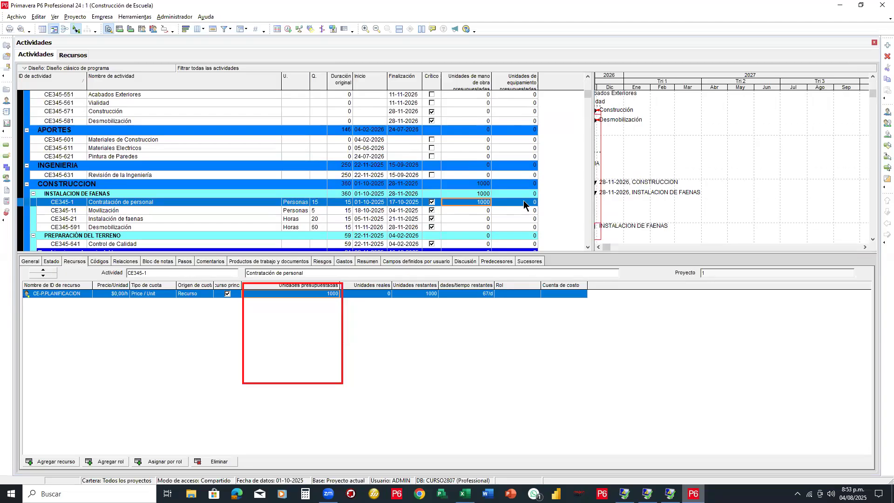
{"action": "left_click_drag", "start_coordinate": [594, 194], "coordinate": [711, 192]}
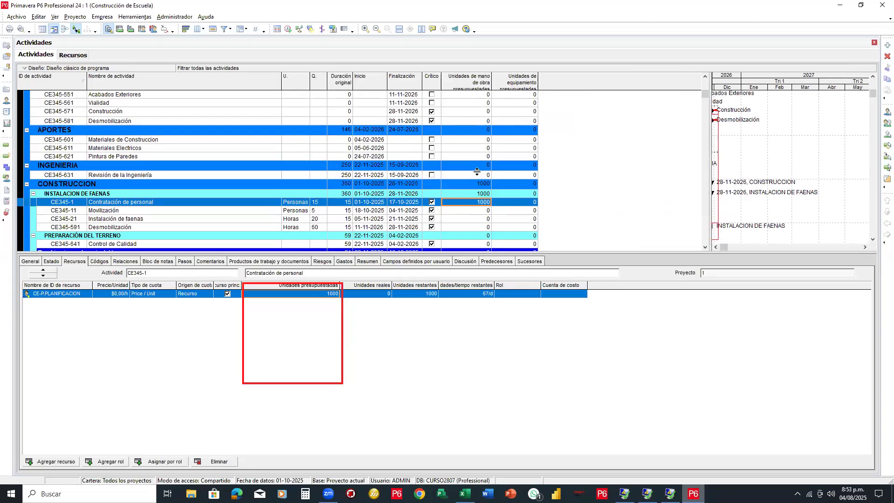
{"action": "left_click_drag", "start_coordinate": [538, 82], "coordinate": [531, 83]}
{"action": "left_click", "coordinate": [597, 51]}
{"action": "left_click", "coordinate": [325, 282]}
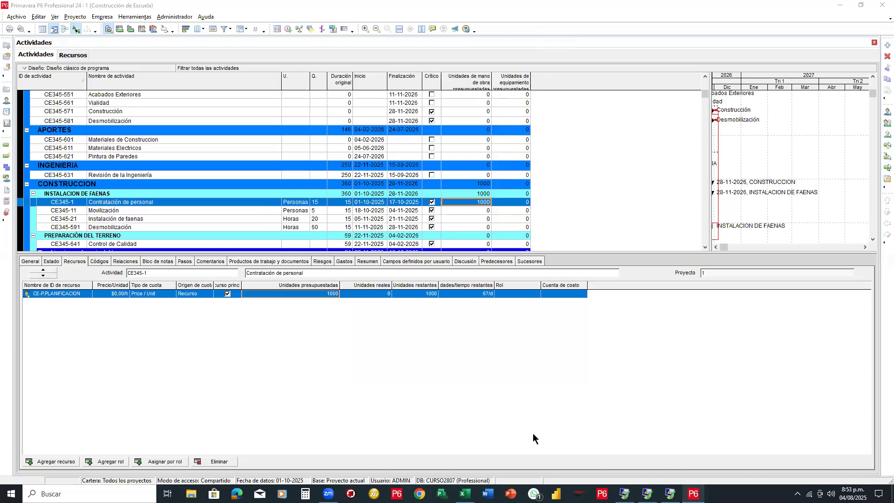
Step: Check the cost of Contratación de personal in the Excel budget workbook and return to Primavera P6
{"action": "left_click", "coordinate": [465, 494]}
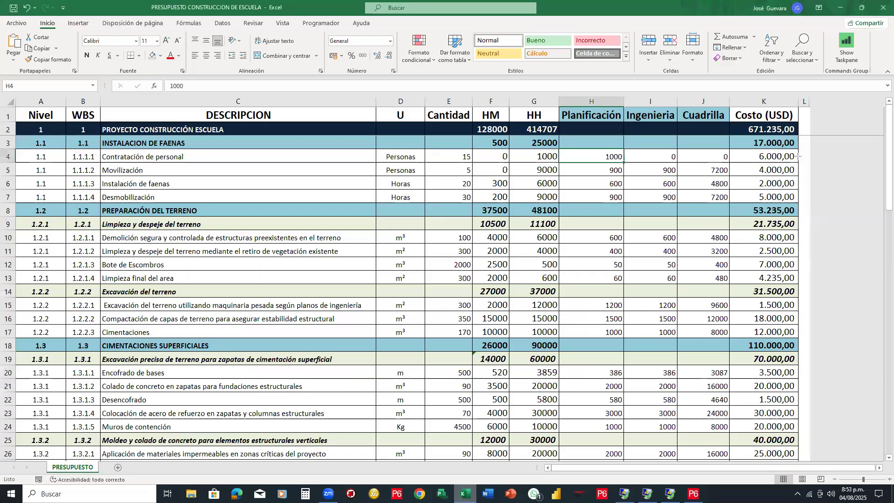
{"action": "left_click_drag", "start_coordinate": [729, 147], "coordinate": [799, 164]}
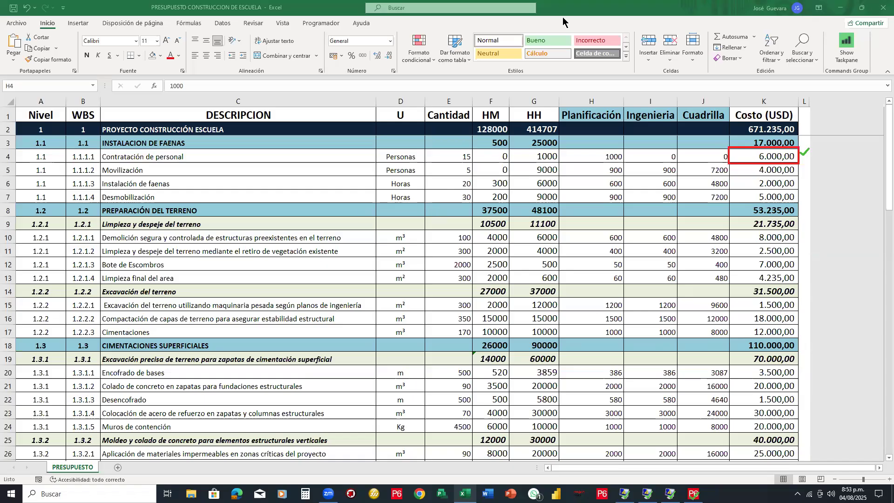
{"action": "key", "text": "alt+Tab"}
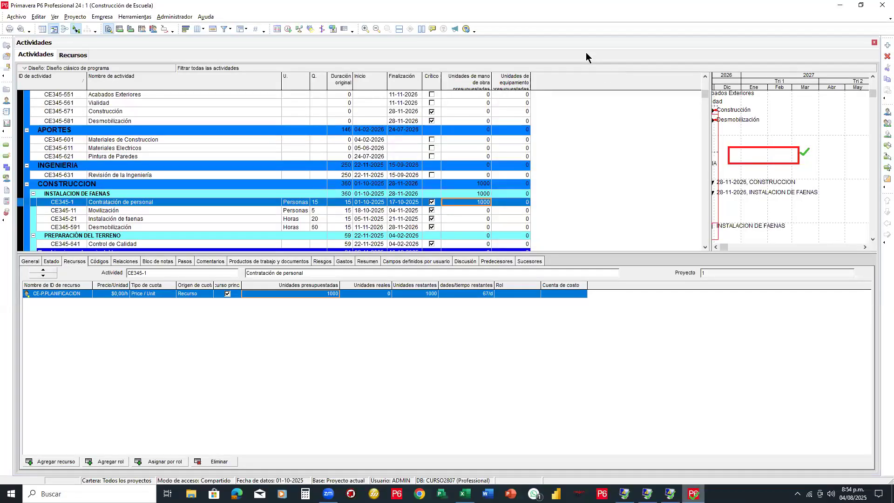
{"action": "left_click", "coordinate": [586, 53]}
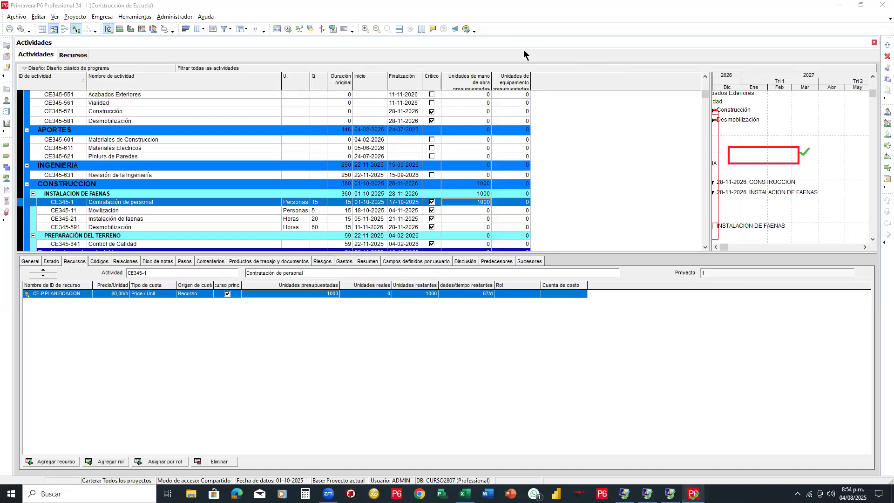
{"action": "left_click", "coordinate": [691, 56]}
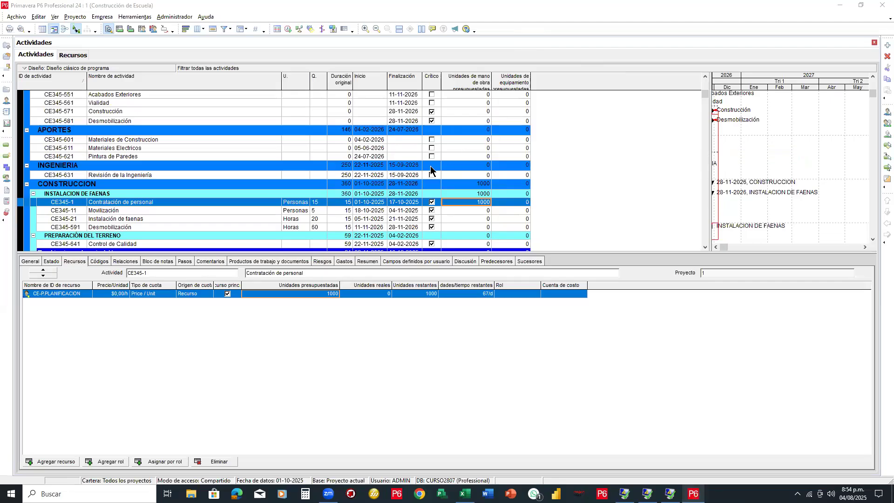
{"action": "scroll", "coordinate": [225, 203], "scroll_direction": "down", "scroll_amount": 1}
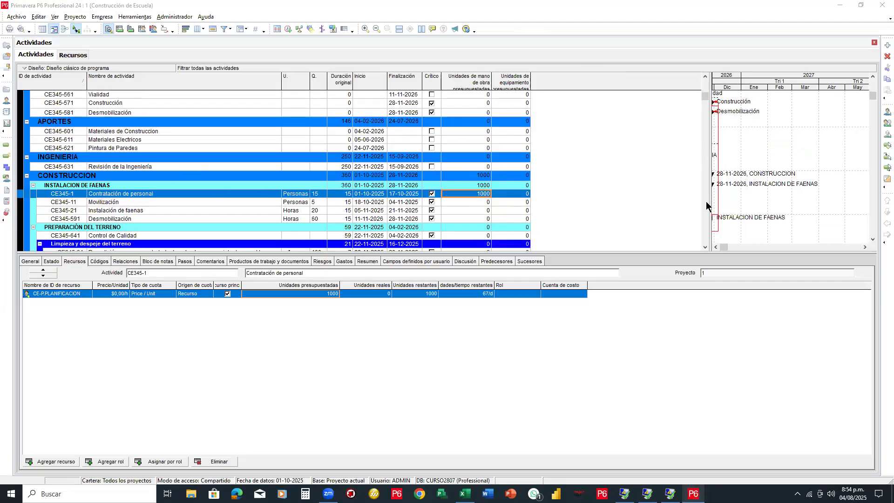
{"action": "left_click_drag", "start_coordinate": [710, 203], "coordinate": [543, 207]}
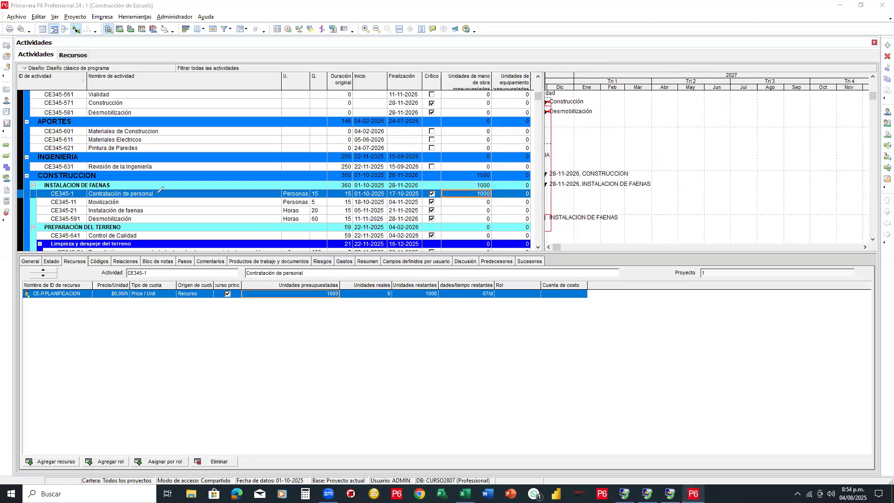
{"action": "mouse_move", "coordinate": [157, 194]}
{"action": "left_mouse_down"}
{"action": "mouse_move", "coordinate": [177, 338]}
{"action": "mouse_move", "coordinate": [196, 366]}
{"action": "mouse_move", "coordinate": [195, 421]}
{"action": "mouse_move", "coordinate": [204, 437]}
{"action": "mouse_move", "coordinate": [196, 453]}
{"action": "left_mouse_up"}
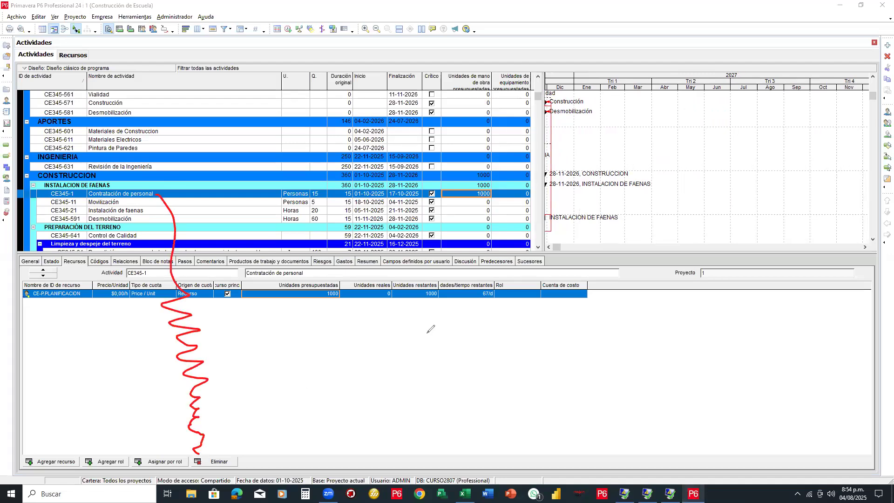
{"action": "left_click", "coordinate": [504, 42]}
{"action": "left_click", "coordinate": [173, 257]}
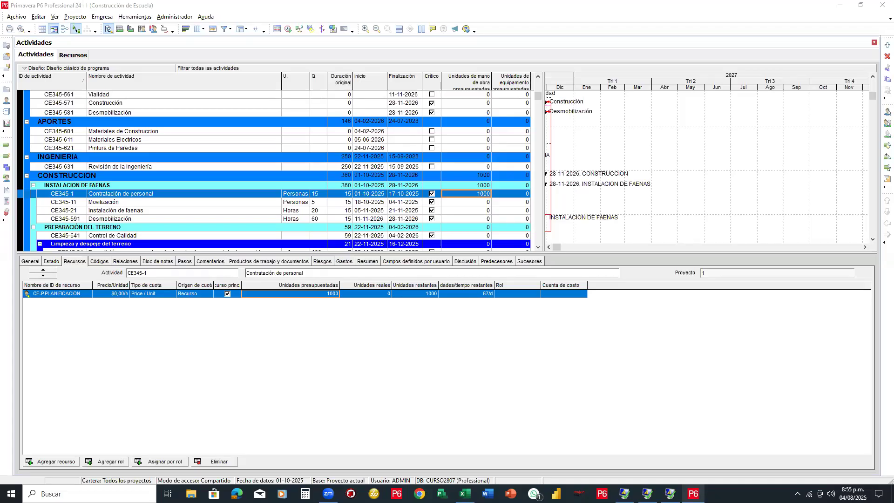
Step: Review the Planificación hours and Costo (USD) of Contratación de personal in the Excel budget, and return to Primavera P6
{"action": "key", "text": "alt+Tab"}
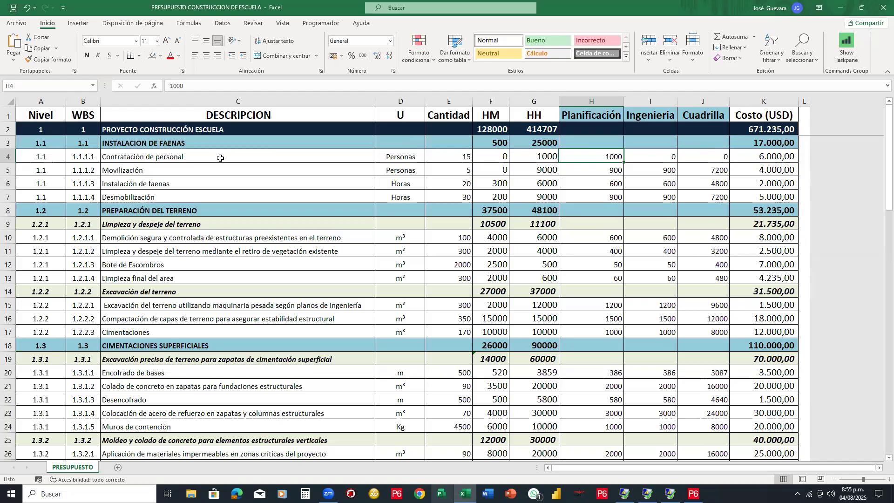
{"action": "left_click", "coordinate": [220, 158]}
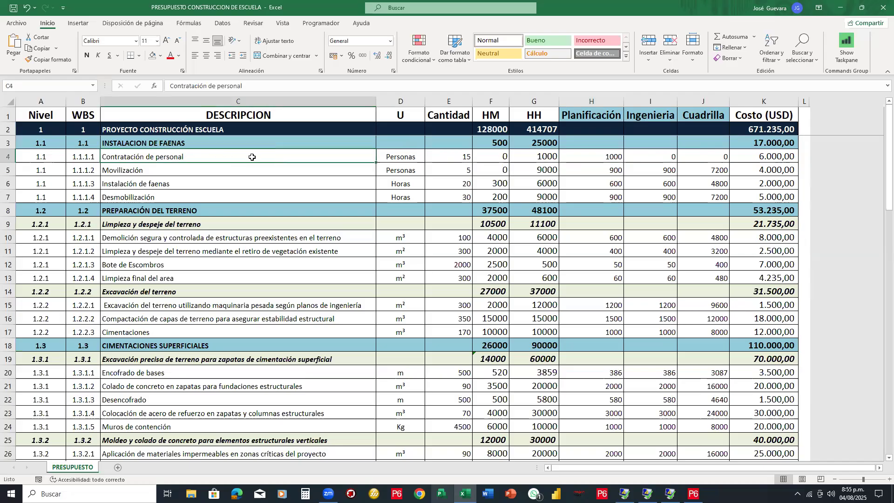
{"action": "left_click", "coordinate": [777, 155]}
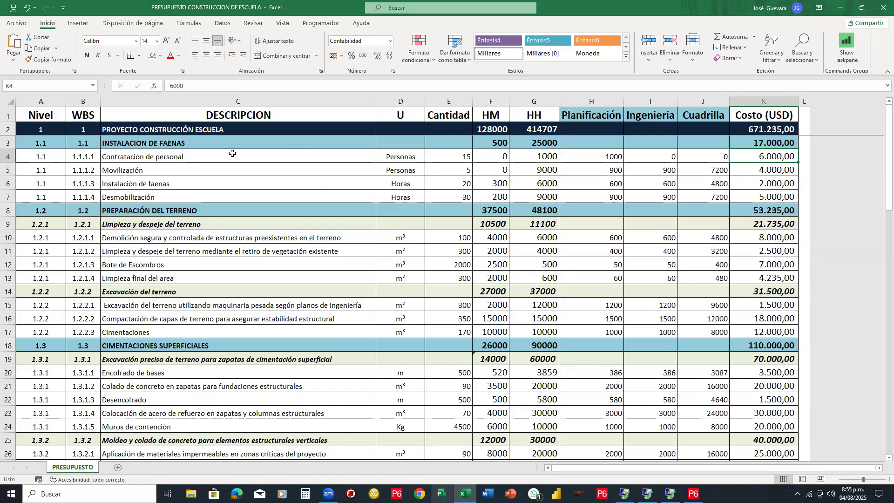
{"action": "left_click", "coordinate": [584, 155]}
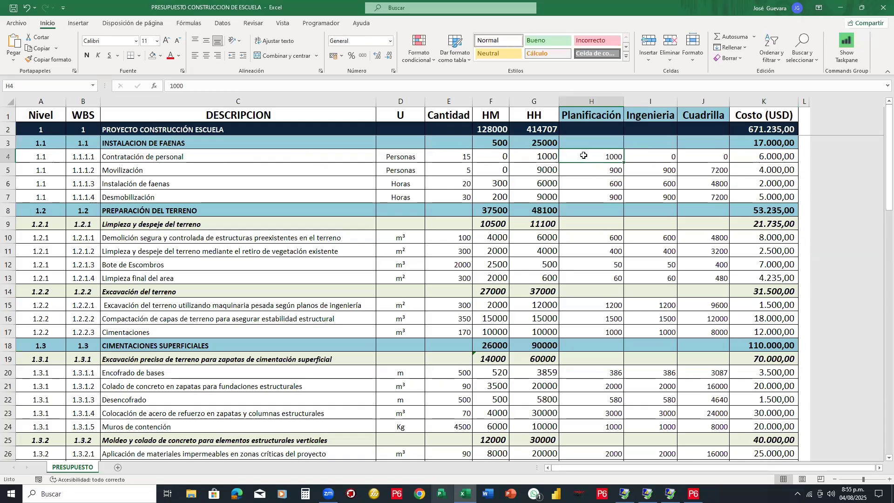
{"action": "left_click", "coordinate": [761, 158]}
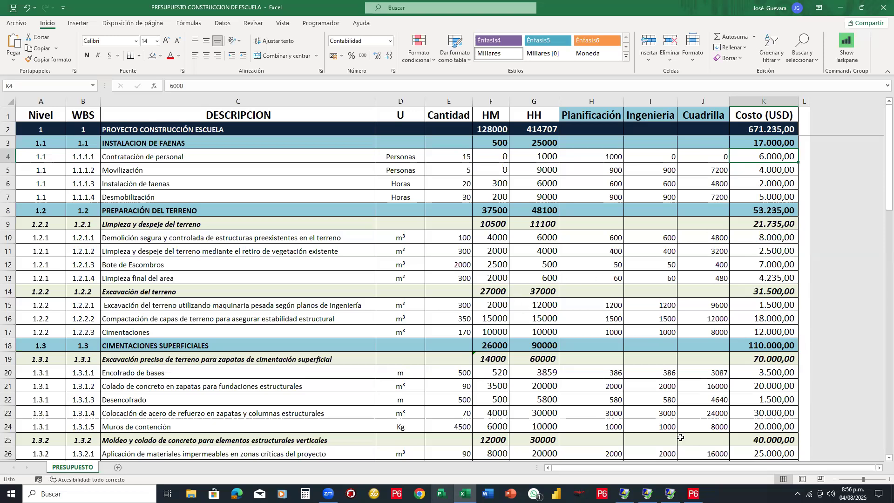
{"action": "key", "text": "alt+Tab"}
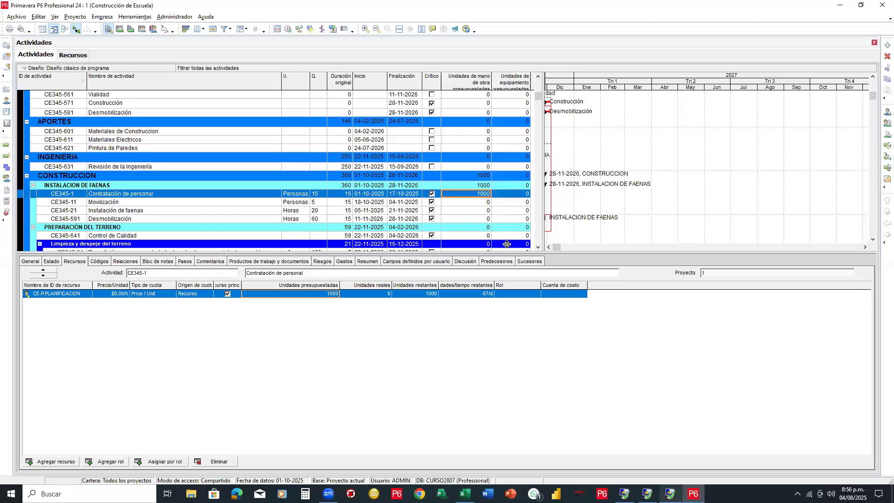
Step: Widen the activity table and add the Costo total presupuestado column from the Costos category
{"action": "left_click_drag", "start_coordinate": [543, 169], "coordinate": [713, 161]}
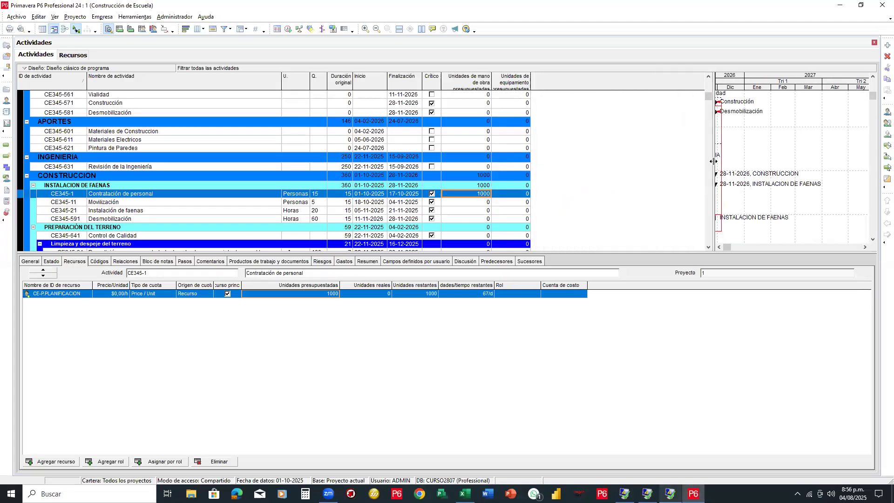
{"action": "right_click", "coordinate": [575, 116]}
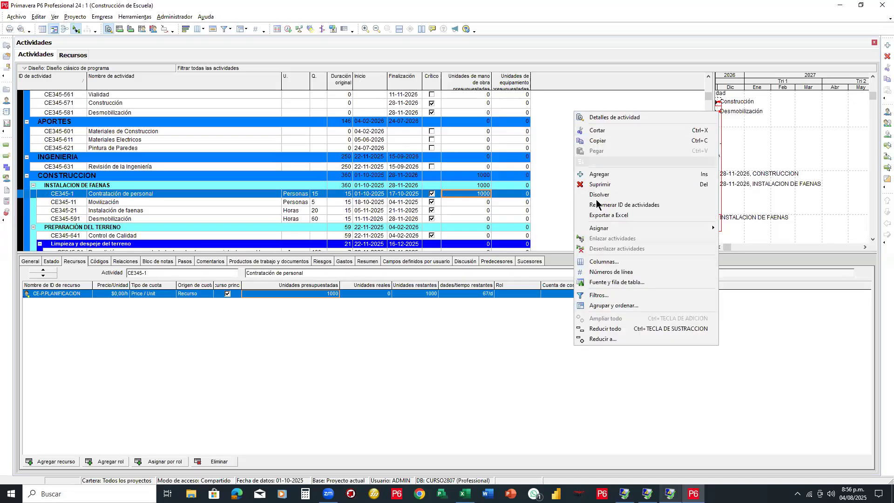
{"action": "left_click", "coordinate": [600, 262]}
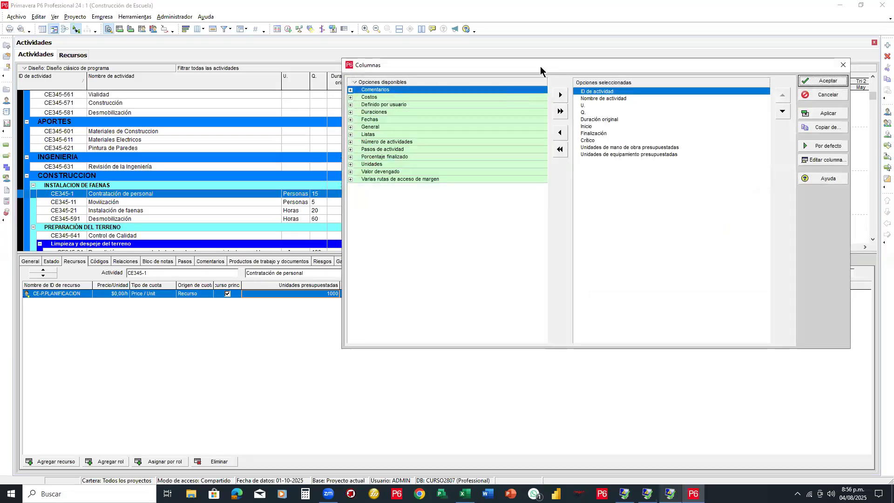
{"action": "left_click_drag", "start_coordinate": [533, 70], "coordinate": [523, 124]}
{"action": "left_click", "coordinate": [579, 208]}
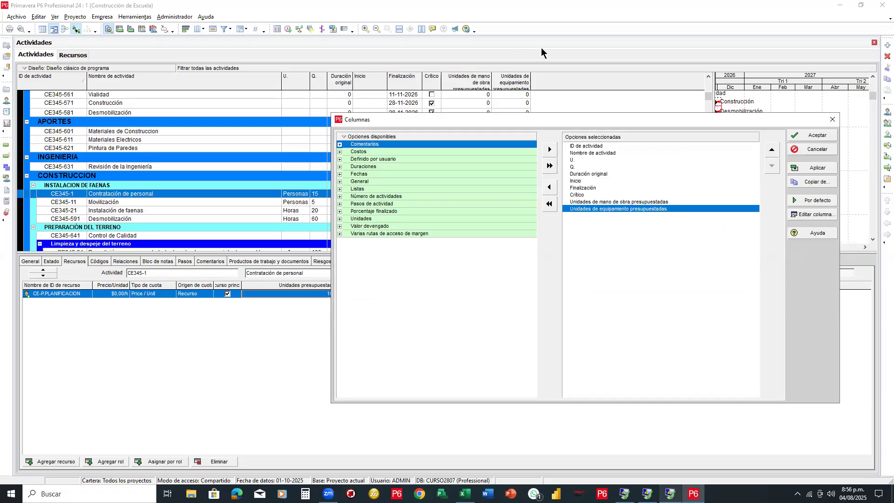
{"action": "left_click", "coordinate": [341, 151]}
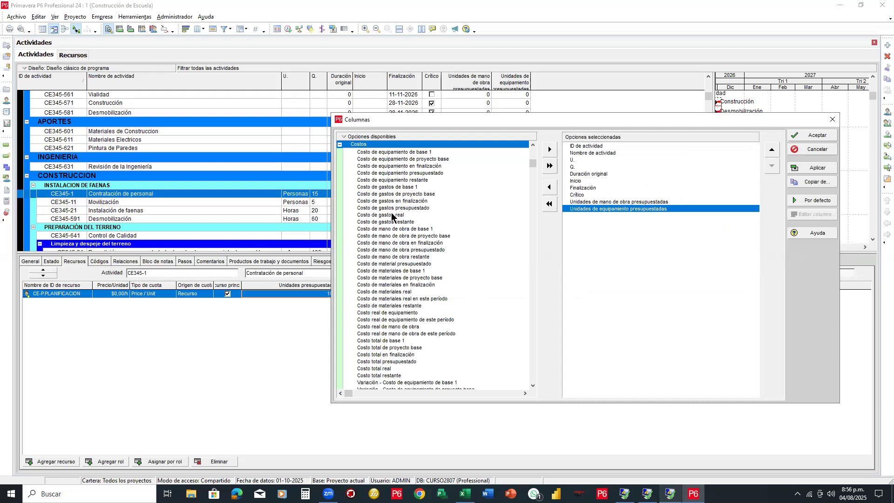
{"action": "left_click", "coordinate": [408, 251]}
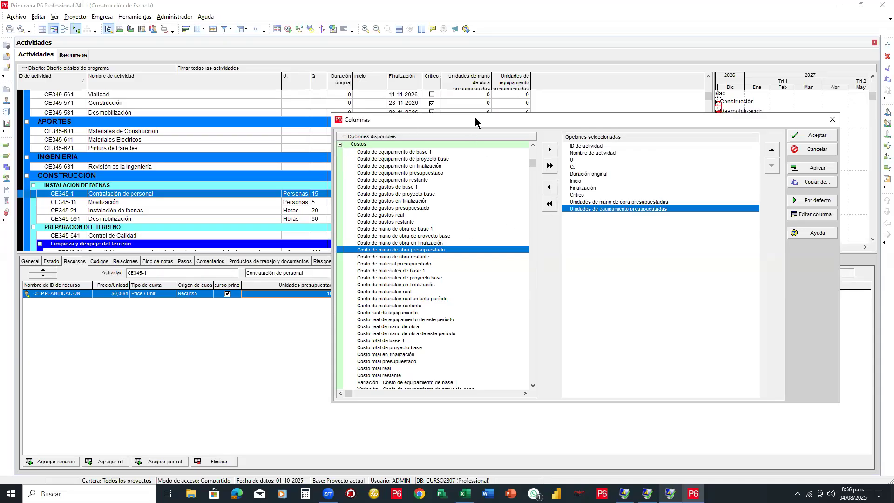
{"action": "left_click_drag", "start_coordinate": [466, 119], "coordinate": [453, 119]}
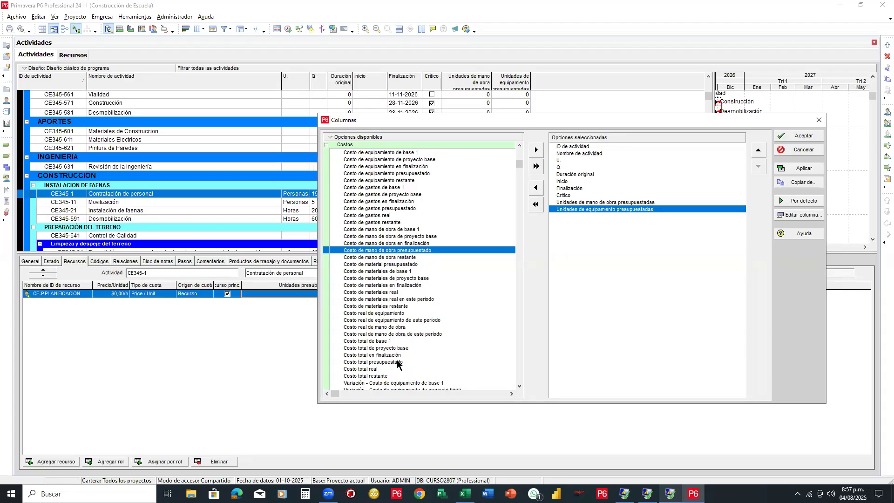
{"action": "left_click", "coordinate": [400, 362]}
{"action": "left_click", "coordinate": [537, 151]}
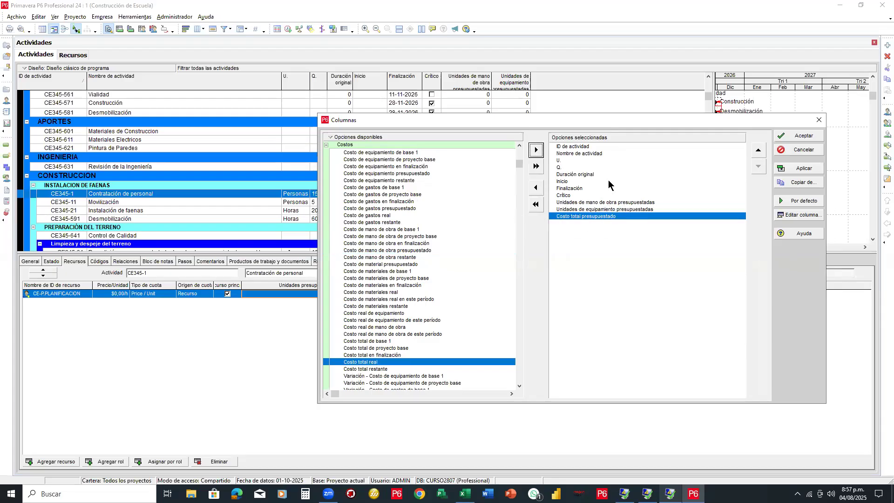
{"action": "left_click", "coordinate": [785, 134]}
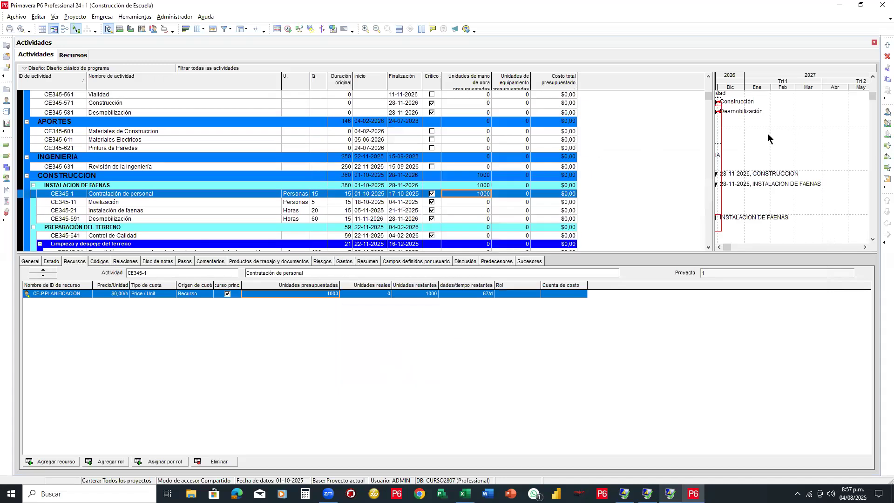
{"action": "left_click_drag", "start_coordinate": [710, 96], "coordinate": [710, 84]}
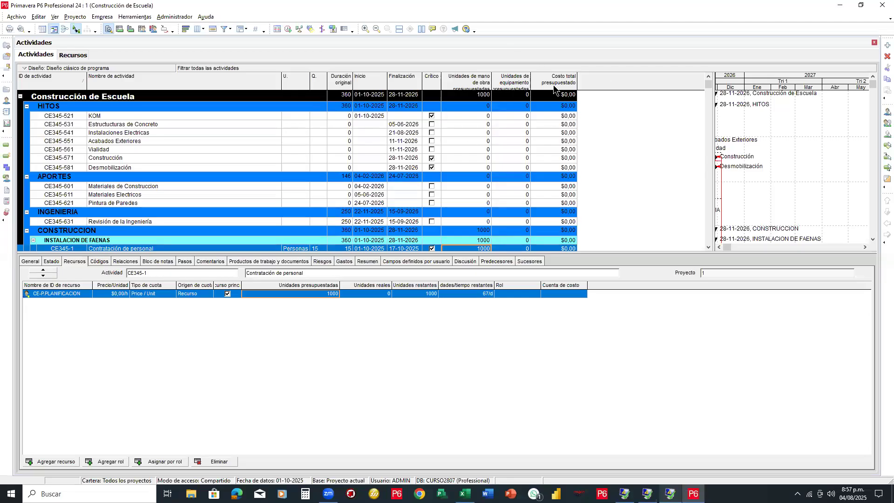
{"action": "scroll", "coordinate": [498, 91], "scroll_direction": "down", "scroll_amount": 2}
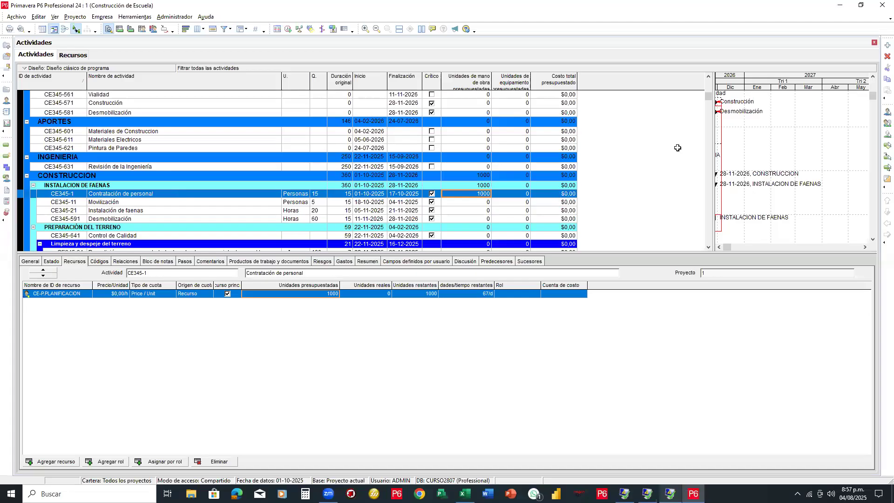
Step: Compare the cost of Contratación de personal in the Excel budget with its Costo total presupuestado in Primavera P6
{"action": "key", "text": "alt+Tab"}
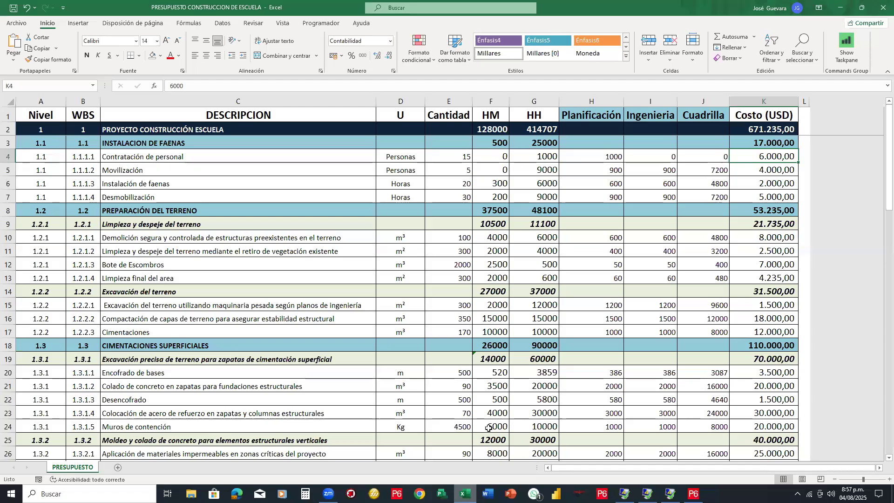
{"action": "key", "text": "alt+Tab"}
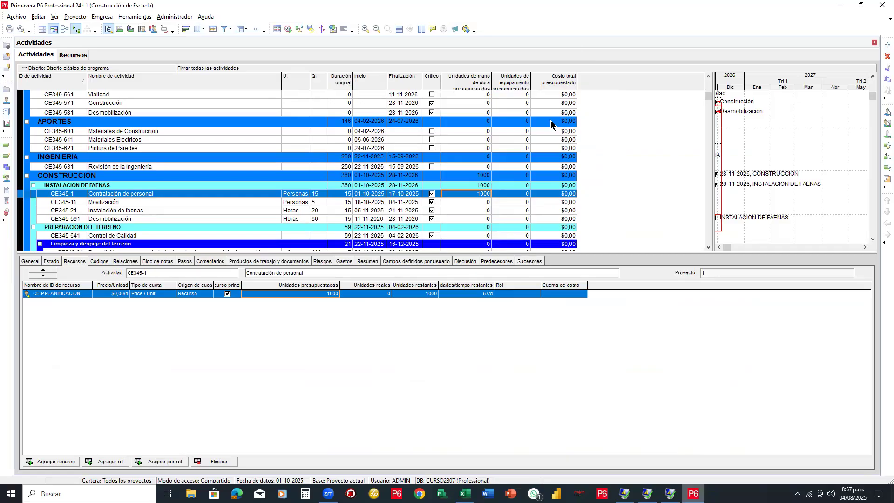
{"action": "key", "text": "alt+Tab"}
Step: Show the Gastos details of Contratación de personal and enlarge the details area below the activity table
{"action": "mouse_move", "coordinate": [120, 196]}
{"action": "left_mouse_down"}
{"action": "mouse_move", "coordinate": [205, 230]}
{"action": "mouse_move", "coordinate": [335, 260]}
{"action": "left_mouse_up"}
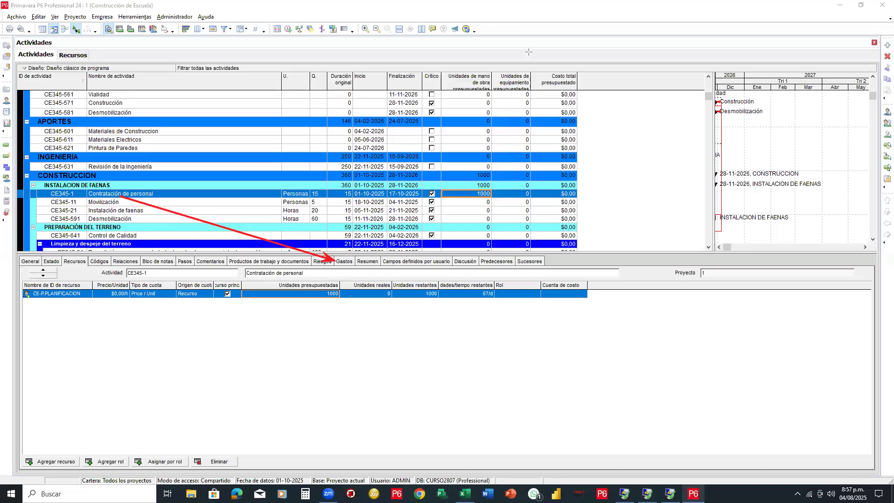
{"action": "left_click", "coordinate": [343, 261]}
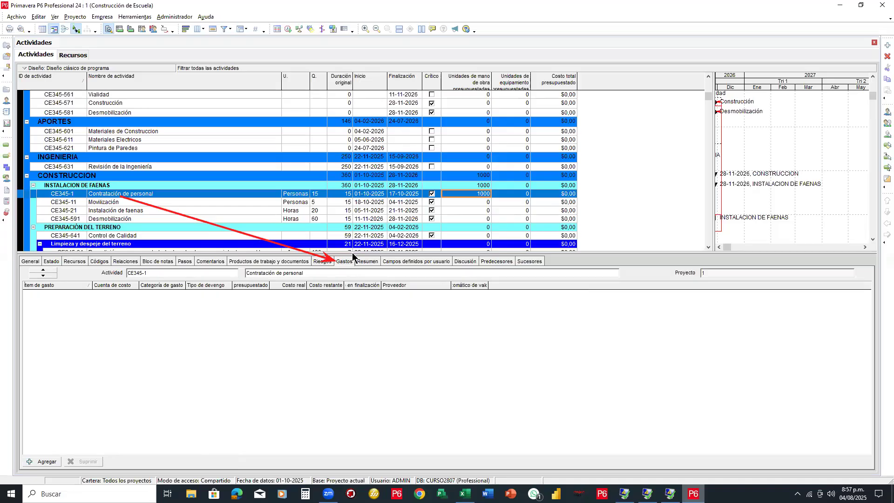
{"action": "left_click_drag", "start_coordinate": [355, 252], "coordinate": [357, 230]}
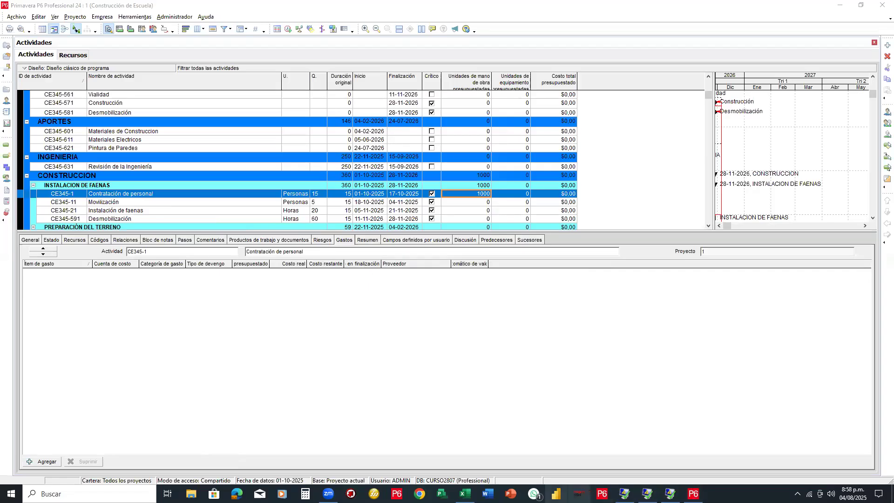
Step: Check the Costo (USD) of Contratación de personal in the Excel budget again and return to Primavera P6
{"action": "left_click", "coordinate": [464, 493]}
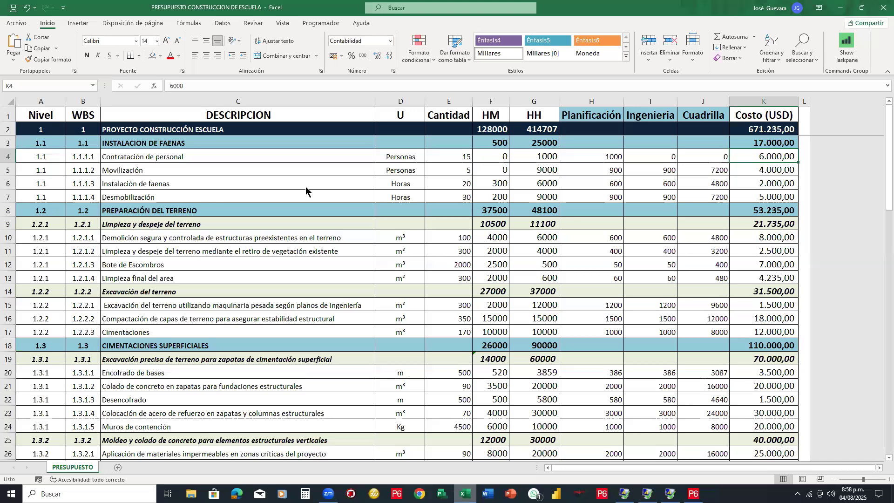
{"action": "key", "text": "alt+Tab"}
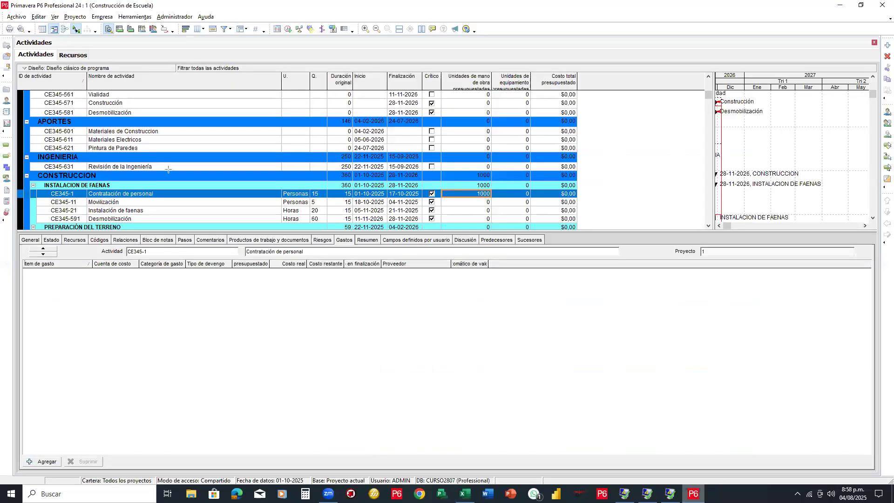
Step: Add an expense item named COSTO DE LA PARTIDA to the Contratación de personal activity
{"action": "left_click_drag", "start_coordinate": [166, 196], "coordinate": [223, 215]}
{"action": "mouse_move", "coordinate": [281, 224]}
{"action": "left_mouse_down"}
{"action": "mouse_move", "coordinate": [335, 241]}
{"action": "mouse_move", "coordinate": [179, 318]}
{"action": "mouse_move", "coordinate": [39, 406]}
{"action": "left_mouse_up"}
{"action": "left_click_drag", "start_coordinate": [33, 457], "coordinate": [49, 453]}
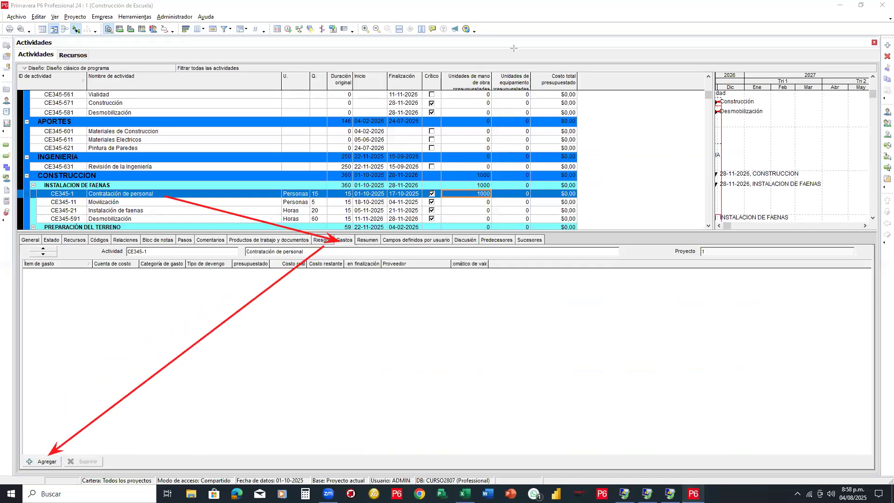
{"action": "left_click", "coordinate": [46, 461]}
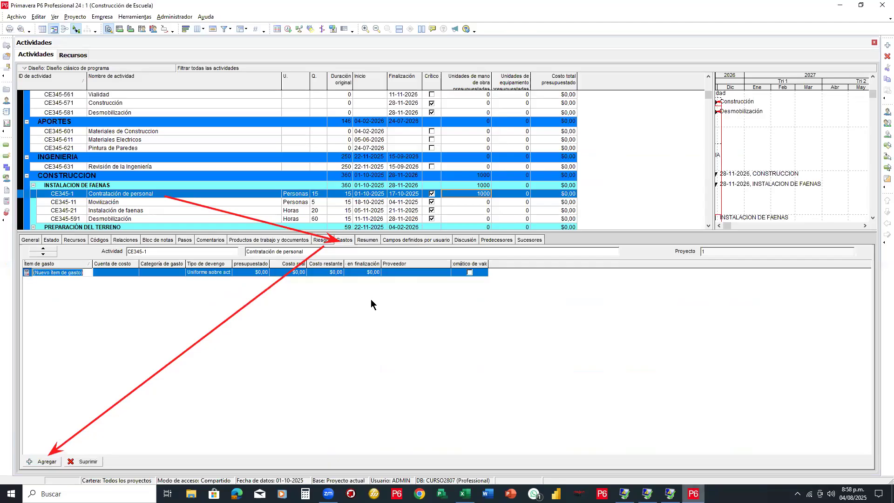
{"action": "left_click", "coordinate": [559, 56]}
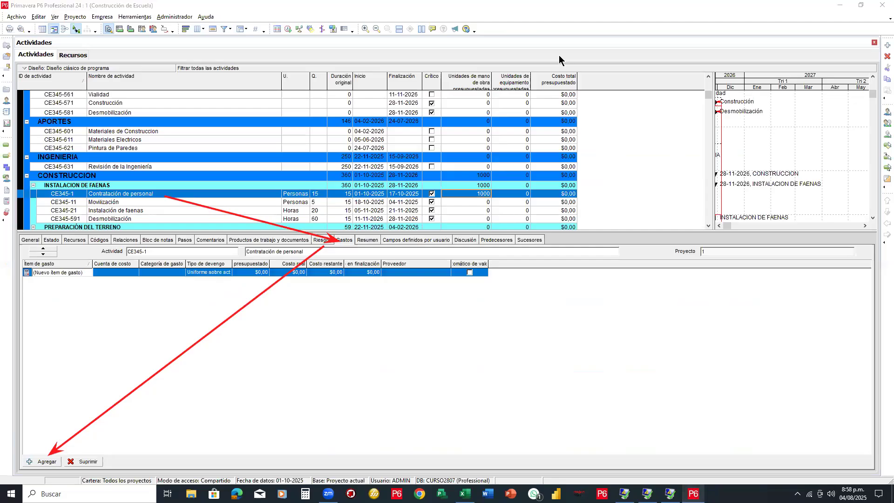
{"action": "left_click_drag", "start_coordinate": [337, 212], "coordinate": [289, 282]}
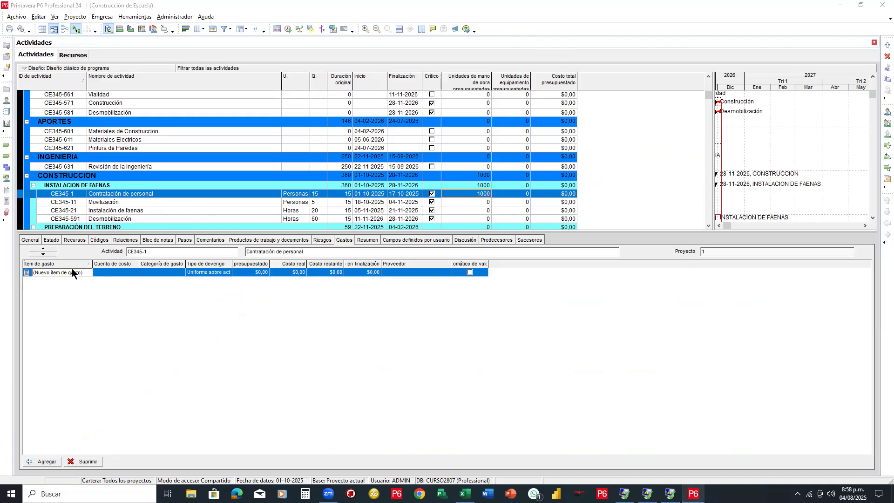
{"action": "left_click_drag", "start_coordinate": [87, 273], "coordinate": [23, 275]}
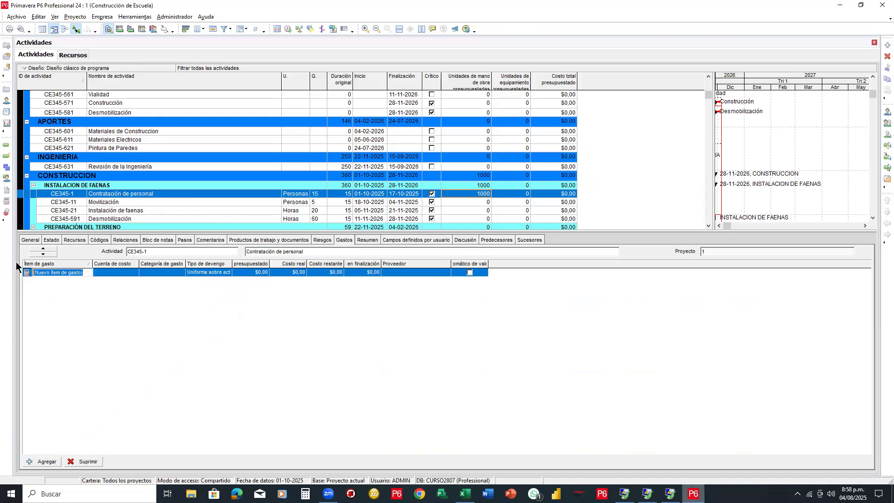
{"action": "type", "text": "COSTO DE LA PARTIDA"}
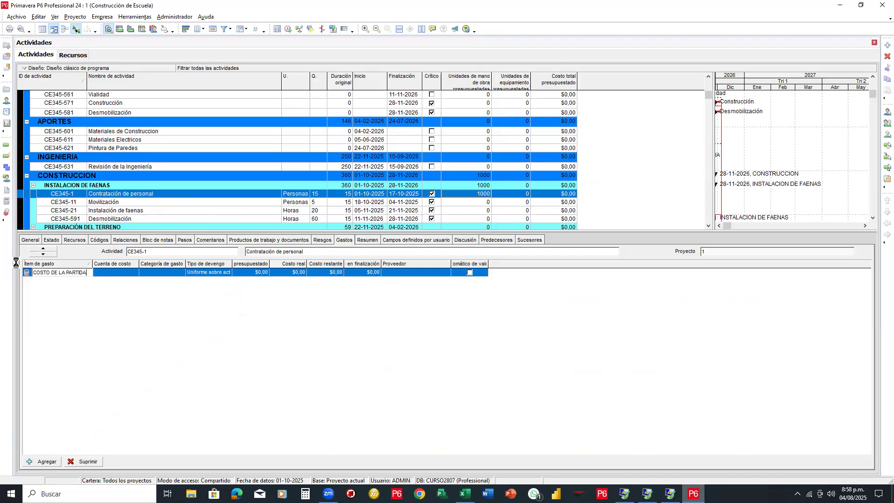
{"action": "key", "text": "Return"}
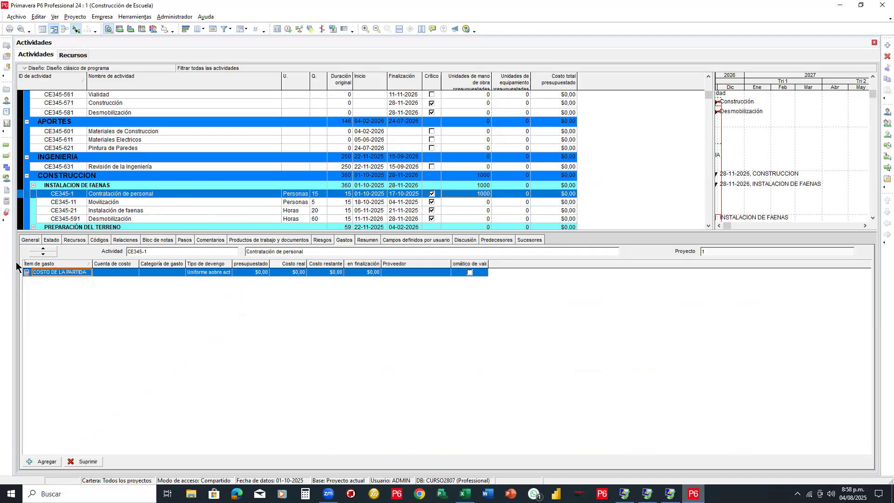
Step: Widen the Cuenta de costo column and check which cost accounts are available for the expense item
{"action": "double_click", "coordinate": [139, 264]}
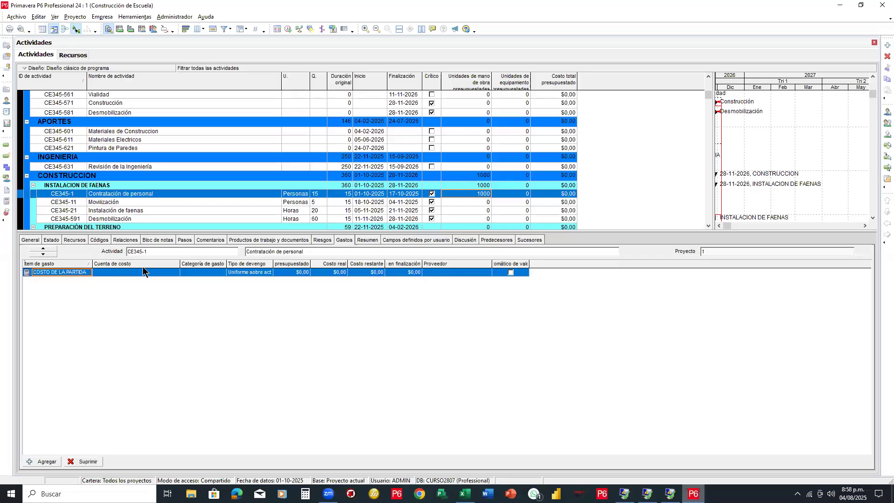
{"action": "left_click", "coordinate": [116, 271]}
{"action": "double_click", "coordinate": [116, 271]}
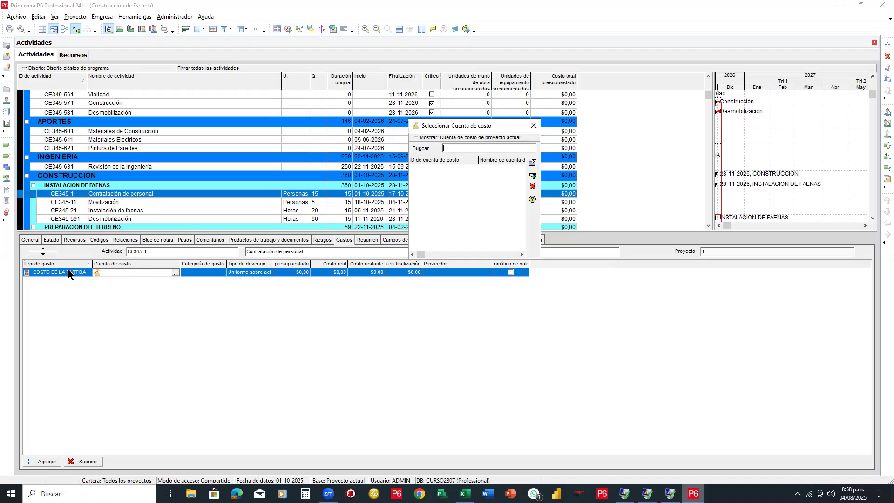
{"action": "left_click", "coordinate": [534, 126]}
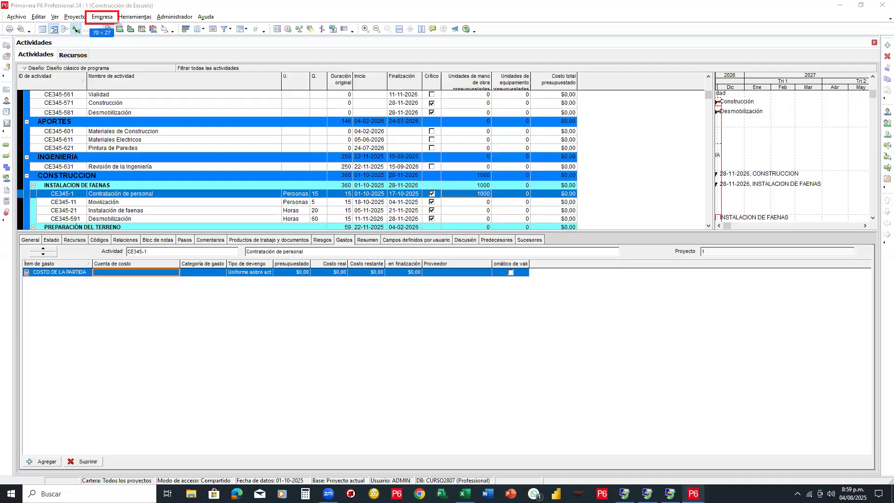
Step: Create an enterprise cost account with ID AERE and name RECURSOS HUMANOS
{"action": "left_click", "coordinate": [104, 17]}
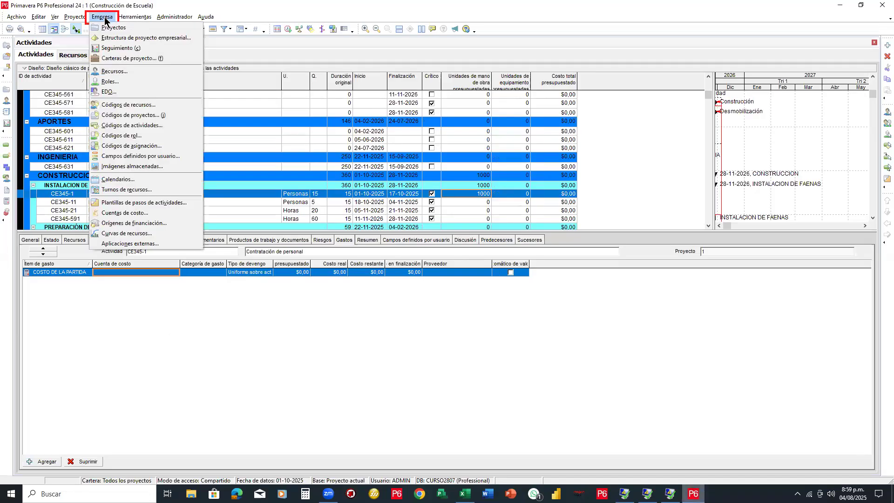
{"action": "left_click", "coordinate": [133, 213]}
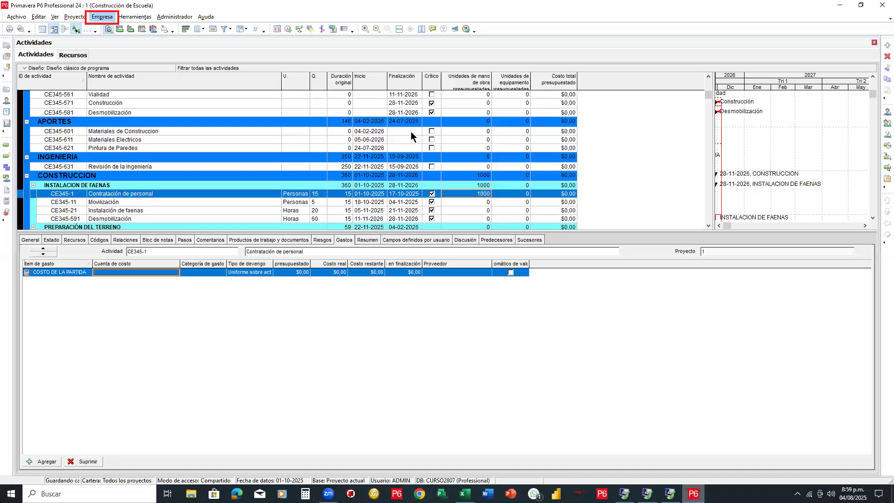
{"action": "left_click", "coordinate": [623, 148]}
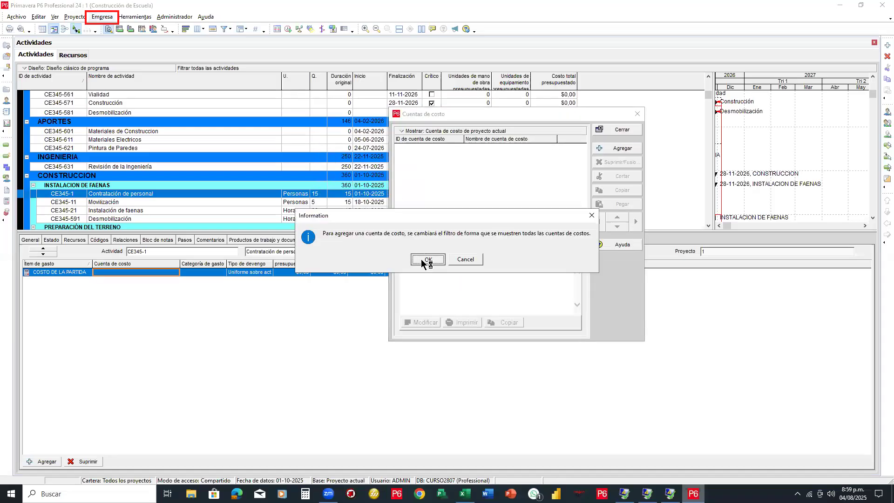
{"action": "left_click", "coordinate": [427, 259]}
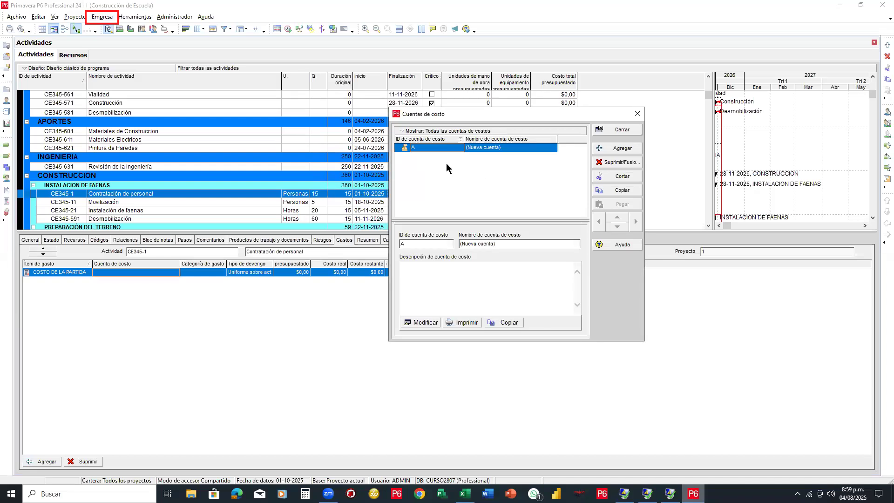
{"action": "left_click", "coordinate": [431, 147]}
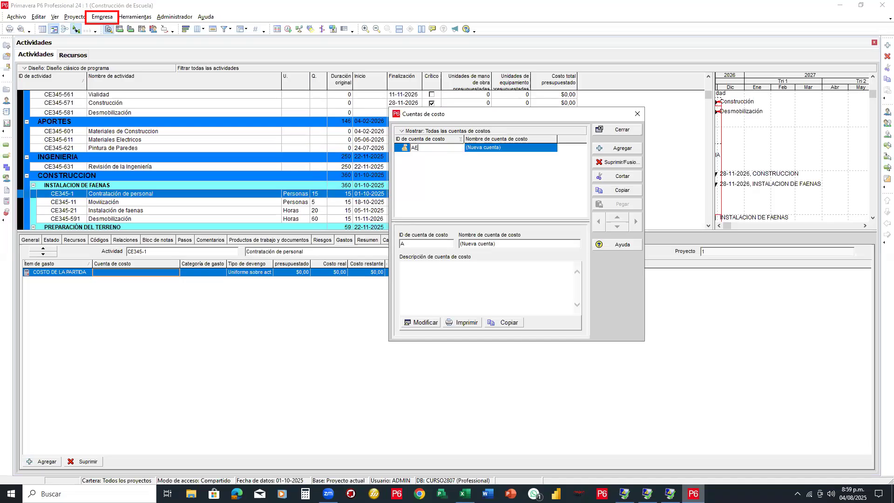
{"action": "left_click", "coordinate": [496, 152]}
{"action": "type", "text": "RE"}
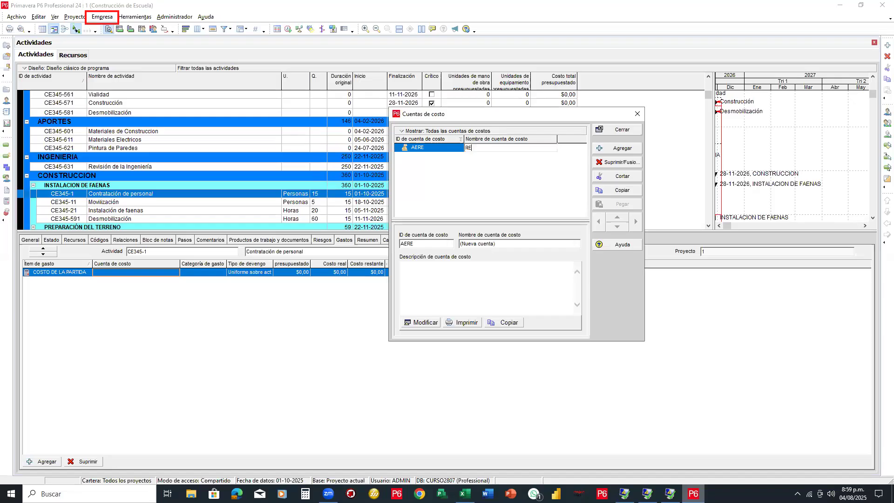
{"action": "type", "text": "CURSOS HUIMAN"}
{"action": "type", "text": "MANOS"}
{"action": "key", "text": "Return"}
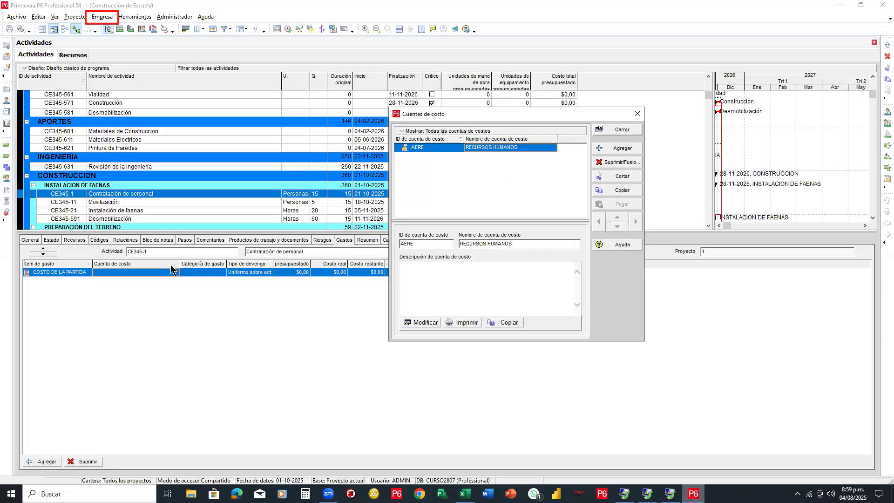
{"action": "key", "text": "Escape"}
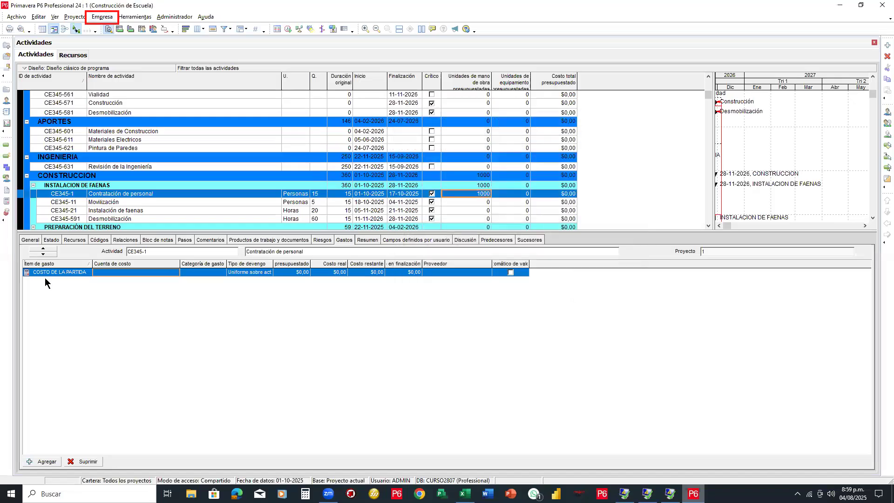
Step: Assign the AERE cost account to the COSTO DE LA PARTIDA expense item
{"action": "double_click", "coordinate": [148, 275]}
{"action": "left_click", "coordinate": [487, 169]}
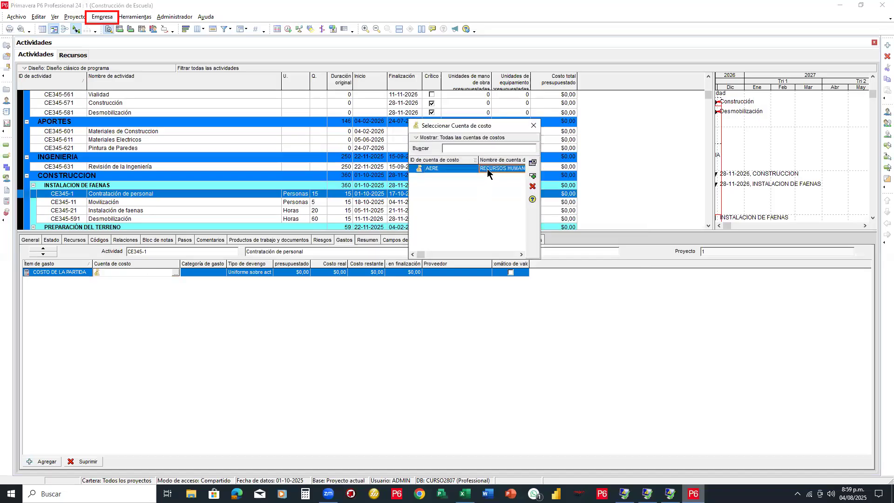
{"action": "left_click", "coordinate": [532, 176]}
Step: Review the expense categories available for the COSTO DE LA PARTIDA item without assigning one
{"action": "double_click", "coordinate": [212, 272]}
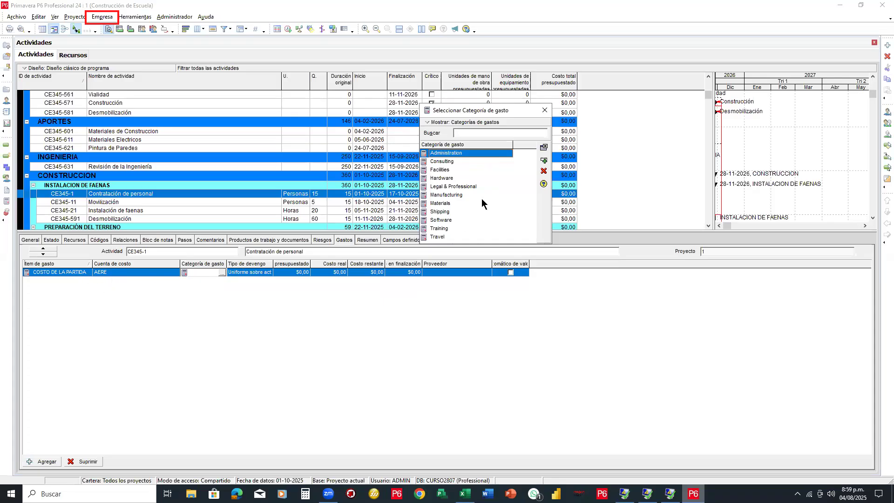
{"action": "key", "text": "Tab"}
{"action": "left_click", "coordinate": [545, 110]}
Step: Rename the Consulting expense category as RECURSOS HUMANOS in the administration categories
{"action": "left_click", "coordinate": [179, 19]}
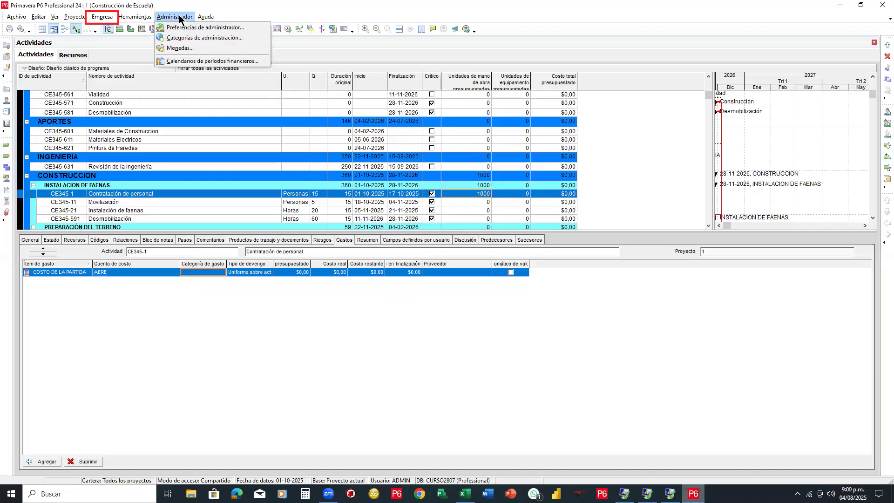
{"action": "left_click", "coordinate": [187, 38]}
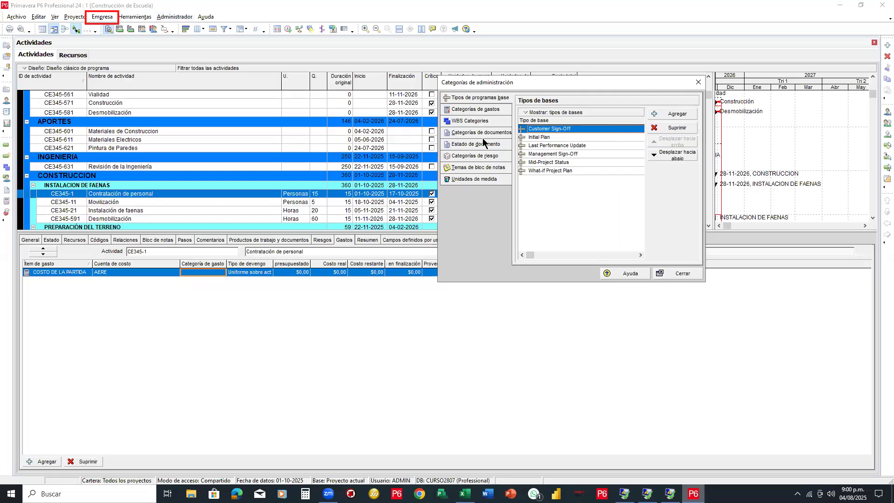
{"action": "left_click", "coordinate": [478, 110]}
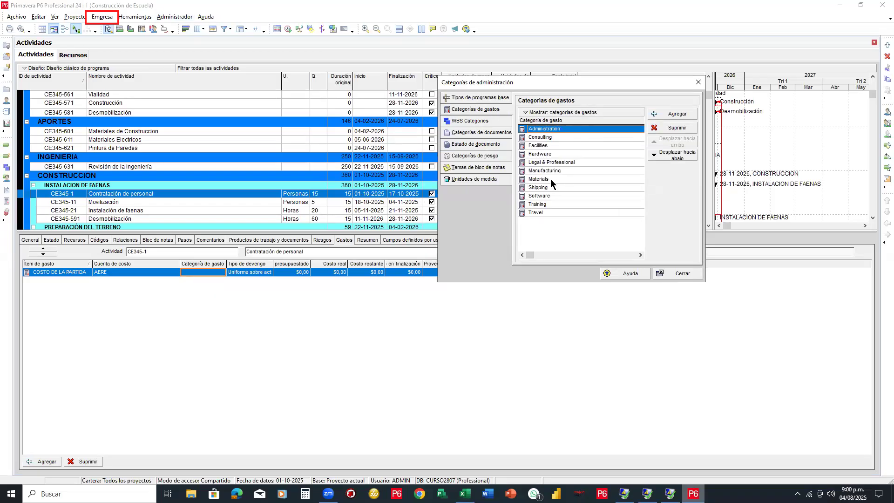
{"action": "left_click", "coordinate": [545, 212]}
{"action": "left_click", "coordinate": [540, 122]}
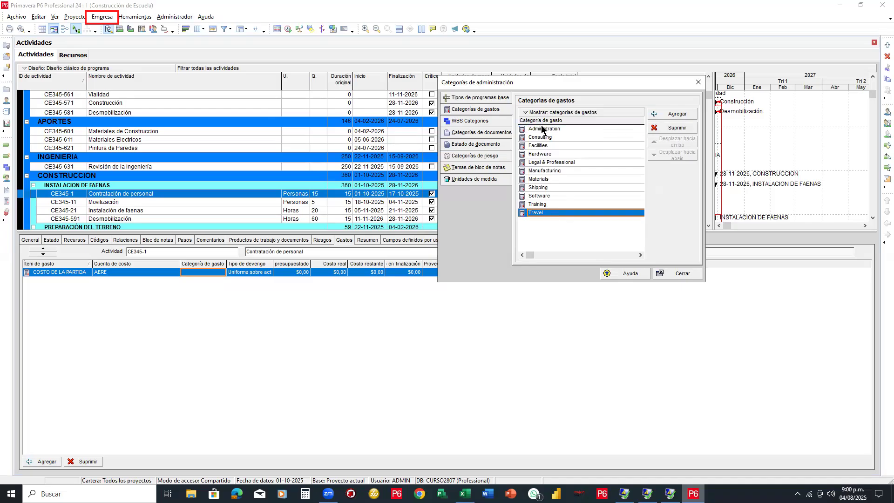
{"action": "left_click", "coordinate": [540, 126]}
{"action": "left_click", "coordinate": [537, 211]}
{"action": "left_click", "coordinate": [543, 137]}
{"action": "left_click", "coordinate": [544, 137]}
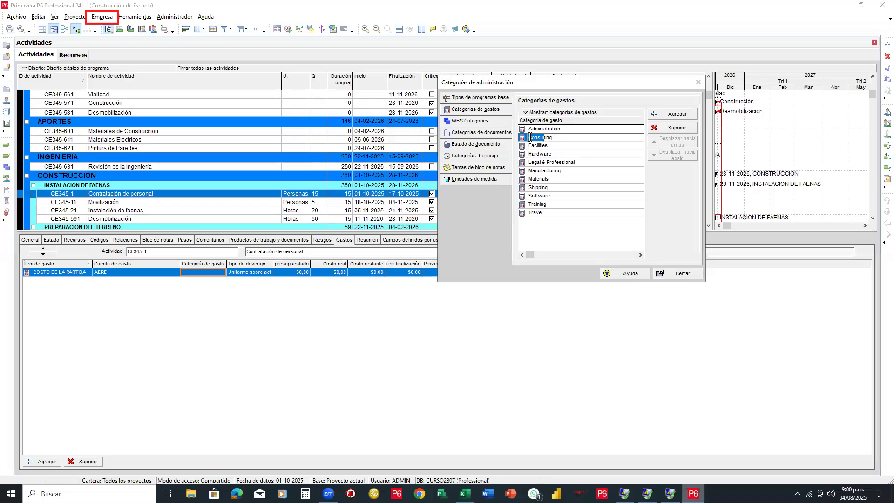
{"action": "type", "text": "RECURSOS HIUMANOS"}
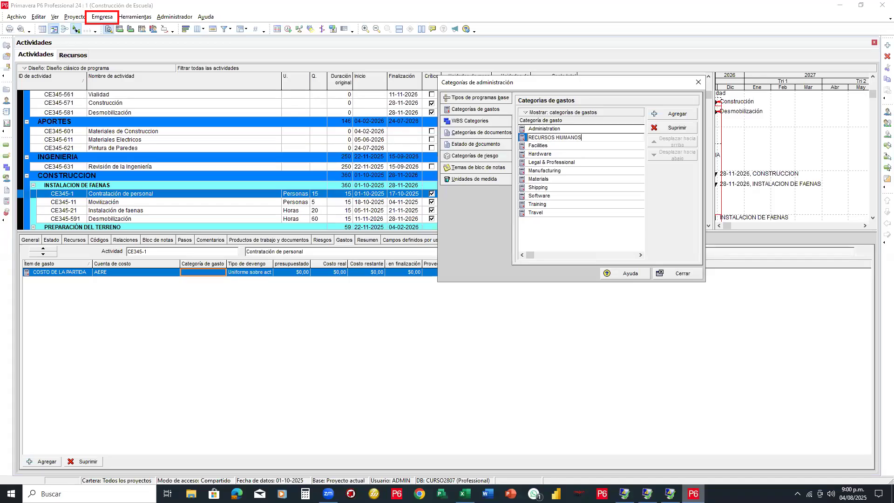
{"action": "type", "text": "UMANOS"}
{"action": "key", "text": "Return"}
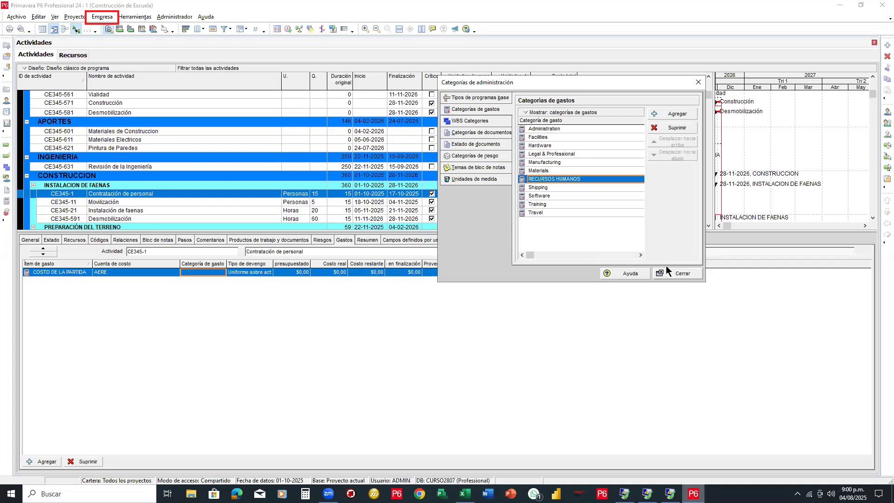
{"action": "left_click", "coordinate": [668, 272]}
Step: Assign the RECURSOS HUMANOS expense category to the COSTO DE LA PARTIDA item and check its accrual type options
{"action": "double_click", "coordinate": [214, 272]}
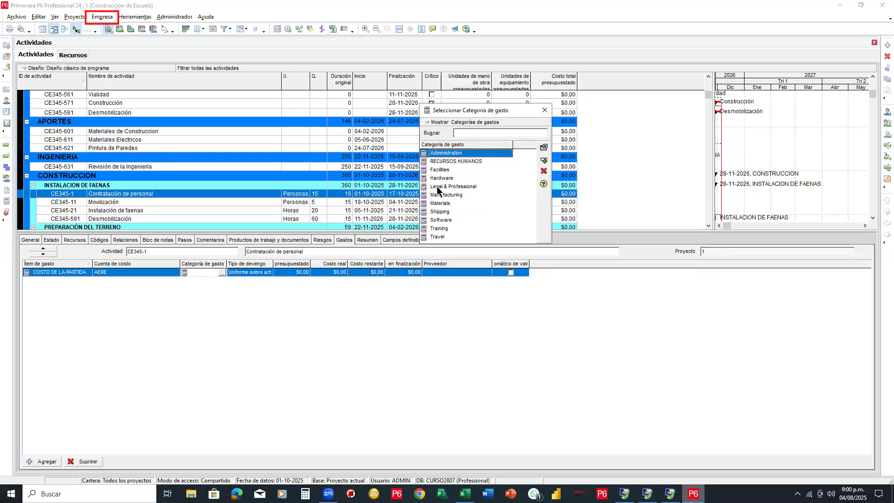
{"action": "left_click", "coordinate": [544, 161]}
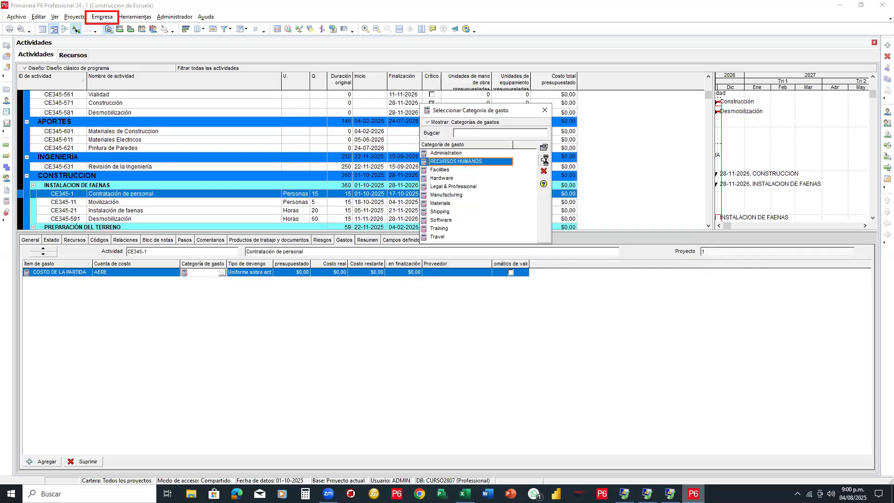
{"action": "left_click", "coordinate": [247, 272]}
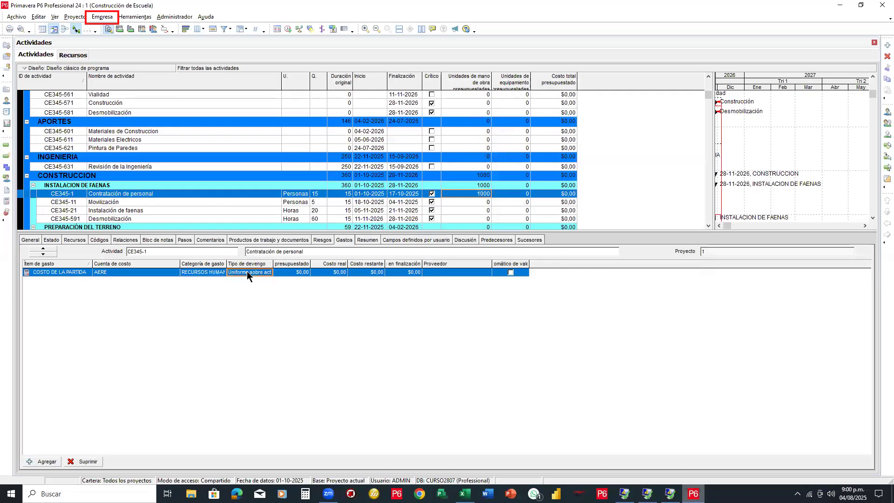
{"action": "left_click", "coordinate": [247, 272]}
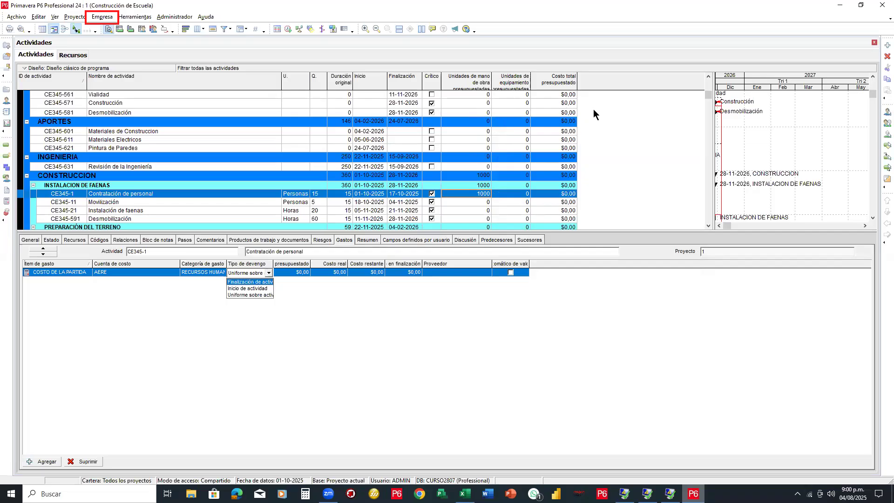
{"action": "mouse_move", "coordinate": [505, 306]}
{"action": "left_mouse_down"}
{"action": "mouse_move", "coordinate": [507, 329]}
{"action": "mouse_move", "coordinate": [557, 316]}
{"action": "mouse_move", "coordinate": [734, 311]}
{"action": "left_mouse_up"}
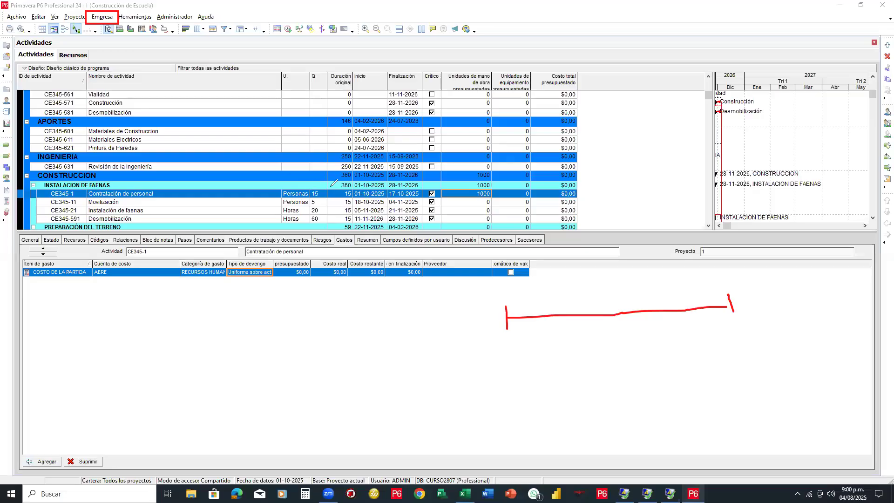
{"action": "mouse_move", "coordinate": [609, 273]}
{"action": "left_mouse_down"}
{"action": "mouse_move", "coordinate": [613, 285]}
{"action": "mouse_move", "coordinate": [618, 273]}
{"action": "mouse_move", "coordinate": [632, 279]}
{"action": "mouse_move", "coordinate": [620, 283]}
{"action": "left_mouse_up"}
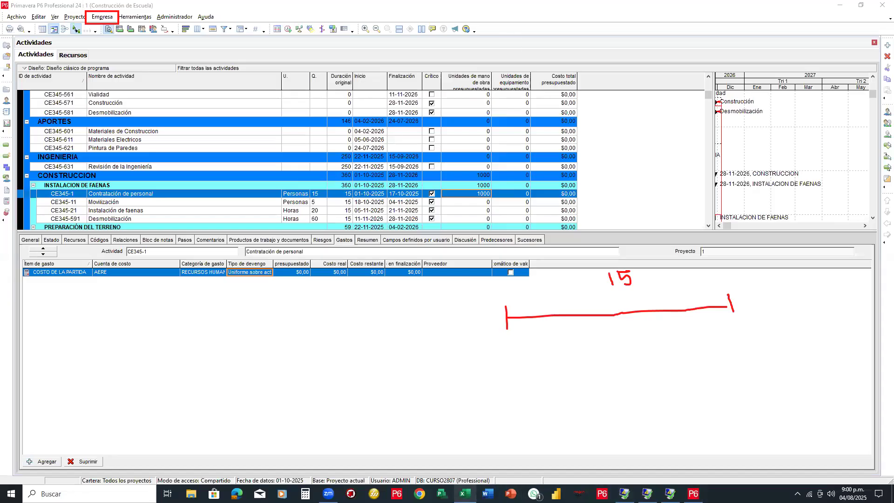
{"action": "left_click", "coordinate": [464, 494]}
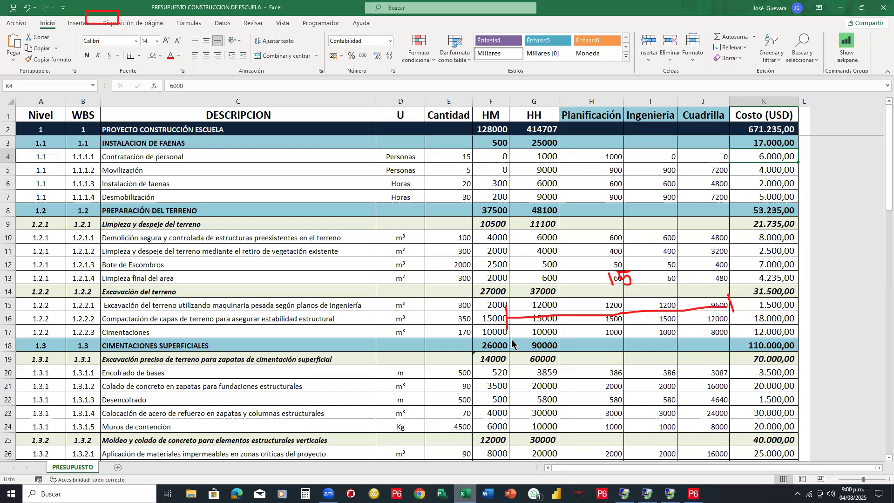
{"action": "key", "text": "alt+Tab"}
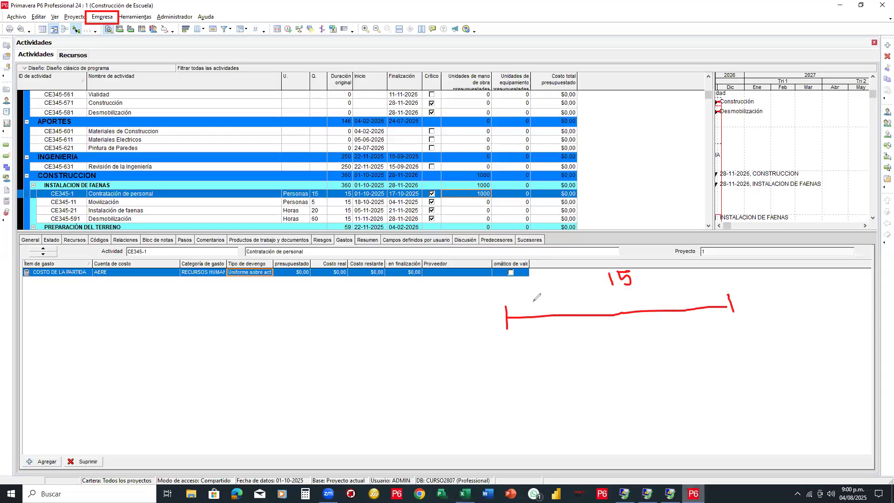
{"action": "mouse_move", "coordinate": [588, 290]}
{"action": "left_mouse_down"}
{"action": "mouse_move", "coordinate": [584, 302]}
{"action": "mouse_move", "coordinate": [637, 288]}
{"action": "left_mouse_up"}
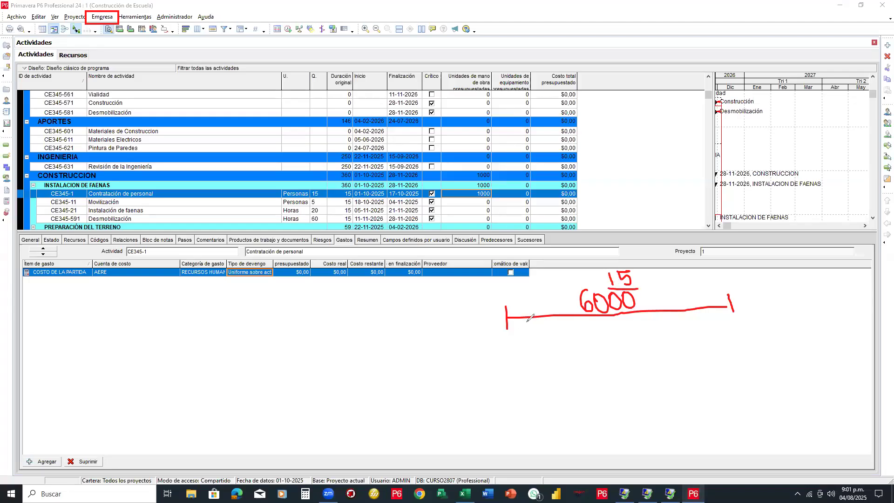
{"action": "mouse_move", "coordinate": [540, 299]}
{"action": "left_mouse_down"}
{"action": "mouse_move", "coordinate": [541, 333]}
{"action": "mouse_move", "coordinate": [563, 332]}
{"action": "left_mouse_up"}
{"action": "left_click_drag", "start_coordinate": [579, 290], "coordinate": [592, 336]}
{"action": "mouse_move", "coordinate": [615, 292]}
{"action": "left_mouse_down"}
{"action": "mouse_move", "coordinate": [624, 329]}
{"action": "mouse_move", "coordinate": [651, 327]}
{"action": "left_mouse_up"}
{"action": "left_click_drag", "start_coordinate": [663, 292], "coordinate": [676, 326]}
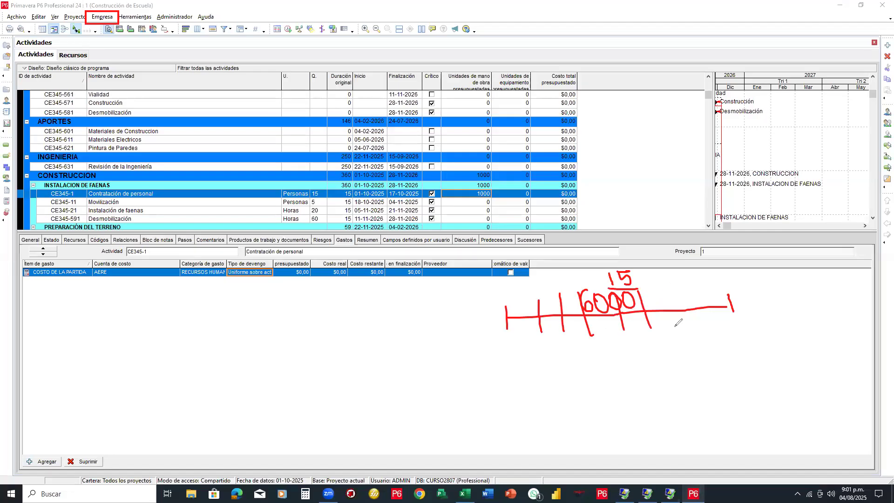
{"action": "mouse_move", "coordinate": [686, 295]}
{"action": "left_mouse_down"}
{"action": "mouse_move", "coordinate": [701, 322]}
{"action": "mouse_move", "coordinate": [723, 323]}
{"action": "left_mouse_up"}
{"action": "left_click", "coordinate": [517, 314]}
{"action": "mouse_move", "coordinate": [648, 307]}
{"action": "left_mouse_down"}
{"action": "mouse_move", "coordinate": [757, 307]}
{"action": "mouse_move", "coordinate": [744, 311]}
{"action": "left_mouse_up"}
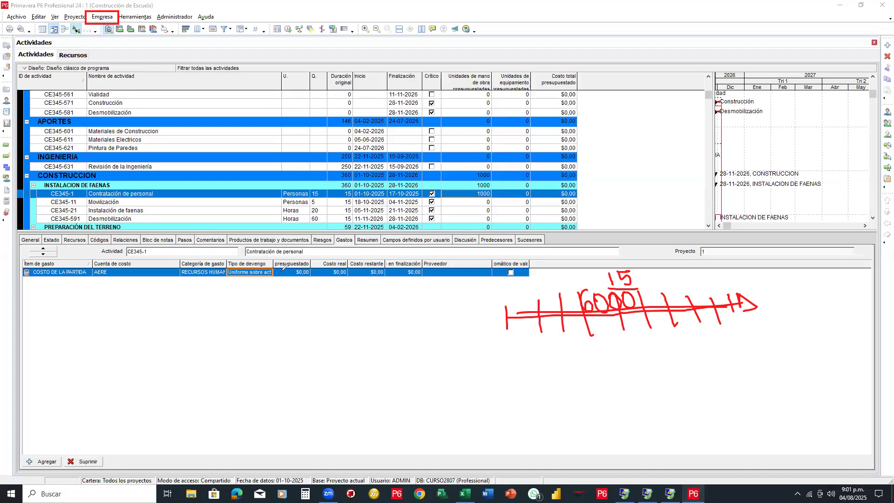
{"action": "mouse_move", "coordinate": [489, 289]}
{"action": "left_mouse_down"}
{"action": "mouse_move", "coordinate": [489, 304]}
{"action": "mouse_move", "coordinate": [509, 293]}
{"action": "left_mouse_up"}
{"action": "left_click", "coordinate": [515, 292]}
{"action": "mouse_move", "coordinate": [759, 279]}
{"action": "left_mouse_down"}
{"action": "mouse_move", "coordinate": [751, 291]}
{"action": "mouse_move", "coordinate": [775, 277]}
{"action": "mouse_move", "coordinate": [775, 262]}
{"action": "mouse_move", "coordinate": [788, 251]}
{"action": "left_mouse_up"}
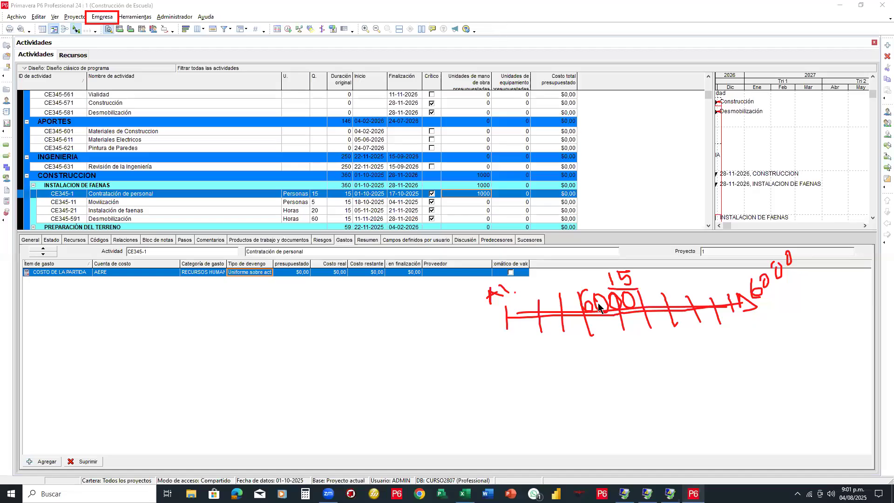
{"action": "left_click", "coordinate": [608, 76]}
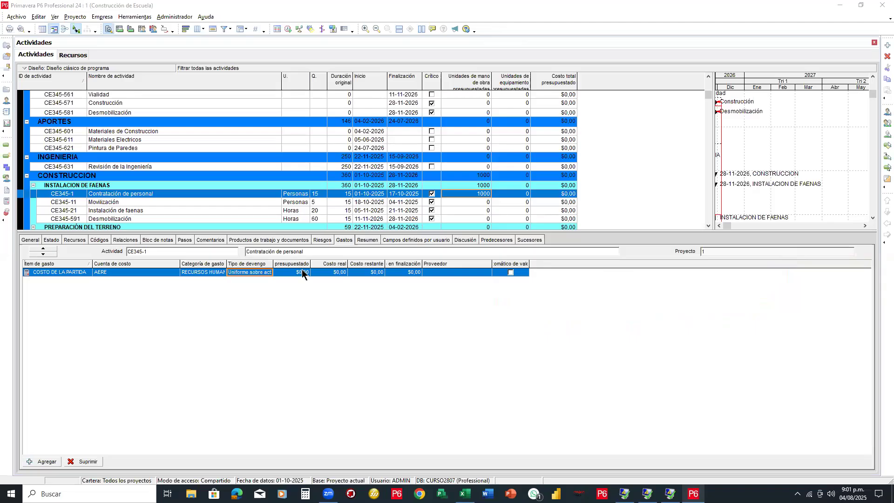
Step: Widen the budgeted cost column and set the COSTO DE LA PARTIDA item's budgeted cost to $6.000,00
{"action": "left_click_drag", "start_coordinate": [311, 264], "coordinate": [371, 264]}
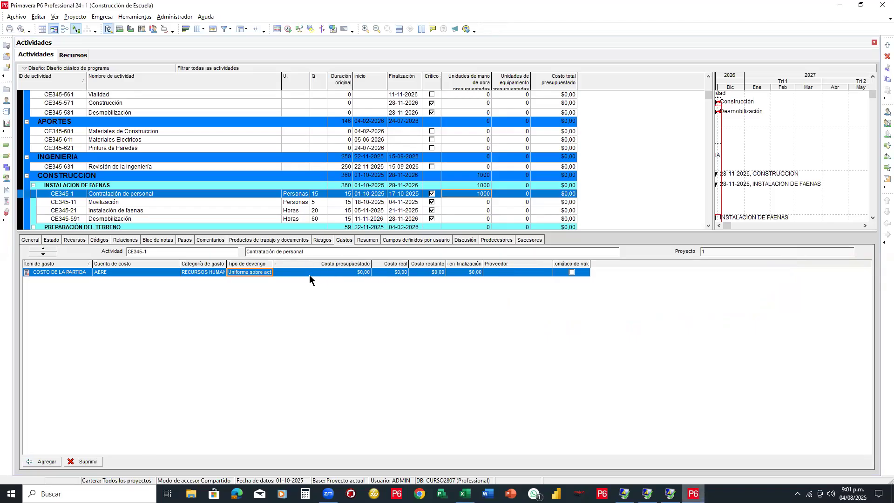
{"action": "left_click", "coordinate": [356, 271]}
{"action": "type", "text": "60"}
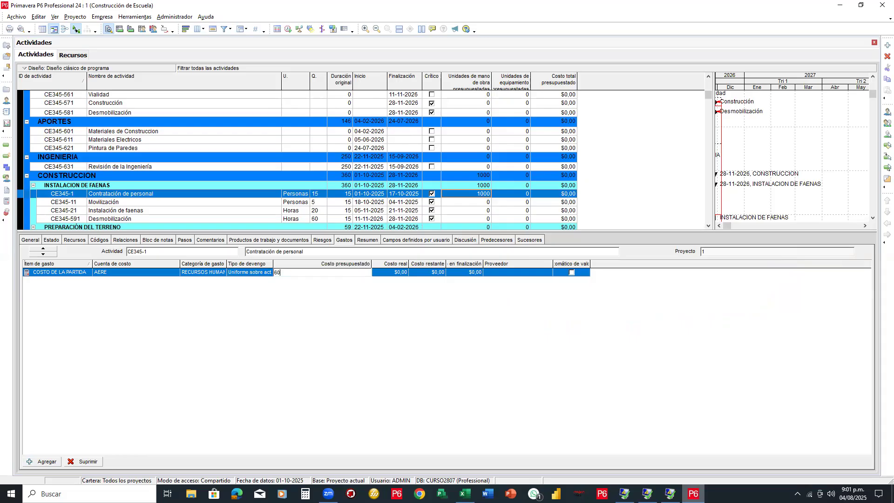
{"action": "key", "text": "Return"}
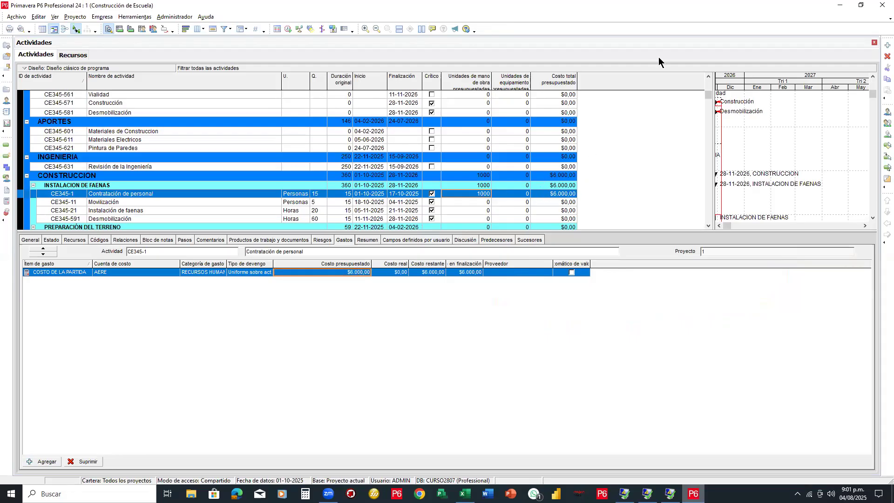
Step: Examine the labor units, equipment units and total budgeted cost of Contratación de personal and their roll-up in the WBS summary rows
{"action": "key", "text": "ctrl+2"}
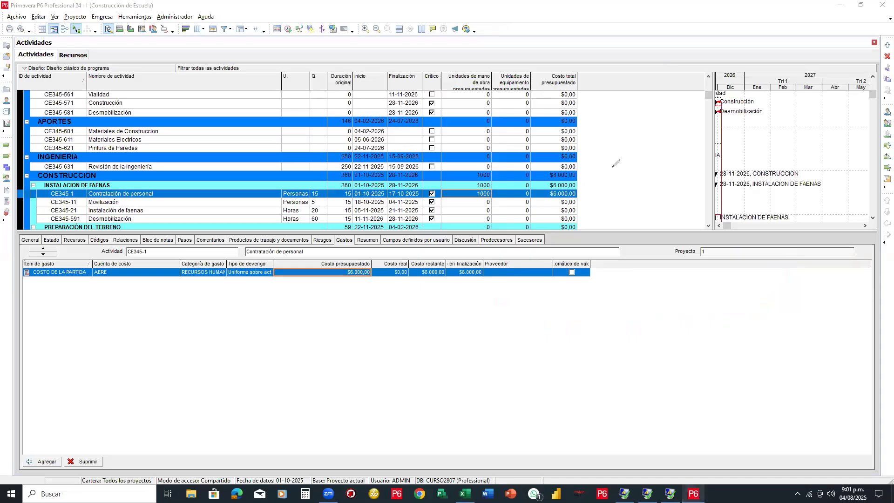
{"action": "left_click_drag", "start_coordinate": [640, 194], "coordinate": [588, 192]}
{"action": "mouse_move", "coordinate": [494, 189]}
{"action": "left_mouse_down"}
{"action": "mouse_move", "coordinate": [476, 198]}
{"action": "mouse_move", "coordinate": [488, 201]}
{"action": "mouse_move", "coordinate": [493, 189]}
{"action": "mouse_move", "coordinate": [517, 198]}
{"action": "mouse_move", "coordinate": [526, 187]}
{"action": "left_mouse_up"}
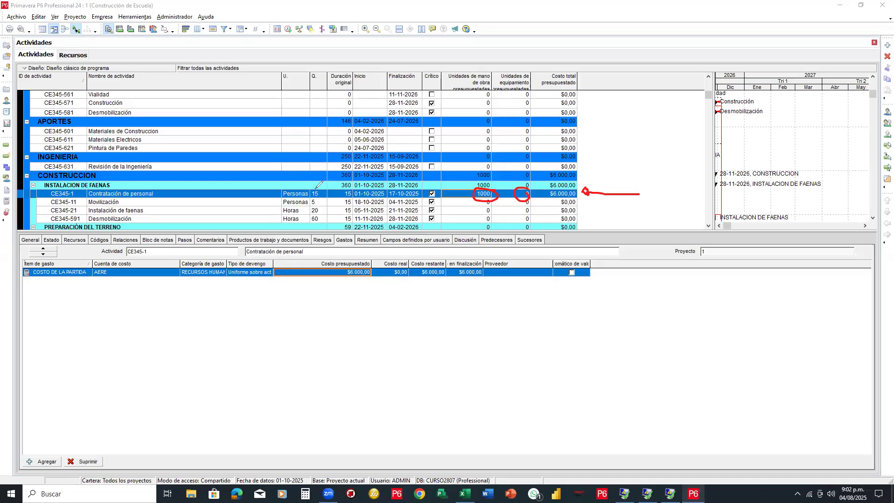
{"action": "left_click_drag", "start_coordinate": [322, 196], "coordinate": [328, 176]}
{"action": "scroll", "coordinate": [298, 174], "scroll_direction": "up", "scroll_amount": 2}
{"action": "scroll", "coordinate": [298, 174], "scroll_direction": "up", "scroll_amount": 1}
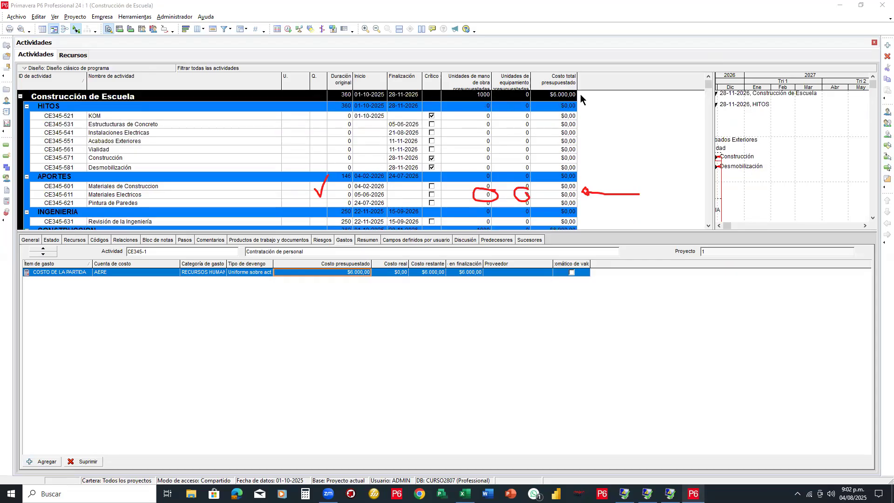
{"action": "scroll", "coordinate": [535, 139], "scroll_direction": "down", "scroll_amount": 3}
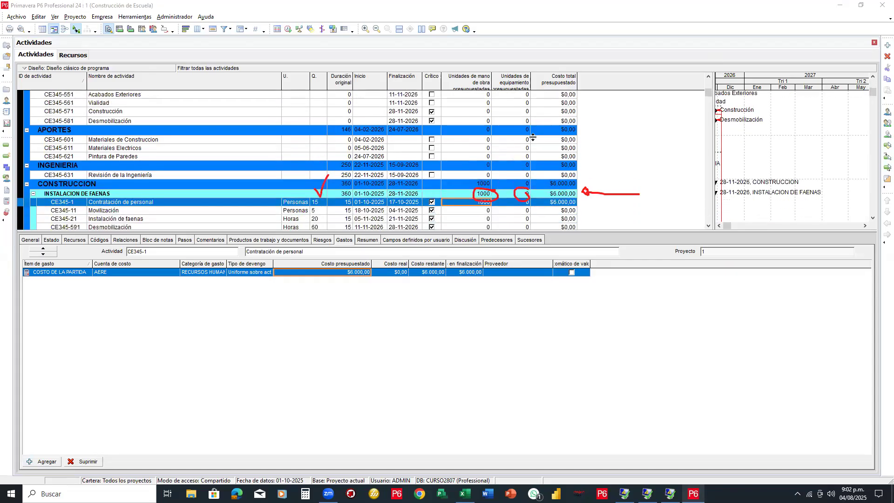
{"action": "scroll", "coordinate": [533, 137], "scroll_direction": "down", "scroll_amount": 1}
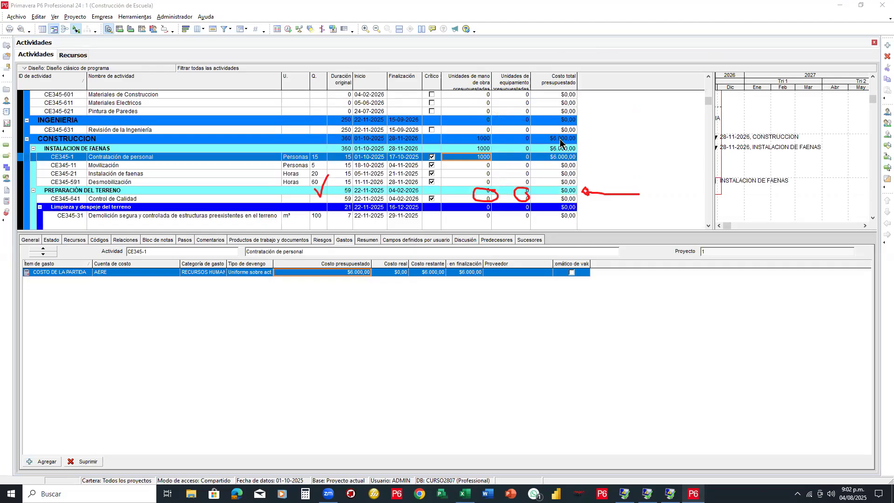
{"action": "left_click", "coordinate": [526, 57]}
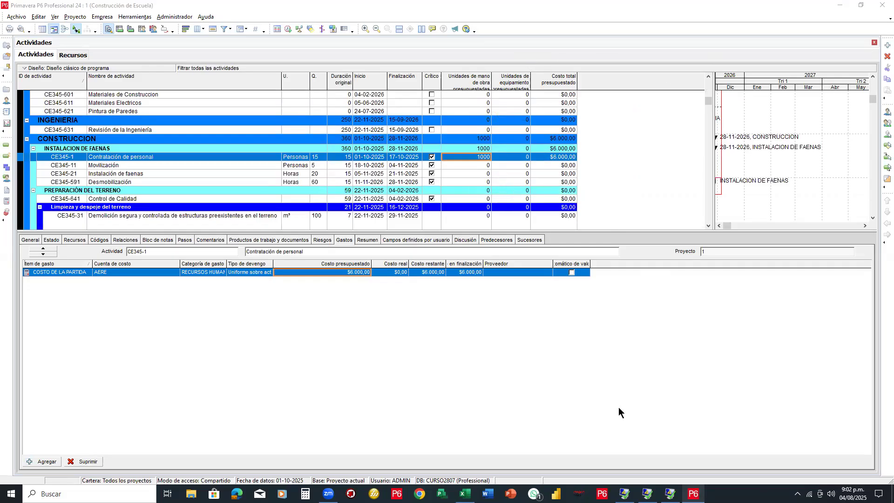
Step: Switch to the Excel budget and review the remaining cost items from Contratación de personal to Entrega formal
{"action": "left_click", "coordinate": [464, 494]}
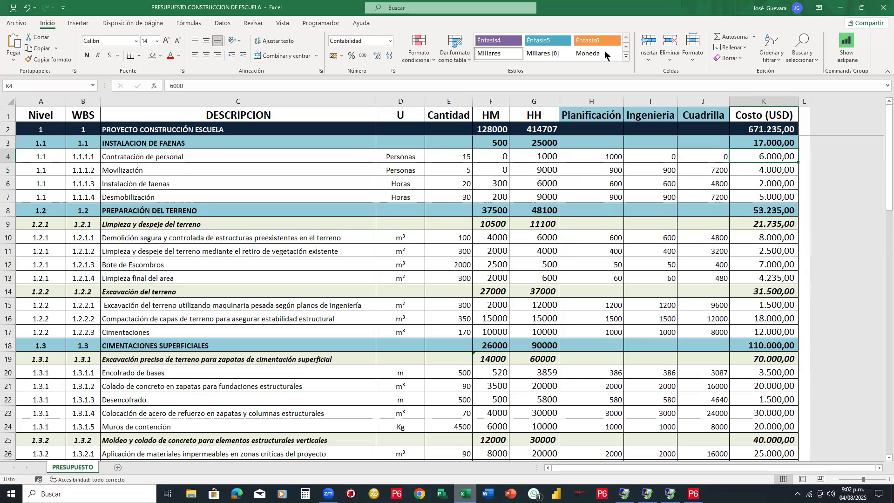
{"action": "left_click", "coordinate": [804, 153]}
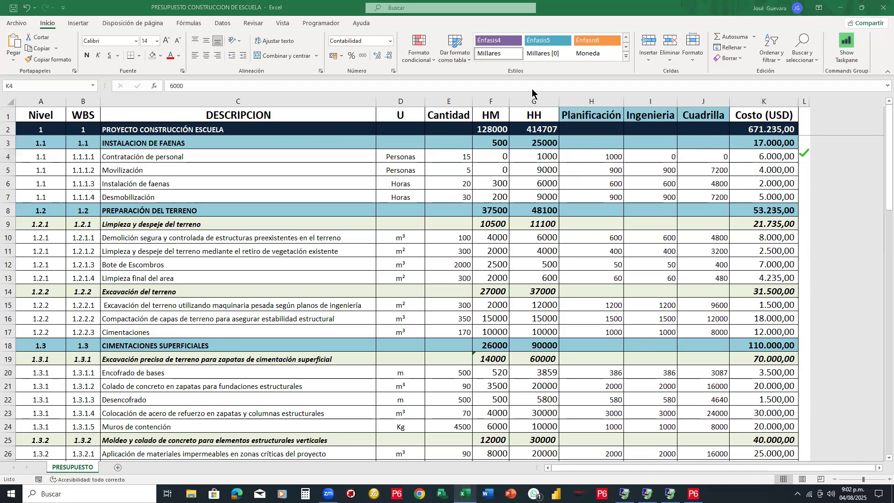
{"action": "scroll", "coordinate": [484, 169], "scroll_direction": "down", "scroll_amount": 7}
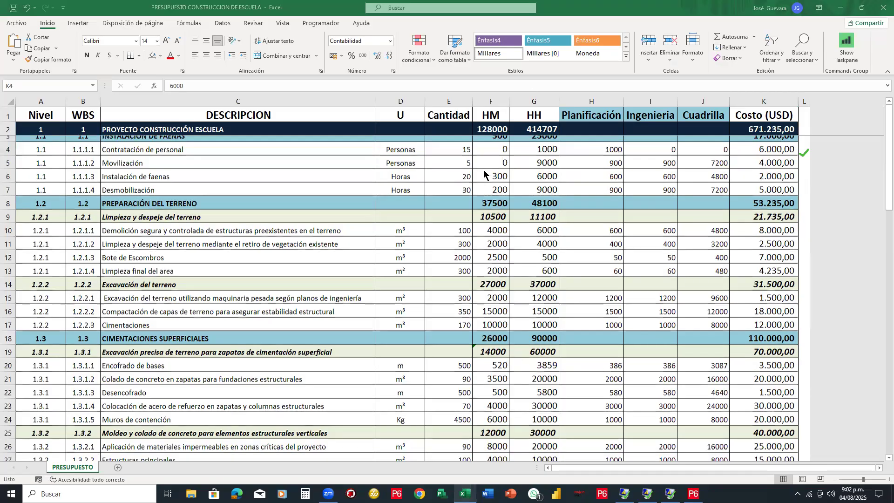
{"action": "scroll", "coordinate": [485, 173], "scroll_direction": "down", "scroll_amount": 17}
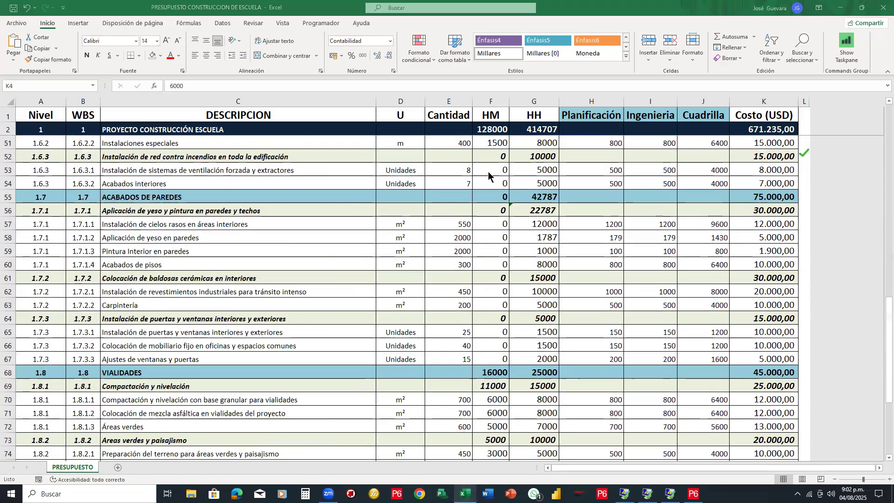
{"action": "scroll", "coordinate": [489, 175], "scroll_direction": "up", "scroll_amount": 20}
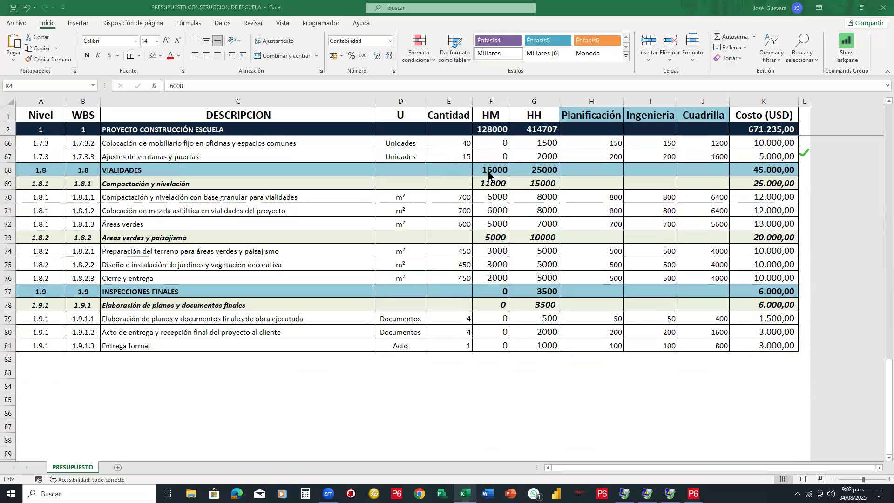
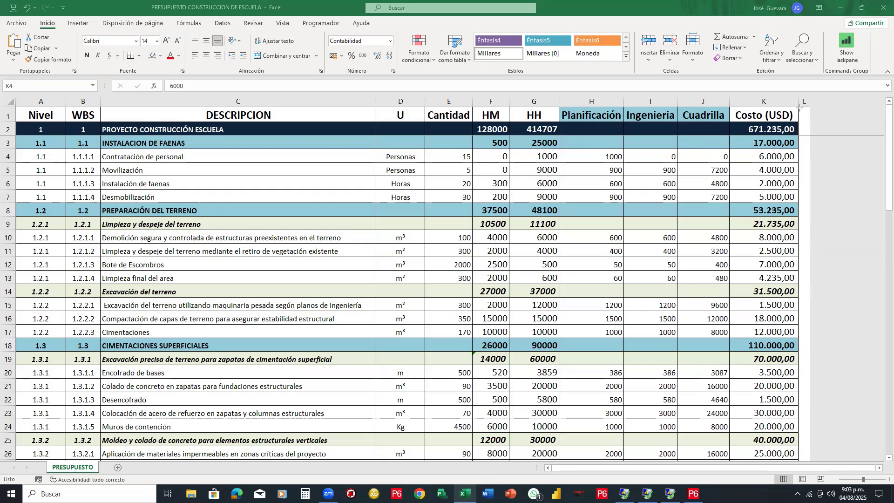
{"action": "mouse_move", "coordinate": [800, 107]}
{"action": "left_mouse_down"}
{"action": "mouse_move", "coordinate": [545, 201]}
{"action": "mouse_move", "coordinate": [554, 499]}
{"action": "mouse_move", "coordinate": [556, 487]}
{"action": "left_mouse_up"}
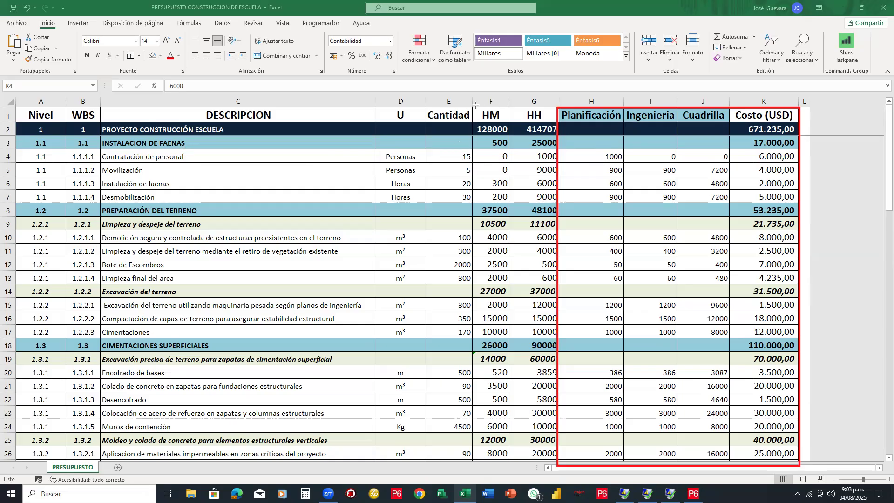
{"action": "left_click_drag", "start_coordinate": [473, 105], "coordinate": [507, 459]}
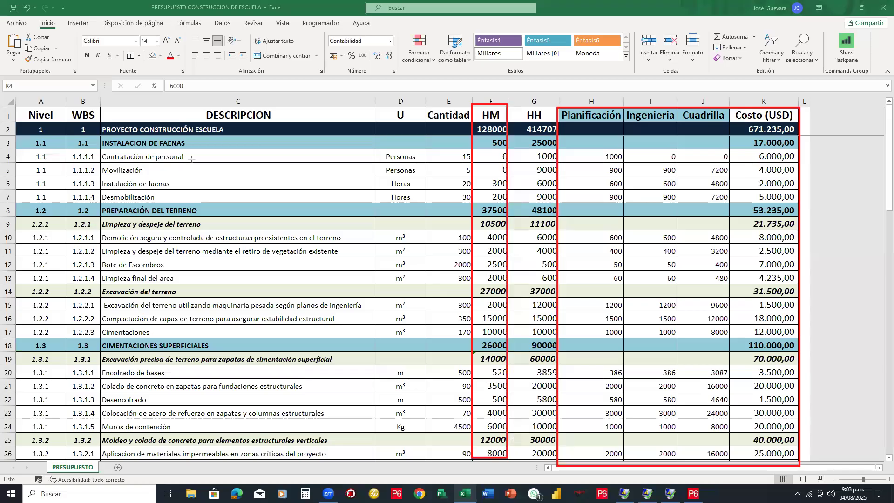
{"action": "left_click_drag", "start_coordinate": [730, 108], "coordinate": [775, 335]}
{"action": "left_click_drag", "start_coordinate": [798, 427], "coordinate": [799, 468]}
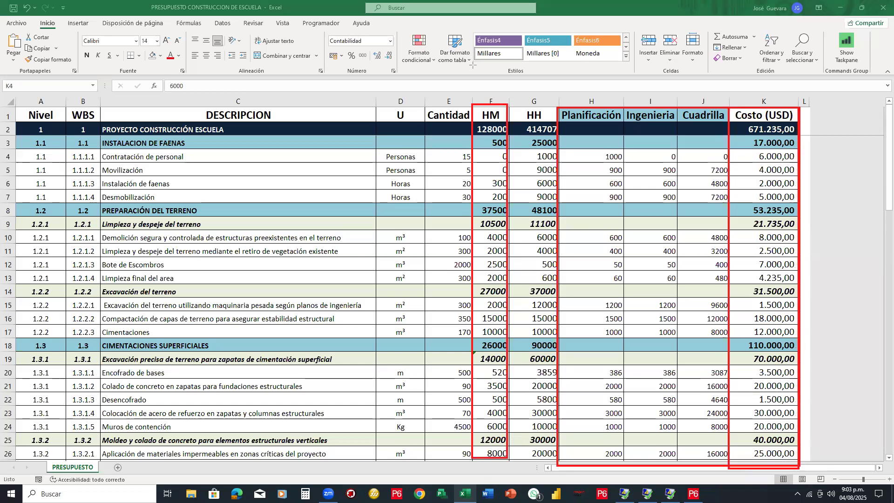
{"action": "key", "text": "Escape"}
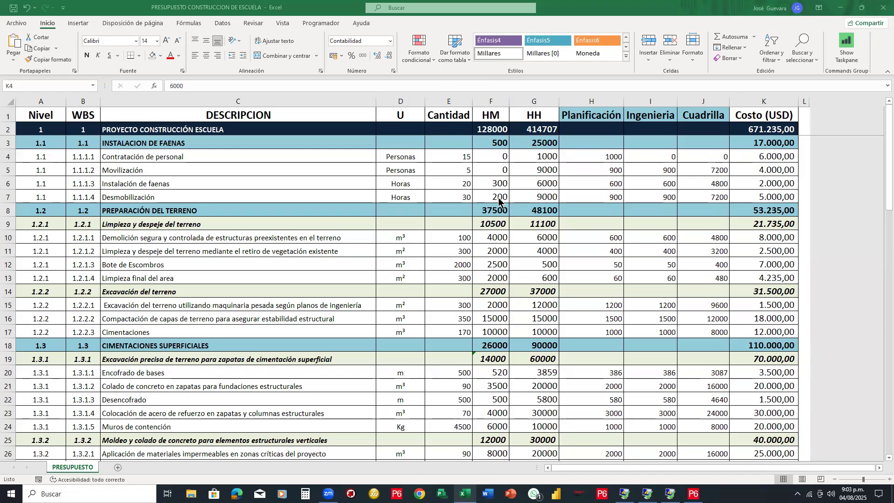
Step: Examine the machine-hour (HM) values of the activities throughout the PRESUPUESTO sheet
{"action": "scroll", "coordinate": [499, 200], "scroll_direction": "down", "scroll_amount": 4}
{"action": "scroll", "coordinate": [498, 200], "scroll_direction": "down", "scroll_amount": 2}
{"action": "scroll", "coordinate": [493, 139], "scroll_direction": "up", "scroll_amount": 6}
{"action": "left_click", "coordinate": [500, 182]}
{"action": "left_click", "coordinate": [501, 234]}
{"action": "scroll", "coordinate": [500, 234], "scroll_direction": "down", "scroll_amount": 12}
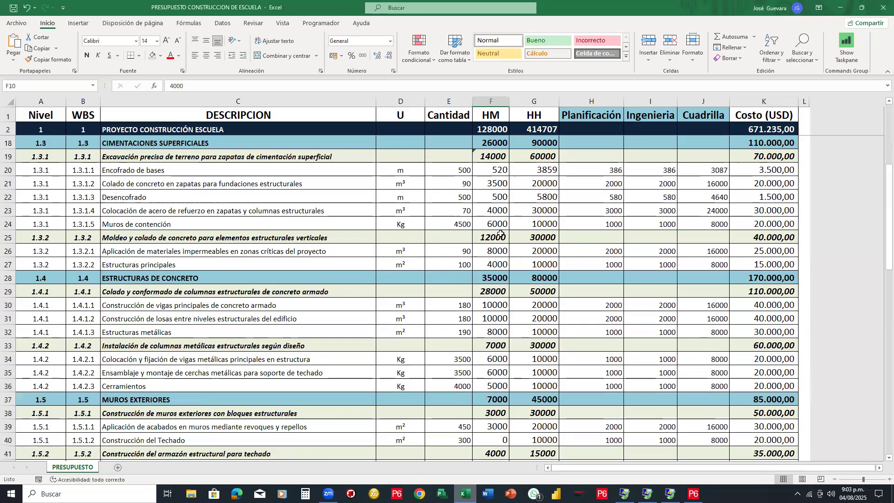
{"action": "scroll", "coordinate": [501, 234], "scroll_direction": "down", "scroll_amount": 6}
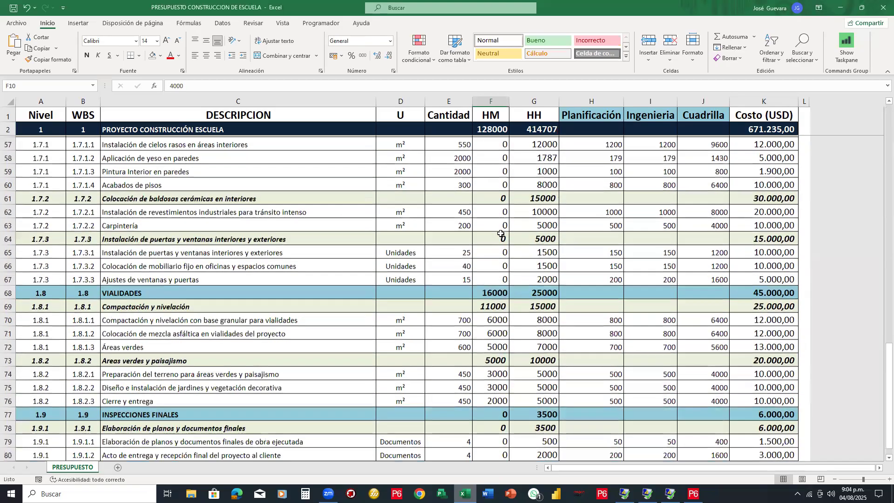
{"action": "scroll", "coordinate": [501, 233], "scroll_direction": "up", "scroll_amount": 9}
{"action": "scroll", "coordinate": [500, 233], "scroll_direction": "up", "scroll_amount": 9}
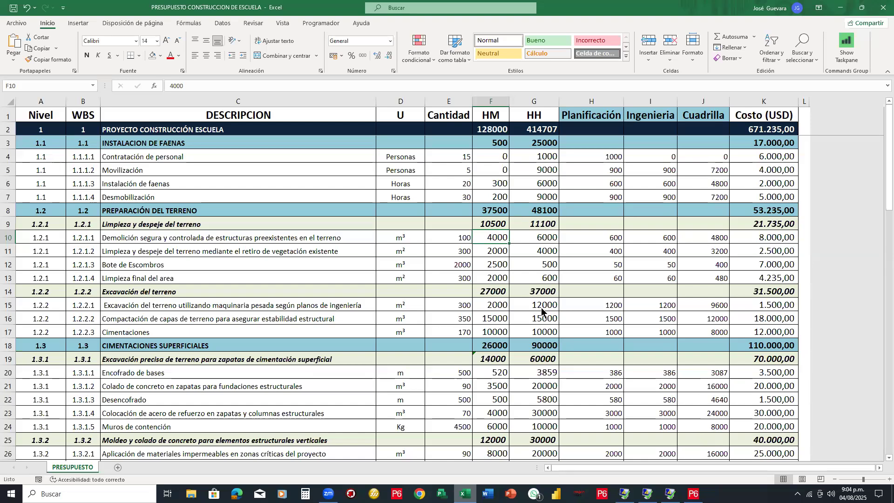
Step: Switch to Primavera P6, reduce the row height of the Demolición segura activity and narrow the activity table to give the Gantt chart more room
{"action": "key", "text": "alt+Tab"}
{"action": "left_click_drag", "start_coordinate": [581, 232], "coordinate": [571, 320]}
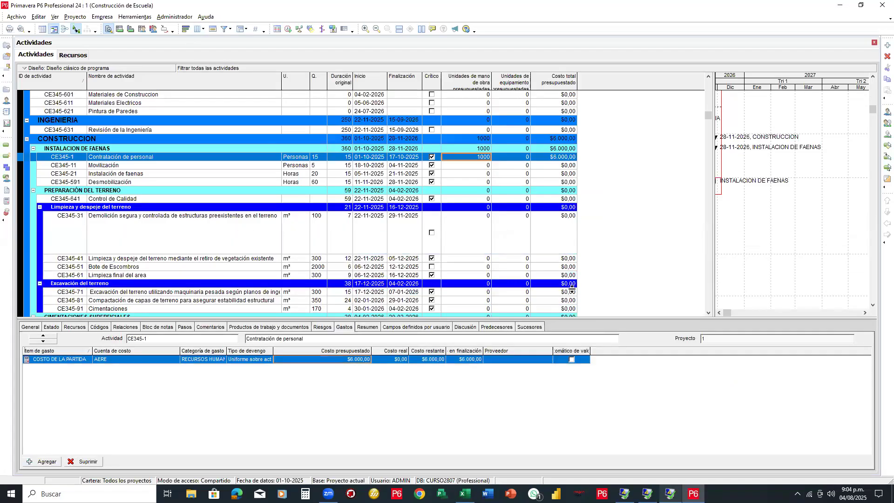
{"action": "left_click_drag", "start_coordinate": [57, 255], "coordinate": [56, 222]}
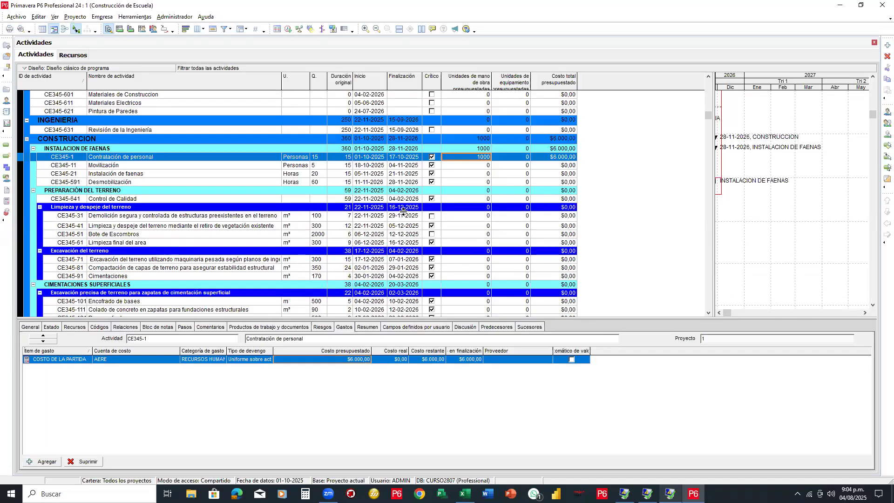
{"action": "left_click_drag", "start_coordinate": [714, 215], "coordinate": [589, 226]}
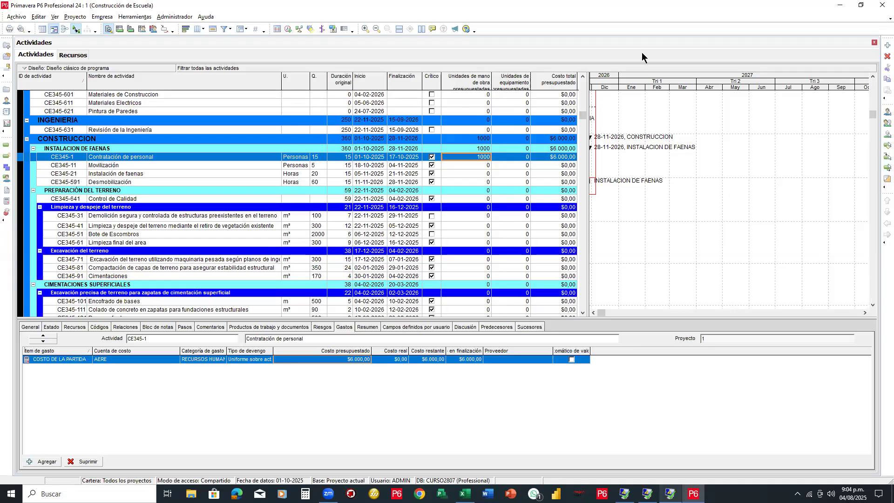
Step: Start a project export using the spreadsheet format, Hoja de cálculo - (XLSX)
{"action": "key", "text": "ctrl+2"}
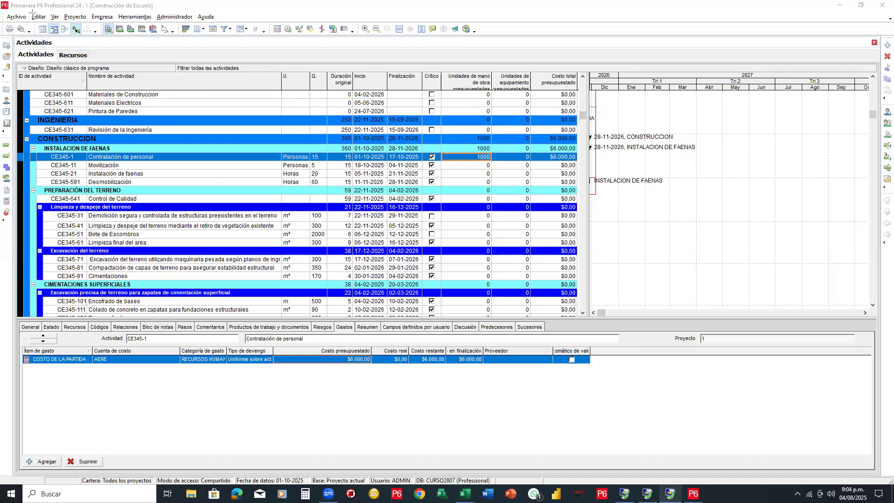
{"action": "left_click_drag", "start_coordinate": [33, 10], "coordinate": [2, 25]}
{"action": "left_click", "coordinate": [26, 18]}
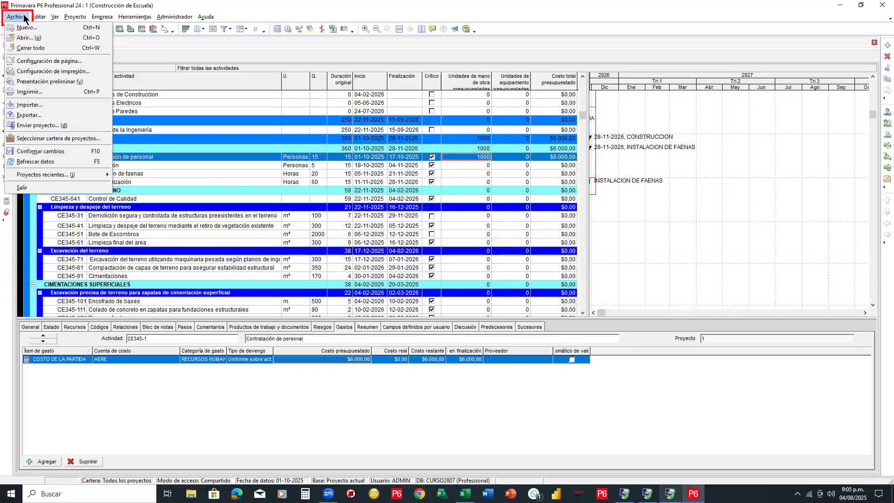
{"action": "left_click", "coordinate": [42, 116]}
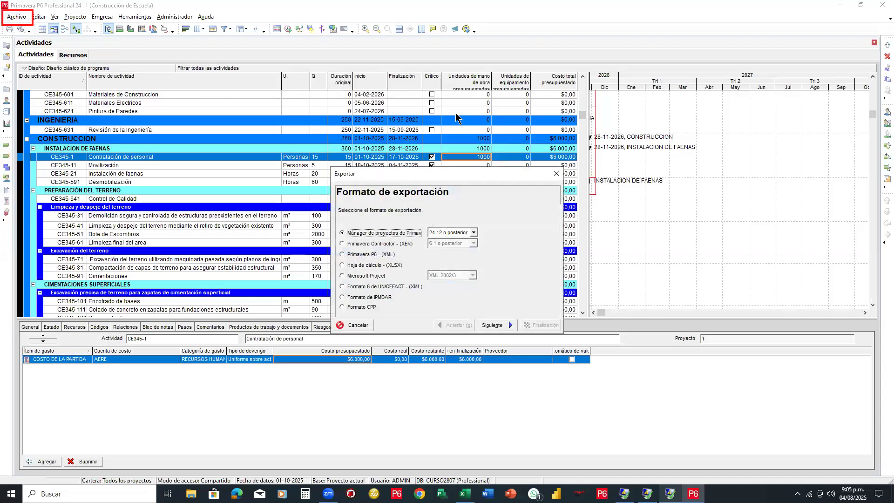
{"action": "left_click_drag", "start_coordinate": [393, 178], "coordinate": [444, 133]}
{"action": "left_click", "coordinate": [566, 114]}
{"action": "mouse_move", "coordinate": [386, 214]}
{"action": "left_mouse_down"}
{"action": "mouse_move", "coordinate": [401, 228]}
{"action": "mouse_move", "coordinate": [468, 225]}
{"action": "left_mouse_up"}
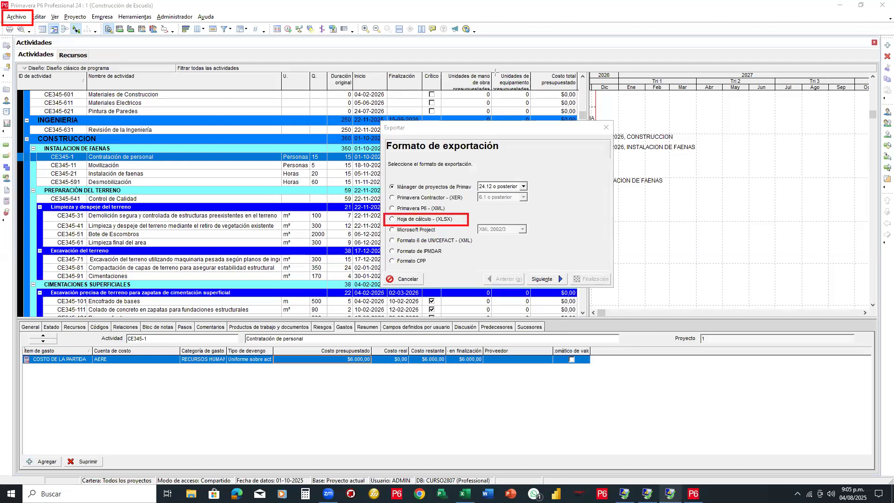
{"action": "left_click", "coordinate": [393, 220]}
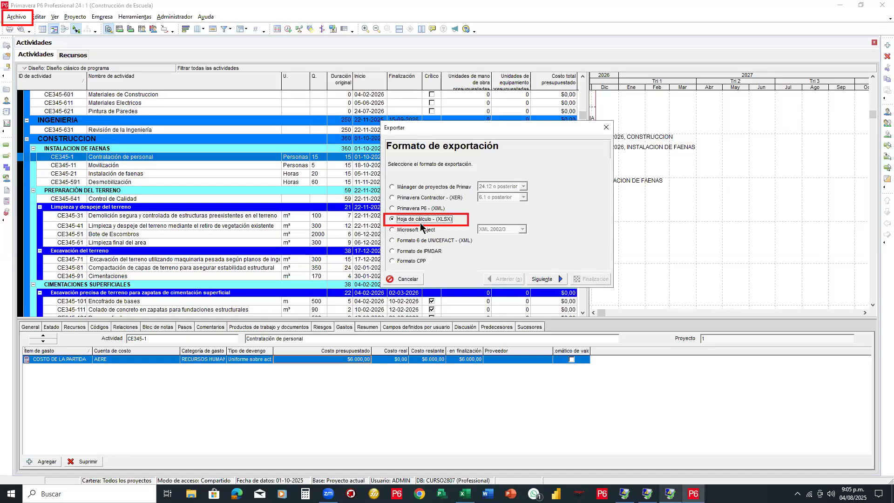
{"action": "left_click", "coordinate": [537, 279]}
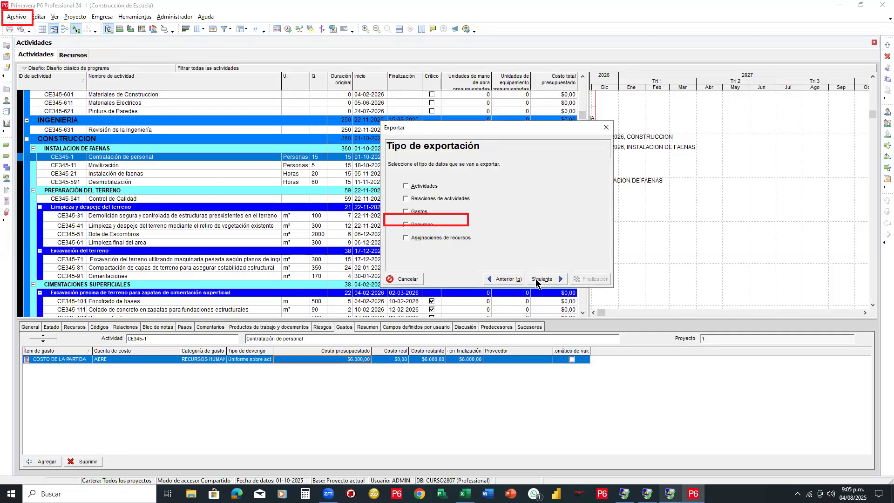
Step: Choose Asignaciones de recursos as the data to export and include the Construcción de Escuela project
{"action": "left_click", "coordinate": [610, 50]}
{"action": "left_click", "coordinate": [442, 218]}
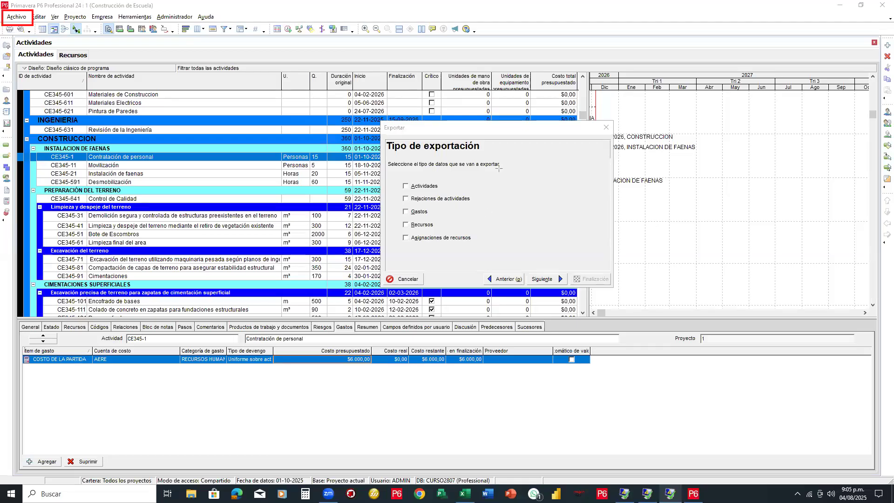
{"action": "mouse_move", "coordinate": [399, 231]}
{"action": "left_mouse_down"}
{"action": "mouse_move", "coordinate": [430, 246]}
{"action": "mouse_move", "coordinate": [479, 246]}
{"action": "left_mouse_up"}
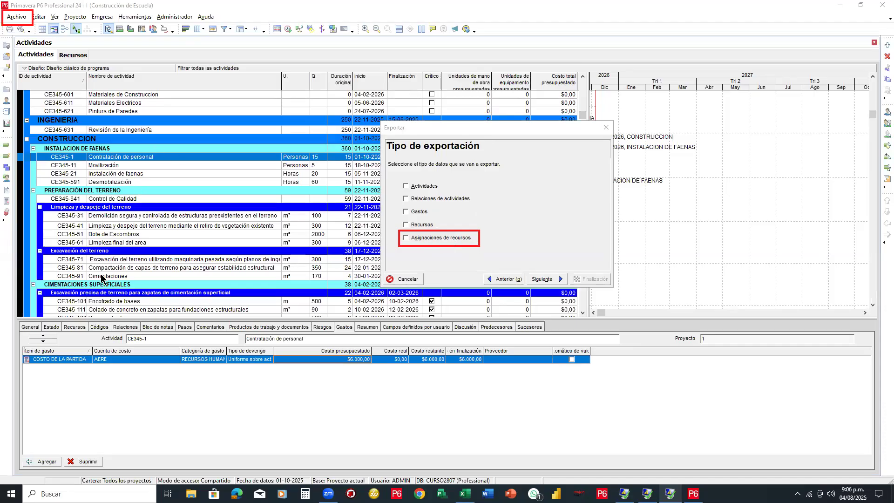
{"action": "left_click", "coordinate": [405, 238]}
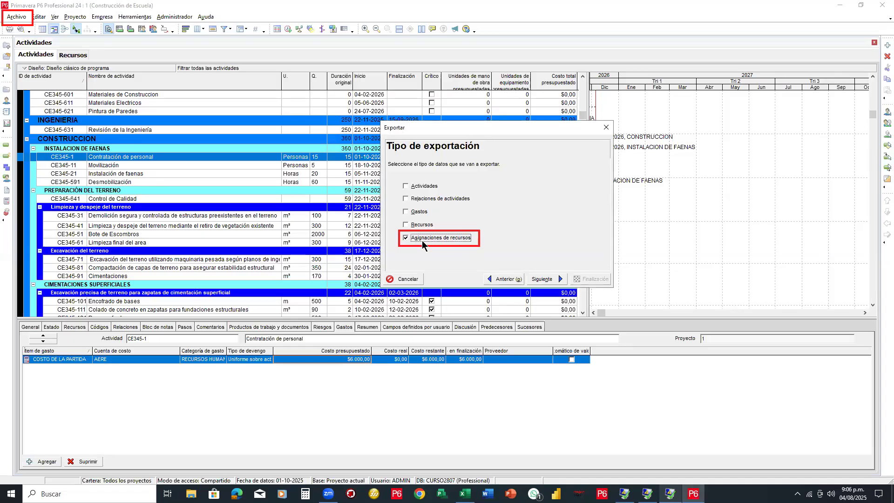
{"action": "left_click", "coordinate": [543, 278]}
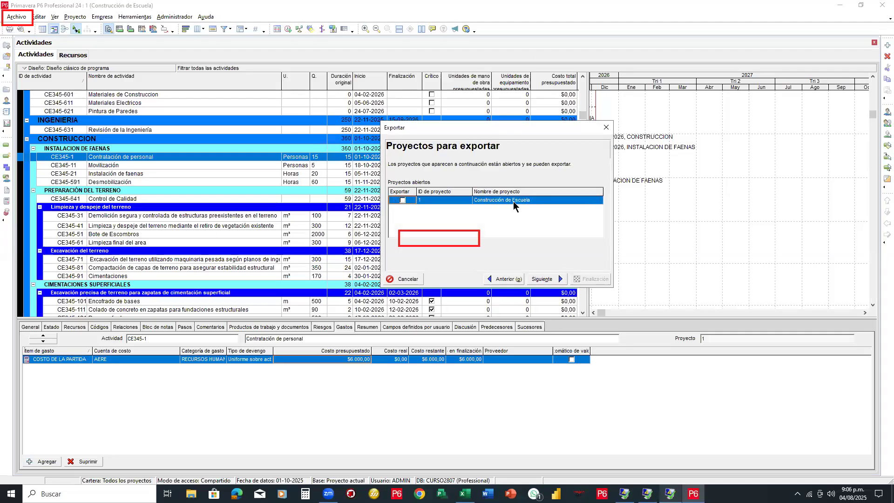
{"action": "left_click", "coordinate": [400, 201]}
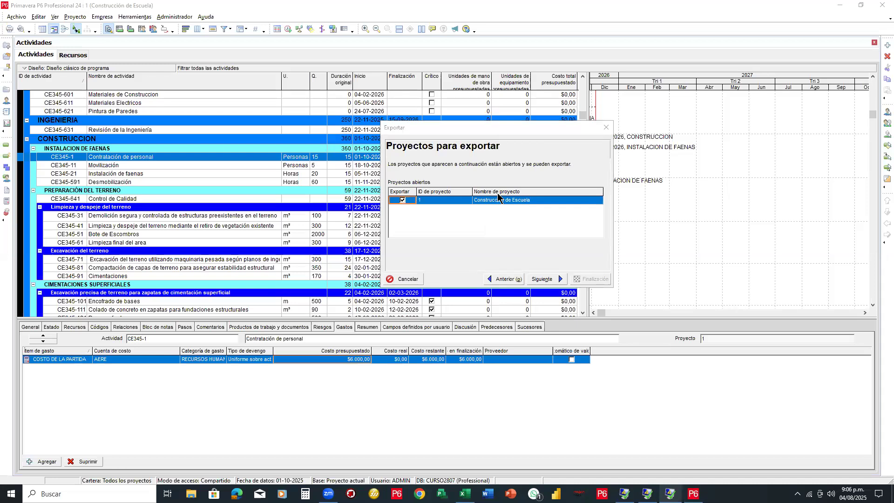
{"action": "left_click", "coordinate": [540, 278]}
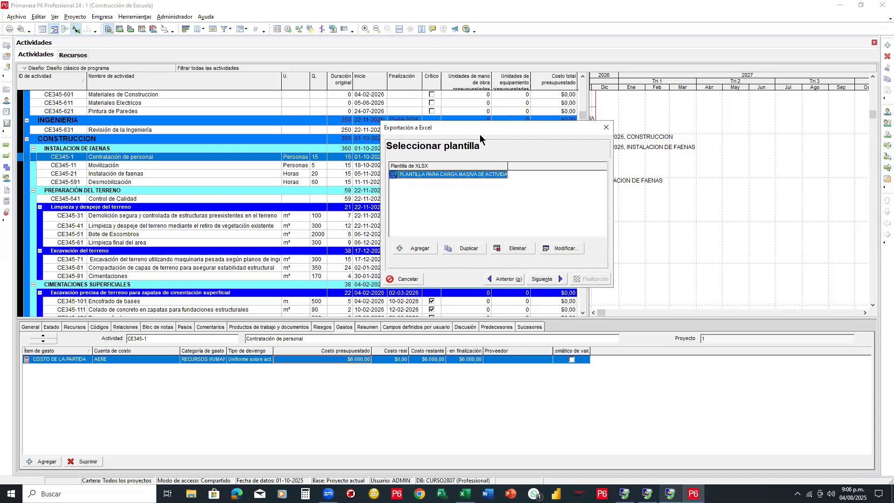
Step: Add an export template named CARGA MASIVA DE RECURSOS with Asignaciones de recursos as its subject area
{"action": "left_click_drag", "start_coordinate": [479, 132], "coordinate": [480, 115]}
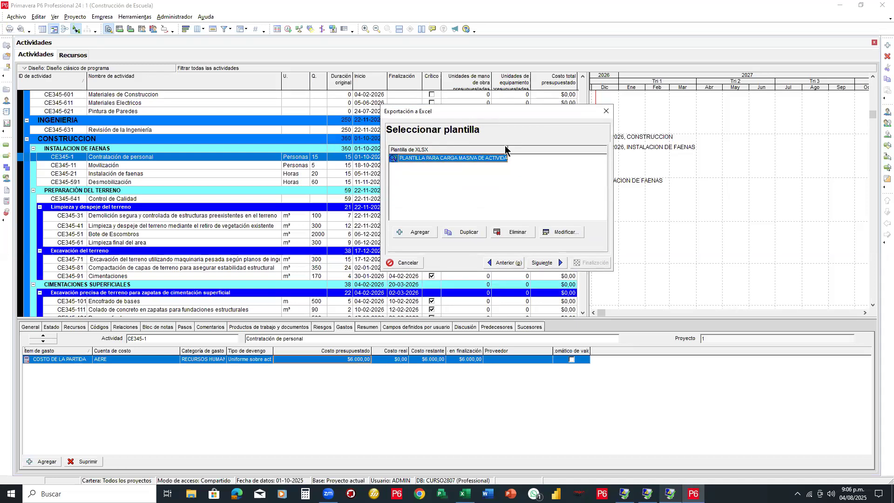
{"action": "left_click_drag", "start_coordinate": [508, 147], "coordinate": [540, 148]}
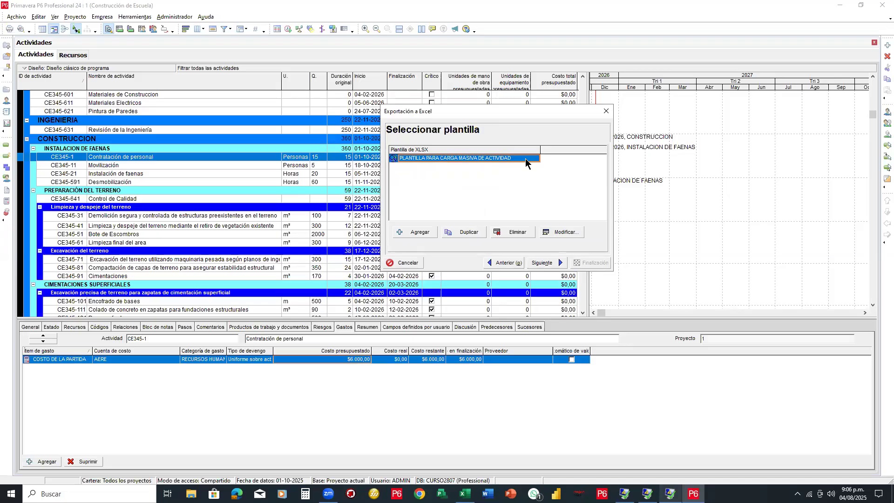
{"action": "left_click", "coordinate": [419, 232]}
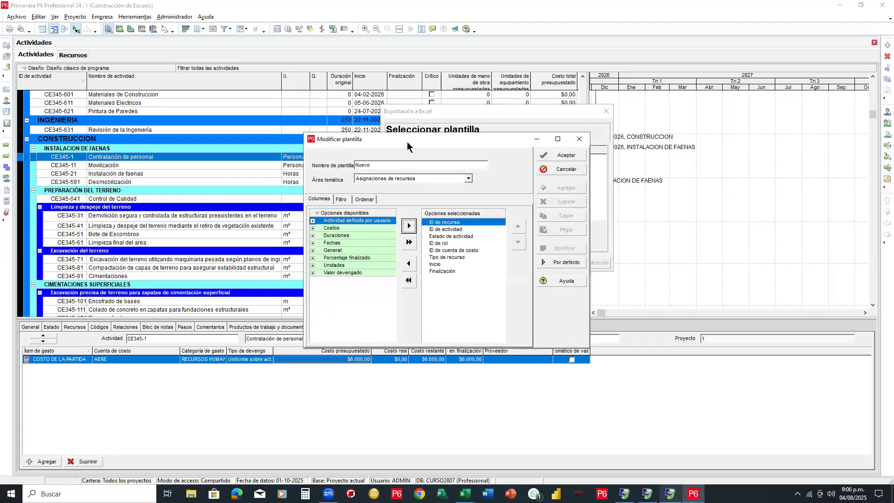
{"action": "left_click_drag", "start_coordinate": [403, 143], "coordinate": [452, 141]}
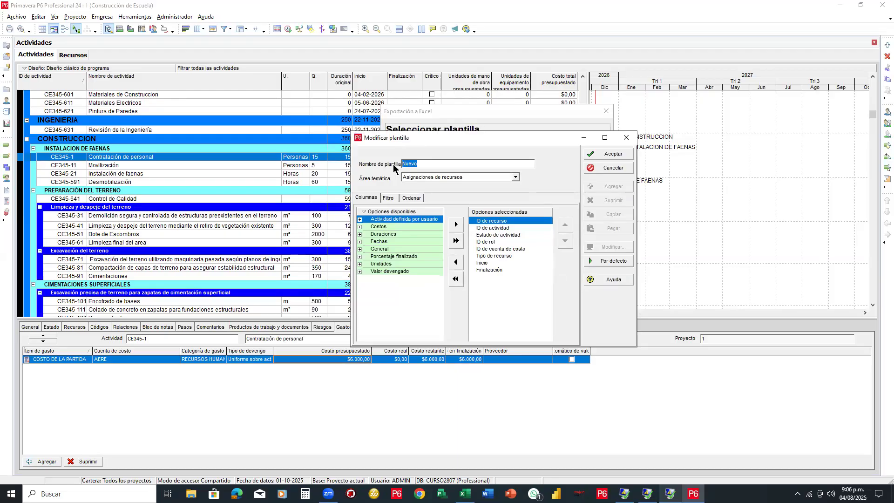
{"action": "key", "text": "BackSpace"}
{"action": "type", "text": "CARGA MASDIVA DE RECURSOS"}
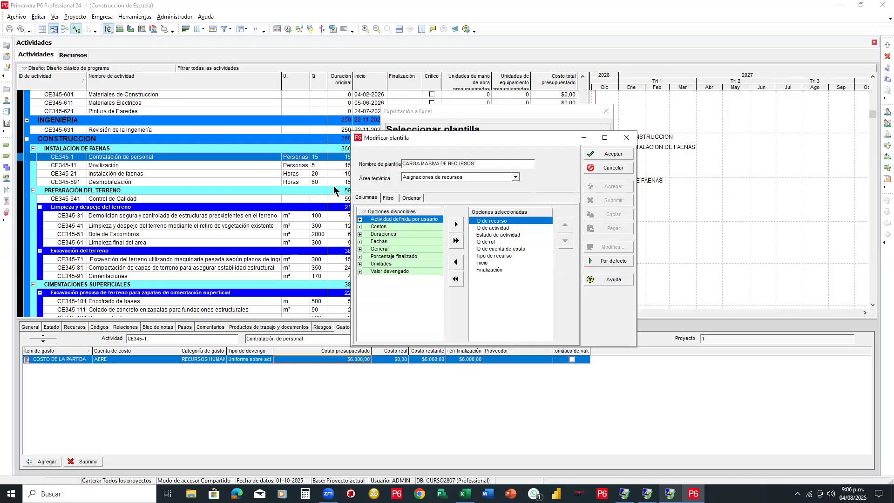
{"action": "left_click", "coordinate": [516, 177]}
{"action": "left_click", "coordinate": [455, 186]}
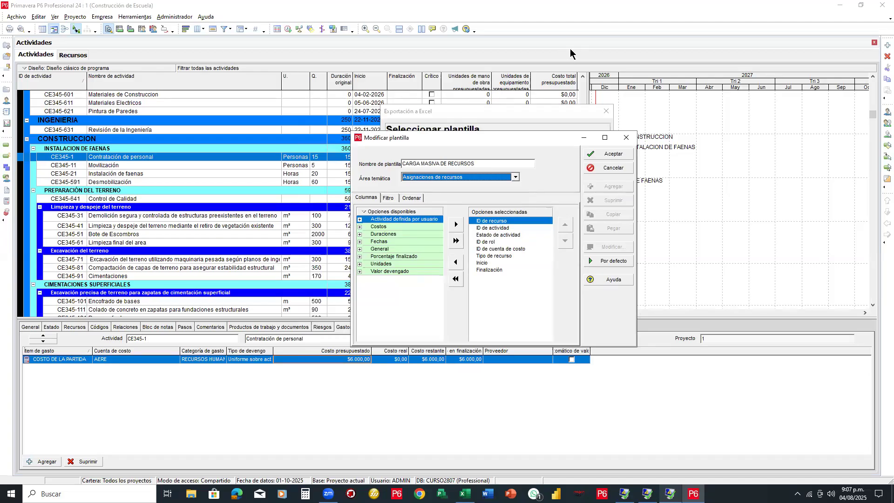
Step: Remove the Inicio, Finalización and Tipo de recurso columns from the template's selected options
{"action": "key", "text": "ctrl+2"}
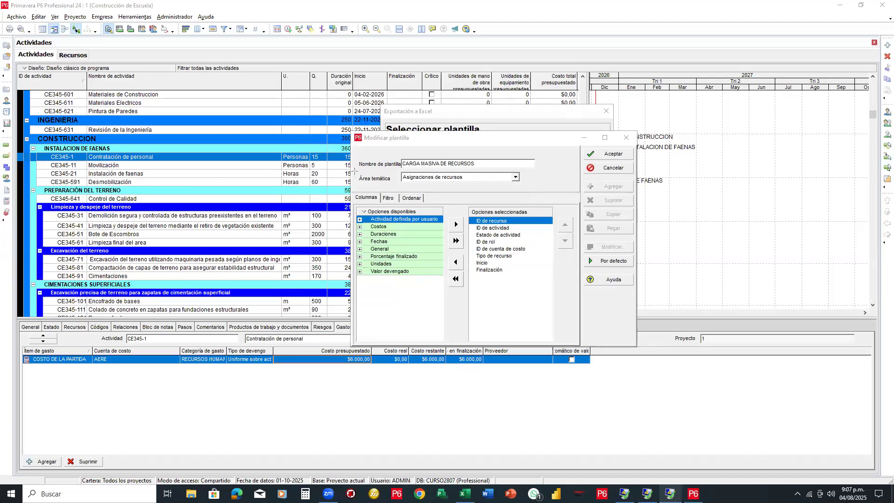
{"action": "left_click_drag", "start_coordinate": [355, 172], "coordinate": [527, 183]}
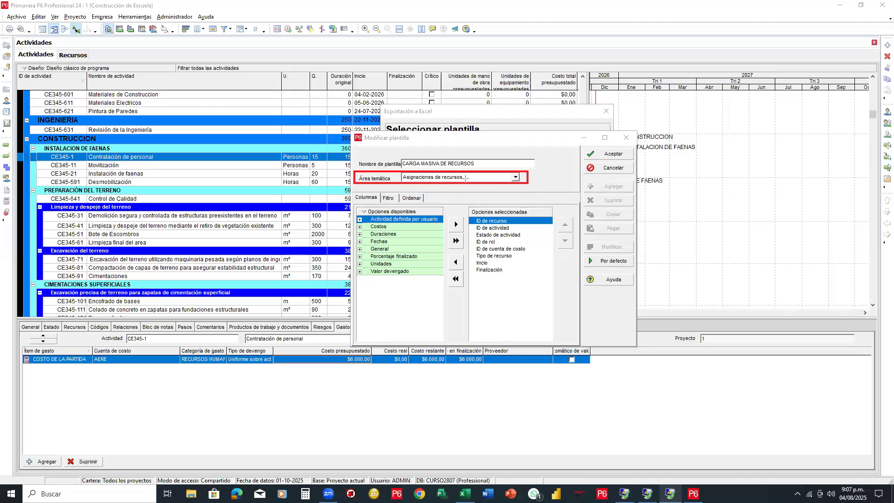
{"action": "key", "text": "t"}
{"action": "mouse_move", "coordinate": [468, 204]}
{"action": "left_mouse_down"}
{"action": "mouse_move", "coordinate": [572, 308]}
{"action": "mouse_move", "coordinate": [554, 285]}
{"action": "left_mouse_up"}
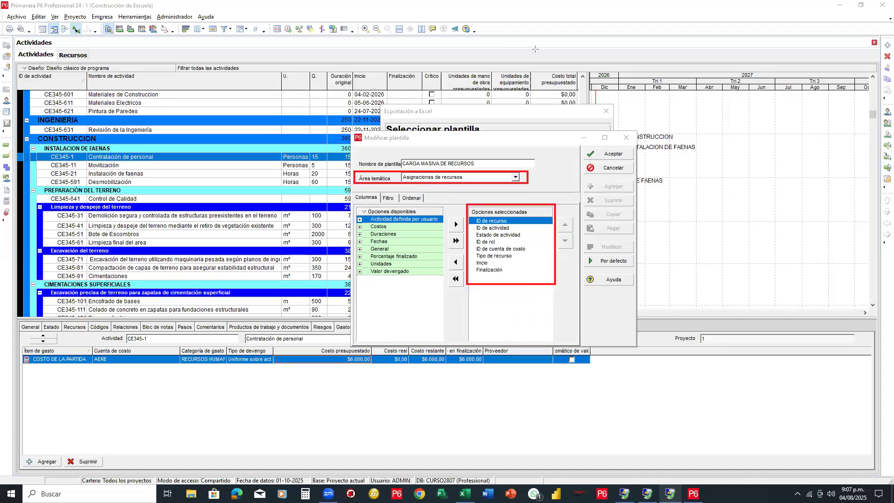
{"action": "left_click", "coordinate": [484, 263]}
{"action": "left_click", "coordinate": [458, 263]}
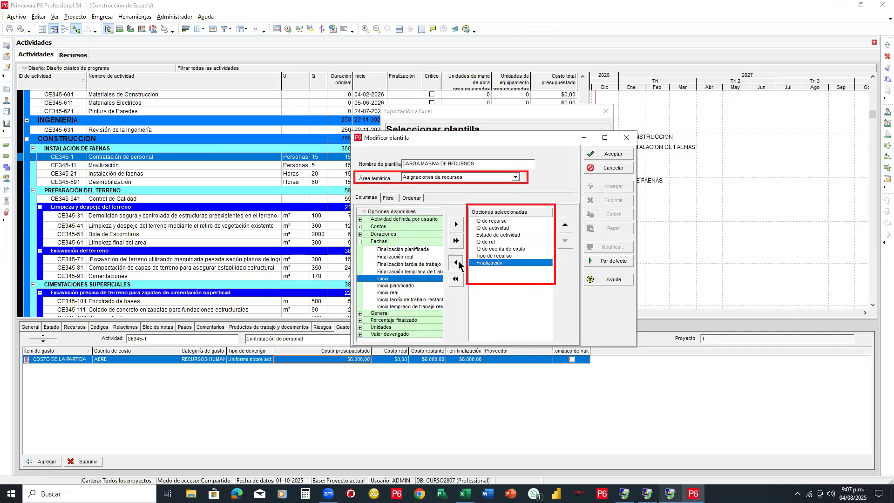
{"action": "left_click", "coordinate": [456, 263]}
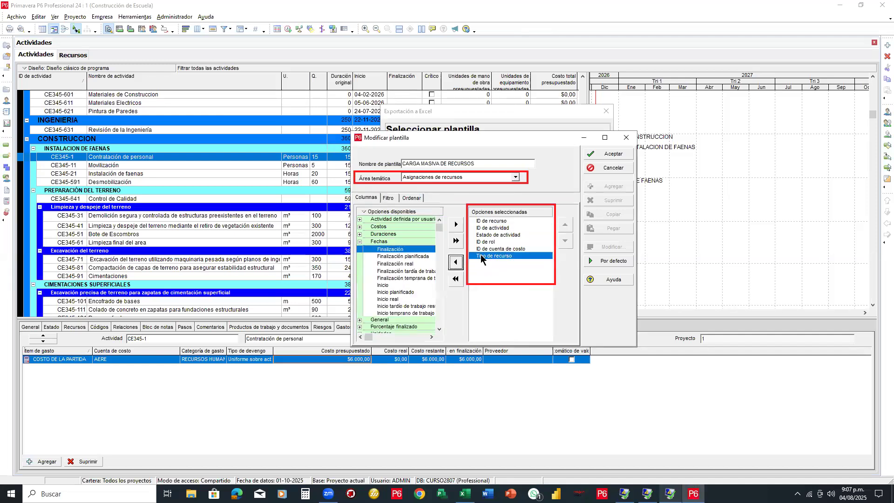
{"action": "left_click", "coordinate": [455, 263]}
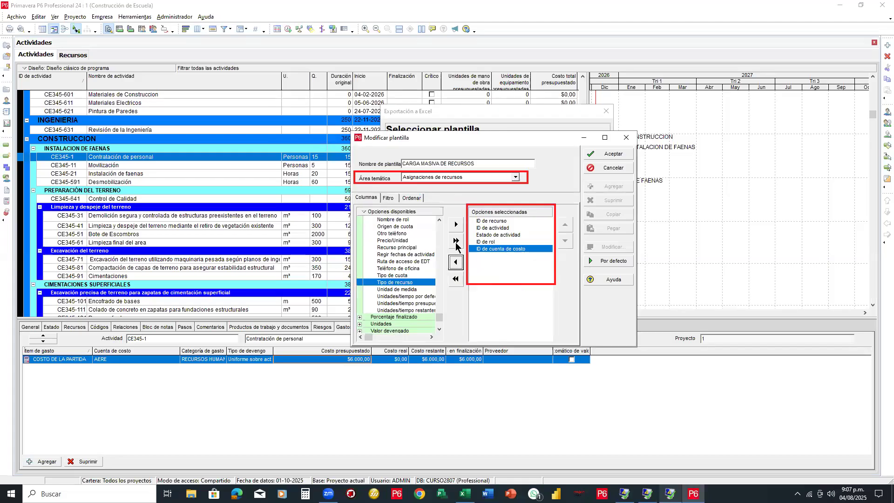
Step: Try to remove the ID de rol and Estado de actividad columns from the template's selected options
{"action": "left_click", "coordinate": [496, 242]}
{"action": "left_click", "coordinate": [457, 263]}
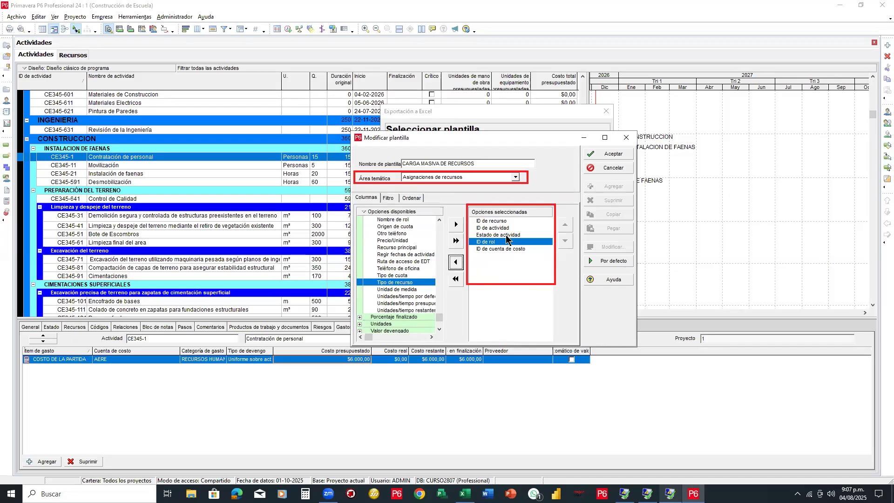
{"action": "left_click", "coordinate": [510, 235]}
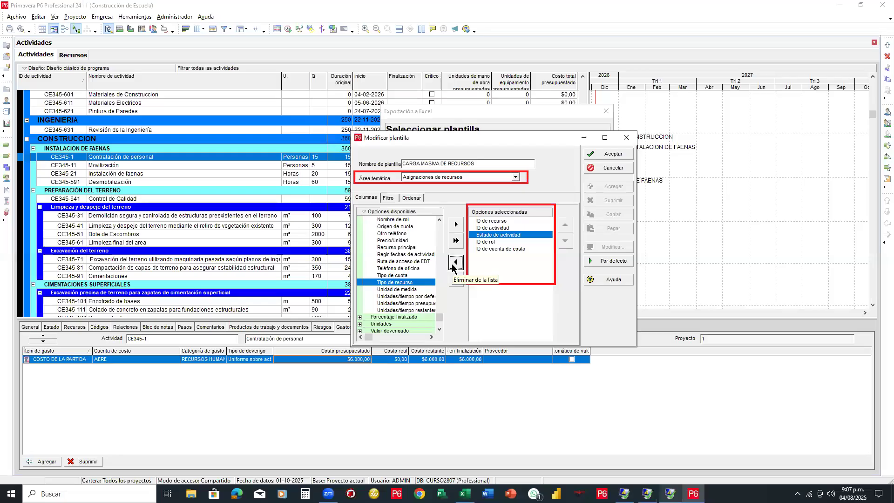
{"action": "left_click", "coordinate": [492, 221]}
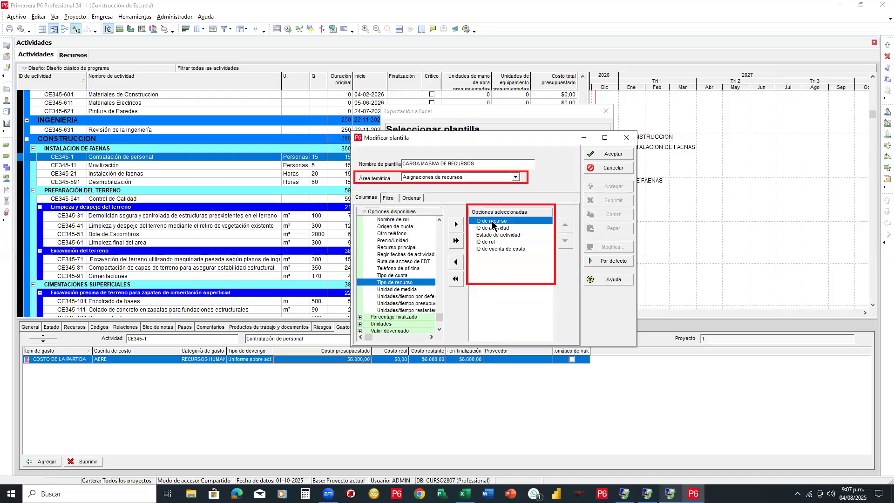
{"action": "left_click", "coordinate": [491, 228]}
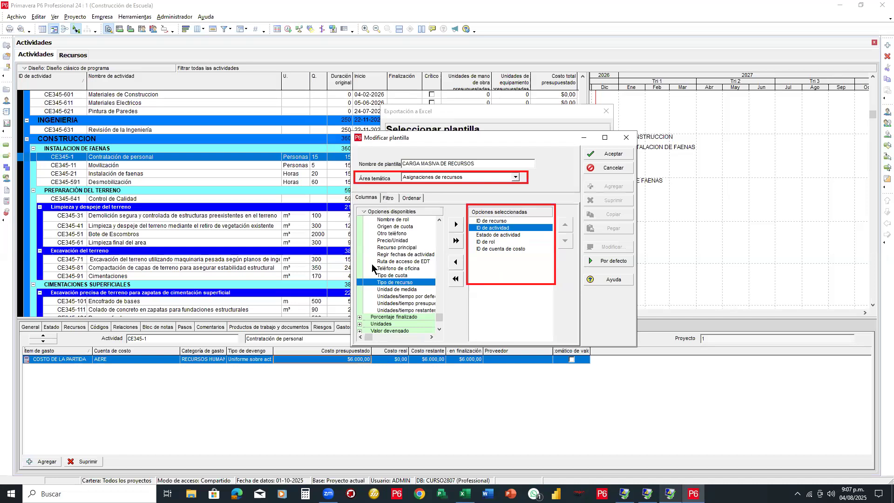
Step: Add the Nombre de actividad column from the General category to the template's selected options
{"action": "scroll", "coordinate": [395, 263], "scroll_direction": "up", "scroll_amount": 3}
{"action": "scroll", "coordinate": [394, 261], "scroll_direction": "up", "scroll_amount": 6}
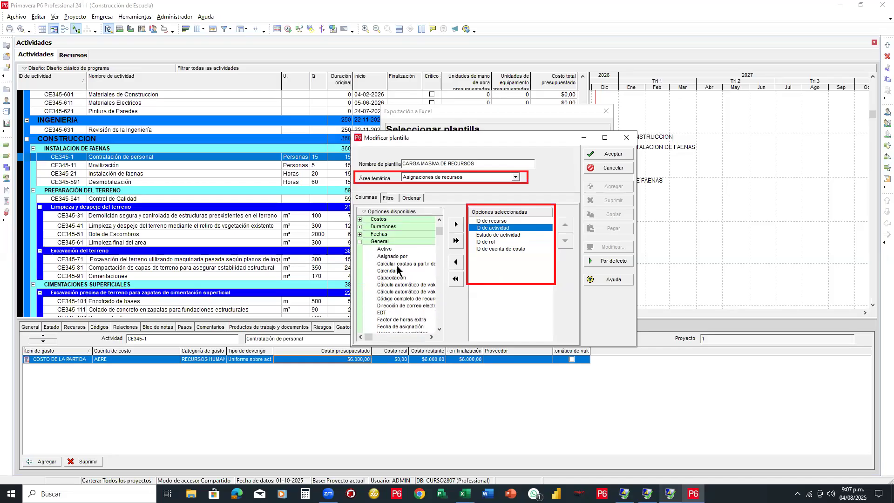
{"action": "scroll", "coordinate": [395, 275], "scroll_direction": "down", "scroll_amount": 1}
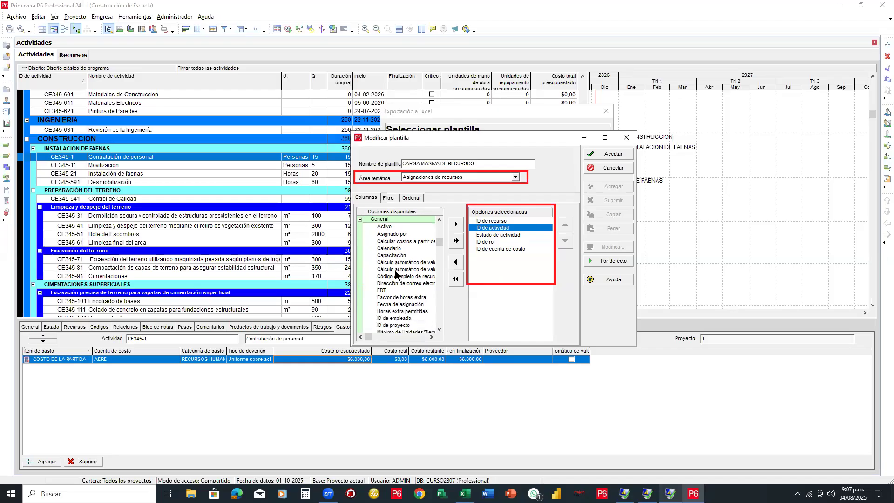
{"action": "scroll", "coordinate": [396, 273], "scroll_direction": "down", "scroll_amount": 2}
{"action": "left_click", "coordinate": [408, 310]}
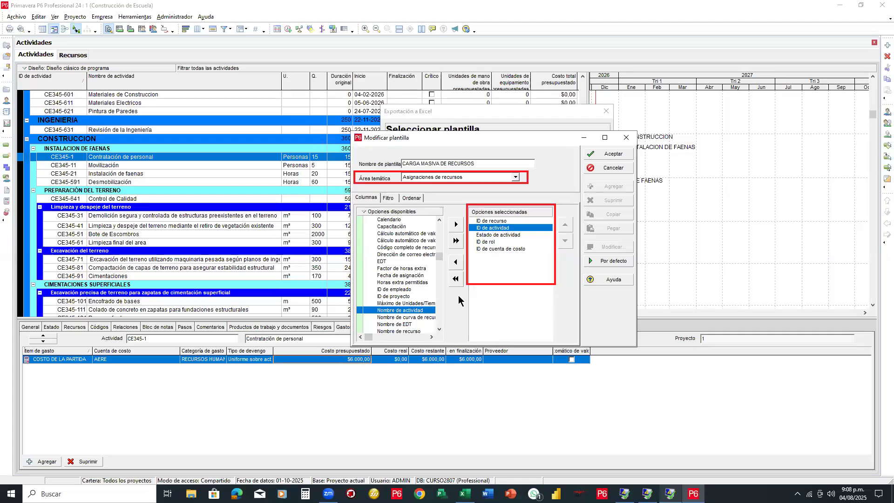
{"action": "left_click", "coordinate": [456, 225]}
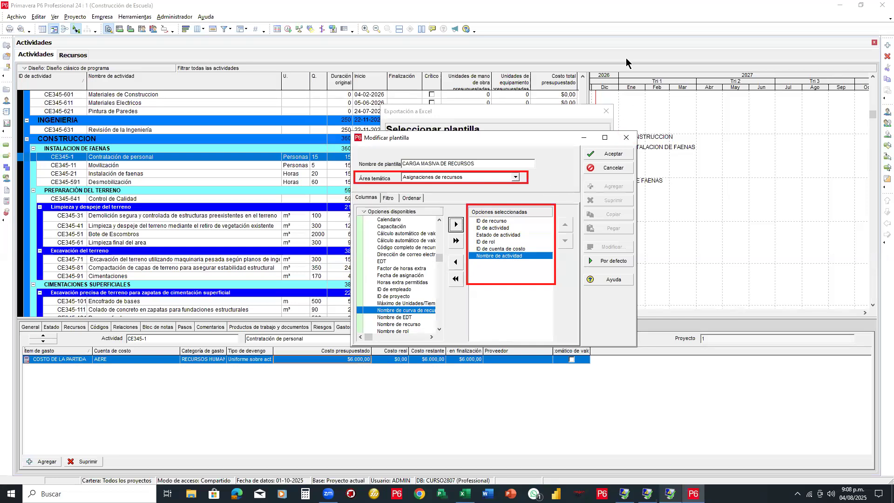
{"action": "left_click", "coordinate": [510, 218]}
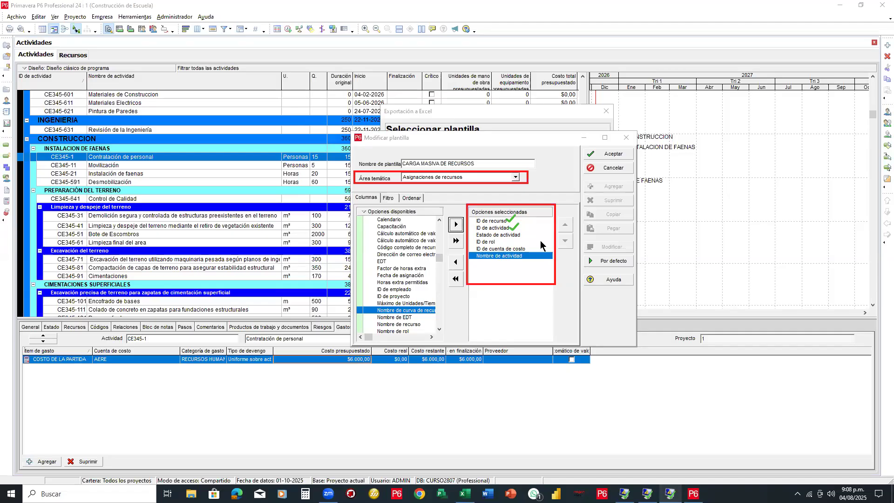
{"action": "left_click", "coordinate": [535, 255]}
{"action": "left_click_drag", "start_coordinate": [516, 218], "coordinate": [525, 213]}
{"action": "mouse_move", "coordinate": [532, 254]}
{"action": "left_mouse_down"}
{"action": "mouse_move", "coordinate": [544, 249]}
{"action": "mouse_move", "coordinate": [561, 279]}
{"action": "mouse_move", "coordinate": [578, 273]}
{"action": "left_mouse_up"}
{"action": "mouse_move", "coordinate": [583, 254]}
{"action": "left_mouse_down"}
{"action": "mouse_move", "coordinate": [586, 275]}
{"action": "mouse_move", "coordinate": [595, 259]}
{"action": "left_mouse_up"}
Step: Add the Unidades presupuestadas column from the Unidades category to the template's selected options and accept the template
{"action": "scroll", "coordinate": [378, 292], "scroll_direction": "up", "scroll_amount": 5}
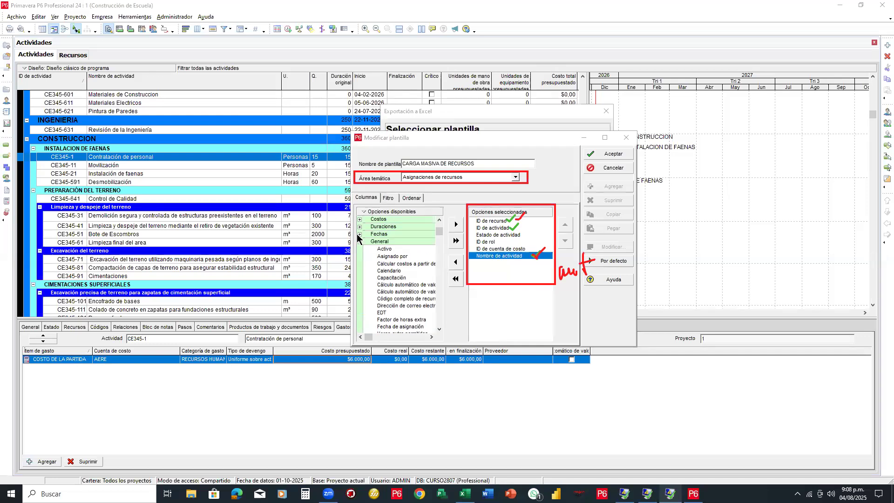
{"action": "left_click", "coordinate": [359, 248]}
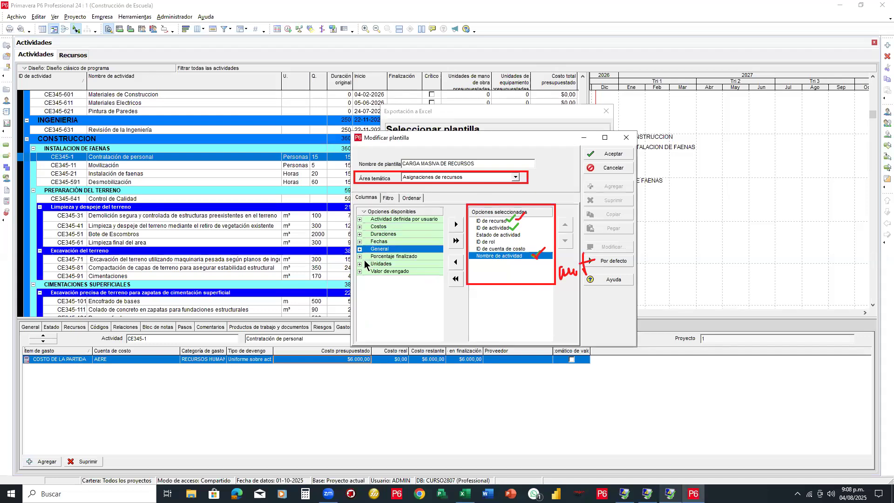
{"action": "left_click", "coordinate": [363, 263]}
{"action": "left_click", "coordinate": [360, 263]}
{"action": "left_click_drag", "start_coordinate": [347, 256], "coordinate": [194, 235]}
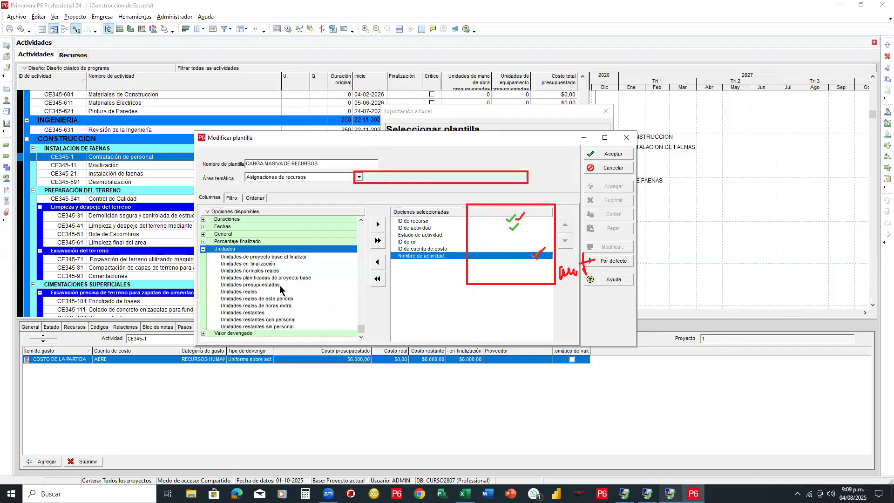
{"action": "left_click", "coordinate": [269, 286]}
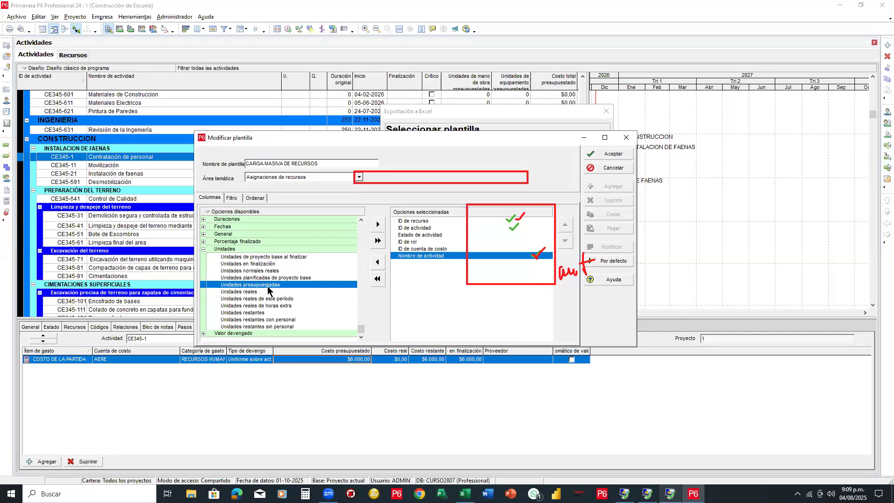
{"action": "left_click", "coordinate": [378, 224]}
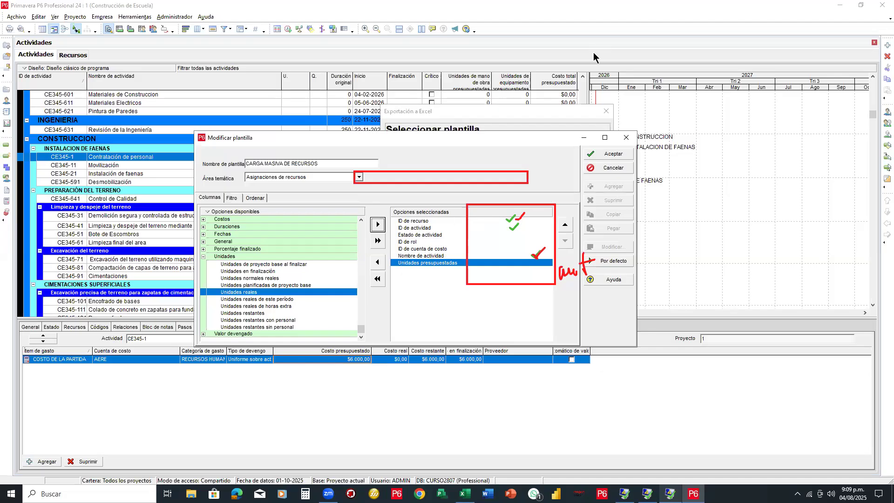
{"action": "left_click", "coordinate": [574, 79]}
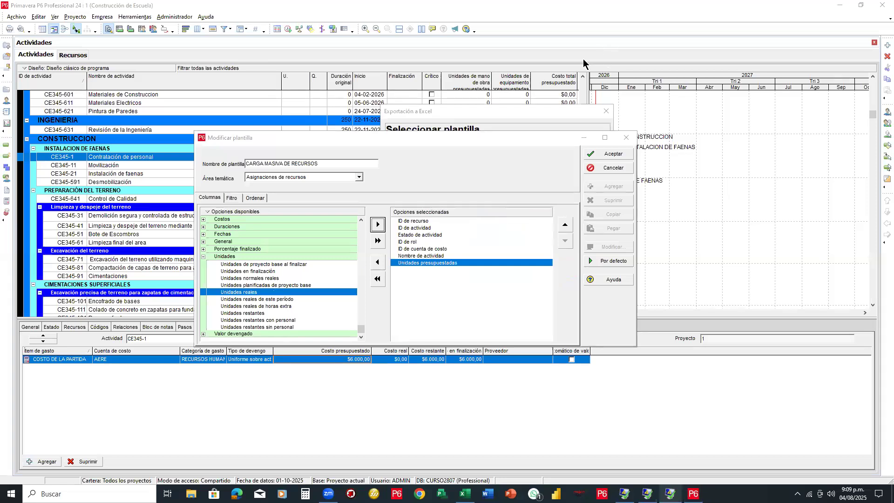
{"action": "mouse_move", "coordinate": [390, 216]}
{"action": "left_mouse_down"}
{"action": "mouse_move", "coordinate": [478, 268]}
{"action": "mouse_move", "coordinate": [476, 252]}
{"action": "left_mouse_up"}
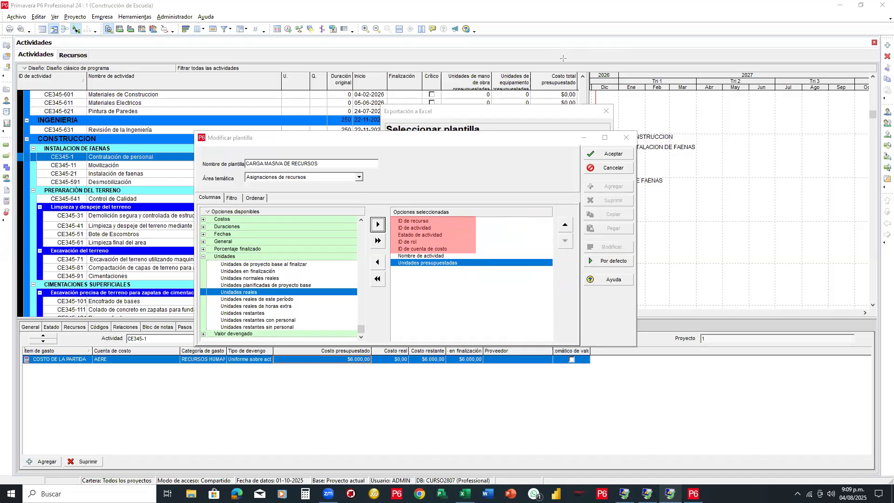
{"action": "left_click", "coordinate": [435, 218]}
{"action": "left_click", "coordinate": [610, 154]}
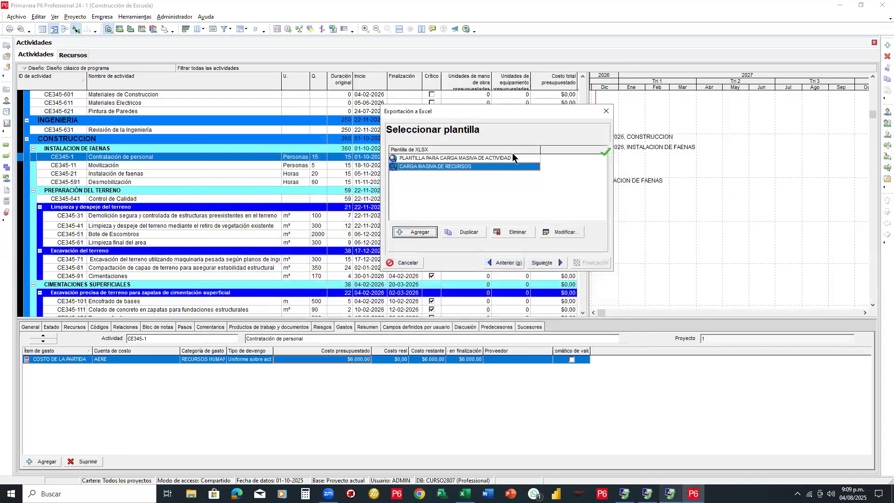
Step: Export the resource assignments with the CARGA MASIVA DE RECURSOS template to D:\Documents\1-Asignaciones de recursos de actividad.xlsx and close the export wizard
{"action": "left_click", "coordinate": [542, 263]}
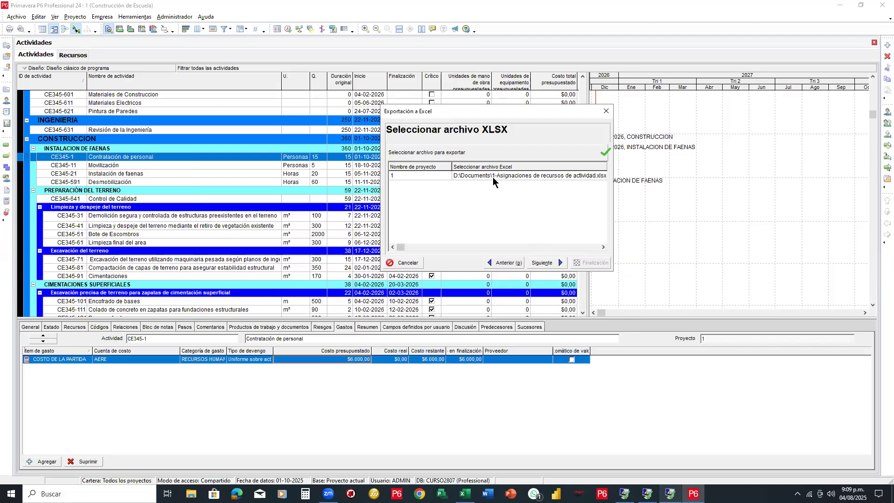
{"action": "left_click", "coordinate": [580, 176]}
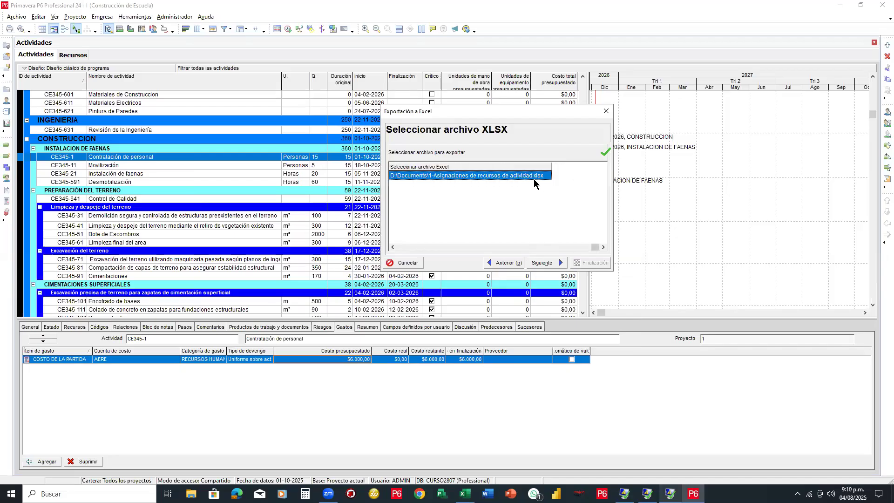
{"action": "left_click", "coordinate": [546, 176]}
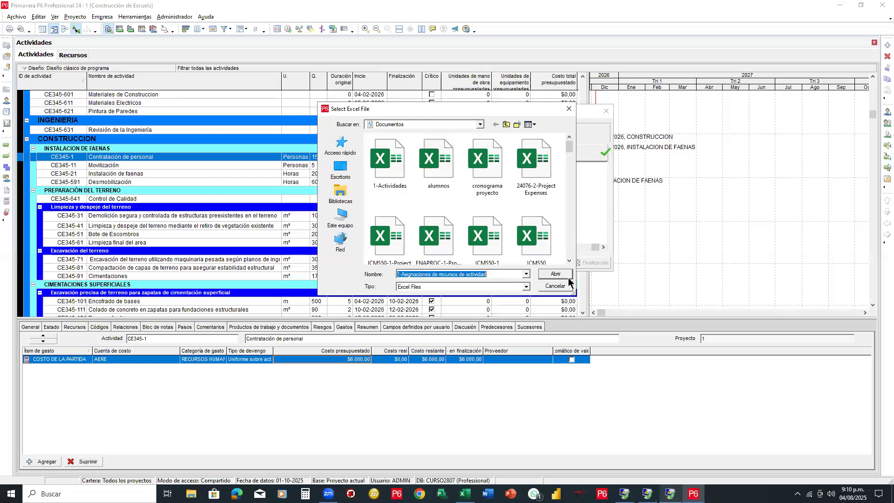
{"action": "left_click", "coordinate": [555, 286]}
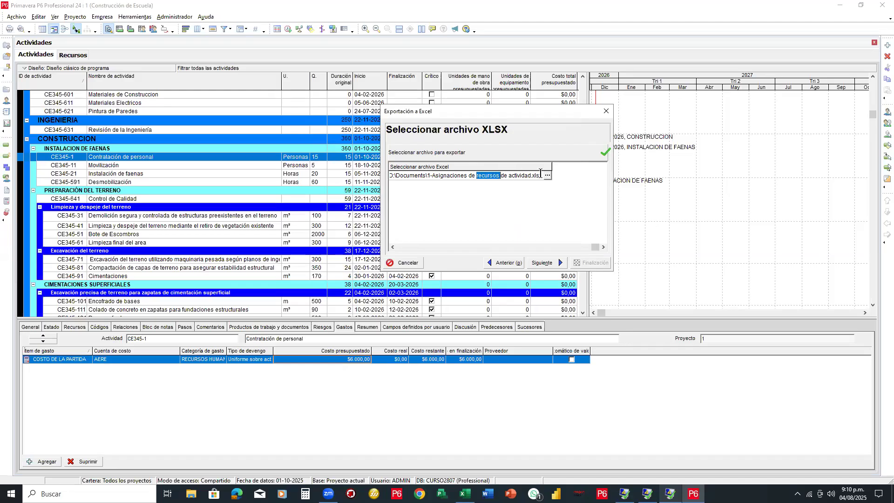
{"action": "left_click", "coordinate": [547, 264]}
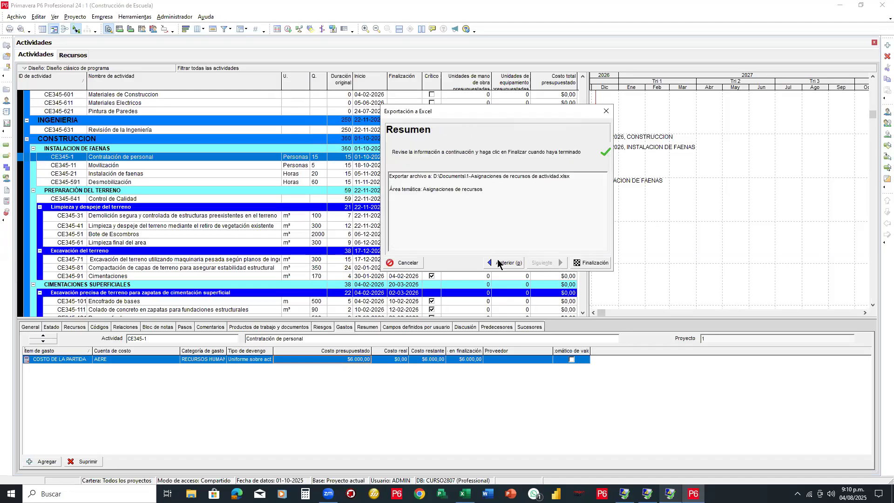
{"action": "left_click", "coordinate": [592, 263]}
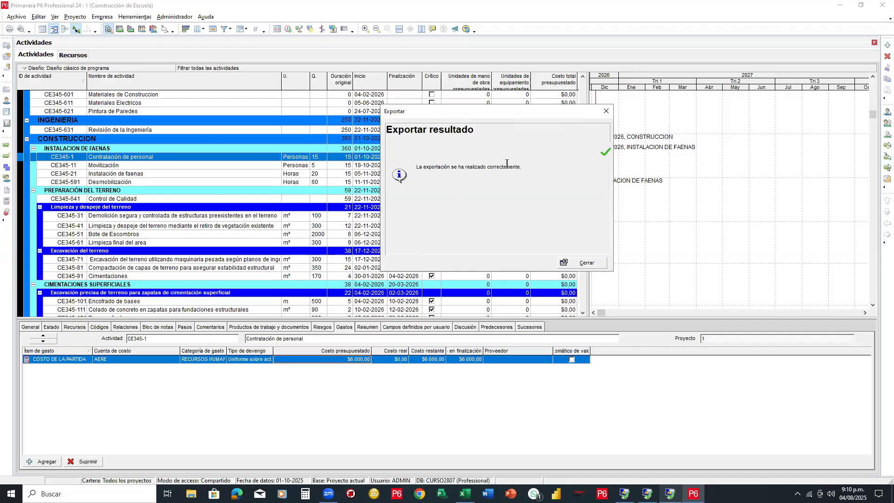
{"action": "left_click", "coordinate": [588, 263]}
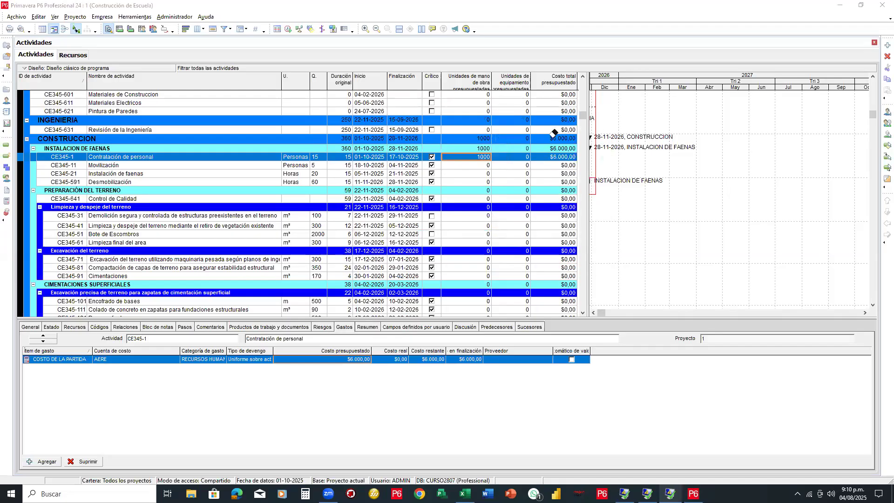
Step: Switch to Excel and open the 1-Asignaciones de recursos de actividad workbook from the Documentos folder
{"action": "left_click", "coordinate": [844, 6]}
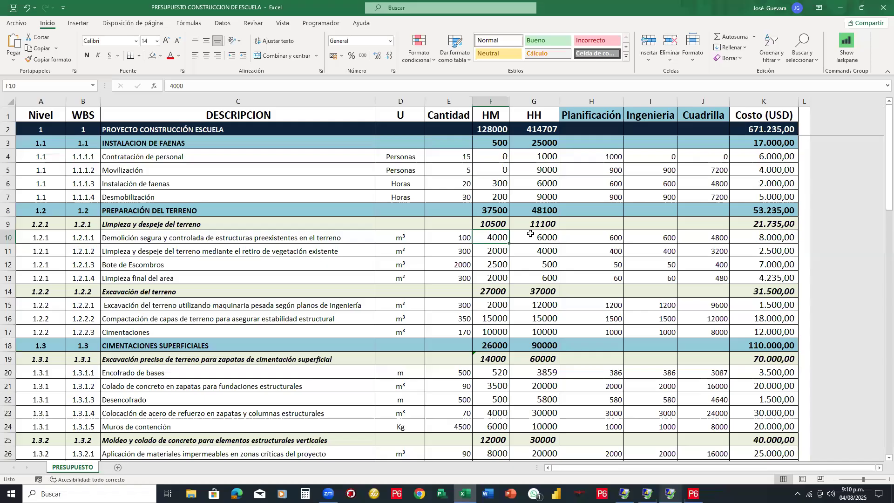
{"action": "scroll", "coordinate": [531, 234], "scroll_direction": "down", "scroll_amount": 4, "text": "ctrl"}
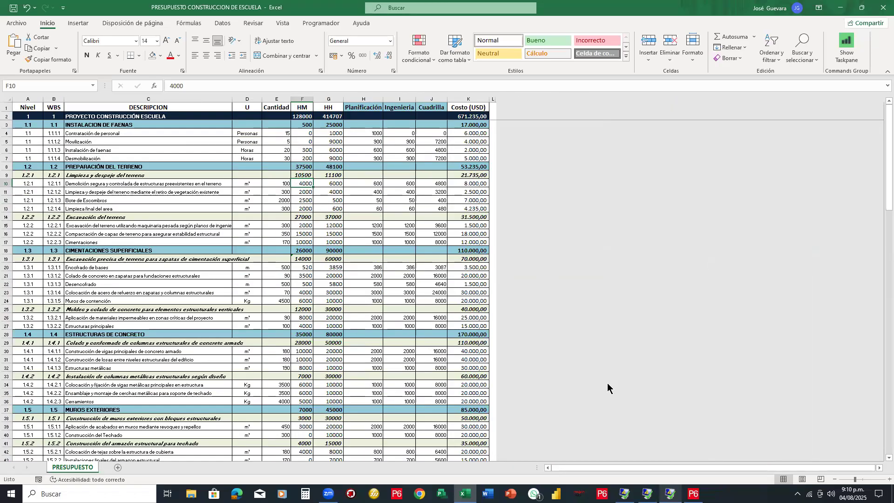
{"action": "left_click", "coordinate": [17, 25]}
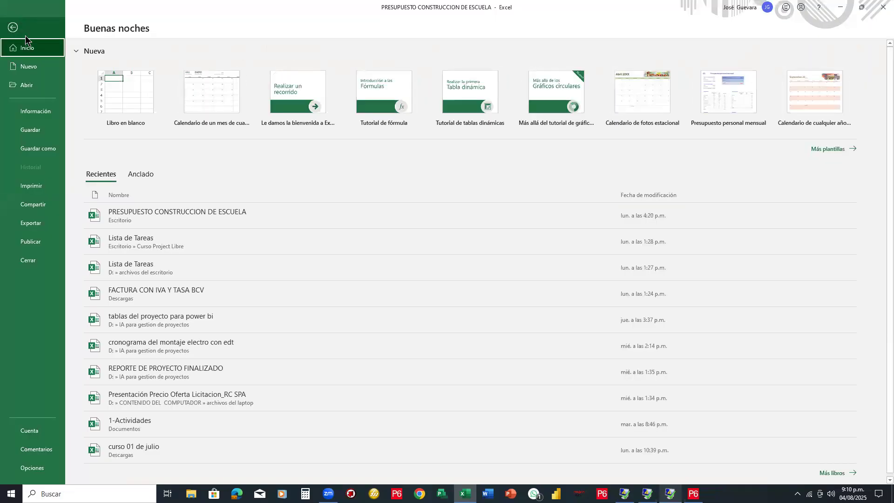
{"action": "left_click", "coordinate": [35, 89]}
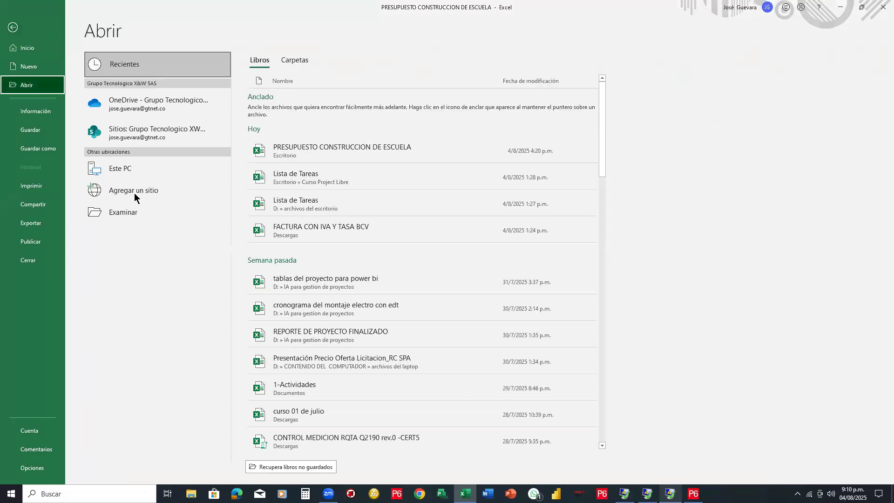
{"action": "left_click", "coordinate": [130, 215]}
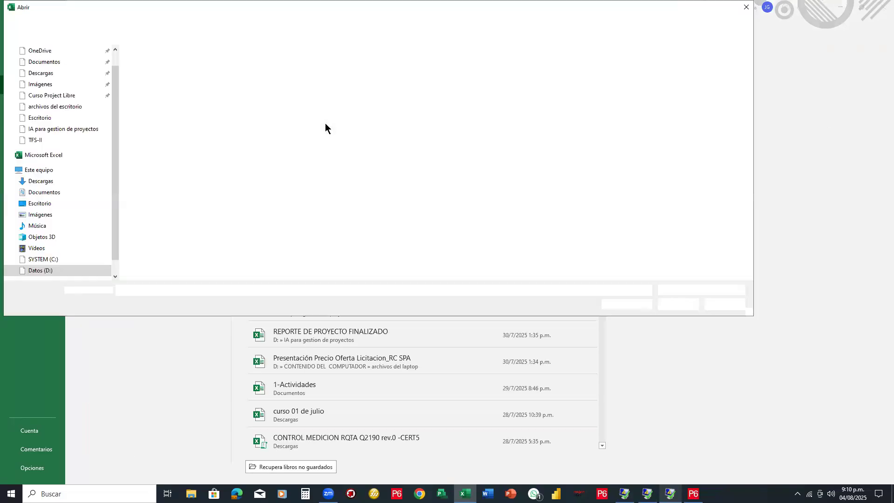
{"action": "left_click", "coordinate": [42, 63]}
{"action": "left_click", "coordinate": [188, 65]}
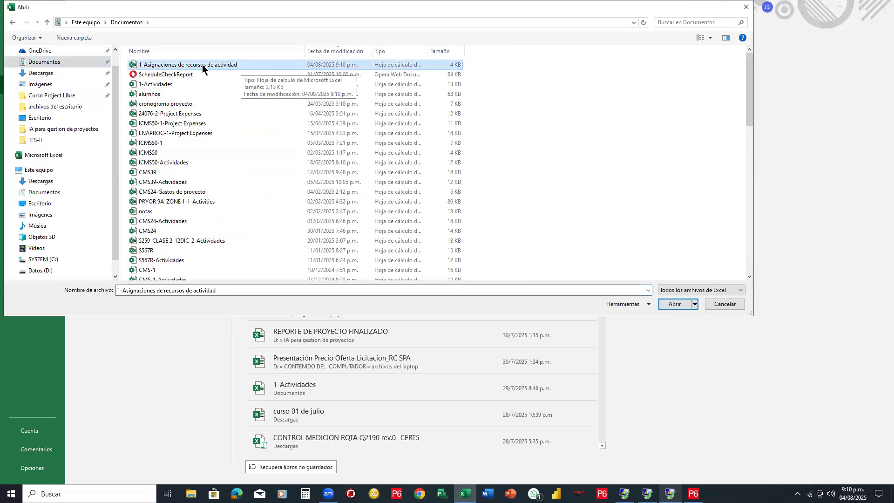
{"action": "left_click", "coordinate": [674, 305]}
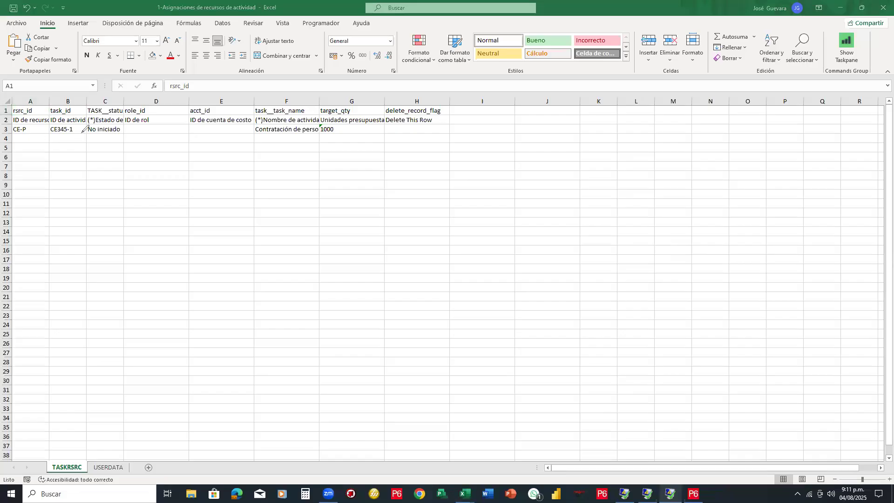
Step: Examine the exported resource assignments on the TASKRSRC sheet and close the workbook
{"action": "mouse_move", "coordinate": [294, 119]}
{"action": "left_mouse_down"}
{"action": "mouse_move", "coordinate": [254, 131]}
{"action": "mouse_move", "coordinate": [321, 139]}
{"action": "mouse_move", "coordinate": [269, 122]}
{"action": "mouse_move", "coordinate": [303, 197]}
{"action": "mouse_move", "coordinate": [307, 438]}
{"action": "left_mouse_up"}
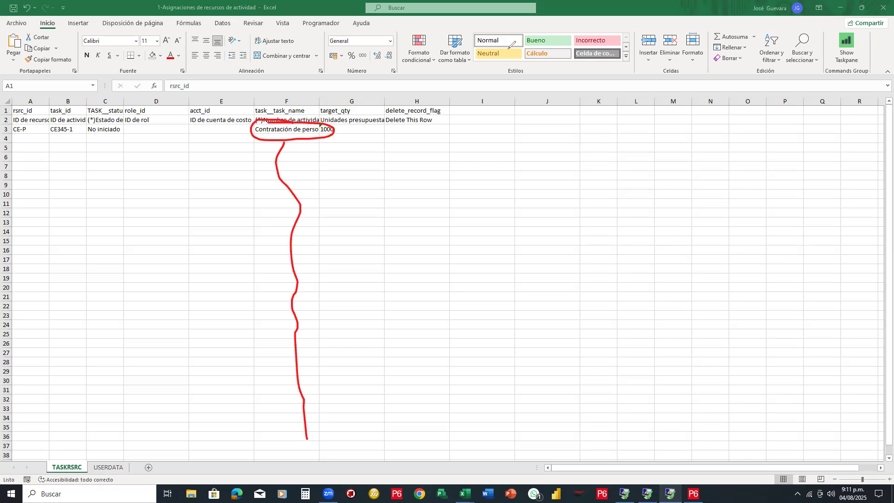
{"action": "key", "text": "Escape"}
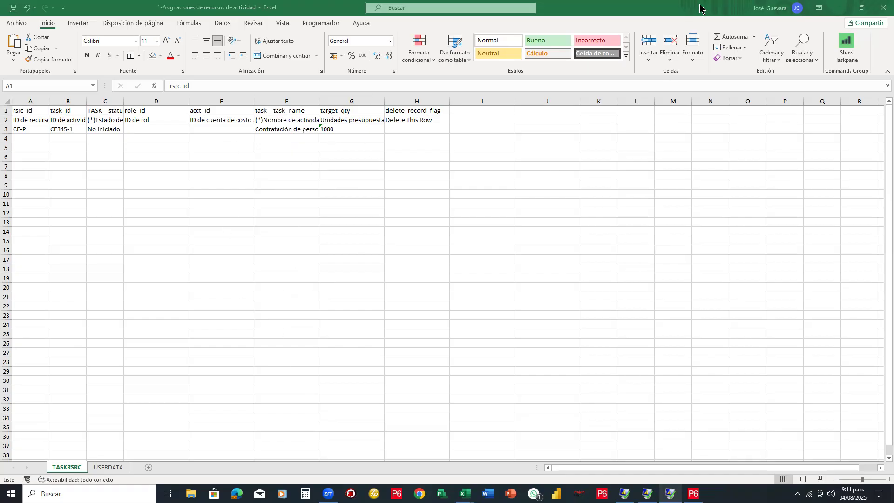
{"action": "left_click", "coordinate": [882, 8]}
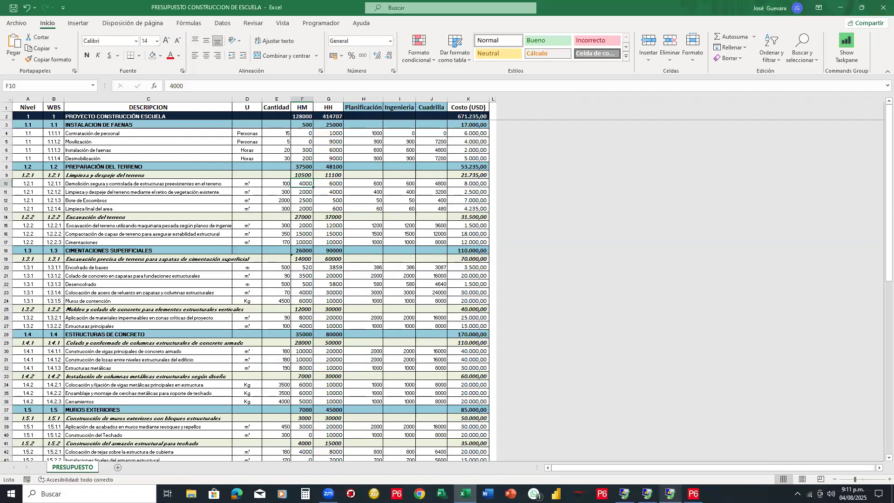
Step: Switch to Primavera P6 and start an XLSX spreadsheet export of Asignaciones de recursos, continuing to the template selection
{"action": "left_click", "coordinate": [693, 494]}
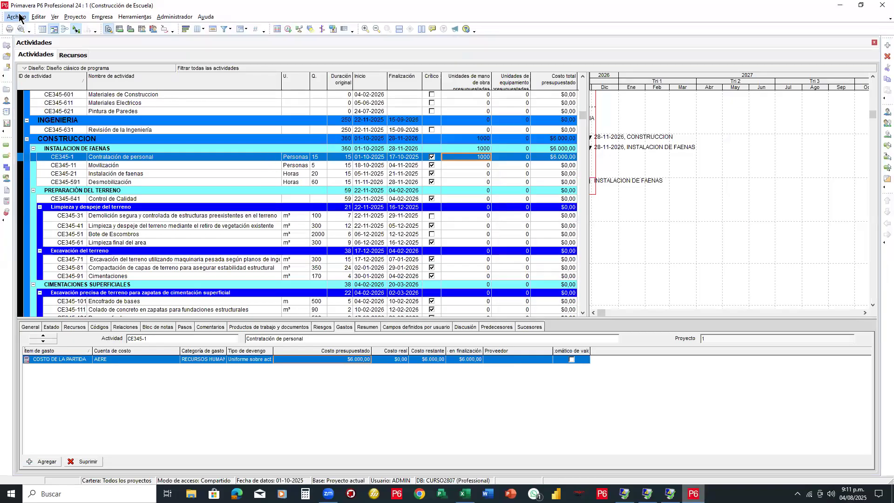
{"action": "left_click", "coordinate": [19, 17]}
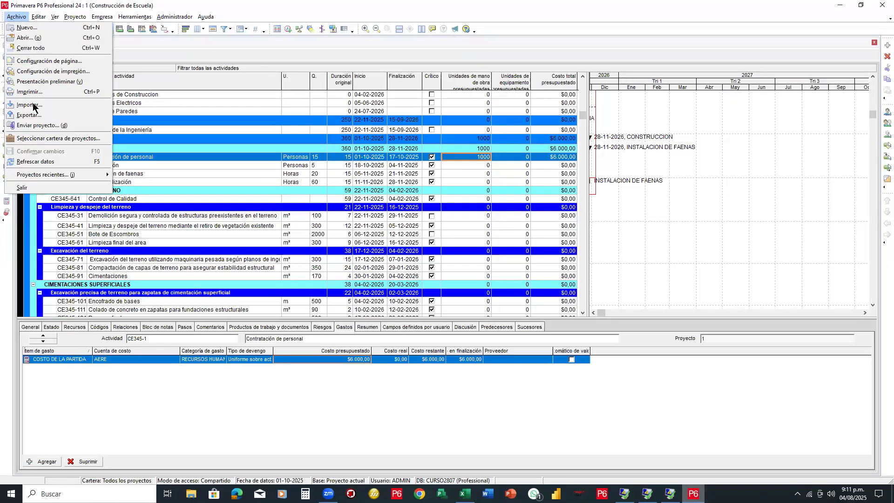
{"action": "left_click", "coordinate": [29, 115]}
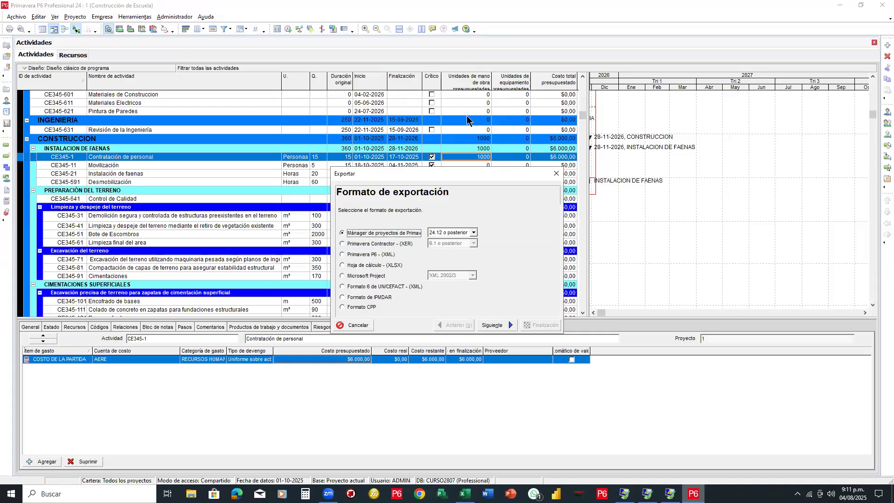
{"action": "left_click_drag", "start_coordinate": [471, 174], "coordinate": [516, 132]}
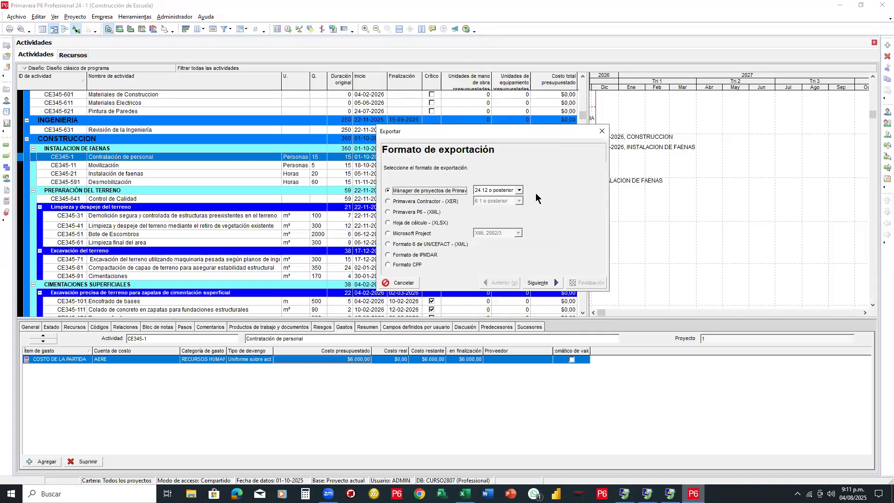
{"action": "left_click", "coordinate": [408, 223]}
{"action": "left_click", "coordinate": [539, 283]}
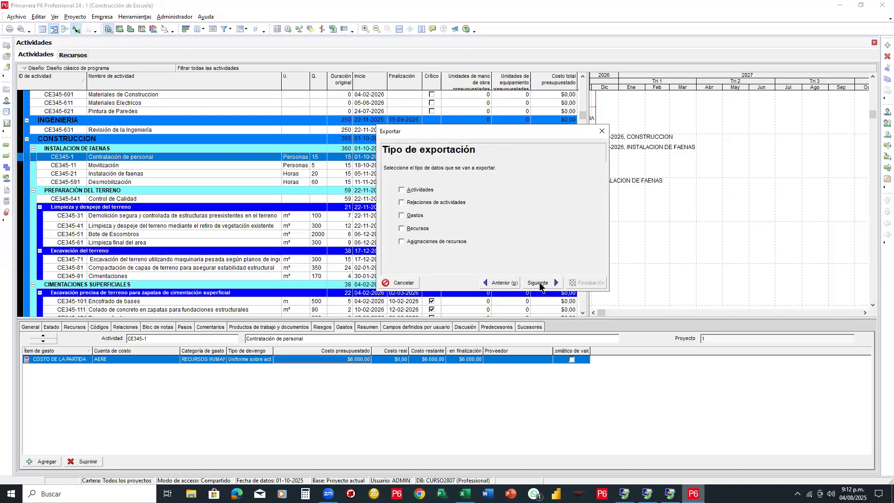
{"action": "left_click", "coordinate": [429, 241]}
{"action": "left_click", "coordinate": [549, 284]}
{"action": "left_click", "coordinate": [399, 204]}
{"action": "left_click", "coordinate": [535, 283]}
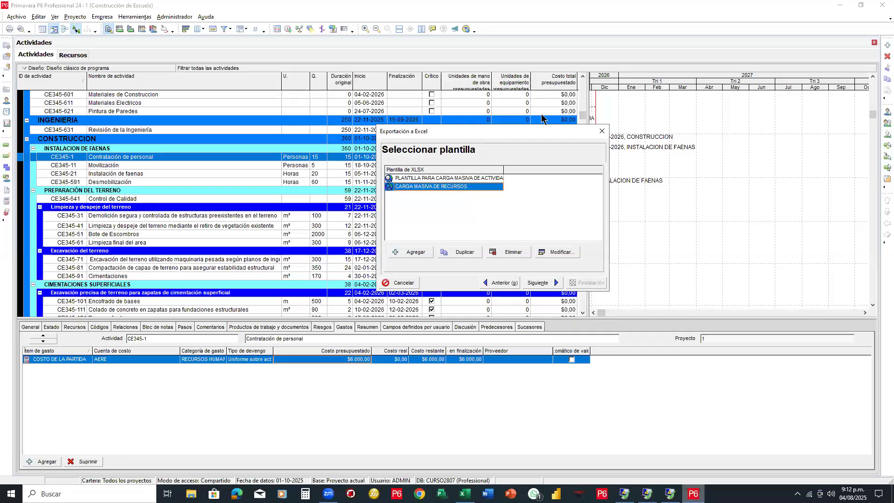
Step: Review the columns of the CARGA MASIVA DE RECURSOS template and close it without changes
{"action": "double_click", "coordinate": [452, 186]}
{"action": "left_click_drag", "start_coordinate": [453, 190], "coordinate": [548, 244]}
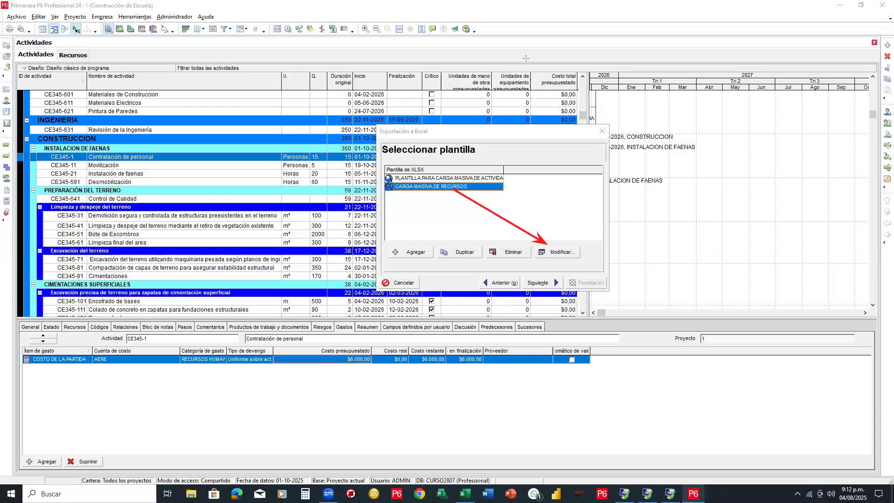
{"action": "left_click", "coordinate": [563, 252]}
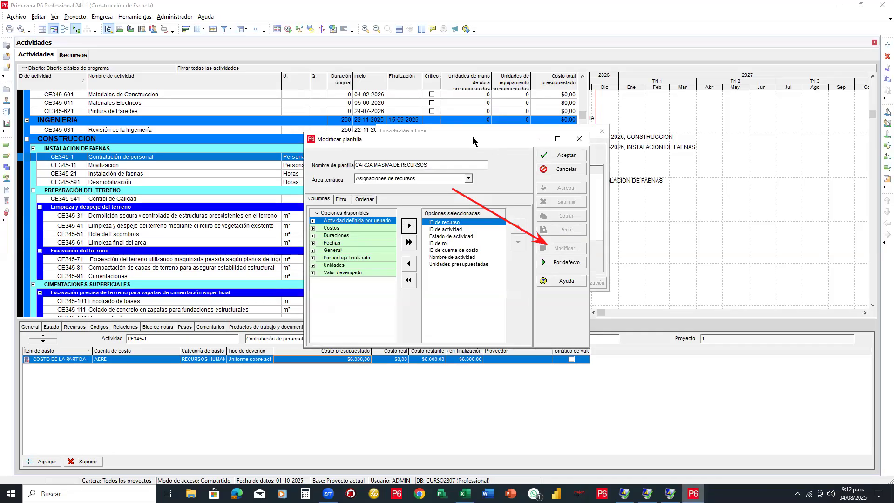
{"action": "left_click_drag", "start_coordinate": [473, 137], "coordinate": [661, 79]}
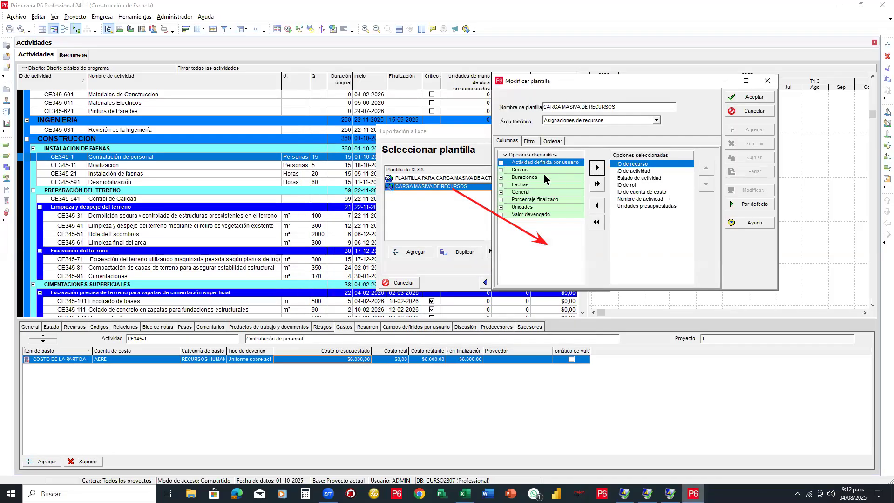
{"action": "left_click", "coordinate": [749, 113]}
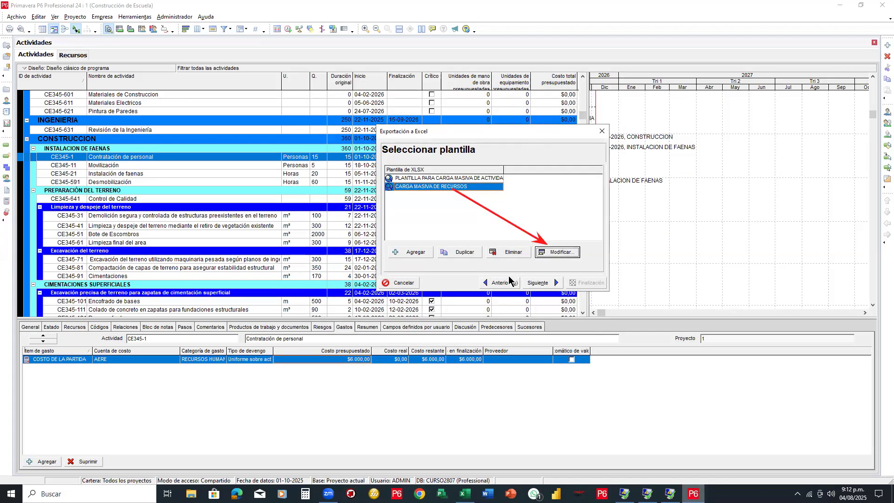
Step: Return to the export type selection and include Actividades along with Asignaciones de recursos
{"action": "left_click", "coordinate": [507, 280]}
{"action": "left_click", "coordinate": [506, 279]}
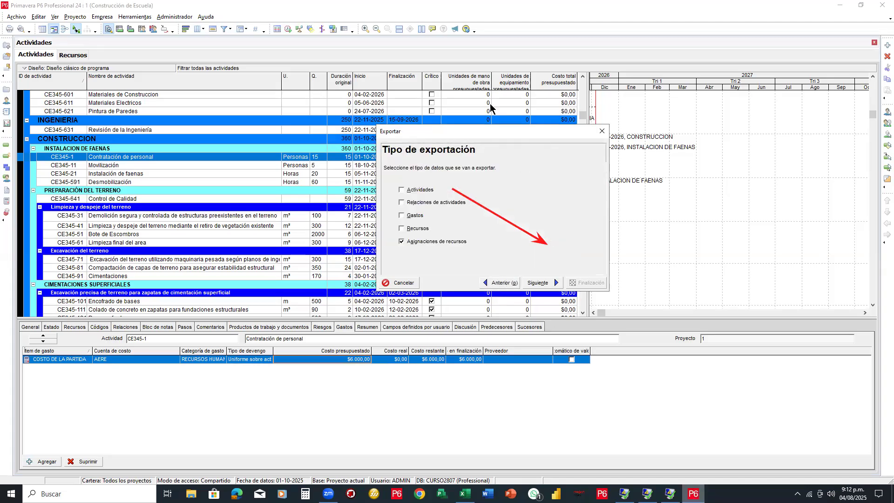
{"action": "left_click", "coordinate": [488, 194]}
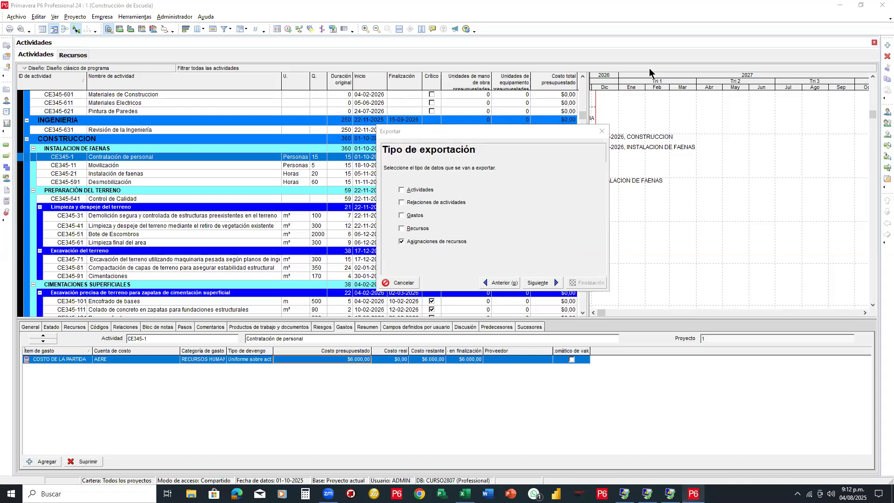
{"action": "left_click_drag", "start_coordinate": [395, 237], "coordinate": [481, 252]}
{"action": "left_click_drag", "start_coordinate": [391, 182], "coordinate": [460, 195]}
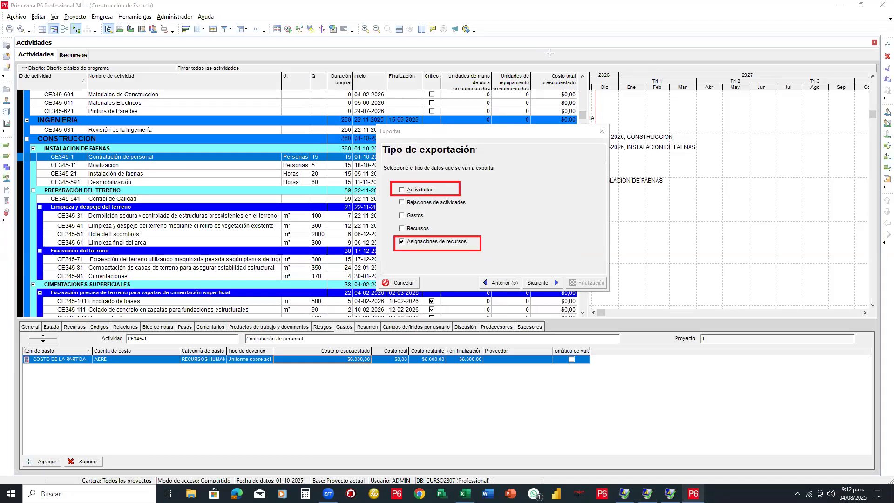
{"action": "left_click_drag", "start_coordinate": [388, 186], "coordinate": [251, 226]}
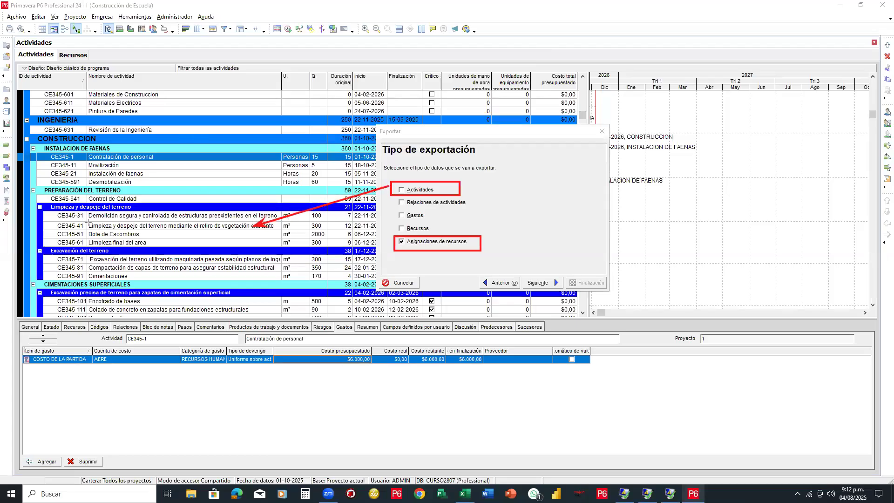
{"action": "left_click_drag", "start_coordinate": [172, 136], "coordinate": [80, 173]}
{"action": "left_click", "coordinate": [542, 47]}
{"action": "left_click", "coordinate": [399, 192]}
{"action": "left_click", "coordinate": [401, 190]}
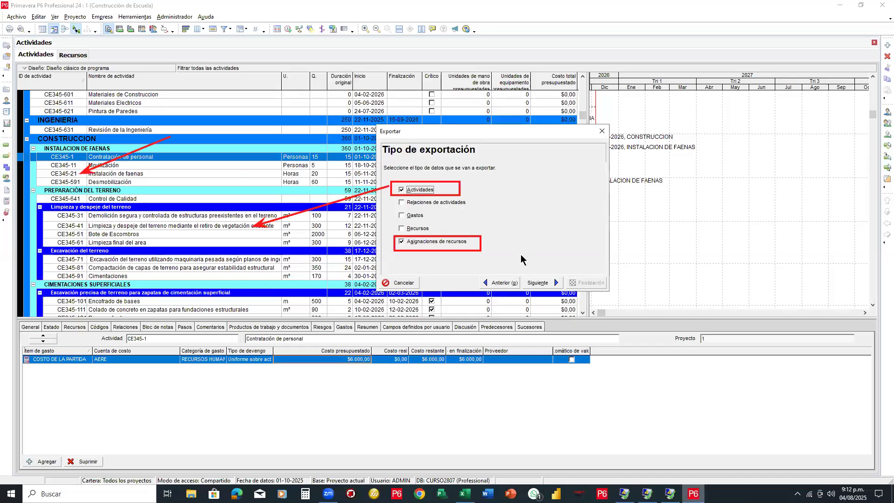
Step: Mark the Construcción de Escuela project for export and continue to the template selection
{"action": "left_click", "coordinate": [538, 283]}
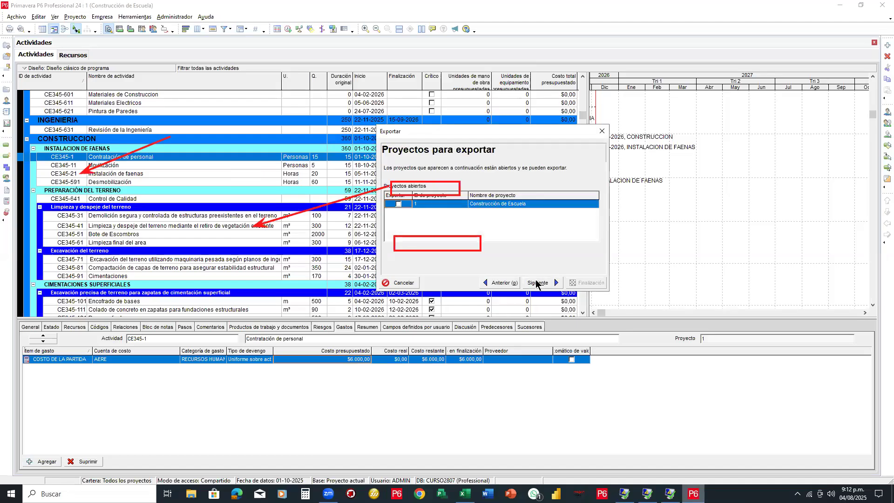
{"action": "left_click", "coordinate": [398, 203]}
{"action": "left_click", "coordinate": [537, 283]}
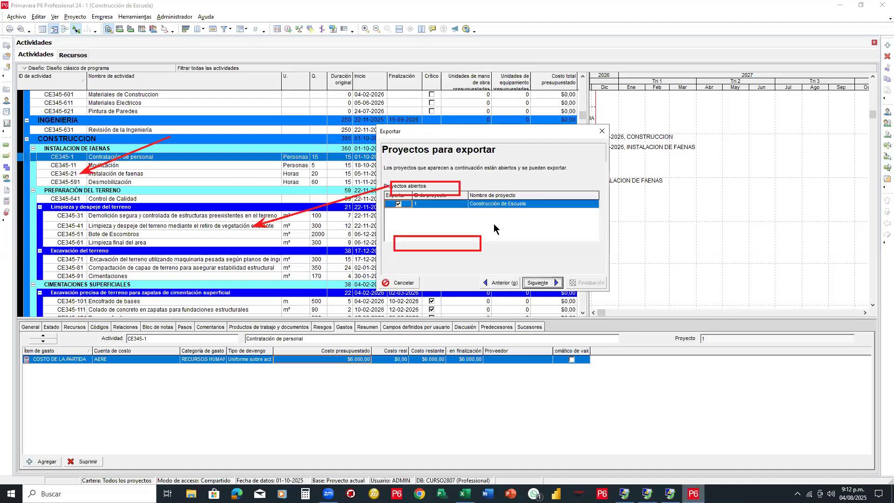
{"action": "left_click", "coordinate": [626, 49]}
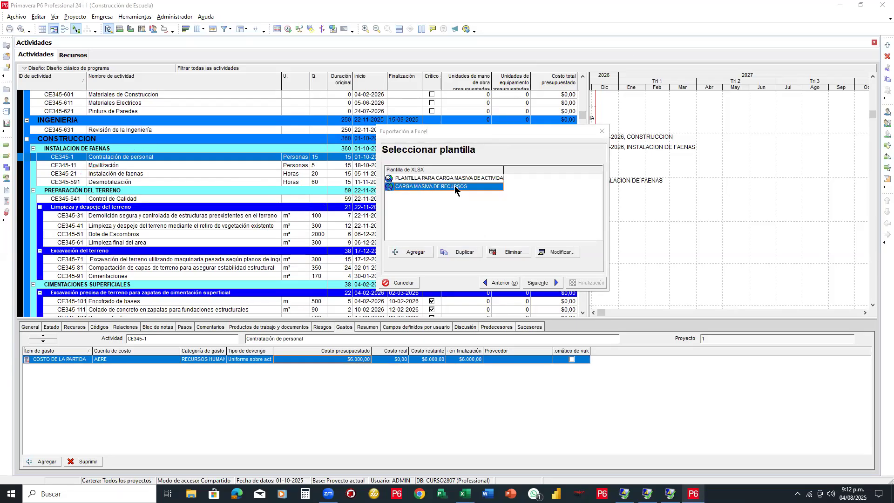
Step: Open the CARGA MASIVA DE RECURSOS template for modification and compare the columns of its Actividades and Asignaciones de recursos subject areas
{"action": "left_click", "coordinate": [548, 253]}
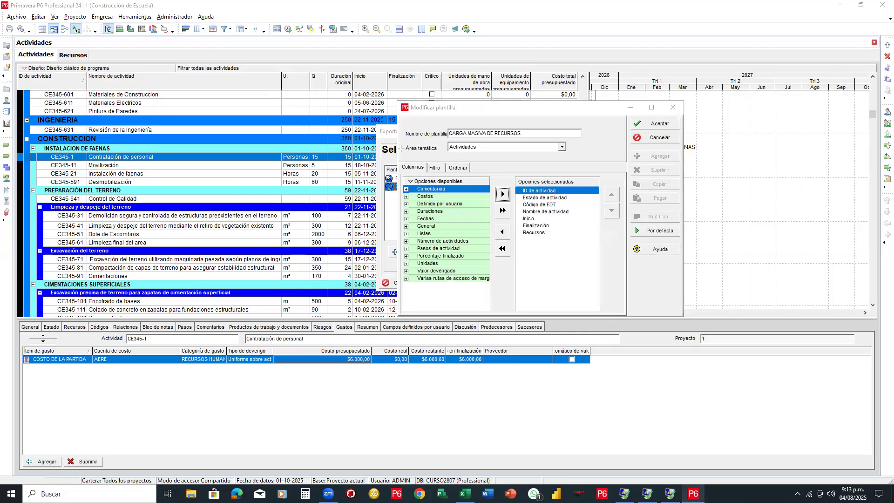
{"action": "left_click_drag", "start_coordinate": [398, 140], "coordinate": [581, 155]}
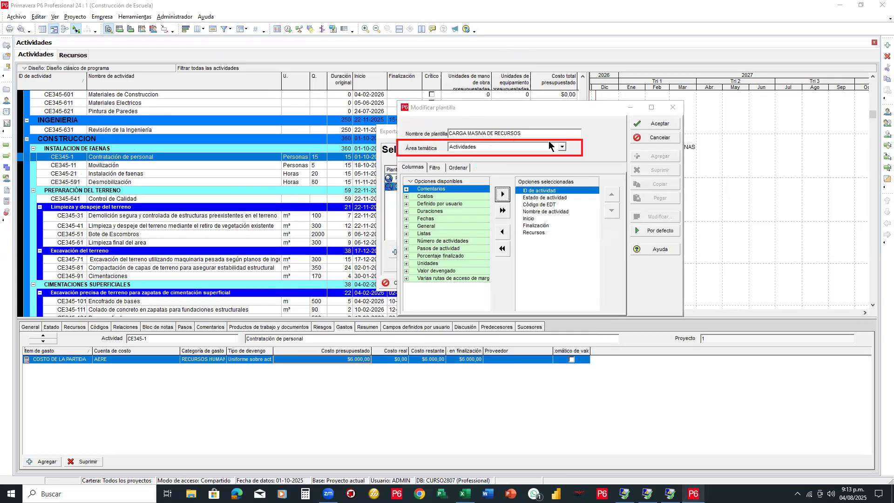
{"action": "left_click", "coordinate": [561, 147]}
{"action": "left_click", "coordinate": [481, 163]}
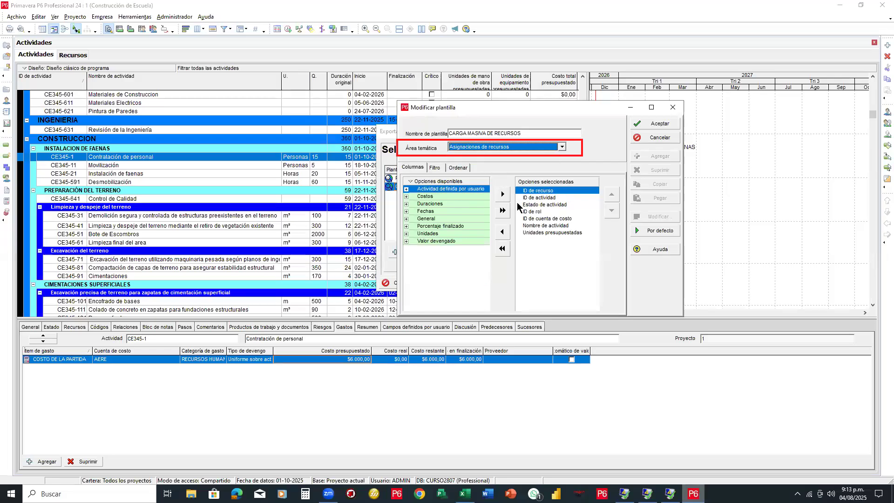
{"action": "left_click", "coordinate": [562, 147]}
{"action": "left_click", "coordinate": [479, 155]}
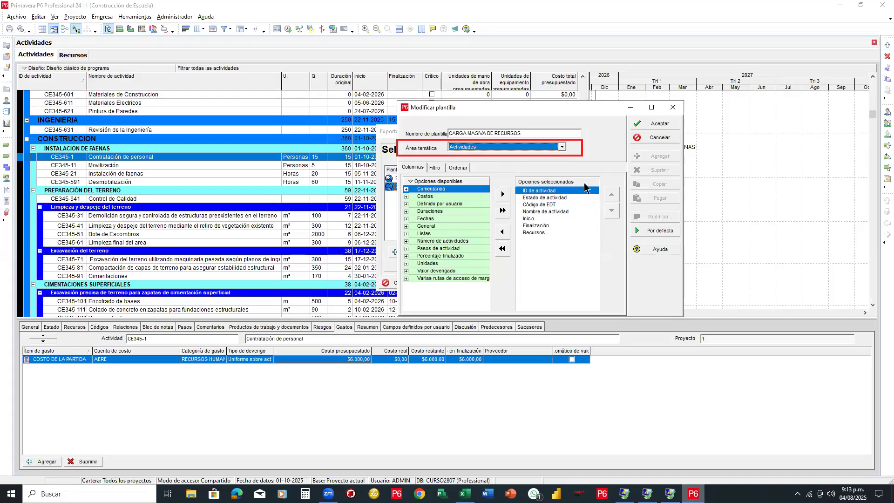
Step: Remove Inicio, Finalización and Recursos from the template's selected Actividades columns and accept the template
{"action": "left_click", "coordinate": [548, 214]}
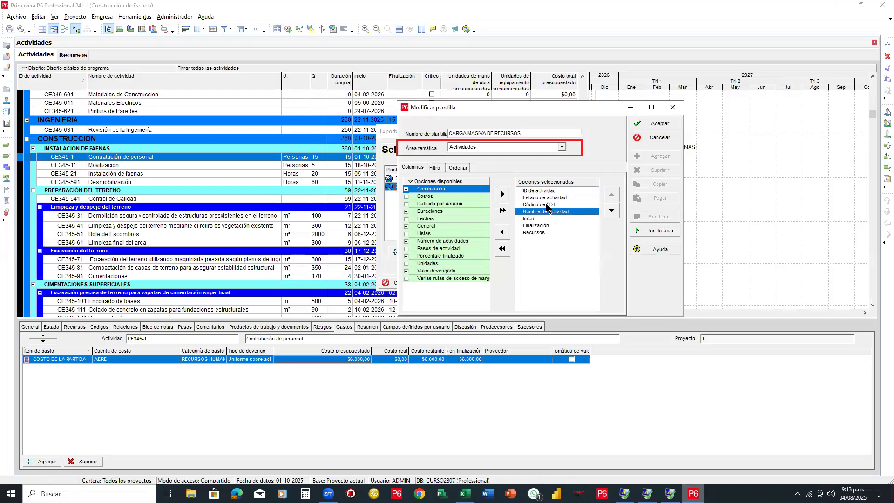
{"action": "left_click", "coordinate": [535, 219]}
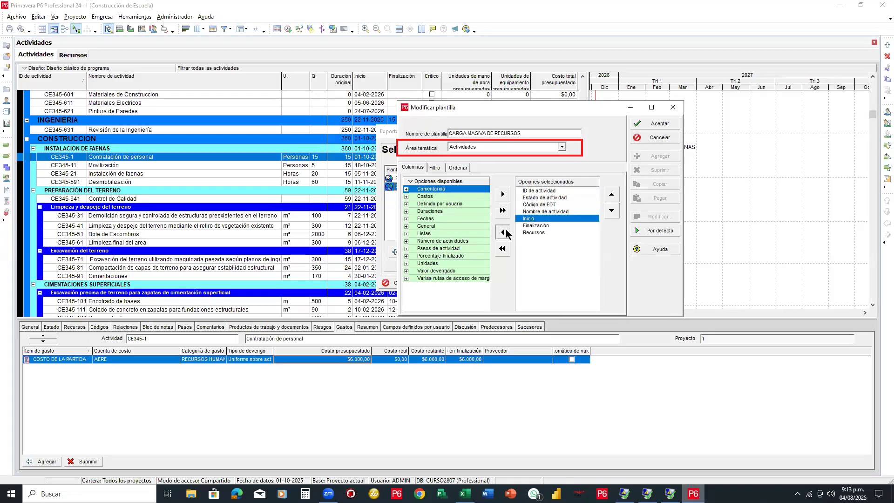
{"action": "left_click", "coordinate": [503, 232]}
{"action": "left_click", "coordinate": [503, 232]}
{"action": "double_click", "coordinate": [517, 218]}
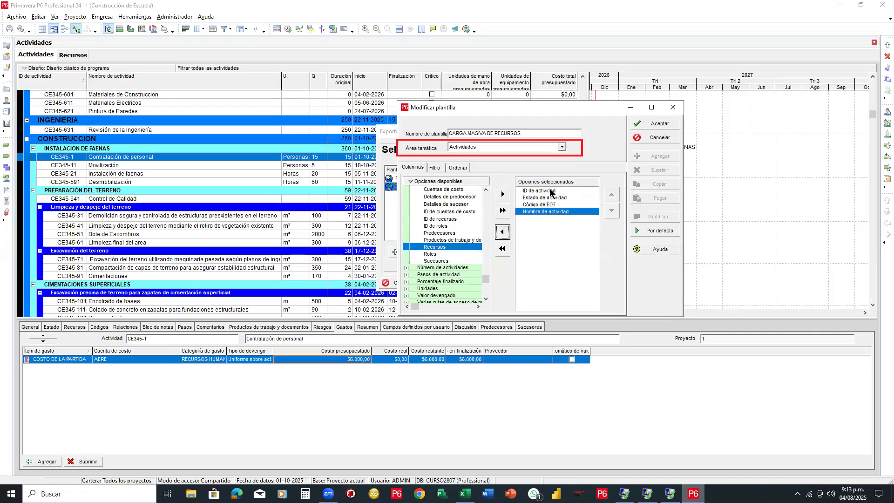
{"action": "left_click", "coordinate": [638, 48]}
{"action": "left_click", "coordinate": [553, 141]}
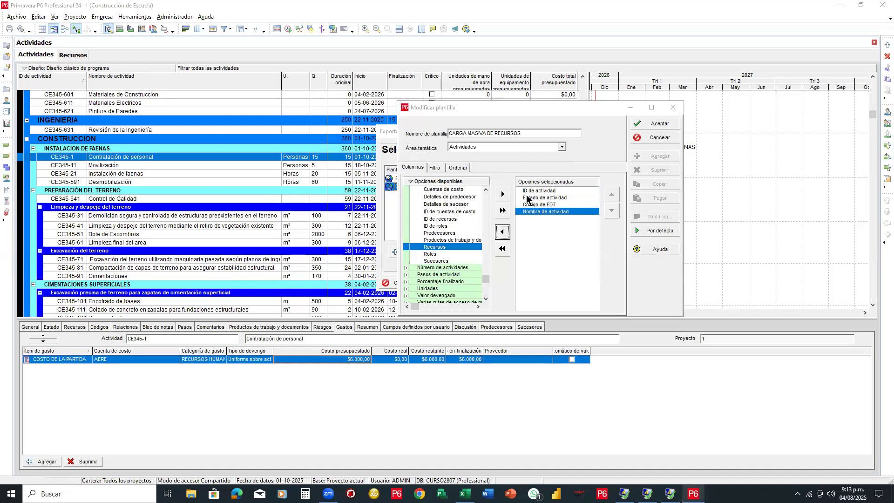
{"action": "left_click", "coordinate": [647, 122]}
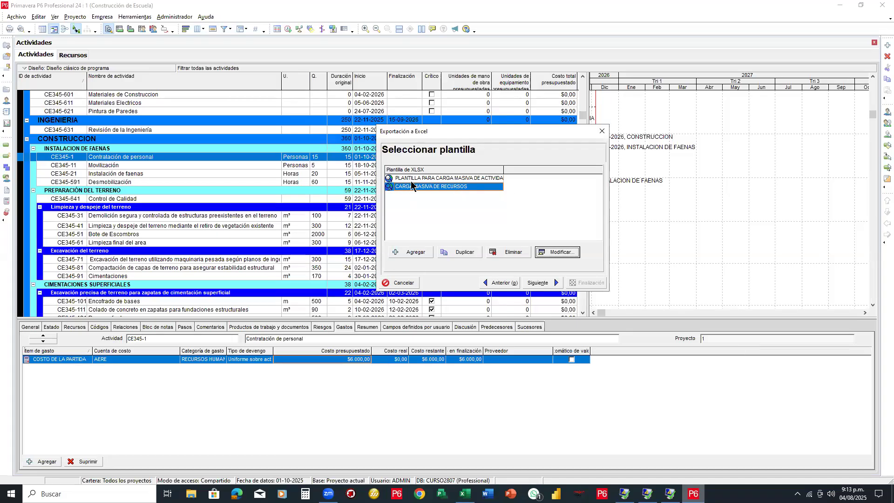
Step: Export the activities and resource assignments to D:\Documents\1.xlsx and close the export wizard
{"action": "left_click", "coordinate": [540, 282]}
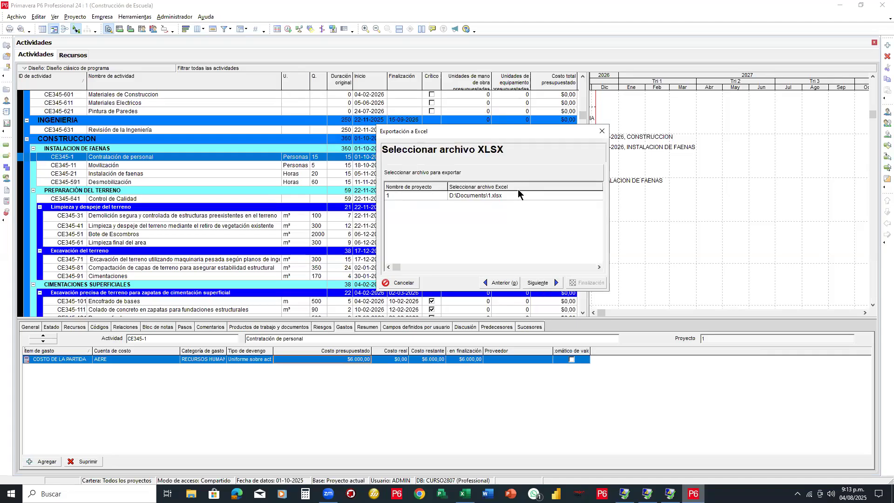
{"action": "left_click", "coordinate": [502, 196]}
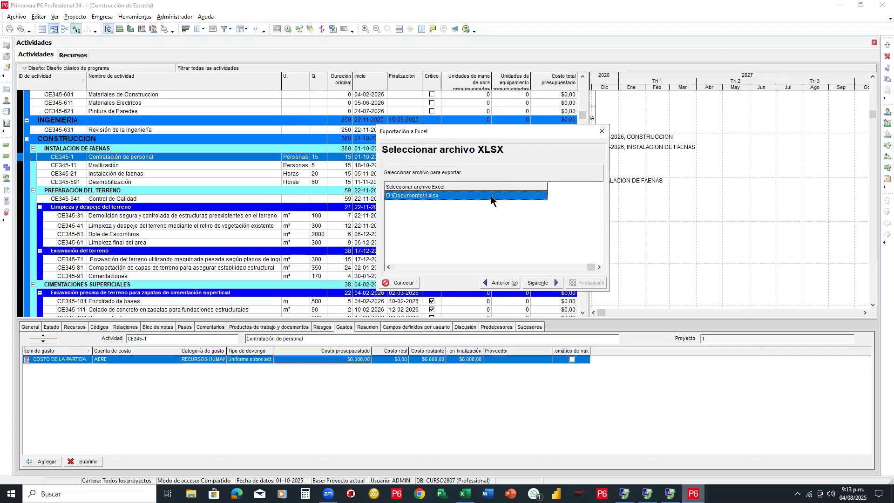
{"action": "left_click", "coordinate": [427, 195]}
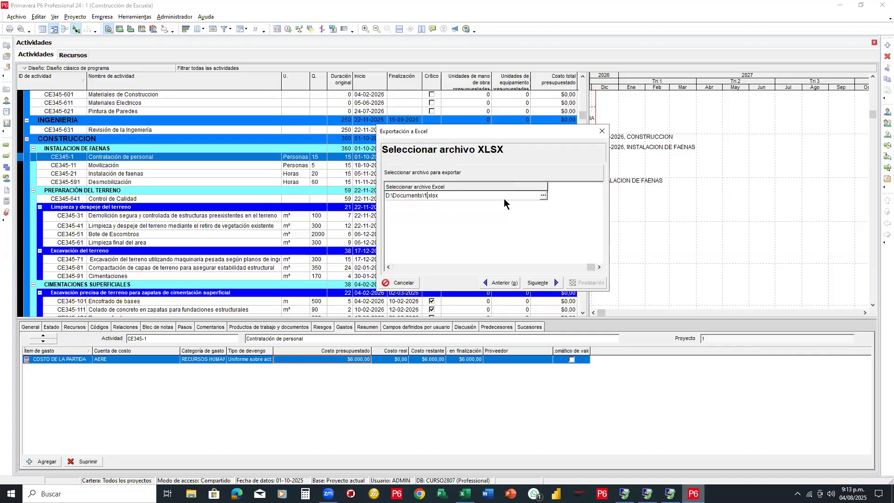
{"action": "left_click", "coordinate": [544, 289]}
{"action": "left_click", "coordinate": [581, 283]}
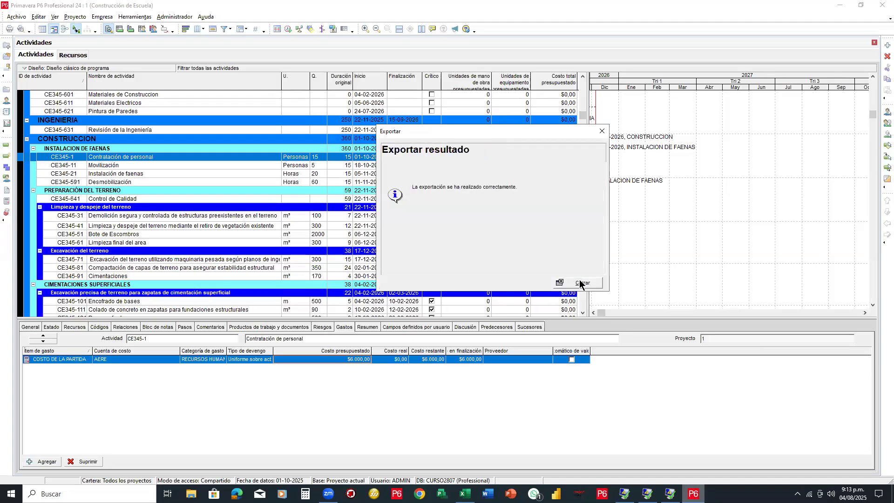
{"action": "left_click", "coordinate": [582, 283]}
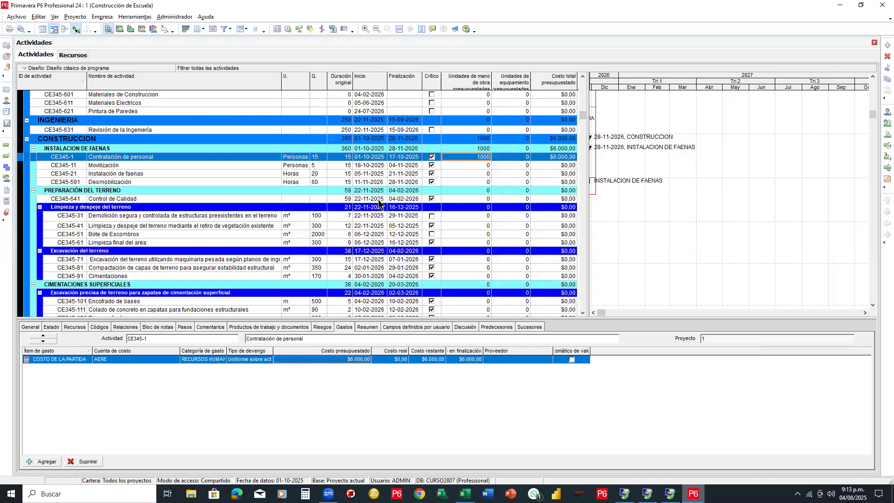
Step: Switch to Excel and open the exported workbook 1 from the Documentos folder
{"action": "left_click", "coordinate": [464, 494]}
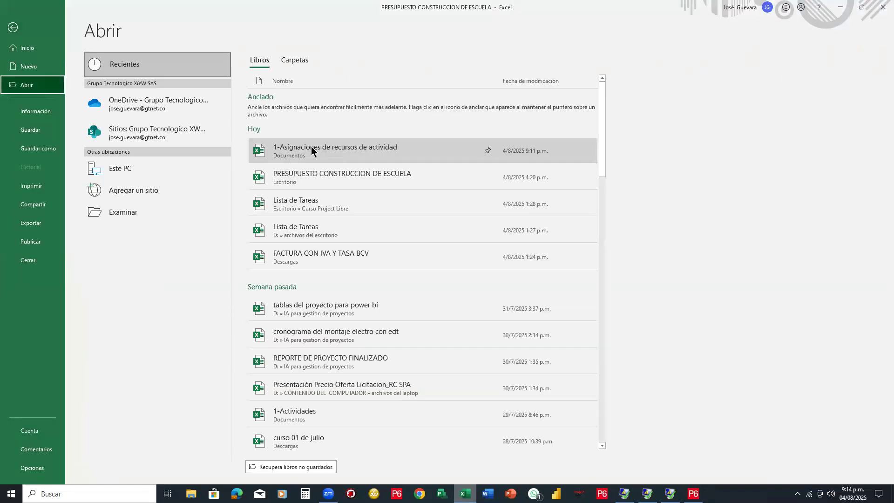
{"action": "left_click", "coordinate": [138, 209]}
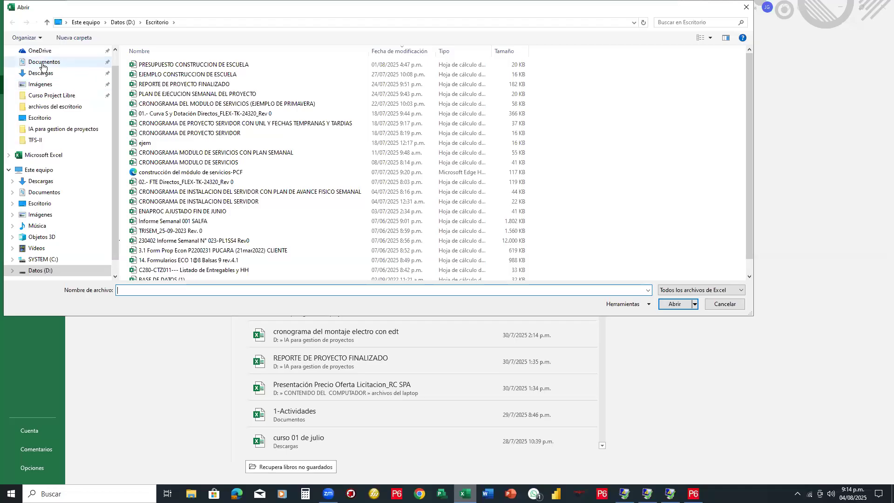
{"action": "left_click", "coordinate": [42, 66]}
{"action": "double_click", "coordinate": [160, 66]}
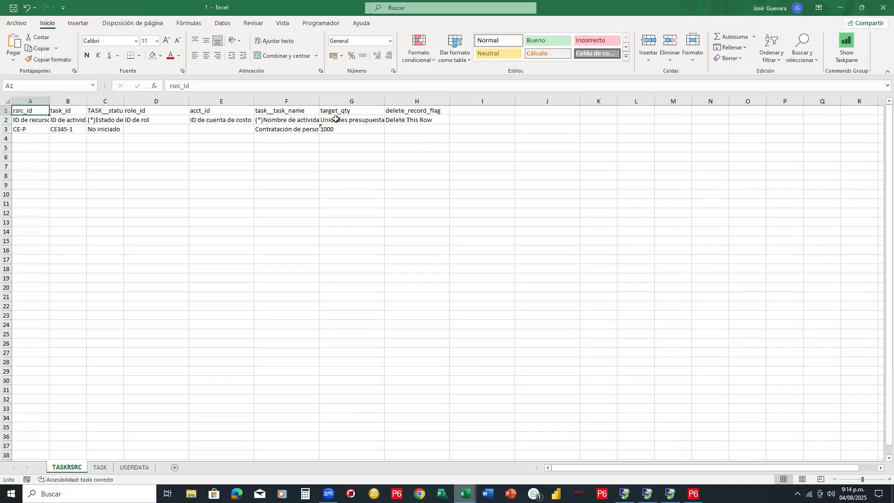
Step: Widen the activity name columns on the TASKRSRC and TASK sheets to fit the full names
{"action": "left_click_drag", "start_coordinate": [319, 100], "coordinate": [471, 96]}
{"action": "left_click_drag", "start_coordinate": [25, 128], "coordinate": [587, 130]}
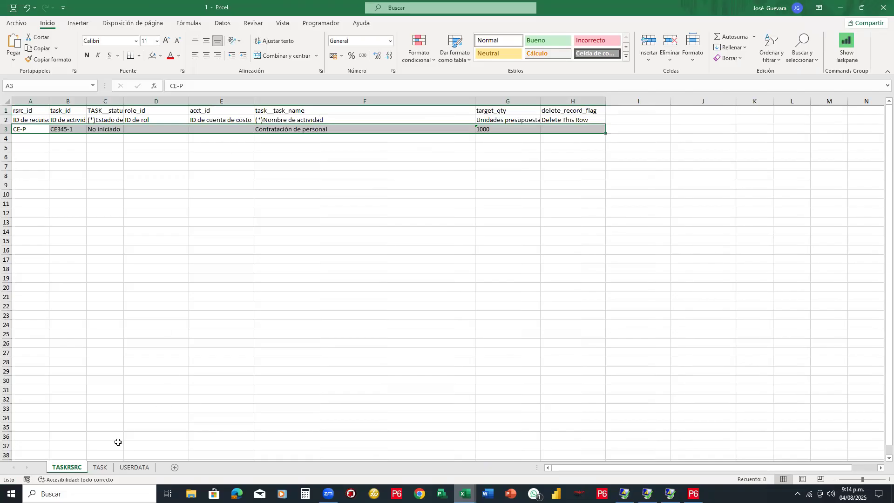
{"action": "left_click", "coordinate": [100, 468]}
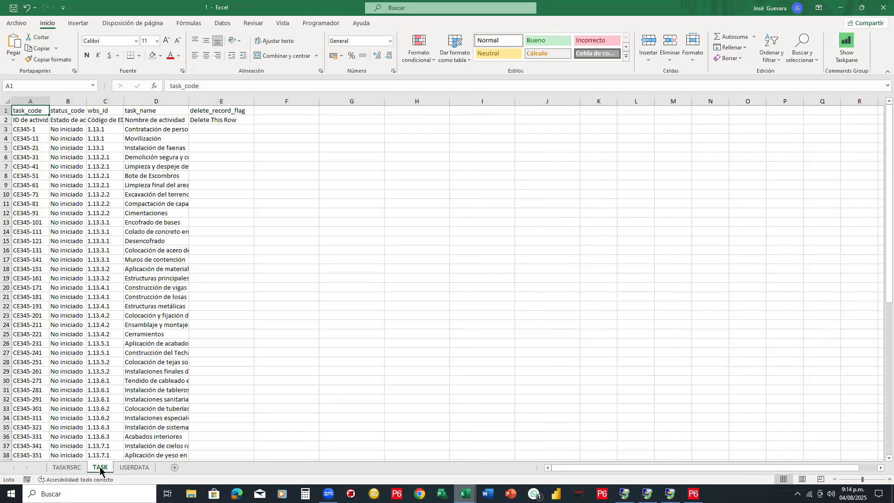
{"action": "left_click_drag", "start_coordinate": [190, 104], "coordinate": [328, 103]}
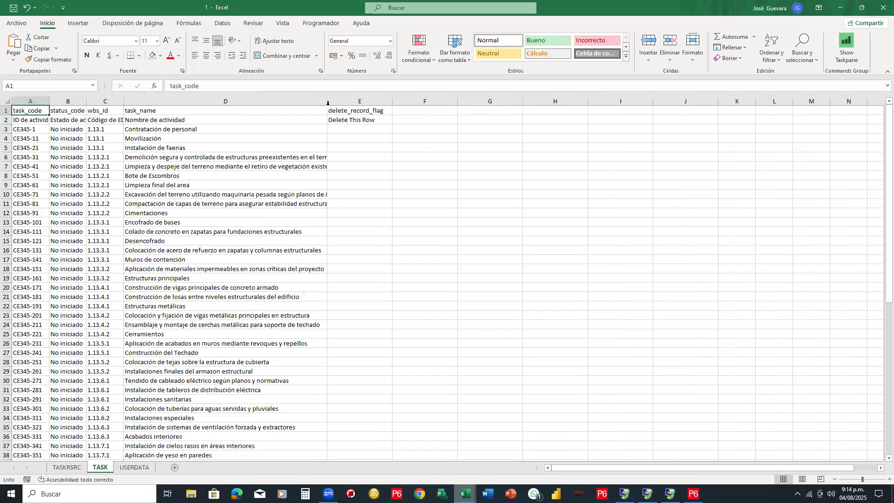
{"action": "left_click_drag", "start_coordinate": [435, 99], "coordinate": [433, 100]}
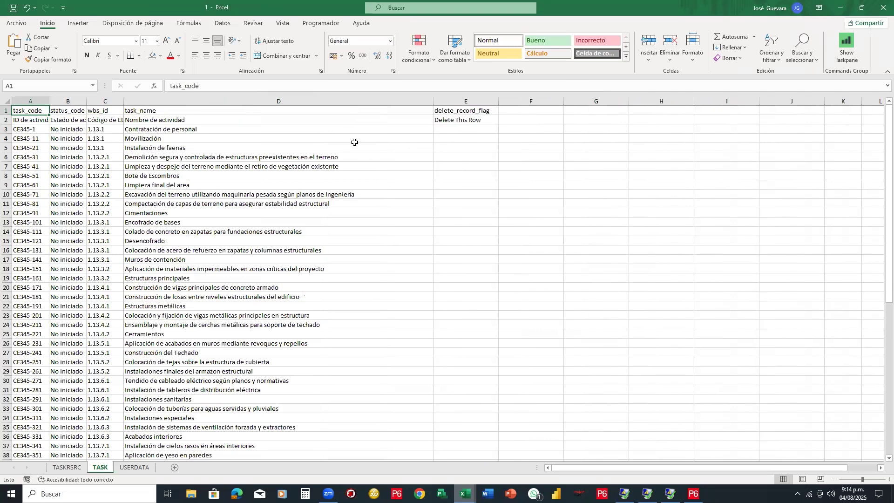
Step: Examine the exported activity list on the TASK sheet and go to the USERDATA sheet
{"action": "left_click", "coordinate": [217, 128]}
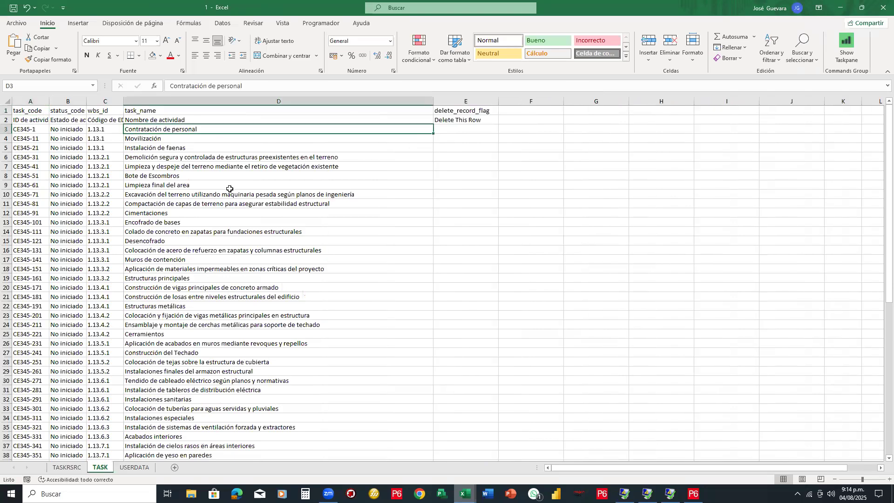
{"action": "scroll", "coordinate": [229, 189], "scroll_direction": "down", "scroll_amount": 5}
{"action": "scroll", "coordinate": [230, 188], "scroll_direction": "up", "scroll_amount": 5}
{"action": "left_click", "coordinate": [135, 467]}
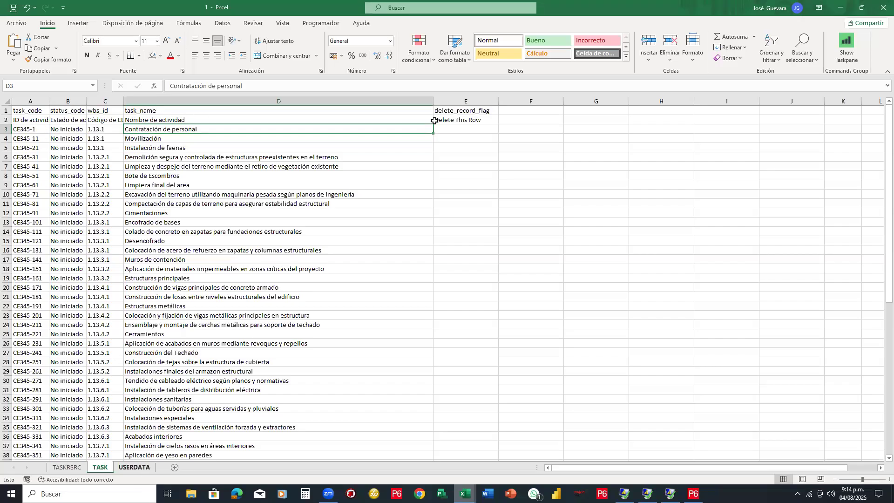
Step: On the TASKRSRC sheet, clear the resource ID and activity ID of the sample assignment in row 3
{"action": "left_click", "coordinate": [68, 467]}
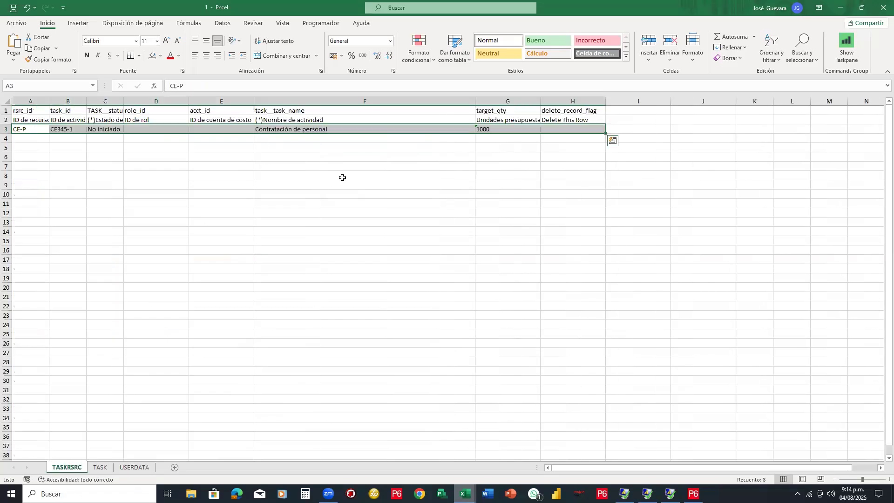
{"action": "left_click", "coordinate": [354, 156]}
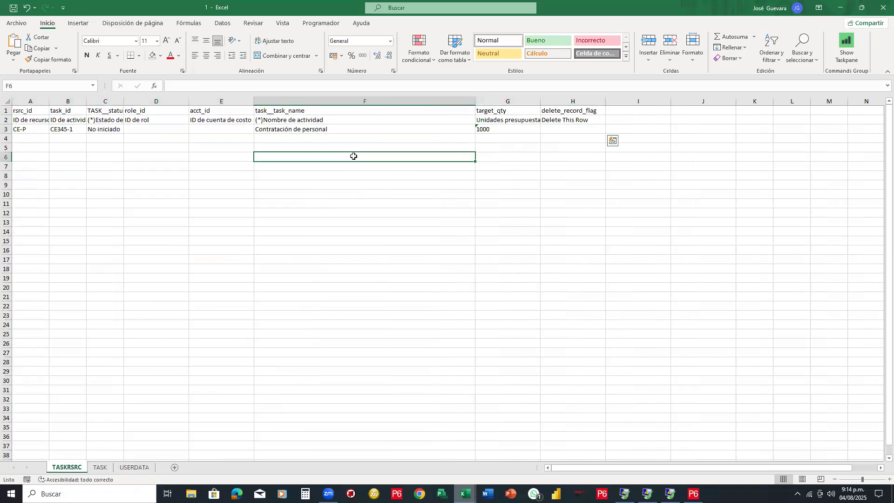
{"action": "left_click", "coordinate": [37, 129]}
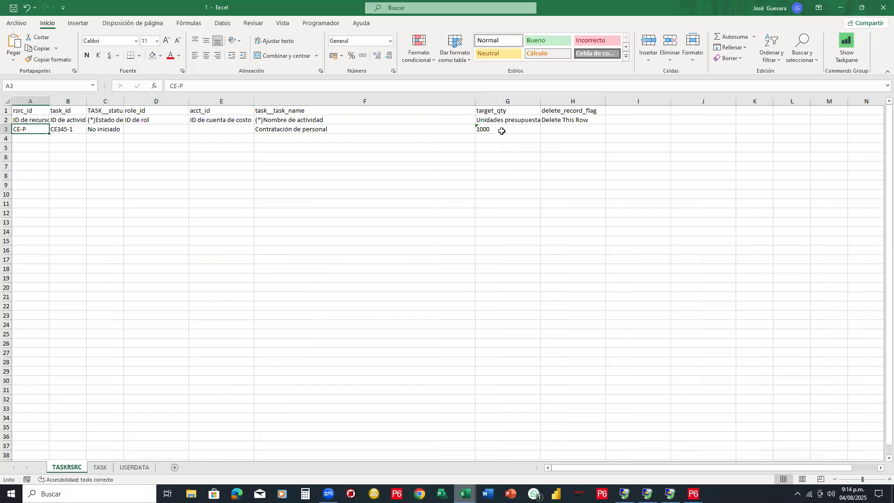
{"action": "left_click", "coordinate": [316, 130]}
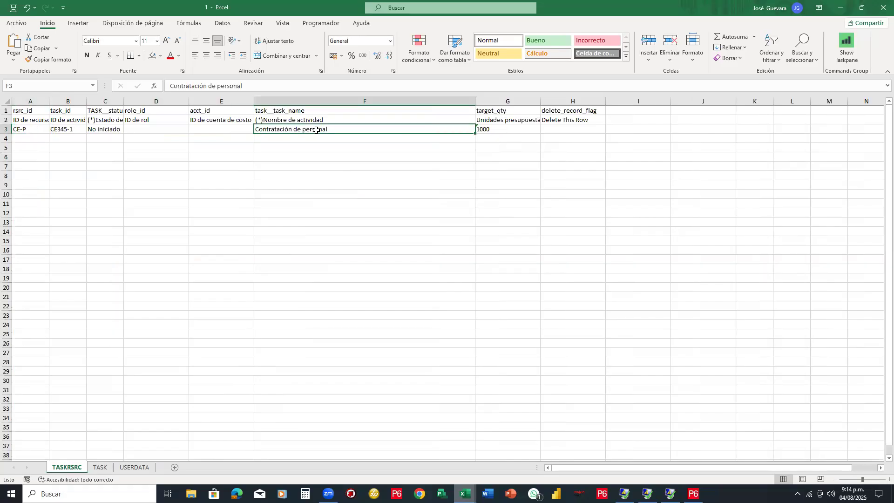
{"action": "left_click", "coordinate": [20, 129]}
{"action": "left_click_drag", "start_coordinate": [21, 130], "coordinate": [70, 130]}
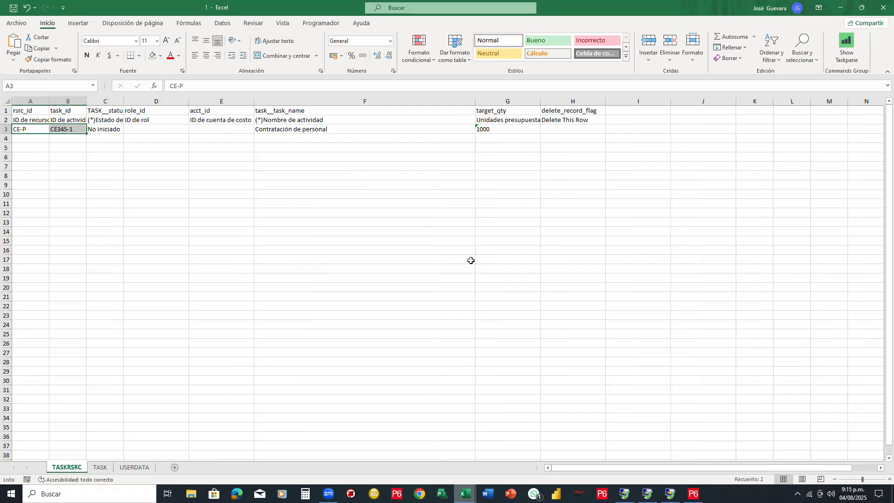
{"action": "key", "text": "Delete"}
Step: Clear the budgeted units and the activity name of the sample assignment in row 3, keeping its status
{"action": "key", "text": "Right"}
{"action": "key", "text": "Right"}
{"action": "key", "text": "Right"}
{"action": "key", "text": "Right"}
{"action": "key", "text": "Right"}
{"action": "key", "text": "Right"}
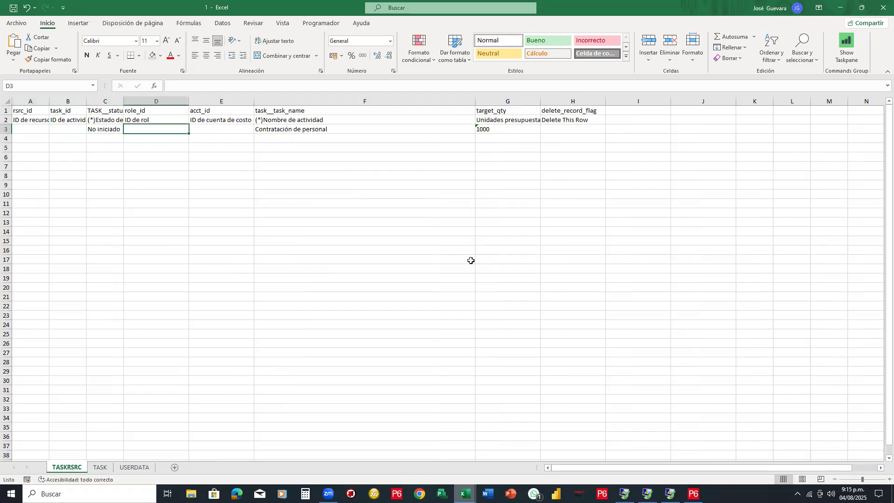
{"action": "key", "text": "Right"}
{"action": "key", "text": "Left"}
{"action": "key", "text": "Delete"}
{"action": "key", "text": "Left"}
{"action": "key", "text": "Delete"}
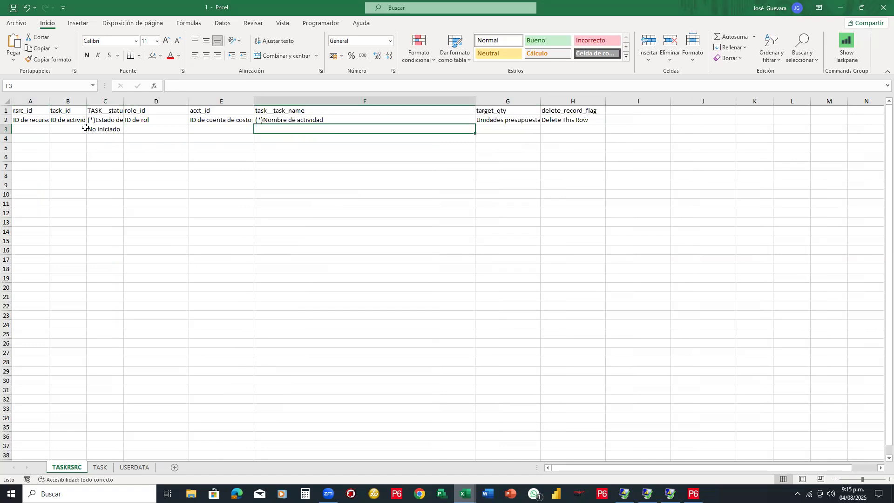
Step: Copy all activity IDs from the TASK sheet into TASKRSRC from B3 down, widening the resource ID and activity ID columns
{"action": "left_click_drag", "start_coordinate": [87, 103], "coordinate": [113, 103]}
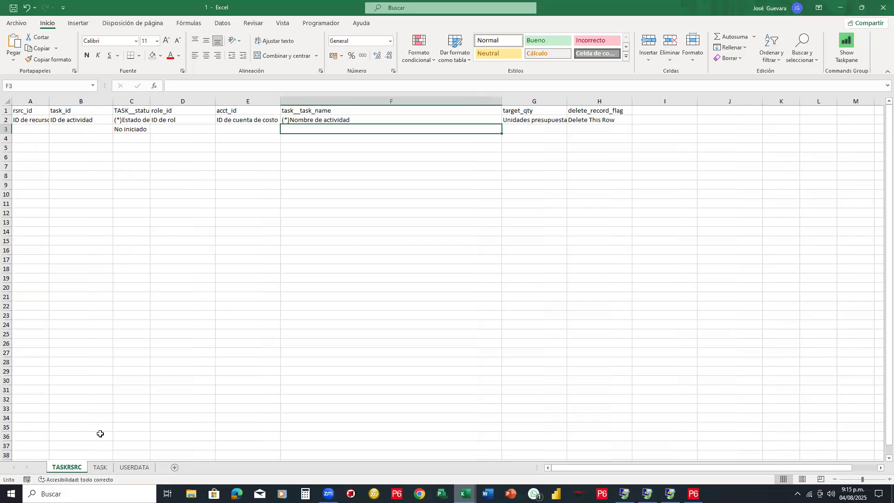
{"action": "left_click", "coordinate": [100, 467]}
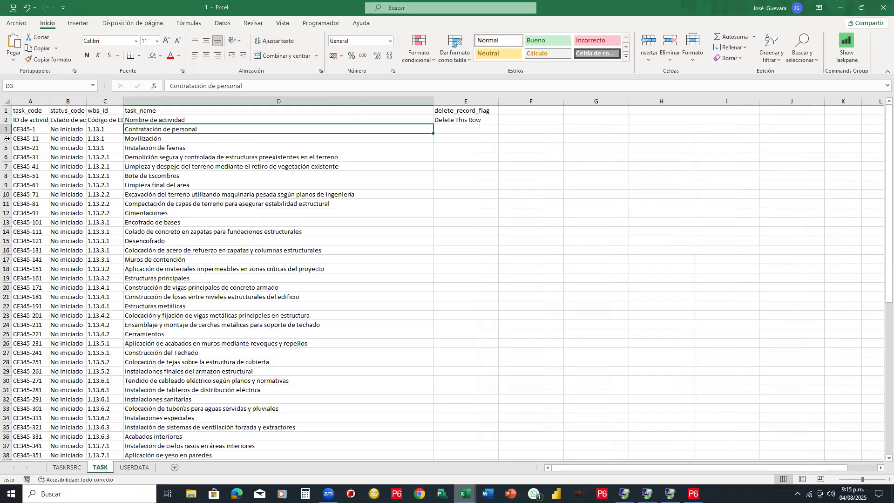
{"action": "left_click_drag", "start_coordinate": [28, 128], "coordinate": [22, 433]}
{"action": "key", "text": "ctrl+c"}
{"action": "key", "text": "ctrl+Page_Up"}
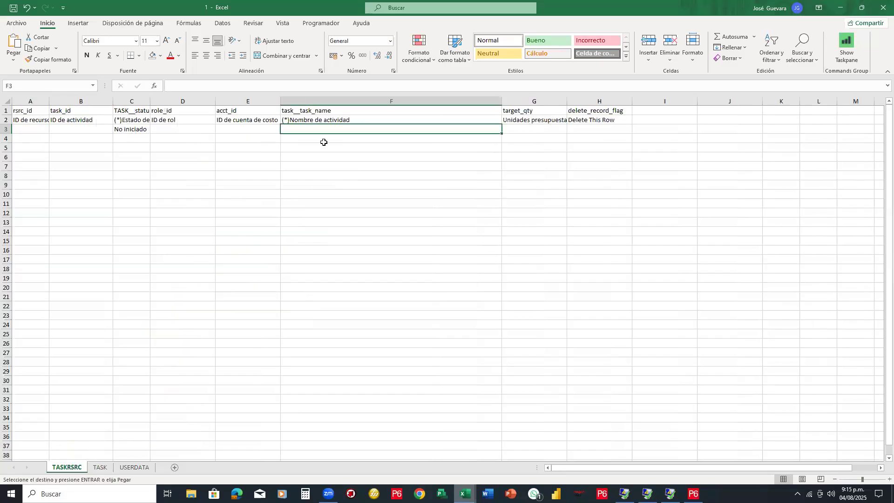
{"action": "left_click_drag", "start_coordinate": [49, 106], "coordinate": [64, 106]}
{"action": "left_click", "coordinate": [101, 131]}
{"action": "key", "text": "ctrl+v"}
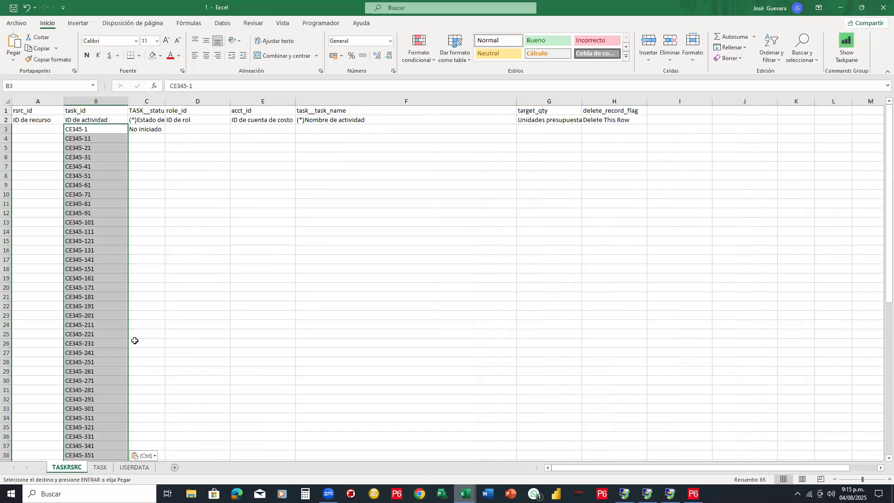
Step: Copy all activity names from the TASK sheet into the task__task_name column of TASKRSRC, starting at F3
{"action": "left_click", "coordinate": [100, 467]}
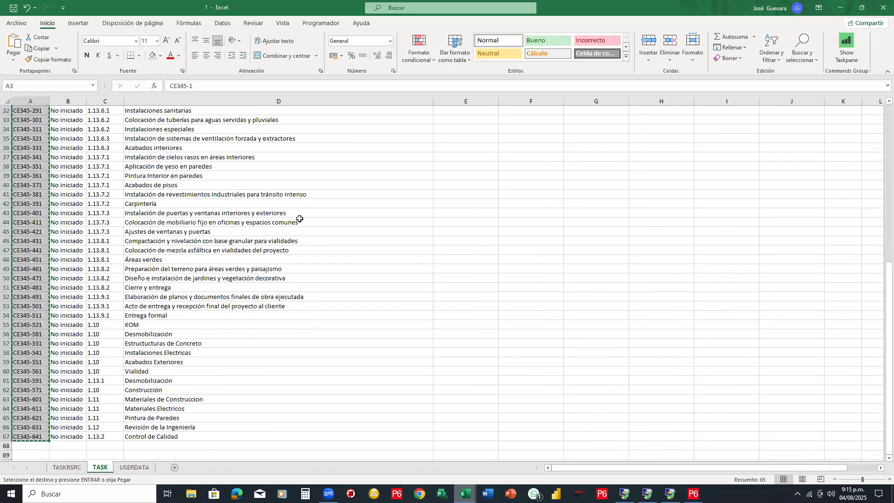
{"action": "scroll", "coordinate": [244, 242], "scroll_direction": "up", "scroll_amount": 10}
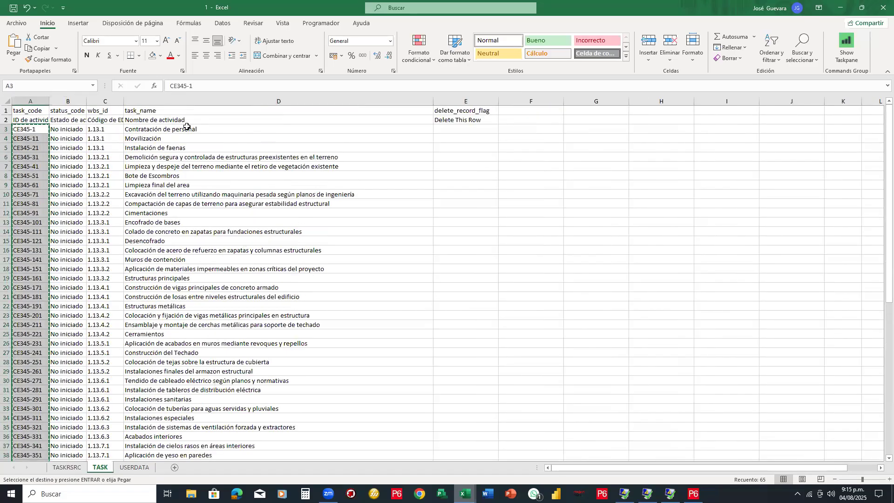
{"action": "left_click_drag", "start_coordinate": [174, 129], "coordinate": [174, 423]}
{"action": "key", "text": "ctrl+c"}
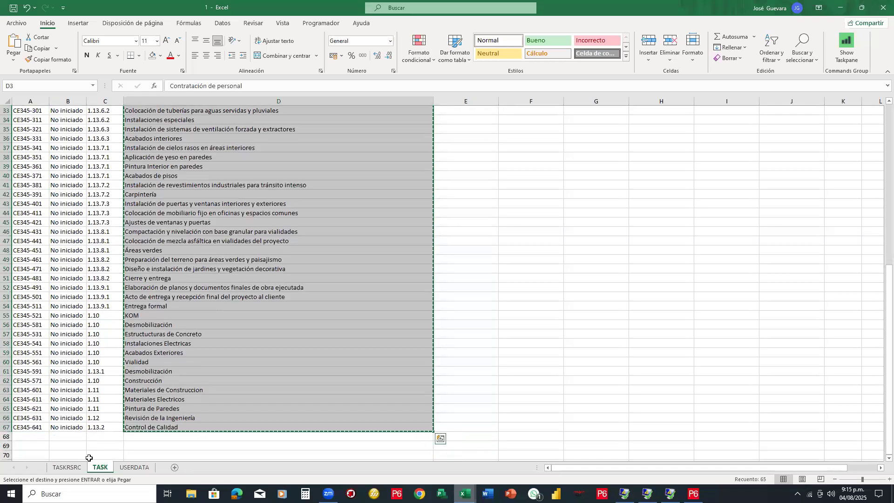
{"action": "left_click", "coordinate": [78, 467]}
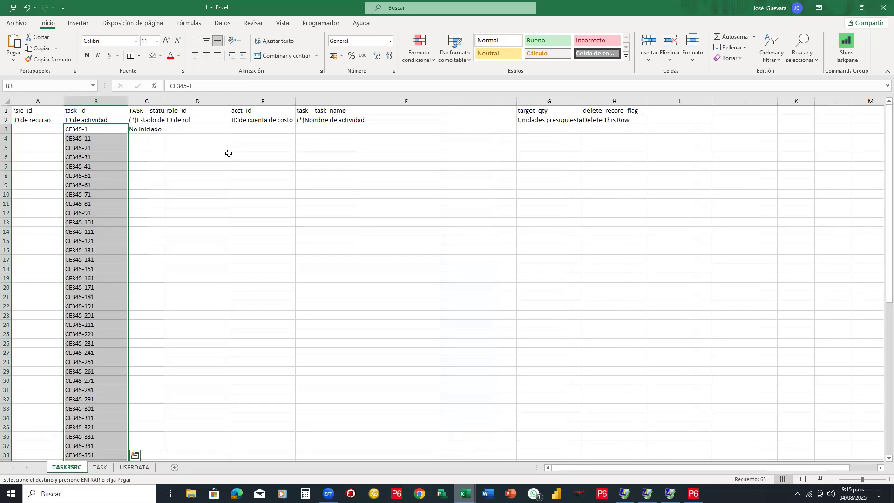
{"action": "left_click", "coordinate": [339, 129]}
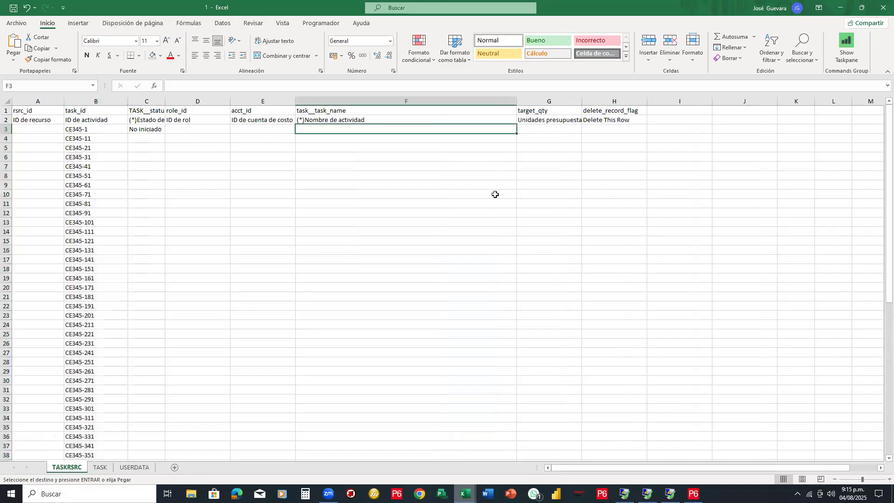
{"action": "key", "text": "ctrl+v"}
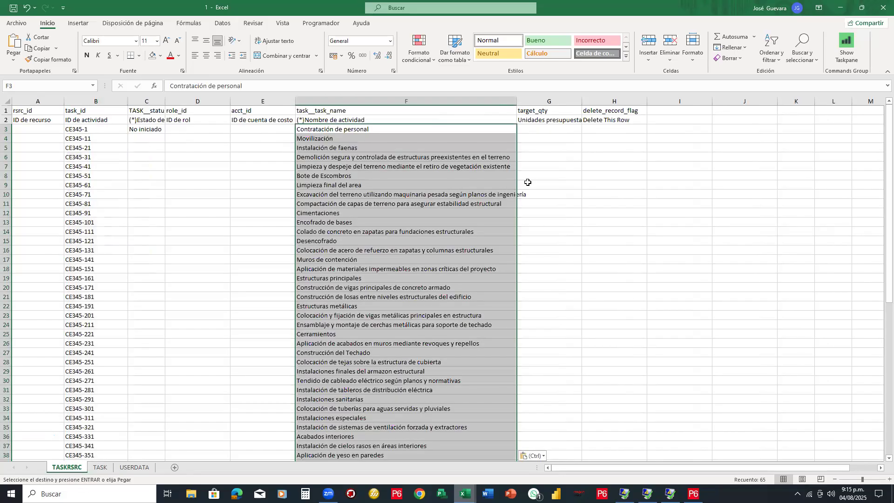
Step: Widen the activity name column on TASKRSRC for the longest name and fit the activity ID column to its contents
{"action": "left_click", "coordinate": [553, 197]}
{"action": "left_click_drag", "start_coordinate": [516, 99], "coordinate": [536, 100]}
{"action": "scroll", "coordinate": [399, 252], "scroll_direction": "down", "scroll_amount": 2}
{"action": "scroll", "coordinate": [398, 252], "scroll_direction": "down", "scroll_amount": 3}
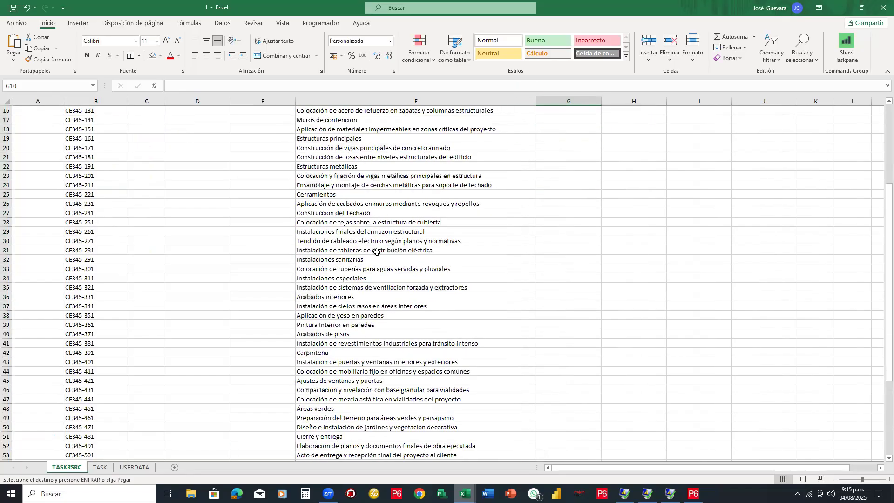
{"action": "scroll", "coordinate": [377, 253], "scroll_direction": "up", "scroll_amount": 5}
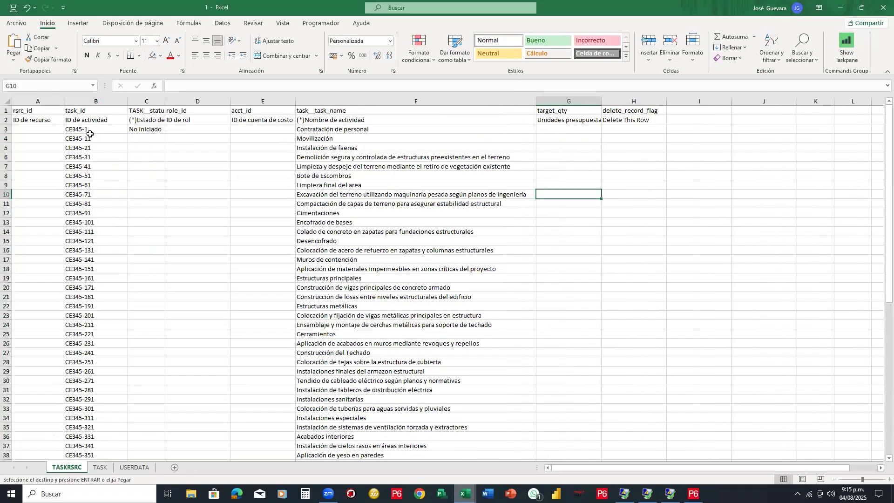
{"action": "double_click", "coordinate": [130, 102]}
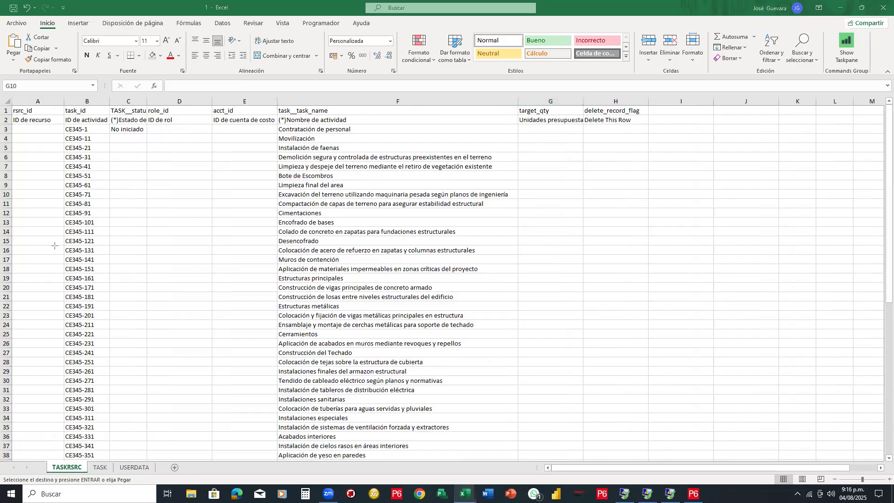
Step: Switch to Primavera P6, open the resources list and copy the resource ID CE-Q of MAQUINARIA
{"action": "mouse_move", "coordinate": [11, 104]}
{"action": "left_mouse_down"}
{"action": "mouse_move", "coordinate": [61, 375]}
{"action": "mouse_move", "coordinate": [65, 463]}
{"action": "left_mouse_up"}
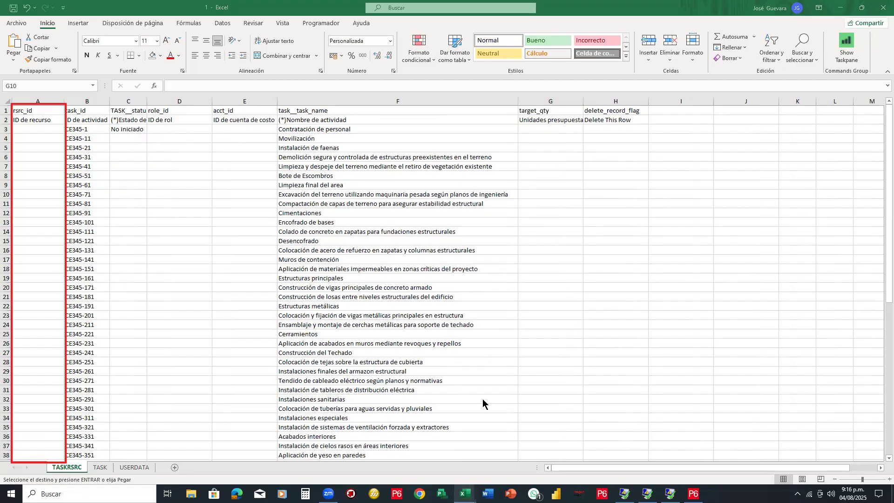
{"action": "left_click", "coordinate": [693, 494]}
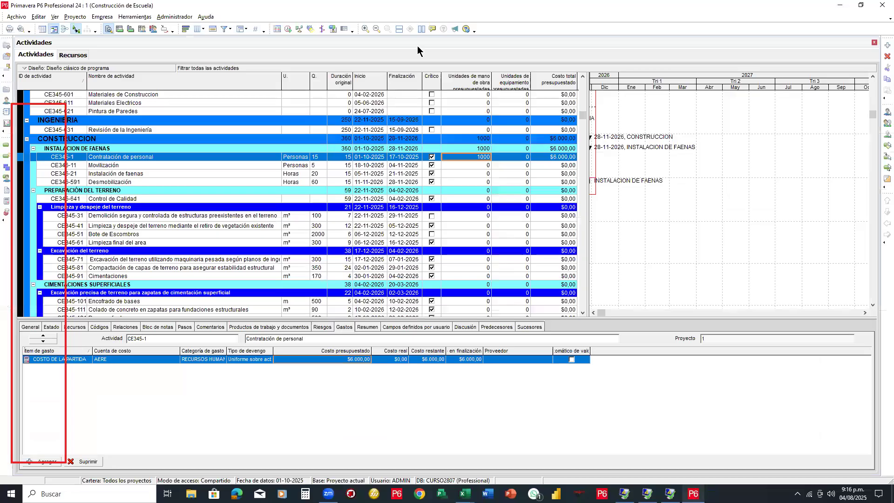
{"action": "left_click", "coordinate": [6, 100]}
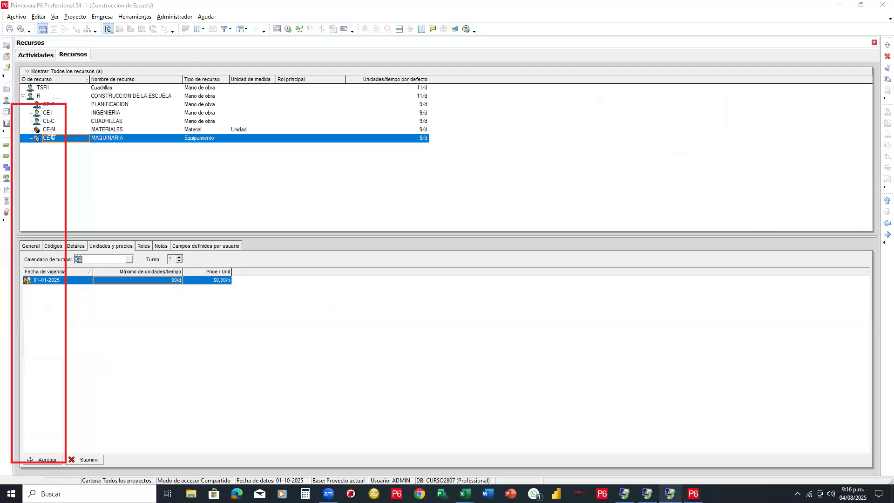
{"action": "mouse_move", "coordinate": [39, 135]}
{"action": "left_mouse_down"}
{"action": "mouse_move", "coordinate": [69, 145]}
{"action": "mouse_move", "coordinate": [429, 145]}
{"action": "left_mouse_up"}
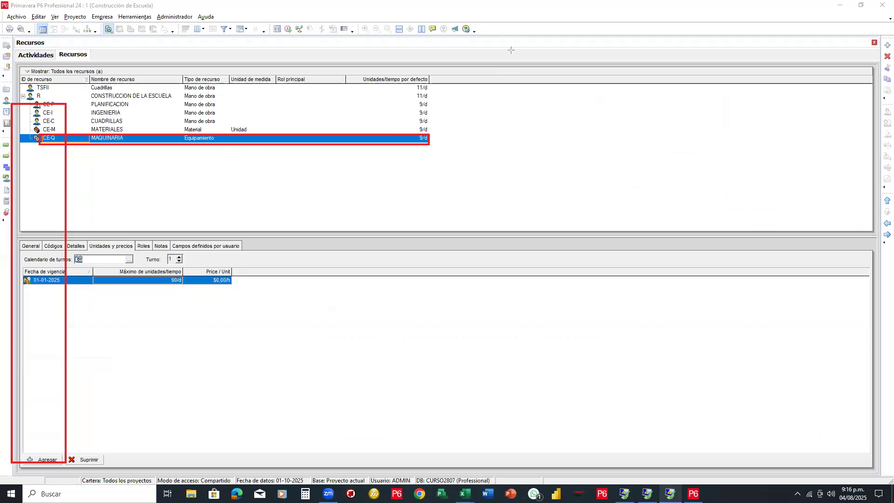
{"action": "left_click", "coordinate": [49, 138]}
{"action": "key", "text": "ctrl+c"}
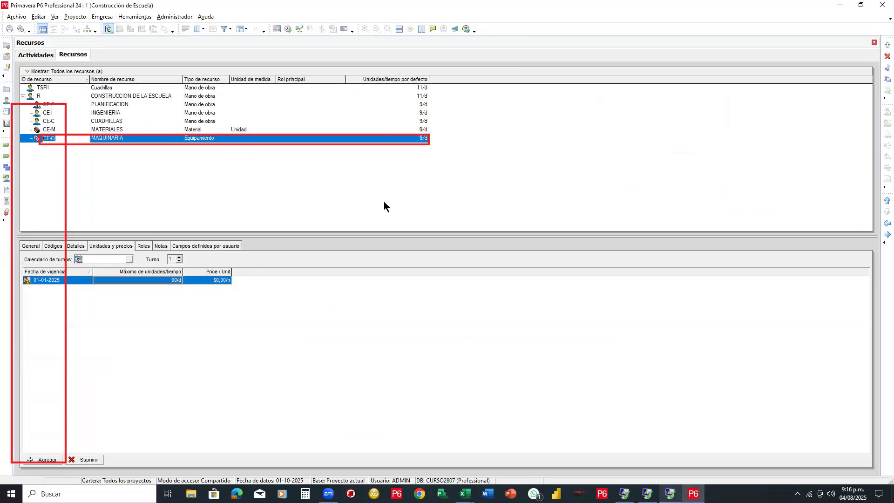
{"action": "left_click", "coordinate": [575, 50]}
{"action": "left_click", "coordinate": [428, 139]}
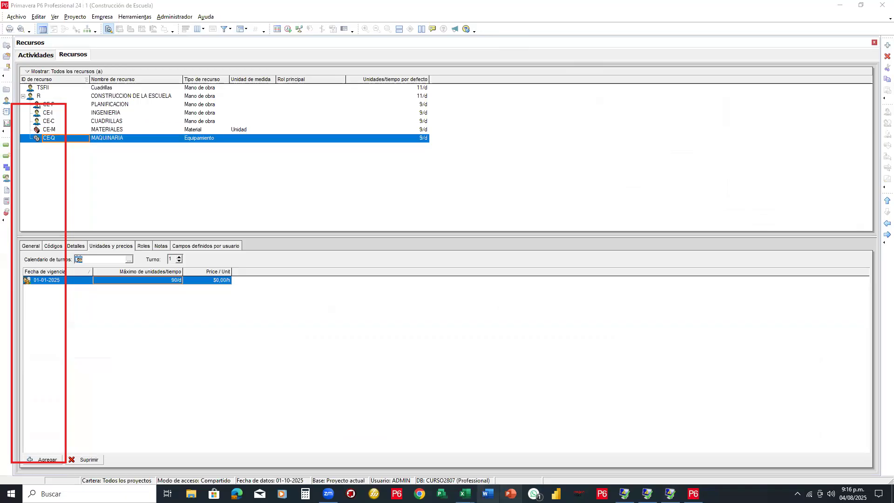
Step: Switch to Excel, paste CE-Q into A3 of TASKRSRC and fill it down the rsrc_id column for every activity
{"action": "mouse_move", "coordinate": [459, 480]}
{"action": "left_click", "coordinate": [501, 456]}
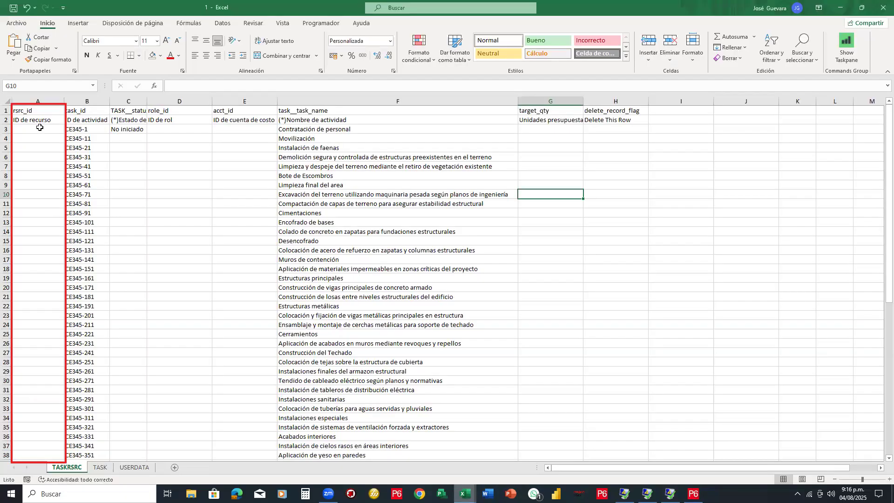
{"action": "left_click", "coordinate": [40, 127]}
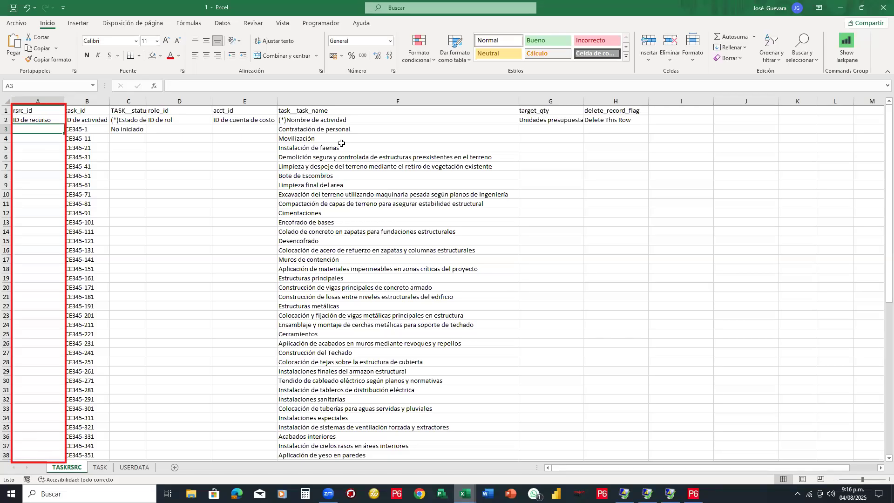
{"action": "key", "text": "ctrl+v"}
{"action": "double_click", "coordinate": [64, 135]}
{"action": "scroll", "coordinate": [64, 134], "scroll_direction": "down", "scroll_amount": 7}
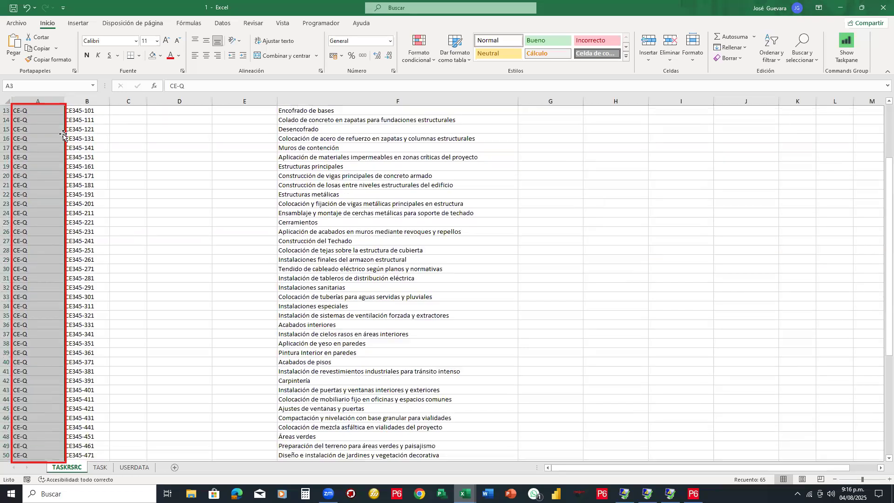
{"action": "scroll", "coordinate": [64, 134], "scroll_direction": "down", "scroll_amount": 5}
{"action": "scroll", "coordinate": [64, 135], "scroll_direction": "up", "scroll_amount": 8}
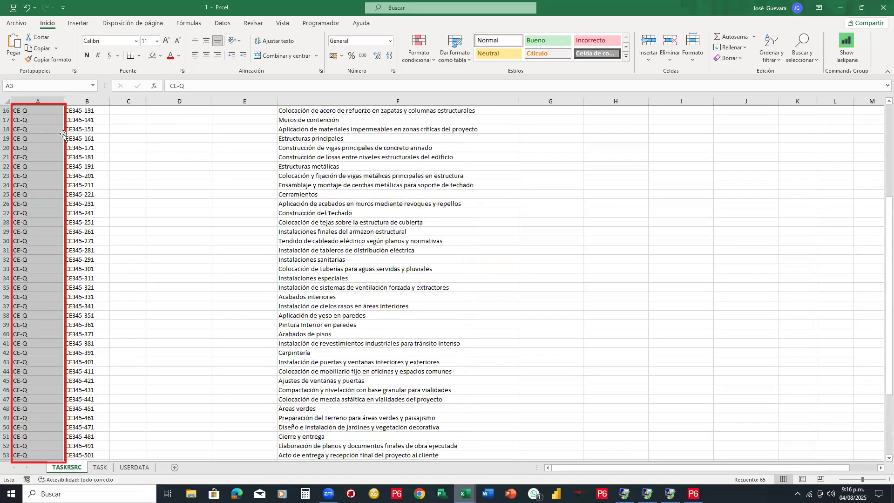
{"action": "scroll", "coordinate": [63, 134], "scroll_direction": "up", "scroll_amount": 4}
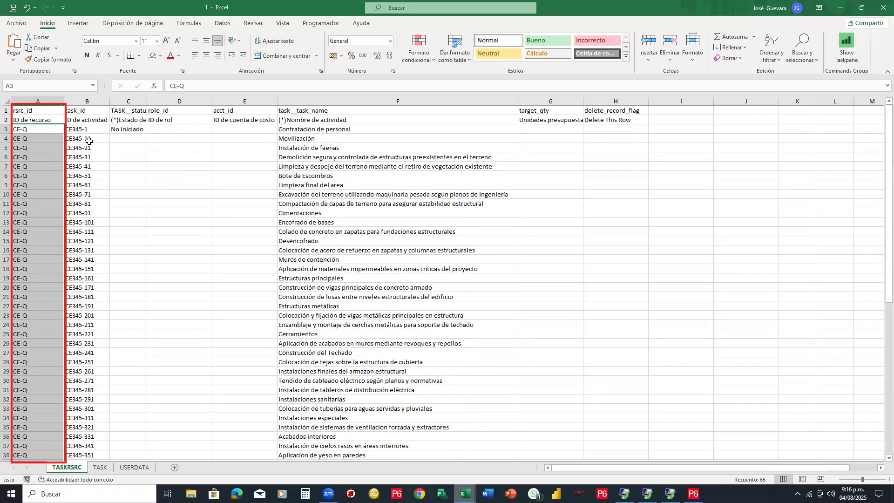
{"action": "scroll", "coordinate": [88, 140], "scroll_direction": "down", "scroll_amount": 12}
{"action": "scroll", "coordinate": [89, 140], "scroll_direction": "up", "scroll_amount": 12}
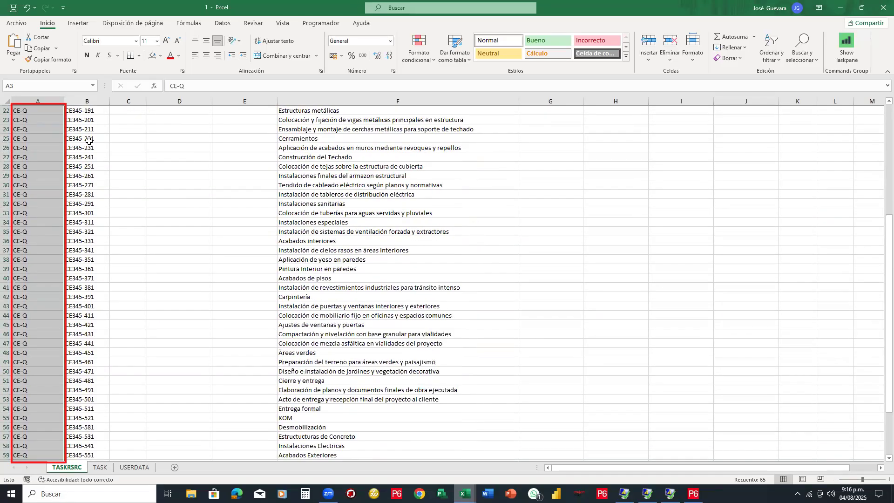
Step: Fit the activity status column to its headings and fill No iniciado from C3 down for every activity
{"action": "left_click", "coordinate": [128, 129]}
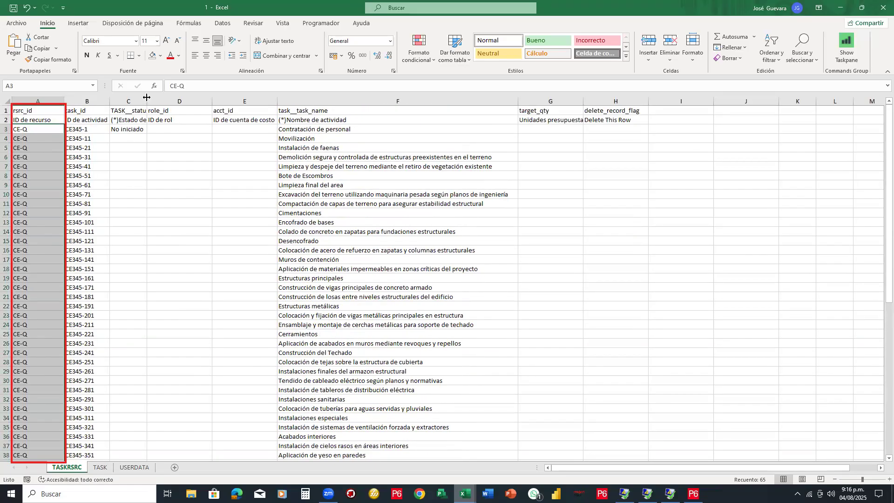
{"action": "double_click", "coordinate": [147, 101]}
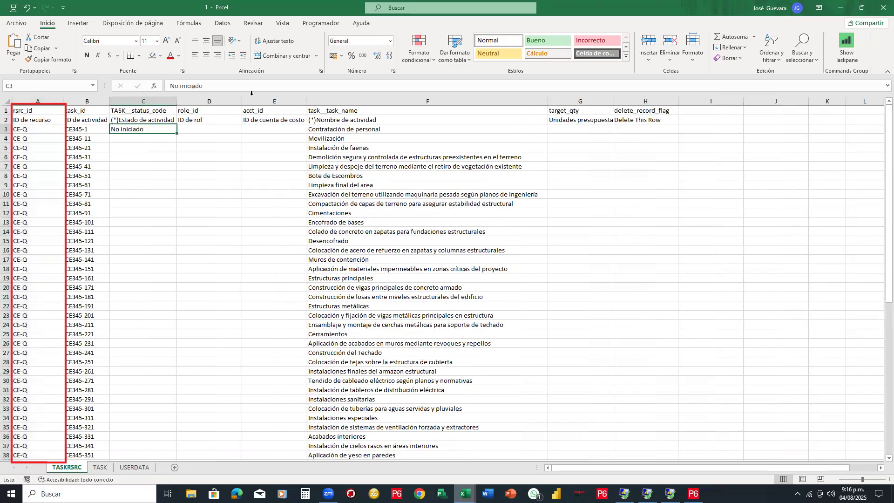
{"action": "double_click", "coordinate": [179, 134]}
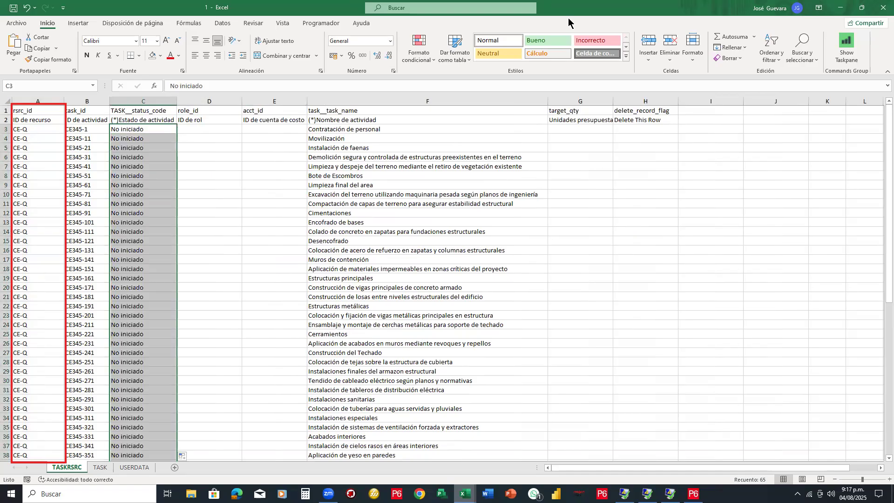
{"action": "left_click", "coordinate": [571, 23]}
{"action": "mouse_move", "coordinate": [359, 59]}
{"action": "left_mouse_down"}
{"action": "mouse_move", "coordinate": [357, 101]}
{"action": "mouse_move", "coordinate": [368, 104]}
{"action": "mouse_move", "coordinate": [357, 100]}
{"action": "left_mouse_up"}
{"action": "left_click_drag", "start_coordinate": [41, 50], "coordinate": [39, 95]}
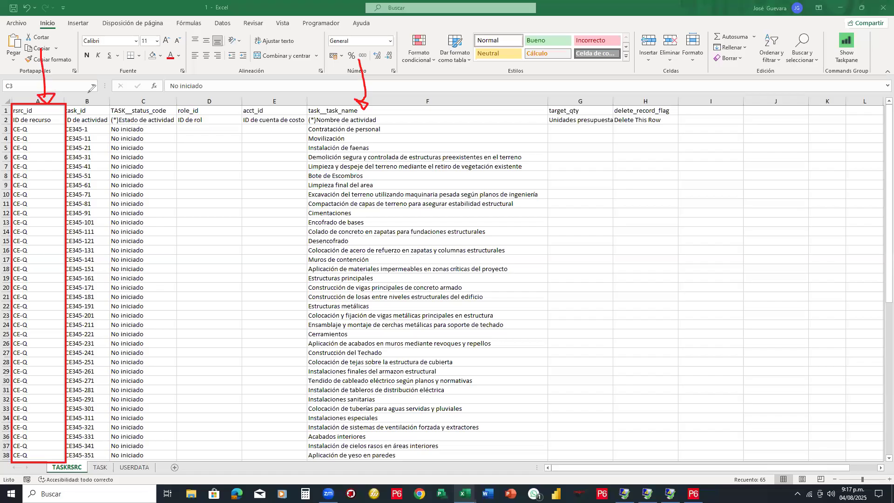
{"action": "mouse_move", "coordinate": [88, 68]}
{"action": "left_mouse_down"}
{"action": "mouse_move", "coordinate": [87, 109]}
{"action": "mouse_move", "coordinate": [100, 96]}
{"action": "left_mouse_up"}
{"action": "mouse_move", "coordinate": [618, 96]}
{"action": "left_mouse_down"}
{"action": "mouse_move", "coordinate": [550, 100]}
{"action": "mouse_move", "coordinate": [639, 122]}
{"action": "mouse_move", "coordinate": [587, 98]}
{"action": "left_mouse_up"}
{"action": "left_click_drag", "start_coordinate": [558, 66], "coordinate": [591, 95]}
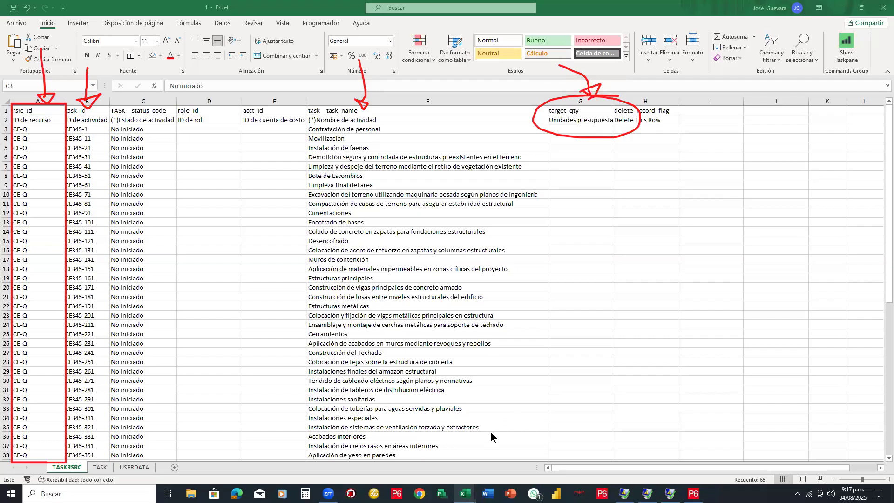
Step: Switch to the PRESUPUESTO CONSTRUCCION DE ESCUELA workbook and examine the HM values of the activities and their WBS groups
{"action": "mouse_move", "coordinate": [464, 494]}
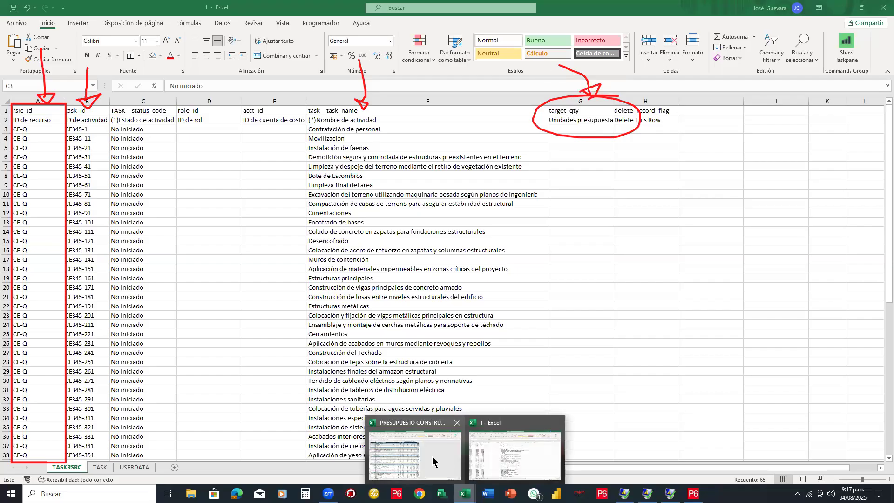
{"action": "left_click", "coordinate": [414, 454]}
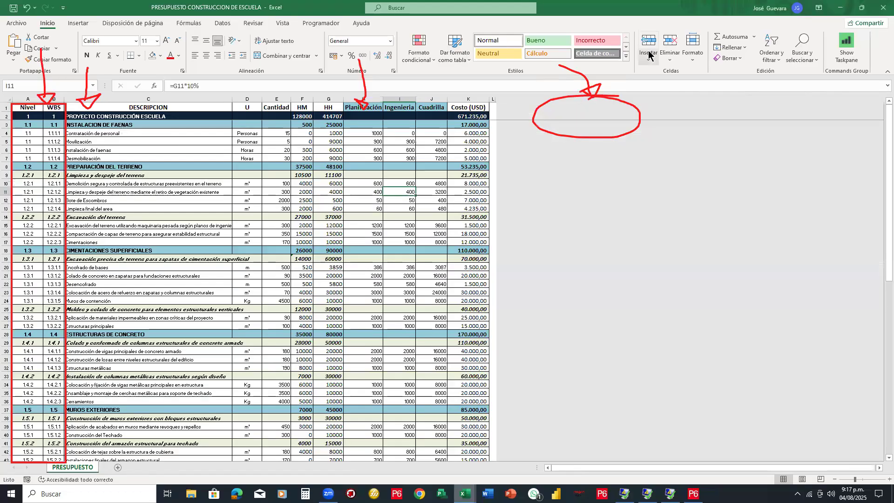
{"action": "key", "text": "Escape"}
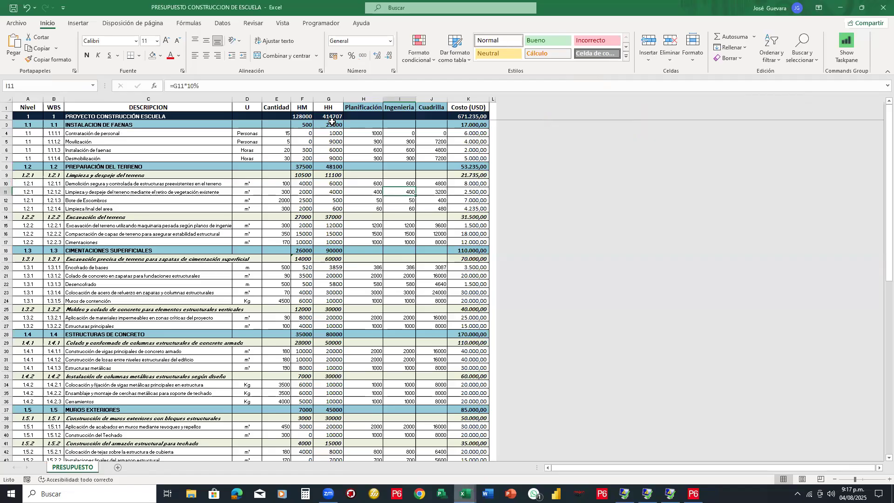
{"action": "left_click", "coordinate": [310, 133]}
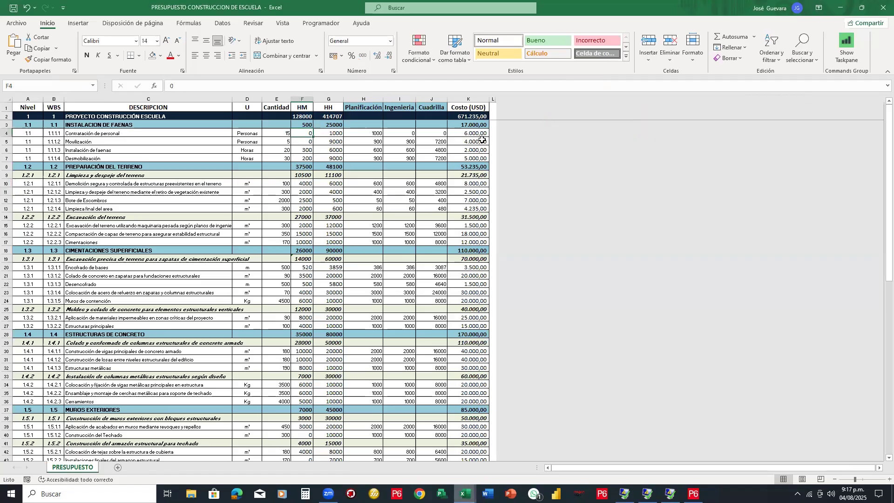
{"action": "key", "text": "Down"}
{"action": "key", "text": "Down"}
{"action": "key", "text": "Down"}
{"action": "key", "text": "Down"}
{"action": "key", "text": "Down"}
{"action": "key", "text": "Down"}
{"action": "key", "text": "Down"}
{"action": "key", "text": "Down"}
{"action": "key", "text": "Down"}
{"action": "key", "text": "Down"}
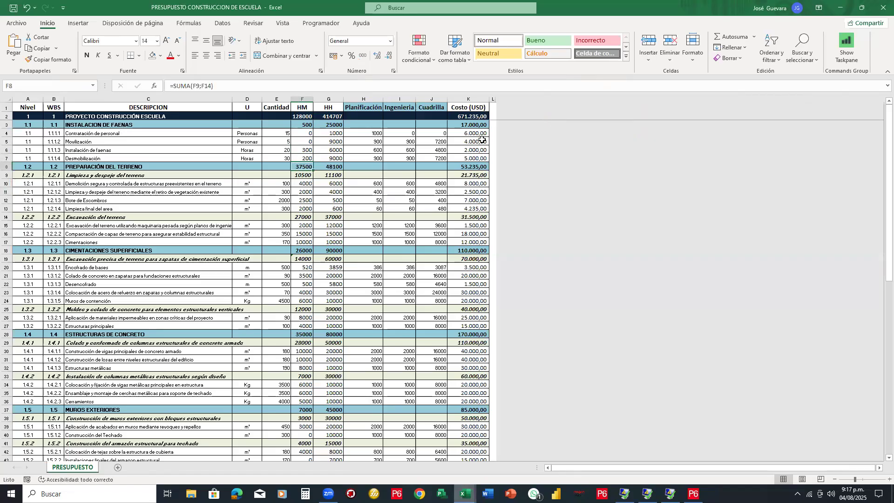
{"action": "key", "text": "Up"}
{"action": "key", "text": "Up"}
{"action": "key", "text": "Up"}
{"action": "key", "text": "Up"}
{"action": "key", "text": "Up"}
{"action": "key", "text": "Up"}
{"action": "key", "text": "Up"}
{"action": "key", "text": "Up"}
{"action": "key", "text": "Up"}
{"action": "key", "text": "Up"}
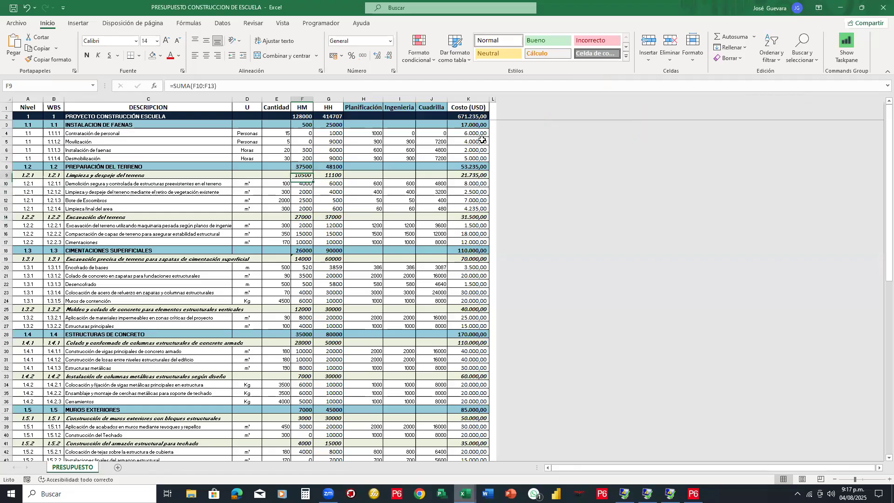
{"action": "key", "text": "Up"}
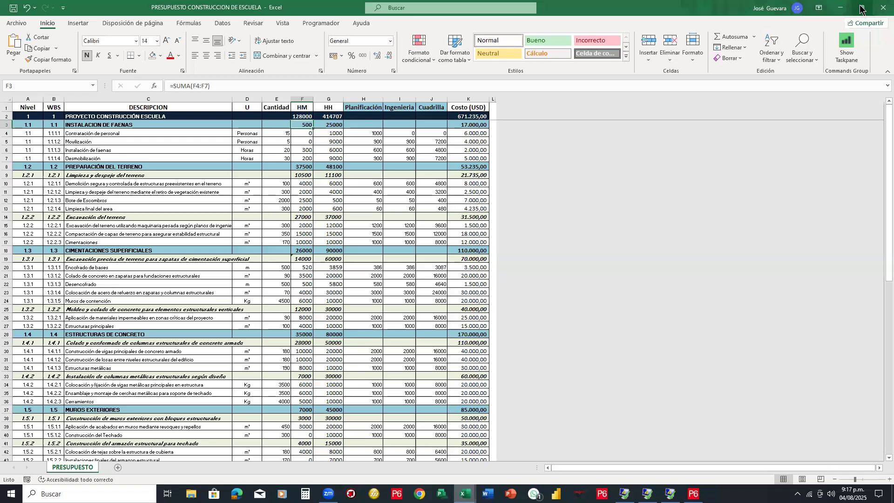
Step: Arrange the TASKRSRC workbook and the school construction budget workbook side by side, with the TASKRSRC window the wider one
{"action": "double_click", "coordinate": [608, 14]}
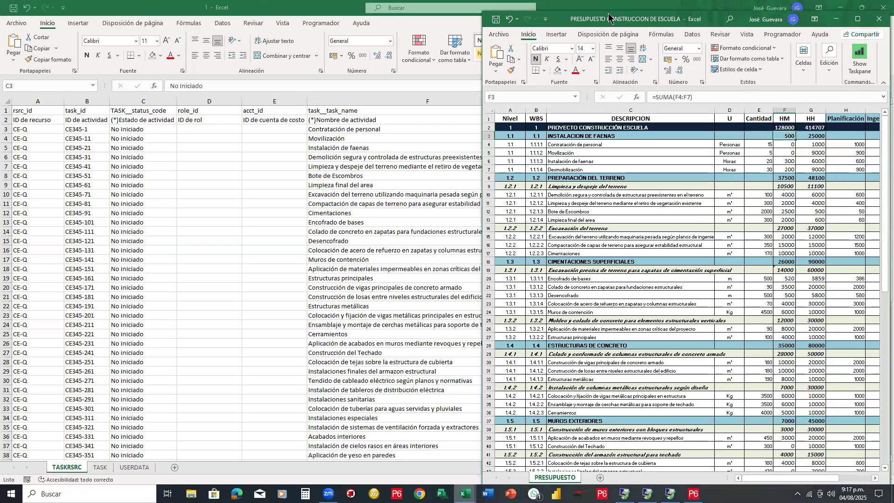
{"action": "key", "text": "super+Right"}
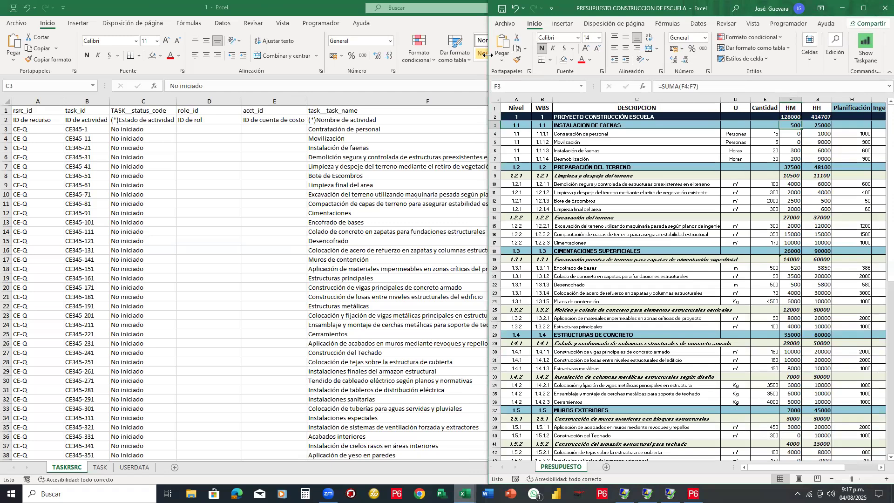
{"action": "left_click_drag", "start_coordinate": [488, 55], "coordinate": [556, 55]}
{"action": "left_click", "coordinate": [352, 13]}
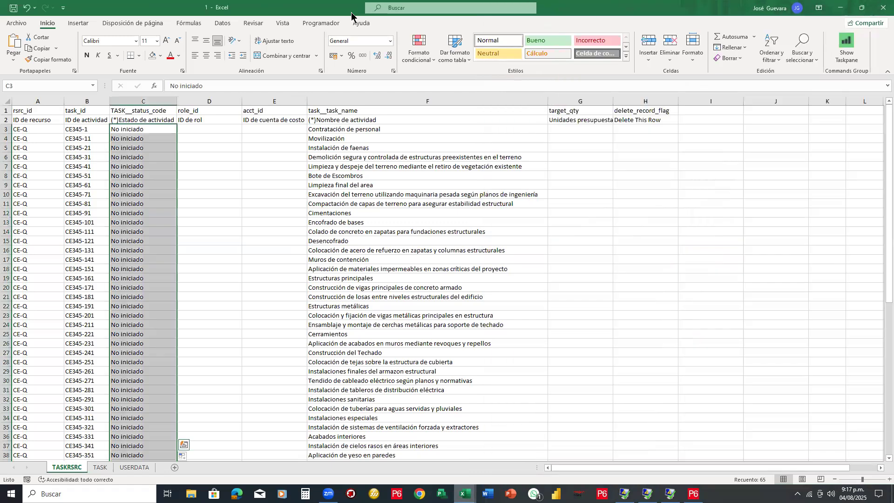
{"action": "left_click", "coordinate": [864, 8]}
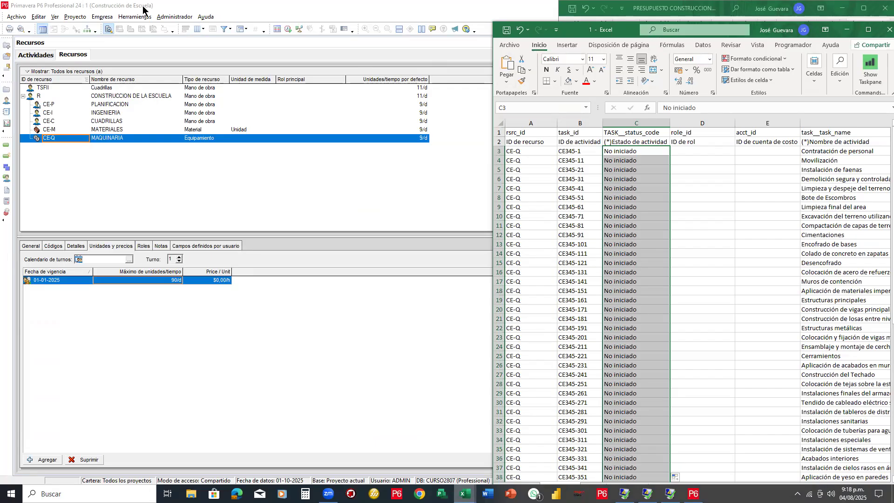
{"action": "left_click_drag", "start_coordinate": [630, 28], "coordinate": [142, 7]}
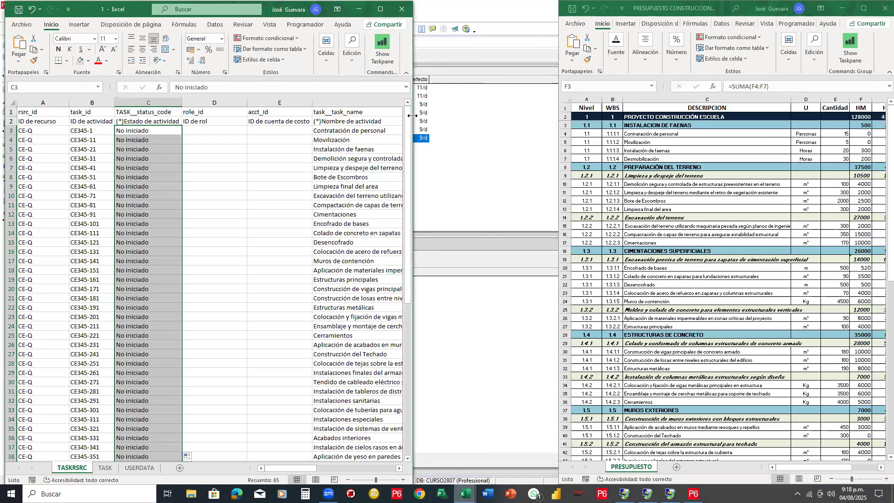
{"action": "left_click_drag", "start_coordinate": [413, 115], "coordinate": [553, 117]}
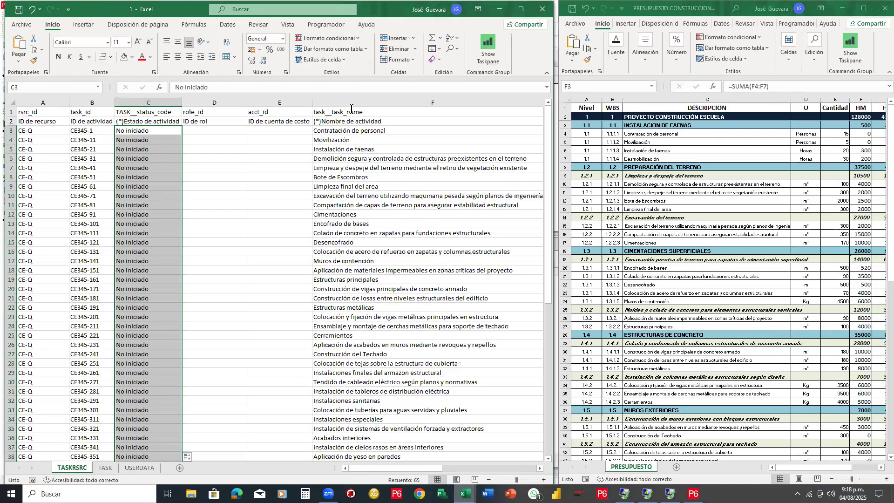
Step: Fit the role ID column and narrow the activity status and activity name columns on TASKRSRC to bring target_qty into view
{"action": "double_click", "coordinate": [246, 103]}
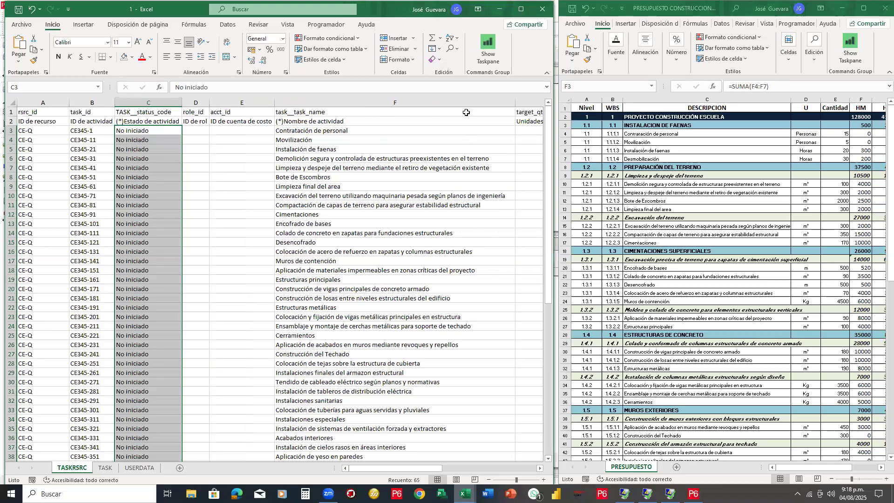
{"action": "left_click_drag", "start_coordinate": [515, 103], "coordinate": [496, 103]}
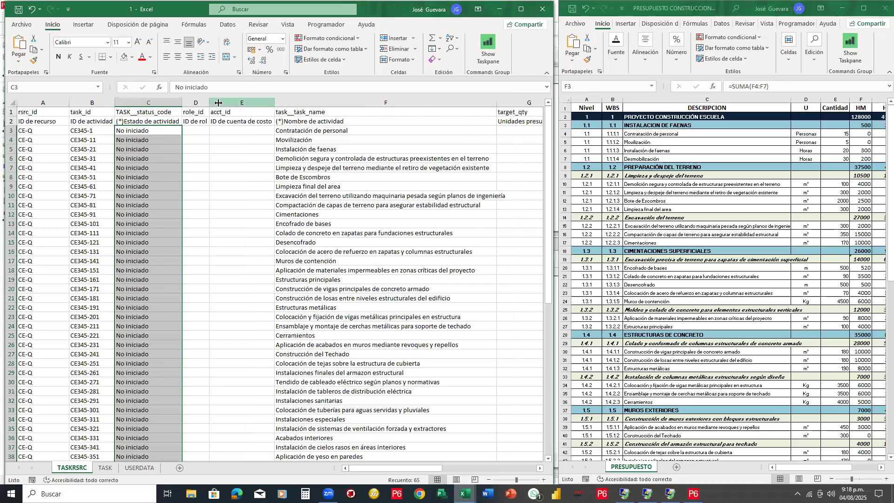
{"action": "left_click_drag", "start_coordinate": [182, 103], "coordinate": [162, 103]}
{"action": "left_click_drag", "start_coordinate": [160, 103], "coordinate": [160, 103]}
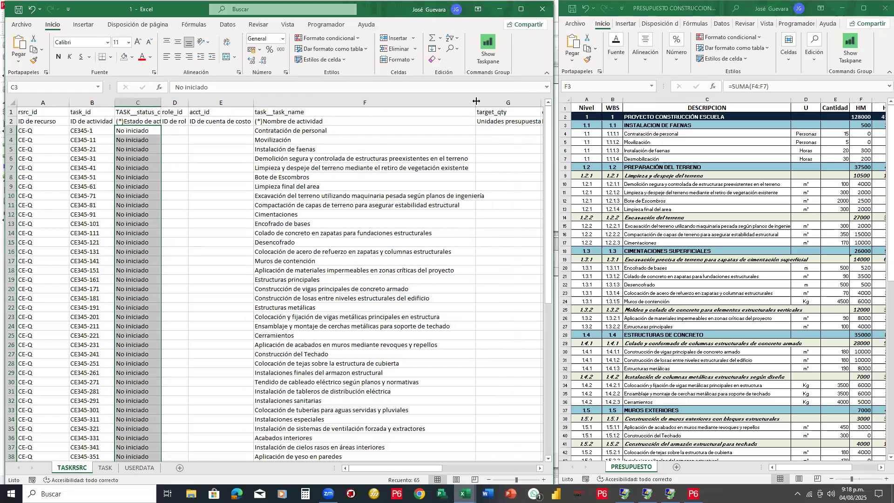
{"action": "left_click_drag", "start_coordinate": [475, 104], "coordinate": [461, 104]}
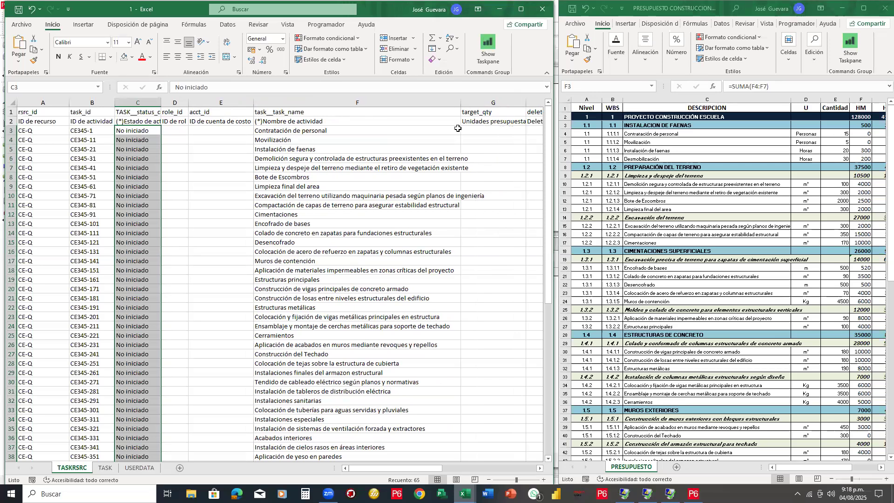
Step: Examine the target_qty column down the TASKRSRC activity list and compare its activity names with the budget's DESCRIPCION and HM columns
{"action": "left_click", "coordinate": [863, 134]}
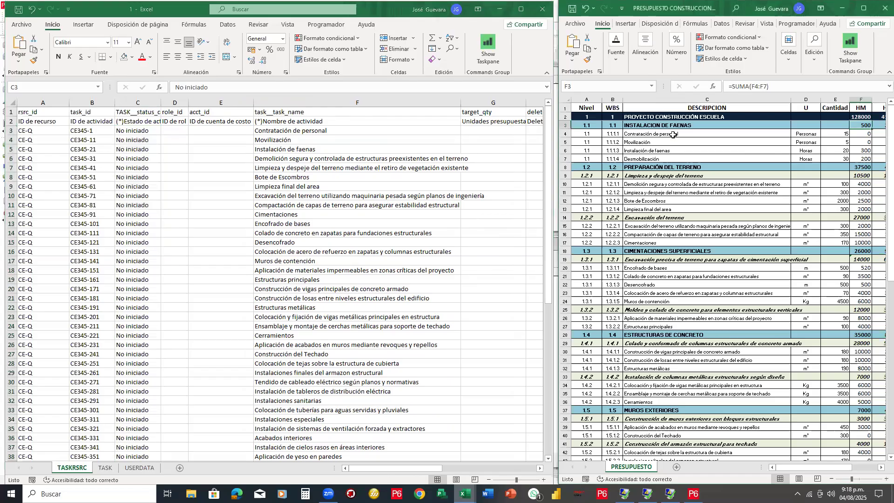
{"action": "left_click", "coordinate": [512, 129]}
{"action": "left_click", "coordinate": [512, 129]}
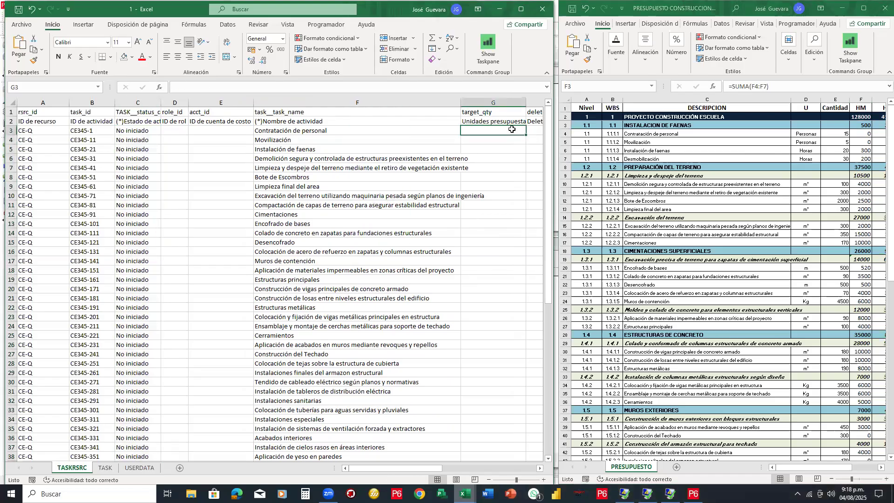
{"action": "key", "text": "Return"}
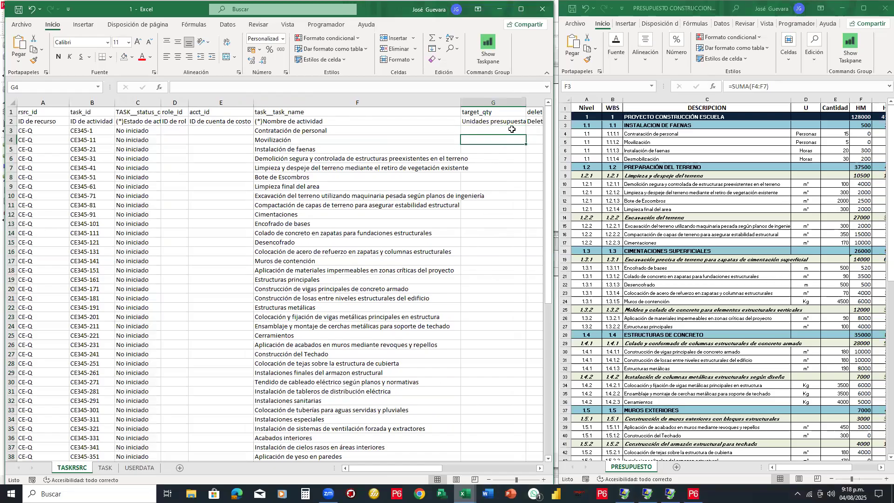
{"action": "key", "text": "Return"}
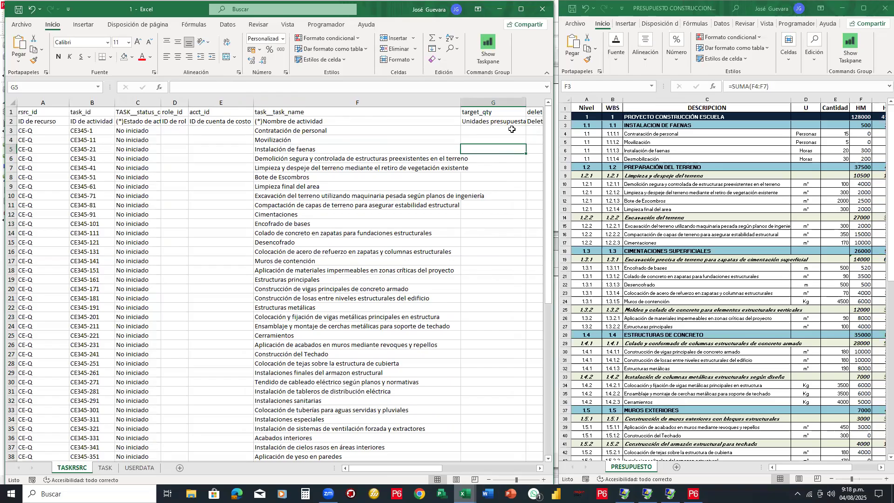
{"action": "key", "text": "Down"}
{"action": "key", "text": "Down"}
{"action": "key", "text": "Down"}
{"action": "key", "text": "Down"}
{"action": "key", "text": "Down"}
{"action": "key", "text": "Down"}
{"action": "key", "text": "Down"}
{"action": "key", "text": "Down"}
{"action": "key", "text": "Down"}
{"action": "key", "text": "Down"}
{"action": "key", "text": "Down"}
{"action": "key", "text": "Down"}
{"action": "key", "text": "Down"}
{"action": "key", "text": "Down"}
{"action": "key", "text": "Down"}
{"action": "key", "text": "Down"}
{"action": "key", "text": "Down"}
{"action": "key", "text": "Down"}
{"action": "key", "text": "Down"}
{"action": "key", "text": "Down"}
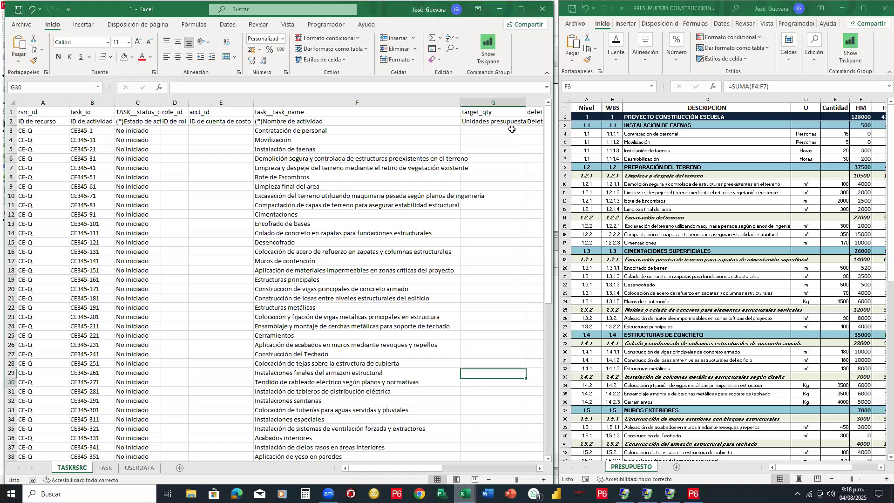
{"action": "key", "text": "Up"}
{"action": "key", "text": "Up"}
{"action": "key", "text": "Up"}
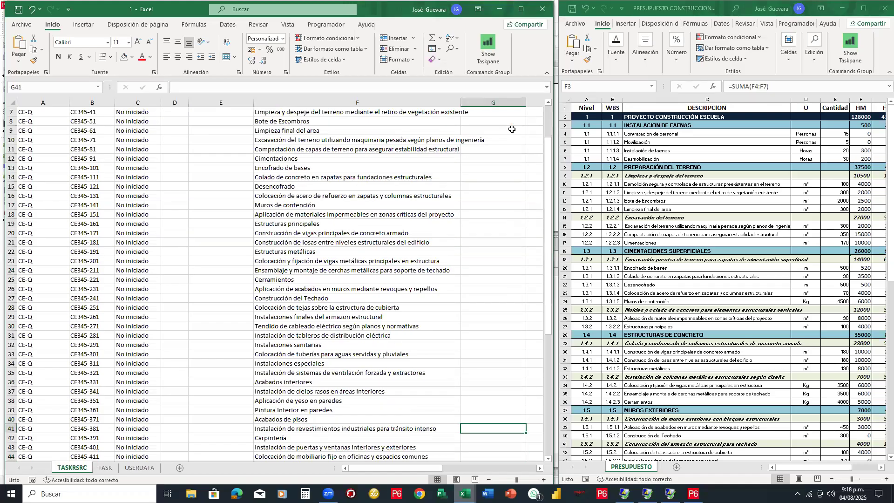
{"action": "key", "text": "Down"}
{"action": "key", "text": "Down"}
{"action": "key", "text": "Down"}
{"action": "key", "text": "Down"}
{"action": "key", "text": "Down"}
{"action": "key", "text": "Down"}
{"action": "key", "text": "Down"}
{"action": "key", "text": "Down"}
{"action": "key", "text": "Down"}
{"action": "key", "text": "Down"}
{"action": "key", "text": "Down"}
{"action": "key", "text": "Down"}
{"action": "key", "text": "Down"}
{"action": "key", "text": "Down"}
{"action": "key", "text": "Down"}
{"action": "key", "text": "Down"}
{"action": "key", "text": "Down"}
{"action": "key", "text": "Down"}
{"action": "key", "text": "Down"}
{"action": "key", "text": "Down"}
{"action": "key", "text": "Up"}
{"action": "key", "text": "Up"}
{"action": "key", "text": "Up"}
{"action": "key", "text": "Up"}
{"action": "key", "text": "Up"}
{"action": "key", "text": "Up"}
{"action": "key", "text": "Up"}
{"action": "key", "text": "Up"}
{"action": "key", "text": "Up"}
{"action": "key", "text": "Up"}
{"action": "key", "text": "Up"}
{"action": "key", "text": "Up"}
{"action": "key", "text": "Up"}
{"action": "key", "text": "Up"}
{"action": "key", "text": "Up"}
{"action": "key", "text": "Down"}
{"action": "key", "text": "Down"}
{"action": "key", "text": "Down"}
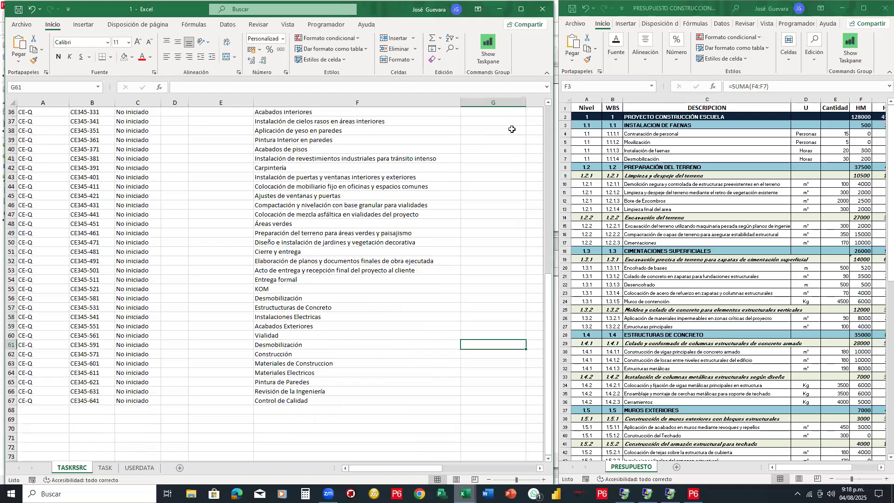
{"action": "key", "text": "Up"}
{"action": "key", "text": "Up"}
{"action": "key", "text": "Up"}
{"action": "key", "text": "Up"}
{"action": "key", "text": "Up"}
{"action": "key", "text": "Up"}
{"action": "key", "text": "Up"}
{"action": "key", "text": "Up"}
{"action": "key", "text": "Up"}
{"action": "key", "text": "Up"}
{"action": "key", "text": "Up"}
{"action": "key", "text": "Up"}
{"action": "key", "text": "Up"}
{"action": "key", "text": "Up"}
{"action": "key", "text": "Up"}
{"action": "key", "text": "Up"}
{"action": "key", "text": "Up"}
{"action": "key", "text": "Up"}
{"action": "key", "text": "Up"}
{"action": "key", "text": "Up"}
{"action": "key", "text": "Down"}
{"action": "key", "text": "Down"}
{"action": "key", "text": "Down"}
{"action": "key", "text": "Down"}
{"action": "key", "text": "Down"}
{"action": "key", "text": "Down"}
{"action": "key", "text": "Down"}
{"action": "key", "text": "Down"}
{"action": "key", "text": "Down"}
{"action": "key", "text": "Down"}
{"action": "key", "text": "Down"}
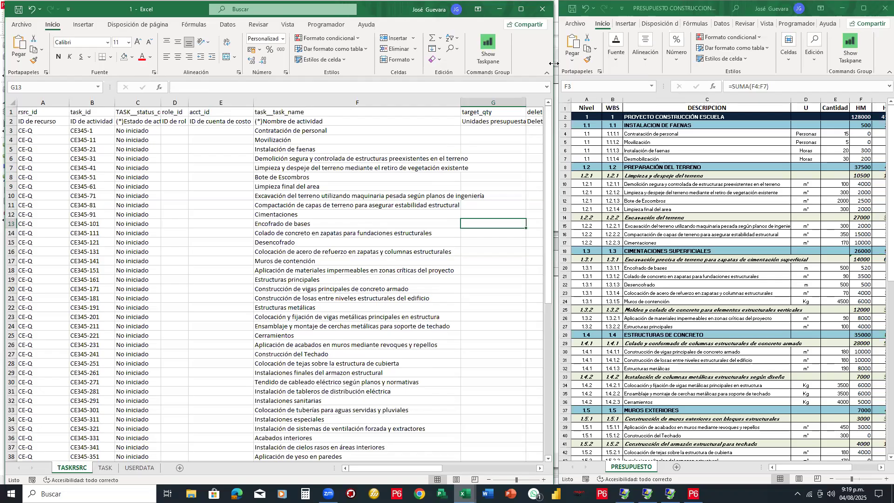
{"action": "left_click_drag", "start_coordinate": [554, 63], "coordinate": [556, 63]}
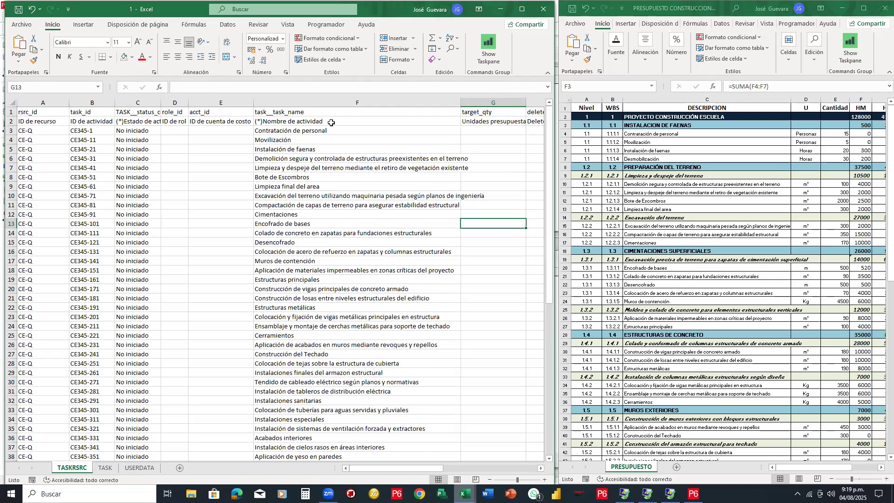
{"action": "left_click", "coordinate": [326, 130]}
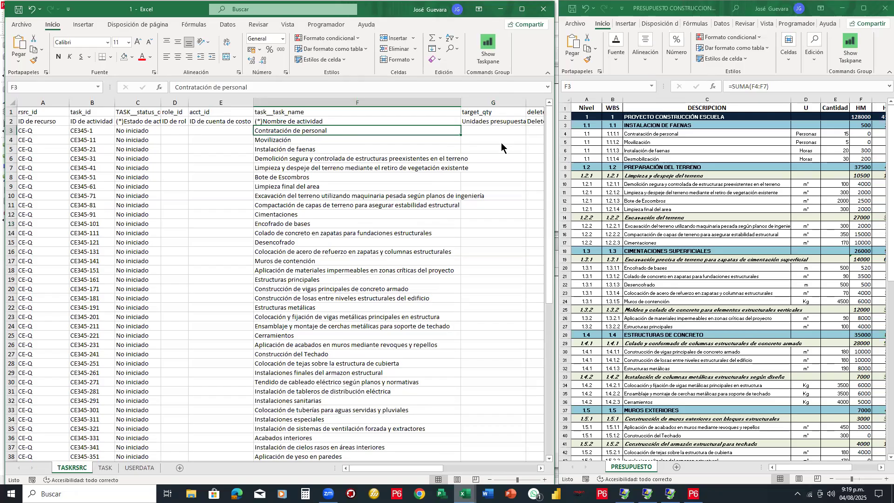
{"action": "left_click", "coordinate": [698, 100]}
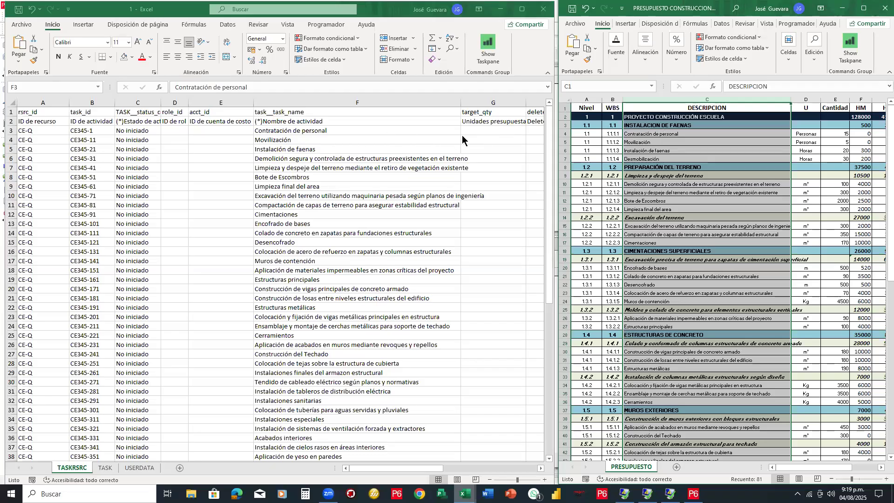
{"action": "left_click", "coordinate": [682, 133]}
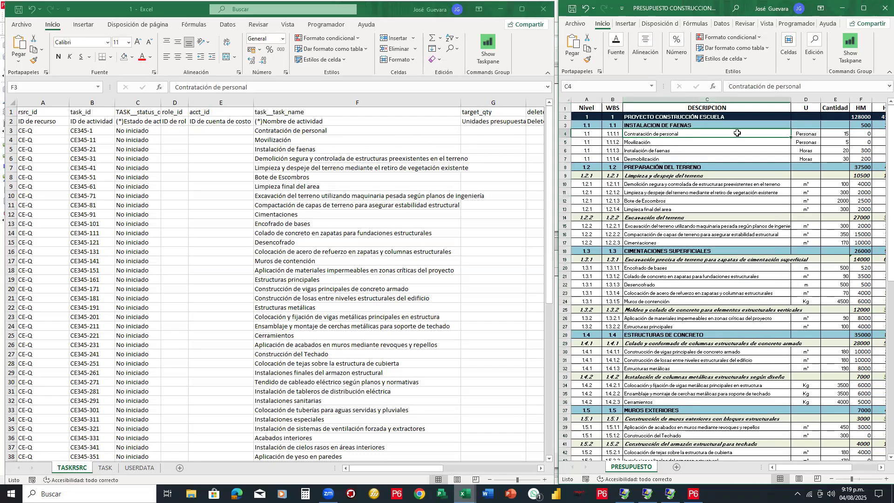
{"action": "left_click", "coordinate": [857, 133]}
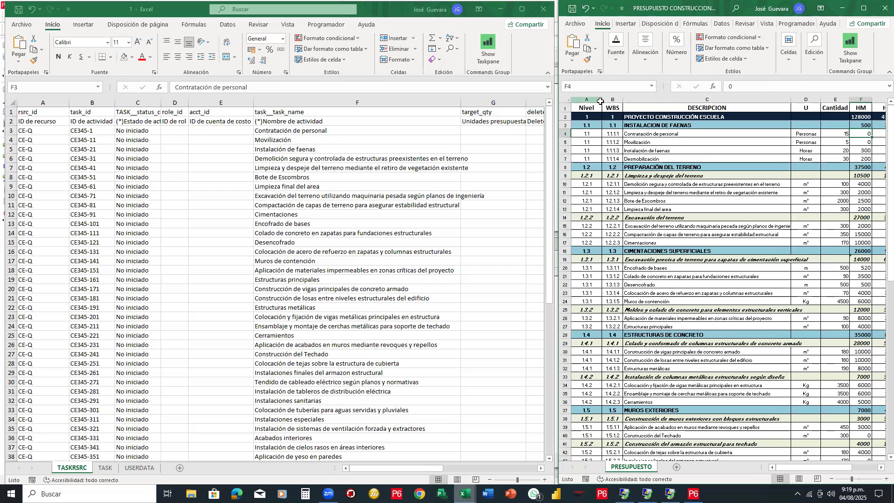
Step: Hide the Nivel and WBS columns on the PRESUPUESTO sheet and select the whole HM column
{"action": "left_click_drag", "start_coordinate": [600, 100], "coordinate": [613, 99]}
{"action": "right_click", "coordinate": [597, 144]}
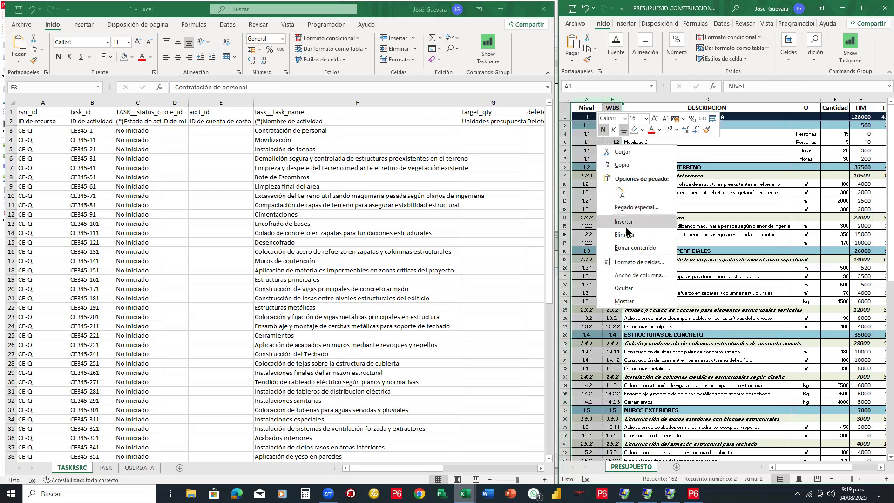
{"action": "left_click", "coordinate": [624, 289]}
{"action": "left_click", "coordinate": [663, 149]}
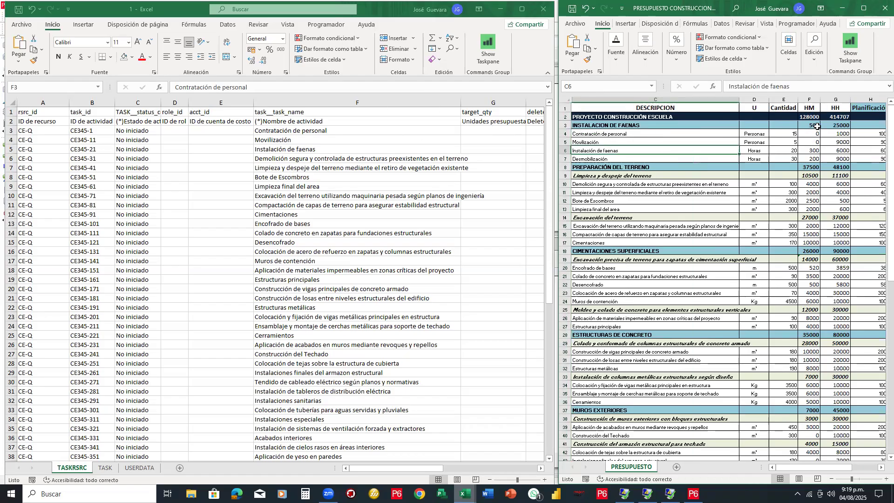
{"action": "left_click", "coordinate": [809, 100]}
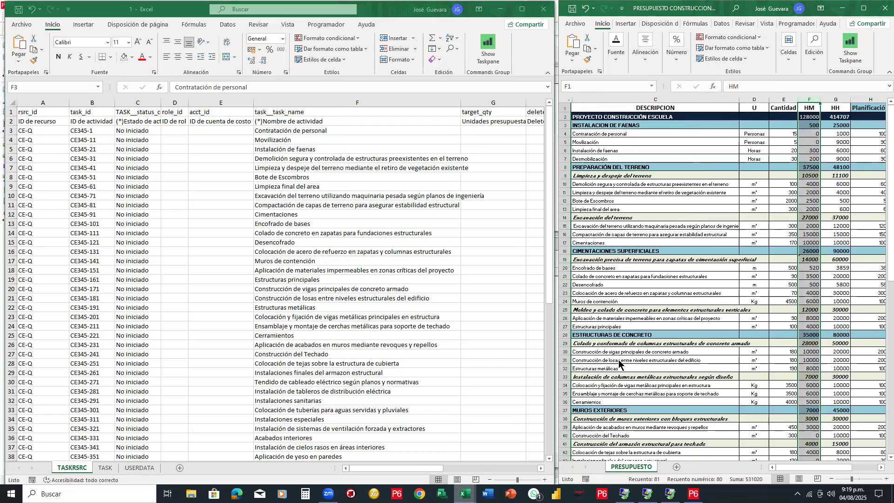
{"action": "left_click", "coordinate": [295, 133]}
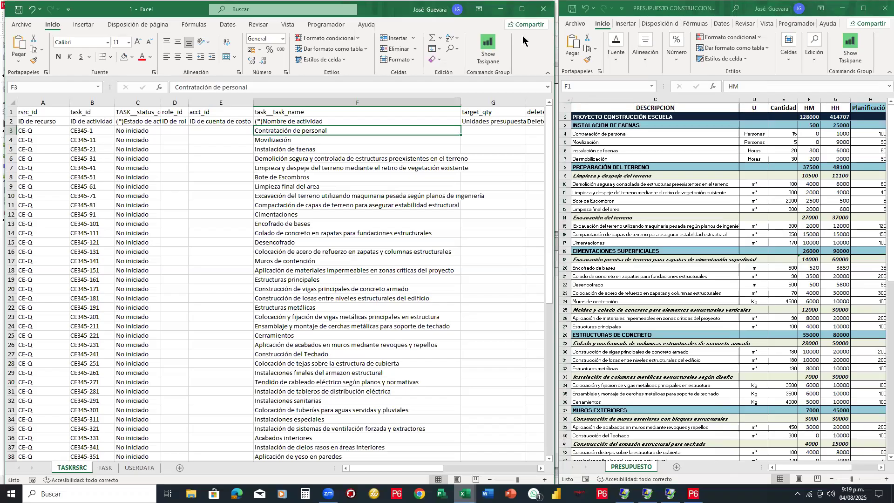
{"action": "mouse_move", "coordinate": [307, 127]}
{"action": "left_mouse_down"}
{"action": "mouse_move", "coordinate": [261, 139]}
{"action": "mouse_move", "coordinate": [344, 129]}
{"action": "left_mouse_up"}
{"action": "mouse_move", "coordinate": [320, 127]}
{"action": "left_mouse_down"}
{"action": "mouse_move", "coordinate": [366, 106]}
{"action": "mouse_move", "coordinate": [639, 91]}
{"action": "mouse_move", "coordinate": [645, 109]}
{"action": "mouse_move", "coordinate": [657, 103]}
{"action": "mouse_move", "coordinate": [642, 112]}
{"action": "left_mouse_up"}
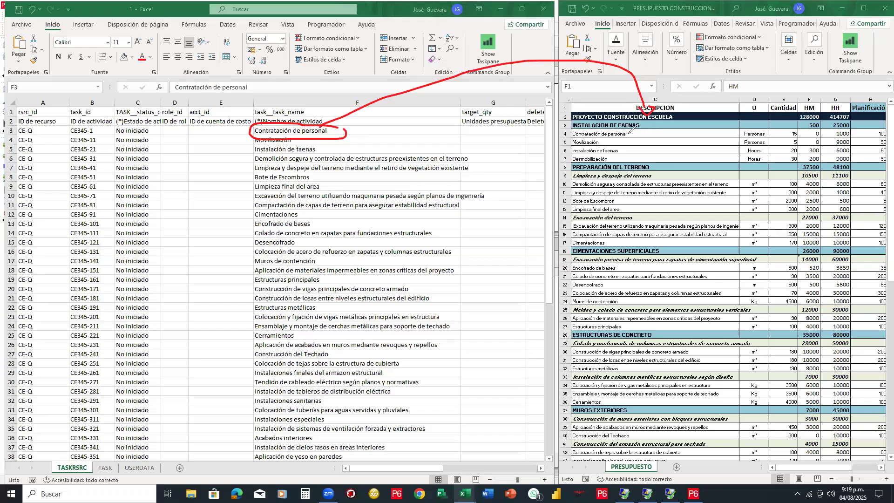
{"action": "mouse_move", "coordinate": [628, 134]}
{"action": "left_mouse_down"}
{"action": "mouse_move", "coordinate": [799, 134]}
{"action": "mouse_move", "coordinate": [801, 142]}
{"action": "mouse_move", "coordinate": [808, 131]}
{"action": "mouse_move", "coordinate": [652, 161]}
{"action": "mouse_move", "coordinate": [505, 125]}
{"action": "mouse_move", "coordinate": [507, 135]}
{"action": "mouse_move", "coordinate": [482, 128]}
{"action": "mouse_move", "coordinate": [494, 131]}
{"action": "left_mouse_up"}
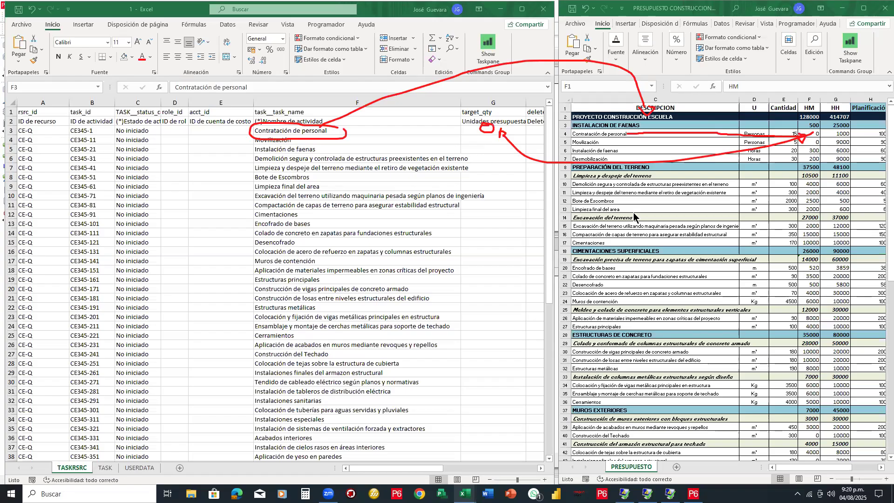
{"action": "key", "text": "Escape"}
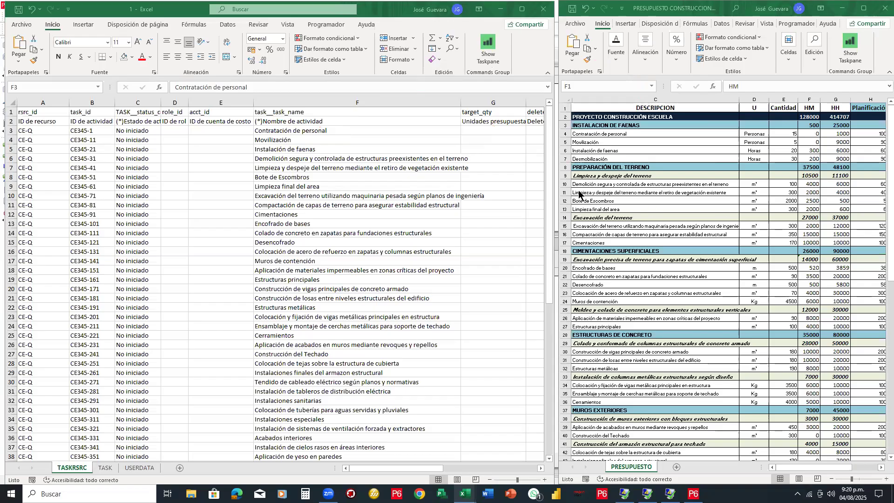
Step: Widen the budget workbook window and narrow the TASKRSRC window, keeping both side by side
{"action": "left_click_drag", "start_coordinate": [555, 161], "coordinate": [536, 161]}
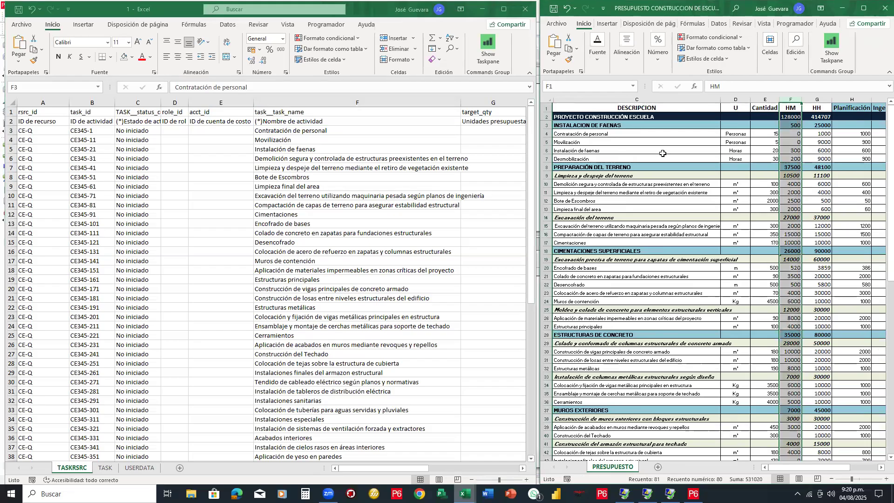
{"action": "left_click", "coordinate": [648, 135]}
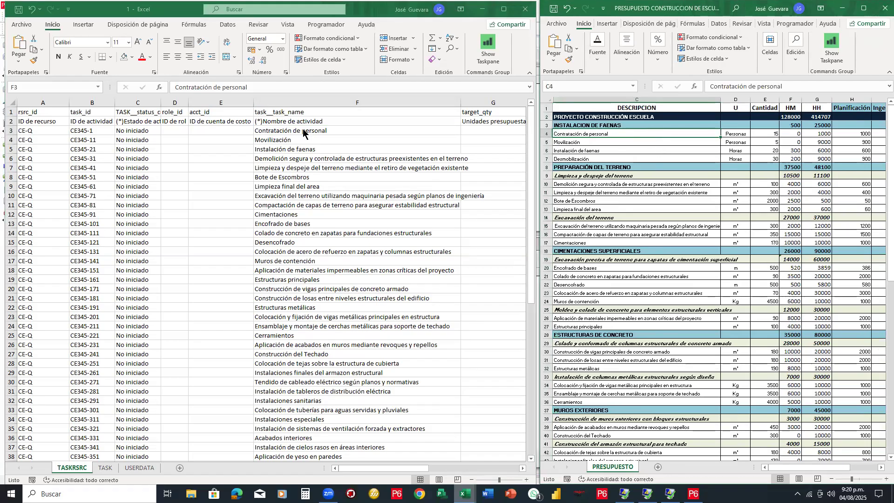
{"action": "left_click", "coordinate": [493, 130]}
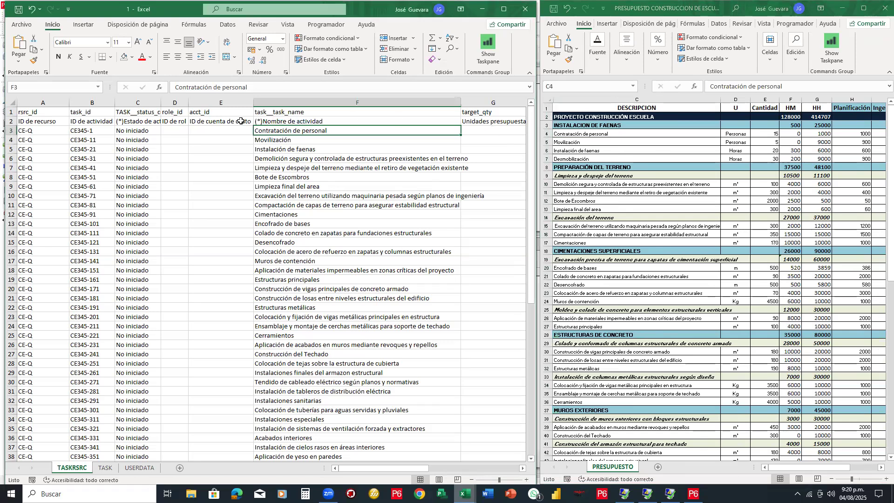
Step: Narrow TASKRSRC's acct_id column, slightly widen the activity name column, and bold the Unidades presupuestadas(h) header in G2
{"action": "left_click_drag", "start_coordinate": [253, 102], "coordinate": [212, 102]}
{"action": "left_click_drag", "start_coordinate": [418, 101], "coordinate": [436, 101]}
{"action": "left_click", "coordinate": [462, 123]}
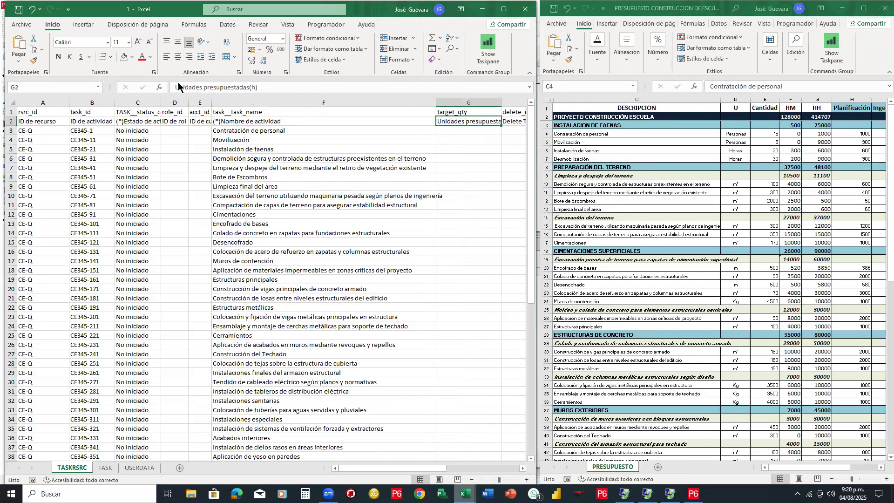
{"action": "key", "text": "ctrl+n"}
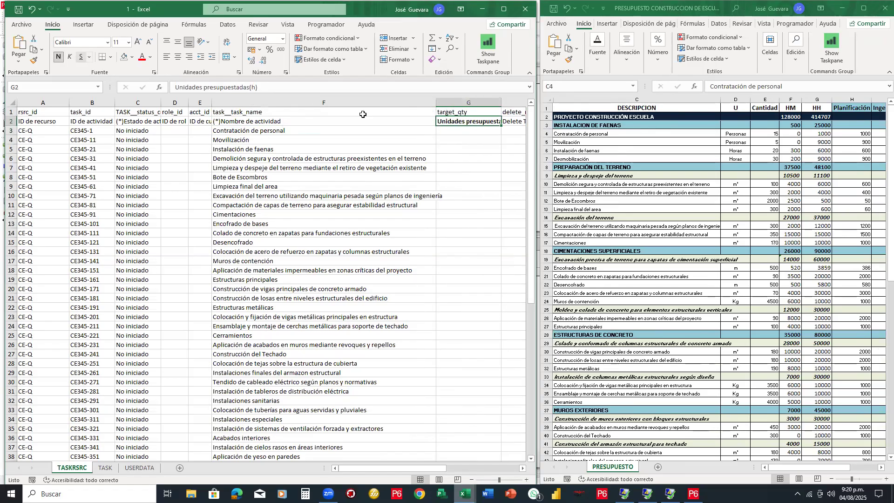
Step: Start a BUSCARV function in TASKRSRC cell G3 with F3, the first activity name, as the lookup value
{"action": "left_click", "coordinate": [468, 129]}
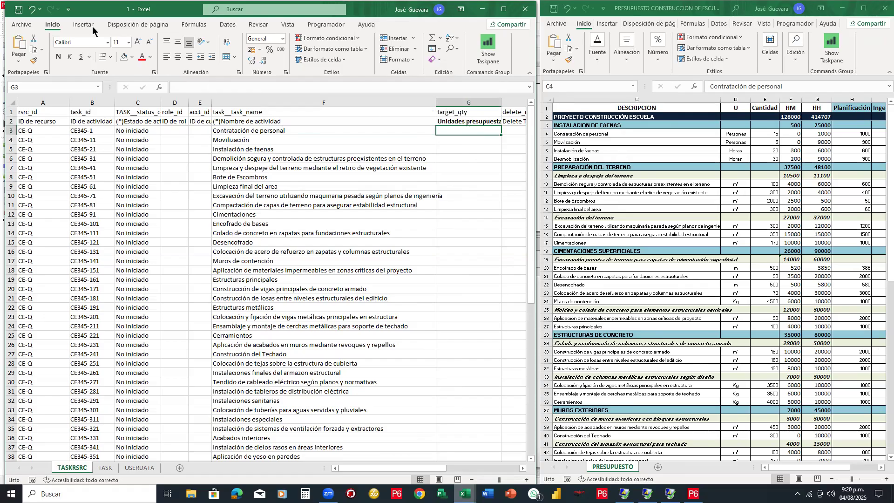
{"action": "left_click", "coordinate": [195, 26]}
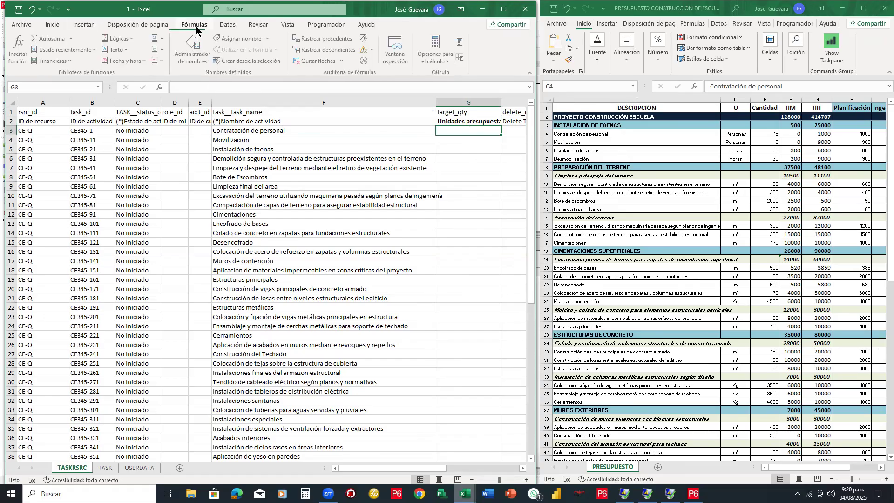
{"action": "left_click", "coordinate": [163, 39]}
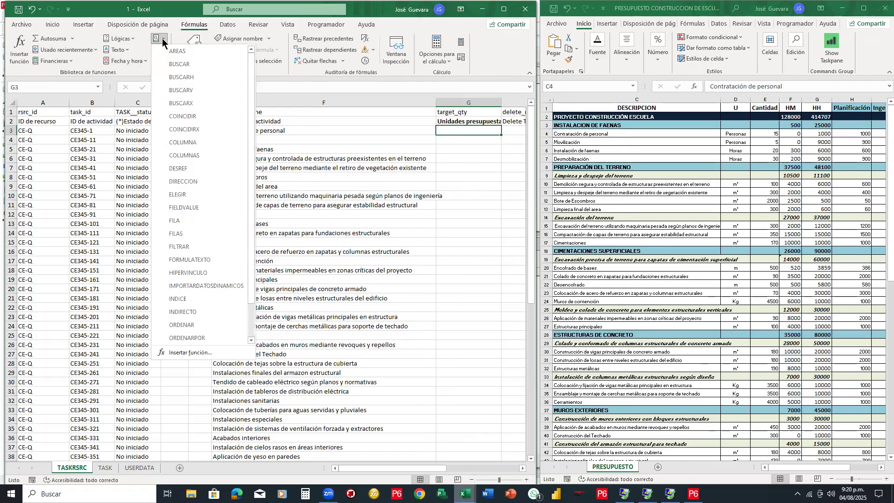
{"action": "left_click", "coordinate": [193, 91]}
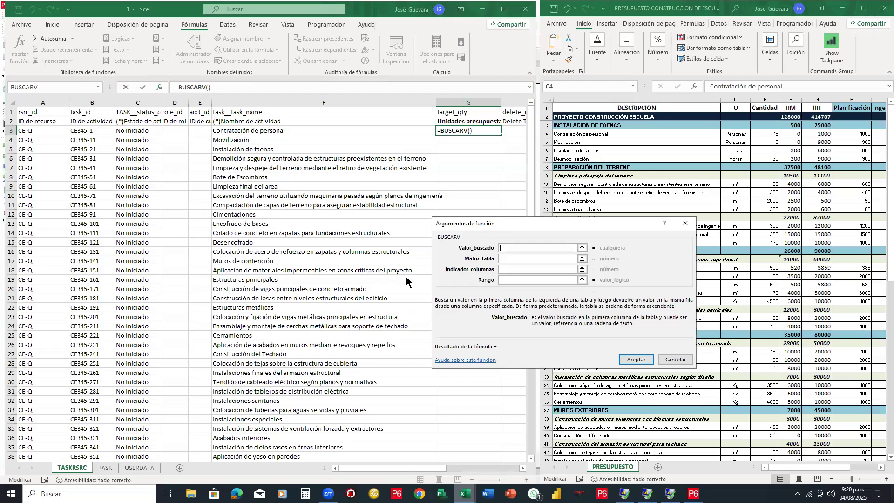
{"action": "left_click", "coordinate": [243, 291]}
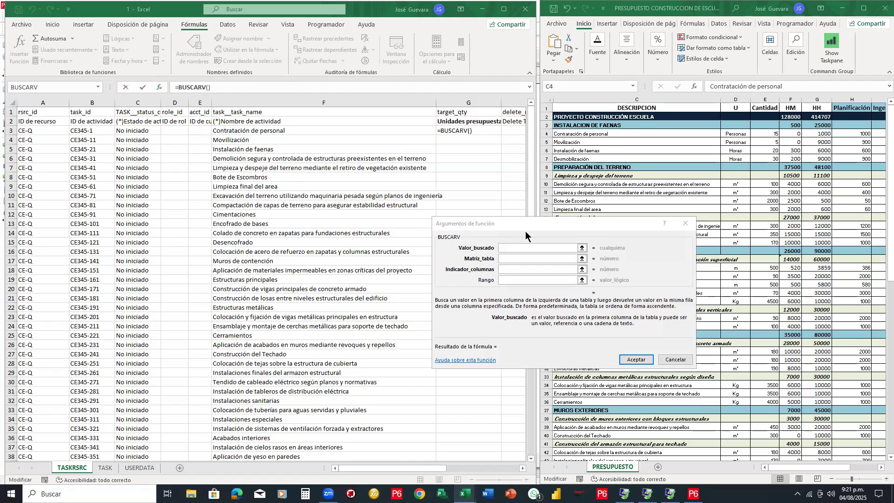
{"action": "left_click", "coordinate": [509, 246]}
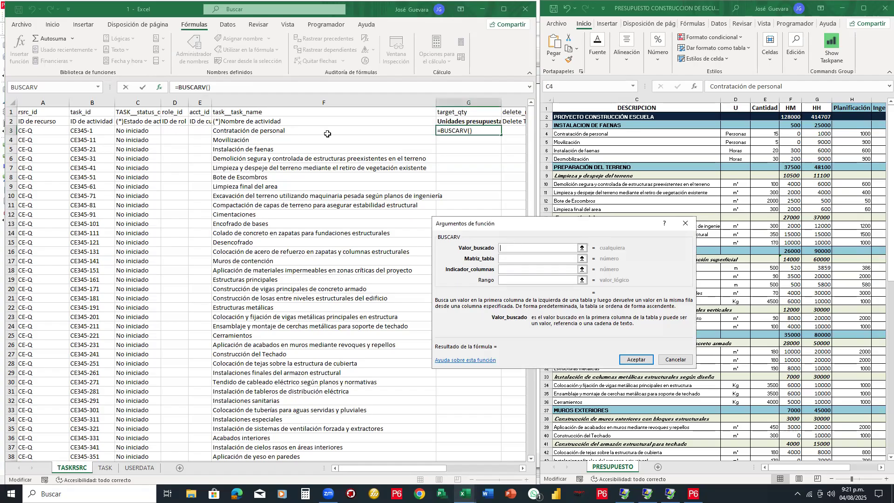
{"action": "left_click", "coordinate": [293, 132]}
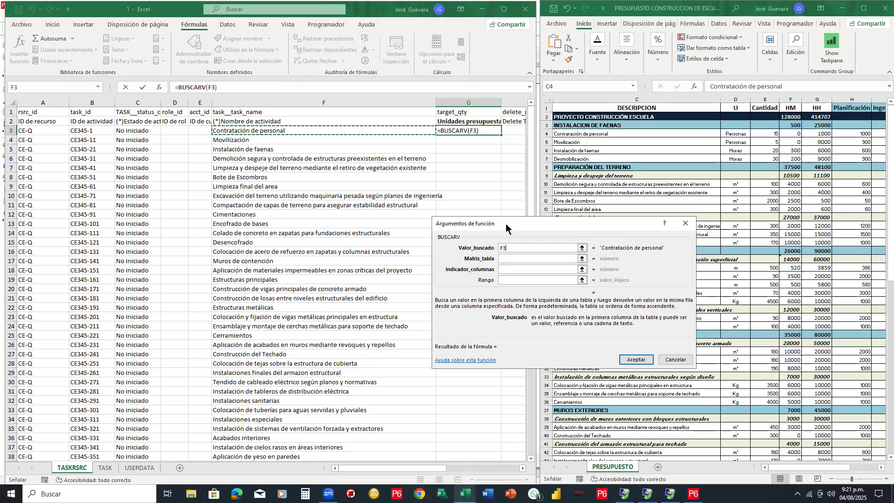
{"action": "left_click_drag", "start_coordinate": [507, 226], "coordinate": [314, 41]}
{"action": "left_click", "coordinate": [324, 73]}
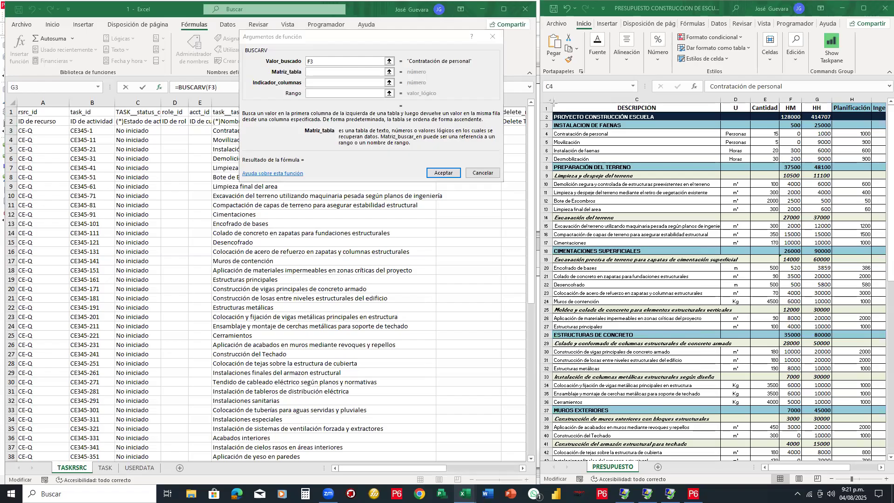
{"action": "left_click_drag", "start_coordinate": [552, 112], "coordinate": [802, 464]}
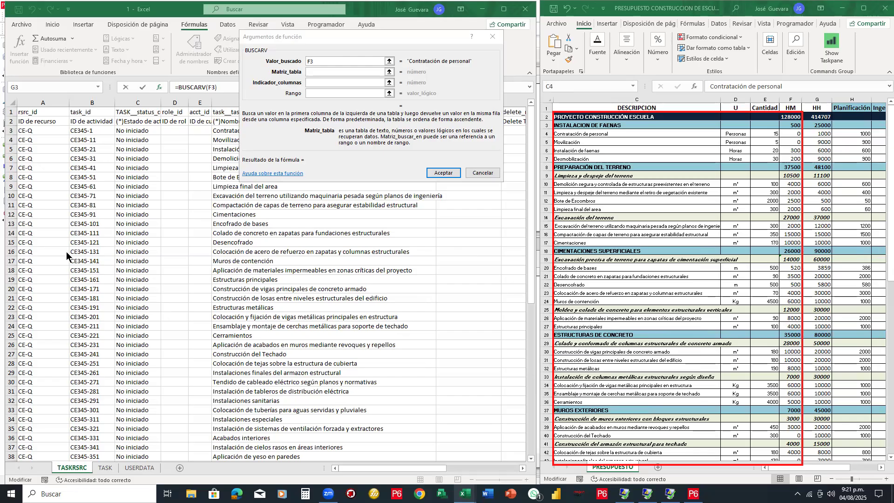
{"action": "left_click_drag", "start_coordinate": [628, 71], "coordinate": [620, 98]}
{"action": "mouse_move", "coordinate": [732, 77]}
{"action": "left_mouse_down"}
{"action": "mouse_move", "coordinate": [745, 93]}
{"action": "mouse_move", "coordinate": [800, 96]}
{"action": "left_mouse_up"}
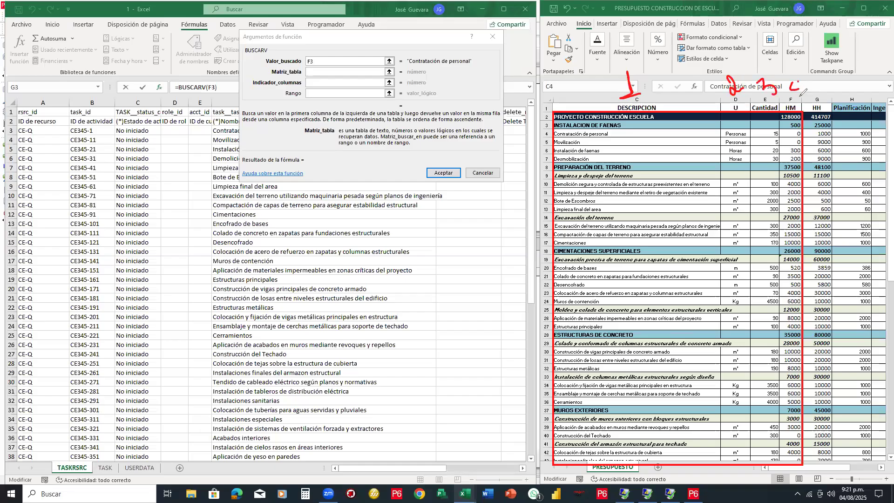
{"action": "mouse_move", "coordinate": [797, 62]}
{"action": "left_mouse_down"}
{"action": "mouse_move", "coordinate": [801, 104]}
{"action": "mouse_move", "coordinate": [817, 70]}
{"action": "mouse_move", "coordinate": [797, 59]}
{"action": "left_mouse_up"}
{"action": "mouse_move", "coordinate": [613, 133]}
{"action": "left_mouse_down"}
{"action": "mouse_move", "coordinate": [721, 133]}
{"action": "mouse_move", "coordinate": [715, 138]}
{"action": "left_mouse_up"}
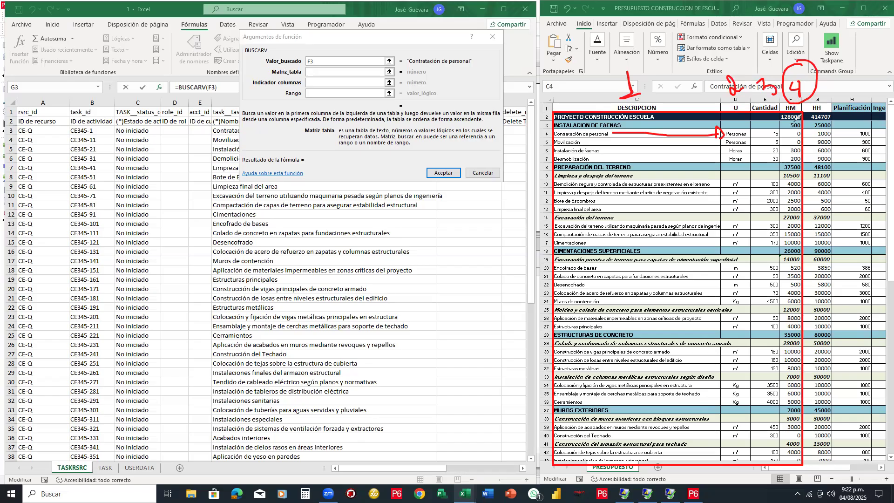
Step: Set the BUSCARV table array to the absolute range $C$2:$F$81 on the budget workbook's PRESUPUESTO sheet
{"action": "left_click", "coordinate": [322, 71]}
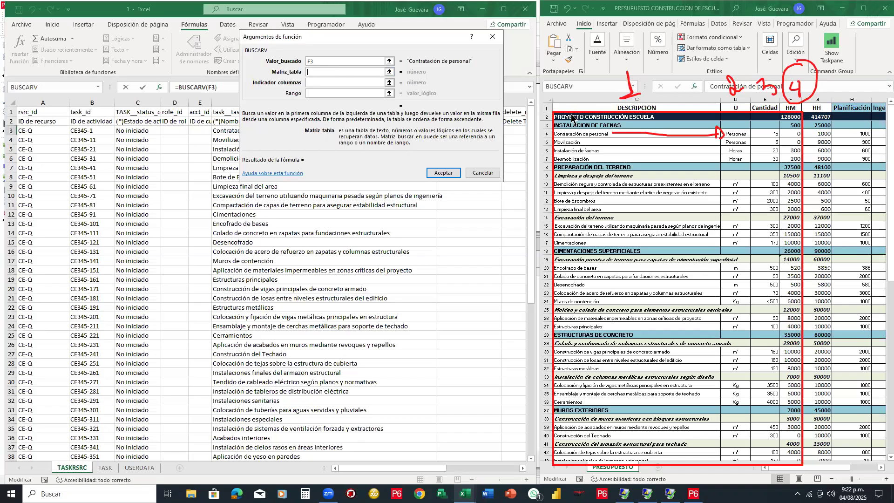
{"action": "left_click_drag", "start_coordinate": [573, 117], "coordinate": [790, 321]}
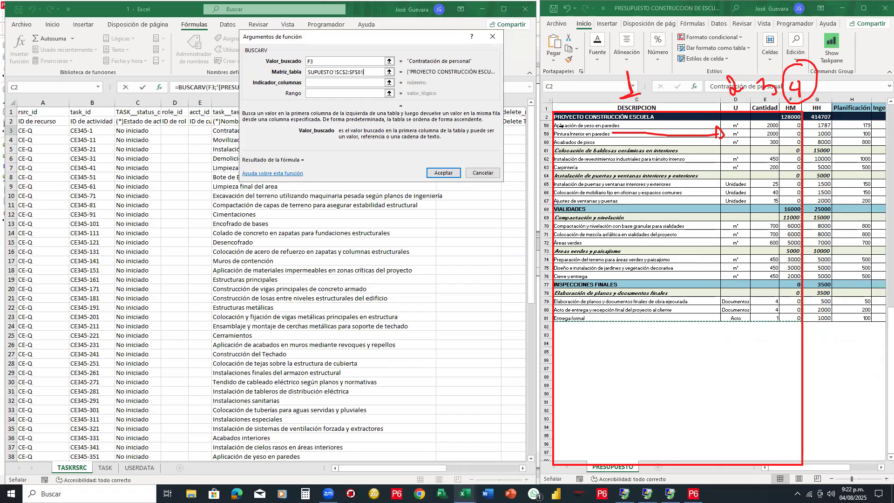
{"action": "scroll", "coordinate": [463, 120], "scroll_direction": "up", "scroll_amount": 3}
{"action": "scroll", "coordinate": [463, 120], "scroll_direction": "up", "scroll_amount": 4}
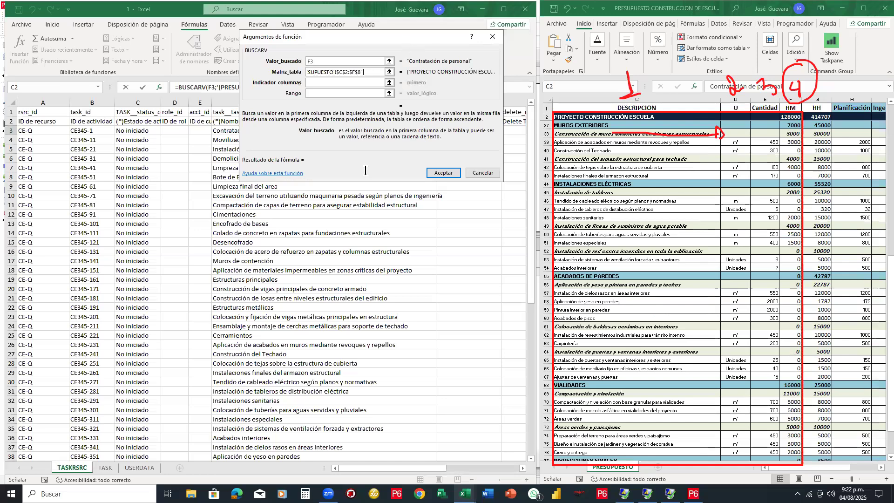
{"action": "left_click_drag", "start_coordinate": [404, 45], "coordinate": [428, 123]}
{"action": "scroll", "coordinate": [691, 147], "scroll_direction": "up", "scroll_amount": 5}
{"action": "scroll", "coordinate": [690, 147], "scroll_direction": "up", "scroll_amount": 2}
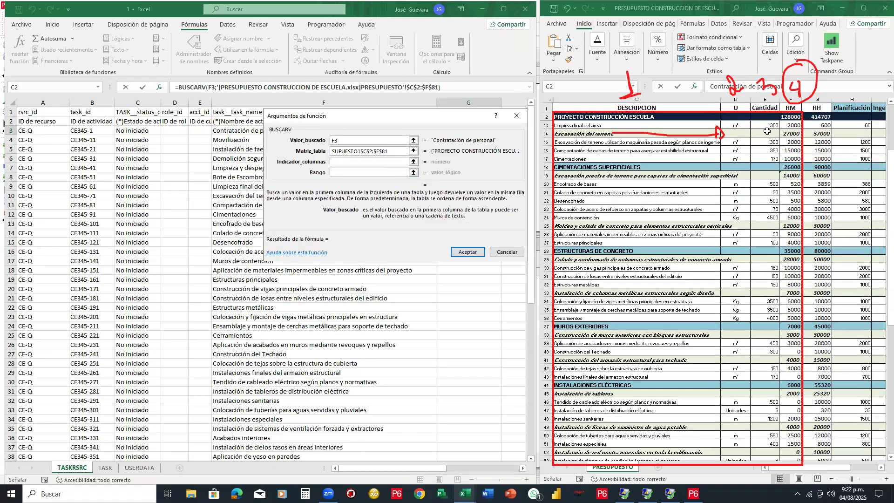
{"action": "scroll", "coordinate": [690, 147], "scroll_direction": "up", "scroll_amount": 2}
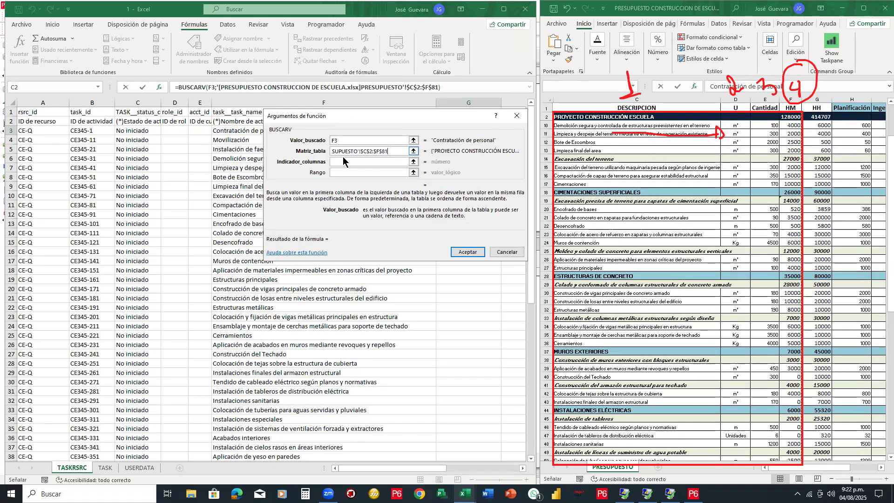
Step: Set the BUSCARV column index to 4 so the formula returns the HM column
{"action": "left_click", "coordinate": [337, 161]}
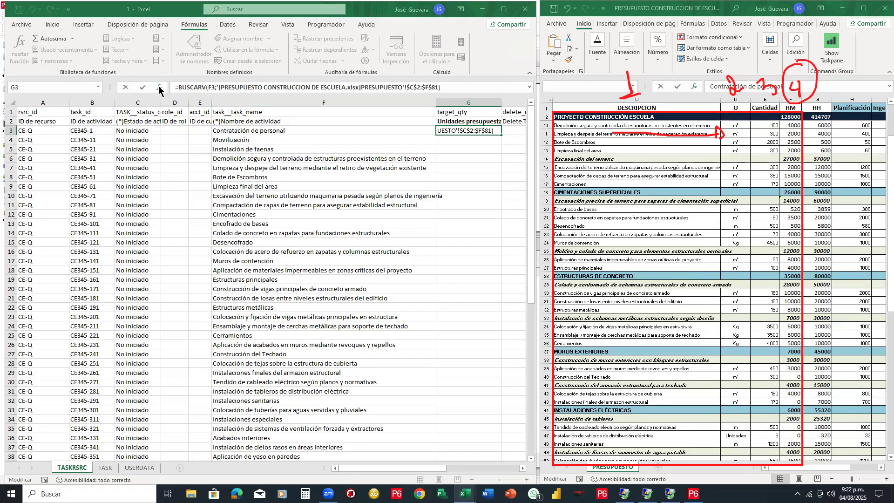
{"action": "type", "text": ";"}
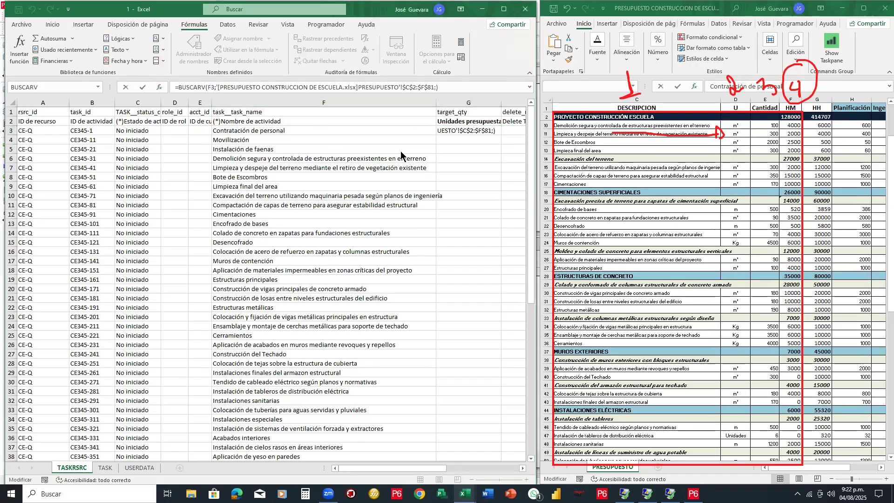
{"action": "left_click", "coordinate": [495, 133]}
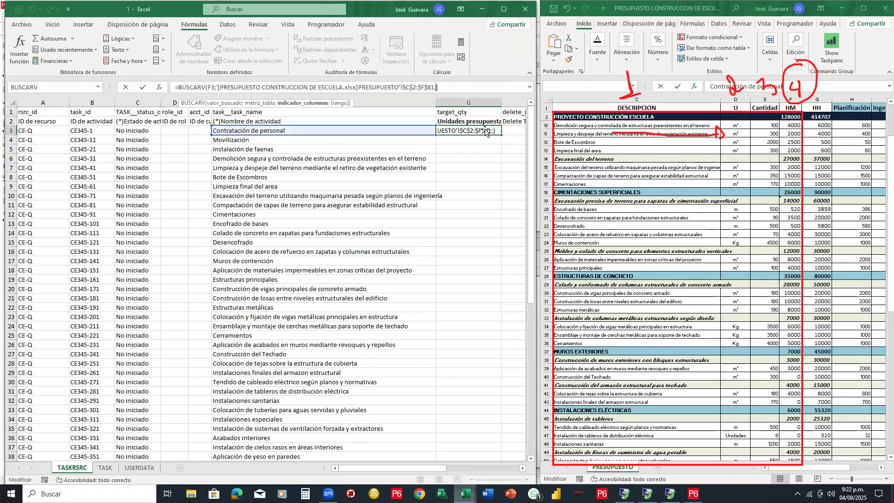
{"action": "left_click", "coordinate": [159, 87]}
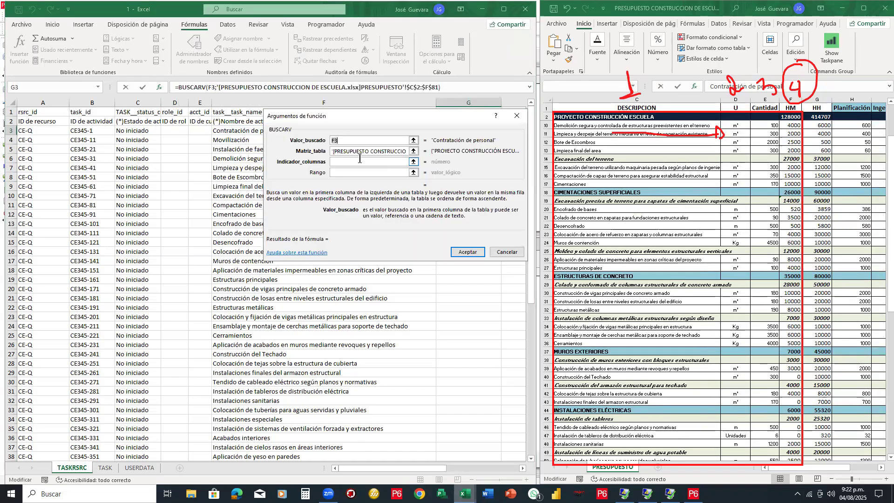
{"action": "left_click", "coordinate": [373, 162]}
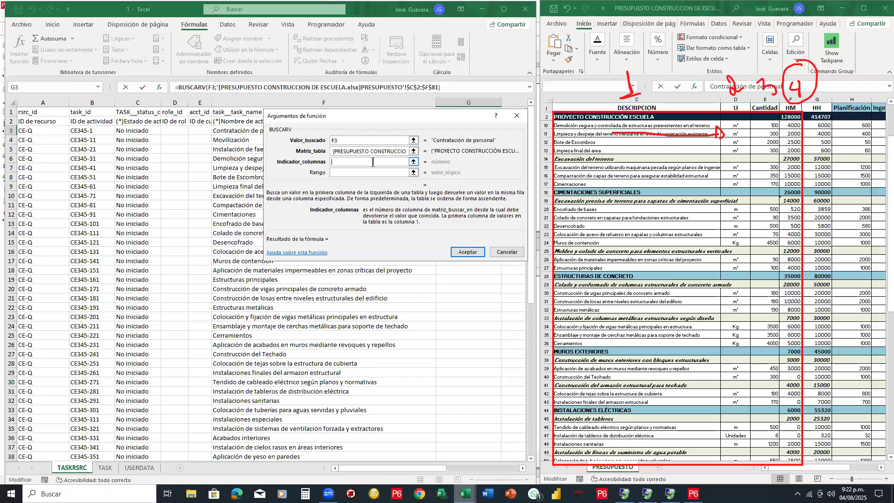
{"action": "type", "text": "4"}
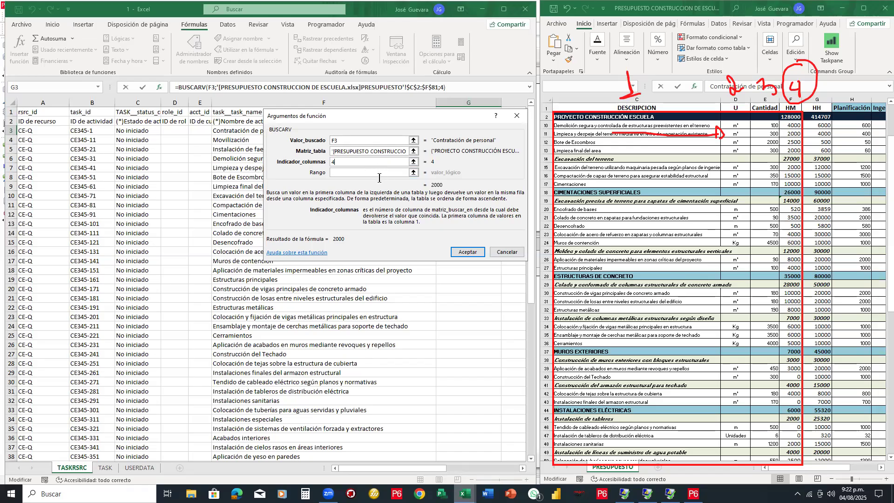
Step: Set the BUSCARV Rango argument to FALSO for an exact match, keeping the function arguments open
{"action": "left_click", "coordinate": [376, 173]}
{"action": "type", "text": "FALSO"}
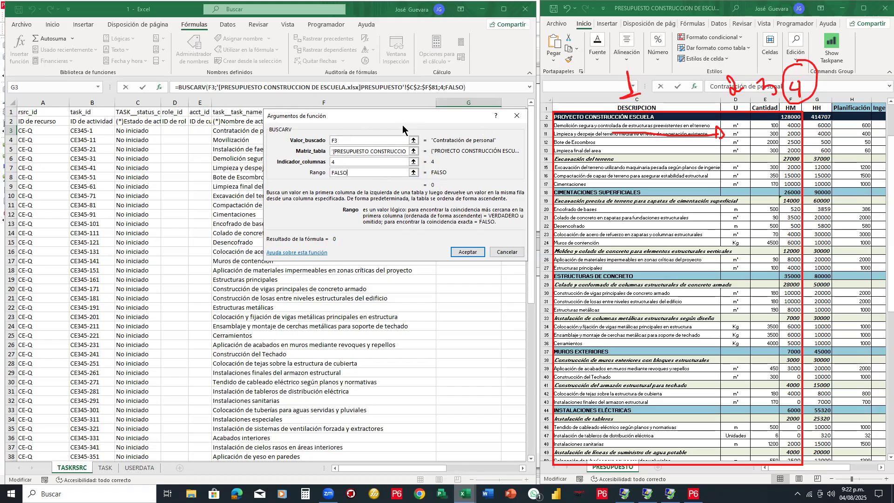
{"action": "left_click_drag", "start_coordinate": [403, 129], "coordinate": [481, 245]}
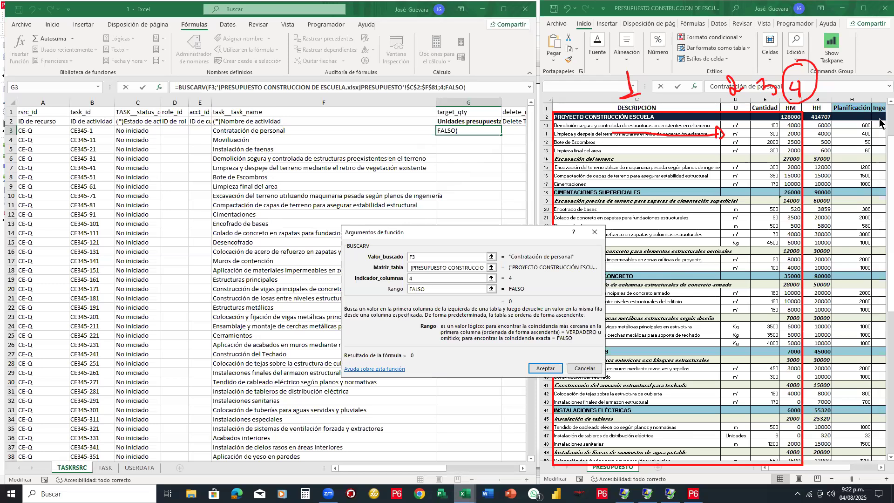
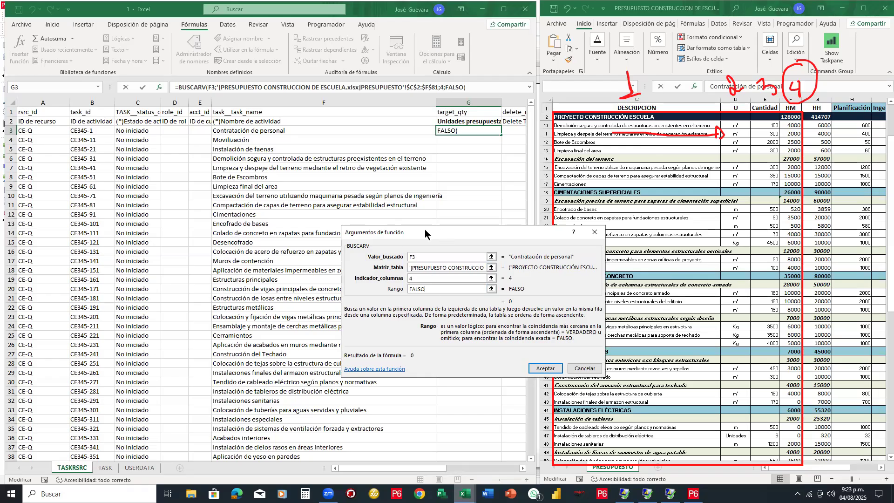
{"action": "left_click_drag", "start_coordinate": [424, 231], "coordinate": [345, 173]}
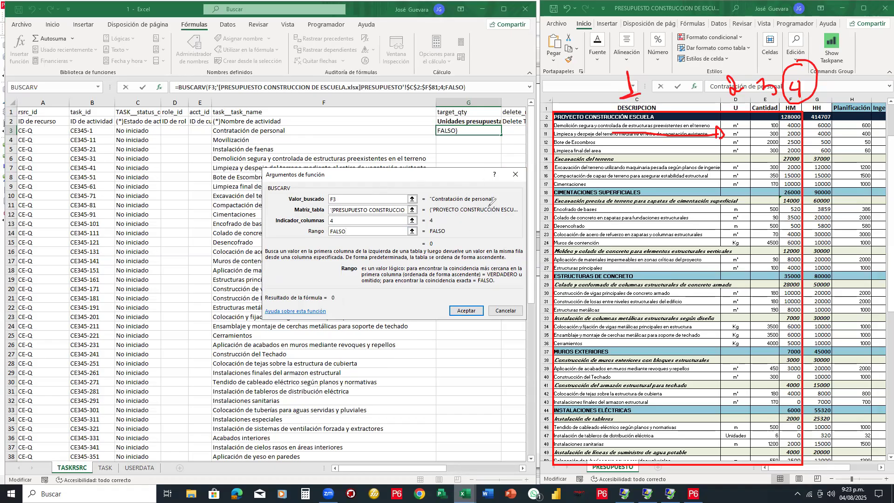
Step: Accept the BUSCARV formula in G3 and fill it down the target_qty column for all the activities
{"action": "left_click_drag", "start_coordinate": [498, 194], "coordinate": [497, 192]}
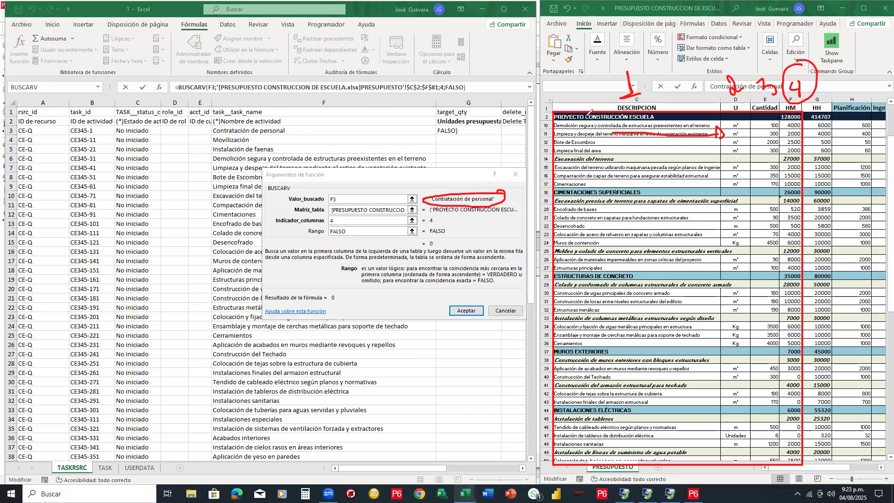
{"action": "mouse_move", "coordinate": [587, 74]}
{"action": "left_mouse_down"}
{"action": "mouse_move", "coordinate": [601, 123]}
{"action": "mouse_move", "coordinate": [619, 119]}
{"action": "left_mouse_up"}
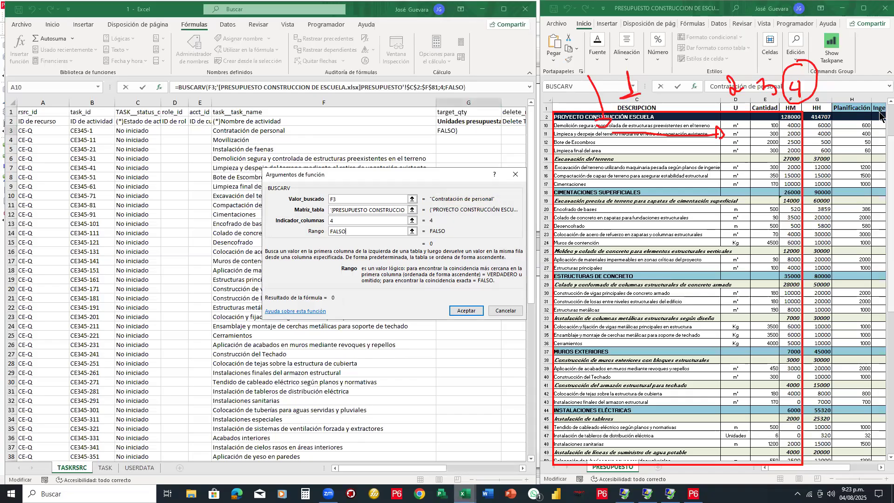
{"action": "scroll", "coordinate": [882, 149], "scroll_direction": "up", "scroll_amount": 3}
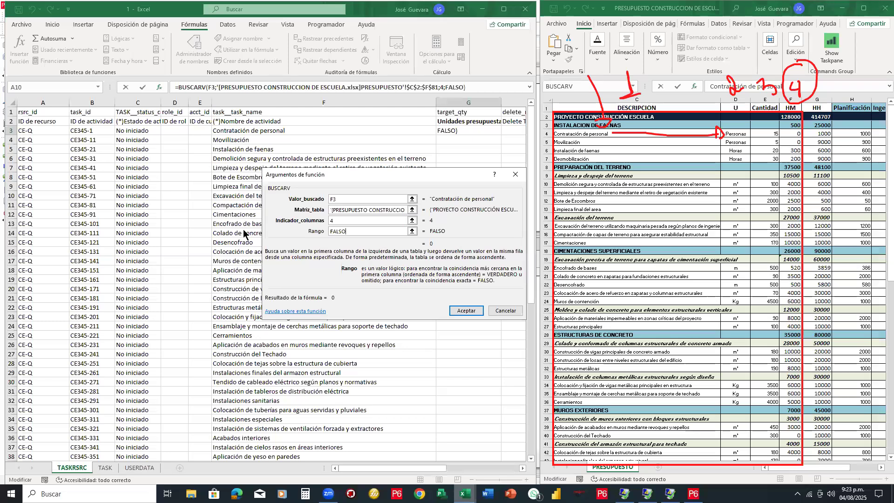
{"action": "mouse_move", "coordinate": [326, 292]}
{"action": "left_mouse_down"}
{"action": "mouse_move", "coordinate": [344, 305]}
{"action": "mouse_move", "coordinate": [330, 285]}
{"action": "left_mouse_up"}
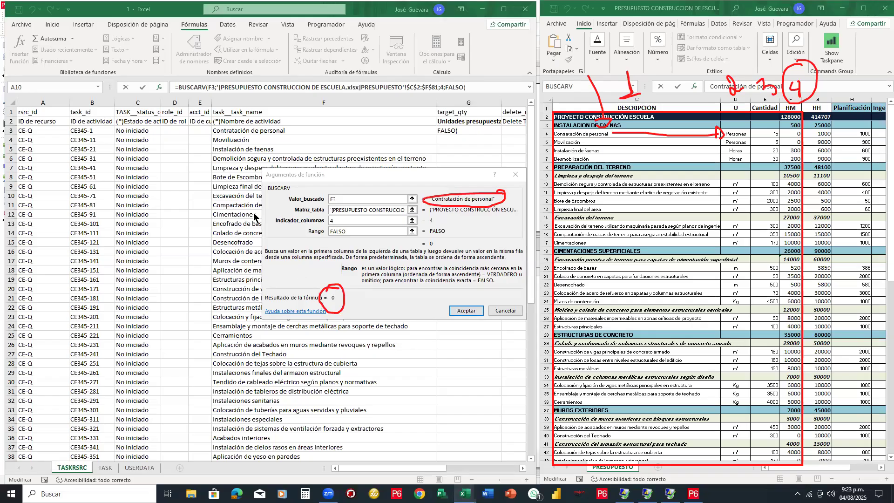
{"action": "key", "text": "Escape"}
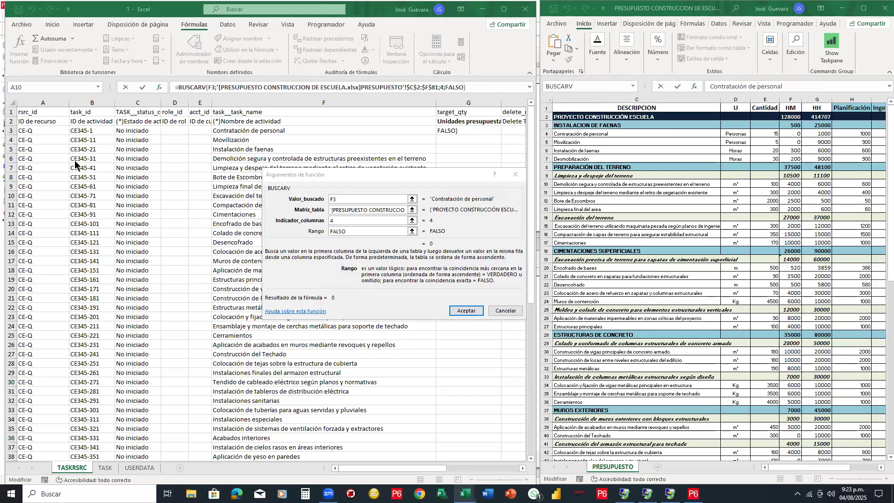
{"action": "left_click", "coordinate": [464, 312]}
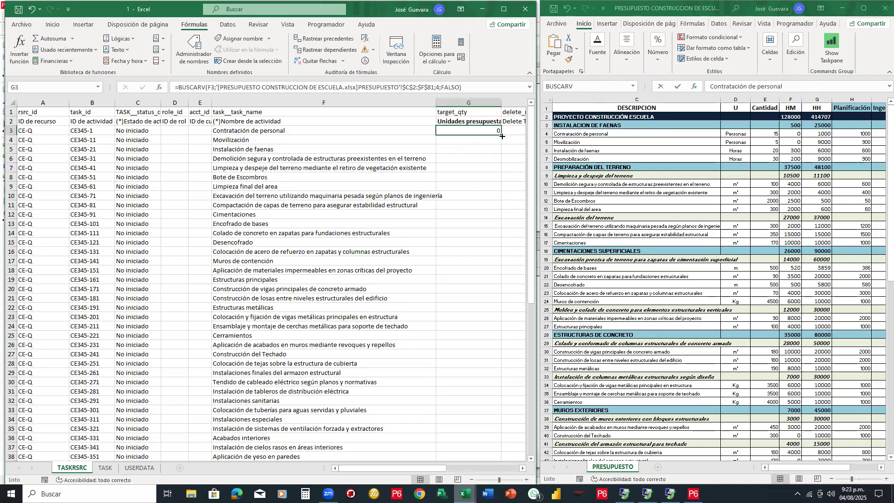
{"action": "double_click", "coordinate": [501, 137]}
{"action": "left_click", "coordinate": [466, 215]}
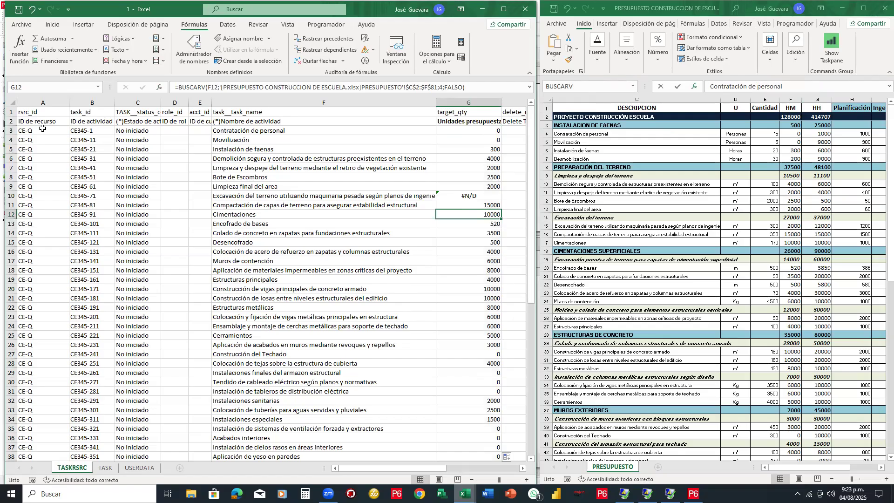
Step: Compare the target_qty results of the first activities with the HM column of the budget workbook
{"action": "left_click", "coordinate": [502, 128]}
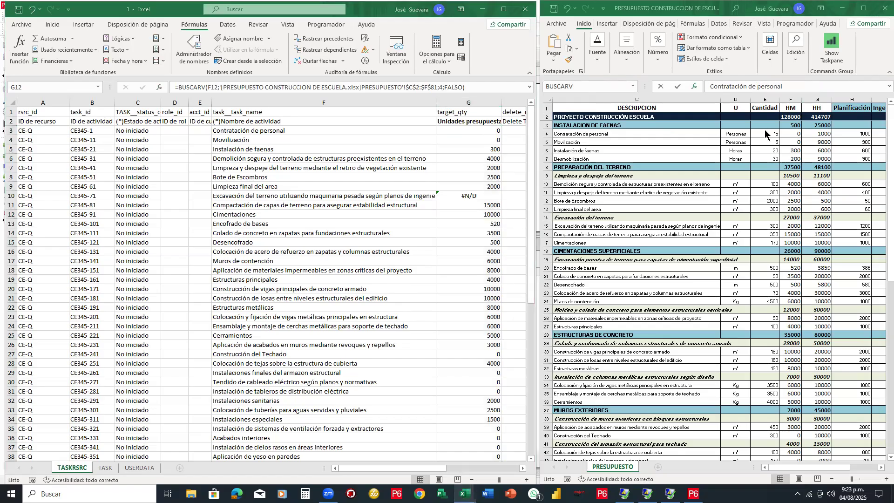
{"action": "left_click", "coordinate": [799, 134]}
{"action": "left_click", "coordinate": [499, 141]}
{"action": "left_click", "coordinate": [802, 140]}
{"action": "left_click", "coordinate": [503, 149]}
{"action": "left_click", "coordinate": [802, 151]}
{"action": "left_click", "coordinate": [800, 186]}
{"action": "left_click", "coordinate": [507, 161]}
{"action": "left_click", "coordinate": [800, 196]}
{"action": "left_click", "coordinate": [502, 171]}
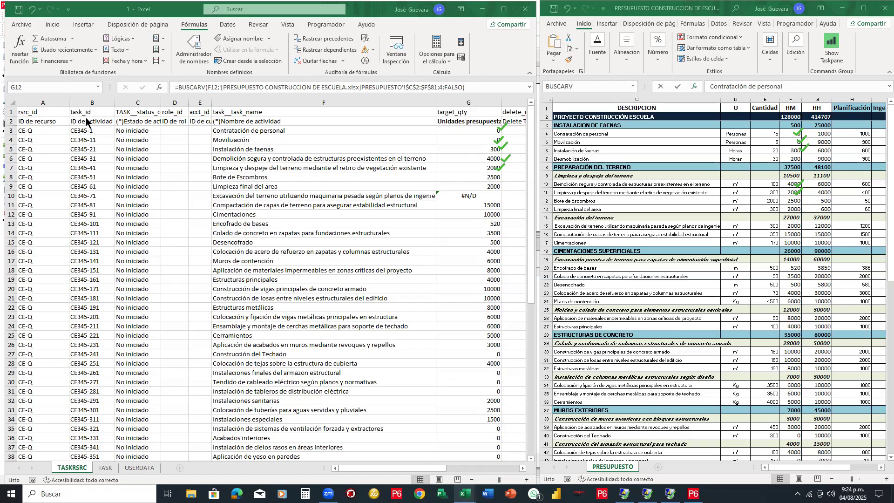
{"action": "left_click", "coordinate": [845, 9]}
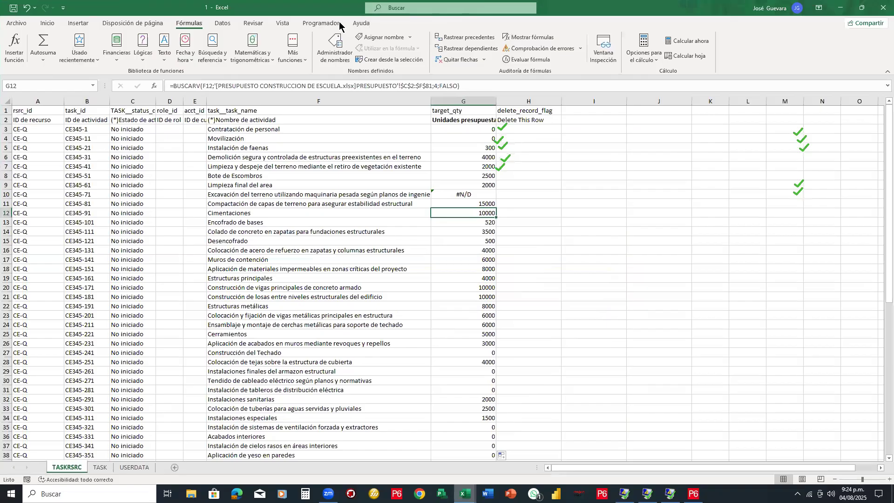
{"action": "left_click_drag", "start_coordinate": [494, 129], "coordinate": [502, 176]}
{"action": "mouse_move", "coordinate": [808, 123]}
{"action": "left_mouse_down"}
{"action": "mouse_move", "coordinate": [807, 183]}
{"action": "mouse_move", "coordinate": [798, 140]}
{"action": "left_mouse_up"}
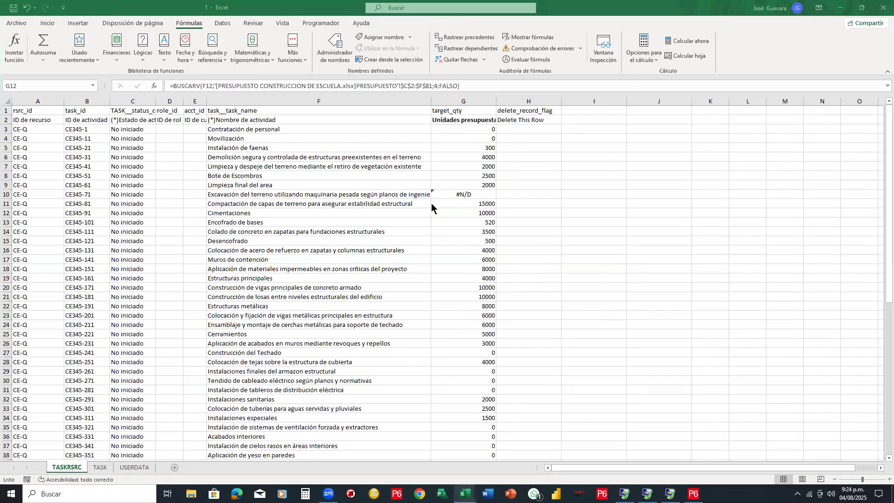
Step: Inspect the lookup error in G10 and look up the HM value of that heavy-machinery excavation activity in the budget workbook
{"action": "left_click", "coordinate": [452, 193]}
{"action": "left_click", "coordinate": [452, 194]}
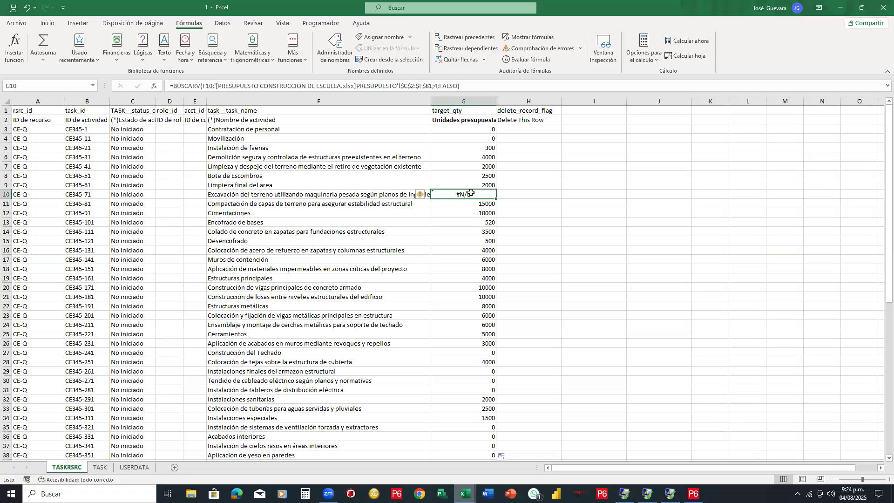
{"action": "scroll", "coordinate": [471, 193], "scroll_direction": "down", "scroll_amount": 1}
{"action": "scroll", "coordinate": [471, 192], "scroll_direction": "up", "scroll_amount": 1}
{"action": "left_click", "coordinate": [240, 196]}
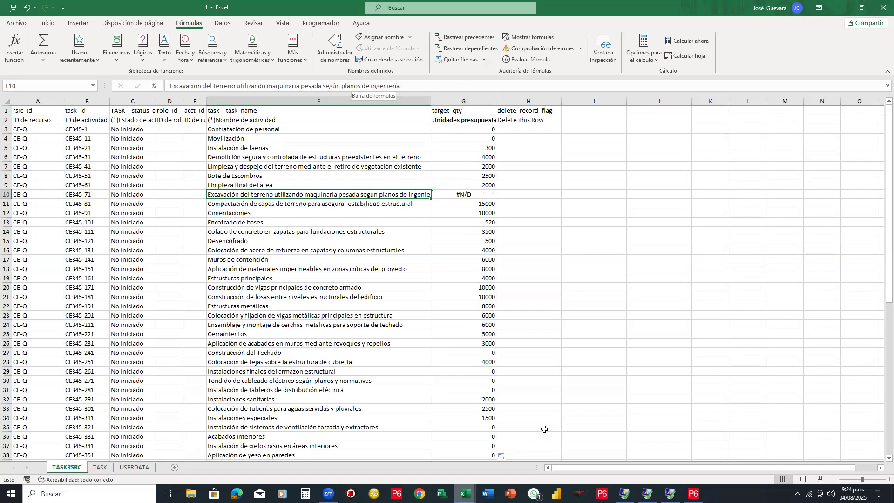
{"action": "left_click", "coordinate": [464, 493]}
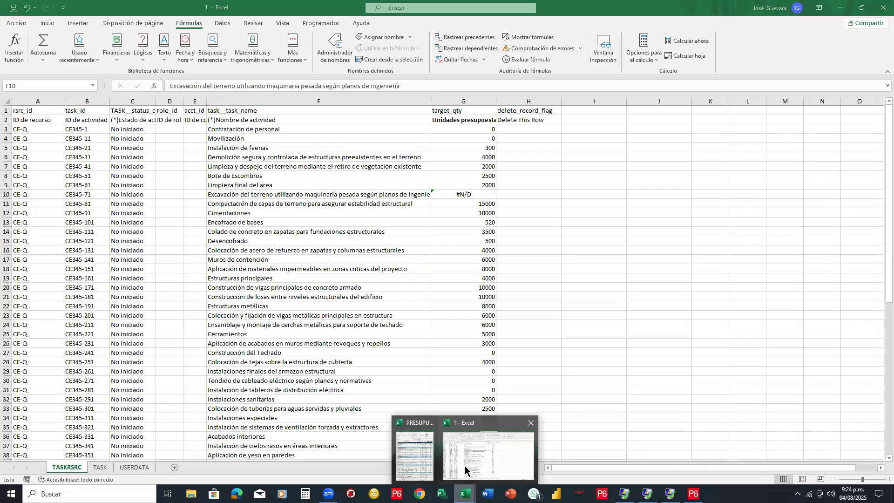
{"action": "left_click", "coordinate": [465, 466]}
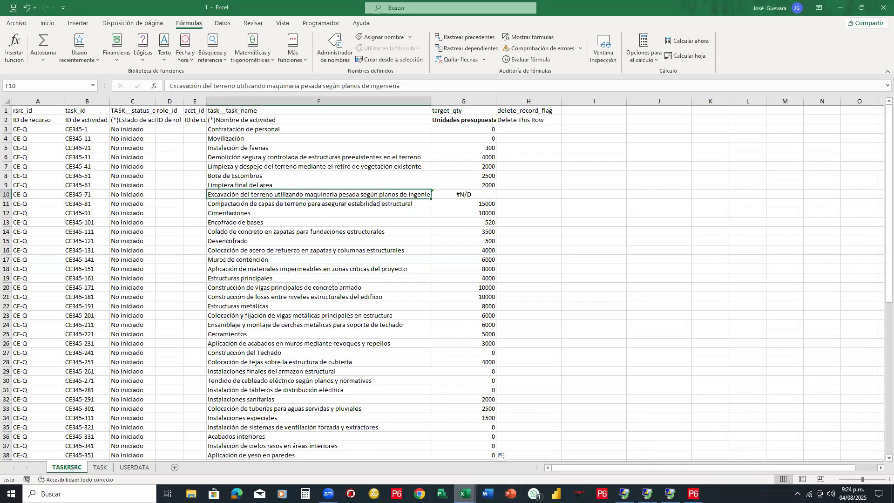
{"action": "key", "text": "alt+Tab"}
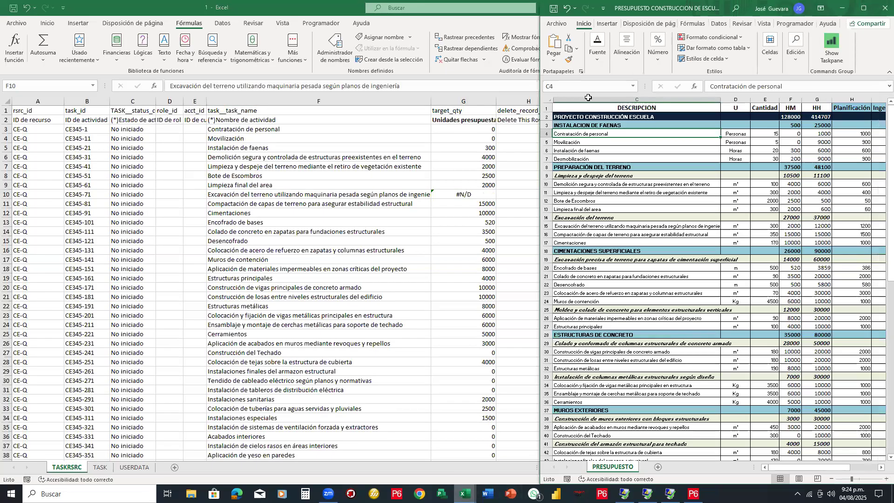
{"action": "left_click", "coordinate": [595, 225]}
{"action": "key", "text": "Right"}
{"action": "key", "text": "Right"}
{"action": "key", "text": "Right"}
{"action": "key", "text": "Right"}
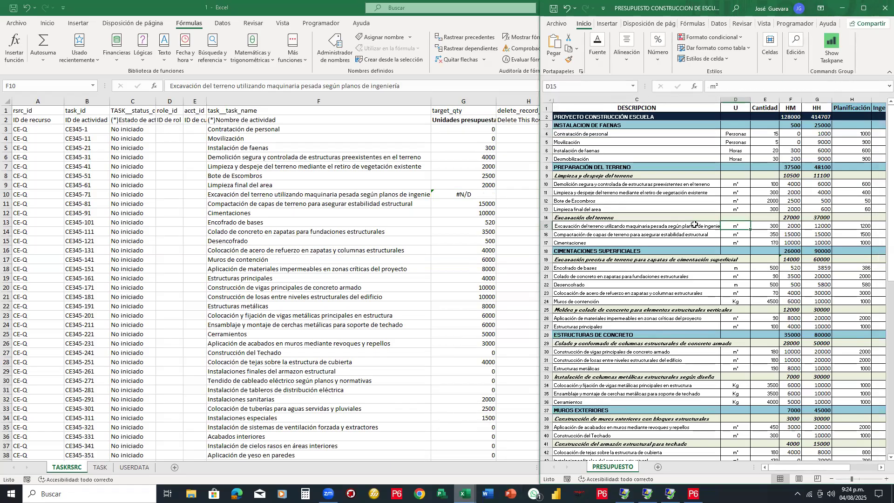
{"action": "key", "text": "Left"}
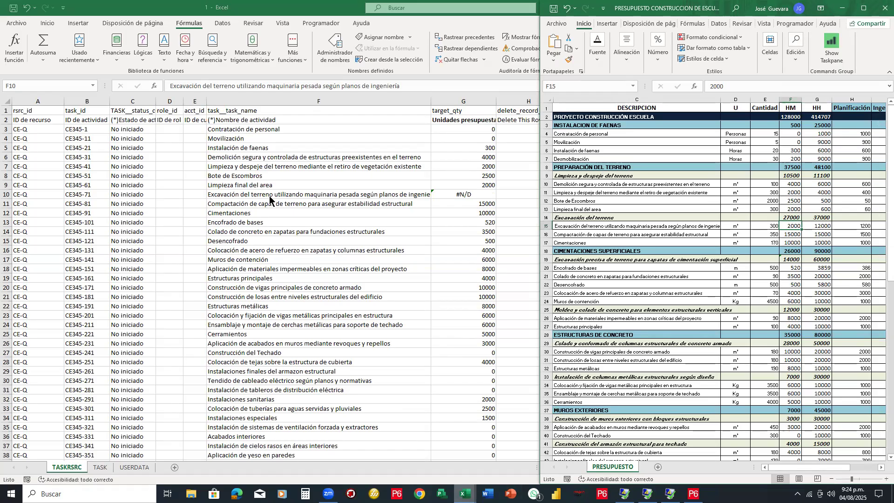
Step: Enter 200 as the target_qty of the heavy-machinery excavation activity in G10 of TASKRSRC
{"action": "left_click", "coordinate": [463, 195]}
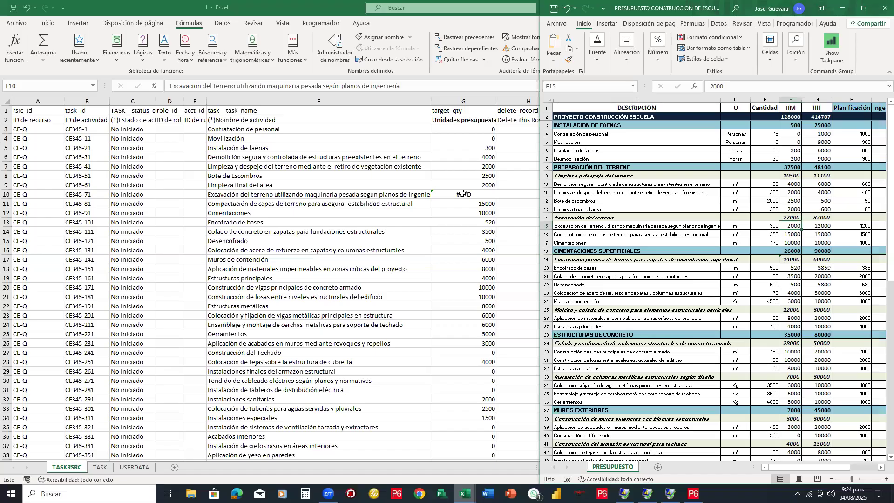
{"action": "key", "text": "super+Up"}
{"action": "type", "text": "200"}
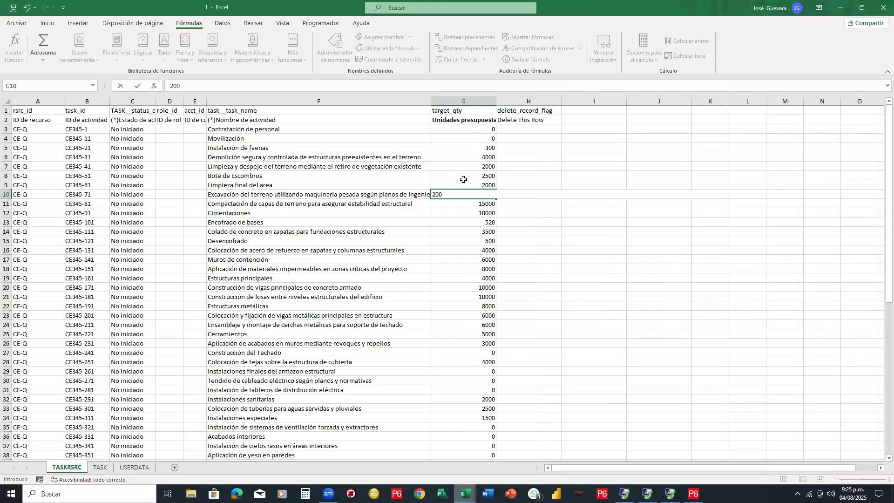
{"action": "key", "text": "Return"}
Step: Examine the rest of the target_qty column down to the last activity for lookup errors
{"action": "key", "text": "Down"}
{"action": "key", "text": "Down"}
{"action": "key", "text": "Down"}
{"action": "key", "text": "Down"}
{"action": "key", "text": "Down"}
{"action": "key", "text": "Down"}
{"action": "key", "text": "Down"}
{"action": "key", "text": "Down"}
{"action": "key", "text": "Down"}
{"action": "key", "text": "Down"}
{"action": "key", "text": "Down"}
{"action": "key", "text": "Down"}
{"action": "key", "text": "Down"}
{"action": "key", "text": "Down"}
{"action": "key", "text": "Down"}
{"action": "key", "text": "Down"}
{"action": "key", "text": "Down"}
{"action": "key", "text": "Down"}
{"action": "key", "text": "Down"}
{"action": "key", "text": "Down"}
{"action": "key", "text": "Down"}
{"action": "key", "text": "Down"}
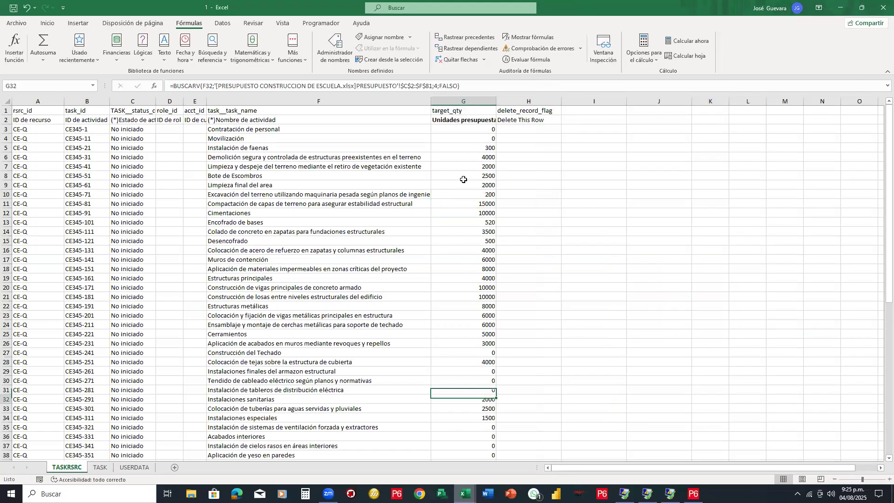
{"action": "scroll", "coordinate": [464, 179], "scroll_direction": "down", "scroll_amount": 10}
{"action": "scroll", "coordinate": [463, 179], "scroll_direction": "down", "scroll_amount": 4}
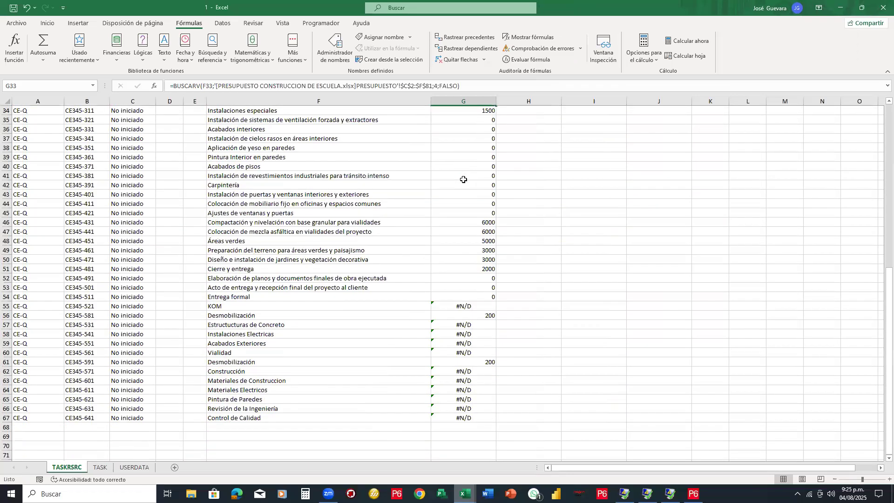
Step: Set the target_qty of the KOM activity in G55 to 0
{"action": "left_click", "coordinate": [465, 224]}
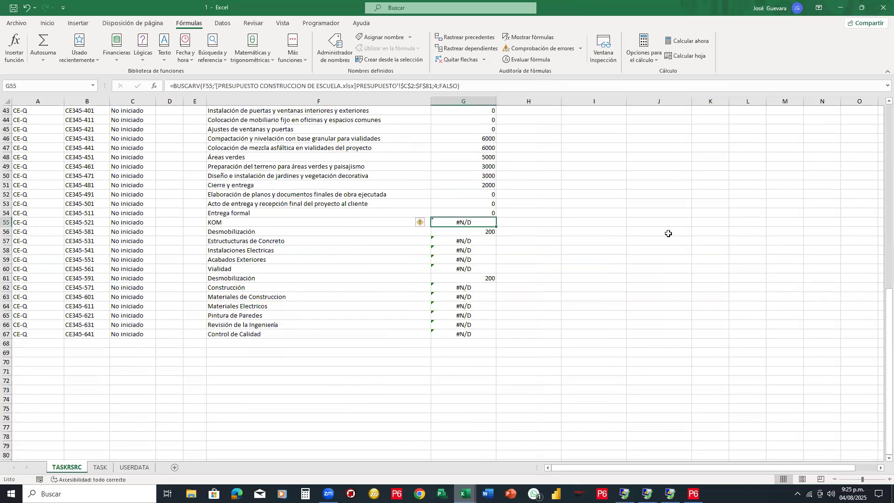
{"action": "type", "text": "0"}
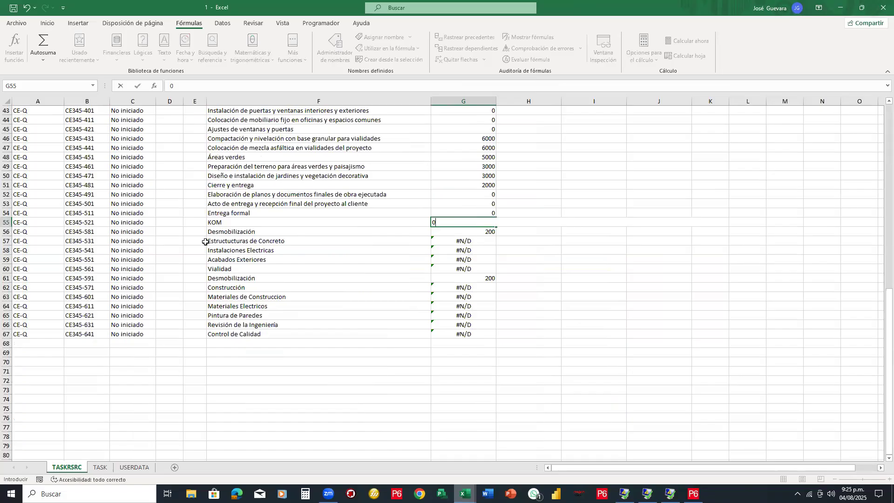
{"action": "left_click", "coordinate": [6, 232]}
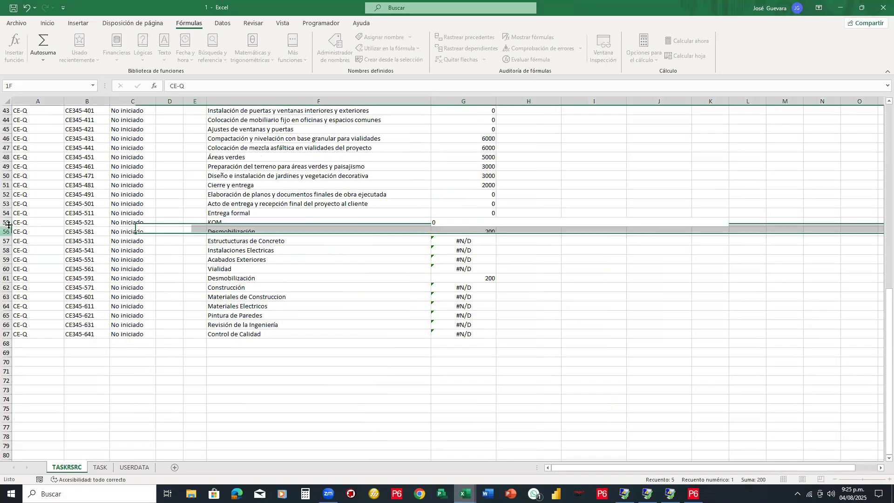
Step: Delete the KOM row and the Instalaciones Electricas, Acabados Exteriores and Vialidad rows
{"action": "left_click", "coordinate": [7, 222]}
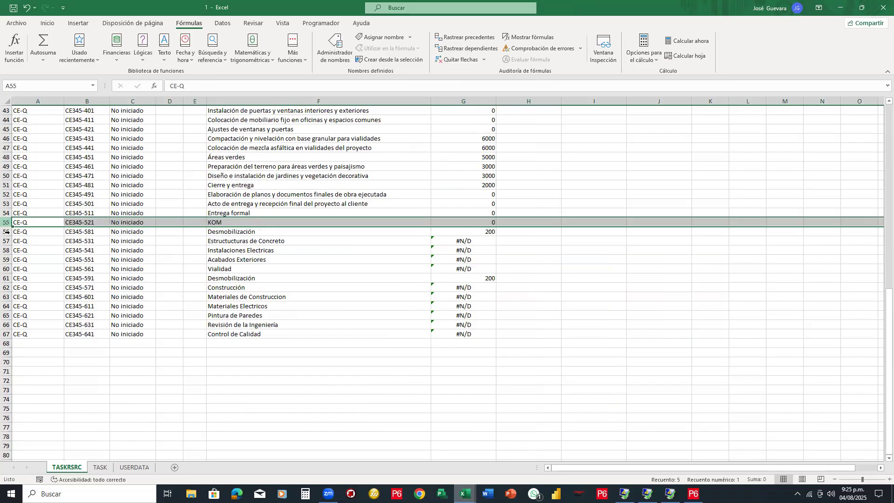
{"action": "left_click_drag", "start_coordinate": [7, 250], "coordinate": [7, 269]}
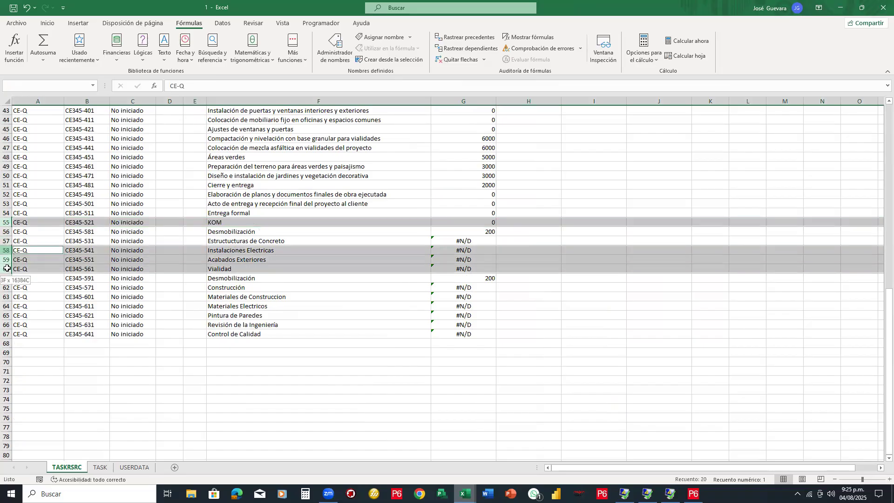
{"action": "right_click", "coordinate": [262, 256]}
{"action": "left_click", "coordinate": [297, 325]}
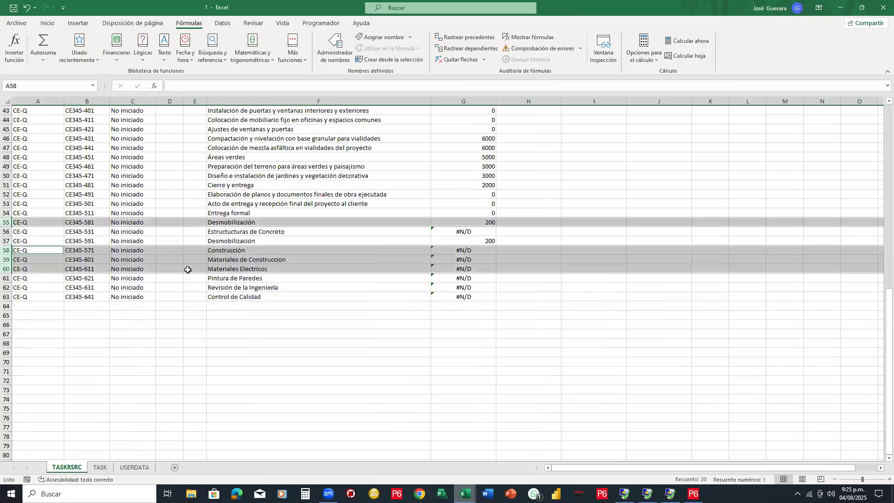
Step: Delete the rows from Construcción to Control de Calidad, and the Estructucturas de Concreto row
{"action": "left_click_drag", "start_coordinate": [7, 250], "coordinate": [11, 296]}
{"action": "right_click", "coordinate": [293, 277]}
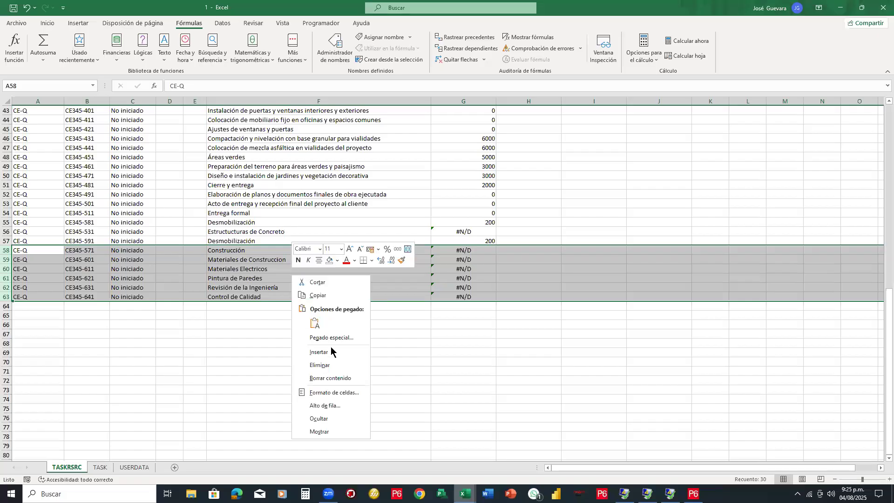
{"action": "left_click", "coordinate": [326, 365]}
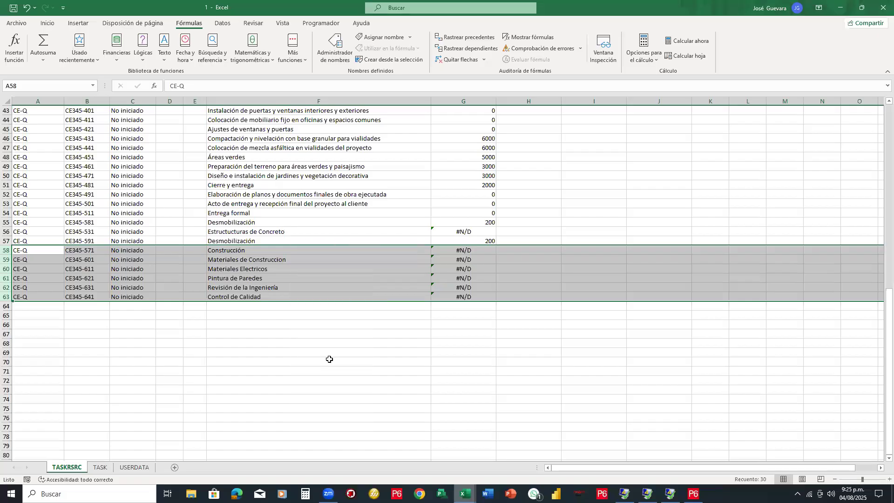
{"action": "left_click", "coordinate": [266, 232]}
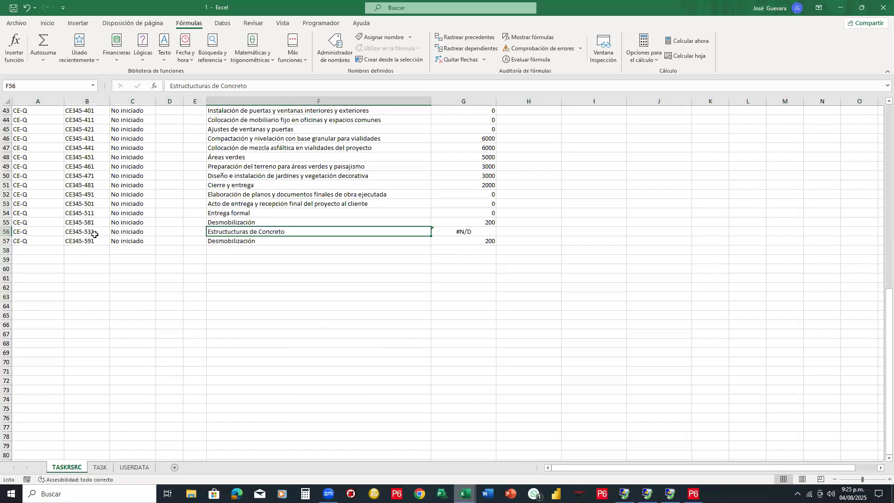
{"action": "left_click", "coordinate": [7, 232]}
{"action": "right_click", "coordinate": [308, 234]}
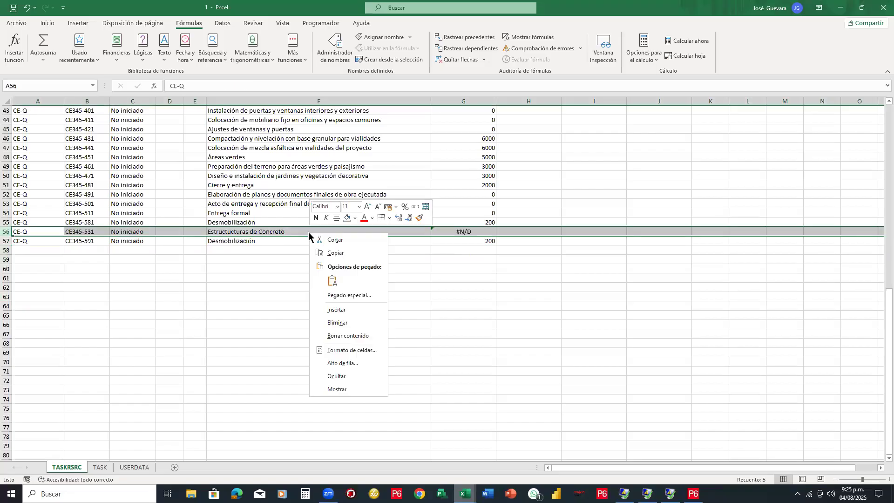
{"action": "left_click", "coordinate": [337, 323]}
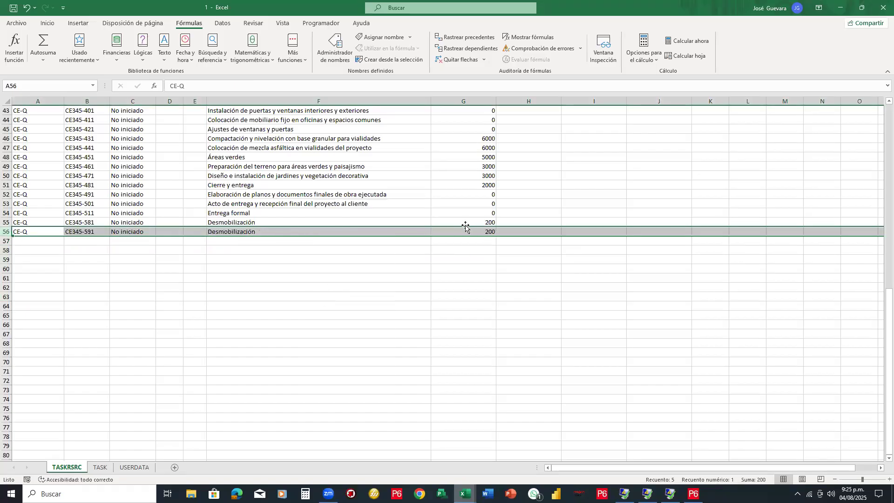
Step: Copy the target_qty cells G3:G56, from Contratación de personal to the last Desmobilización row
{"action": "scroll", "coordinate": [466, 226], "scroll_direction": "up", "scroll_amount": 14}
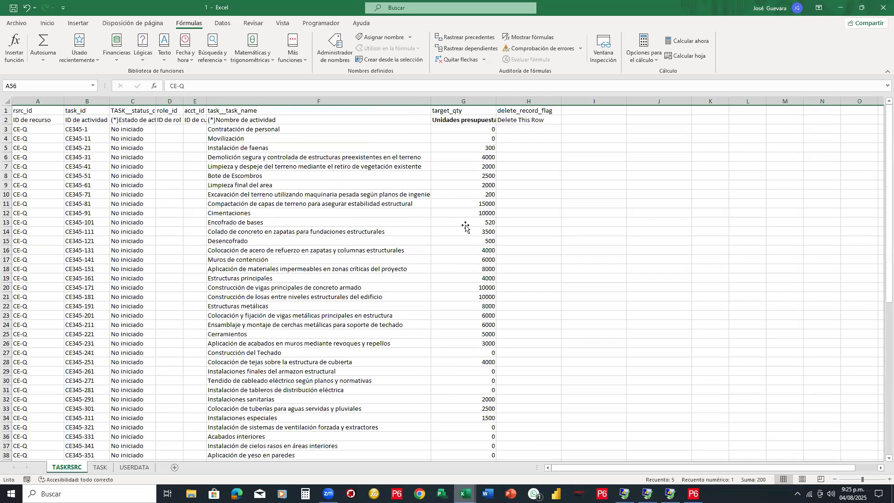
{"action": "scroll", "coordinate": [466, 226], "scroll_direction": "down", "scroll_amount": 4}
{"action": "scroll", "coordinate": [466, 226], "scroll_direction": "up", "scroll_amount": 4}
{"action": "left_click", "coordinate": [483, 161]}
{"action": "left_click", "coordinate": [487, 204]}
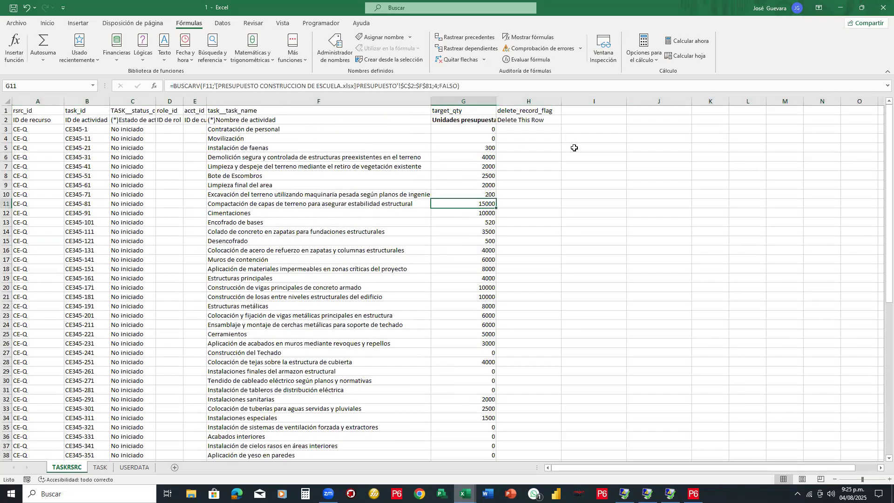
{"action": "left_click", "coordinate": [572, 147]}
{"action": "left_click_drag", "start_coordinate": [483, 129], "coordinate": [468, 360]}
{"action": "key", "text": "ctrl+c"}
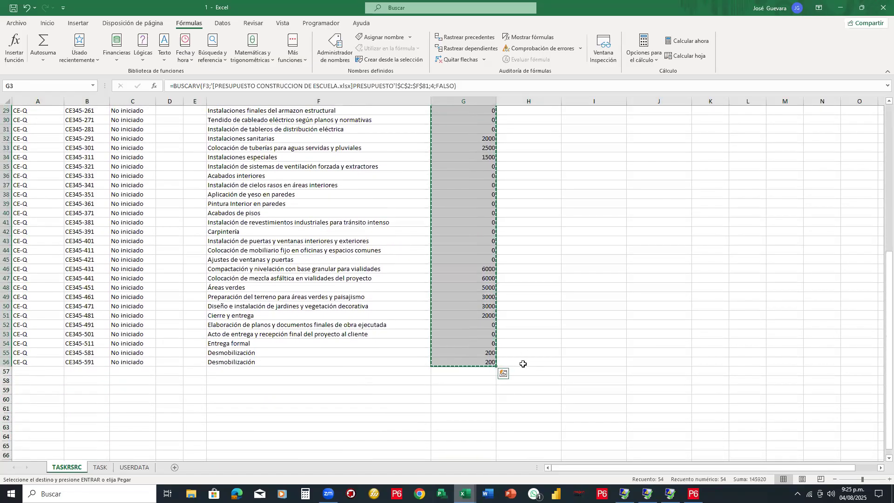
Step: Paste the copied target_qty formula results as values only into column I, starting at cell I3
{"action": "scroll", "coordinate": [524, 358], "scroll_direction": "up", "scroll_amount": 9}
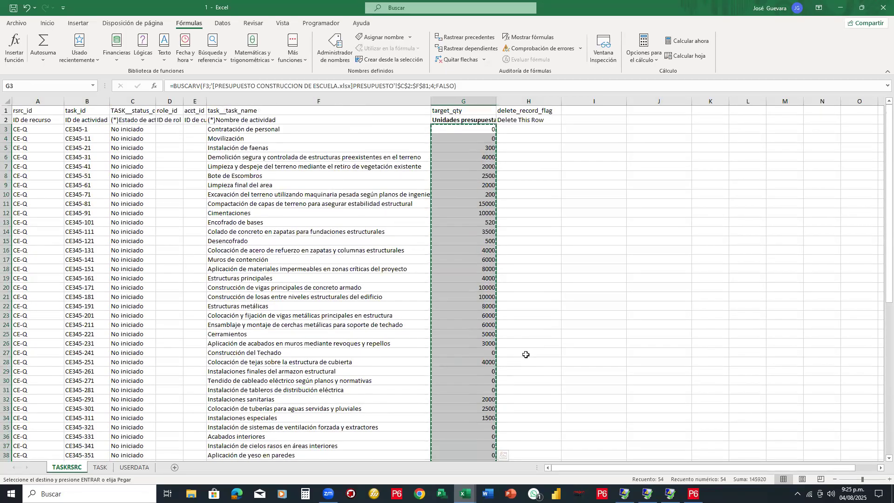
{"action": "left_click", "coordinate": [582, 128]}
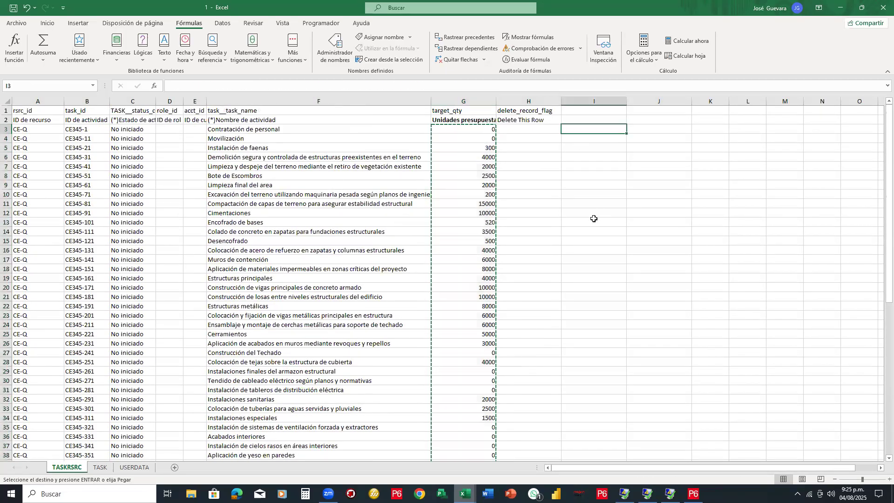
{"action": "right_click", "coordinate": [584, 128]}
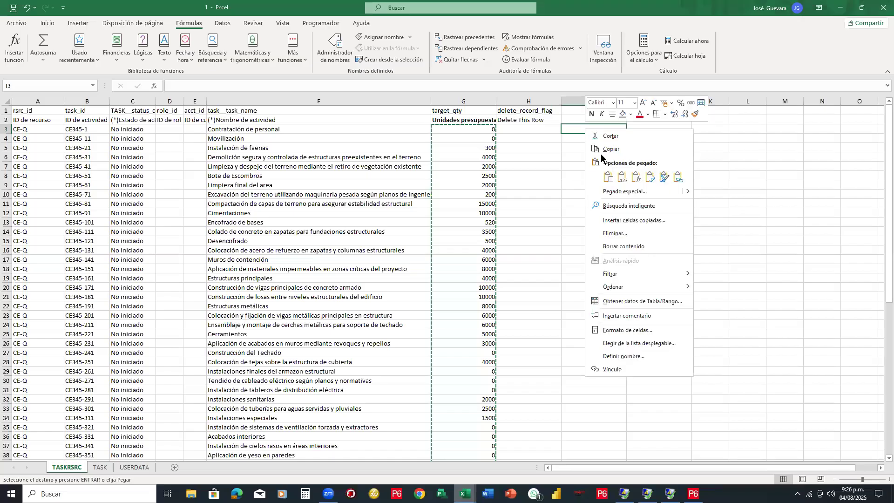
{"action": "left_click", "coordinate": [623, 178]}
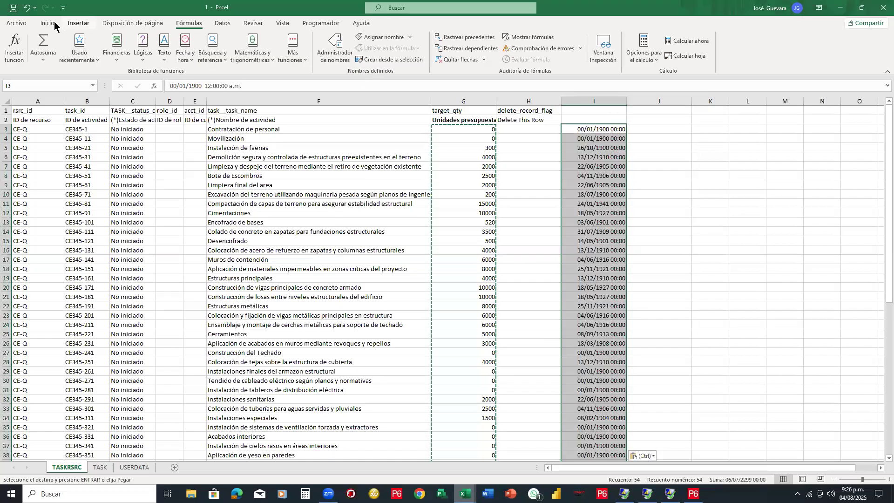
Step: Apply the General number format to the pasted values in column I
{"action": "left_click", "coordinate": [390, 42]}
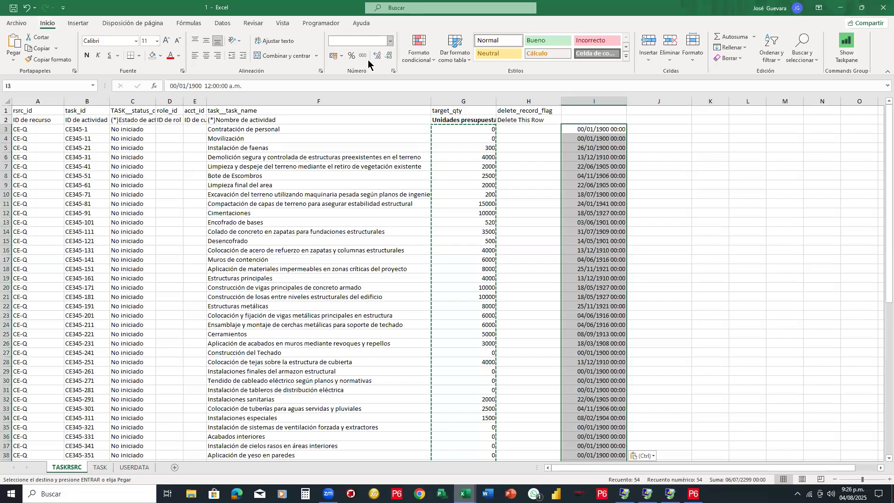
{"action": "left_click", "coordinate": [373, 64]}
{"action": "left_click", "coordinate": [711, 186]}
Step: Move the plain values I3:I56 over the formulas in the target_qty column, starting at G3
{"action": "left_click_drag", "start_coordinate": [596, 129], "coordinate": [577, 355]}
{"action": "scroll", "coordinate": [559, 301], "scroll_direction": "up", "scroll_amount": 9}
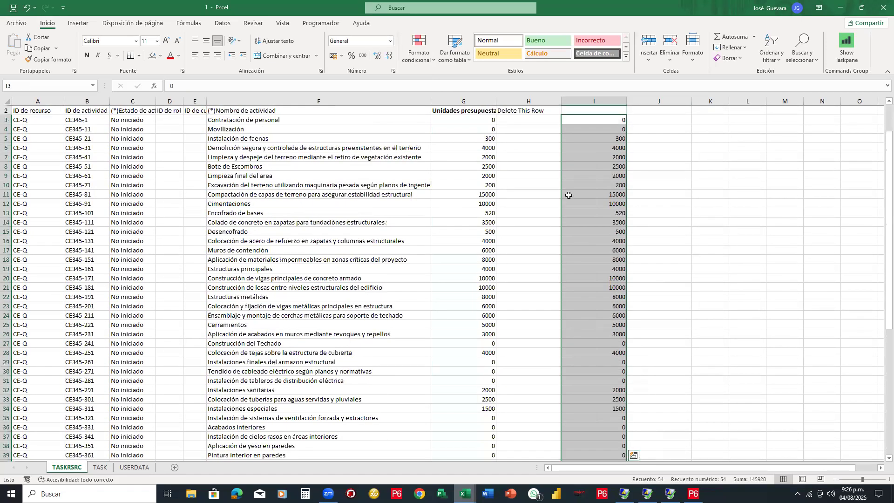
{"action": "left_click_drag", "start_coordinate": [465, 124], "coordinate": [489, 157]}
{"action": "key", "text": "Return"}
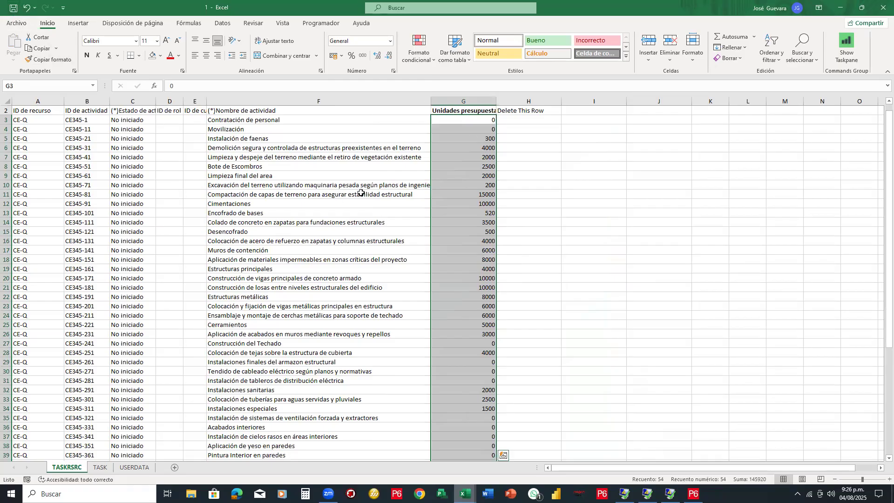
{"action": "left_click_drag", "start_coordinate": [90, 123], "coordinate": [101, 106]}
{"action": "left_click_drag", "start_coordinate": [94, 140], "coordinate": [110, 134]}
{"action": "mouse_move", "coordinate": [86, 177]}
{"action": "left_mouse_down"}
{"action": "mouse_move", "coordinate": [92, 198]}
{"action": "mouse_move", "coordinate": [110, 187]}
{"action": "left_mouse_up"}
{"action": "left_click_drag", "start_coordinate": [29, 172], "coordinate": [57, 161]}
{"action": "mouse_move", "coordinate": [500, 103]}
{"action": "left_mouse_down"}
{"action": "mouse_move", "coordinate": [533, 214]}
{"action": "mouse_move", "coordinate": [514, 101]}
{"action": "left_mouse_up"}
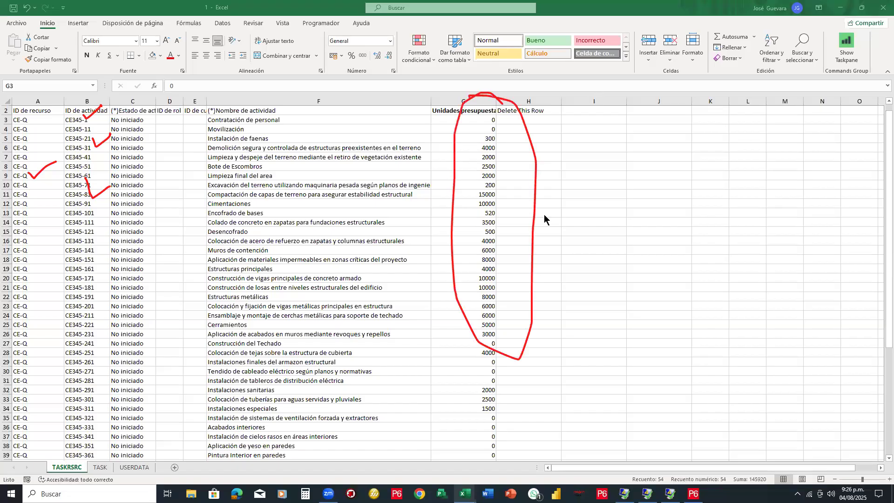
{"action": "key", "text": "Escape"}
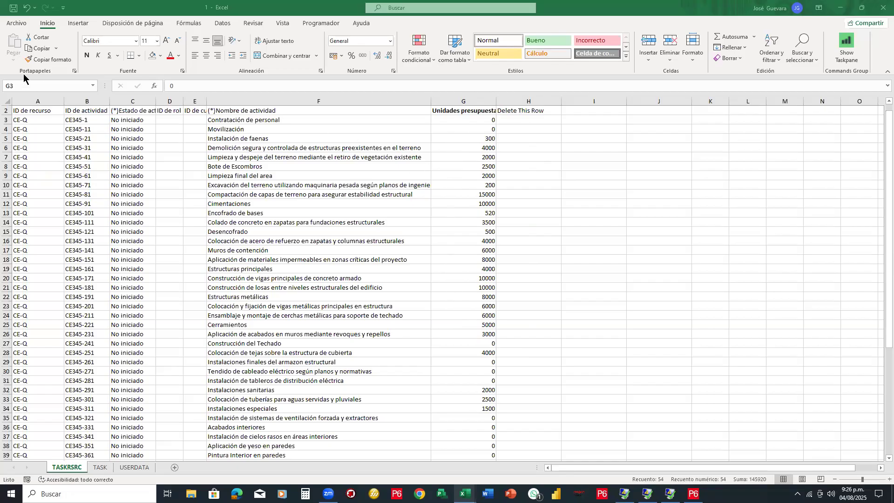
Step: Close the workbook and, in Primavera P6's Actividades view, widen the activity table and its budgeted equipment units column
{"action": "left_click", "coordinate": [880, 11]}
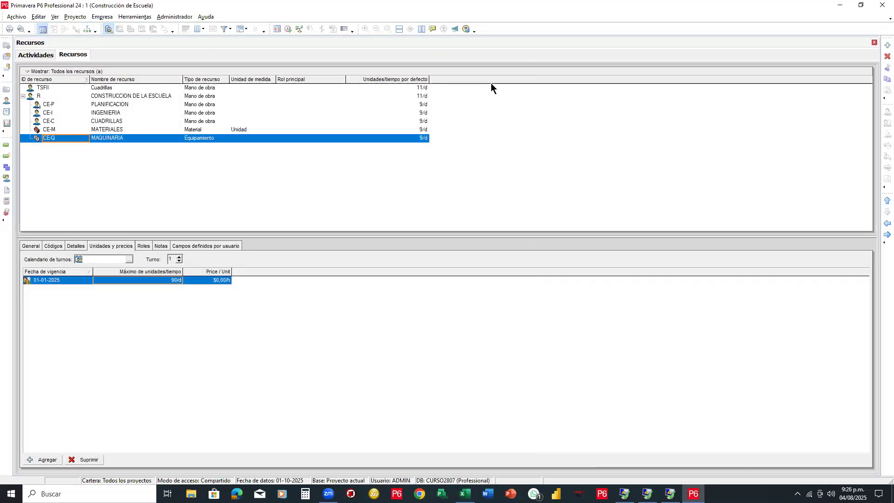
{"action": "left_click", "coordinate": [34, 57]}
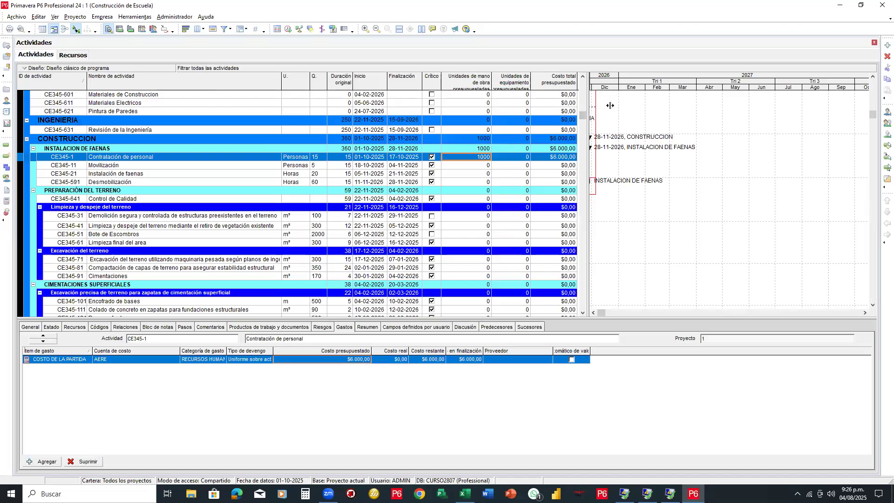
{"action": "left_click_drag", "start_coordinate": [686, 104], "coordinate": [688, 104]}
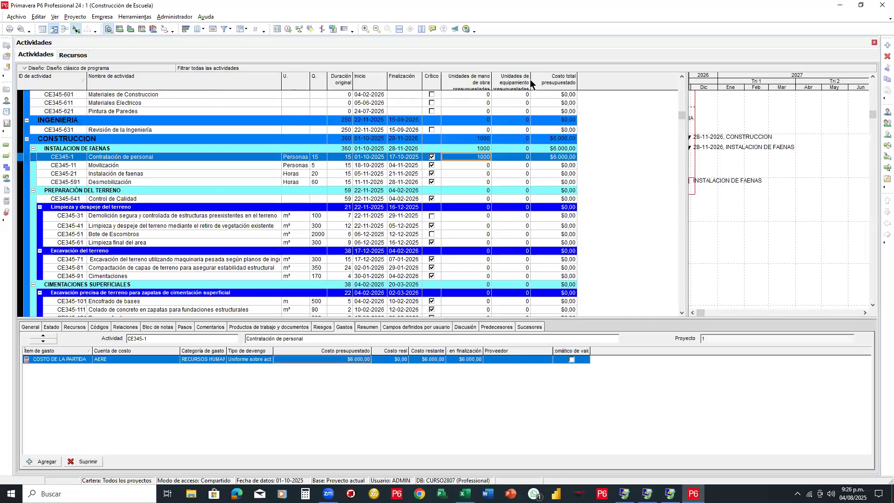
{"action": "left_click_drag", "start_coordinate": [538, 78], "coordinate": [551, 79]}
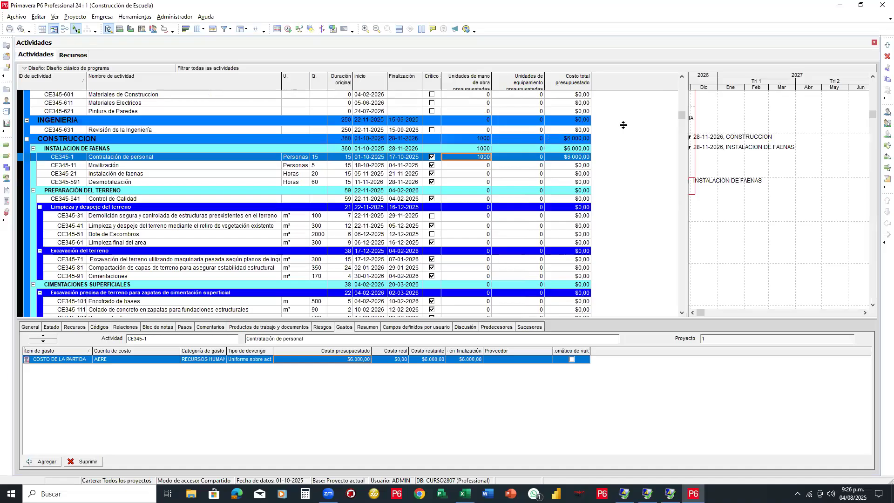
{"action": "mouse_move", "coordinate": [487, 59]}
{"action": "left_mouse_down"}
{"action": "mouse_move", "coordinate": [534, 105]}
{"action": "mouse_move", "coordinate": [561, 91]}
{"action": "mouse_move", "coordinate": [498, 65]}
{"action": "left_mouse_up"}
{"action": "mouse_move", "coordinate": [524, 106]}
{"action": "left_mouse_down"}
{"action": "mouse_move", "coordinate": [523, 230]}
{"action": "mouse_move", "coordinate": [534, 215]}
{"action": "left_mouse_up"}
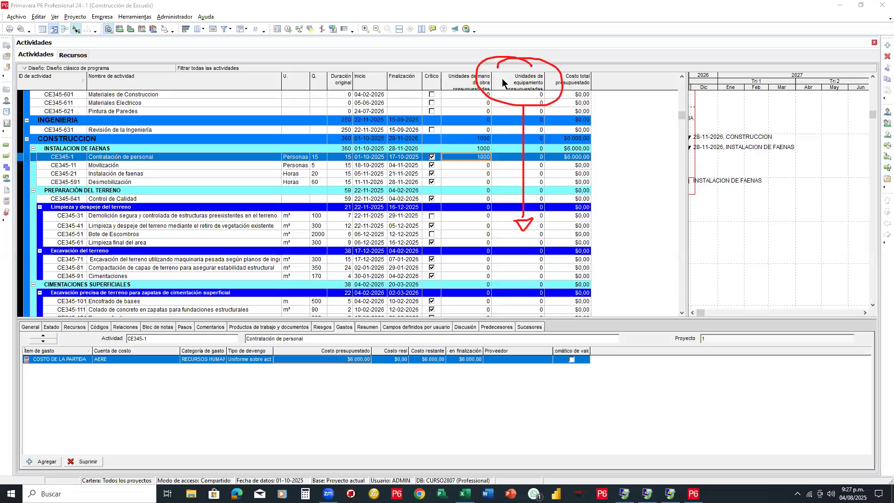
{"action": "mouse_move", "coordinate": [831, 32]}
{"action": "left_mouse_down"}
{"action": "mouse_move", "coordinate": [585, 20]}
{"action": "mouse_move", "coordinate": [422, 120]}
{"action": "mouse_move", "coordinate": [376, 186]}
{"action": "mouse_move", "coordinate": [396, 180]}
{"action": "mouse_move", "coordinate": [378, 185]}
{"action": "left_mouse_up"}
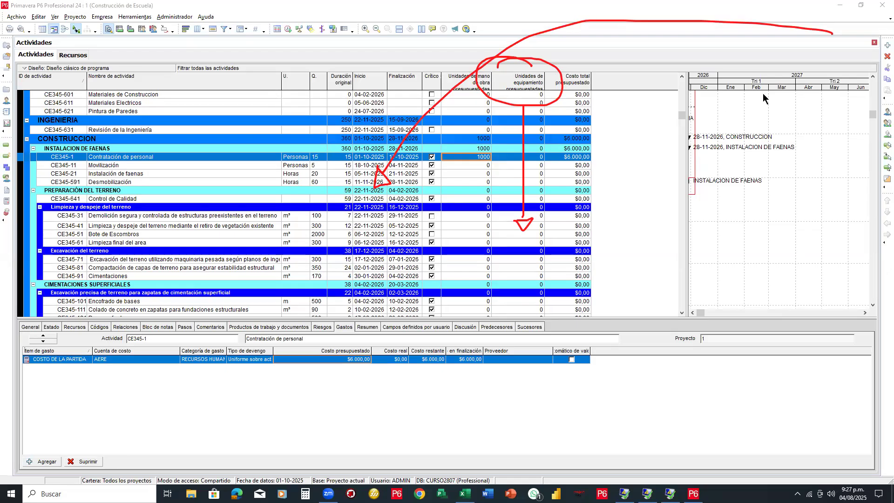
{"action": "mouse_move", "coordinate": [762, 98]}
{"action": "left_mouse_down"}
{"action": "mouse_move", "coordinate": [768, 112]}
{"action": "mouse_move", "coordinate": [823, 107]}
{"action": "mouse_move", "coordinate": [833, 115]}
{"action": "left_mouse_up"}
{"action": "left_click", "coordinate": [780, 110]}
{"action": "mouse_move", "coordinate": [853, 87]}
{"action": "left_mouse_down"}
{"action": "mouse_move", "coordinate": [847, 110]}
{"action": "mouse_move", "coordinate": [856, 110]}
{"action": "left_mouse_up"}
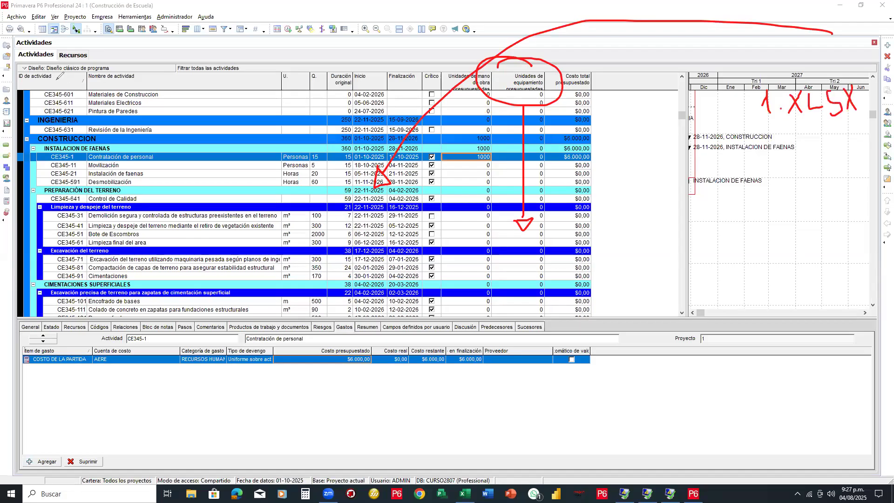
{"action": "mouse_move", "coordinate": [31, 13]}
{"action": "left_mouse_down"}
{"action": "mouse_move", "coordinate": [14, 36]}
{"action": "mouse_move", "coordinate": [33, 19]}
{"action": "left_mouse_up"}
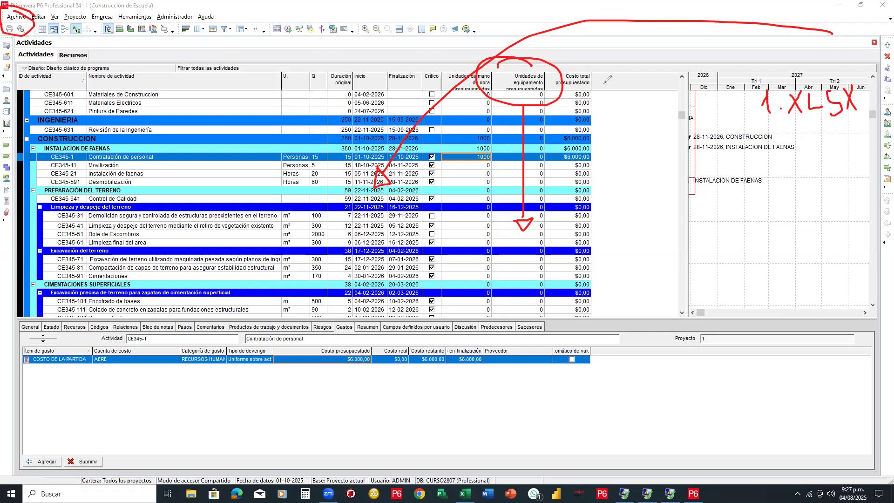
Step: Start a project data import using the Hoja de cálculo - (XLSX) format
{"action": "key", "text": "alt+a"}
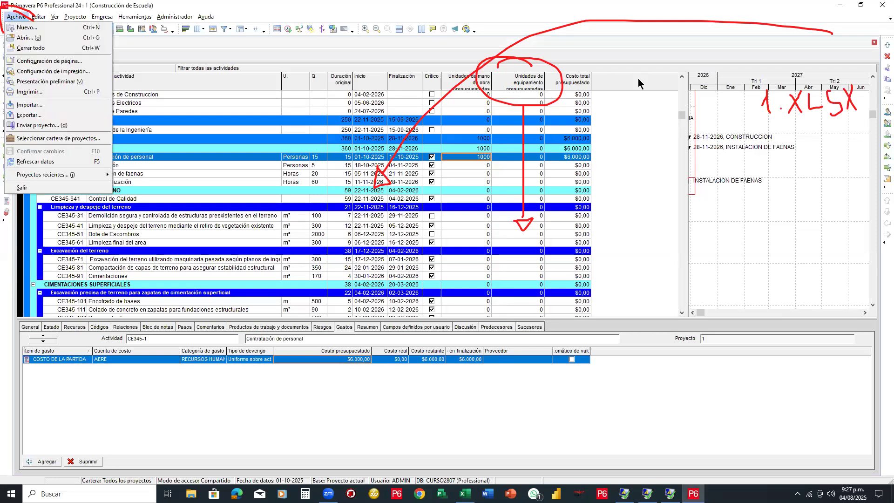
{"action": "left_click", "coordinate": [38, 106]}
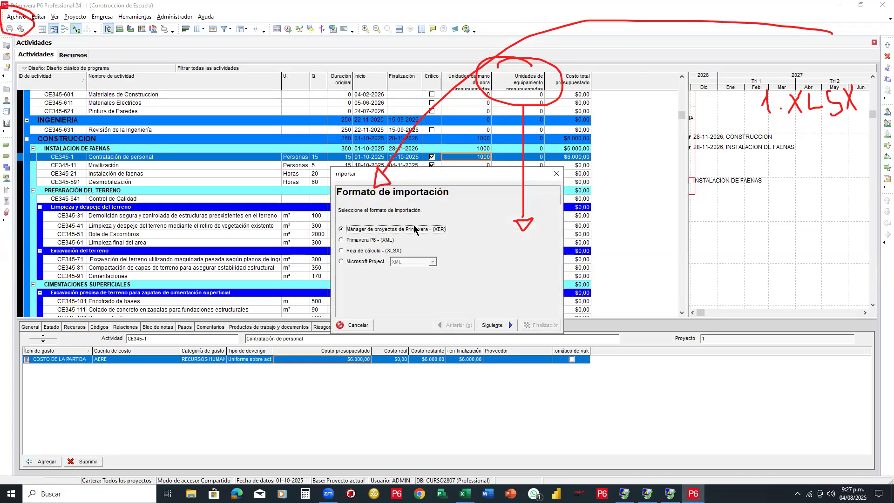
{"action": "left_click", "coordinate": [360, 252]}
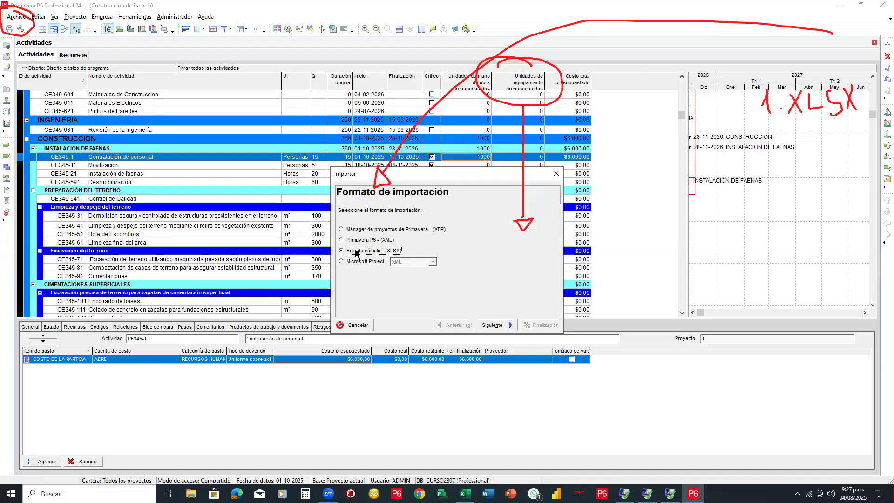
{"action": "left_click", "coordinate": [494, 325]}
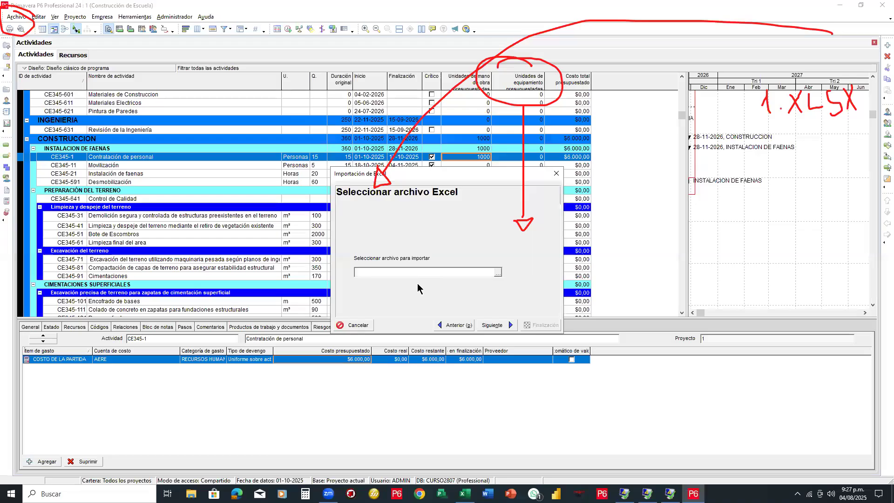
Step: Choose 1.xlsx from the Documentos folder as the file to import and continue to the project import options
{"action": "left_click", "coordinate": [497, 273]}
{"action": "left_click", "coordinate": [383, 150]}
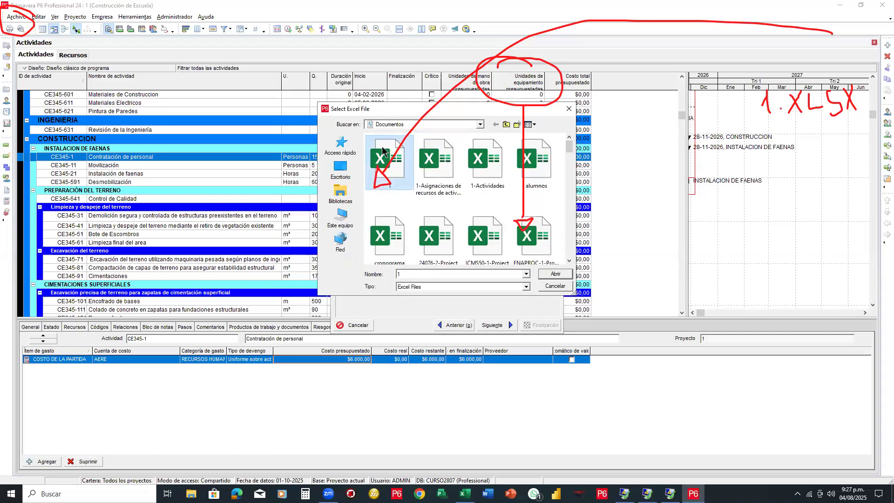
{"action": "left_click", "coordinate": [552, 275]}
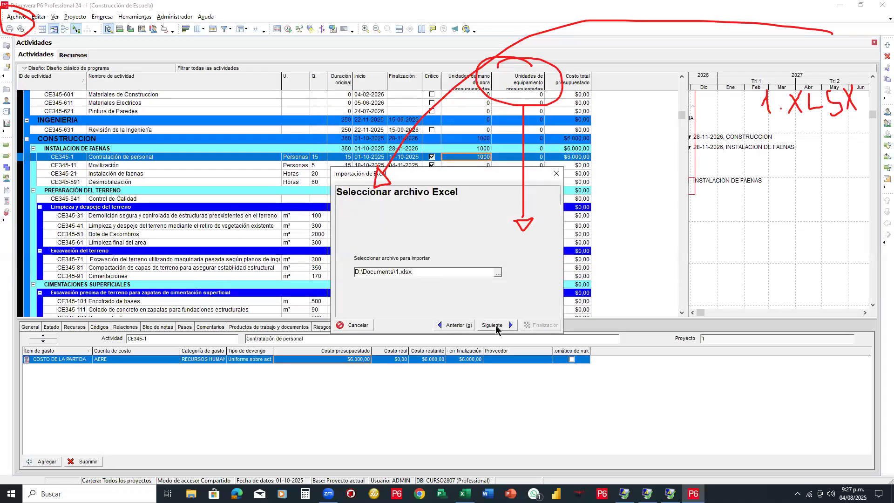
{"action": "left_click", "coordinate": [495, 325]}
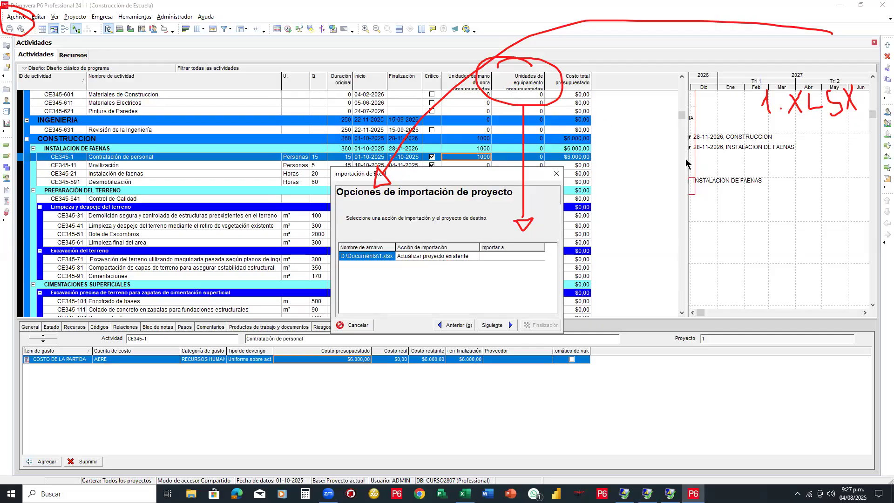
{"action": "left_click", "coordinate": [673, 151]}
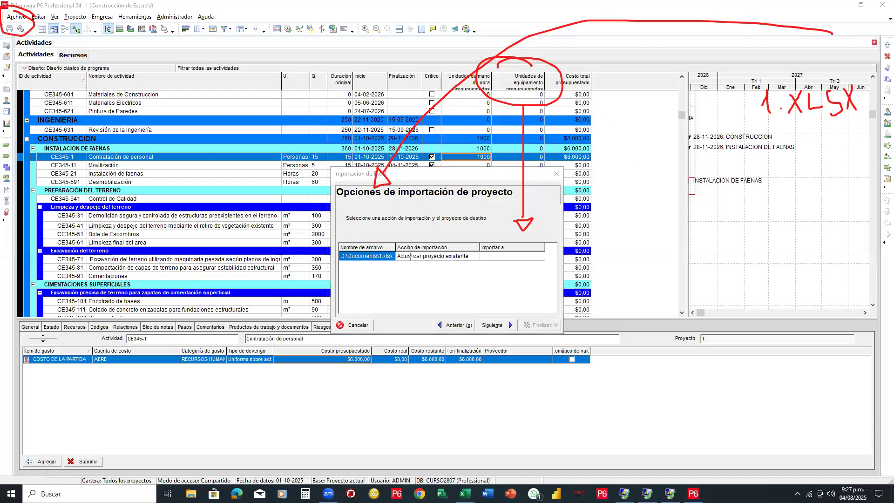
{"action": "left_click_drag", "start_coordinate": [394, 241], "coordinate": [480, 265]}
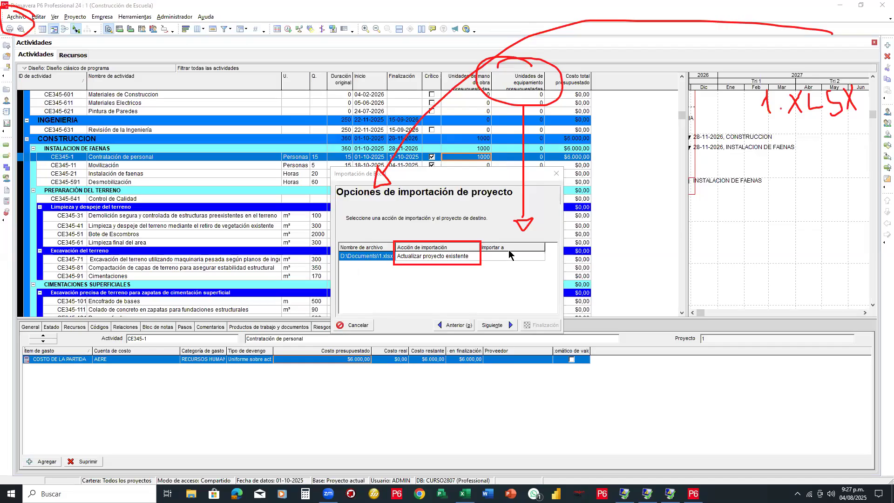
{"action": "left_click_drag", "start_coordinate": [543, 255], "coordinate": [553, 251]}
Step: Assign project 1, Construcción de Escuela, as the import target and continue to the import type
{"action": "left_click", "coordinate": [505, 257]}
{"action": "left_click", "coordinate": [506, 260]}
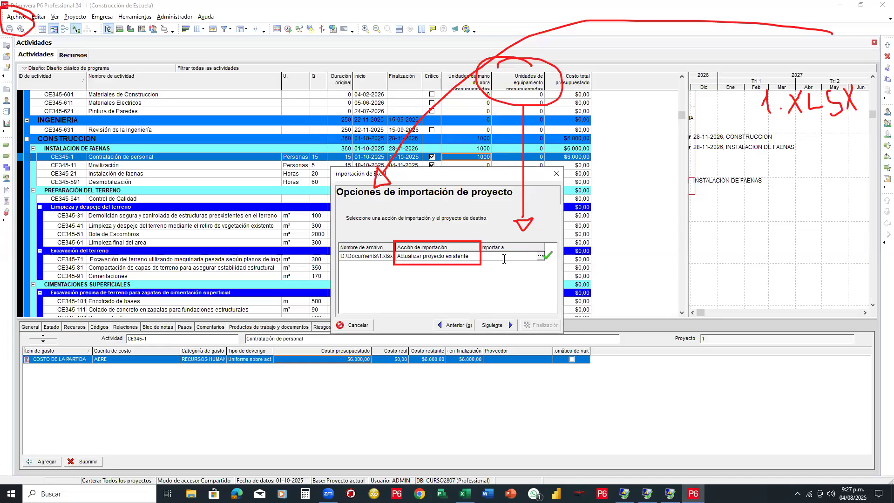
{"action": "left_click", "coordinate": [538, 256]}
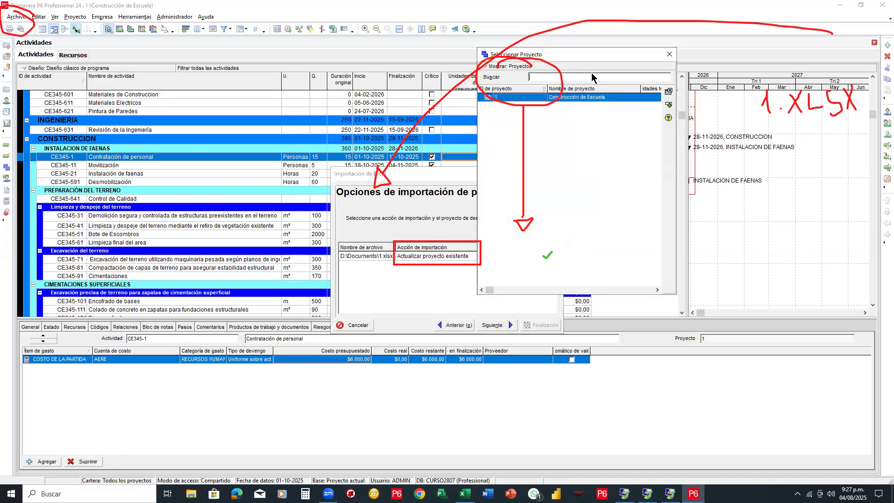
{"action": "left_click_drag", "start_coordinate": [586, 52], "coordinate": [525, 117]}
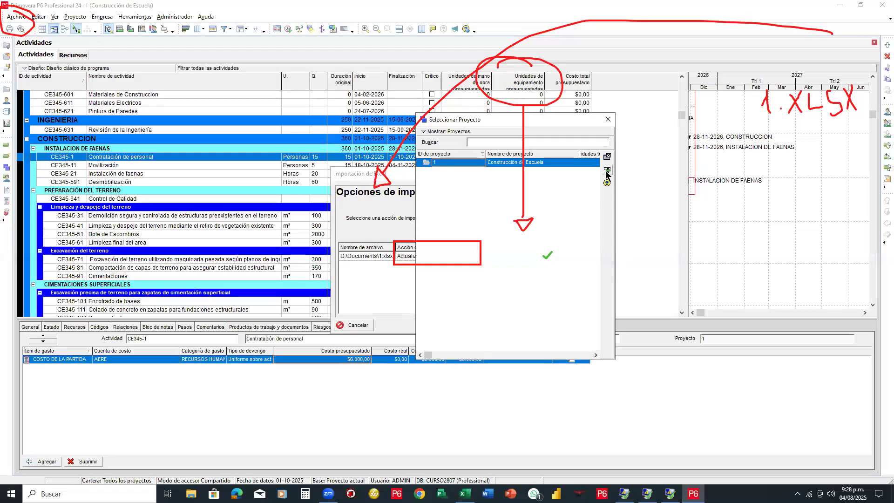
{"action": "left_click", "coordinate": [605, 170]}
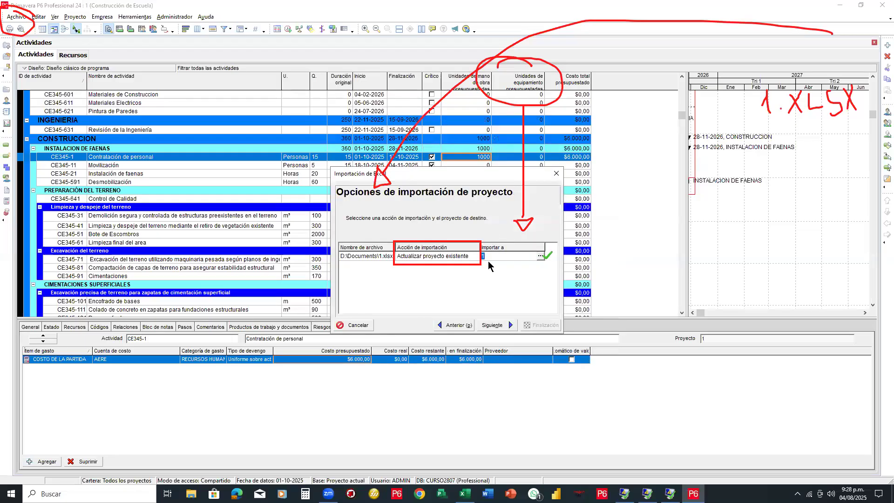
{"action": "left_click", "coordinate": [497, 326]}
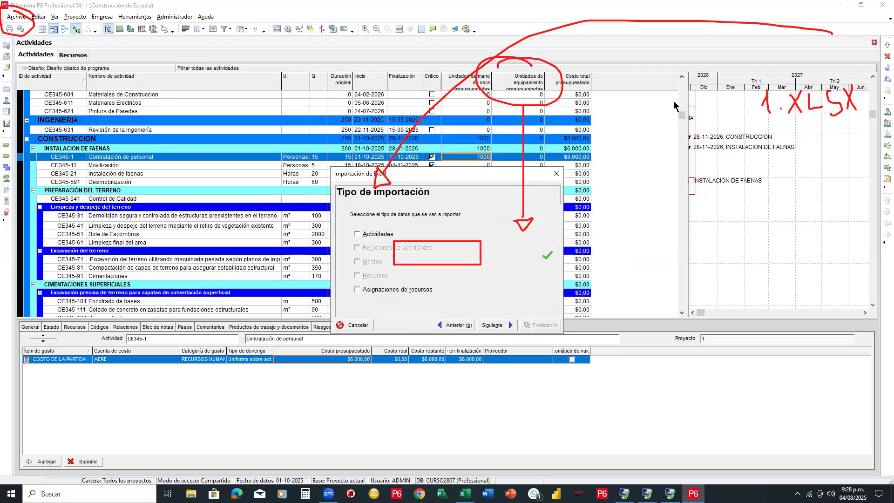
Step: Import only Asignaciones de recursos, close the import result and return to the start of the activity list
{"action": "mouse_move", "coordinate": [603, 192]}
{"action": "left_mouse_down"}
{"action": "mouse_move", "coordinate": [488, 243]}
{"action": "mouse_move", "coordinate": [400, 173]}
{"action": "mouse_move", "coordinate": [448, 139]}
{"action": "mouse_move", "coordinate": [533, 45]}
{"action": "mouse_move", "coordinate": [739, 105]}
{"action": "mouse_move", "coordinate": [775, 109]}
{"action": "mouse_move", "coordinate": [782, 98]}
{"action": "left_mouse_up"}
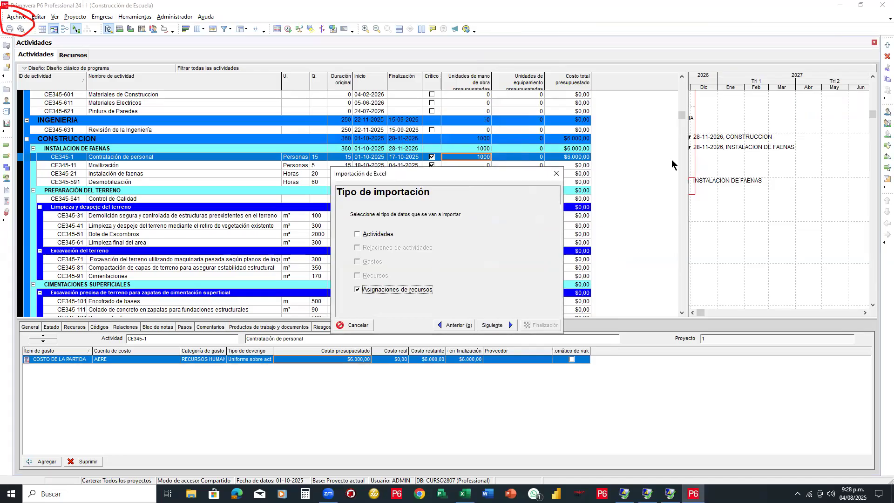
{"action": "left_click_drag", "start_coordinate": [255, 292], "coordinate": [352, 290]}
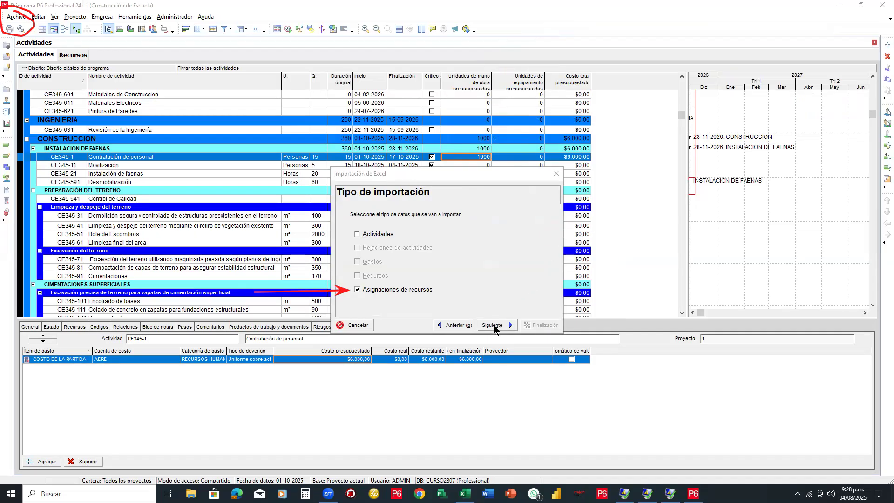
{"action": "left_click", "coordinate": [493, 325]}
{"action": "left_click", "coordinate": [550, 328]}
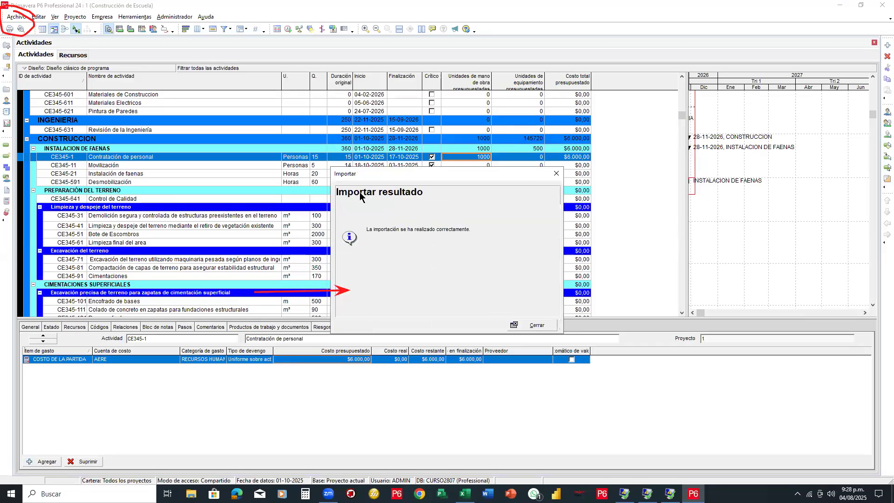
{"action": "left_click", "coordinate": [536, 326]}
{"action": "scroll", "coordinate": [520, 175], "scroll_direction": "up", "scroll_amount": 2}
{"action": "scroll", "coordinate": [520, 175], "scroll_direction": "up", "scroll_amount": 2}
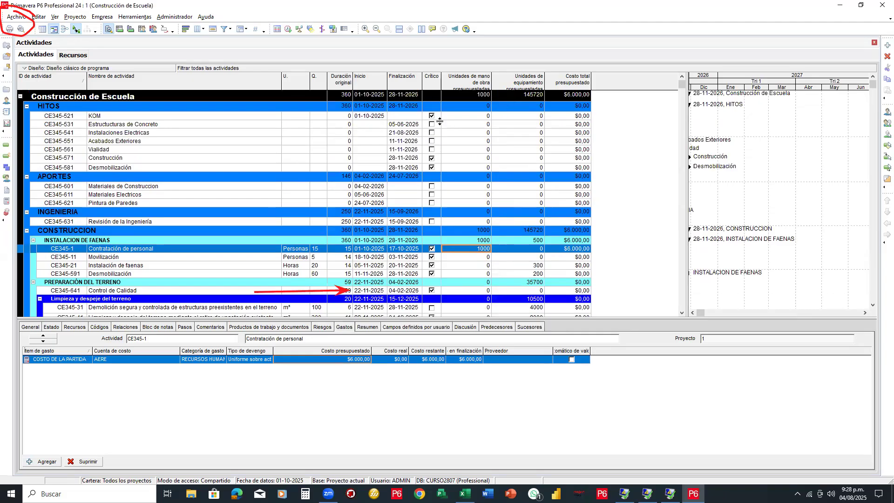
Step: Review the budgeted equipment units of the activities from INSTALACION DE FAENAS through the INSTALACIONES ELÉCTRICAS group
{"action": "scroll", "coordinate": [440, 121], "scroll_direction": "down", "scroll_amount": 2}
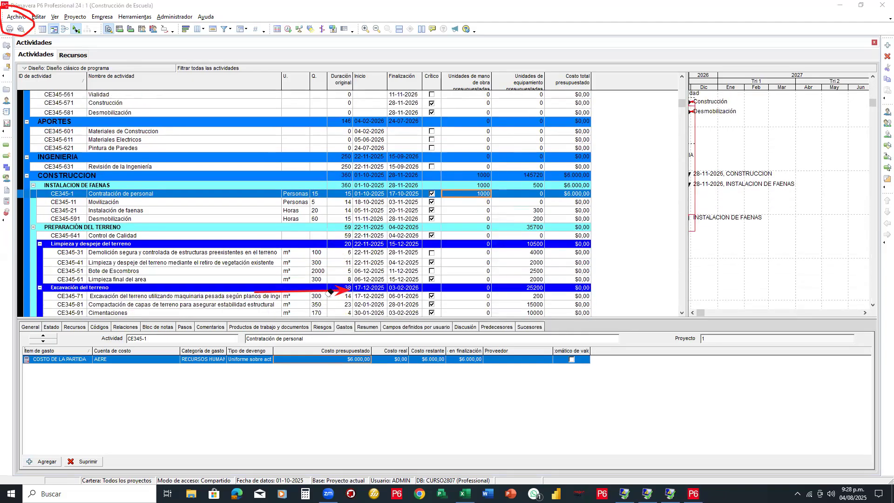
{"action": "scroll", "coordinate": [347, 210], "scroll_direction": "down", "scroll_amount": 3}
{"action": "scroll", "coordinate": [345, 209], "scroll_direction": "down", "scroll_amount": 4}
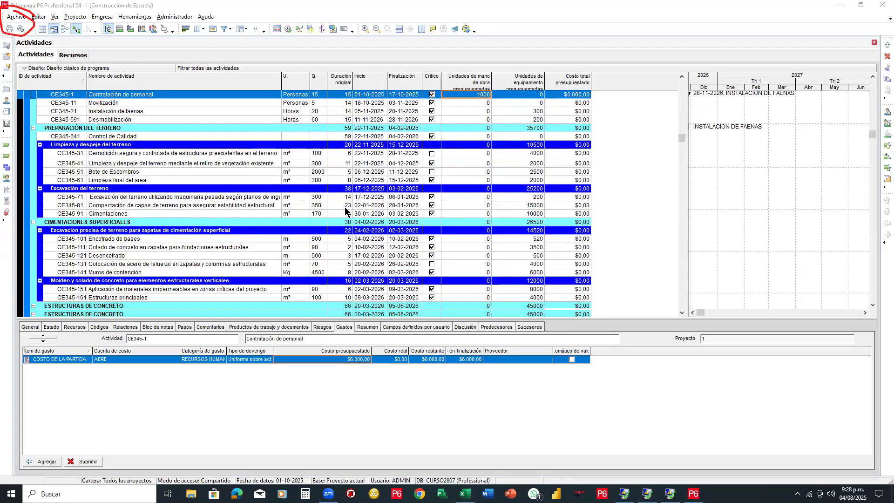
{"action": "scroll", "coordinate": [344, 207], "scroll_direction": "down", "scroll_amount": 2}
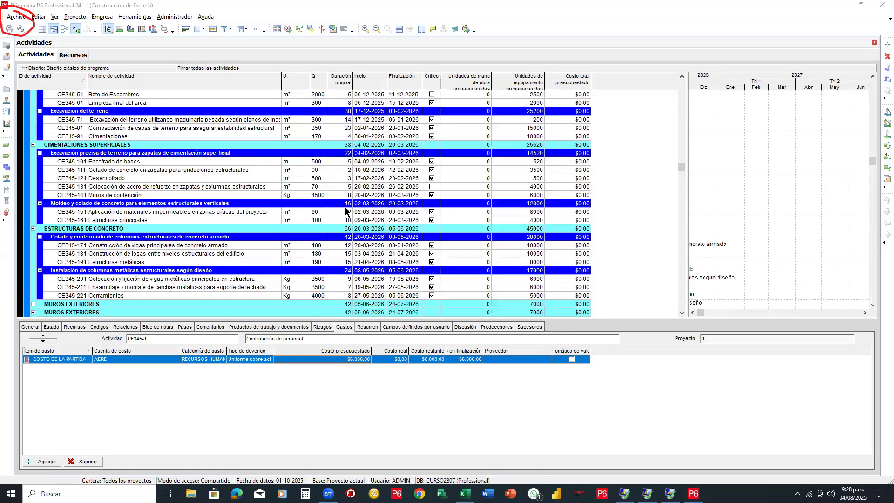
{"action": "scroll", "coordinate": [345, 211], "scroll_direction": "up", "scroll_amount": 3}
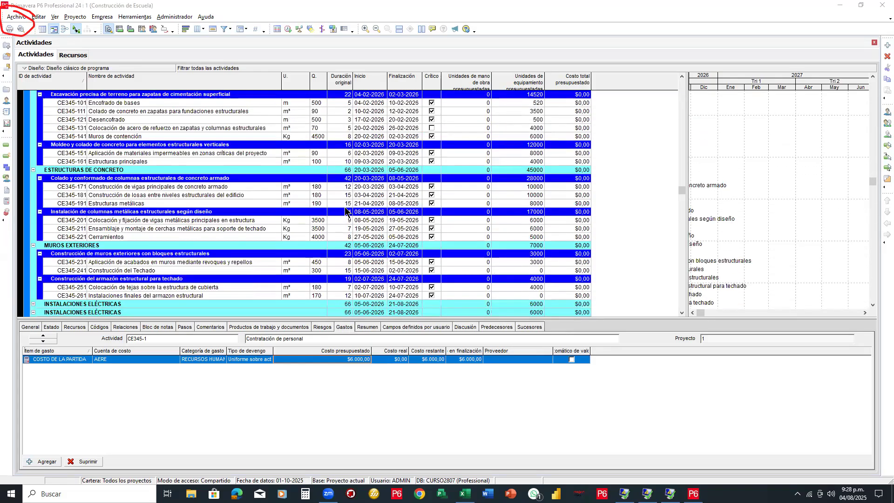
{"action": "scroll", "coordinate": [345, 211], "scroll_direction": "up", "scroll_amount": 3}
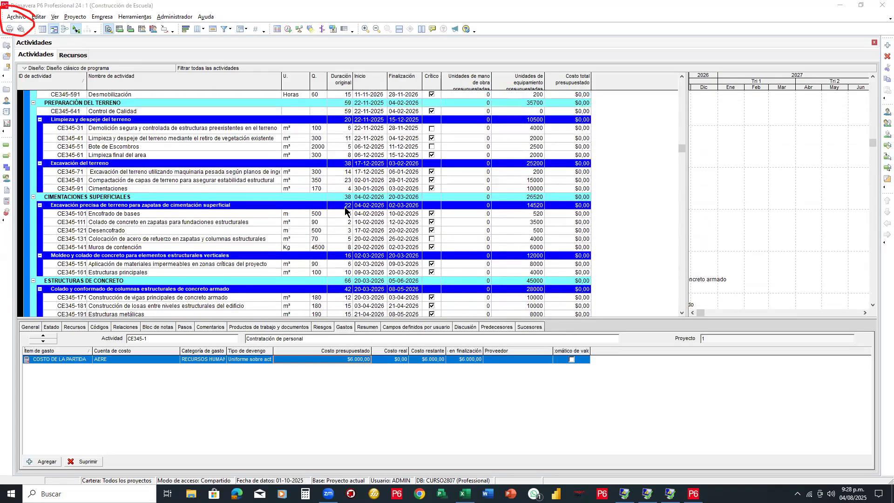
{"action": "scroll", "coordinate": [345, 211], "scroll_direction": "up", "scroll_amount": 5}
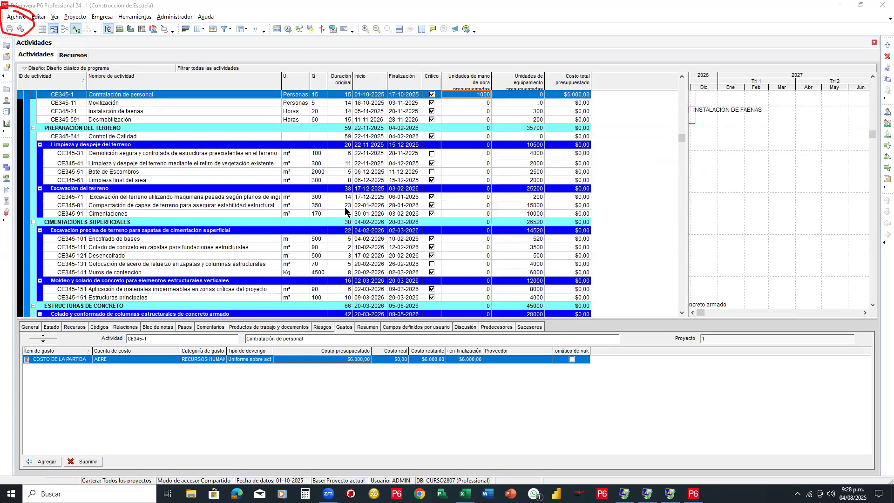
{"action": "scroll", "coordinate": [405, 214], "scroll_direction": "up", "scroll_amount": 3}
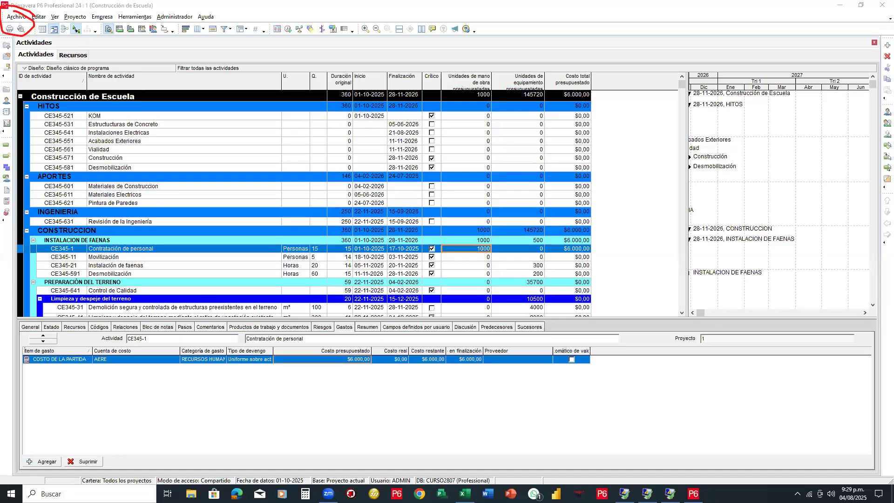
Step: Check the imported equipment units against the HM column of the Excel budget, down to the ACABADOS DE PAREDES activities
{"action": "key", "text": "alt+Tab"}
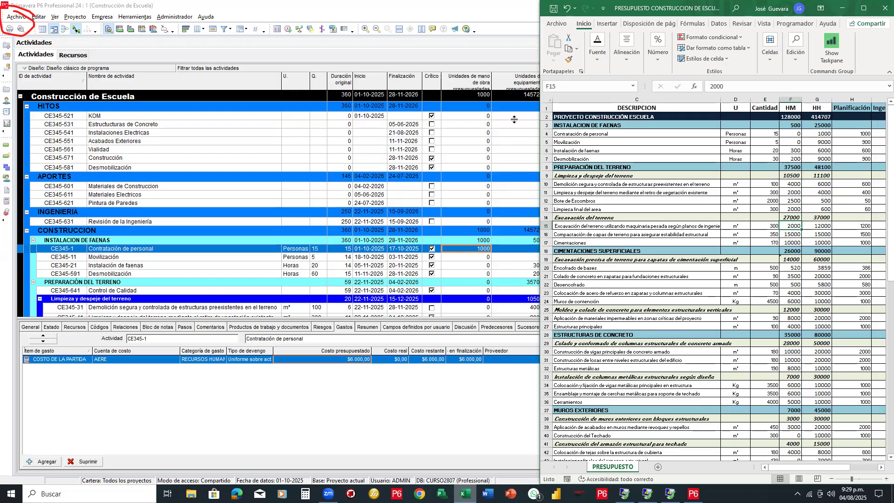
{"action": "key", "text": "alt+Tab"}
{"action": "scroll", "coordinate": [514, 120], "scroll_direction": "down", "scroll_amount": 3}
{"action": "scroll", "coordinate": [514, 120], "scroll_direction": "down", "scroll_amount": 2}
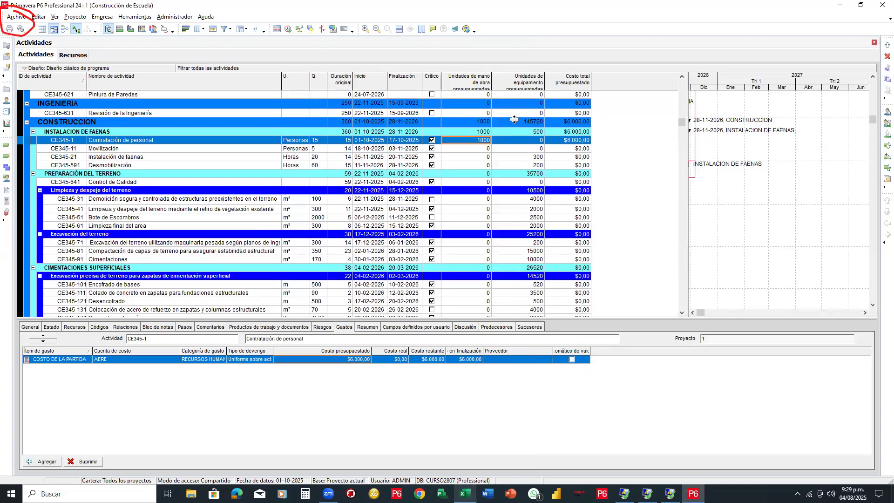
{"action": "scroll", "coordinate": [514, 119], "scroll_direction": "down", "scroll_amount": 1}
{"action": "scroll", "coordinate": [537, 201], "scroll_direction": "down", "scroll_amount": 5}
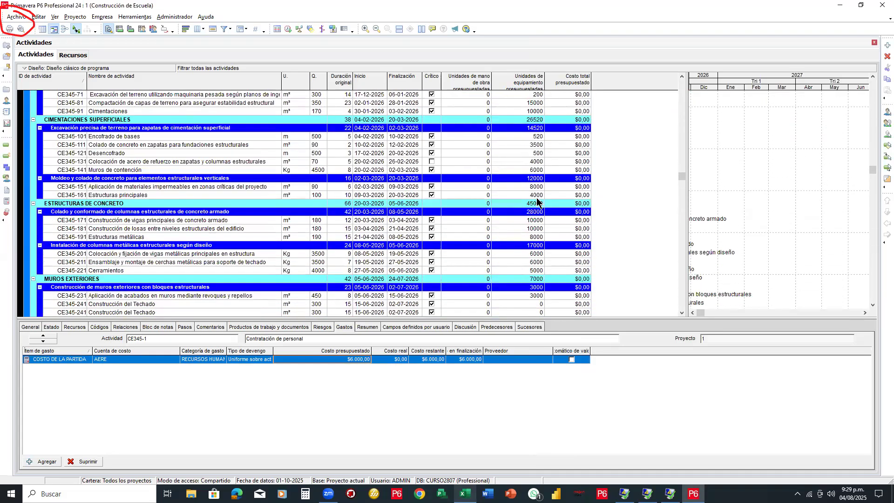
{"action": "scroll", "coordinate": [537, 201], "scroll_direction": "down", "scroll_amount": 4}
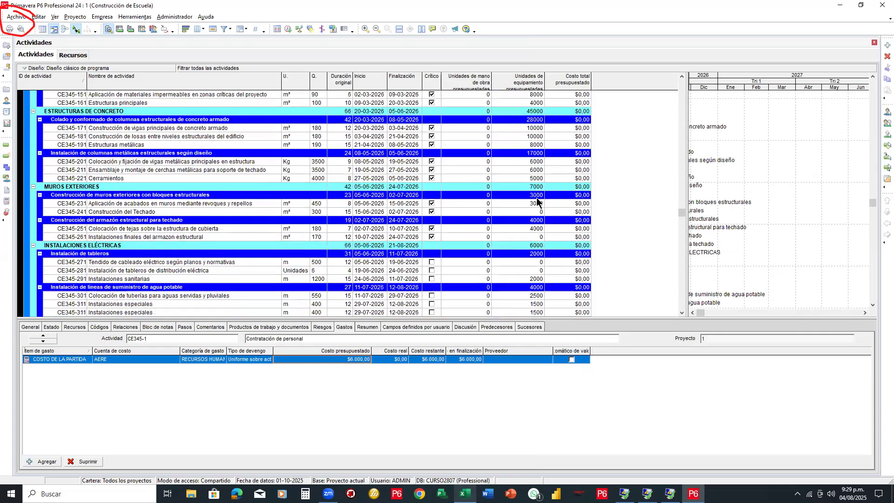
{"action": "scroll", "coordinate": [537, 201], "scroll_direction": "down", "scroll_amount": 5}
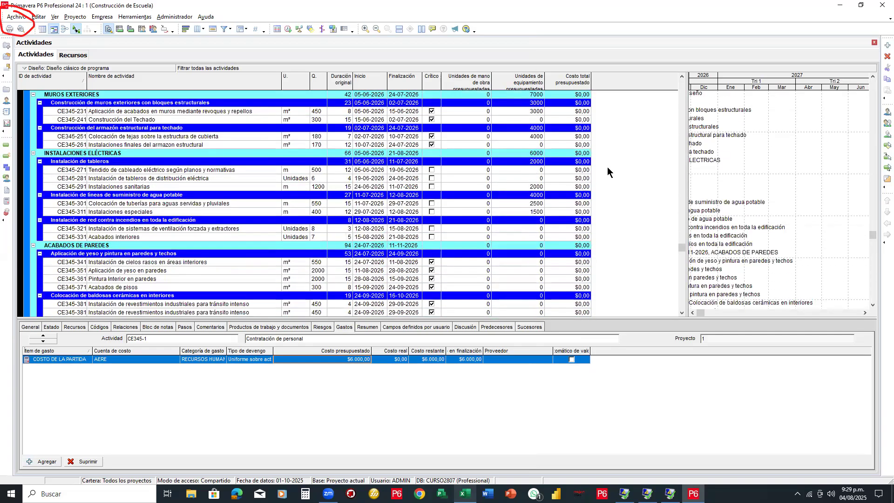
{"action": "left_click_drag", "start_coordinate": [685, 256], "coordinate": [682, 76]}
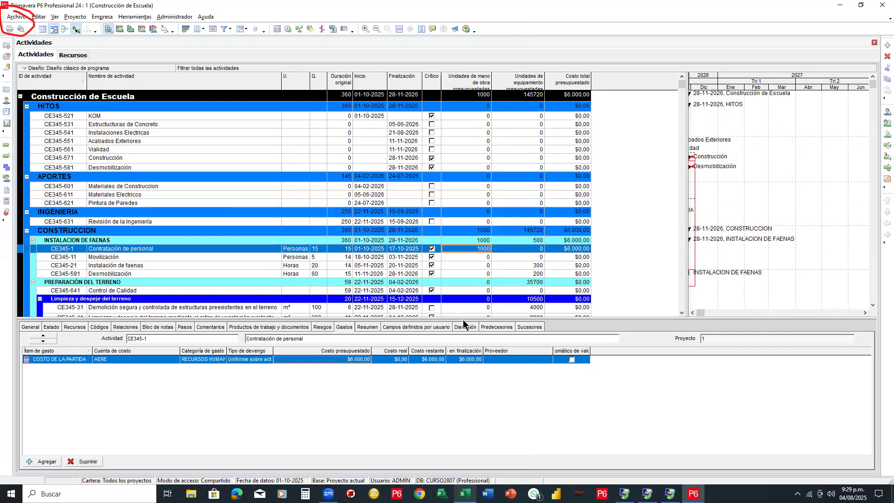
Step: Enlarge the activity details area and show the resource assignments of the Desmobilización activity under INSTALACION DE FAENAS
{"action": "left_click_drag", "start_coordinate": [461, 317], "coordinate": [462, 250]}
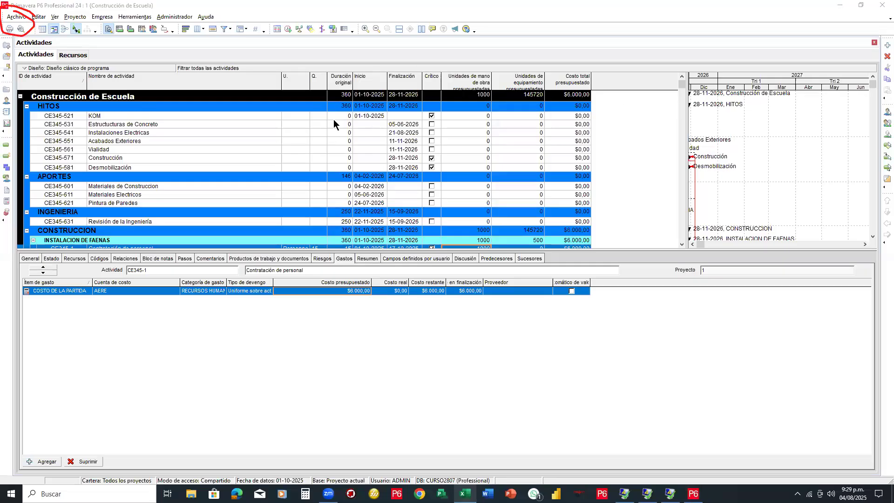
{"action": "scroll", "coordinate": [334, 119], "scroll_direction": "down", "scroll_amount": 3}
{"action": "scroll", "coordinate": [333, 120], "scroll_direction": "down", "scroll_amount": 2}
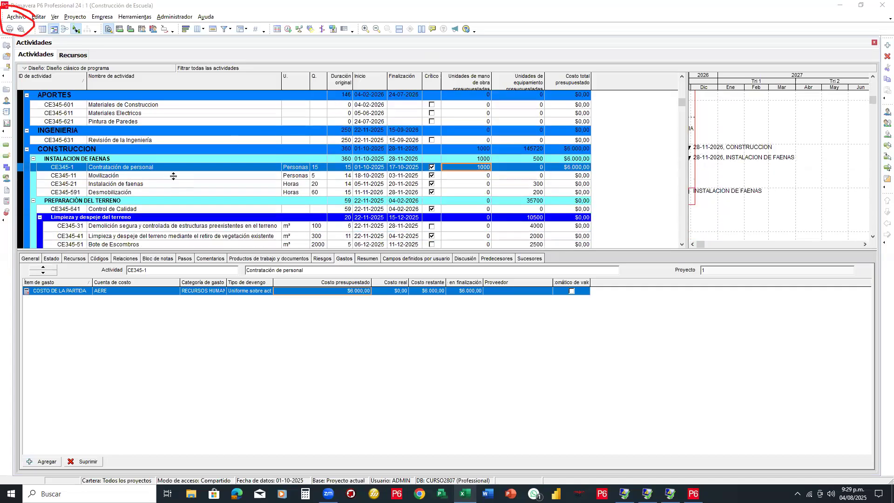
{"action": "left_click", "coordinate": [145, 193]}
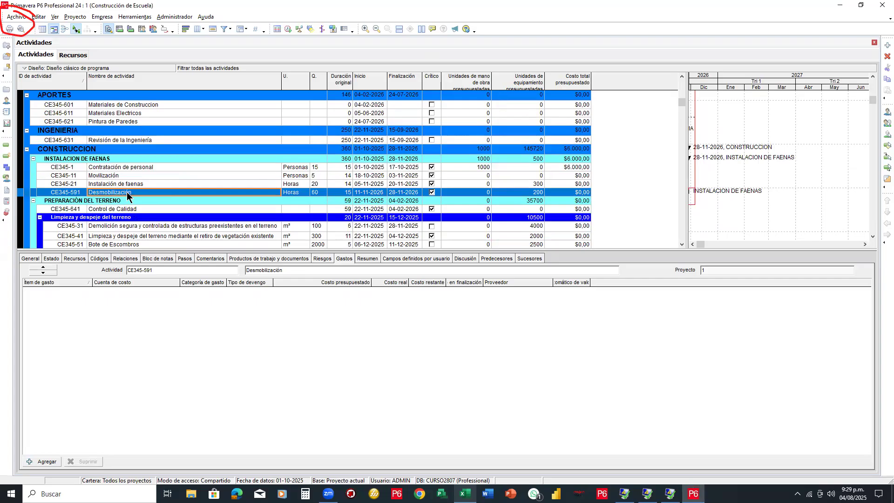
{"action": "left_click", "coordinate": [75, 259]}
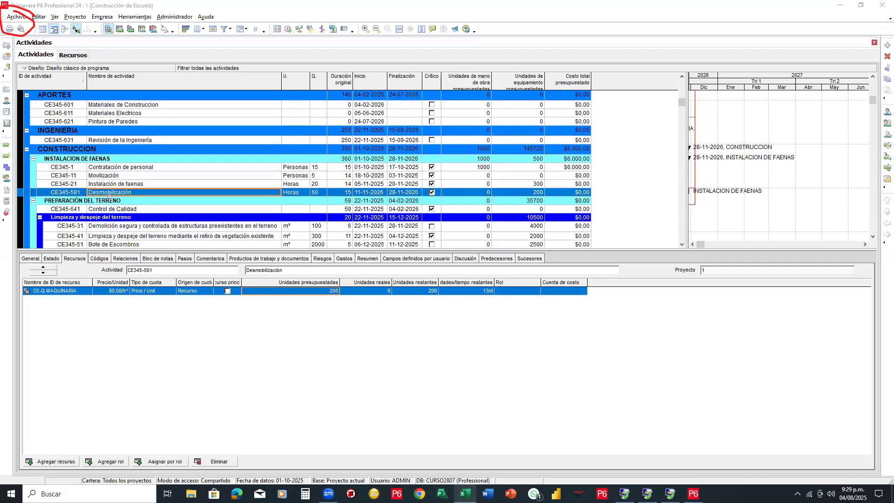
{"action": "mouse_move", "coordinate": [109, 192]}
{"action": "left_mouse_down"}
{"action": "mouse_move", "coordinate": [65, 305]}
{"action": "mouse_move", "coordinate": [61, 455]}
{"action": "left_mouse_up"}
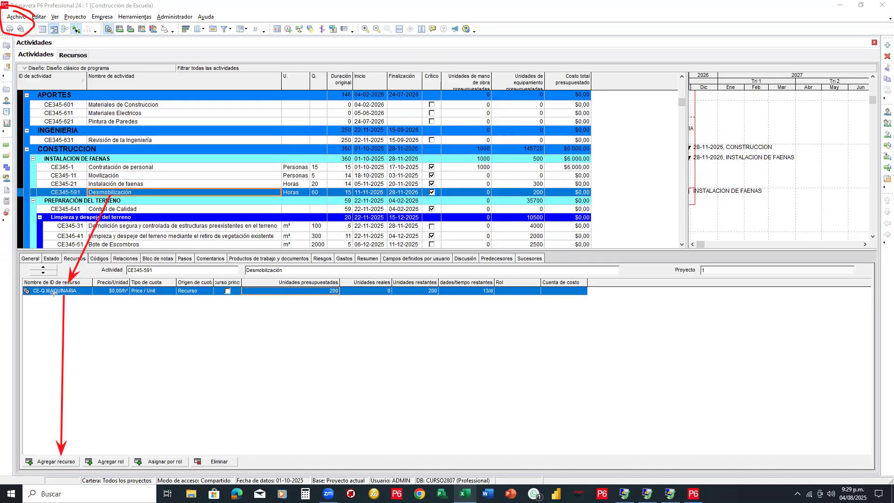
{"action": "left_click_drag", "start_coordinate": [85, 251], "coordinate": [326, 293]}
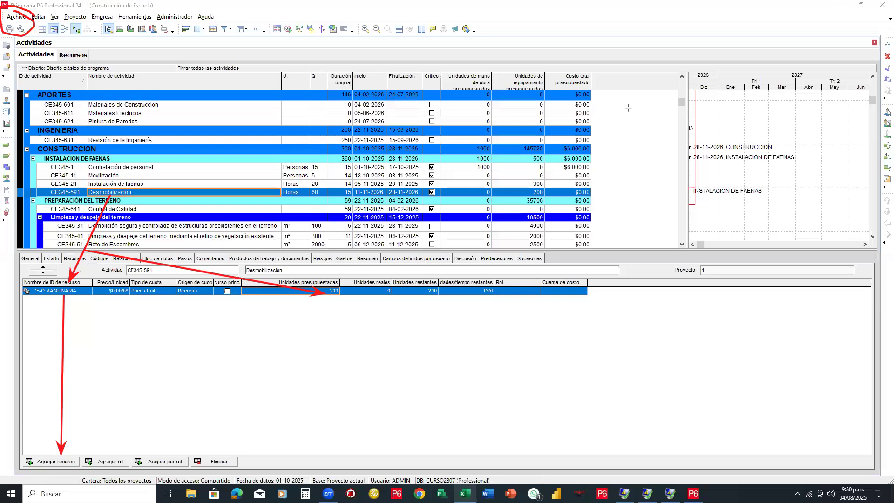
{"action": "mouse_move", "coordinate": [233, 279]}
{"action": "left_mouse_down"}
{"action": "mouse_move", "coordinate": [72, 288]}
{"action": "mouse_move", "coordinate": [81, 337]}
{"action": "left_mouse_up"}
{"action": "left_click_drag", "start_coordinate": [41, 7], "coordinate": [19, 24]}
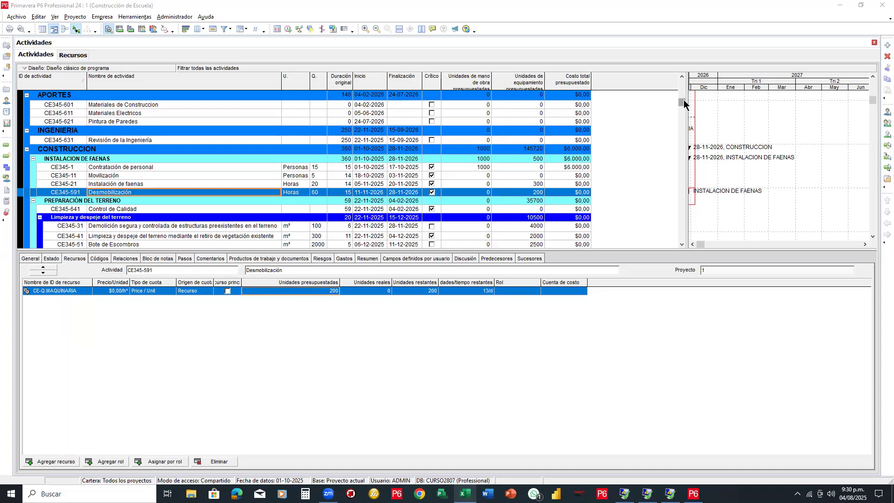
Step: Examine the resource assignments and the expenses of the Contratación de personal activity, and return to the start of the activity list
{"action": "left_click_drag", "start_coordinate": [684, 102], "coordinate": [683, 84]}
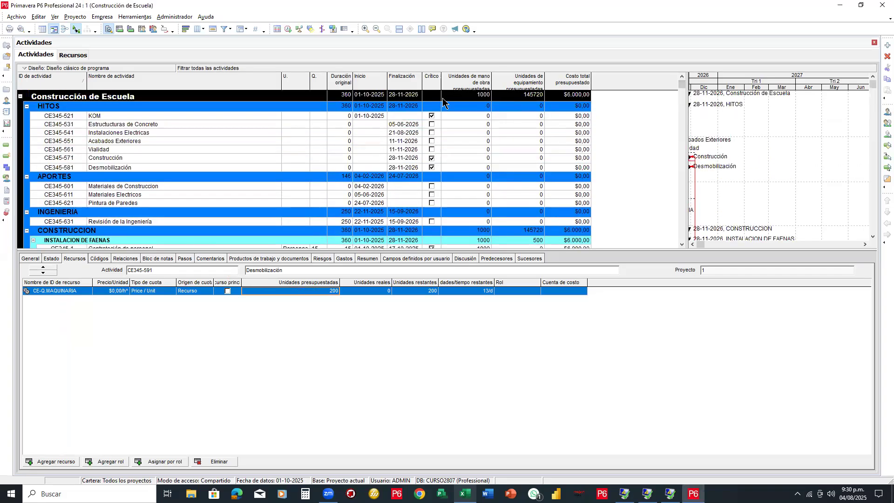
{"action": "scroll", "coordinate": [443, 98], "scroll_direction": "down", "scroll_amount": 1}
{"action": "scroll", "coordinate": [442, 98], "scroll_direction": "down", "scroll_amount": 1}
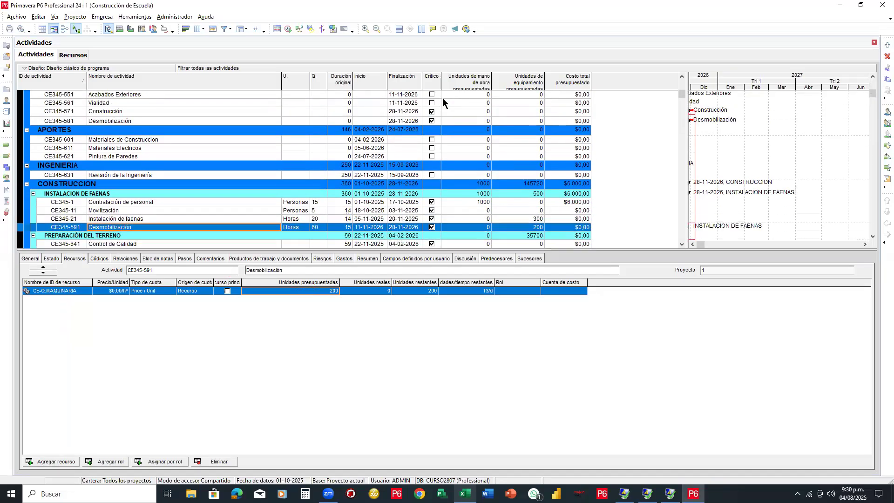
{"action": "scroll", "coordinate": [442, 100], "scroll_direction": "down", "scroll_amount": 1}
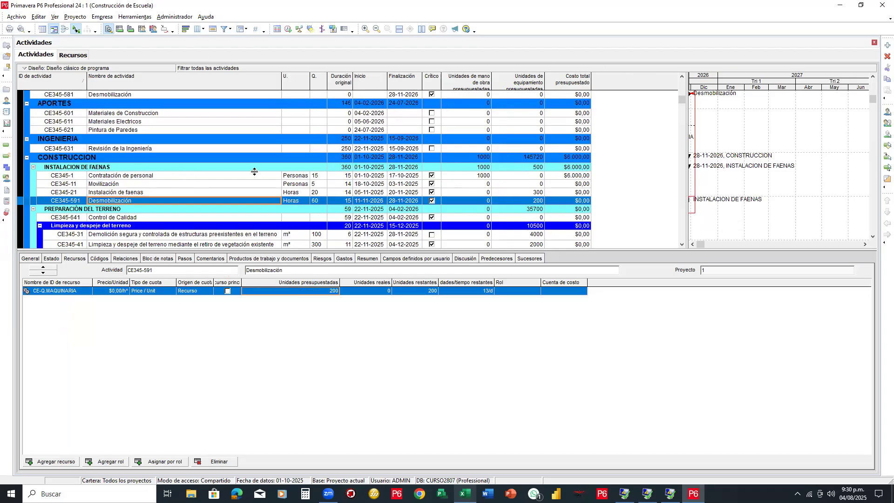
{"action": "left_click", "coordinate": [176, 176]}
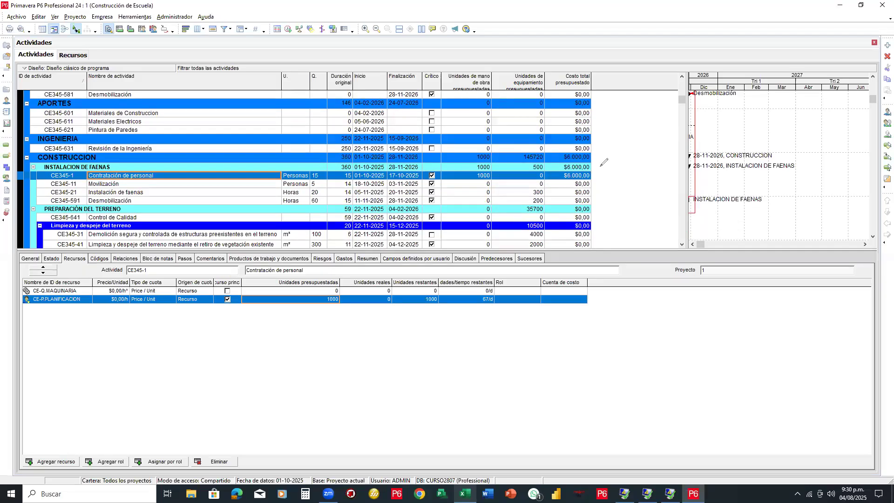
{"action": "mouse_move", "coordinate": [553, 161]}
{"action": "left_mouse_down"}
{"action": "mouse_move", "coordinate": [605, 181]}
{"action": "mouse_move", "coordinate": [595, 160]}
{"action": "mouse_move", "coordinate": [582, 159]}
{"action": "left_mouse_up"}
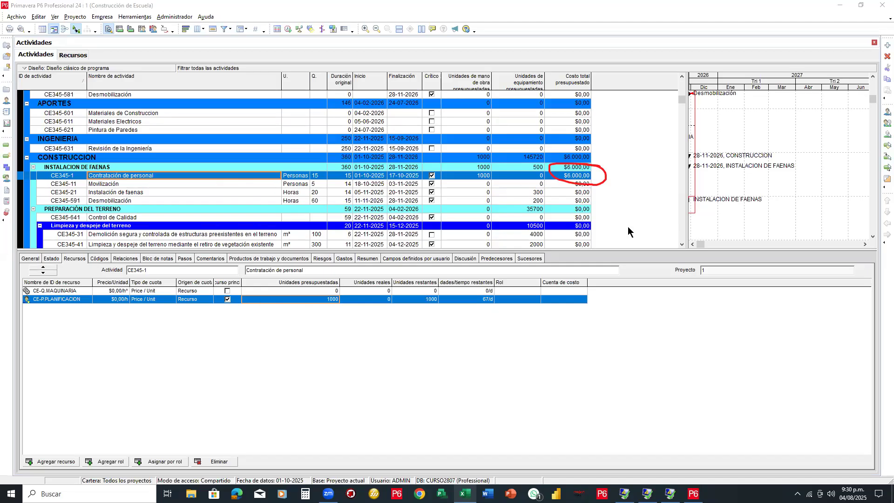
{"action": "mouse_move", "coordinate": [364, 248]}
{"action": "left_mouse_down"}
{"action": "mouse_move", "coordinate": [333, 253]}
{"action": "mouse_move", "coordinate": [363, 251]}
{"action": "left_mouse_up"}
{"action": "left_click", "coordinate": [345, 258]}
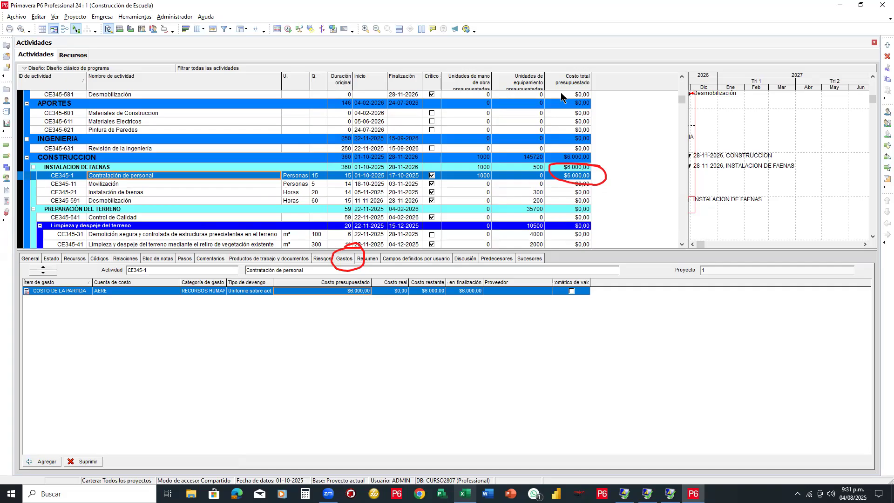
{"action": "left_click_drag", "start_coordinate": [681, 99], "coordinate": [681, 80]}
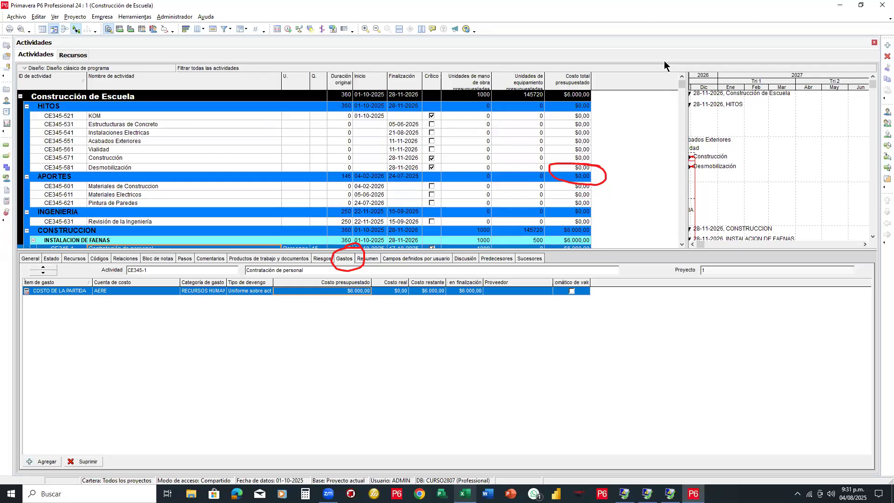
{"action": "left_click", "coordinate": [346, 244]}
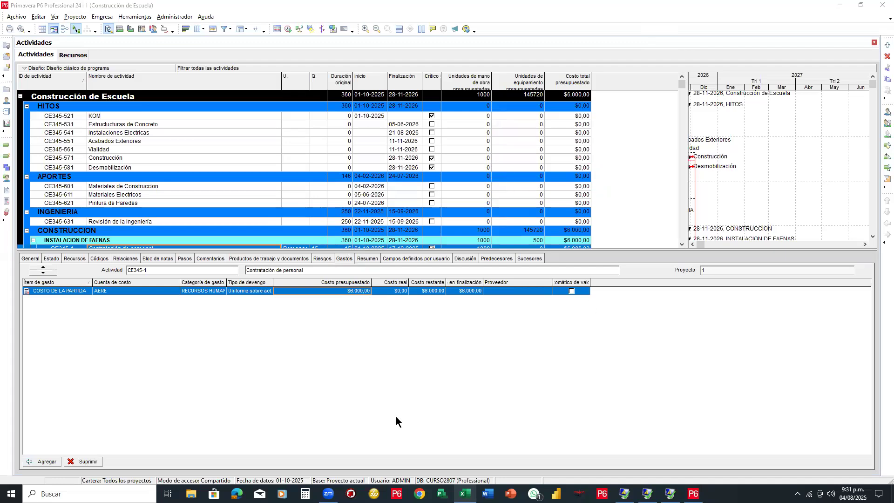
Step: Switch to Excel, open the recent workbook 1 from Documentos, and place it beside the budget workbook, widened to show Unidades presupuestadas
{"action": "left_click", "coordinate": [465, 494]}
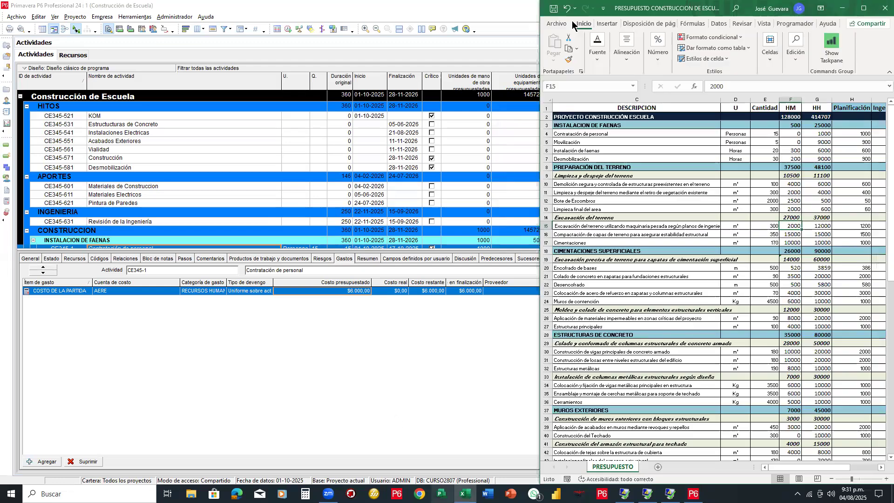
{"action": "left_click", "coordinate": [558, 24]}
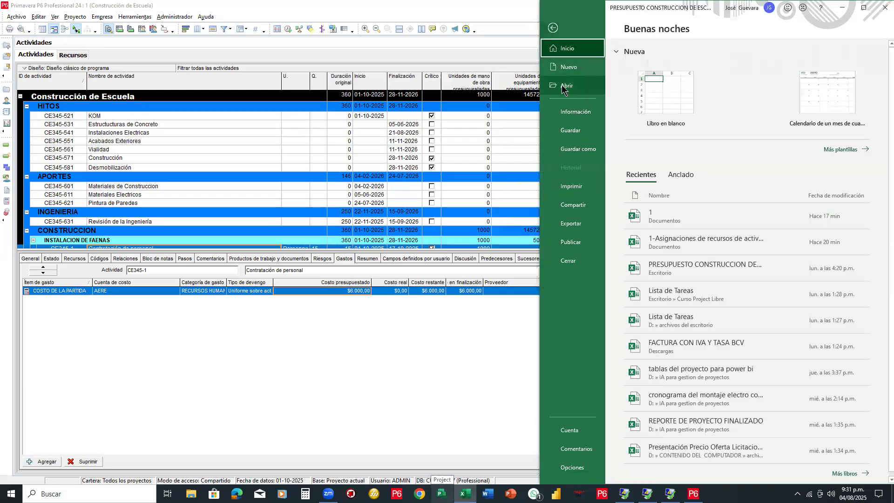
{"action": "left_click", "coordinate": [564, 87]}
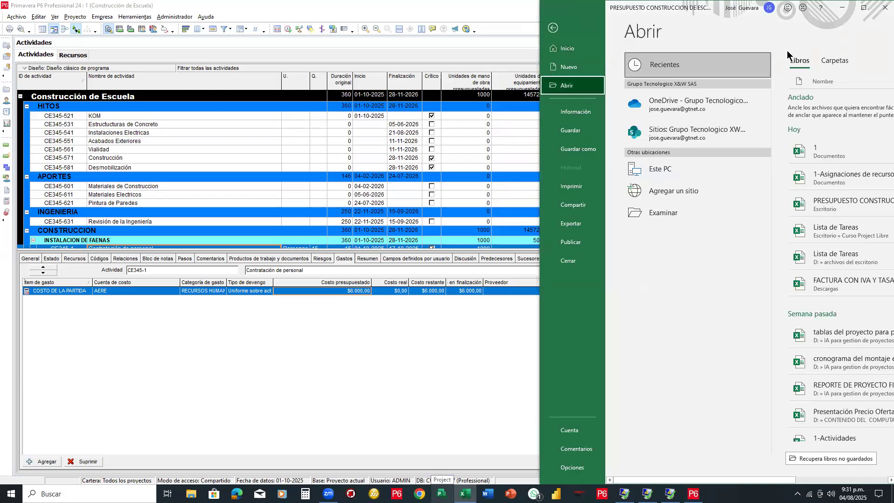
{"action": "left_click", "coordinate": [810, 151]}
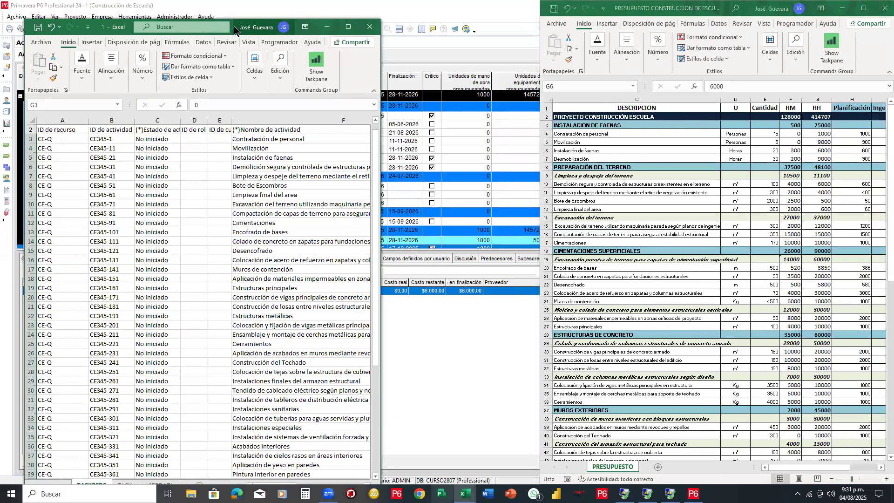
{"action": "left_click_drag", "start_coordinate": [238, 23], "coordinate": [218, 6]}
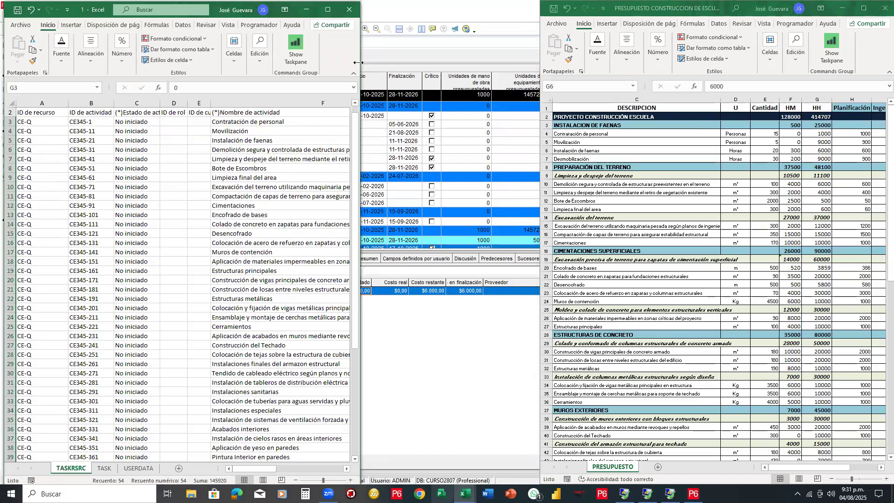
{"action": "left_click_drag", "start_coordinate": [358, 62], "coordinate": [536, 62]}
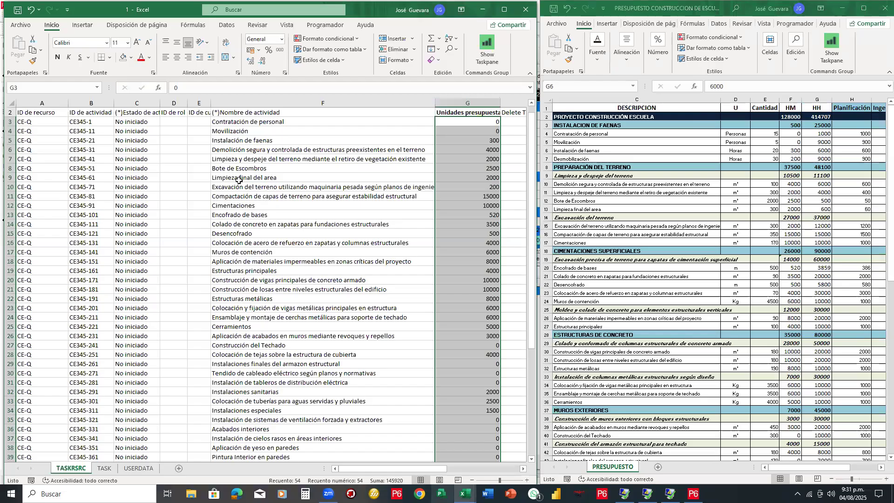
Step: Examine the CE-Q resource IDs of the activities in workbook 1 and close that workbook
{"action": "left_click", "coordinate": [237, 213]}
{"action": "left_click_drag", "start_coordinate": [45, 124], "coordinate": [42, 339]}
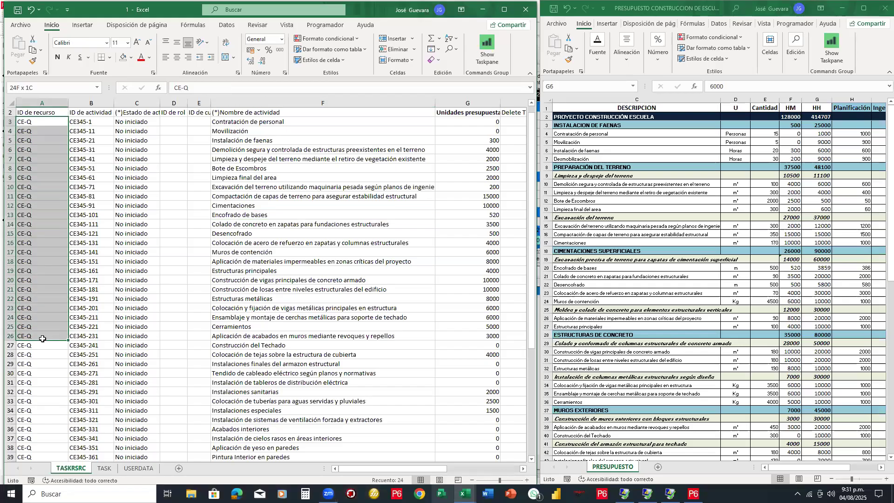
{"action": "left_click_drag", "start_coordinate": [48, 447], "coordinate": [48, 448]}
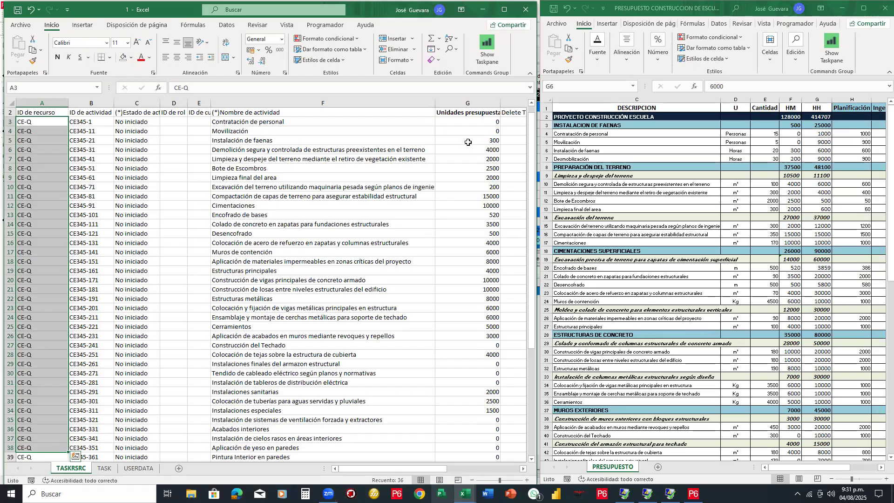
{"action": "left_click", "coordinate": [525, 9]}
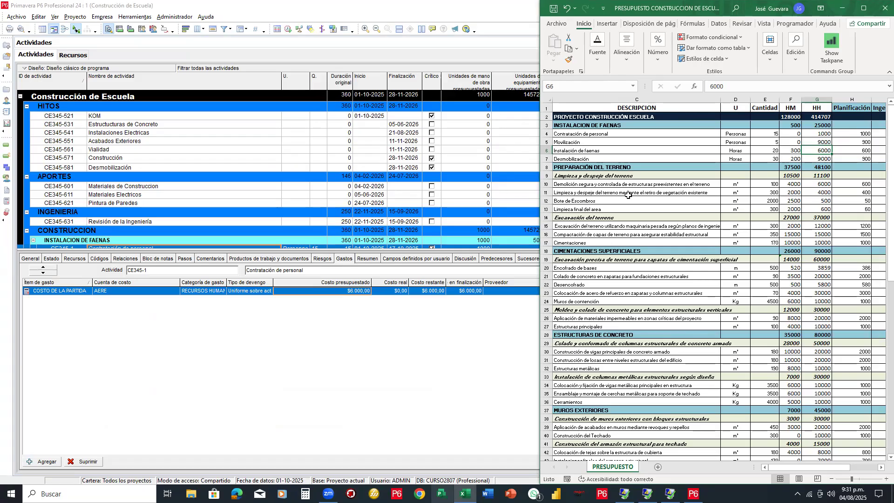
Step: Enlarge the budget workbook to the full screen and examine the Costo (USD) values of the INSTALACION DE FAENAS activities
{"action": "left_click", "coordinate": [864, 9]}
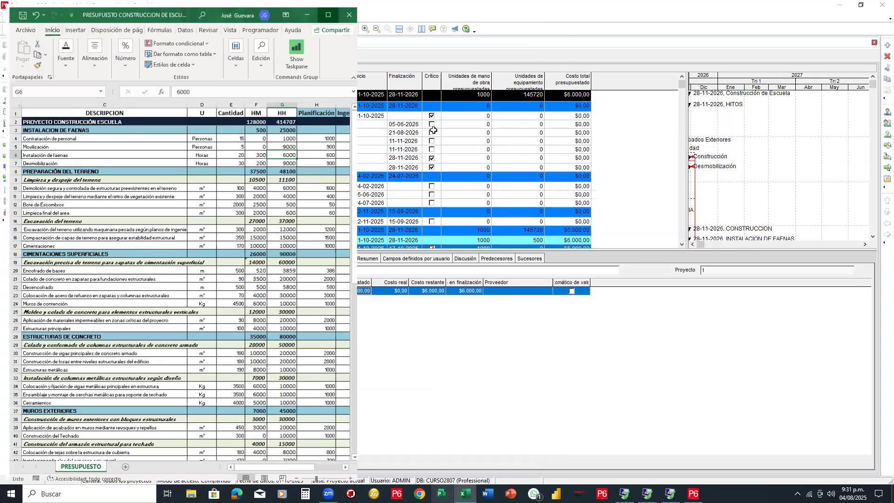
{"action": "key", "text": "super+Up"}
{"action": "left_click", "coordinate": [420, 134]}
{"action": "left_click", "coordinate": [421, 141]}
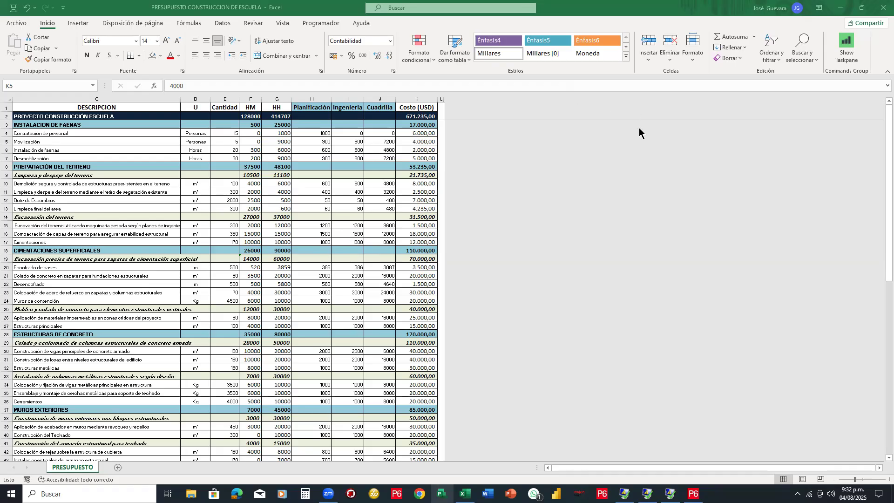
{"action": "mouse_move", "coordinate": [411, 60]}
{"action": "left_mouse_down"}
{"action": "mouse_move", "coordinate": [419, 104]}
{"action": "mouse_move", "coordinate": [424, 100]}
{"action": "left_mouse_up"}
{"action": "left_click", "coordinate": [421, 96]}
Step: Switch to Primavera P6, delete the COSTO DE LA PARTIDA expense from Contratación de personal, and enlarge the activity table area
{"action": "key", "text": "alt+Tab"}
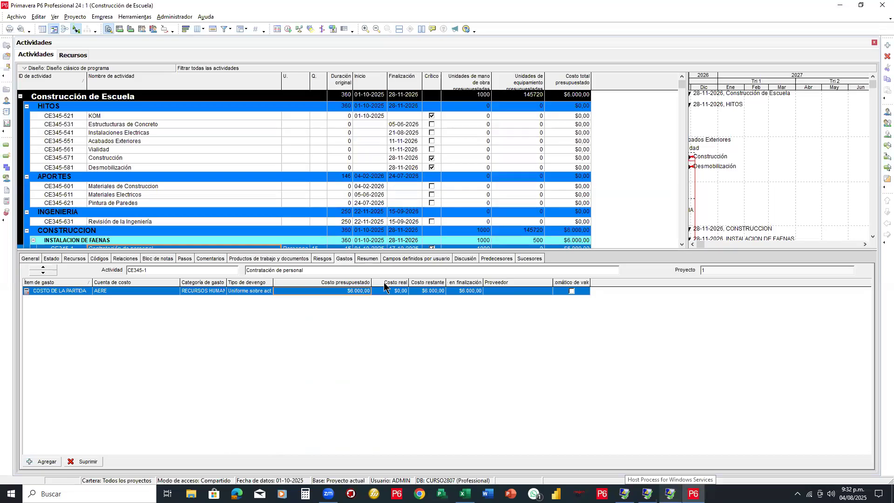
{"action": "left_click", "coordinate": [87, 462]}
{"action": "left_click", "coordinate": [426, 260]}
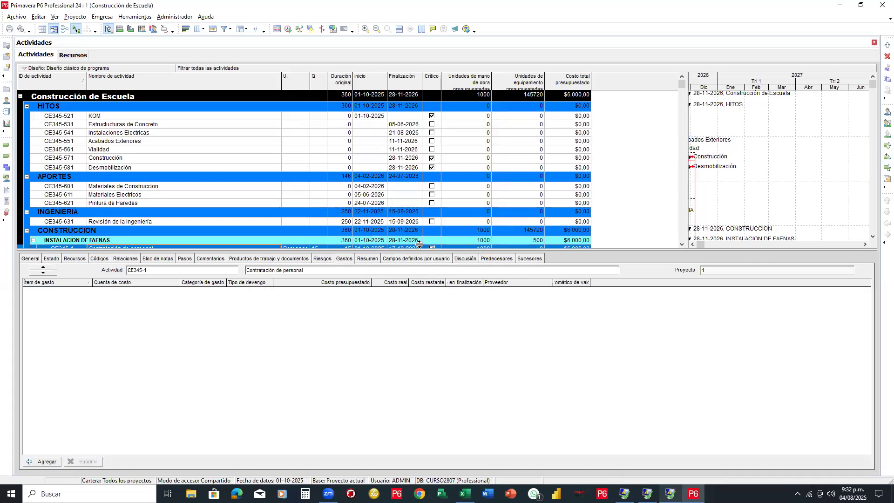
{"action": "left_click_drag", "start_coordinate": [418, 251], "coordinate": [417, 293]}
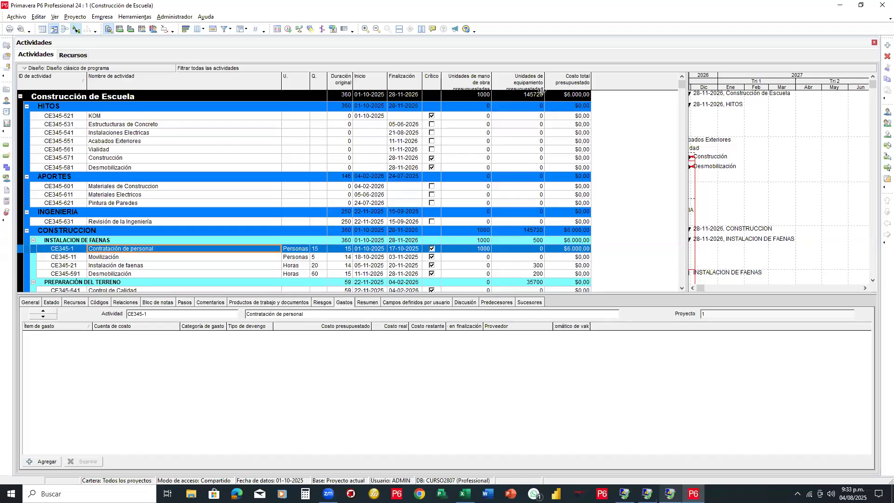
Step: Show the project resources and rename the CE-M resource MATERIALES as COSTO DE PARTIDA
{"action": "left_click", "coordinate": [7, 106]}
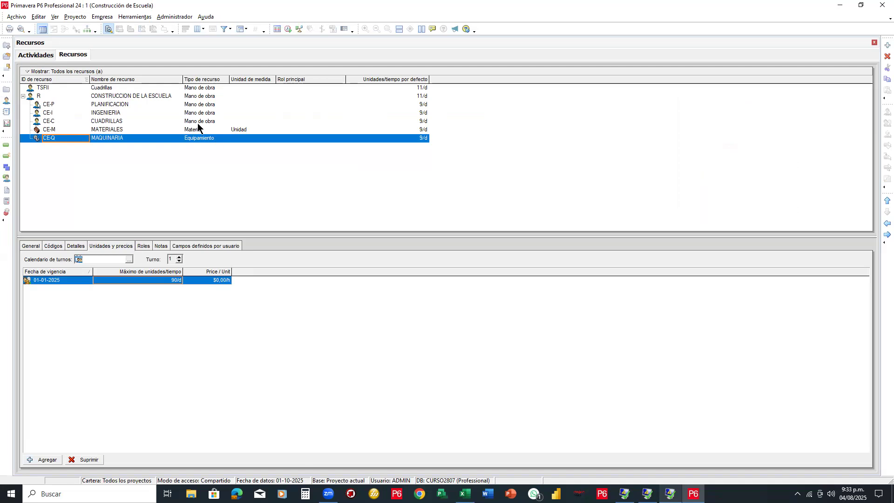
{"action": "left_click", "coordinate": [120, 130]}
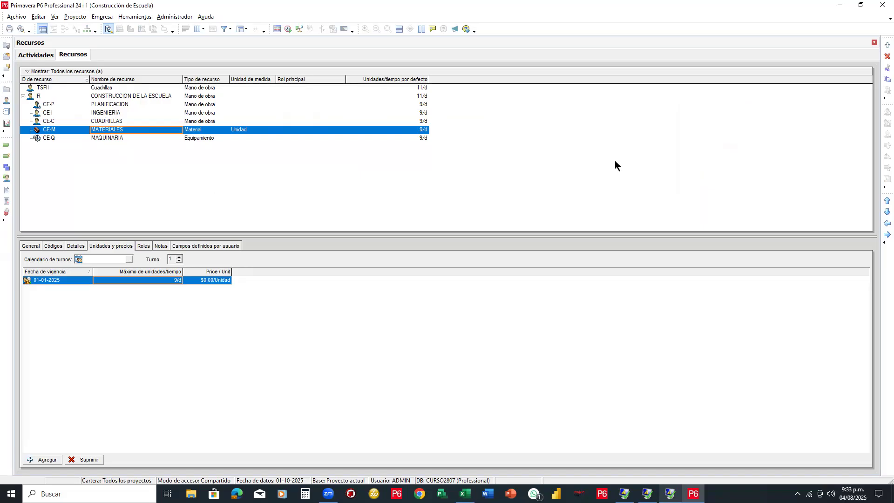
{"action": "key", "text": "ctrl+2"}
{"action": "mouse_move", "coordinate": [122, 134]}
{"action": "left_mouse_down"}
{"action": "mouse_move", "coordinate": [131, 162]}
{"action": "mouse_move", "coordinate": [117, 234]}
{"action": "left_mouse_up"}
{"action": "left_click", "coordinate": [105, 234]}
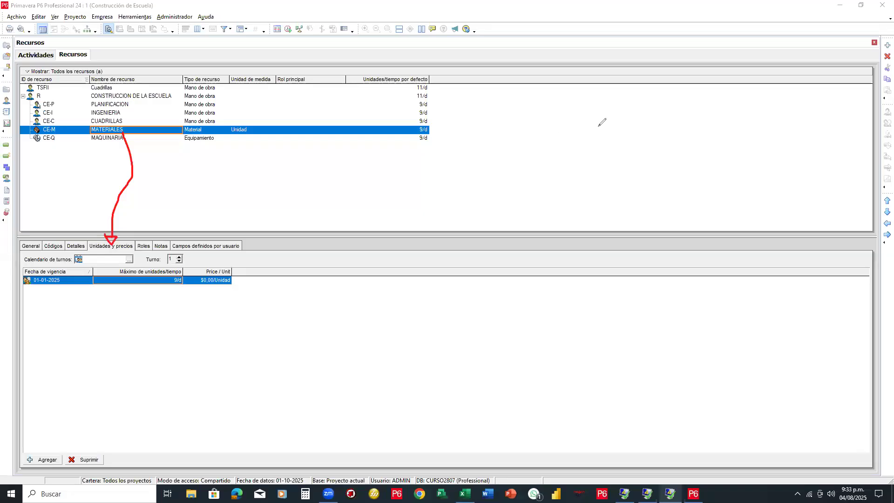
{"action": "left_click", "coordinate": [135, 129]}
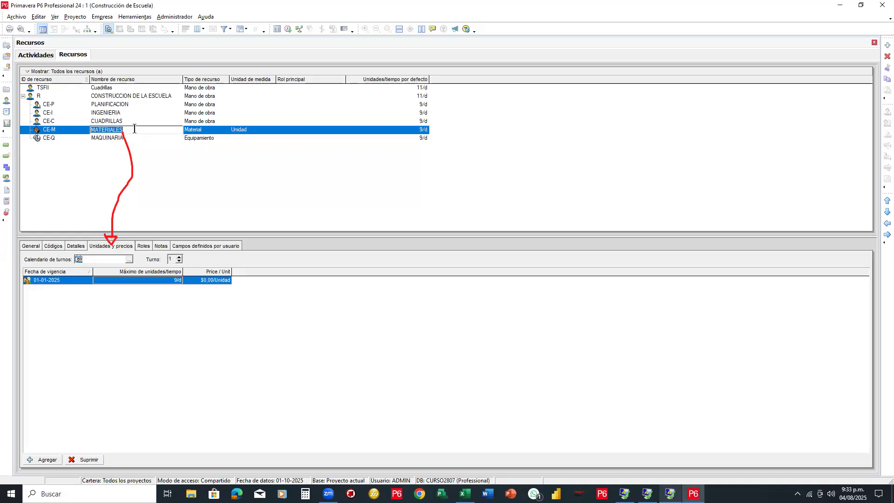
{"action": "type", "text": "COSTO DE PARTIDA"}
{"action": "key", "text": "Return"}
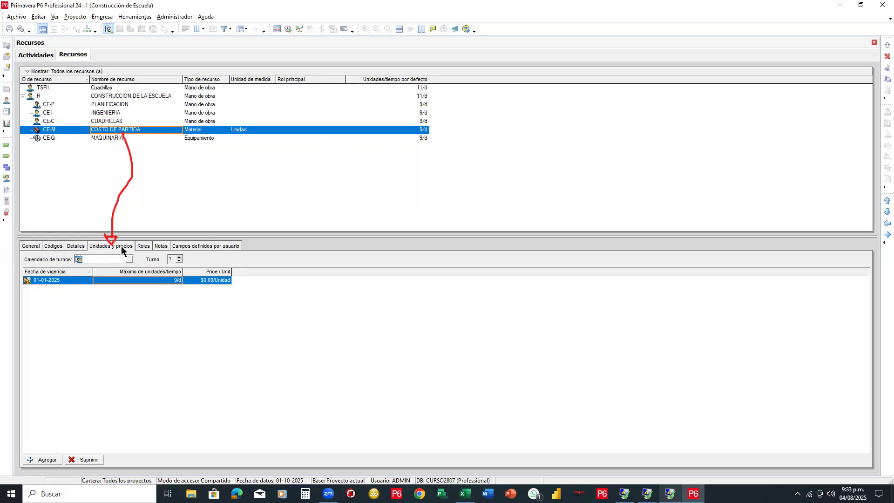
Step: Set the price per unit of the COSTO DE PARTIDA resource to 1 and copy its resource ID
{"action": "left_click_drag", "start_coordinate": [230, 272], "coordinate": [248, 272]}
{"action": "left_click", "coordinate": [227, 280]}
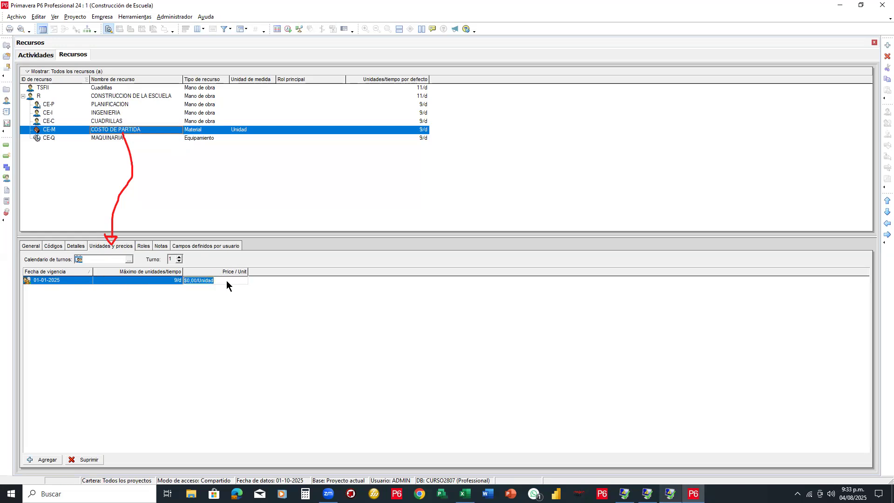
{"action": "type", "text": "1"}
{"action": "key", "text": "Return"}
{"action": "left_click", "coordinate": [55, 132]}
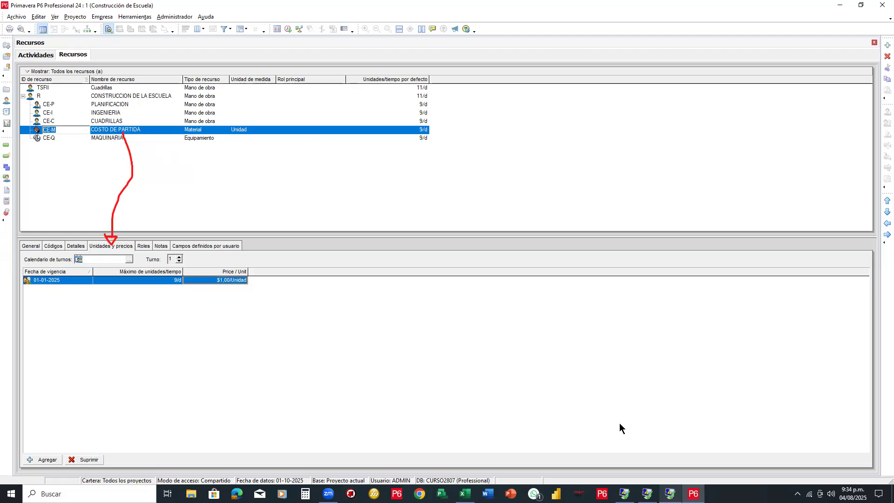
Step: Switch to Excel, reopen the recent workbook 1 from Documentos, and clear the Unidades presupuestadas values in G3:G56
{"action": "left_click", "coordinate": [465, 494]}
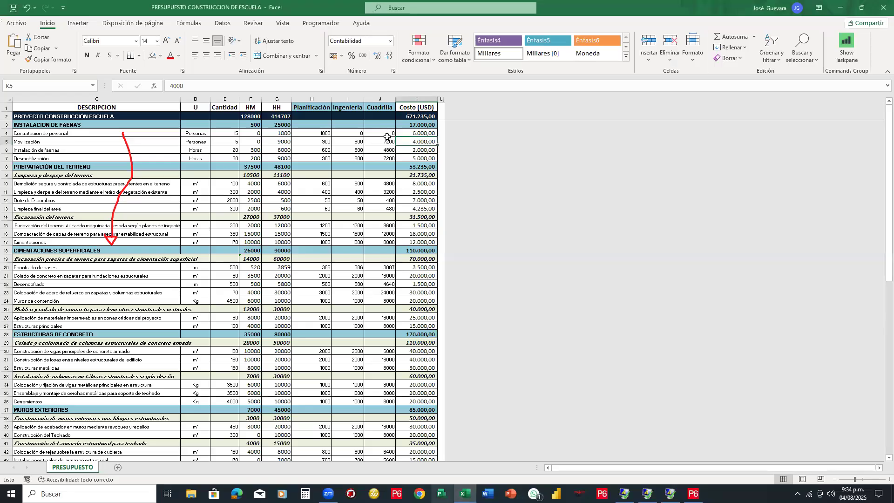
{"action": "left_click", "coordinate": [14, 24]}
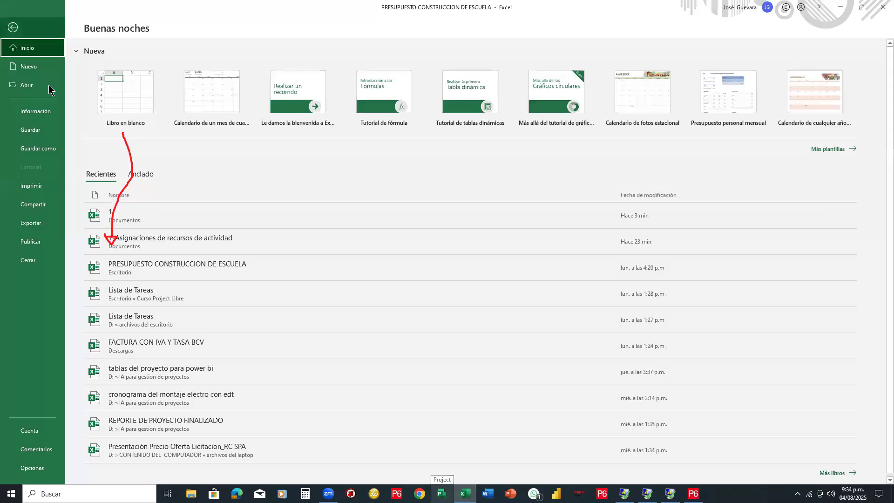
{"action": "left_click", "coordinate": [122, 218]}
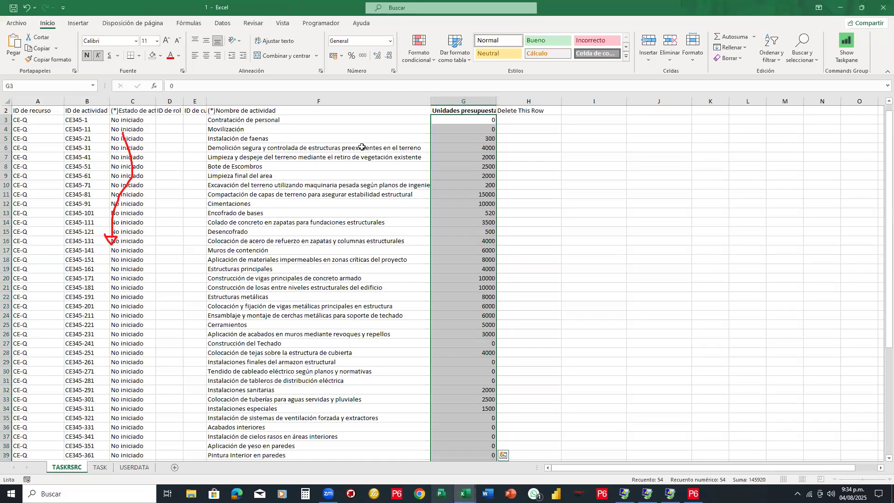
{"action": "left_click", "coordinate": [555, 164]}
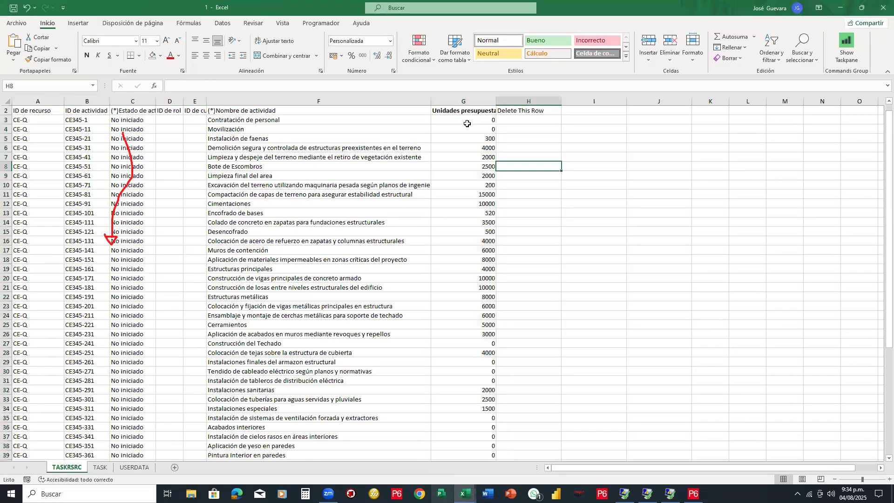
{"action": "left_click_drag", "start_coordinate": [468, 119], "coordinate": [469, 394]}
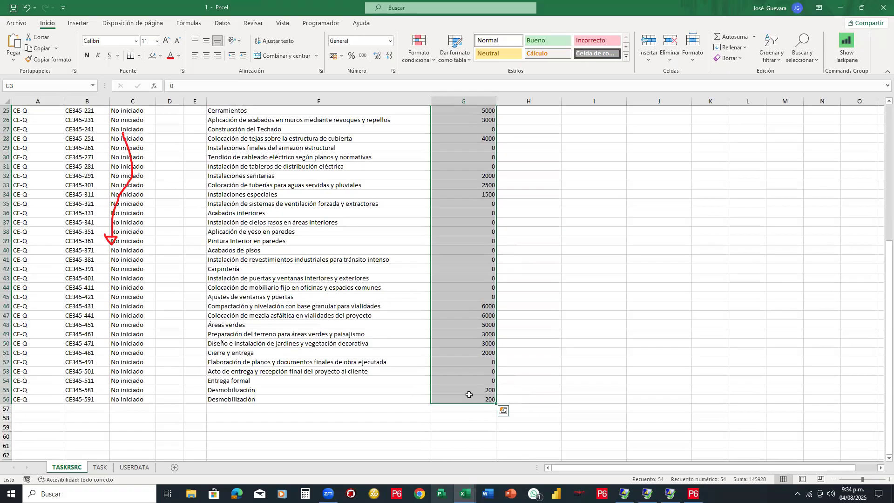
{"action": "key", "text": "Delete"}
Step: Replace the resource ID of every activity in A3:A56 of the TASKRSRC sheet with CE-M
{"action": "key", "text": "Left"}
{"action": "key", "text": "Left"}
{"action": "key", "text": "Left"}
{"action": "key", "text": "Left"}
{"action": "key", "text": "Left"}
{"action": "key", "text": "Left"}
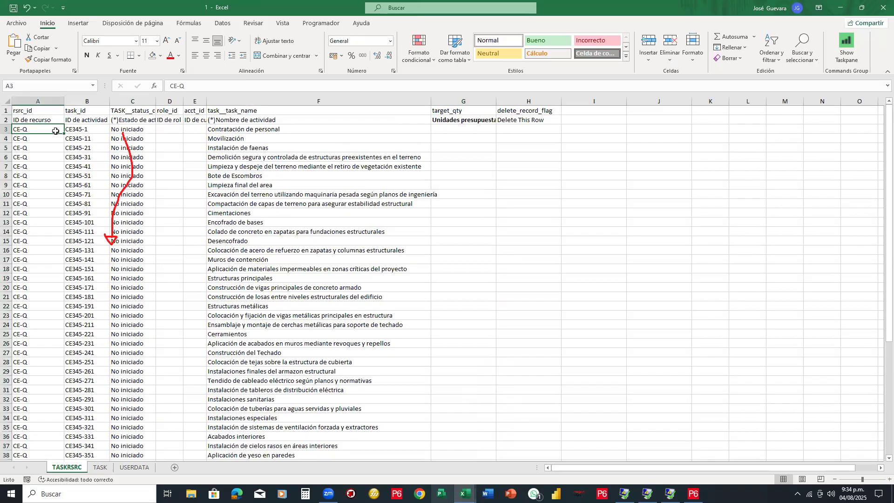
{"action": "left_click_drag", "start_coordinate": [56, 130], "coordinate": [56, 316]}
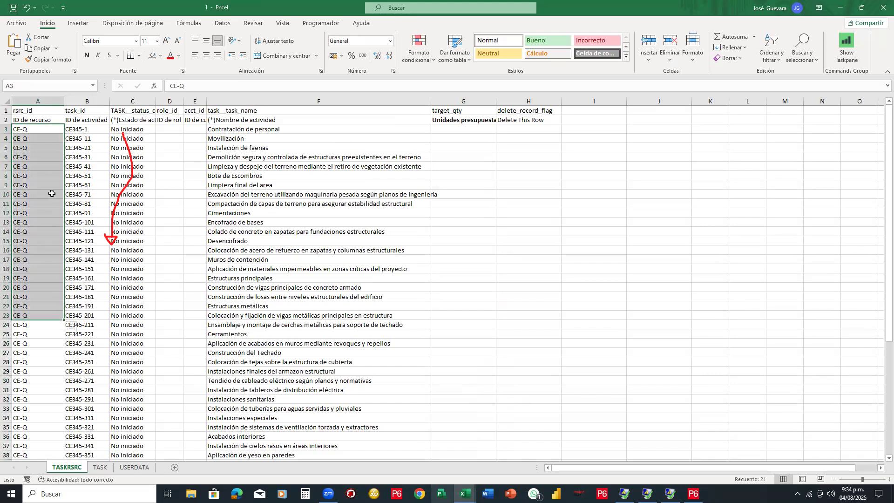
{"action": "left_click", "coordinate": [51, 193]}
{"action": "left_click", "coordinate": [50, 129]}
{"action": "type", "text": "CE-M"}
{"action": "key", "text": "Down"}
{"action": "left_click", "coordinate": [57, 130]}
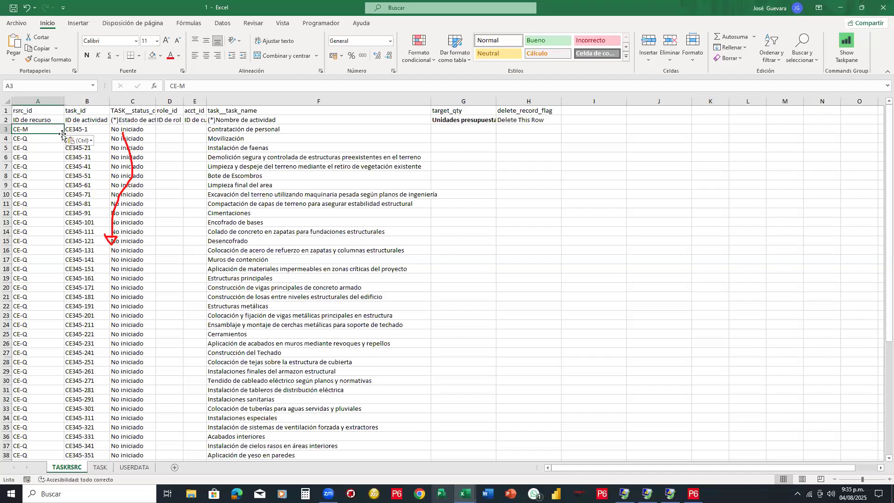
{"action": "left_click_drag", "start_coordinate": [52, 239], "coordinate": [44, 363]}
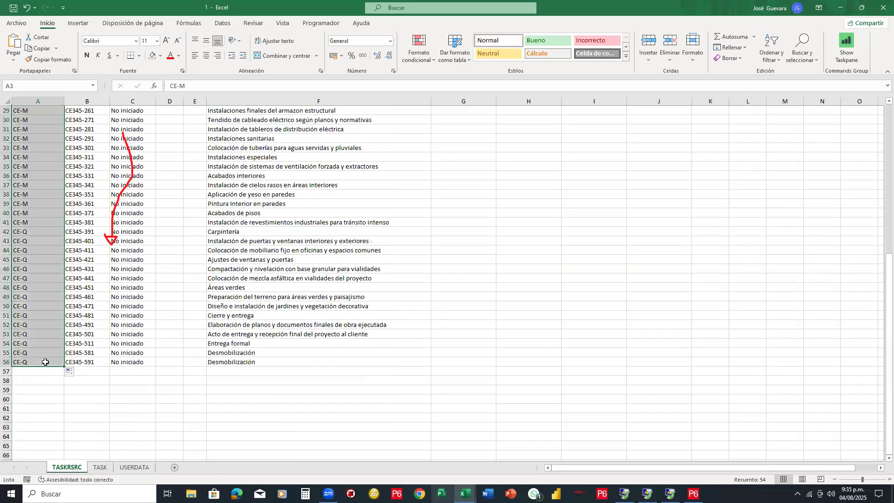
{"action": "scroll", "coordinate": [80, 324], "scroll_direction": "up", "scroll_amount": 9}
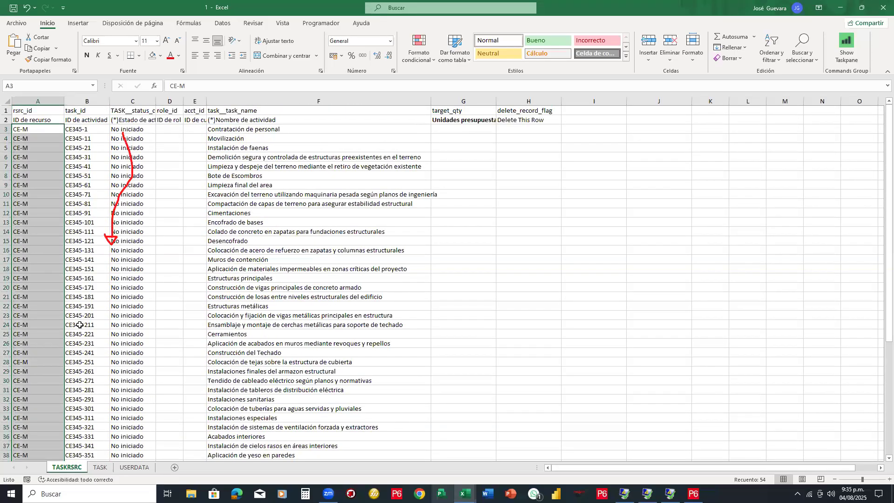
{"action": "left_click", "coordinate": [117, 200]}
{"action": "left_click", "coordinate": [115, 236]}
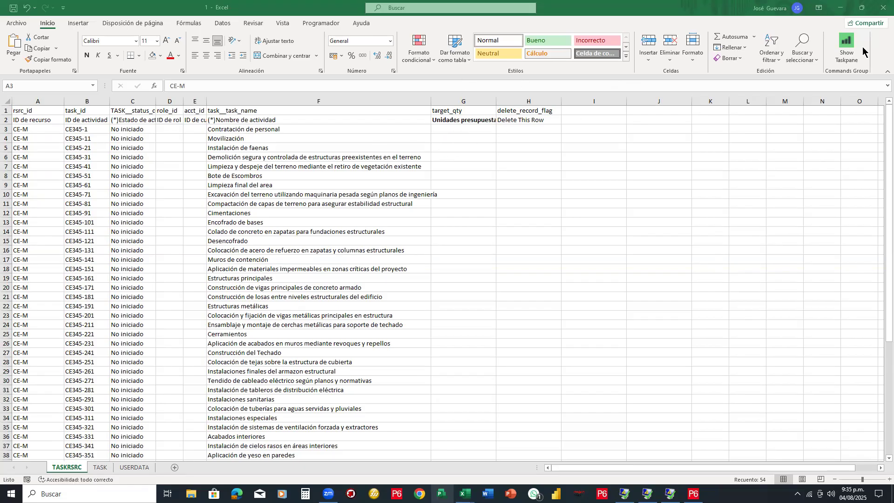
Step: Place workbook 1 and the budget workbook side by side over the desktop, with workbook 1 widened to show Unidades presupuestadas
{"action": "left_click", "coordinate": [862, 12]}
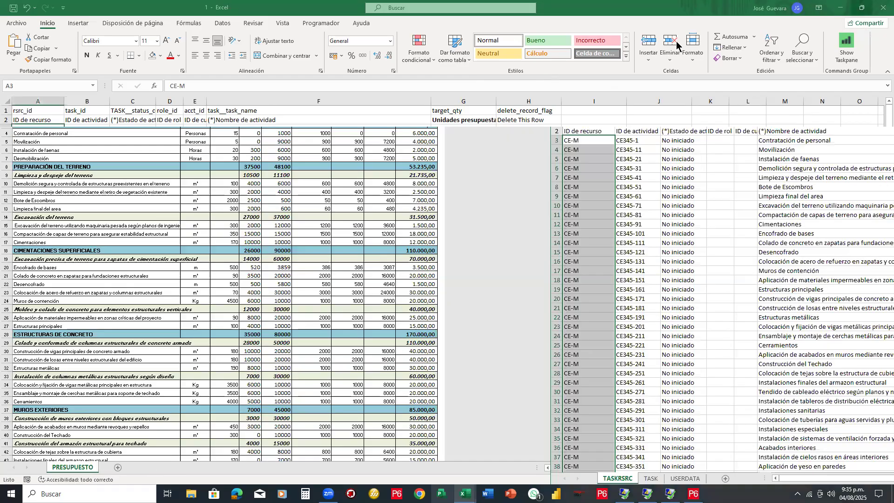
{"action": "left_click", "coordinate": [301, 6]}
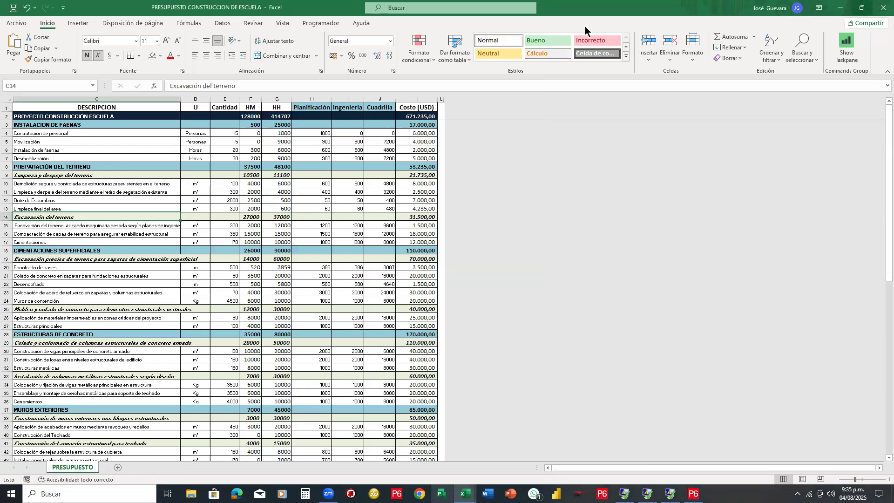
{"action": "left_click", "coordinate": [862, 7]}
{"action": "left_click", "coordinate": [503, 8]}
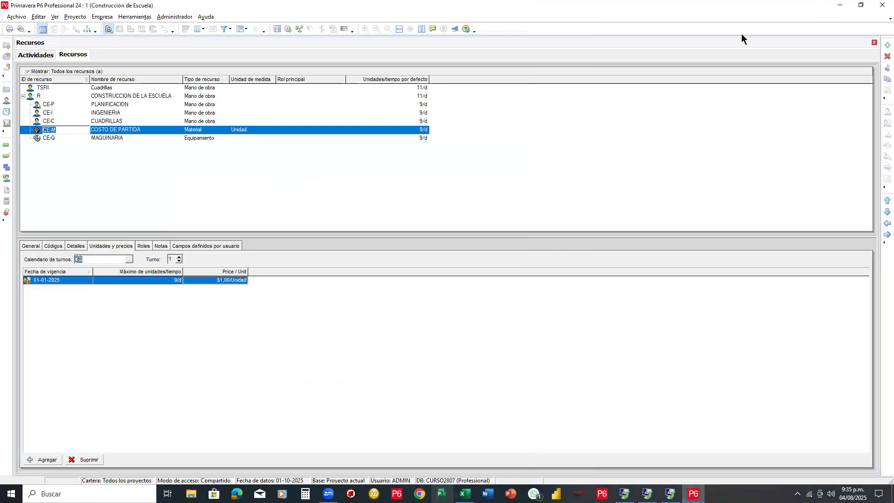
{"action": "left_click", "coordinate": [840, 5]}
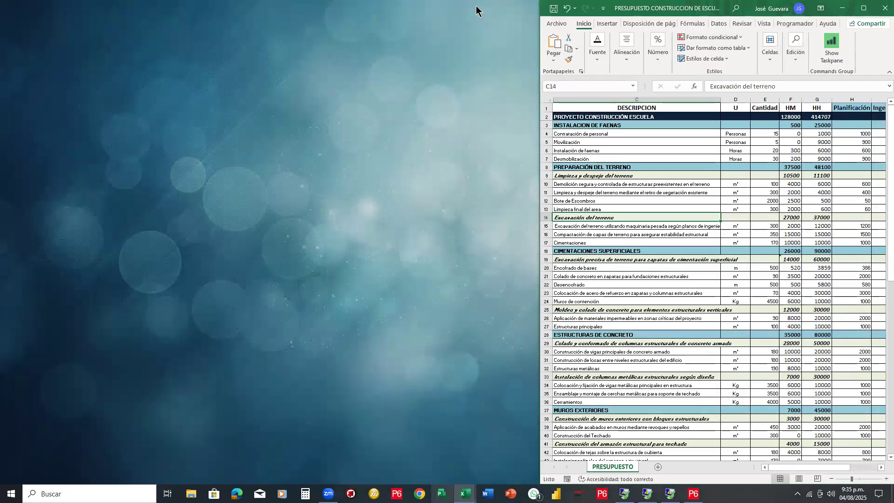
{"action": "left_click_drag", "start_coordinate": [720, 11], "coordinate": [523, 125]}
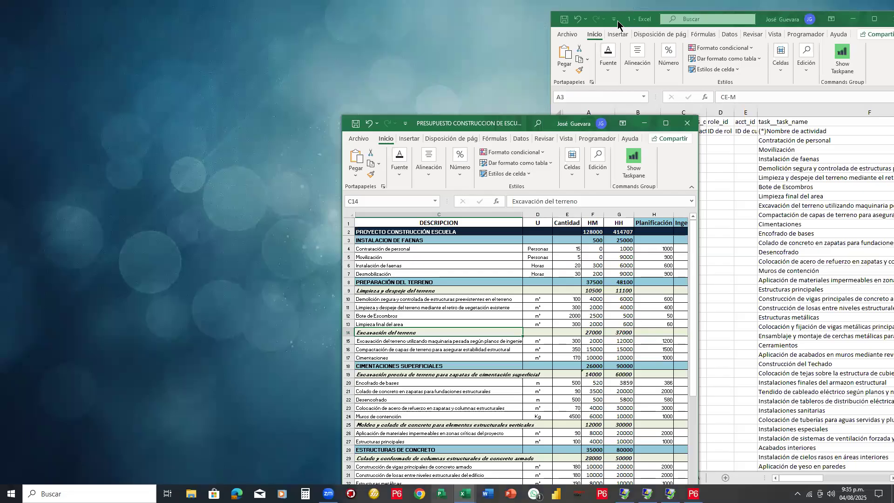
{"action": "left_click", "coordinate": [618, 22]}
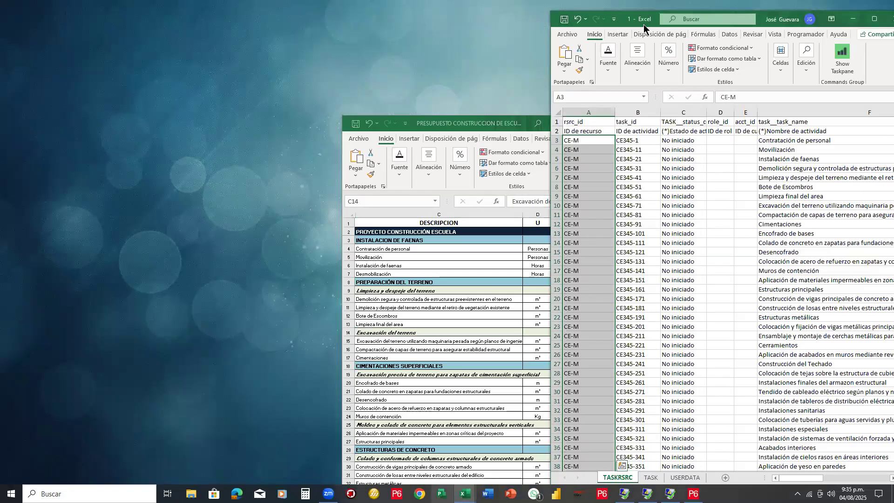
{"action": "left_click_drag", "start_coordinate": [644, 24], "coordinate": [102, 13]}
{"action": "left_click", "coordinate": [46, 132]}
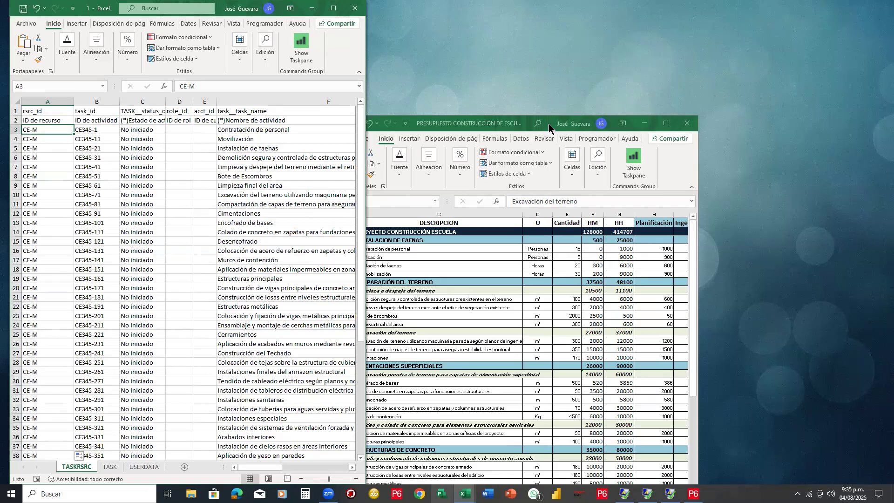
{"action": "left_click_drag", "start_coordinate": [366, 152], "coordinate": [522, 151]}
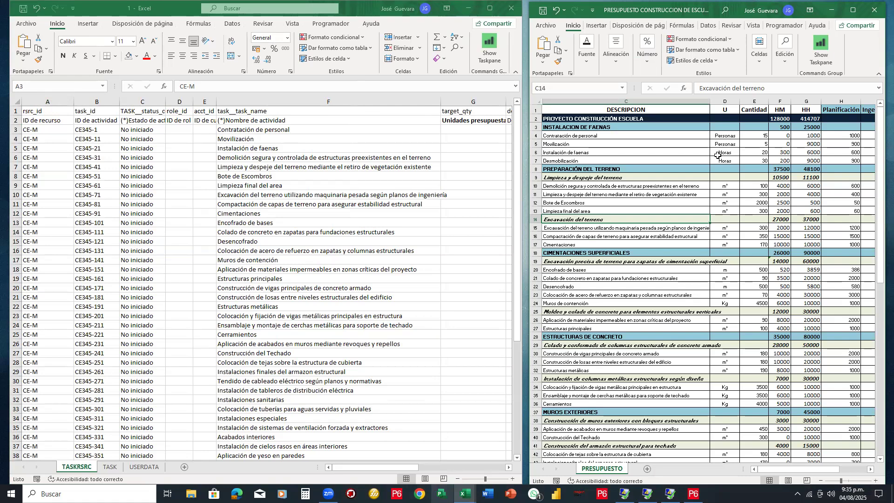
Step: Narrow the DESCRIPCION, Planificación, Ingenieria and Cuadrilla columns of the PRESUPUESTO sheet to bring Costo (USD) into the same view
{"action": "left_click", "coordinate": [844, 137]}
{"action": "key", "text": "Right"}
{"action": "key", "text": "Right"}
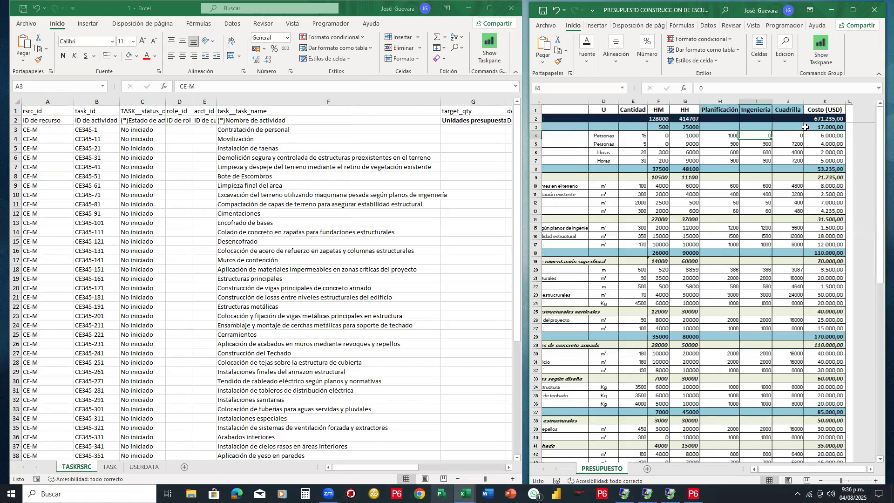
{"action": "key", "text": "Down"}
{"action": "key", "text": "Up"}
{"action": "key", "text": "Right"}
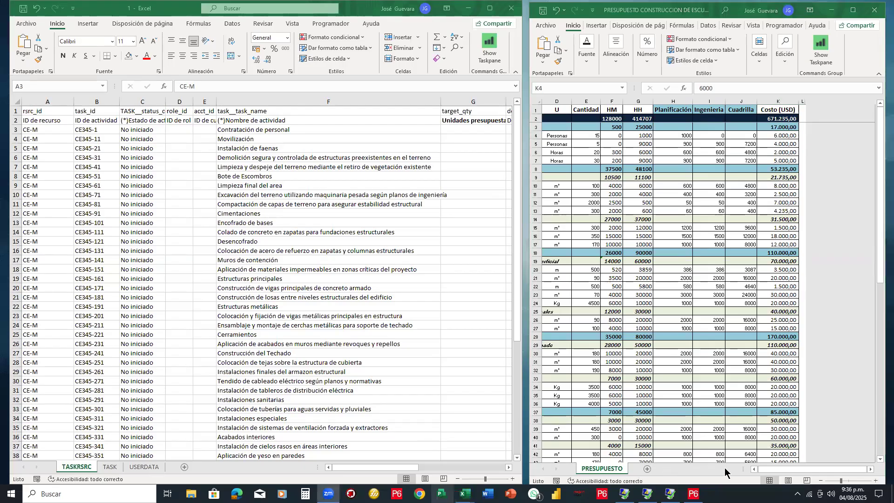
{"action": "left_click", "coordinate": [754, 470]}
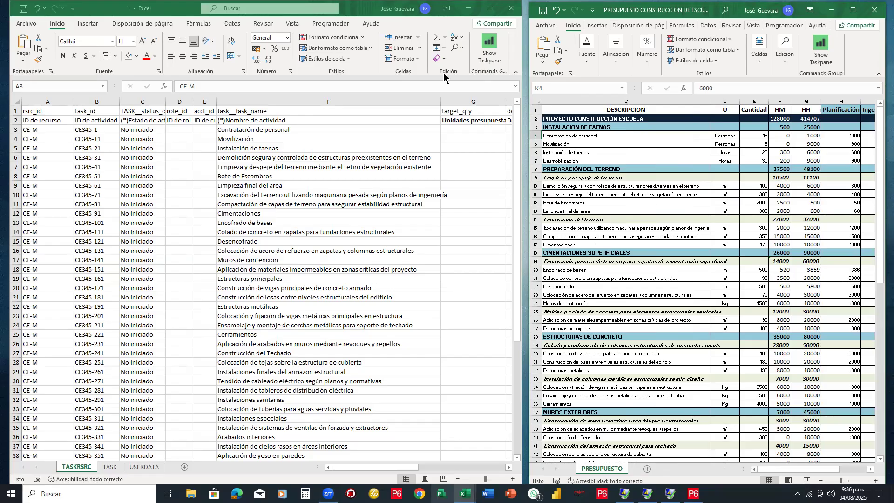
{"action": "left_click_drag", "start_coordinate": [708, 98], "coordinate": [690, 99]}
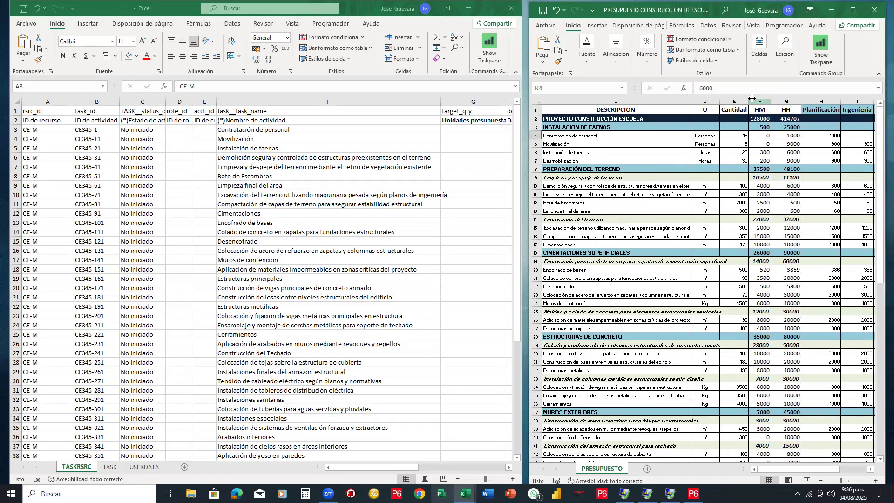
{"action": "mouse_move", "coordinate": [840, 102]}
{"action": "left_mouse_down"}
{"action": "mouse_move", "coordinate": [826, 102]}
{"action": "mouse_move", "coordinate": [846, 102]}
{"action": "left_mouse_up"}
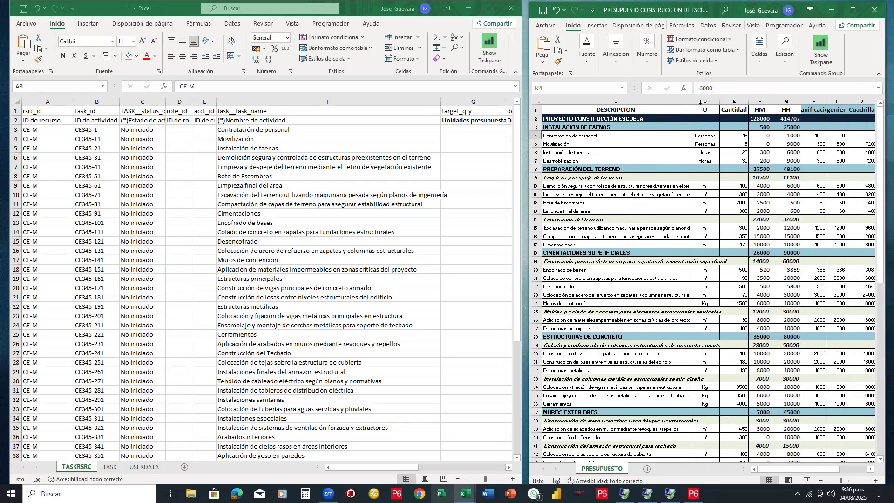
{"action": "left_click_drag", "start_coordinate": [690, 101], "coordinate": [666, 101]}
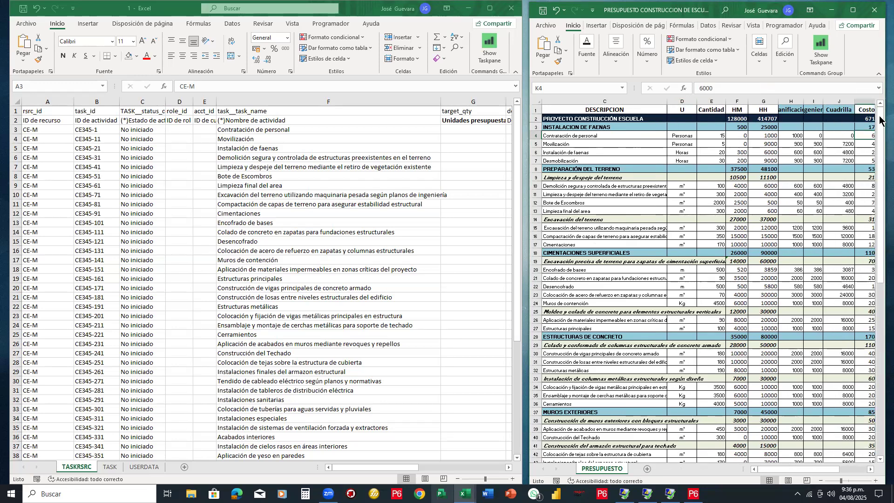
{"action": "left_click_drag", "start_coordinate": [852, 102], "coordinate": [842, 102]}
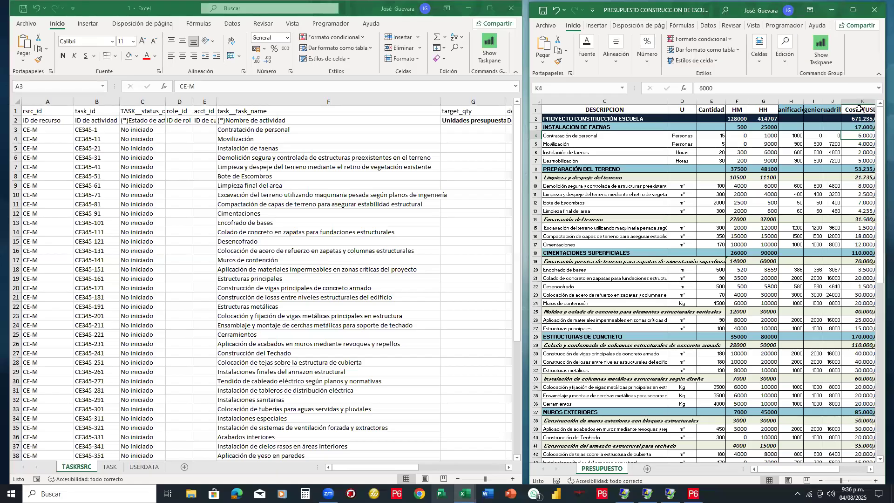
Step: Count the budget columns from DESCRIPCION through Costo (USD) to determine the lookup's column index
{"action": "left_click", "coordinate": [861, 110]}
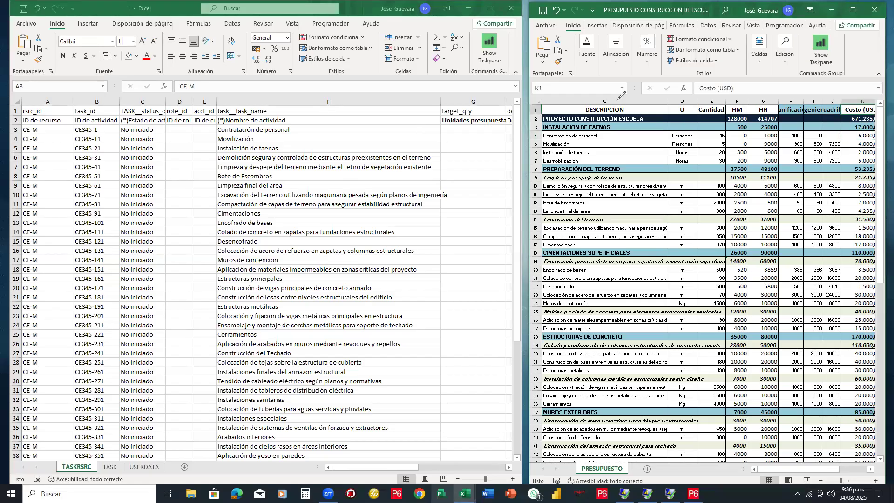
{"action": "left_click_drag", "start_coordinate": [613, 88], "coordinate": [621, 105]}
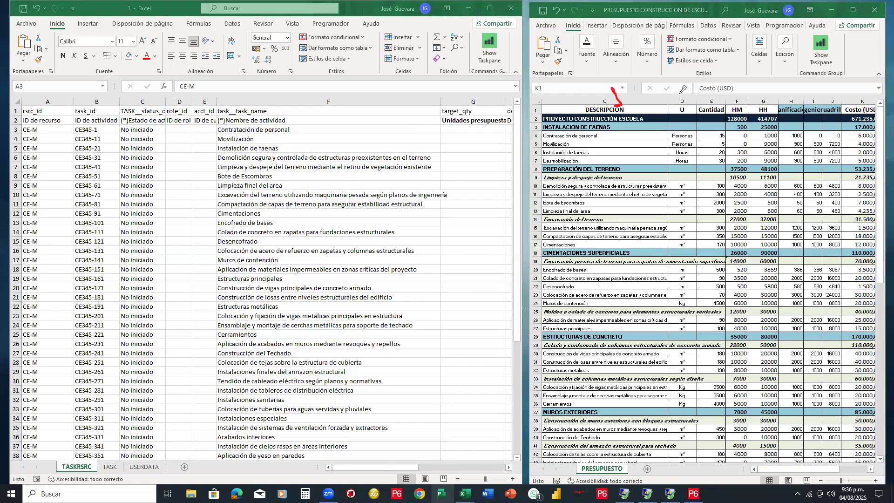
{"action": "mouse_move", "coordinate": [683, 99]}
{"action": "left_mouse_down"}
{"action": "mouse_move", "coordinate": [713, 100]}
{"action": "mouse_move", "coordinate": [711, 108]}
{"action": "mouse_move", "coordinate": [742, 98]}
{"action": "mouse_move", "coordinate": [738, 106]}
{"action": "mouse_move", "coordinate": [771, 99]}
{"action": "mouse_move", "coordinate": [768, 106]}
{"action": "mouse_move", "coordinate": [833, 107]}
{"action": "mouse_move", "coordinate": [872, 96]}
{"action": "left_mouse_up"}
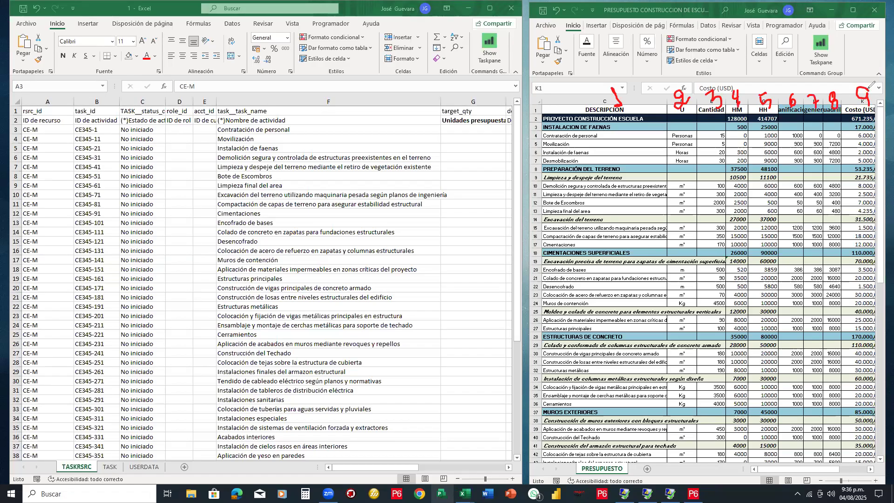
{"action": "left_click_drag", "start_coordinate": [855, 78], "coordinate": [838, 92]}
Step: Start a BUSCARV function in G3 of the TASKRSRC sheet with the activity name in F3 as Valor_buscado
{"action": "left_click", "coordinate": [462, 130]}
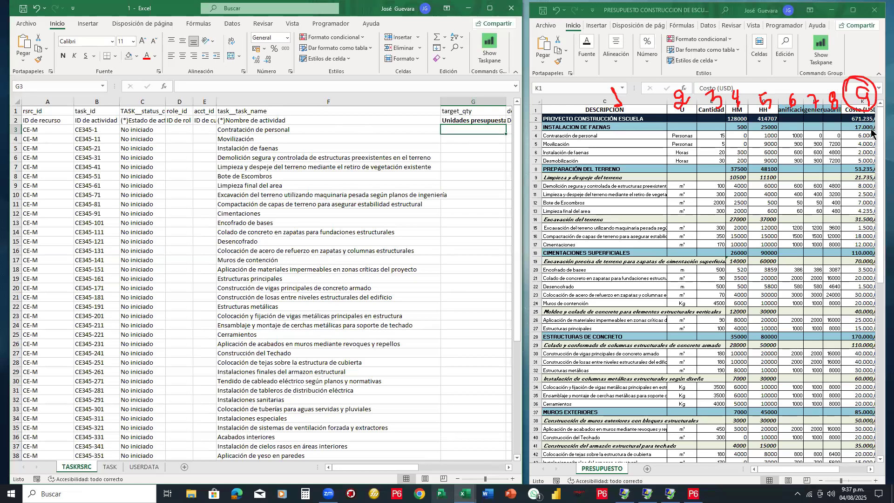
{"action": "left_click", "coordinate": [863, 134]}
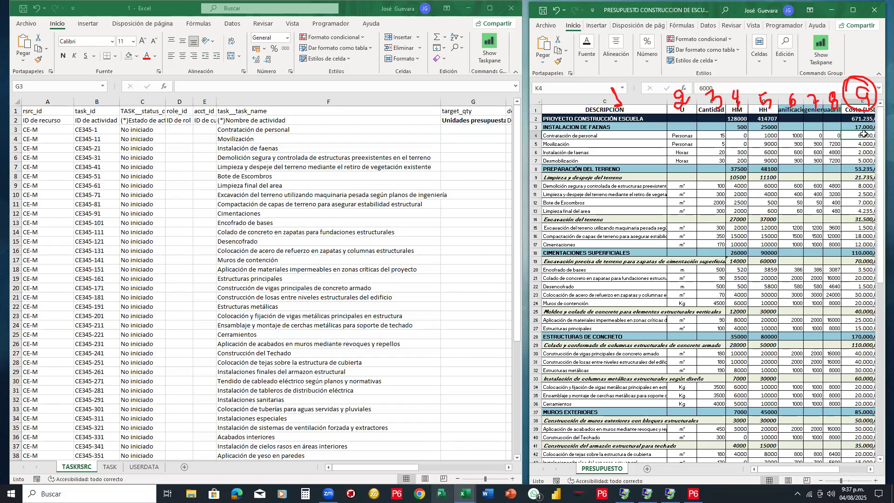
{"action": "left_click", "coordinate": [475, 126]}
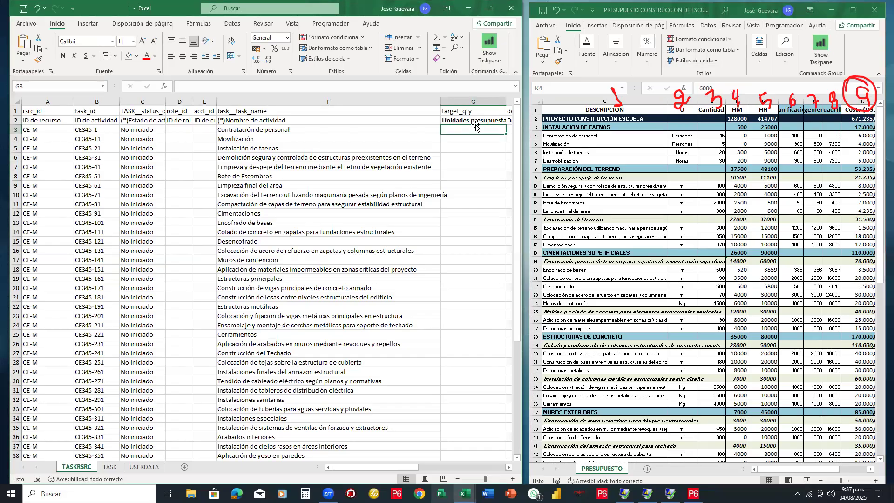
{"action": "left_click", "coordinate": [195, 23]}
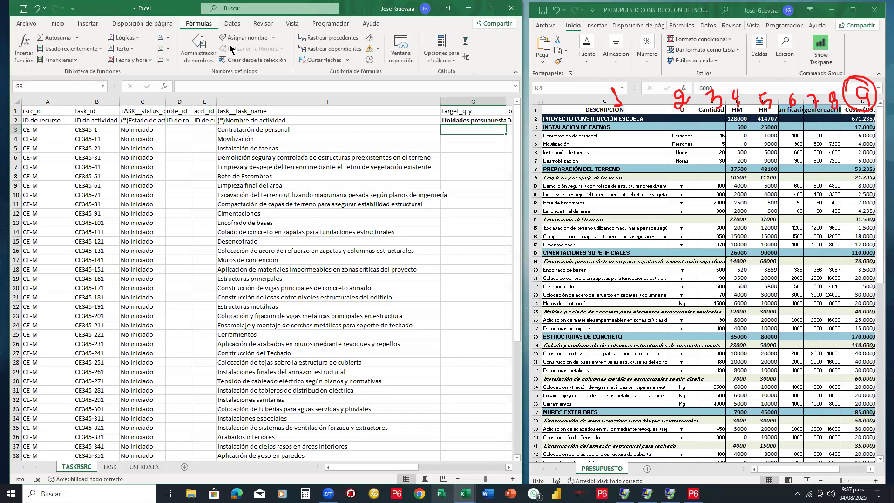
{"action": "left_click", "coordinate": [166, 40]}
{"action": "left_click", "coordinate": [190, 88]}
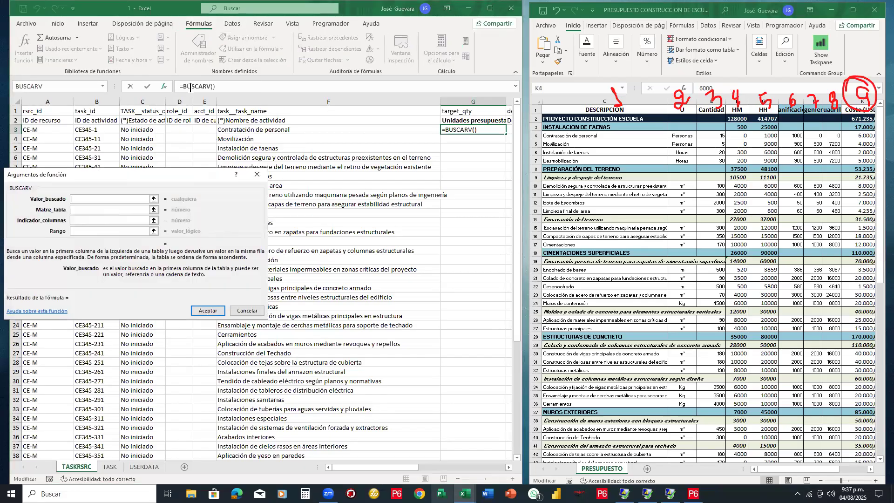
{"action": "left_click_drag", "start_coordinate": [144, 180], "coordinate": [253, 133]}
{"action": "left_click", "coordinate": [254, 133]}
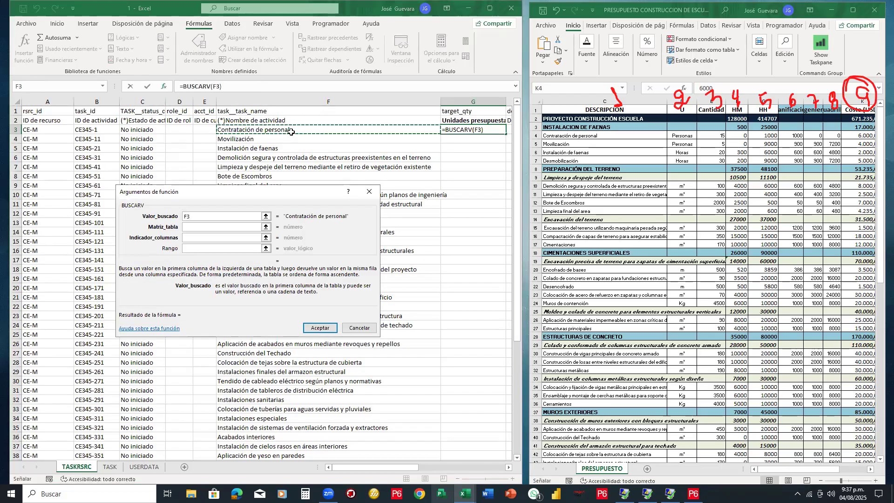
Step: Set the BUSCARV Matriz_tabla to the range $C$2:$K$81 of the PRESUPUESTO sheet in the budget workbook
{"action": "left_click", "coordinate": [212, 227]}
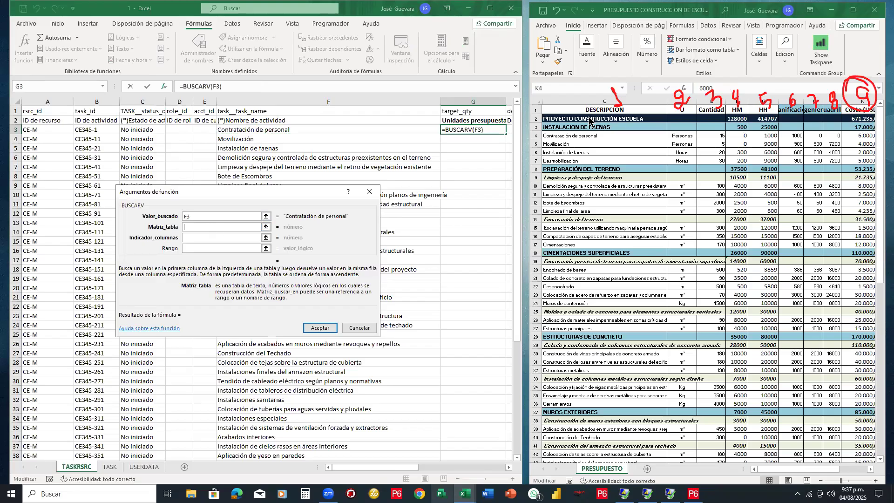
{"action": "left_click_drag", "start_coordinate": [577, 118], "coordinate": [859, 120]}
{"action": "left_click_drag", "start_coordinate": [621, 121], "coordinate": [857, 429]}
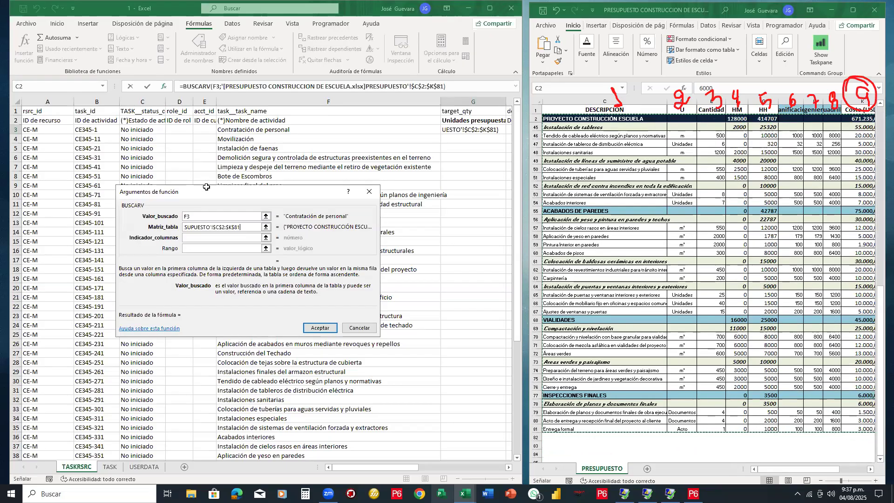
{"action": "left_click_drag", "start_coordinate": [238, 191], "coordinate": [439, 122]}
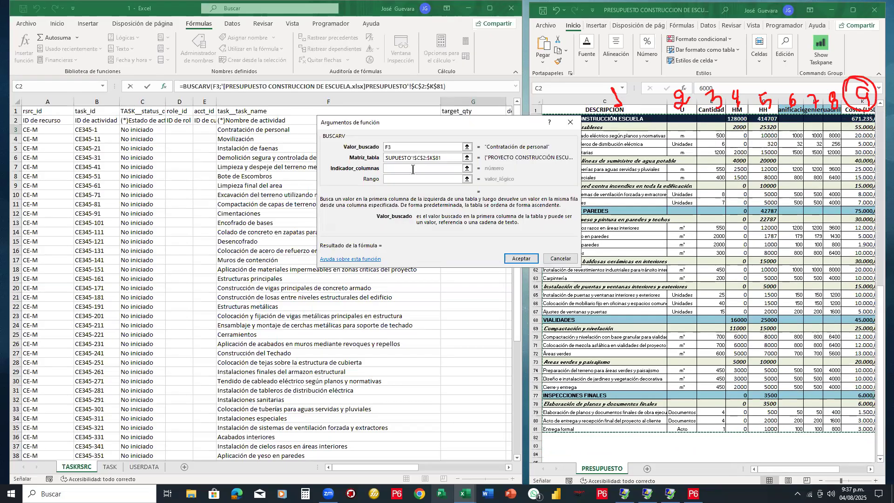
Step: Set Indicador_columnas to 9 and Rango to FALSO, and accept the BUSCARV formula
{"action": "left_click", "coordinate": [412, 169]}
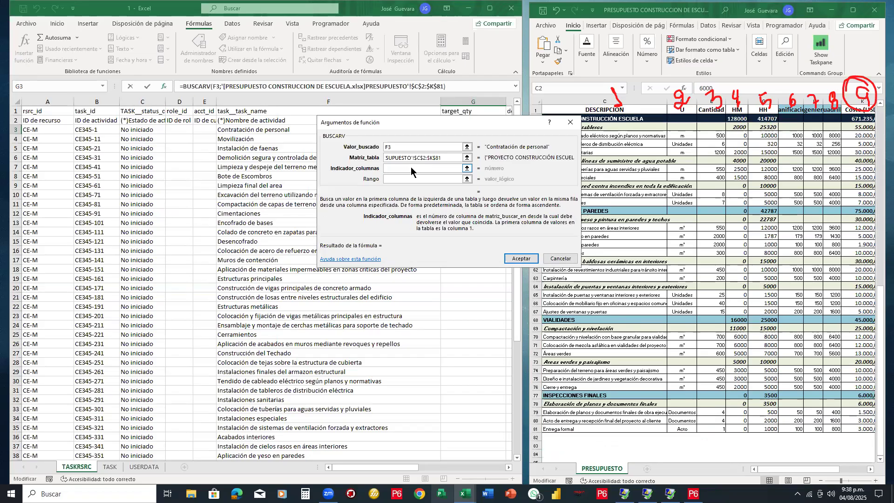
{"action": "type", "text": "9"}
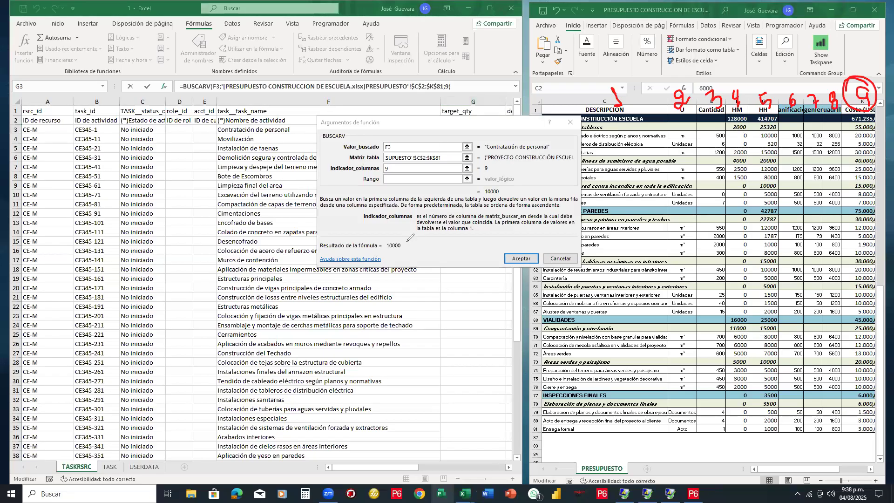
{"action": "mouse_move", "coordinate": [390, 236]}
{"action": "left_mouse_down"}
{"action": "mouse_move", "coordinate": [409, 255]}
{"action": "mouse_move", "coordinate": [379, 246]}
{"action": "left_mouse_up"}
{"action": "left_click", "coordinate": [386, 178]}
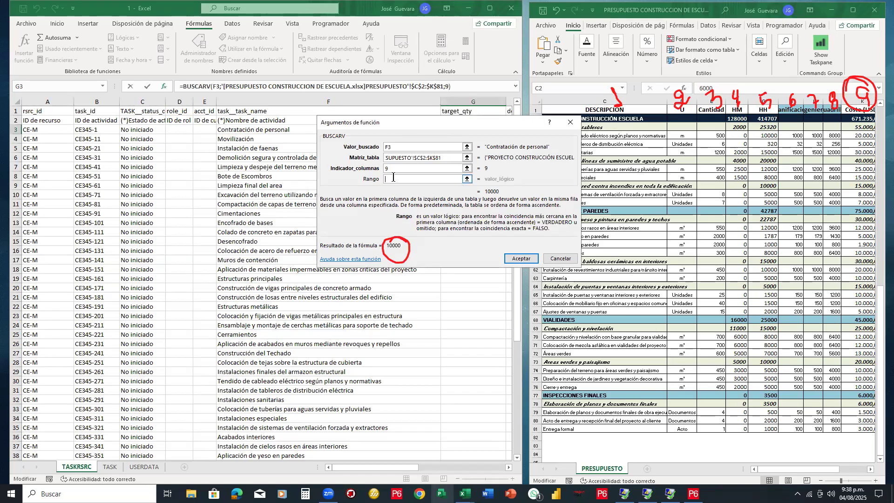
{"action": "type", "text": "FALSO"}
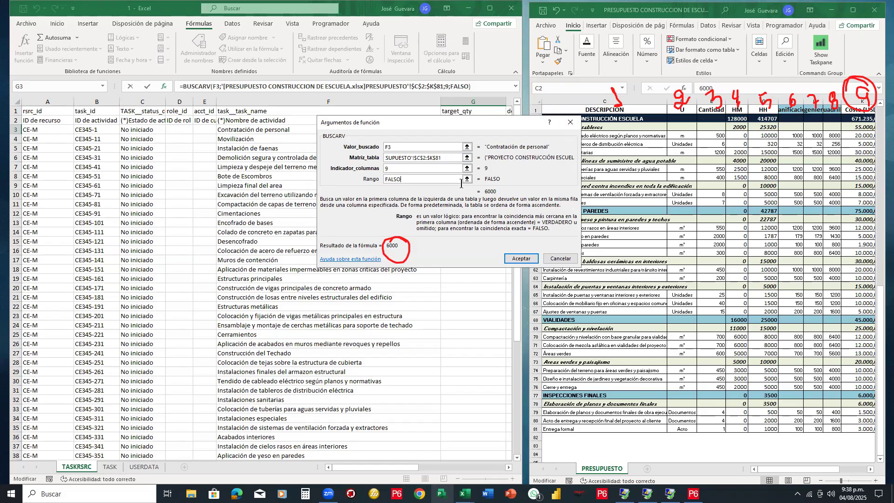
{"action": "left_click", "coordinate": [521, 258]}
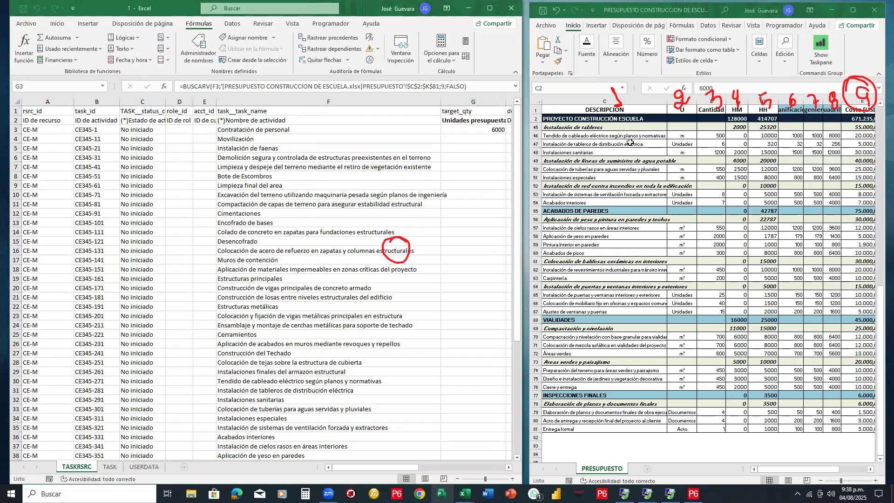
Step: Check the G3 result against the first activity's budget cost and fill the formula down through G56
{"action": "scroll", "coordinate": [629, 142], "scroll_direction": "up", "scroll_amount": 14}
{"action": "left_click", "coordinate": [859, 131]}
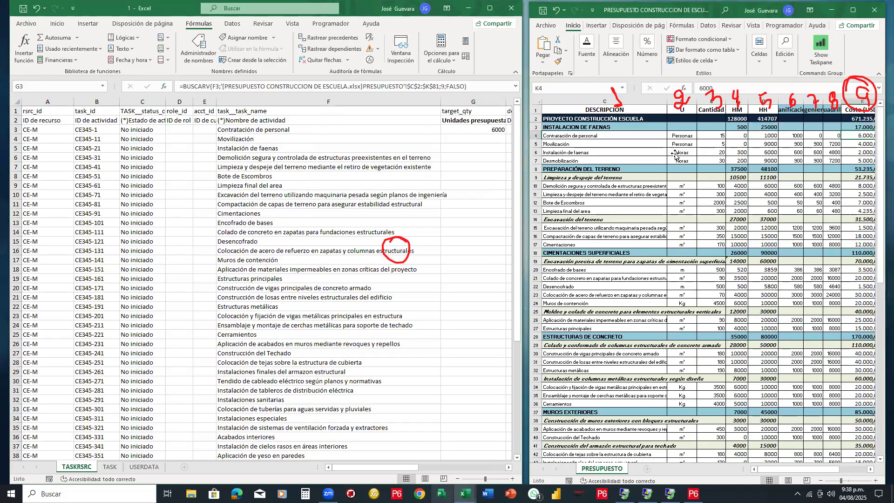
{"action": "left_click", "coordinate": [502, 132]}
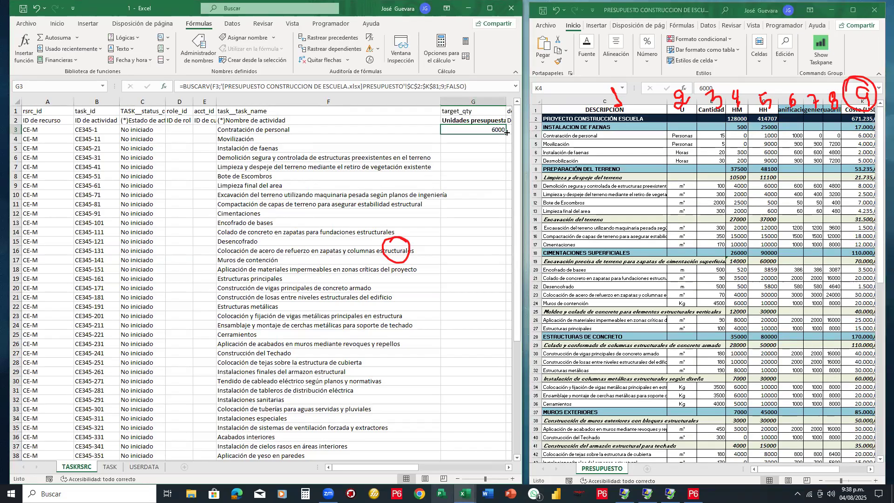
{"action": "double_click", "coordinate": [505, 134]}
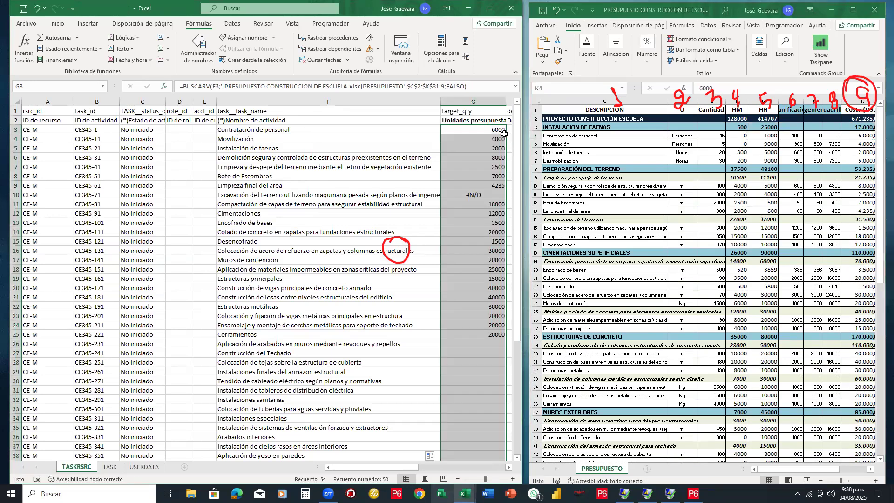
Step: Look up the budget cost of the heavy-machinery excavation activity and replace the #N/D formula in G10 with 1500
{"action": "left_click", "coordinate": [470, 195]}
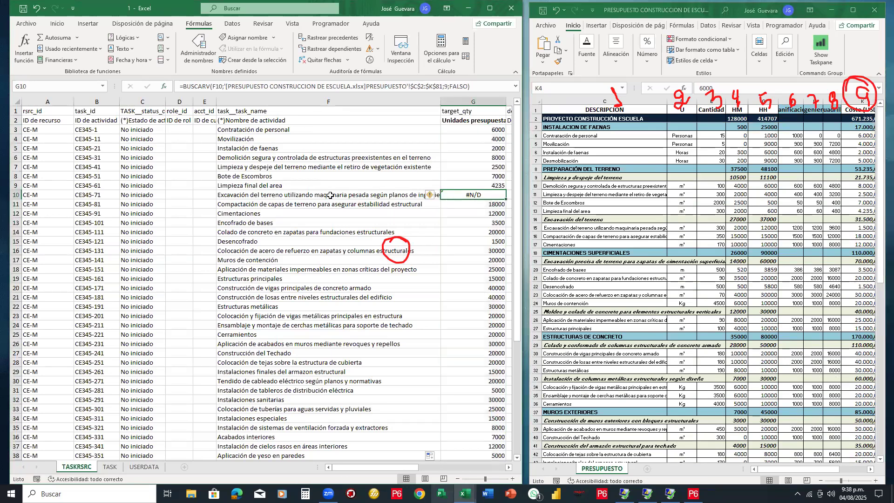
{"action": "left_click", "coordinate": [292, 196]}
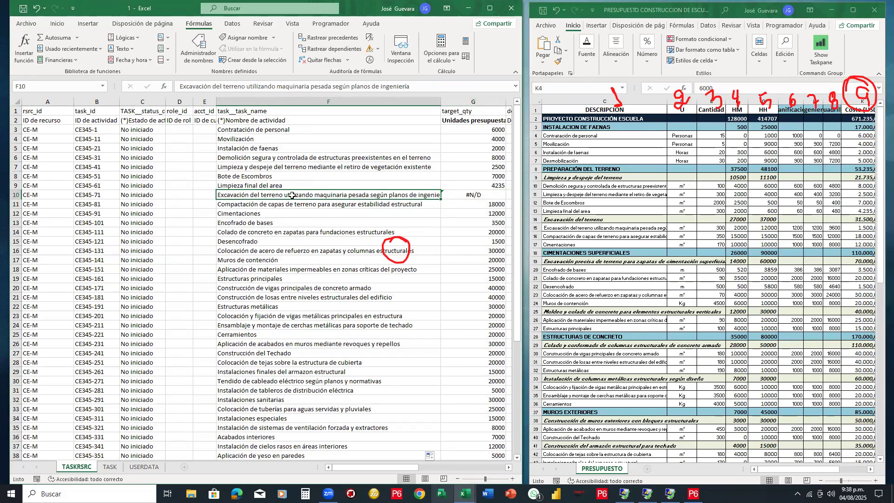
{"action": "left_click", "coordinate": [622, 229]}
{"action": "key", "text": "Right"}
{"action": "key", "text": "Right"}
{"action": "key", "text": "Right"}
{"action": "key", "text": "Right"}
{"action": "key", "text": "Right"}
{"action": "key", "text": "Right"}
{"action": "key", "text": "Right"}
{"action": "key", "text": "Right"}
{"action": "key", "text": "Right"}
{"action": "key", "text": "Left"}
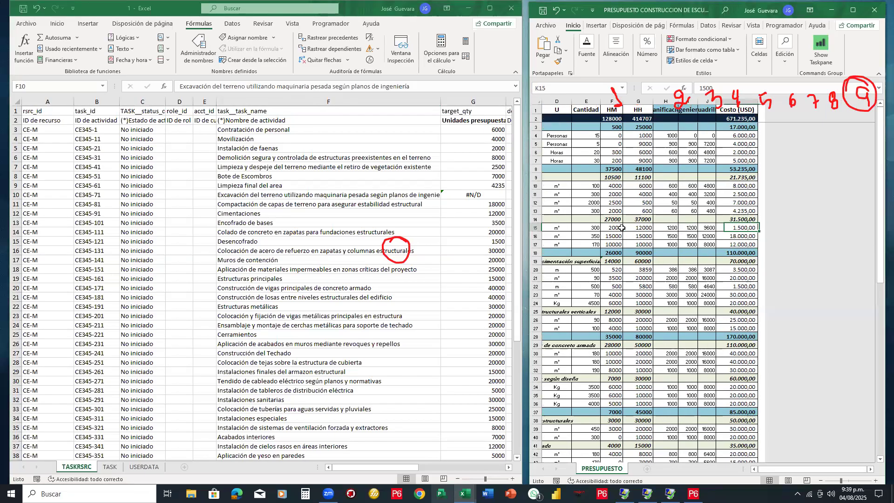
{"action": "left_click", "coordinate": [468, 196]}
{"action": "type", "text": "15800"}
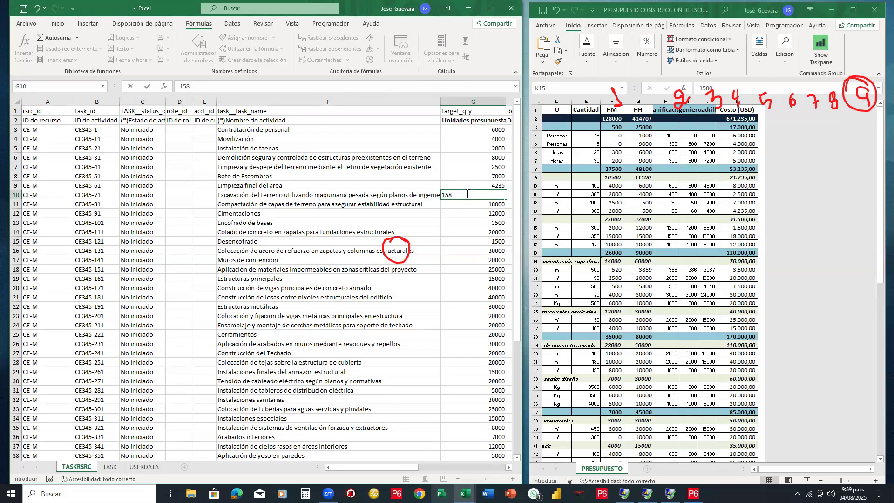
{"action": "key", "text": "Return"}
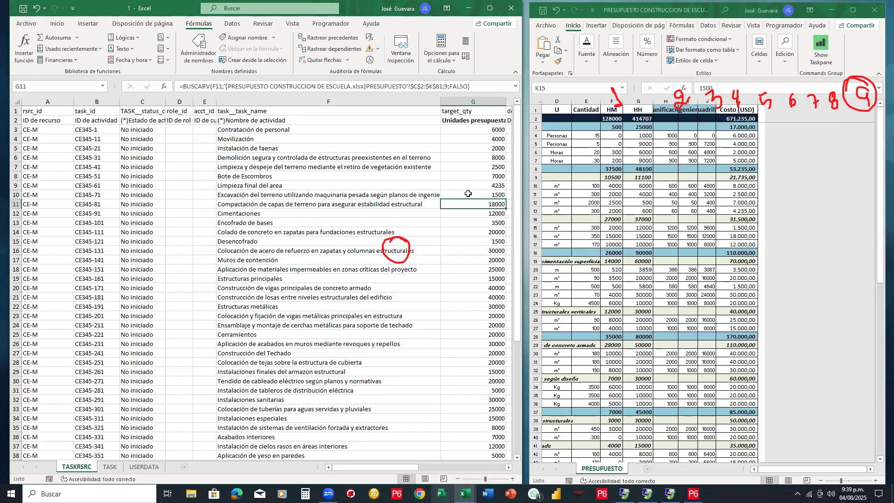
Step: Review the Unidades presupuestadas values down to row 56 and maximize the workbook 1 window
{"action": "scroll", "coordinate": [468, 193], "scroll_direction": "down", "scroll_amount": 7}
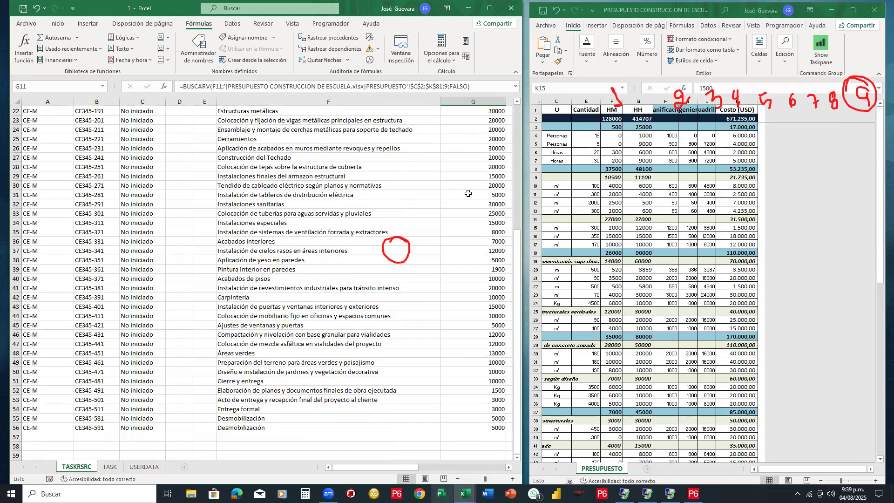
{"action": "scroll", "coordinate": [468, 194], "scroll_direction": "up", "scroll_amount": 7}
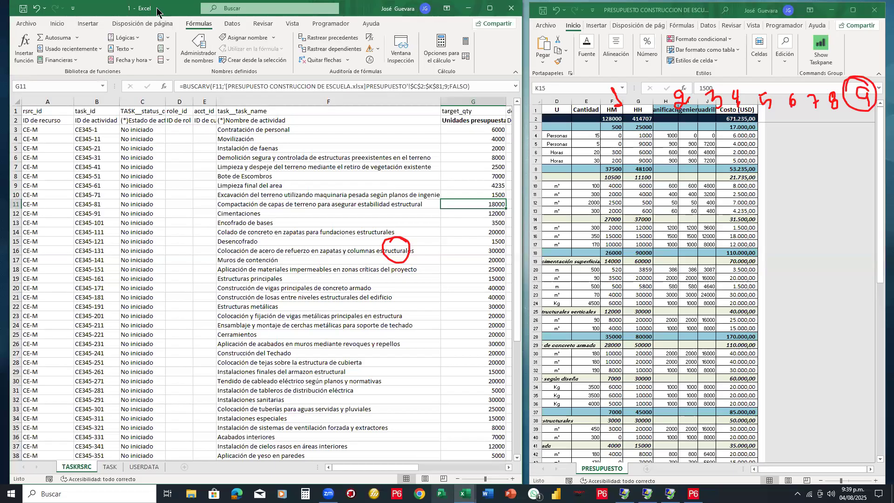
{"action": "left_click", "coordinate": [490, 8]}
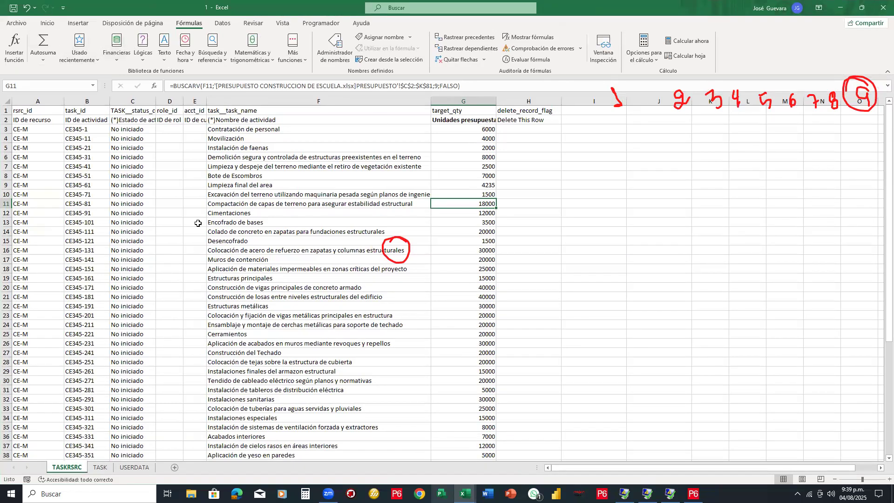
Step: Move the Unidades presupuestadas formulas from G3:G56 to column I, starting at I3
{"action": "mouse_move", "coordinate": [641, 110]}
{"action": "left_mouse_down"}
{"action": "mouse_move", "coordinate": [687, 92]}
{"action": "mouse_move", "coordinate": [862, 92]}
{"action": "mouse_move", "coordinate": [773, 99]}
{"action": "mouse_move", "coordinate": [254, 189]}
{"action": "left_mouse_up"}
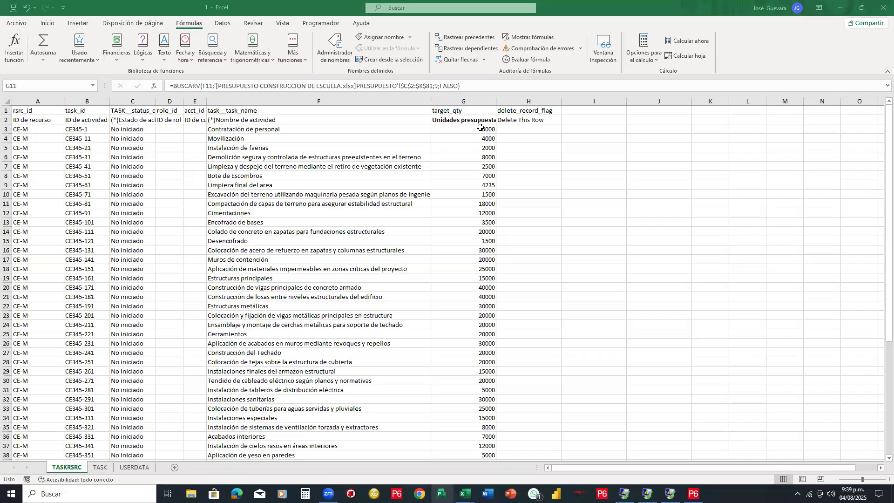
{"action": "mouse_move", "coordinate": [464, 129]}
{"action": "left_mouse_down"}
{"action": "mouse_move", "coordinate": [466, 458]}
{"action": "mouse_move", "coordinate": [496, 451]}
{"action": "mouse_move", "coordinate": [464, 265]}
{"action": "mouse_move", "coordinate": [457, 97]}
{"action": "mouse_move", "coordinate": [455, 146]}
{"action": "mouse_move", "coordinate": [455, 135]}
{"action": "left_mouse_up"}
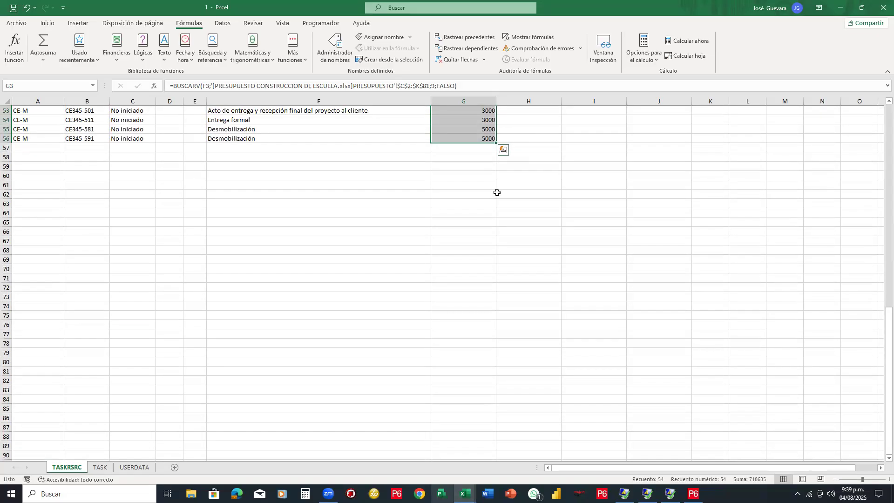
{"action": "scroll", "coordinate": [503, 186], "scroll_direction": "up", "scroll_amount": 17}
{"action": "key", "text": "ctrl+c"}
{"action": "left_click", "coordinate": [583, 130]}
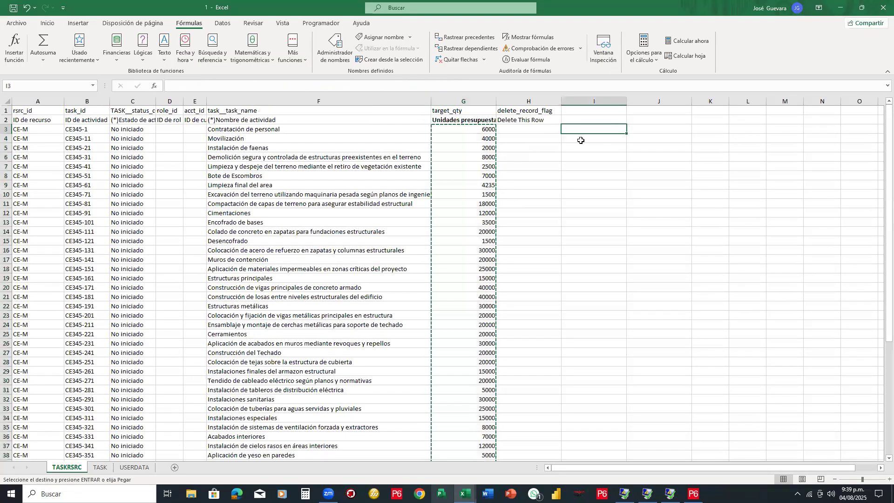
{"action": "key", "text": "ctrl+v"}
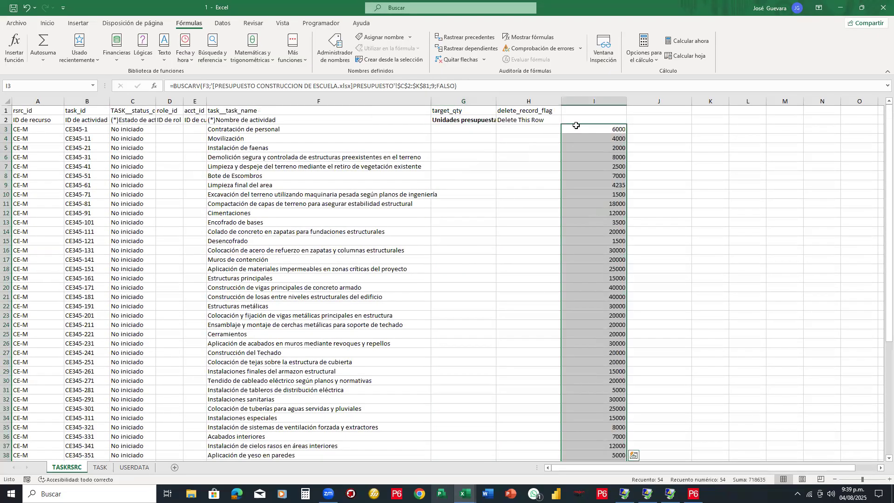
Step: Try moving the budget formulas from column I back to column G, and undo that move
{"action": "left_click_drag", "start_coordinate": [577, 124], "coordinate": [474, 126]}
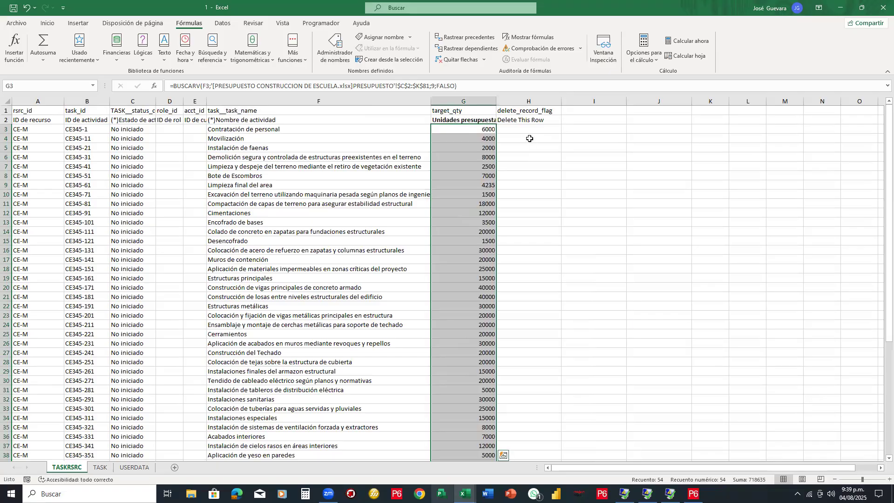
{"action": "left_click", "coordinate": [577, 143]}
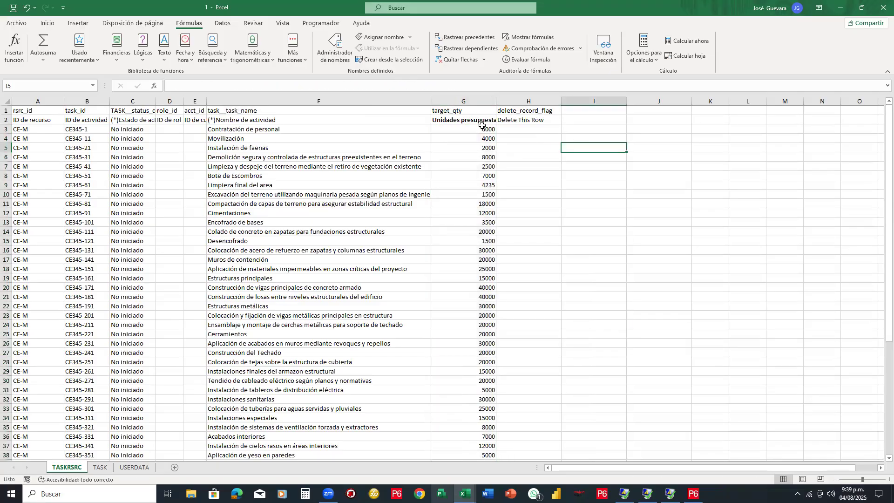
{"action": "left_click", "coordinate": [482, 127]}
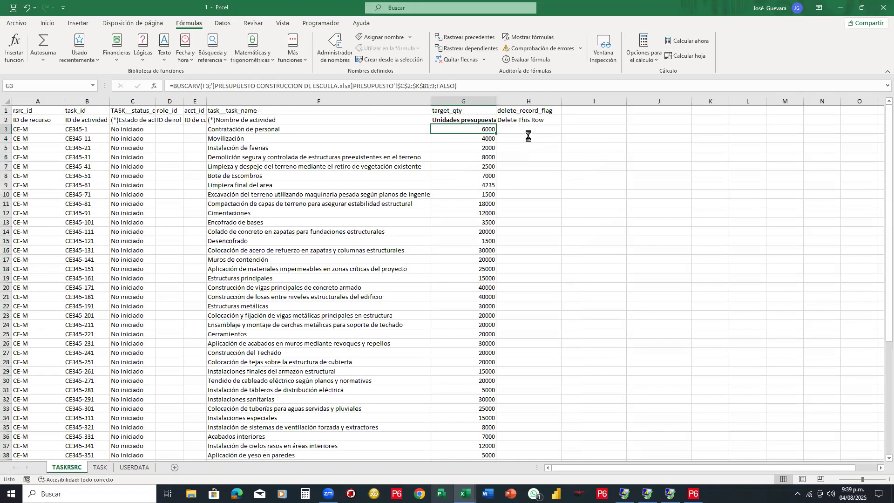
{"action": "key", "text": "ctrl+z"}
Step: Copy the budget results in I3:I56 and paste them as values only into column G from G3
{"action": "key", "text": "ctrl+c"}
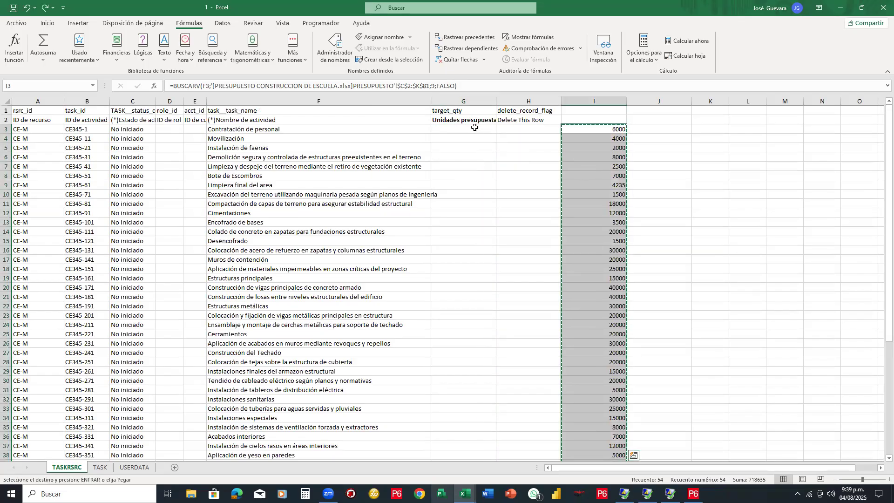
{"action": "right_click", "coordinate": [473, 126]}
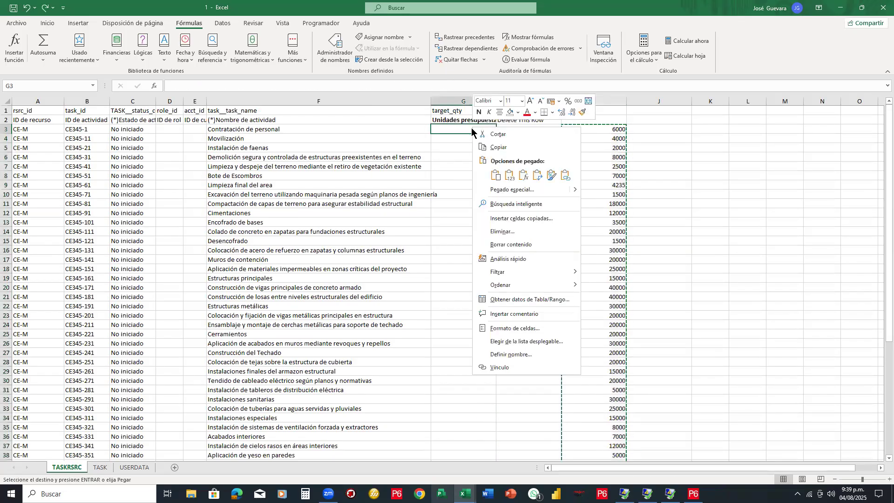
{"action": "left_click", "coordinate": [509, 176]}
{"action": "left_click", "coordinate": [579, 176]}
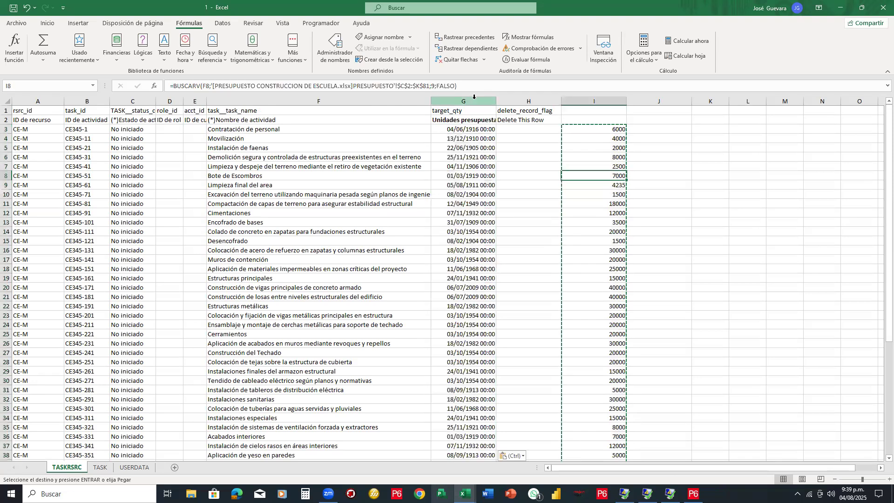
Step: Apply the General number format to the whole target_qty column G
{"action": "left_click", "coordinate": [474, 97]}
{"action": "left_click", "coordinate": [47, 23]}
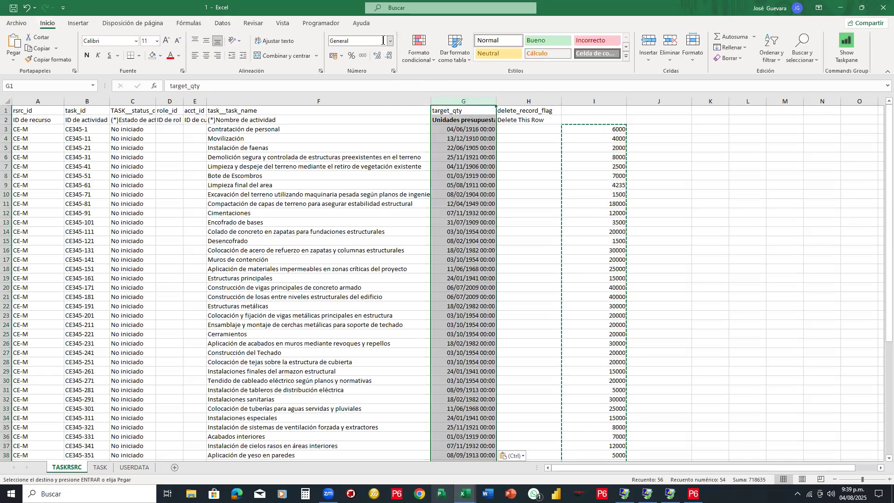
{"action": "left_click", "coordinate": [391, 41]}
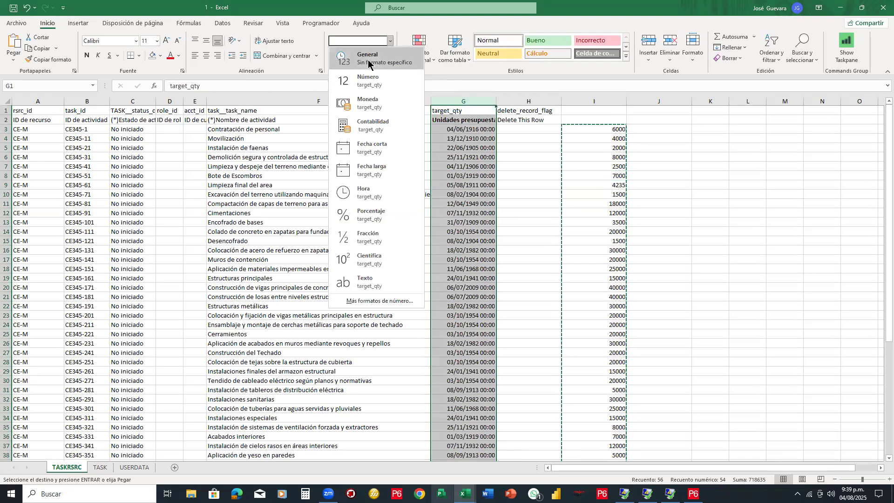
{"action": "left_click", "coordinate": [356, 58]}
{"action": "left_click", "coordinate": [570, 181]}
Step: Delete the helper column I and check the target_qty values down to the last activity
{"action": "left_click", "coordinate": [594, 101]}
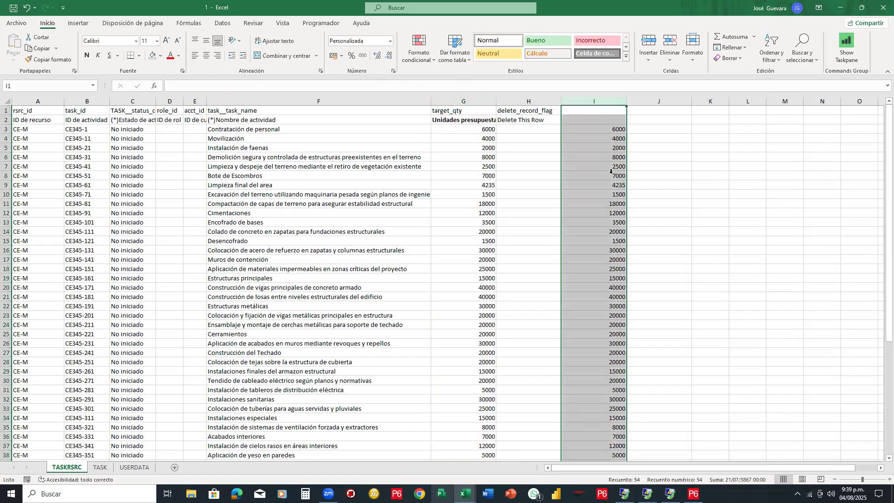
{"action": "right_click", "coordinate": [613, 175]}
{"action": "left_click", "coordinate": [650, 264]}
{"action": "scroll", "coordinate": [379, 188], "scroll_direction": "down", "scroll_amount": 7}
{"action": "scroll", "coordinate": [379, 188], "scroll_direction": "down", "scroll_amount": 5}
{"action": "scroll", "coordinate": [379, 188], "scroll_direction": "up", "scroll_amount": 13}
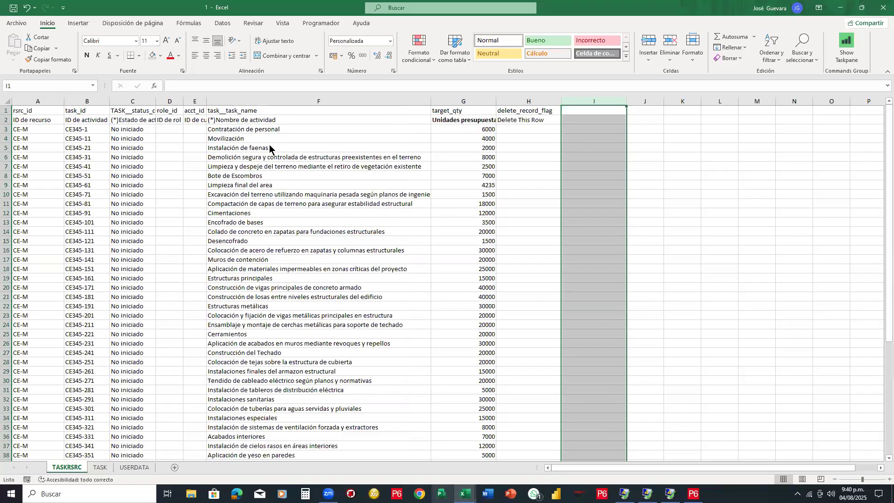
Step: Save and close workbook 1, and switch to the Actividades view of the school project in Primavera P6
{"action": "left_click", "coordinate": [260, 176]}
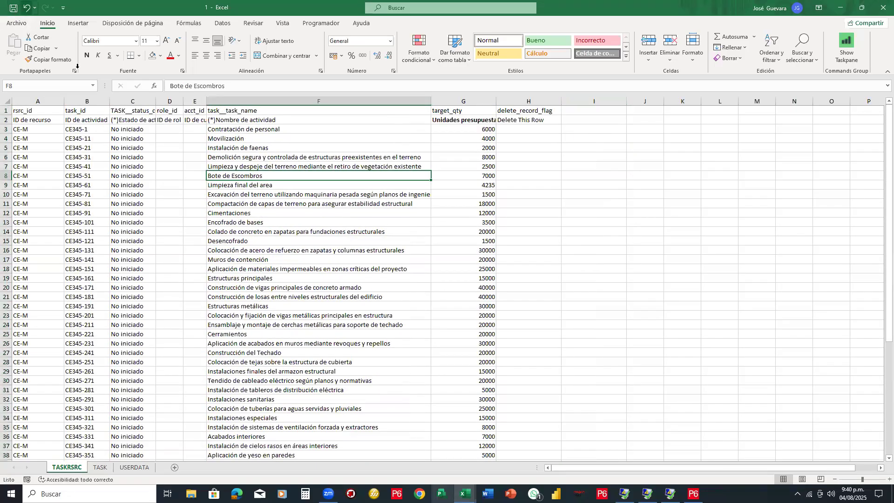
{"action": "left_click", "coordinate": [882, 10]}
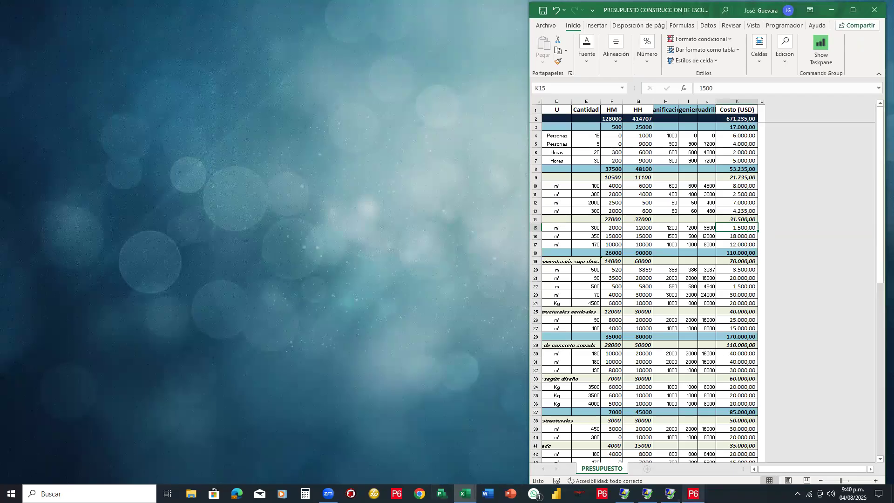
{"action": "left_click", "coordinate": [694, 494]}
{"action": "left_click", "coordinate": [48, 55]}
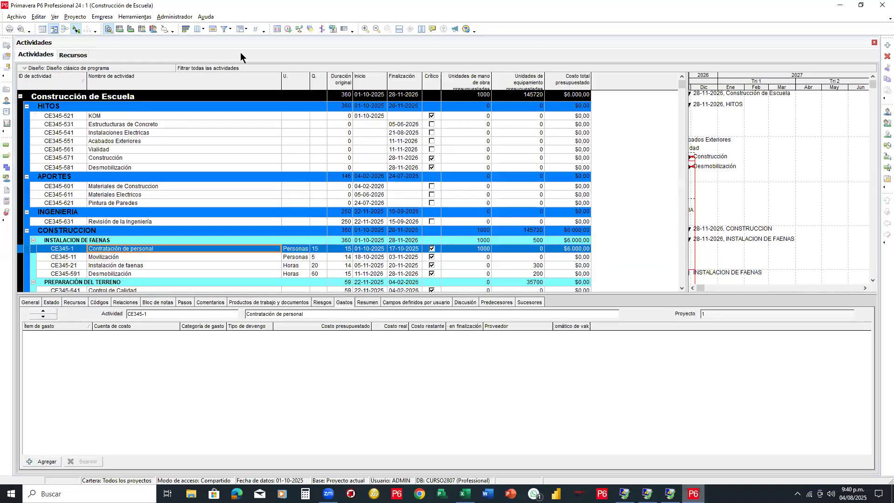
Step: Examine the resource assignments and total budgeted costs of the Contratación de personal and Movilización activities
{"action": "left_click", "coordinate": [156, 248]}
{"action": "left_click", "coordinate": [203, 257]}
{"action": "left_click", "coordinate": [194, 249]}
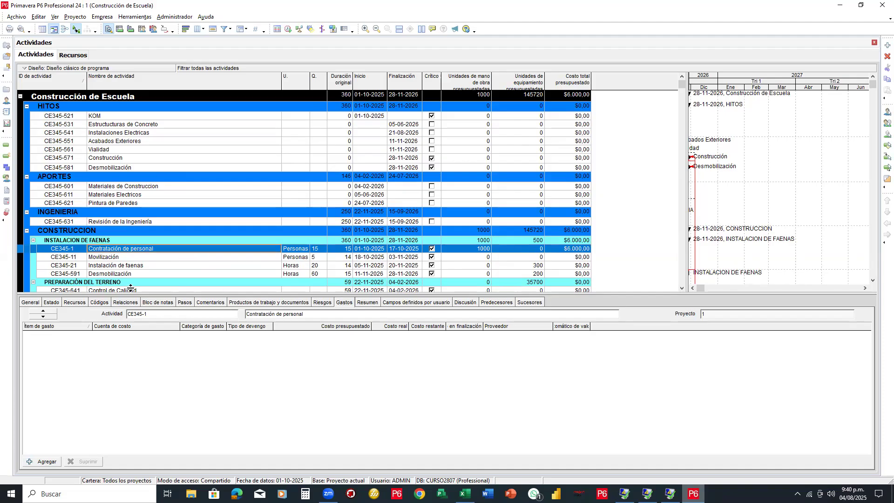
{"action": "left_click", "coordinate": [74, 302]}
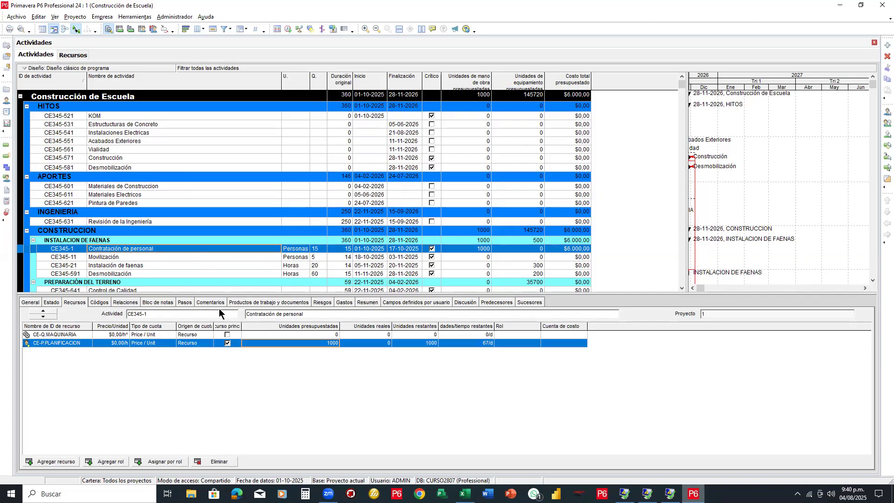
{"action": "left_click", "coordinate": [574, 258]}
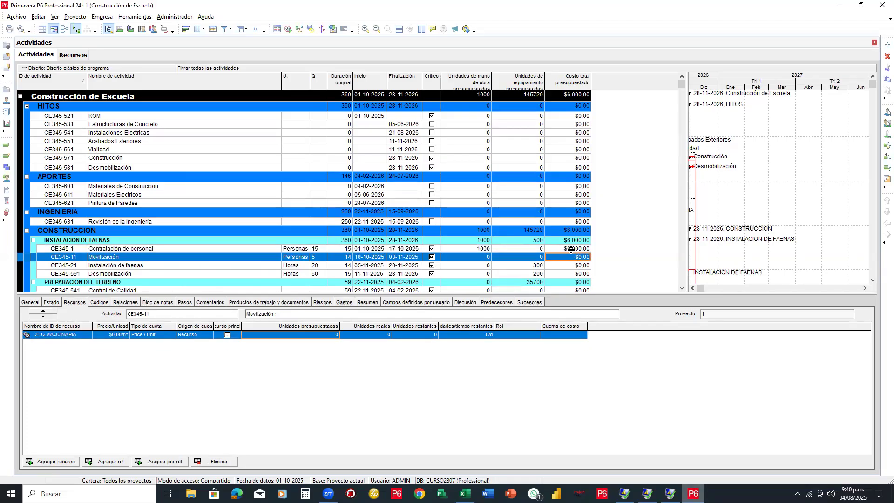
{"action": "left_click", "coordinate": [571, 250]}
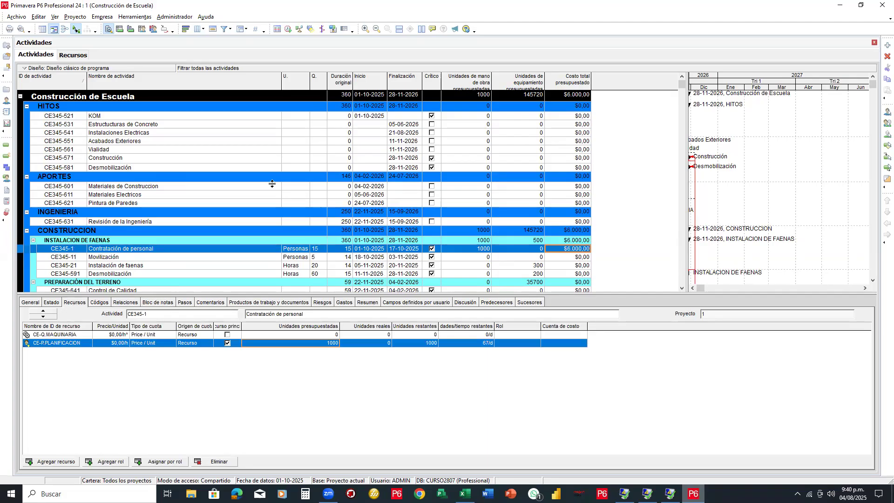
Step: Schedule the project using its own data date and resize the panes to show more activity rows and Gantt area
{"action": "left_click", "coordinate": [288, 29]}
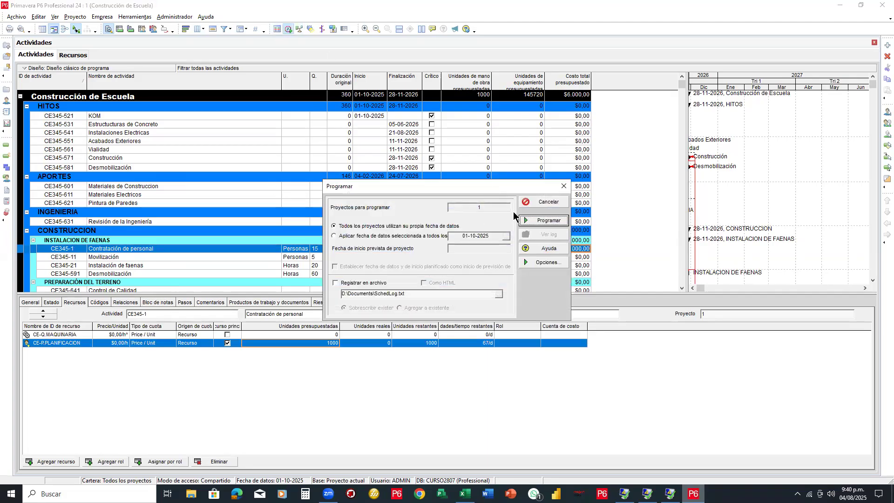
{"action": "left_click", "coordinate": [544, 221]}
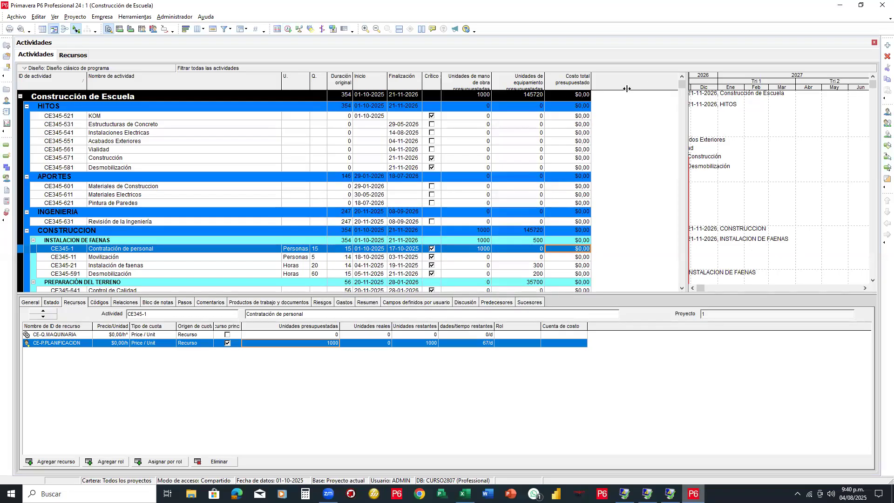
{"action": "left_click_drag", "start_coordinate": [627, 89], "coordinate": [602, 96]}
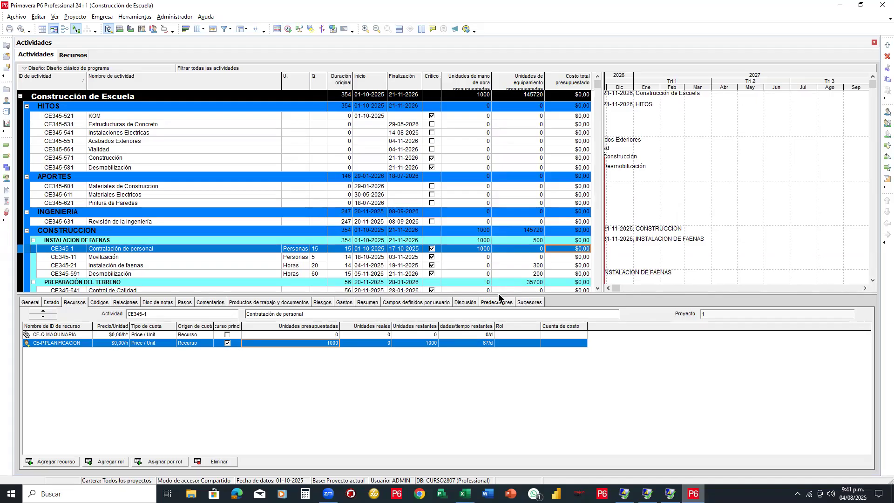
{"action": "left_click_drag", "start_coordinate": [498, 294], "coordinate": [498, 344]}
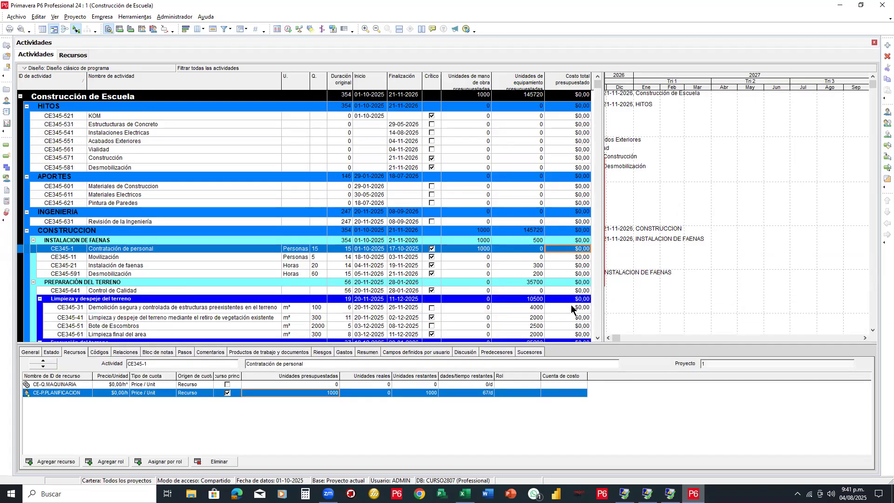
Step: Start an import in Hoja de cálculo (XLSX) format and choose D:\Documents\1.xlsx as the source file
{"action": "left_click", "coordinate": [22, 17]}
{"action": "left_click", "coordinate": [34, 105]}
{"action": "left_click", "coordinate": [369, 252]}
{"action": "left_click", "coordinate": [493, 324]}
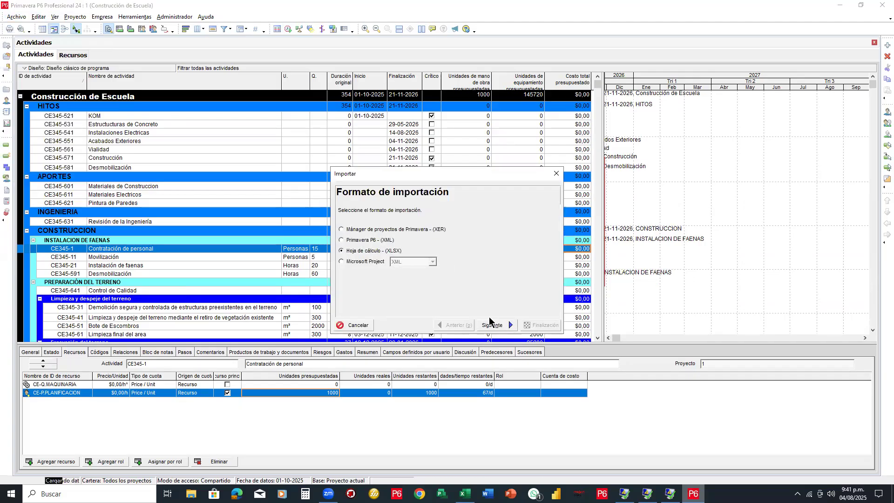
{"action": "left_click", "coordinate": [496, 273]}
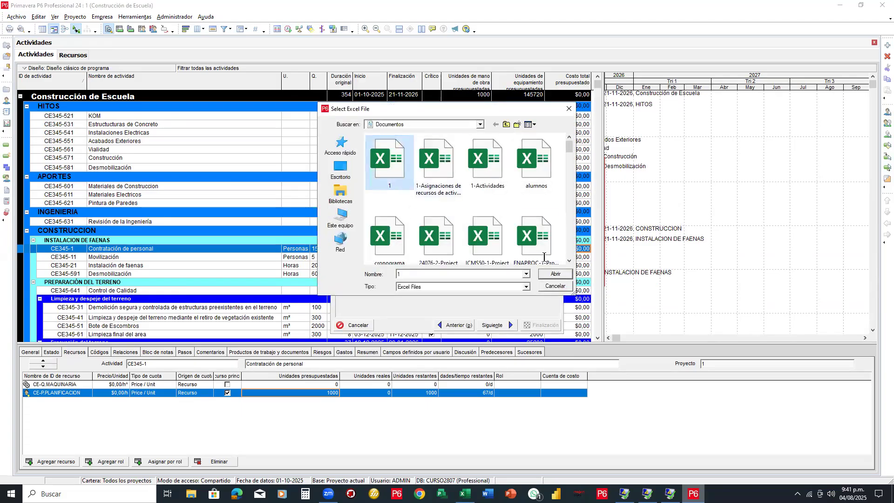
{"action": "left_click", "coordinate": [554, 273]}
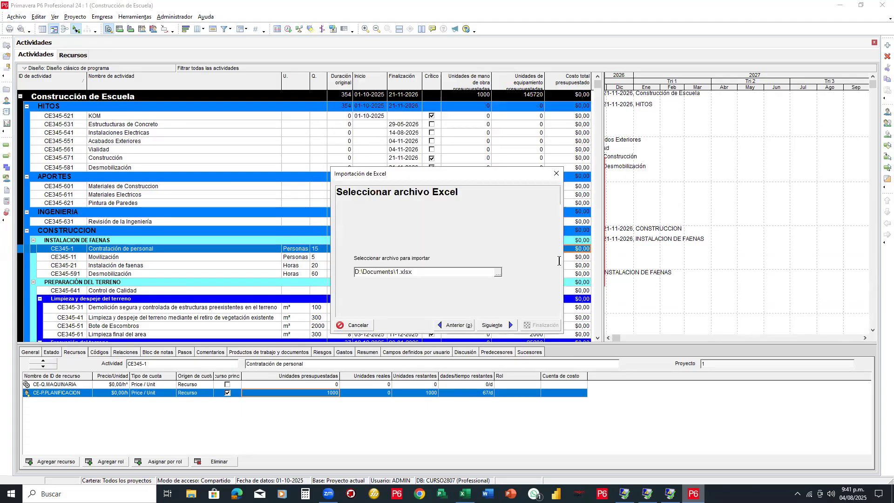
{"action": "left_click", "coordinate": [495, 324]}
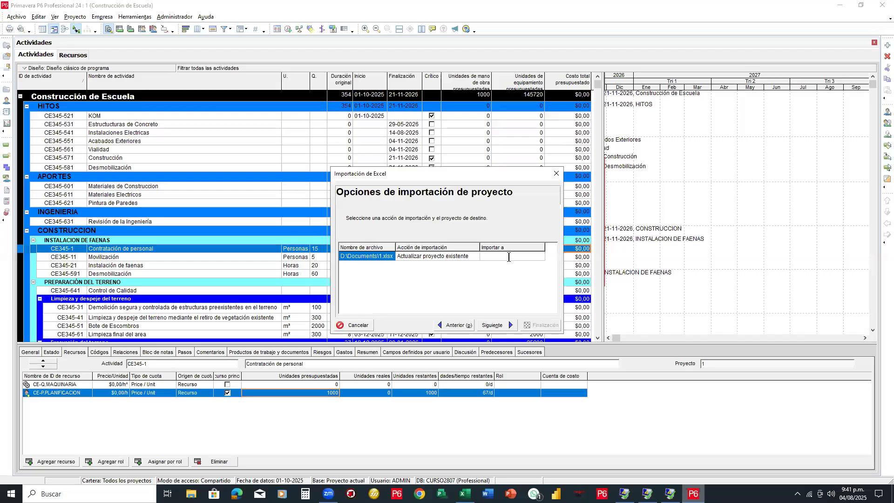
Step: Set project 1 as the import destination with the Actualizar proyecto existente action
{"action": "left_click", "coordinate": [508, 257]}
{"action": "left_click", "coordinate": [540, 256]}
{"action": "left_click", "coordinate": [532, 163]}
{"action": "left_click", "coordinate": [606, 171]}
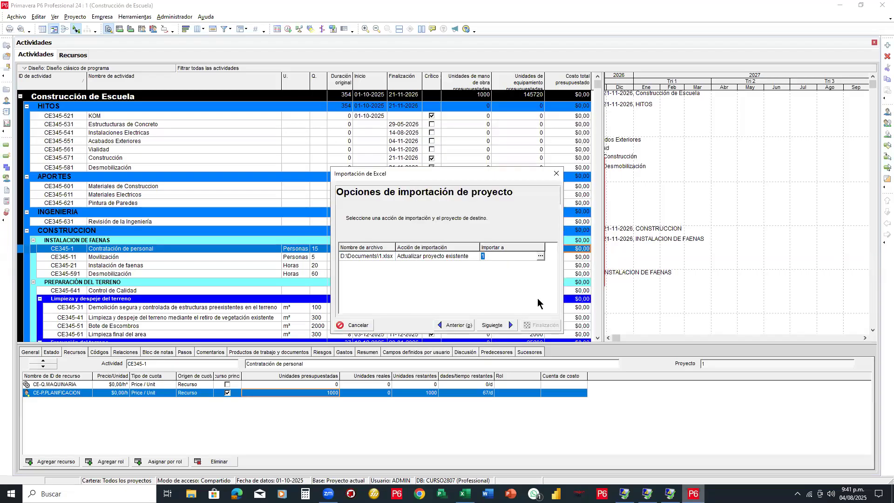
{"action": "left_click", "coordinate": [497, 325]}
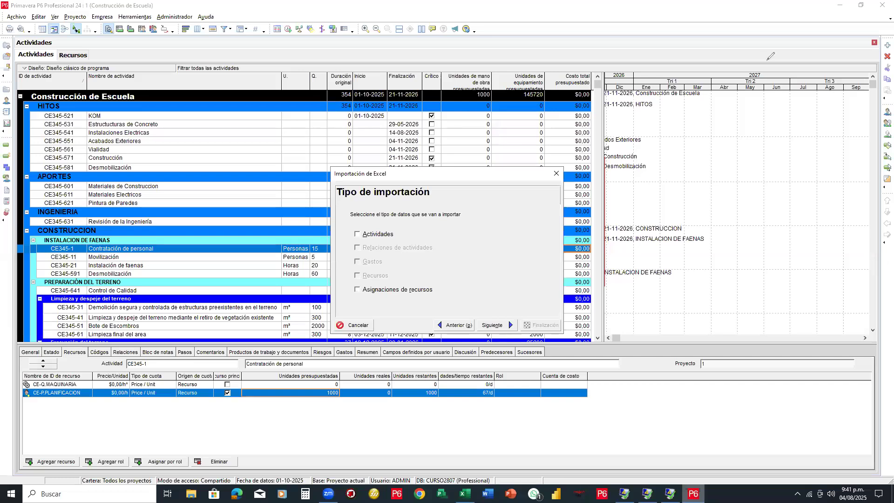
Step: Select only Asignaciones de recursos as the data type to import and run the import
{"action": "mouse_move", "coordinate": [767, 60]}
{"action": "left_mouse_down"}
{"action": "mouse_move", "coordinate": [565, 89]}
{"action": "mouse_move", "coordinate": [555, 99]}
{"action": "mouse_move", "coordinate": [577, 96]}
{"action": "left_mouse_up"}
{"action": "mouse_move", "coordinate": [418, 285]}
{"action": "left_mouse_down"}
{"action": "mouse_move", "coordinate": [368, 276]}
{"action": "mouse_move", "coordinate": [336, 293]}
{"action": "mouse_move", "coordinate": [459, 298]}
{"action": "mouse_move", "coordinate": [426, 279]}
{"action": "left_mouse_up"}
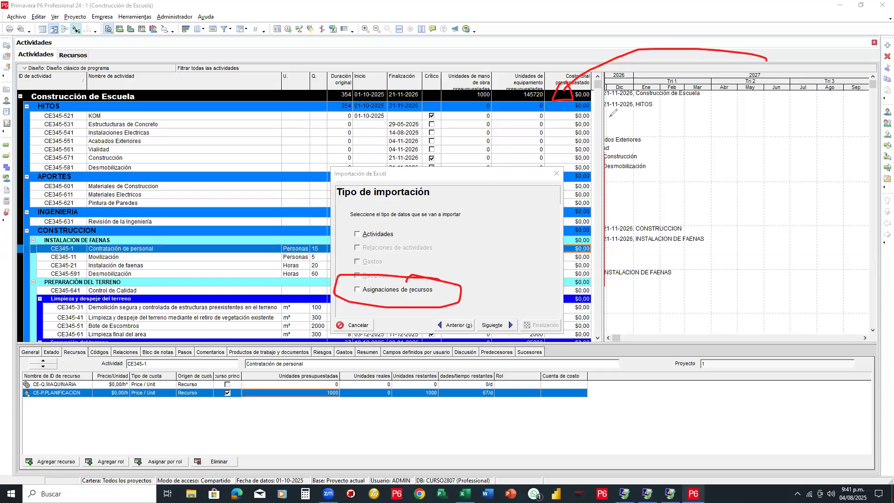
{"action": "left_click", "coordinate": [357, 289]}
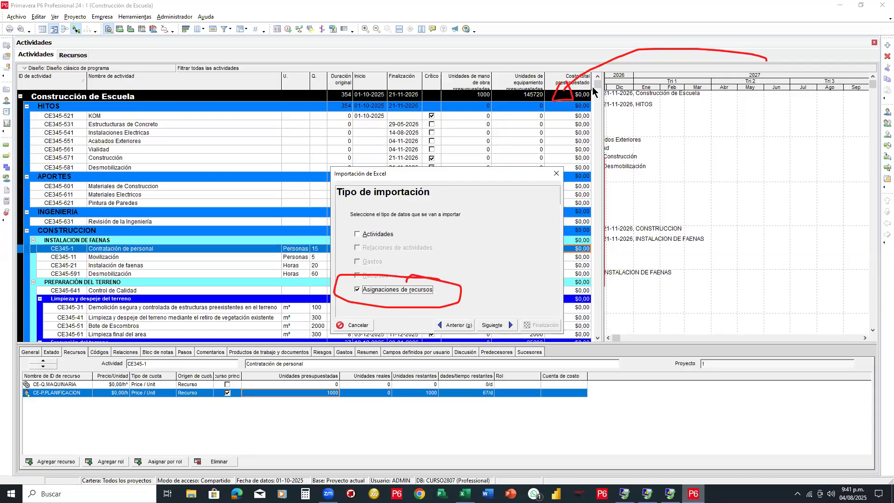
{"action": "left_click", "coordinate": [497, 325]}
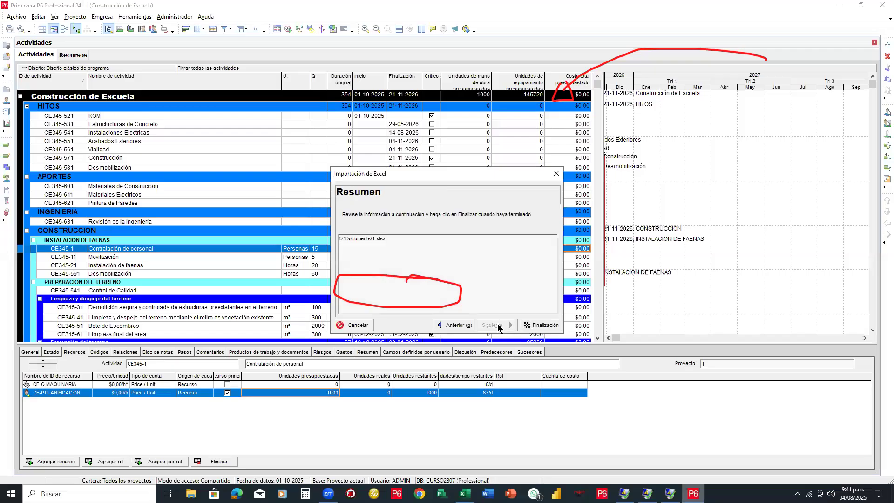
{"action": "left_click", "coordinate": [533, 325]}
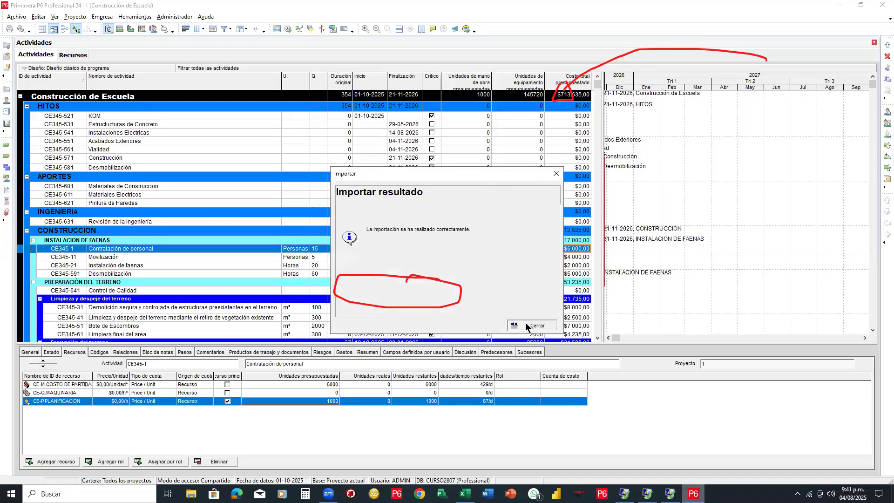
Step: Close the import result and review the budgeted labor units, equipment units and total costs across the project's activities
{"action": "left_click", "coordinate": [525, 322]}
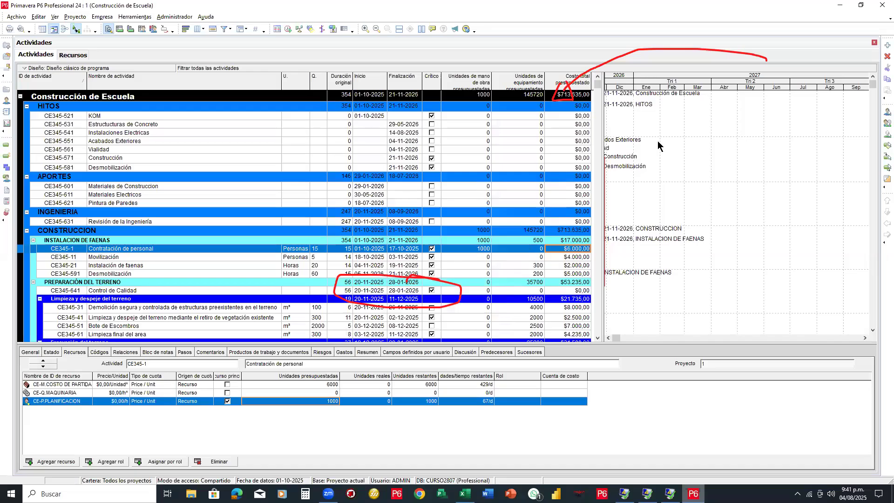
{"action": "left_click", "coordinate": [572, 80]}
{"action": "left_click", "coordinate": [397, 313]}
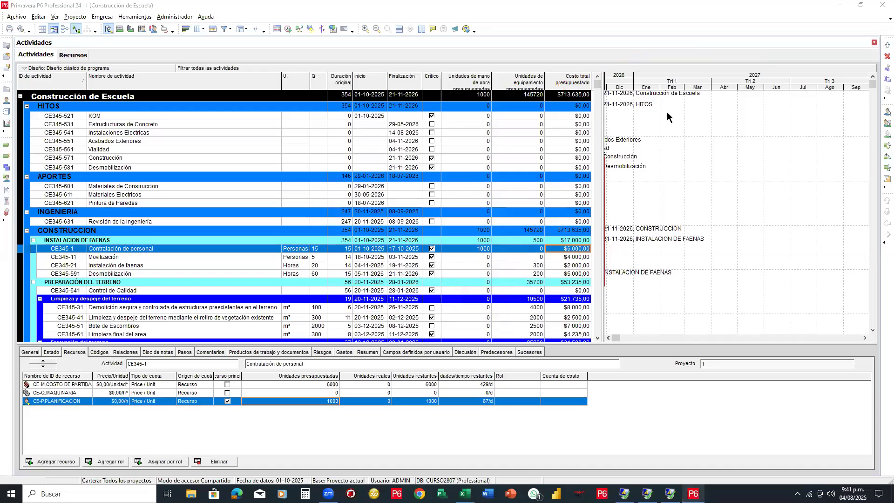
{"action": "scroll", "coordinate": [595, 237], "scroll_direction": "down", "scroll_amount": 1}
{"action": "scroll", "coordinate": [595, 237], "scroll_direction": "down", "scroll_amount": 3}
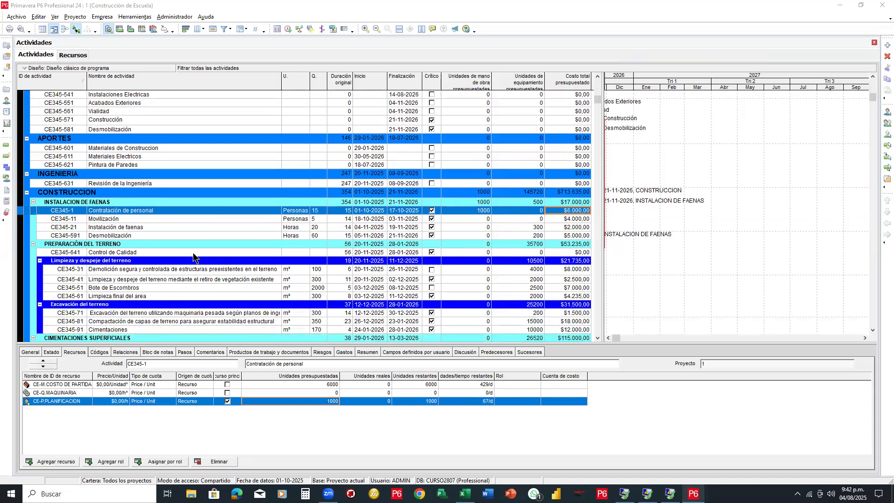
{"action": "left_click", "coordinate": [185, 254]}
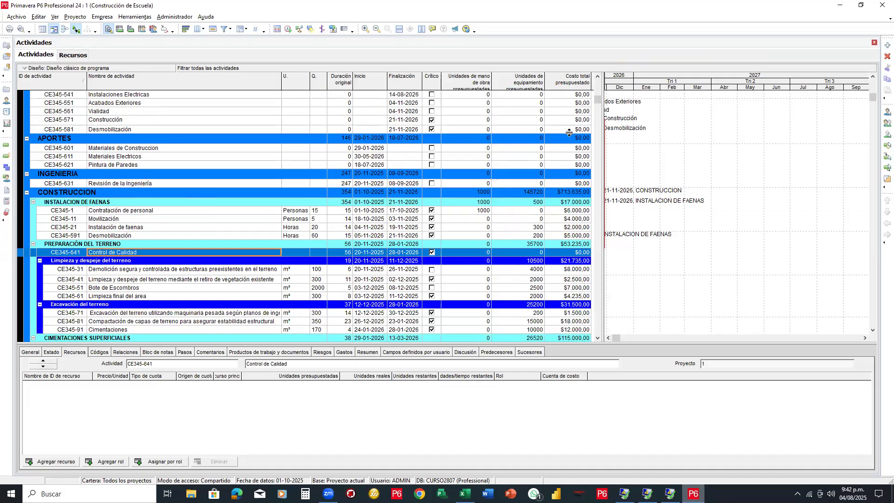
{"action": "scroll", "coordinate": [298, 114], "scroll_direction": "up", "scroll_amount": 2}
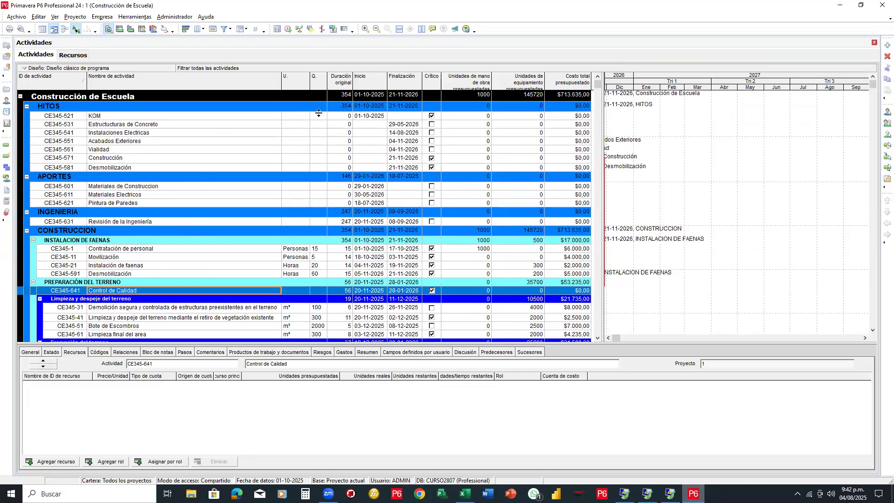
{"action": "scroll", "coordinate": [319, 117], "scroll_direction": "down", "scroll_amount": 2}
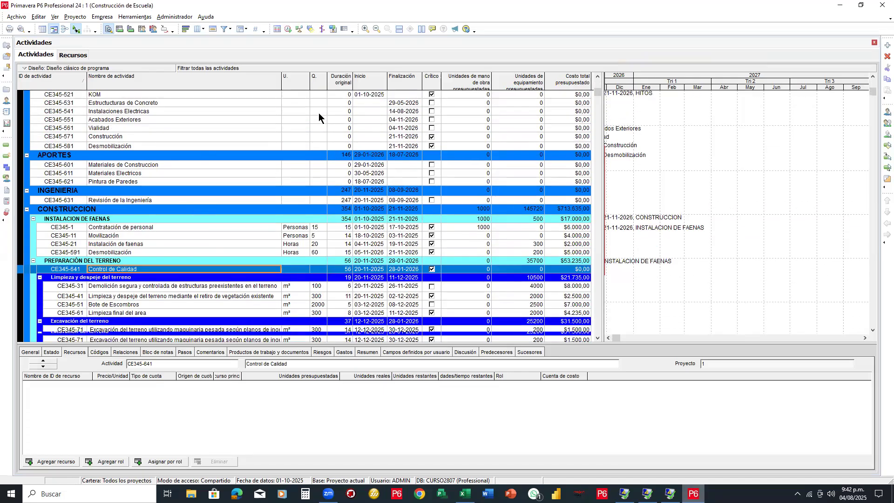
{"action": "scroll", "coordinate": [434, 125], "scroll_direction": "down", "scroll_amount": 6}
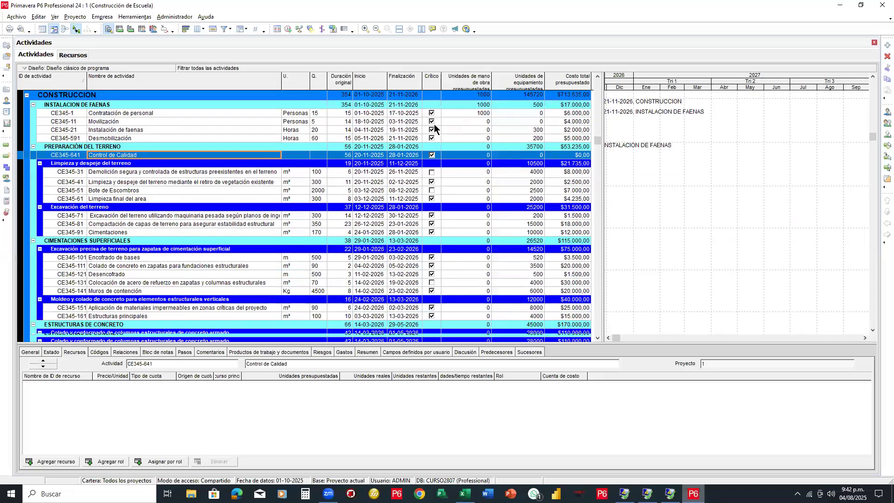
{"action": "scroll", "coordinate": [433, 126], "scroll_direction": "down", "scroll_amount": 3}
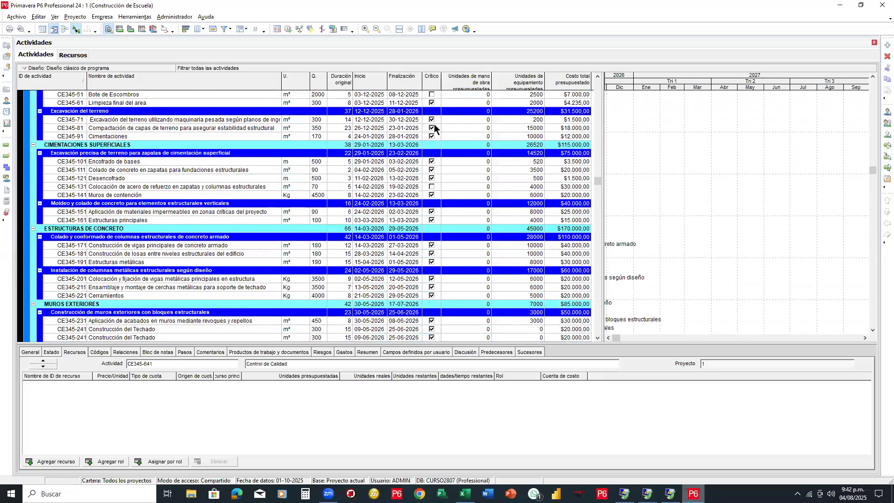
{"action": "scroll", "coordinate": [434, 124], "scroll_direction": "down", "scroll_amount": 4}
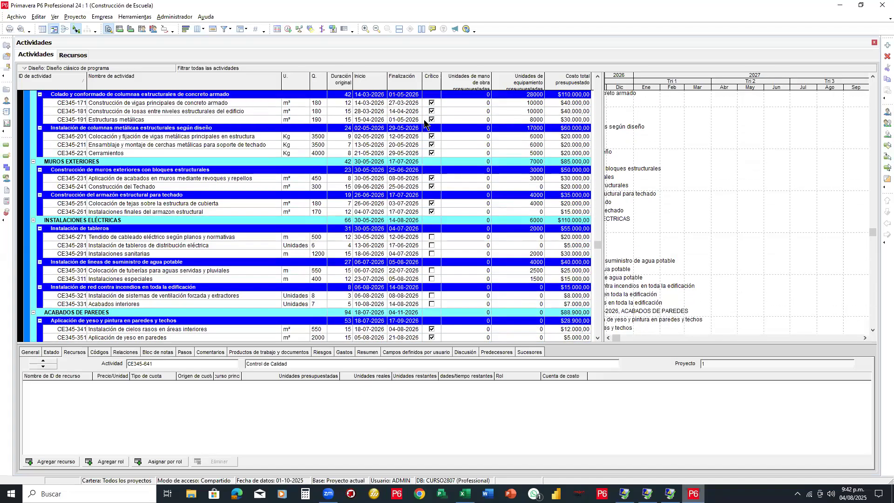
Step: Inspect the resource assignments of Construcción del Techado and compare budgeted labor and equipment units in the surrounding activities
{"action": "left_click", "coordinate": [240, 187]}
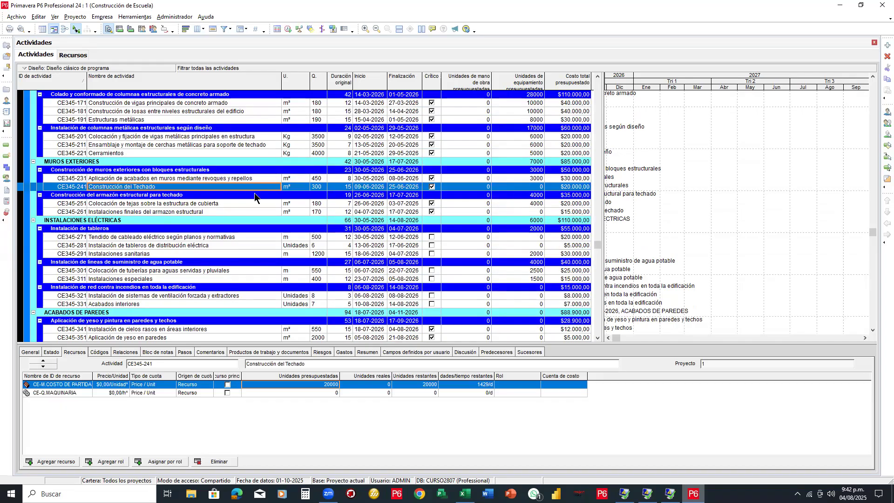
{"action": "left_click", "coordinate": [190, 188]}
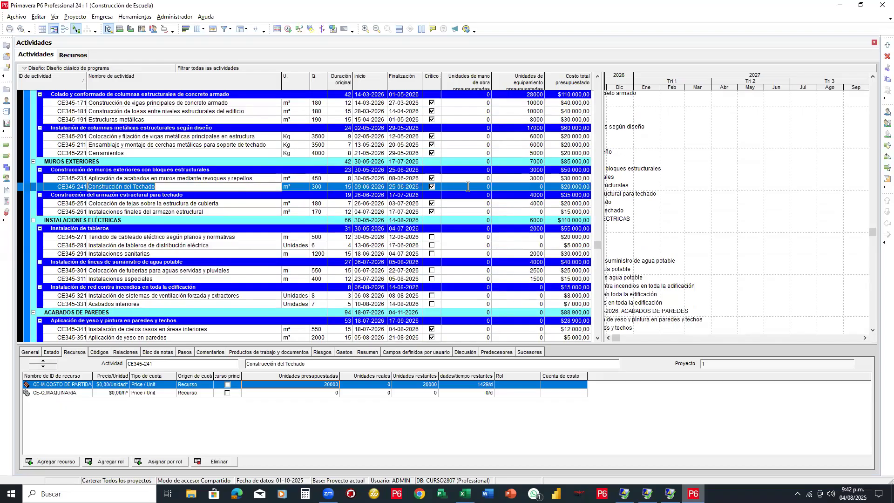
{"action": "left_click", "coordinate": [519, 186]}
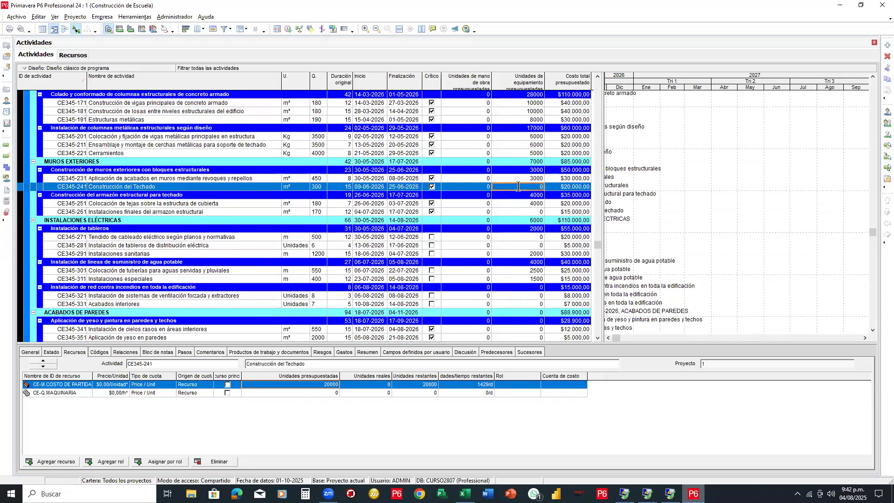
{"action": "left_click", "coordinate": [473, 187]}
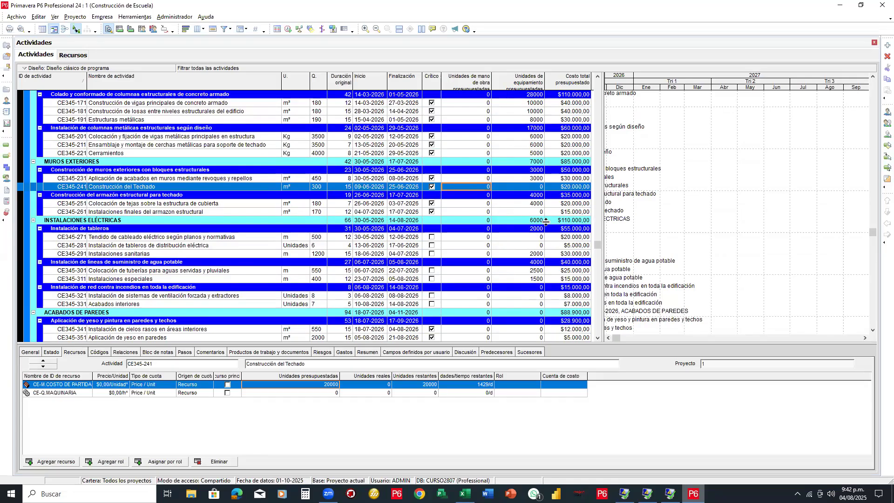
{"action": "scroll", "coordinate": [508, 247], "scroll_direction": "down", "scroll_amount": 3}
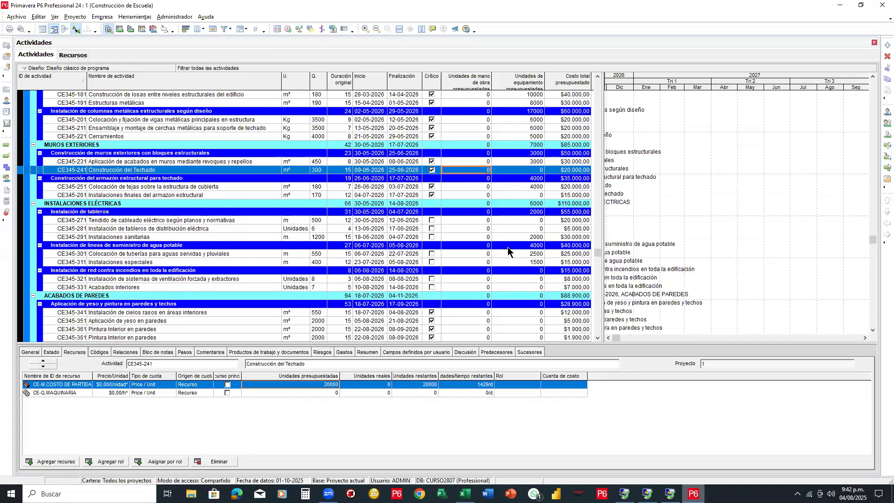
{"action": "scroll", "coordinate": [508, 247], "scroll_direction": "down", "scroll_amount": 1}
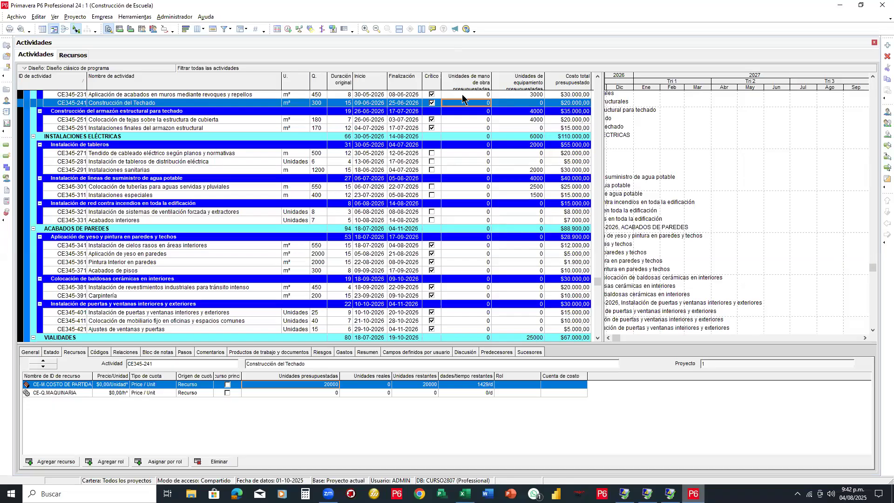
{"action": "scroll", "coordinate": [510, 173], "scroll_direction": "up", "scroll_amount": 1}
{"action": "scroll", "coordinate": [510, 172], "scroll_direction": "up", "scroll_amount": 1}
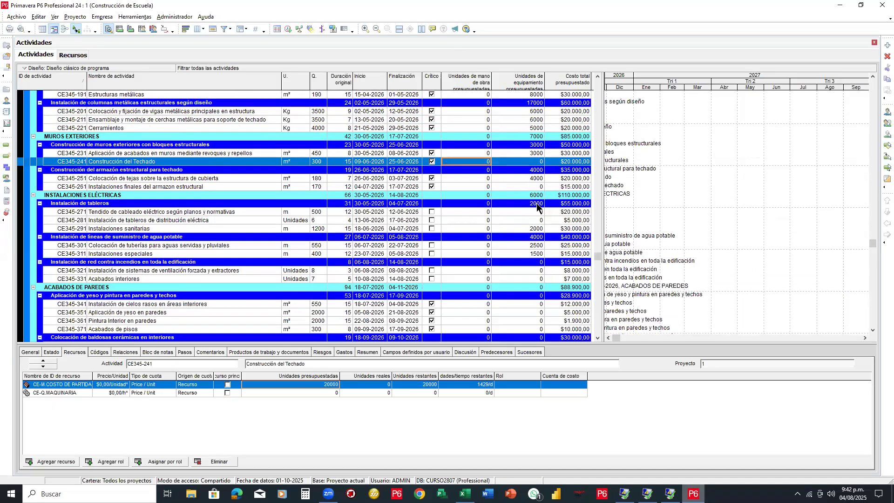
{"action": "left_click_drag", "start_coordinate": [597, 257], "coordinate": [597, 84]}
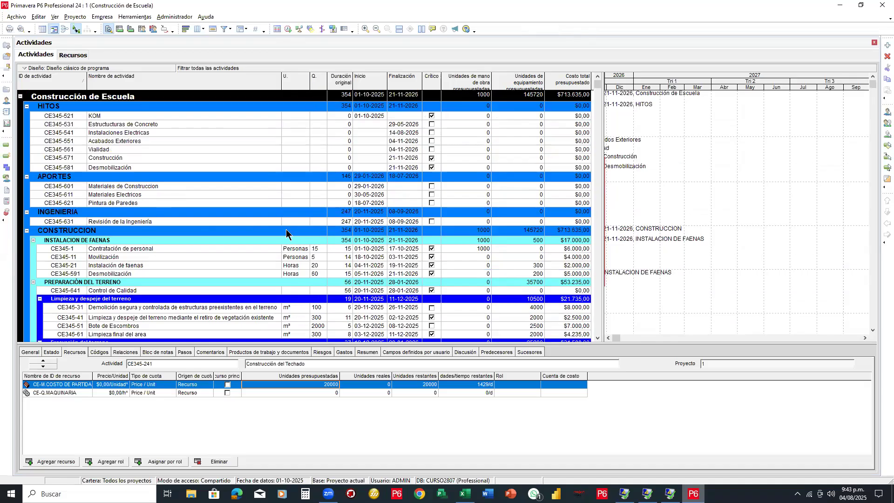
Step: Delete the CE-P.PLANIFICACION resource assignment from the Contratación de personal activity, including its role as main resource
{"action": "left_click", "coordinate": [209, 249]}
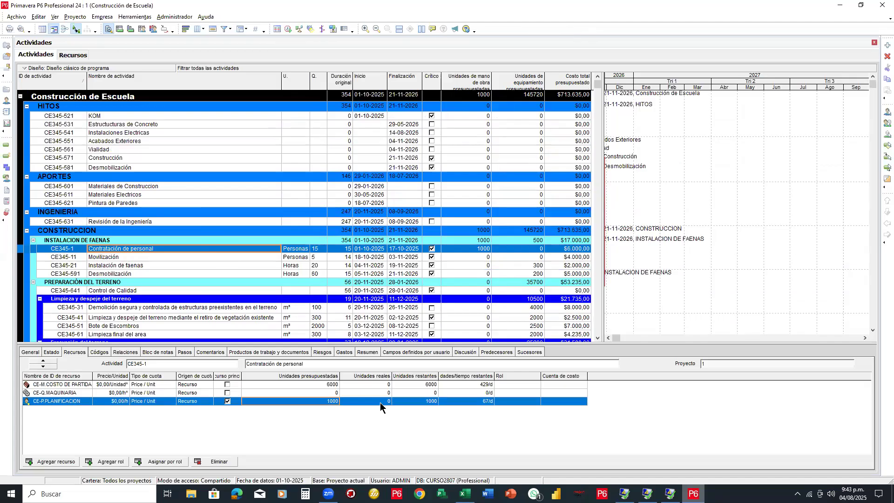
{"action": "left_click", "coordinate": [217, 461]}
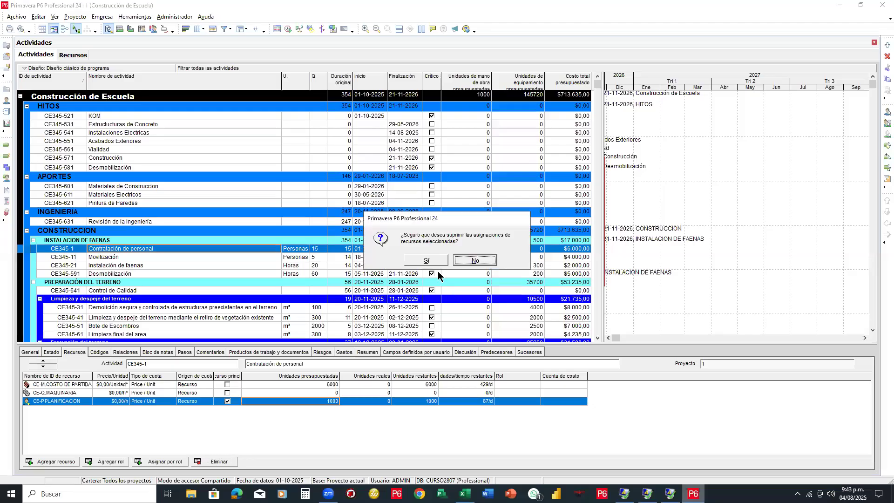
{"action": "left_click", "coordinate": [427, 260]}
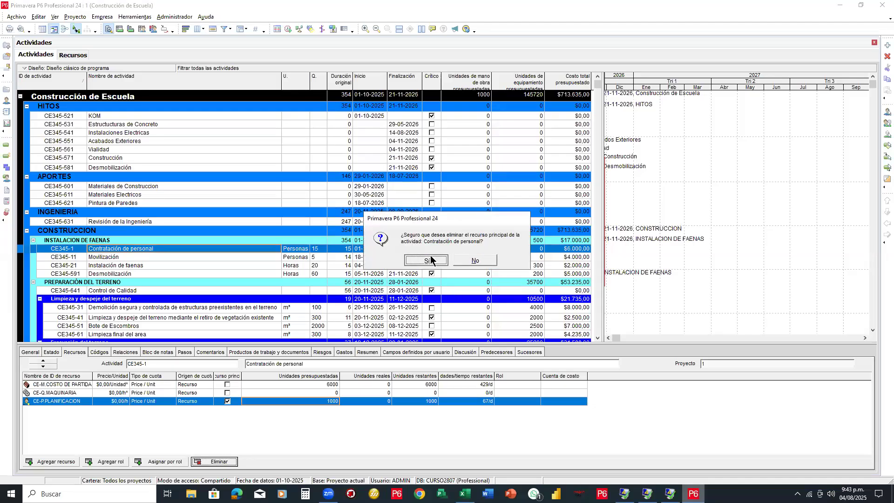
{"action": "left_click", "coordinate": [512, 249]}
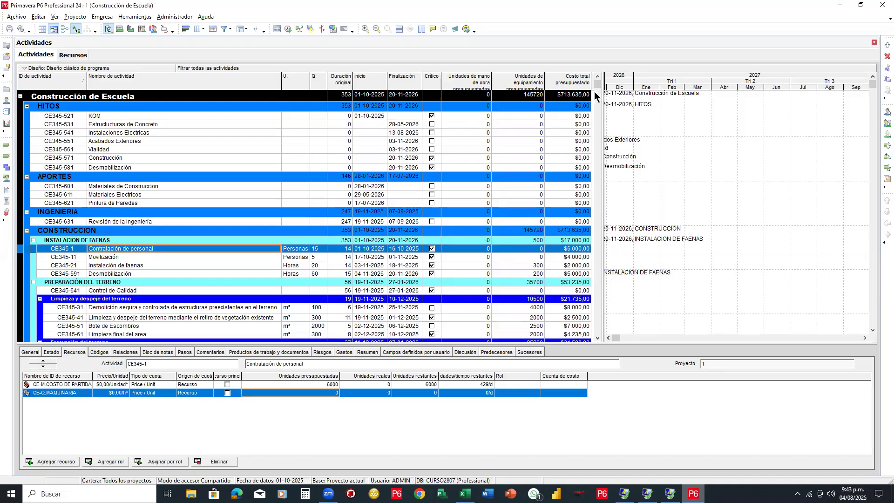
Step: Narrow the budgeted units and total cost columns and shift the table divider to enlarge the Gantt area
{"action": "mouse_move", "coordinate": [600, 90]}
{"action": "left_mouse_down"}
{"action": "mouse_move", "coordinate": [595, 341]}
{"action": "mouse_move", "coordinate": [592, 79]}
{"action": "left_mouse_up"}
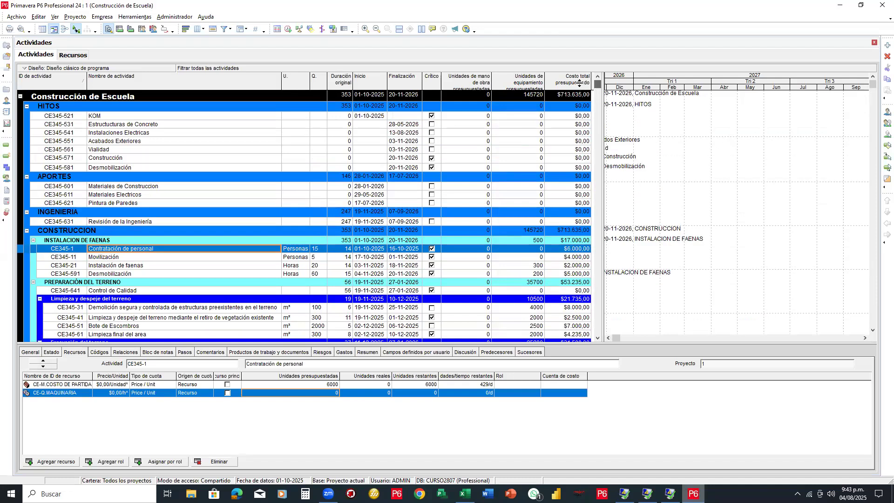
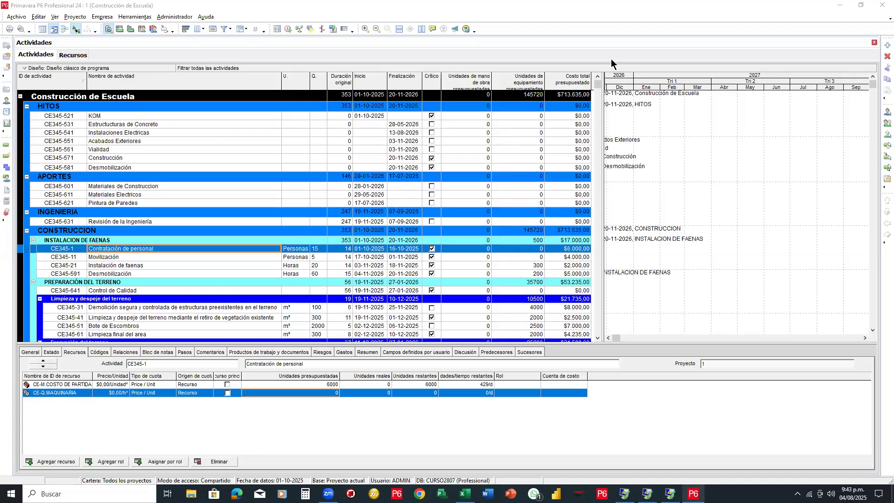
{"action": "left_click_drag", "start_coordinate": [487, 85], "coordinate": [572, 93]}
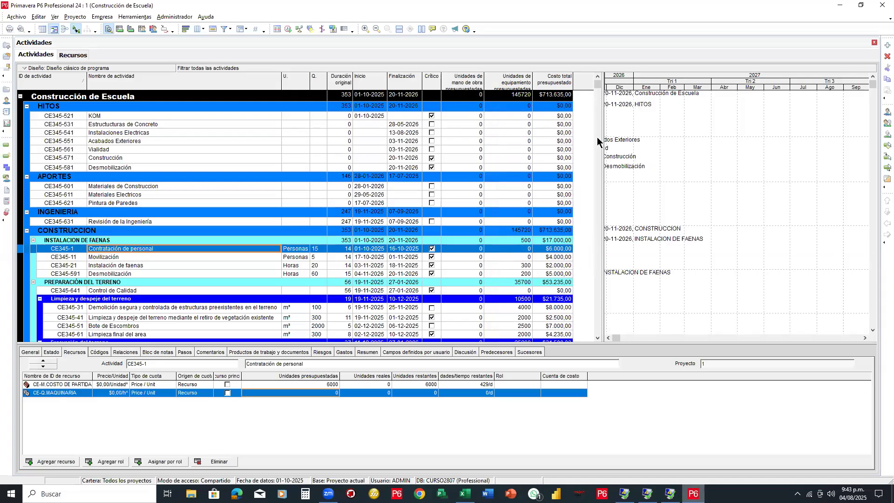
{"action": "left_click_drag", "start_coordinate": [599, 139], "coordinate": [582, 140]}
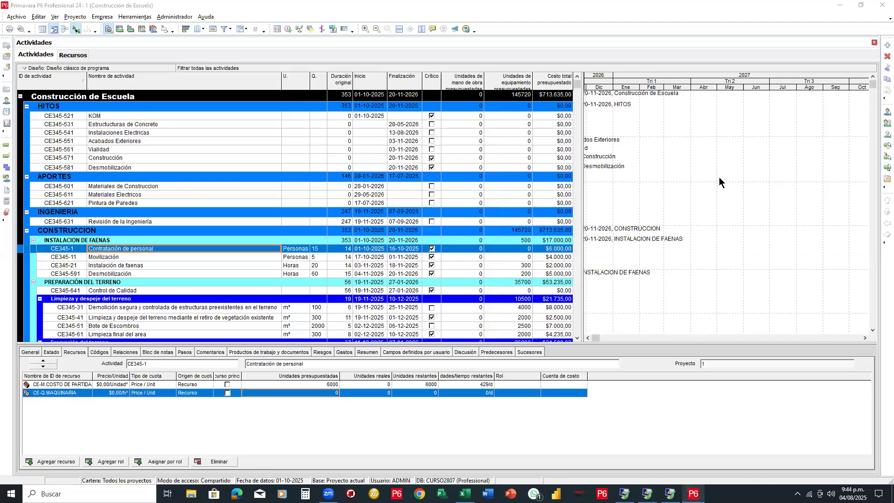
{"action": "mouse_move", "coordinate": [352, 59]}
{"action": "left_mouse_down"}
{"action": "mouse_move", "coordinate": [361, 79]}
{"action": "mouse_move", "coordinate": [336, 65]}
{"action": "left_mouse_up"}
{"action": "mouse_move", "coordinate": [410, 65]}
{"action": "left_mouse_down"}
{"action": "mouse_move", "coordinate": [360, 70]}
{"action": "mouse_move", "coordinate": [388, 89]}
{"action": "left_mouse_up"}
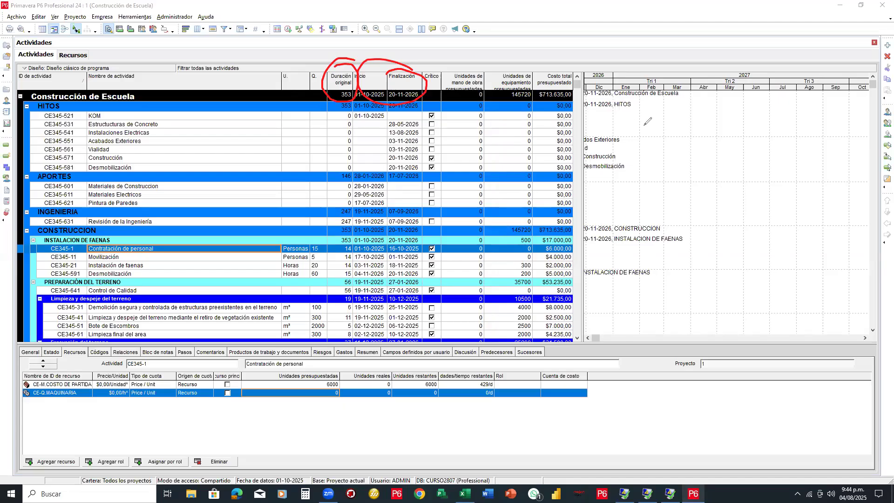
{"action": "left_click_drag", "start_coordinate": [366, 65], "coordinate": [302, 95]}
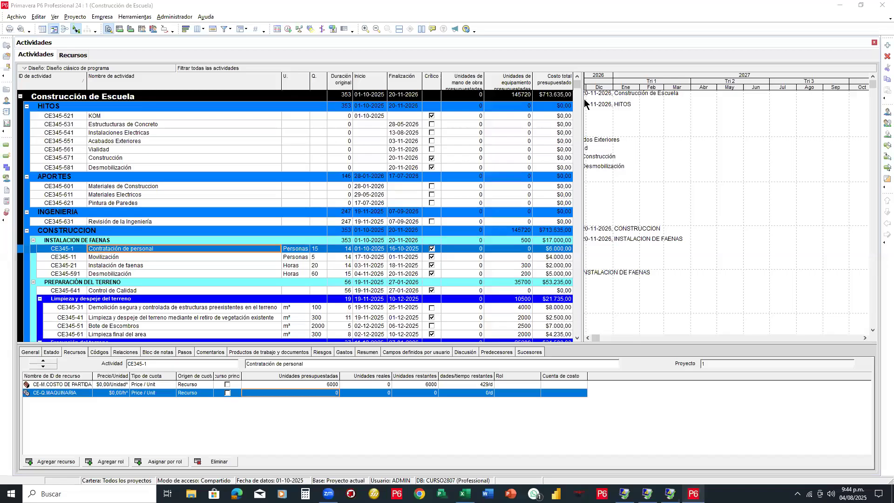
{"action": "left_click_drag", "start_coordinate": [584, 99], "coordinate": [585, 99]}
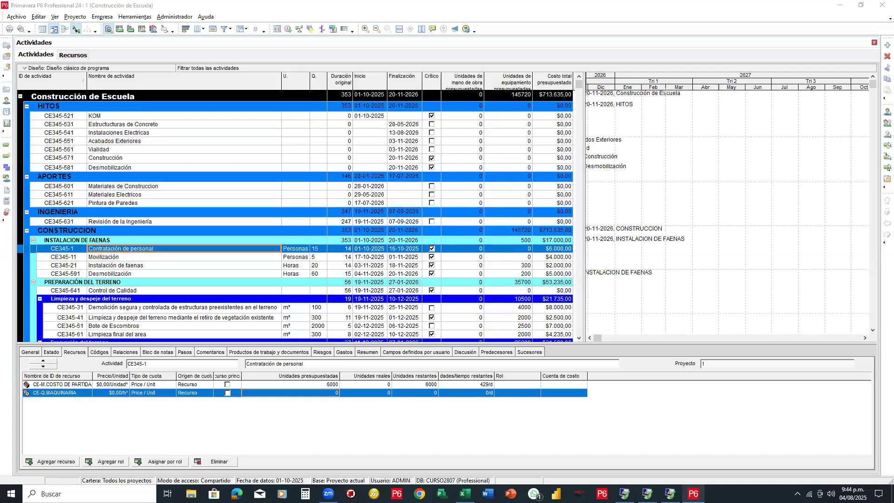
Step: Examine the original durations, start and finish dates, budgeted units and total costs of the activities from HITOS to CIMENTACIONES SUPERFICIALES
{"action": "scroll", "coordinate": [404, 119], "scroll_direction": "down", "scroll_amount": 2}
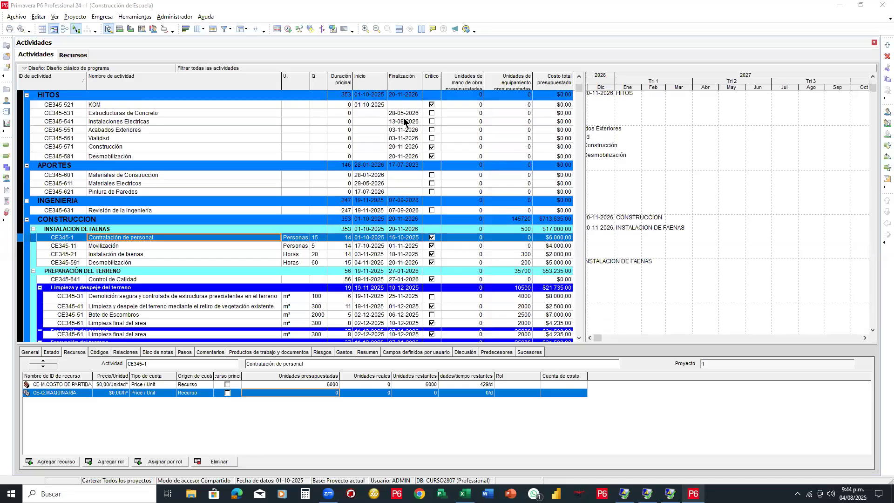
{"action": "scroll", "coordinate": [404, 119], "scroll_direction": "down", "scroll_amount": 3}
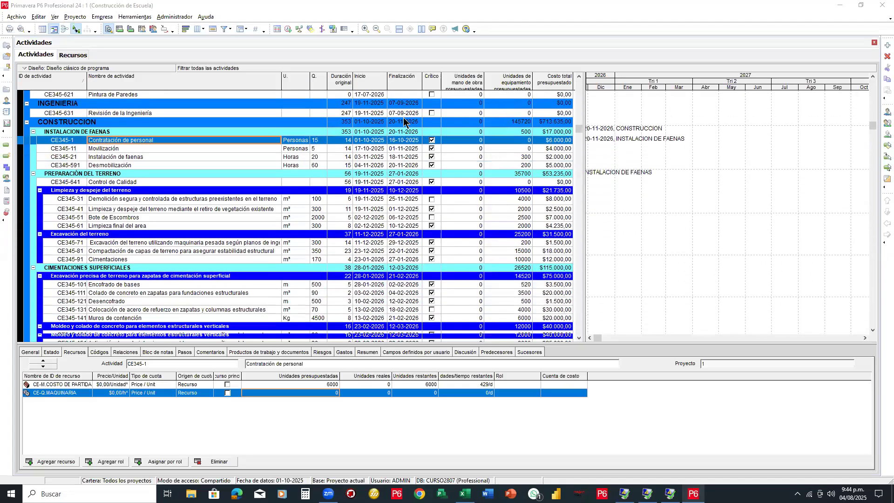
{"action": "scroll", "coordinate": [403, 120], "scroll_direction": "up", "scroll_amount": 3}
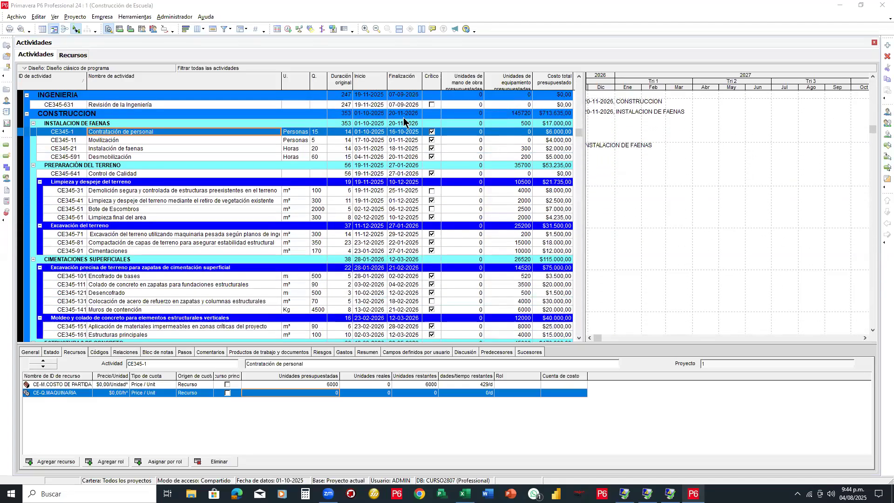
{"action": "scroll", "coordinate": [404, 121], "scroll_direction": "up", "scroll_amount": 3}
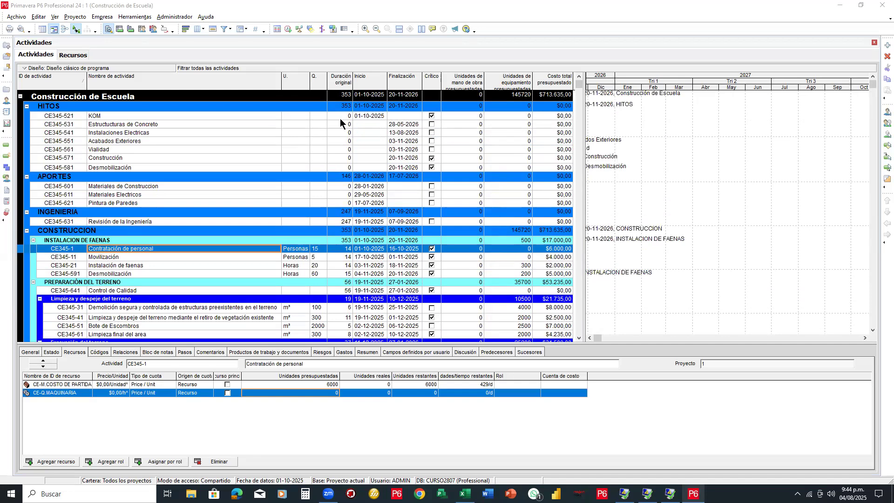
{"action": "scroll", "coordinate": [346, 166], "scroll_direction": "down", "scroll_amount": 3}
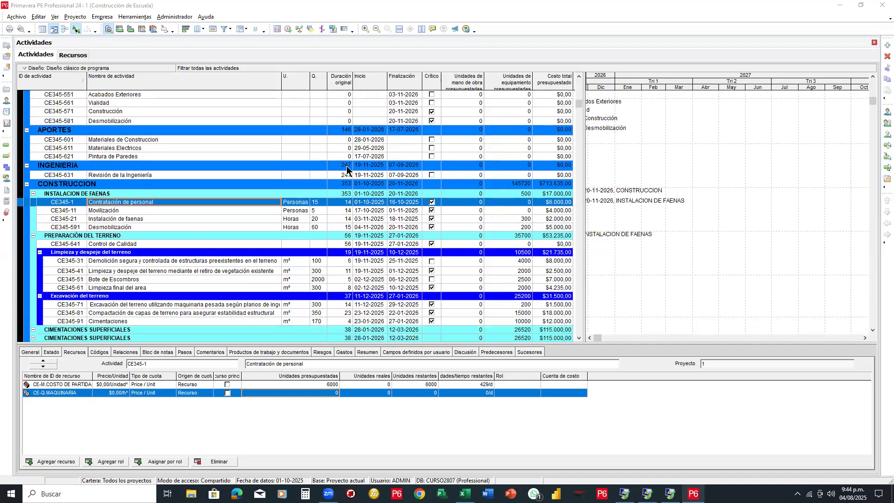
{"action": "scroll", "coordinate": [346, 165], "scroll_direction": "down", "scroll_amount": 3}
{"action": "scroll", "coordinate": [347, 166], "scroll_direction": "up", "scroll_amount": 5}
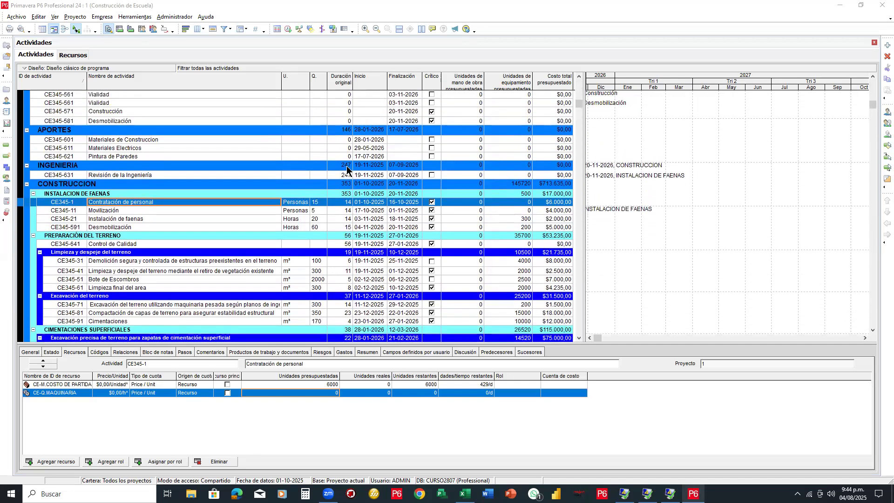
{"action": "scroll", "coordinate": [562, 97], "scroll_direction": "up", "scroll_amount": 2}
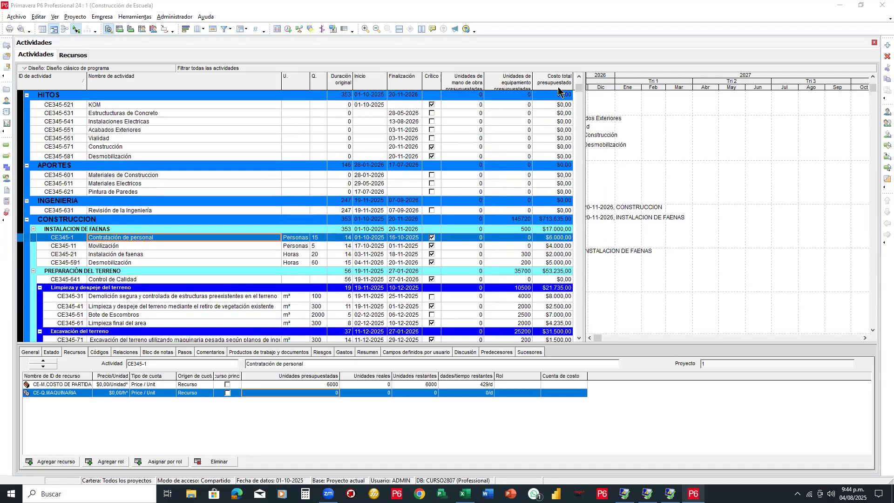
{"action": "left_click", "coordinate": [579, 81]}
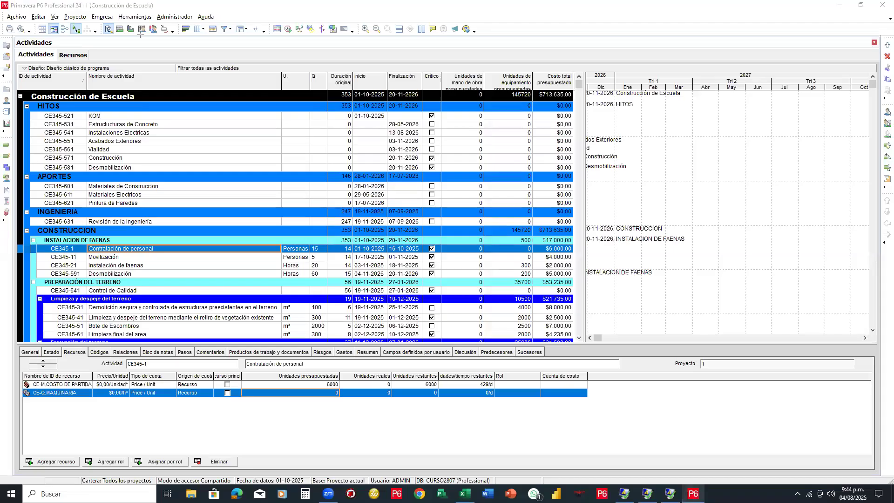
{"action": "left_click_drag", "start_coordinate": [2, 21], "coordinate": [494, 38]}
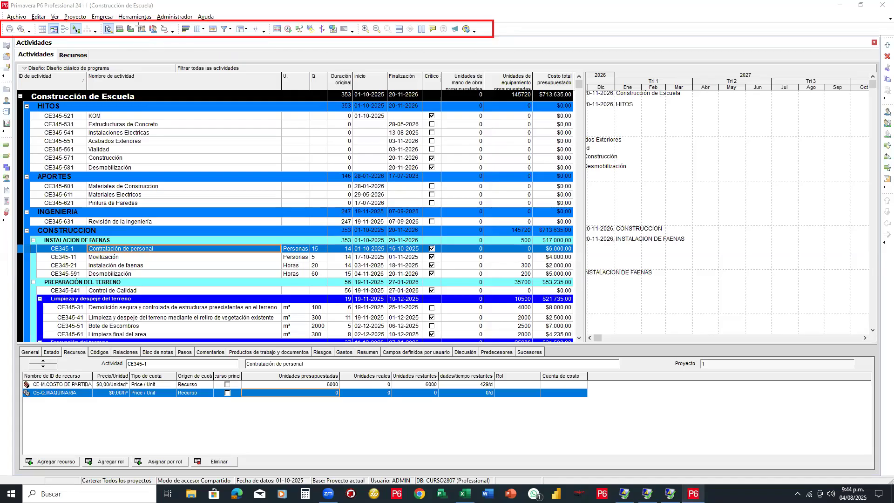
{"action": "left_click_drag", "start_coordinate": [123, 21], "coordinate": [138, 37]}
{"action": "left_click_drag", "start_coordinate": [348, 186], "coordinate": [133, 34]}
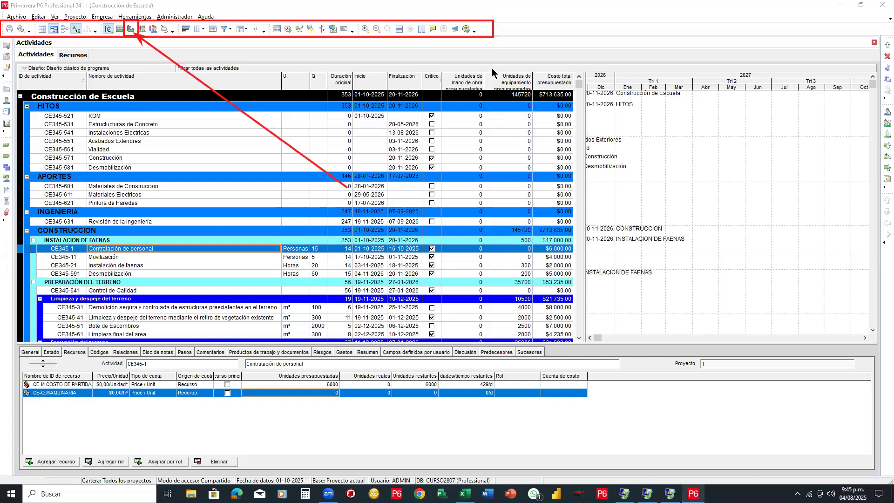
Step: Display the activity usage profile, enlarge its chart area and bring the timeline back to the project's start in October 2025
{"action": "left_click", "coordinate": [132, 29]}
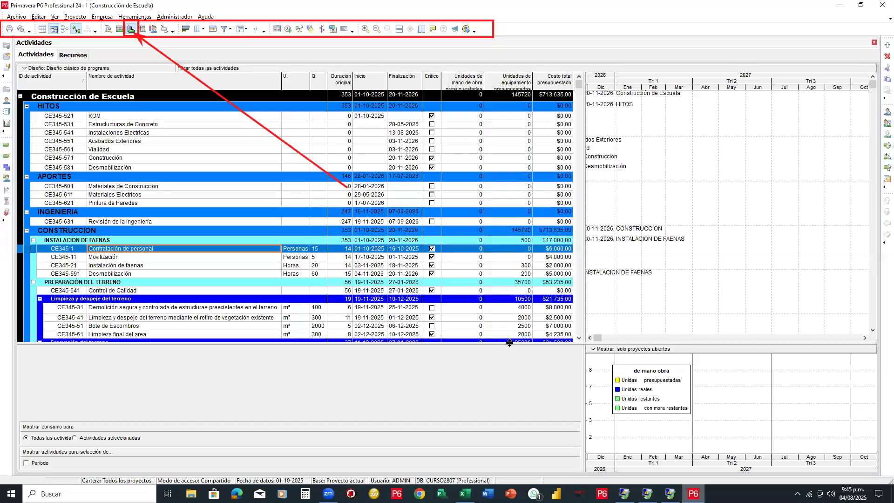
{"action": "left_click_drag", "start_coordinate": [508, 342], "coordinate": [503, 243]}
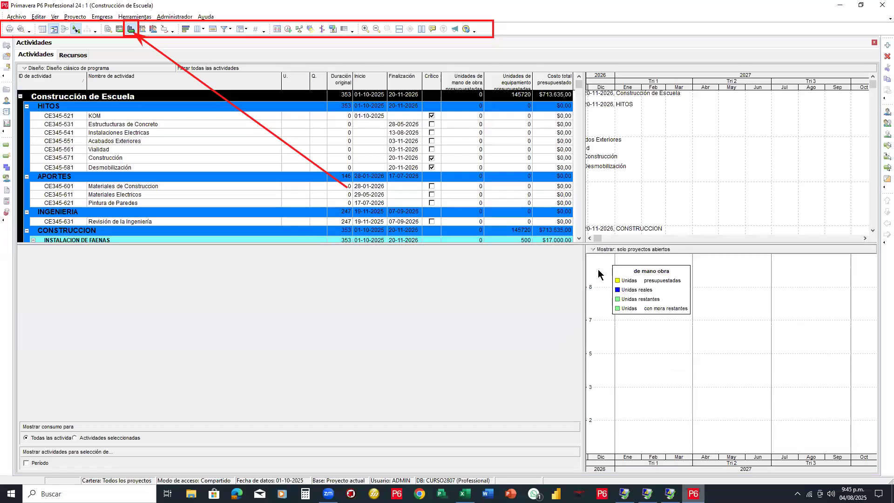
{"action": "left_click_drag", "start_coordinate": [585, 271], "coordinate": [531, 273]}
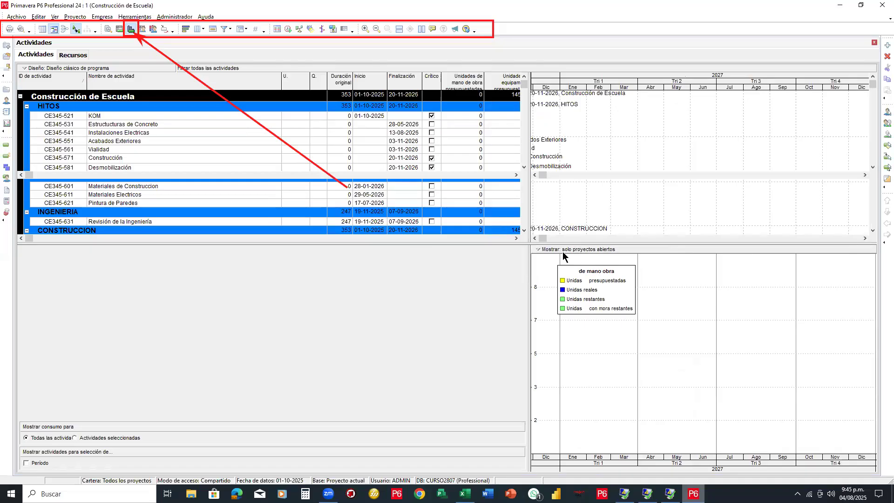
{"action": "left_click_drag", "start_coordinate": [563, 244], "coordinate": [562, 179]}
{"action": "left_click_drag", "start_coordinate": [529, 241], "coordinate": [319, 241]}
{"action": "left_click", "coordinate": [321, 176]}
{"action": "left_click", "coordinate": [321, 176]}
{"action": "left_click", "coordinate": [321, 176]}
{"action": "left_click", "coordinate": [321, 176]}
{"action": "left_click", "coordinate": [321, 176]}
{"action": "left_click", "coordinate": [320, 176]}
{"action": "left_click", "coordinate": [321, 176]}
{"action": "left_click", "coordinate": [321, 176]}
{"action": "left_click", "coordinate": [321, 176]}
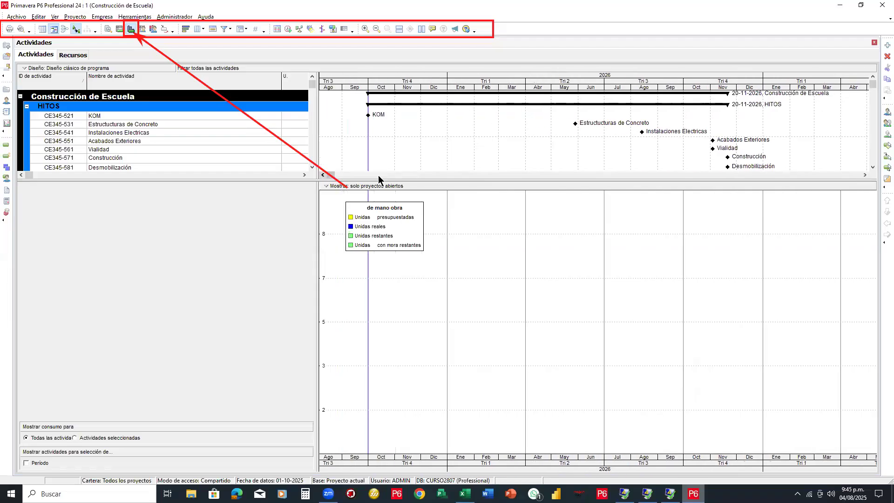
Step: In the activity usage profile options, filter the bars by Equipamiento instead of Mano de obra, based on Unidades
{"action": "right_click", "coordinate": [580, 242]}
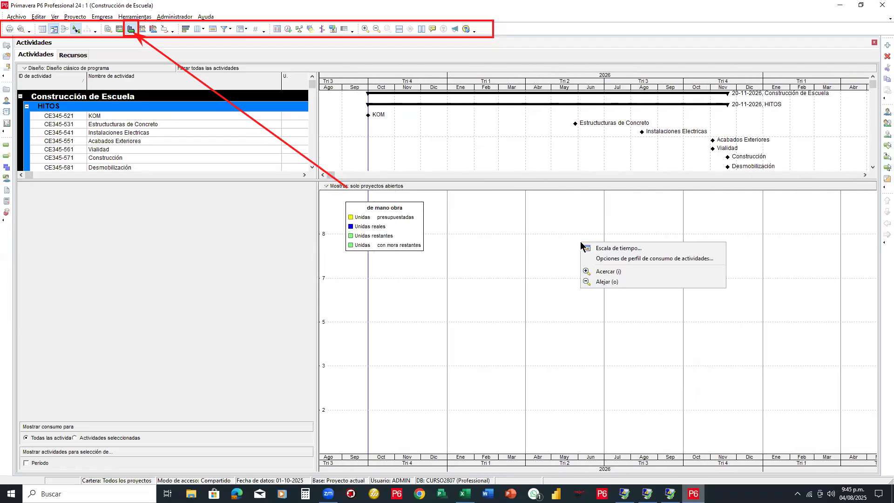
{"action": "left_click", "coordinate": [618, 259]}
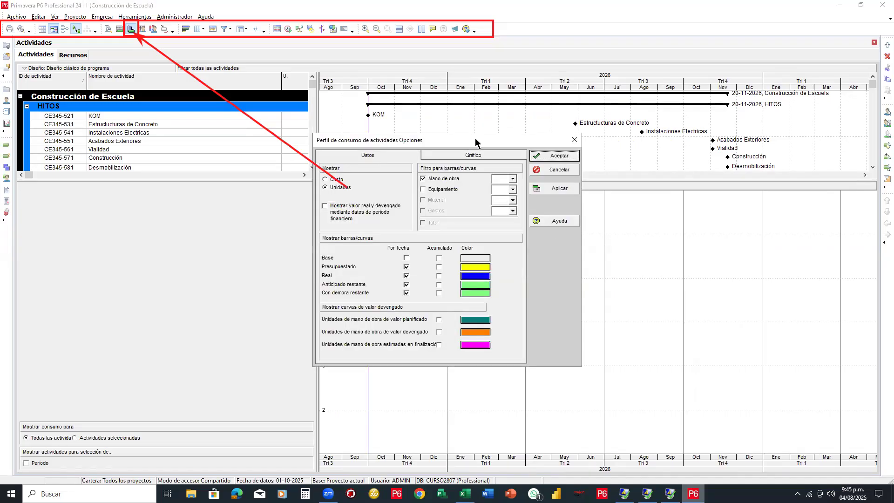
{"action": "left_click_drag", "start_coordinate": [475, 137], "coordinate": [531, 86]}
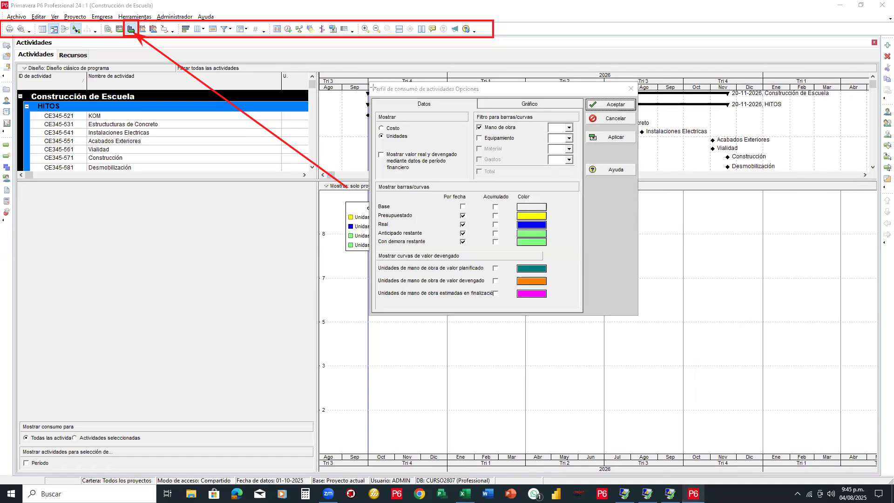
{"action": "left_click_drag", "start_coordinate": [368, 80], "coordinate": [640, 318]}
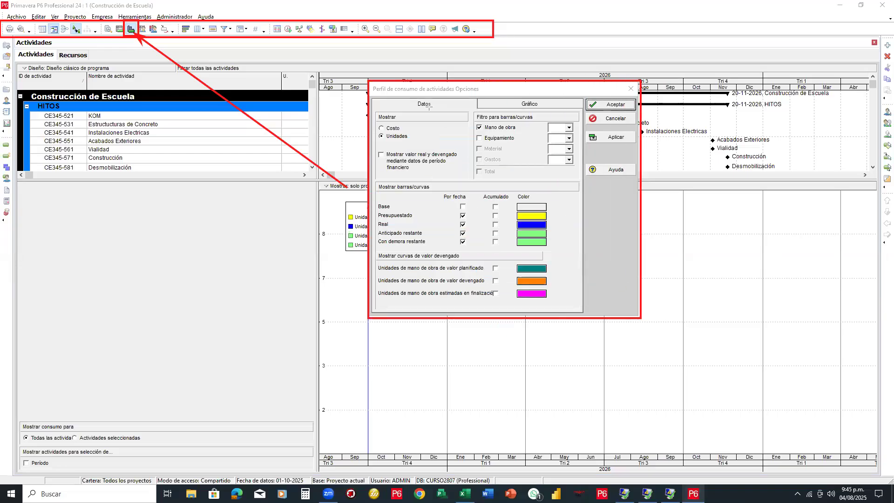
{"action": "mouse_move", "coordinate": [373, 122]}
{"action": "left_mouse_down"}
{"action": "mouse_move", "coordinate": [387, 142]}
{"action": "mouse_move", "coordinate": [418, 141]}
{"action": "left_mouse_up"}
{"action": "mouse_move", "coordinate": [469, 121]}
{"action": "left_mouse_down"}
{"action": "mouse_move", "coordinate": [481, 132]}
{"action": "mouse_move", "coordinate": [532, 133]}
{"action": "left_mouse_up"}
{"action": "mouse_move", "coordinate": [467, 134]}
{"action": "left_mouse_down"}
{"action": "mouse_move", "coordinate": [483, 146]}
{"action": "mouse_move", "coordinate": [524, 146]}
{"action": "left_mouse_up"}
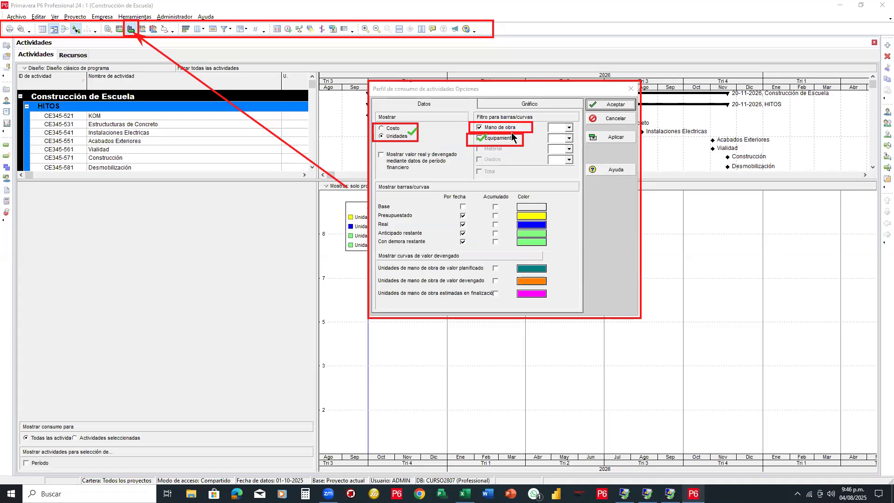
{"action": "left_click", "coordinate": [480, 136]}
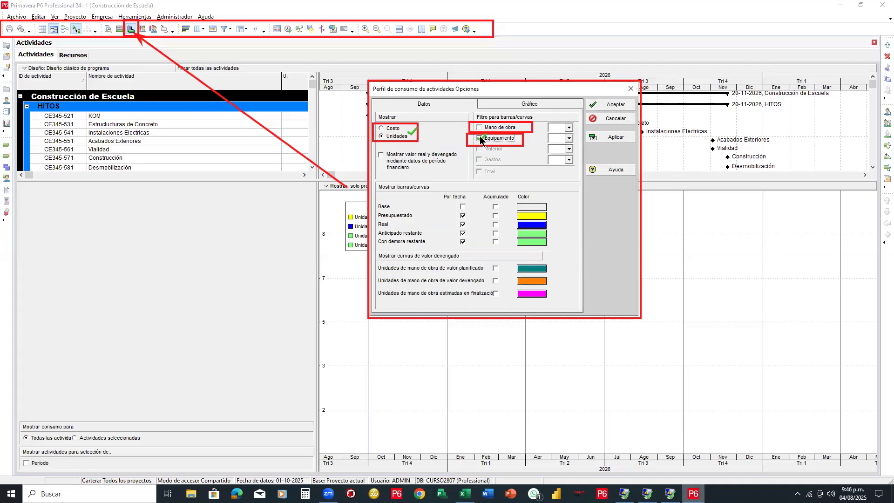
{"action": "left_click", "coordinate": [649, 168]}
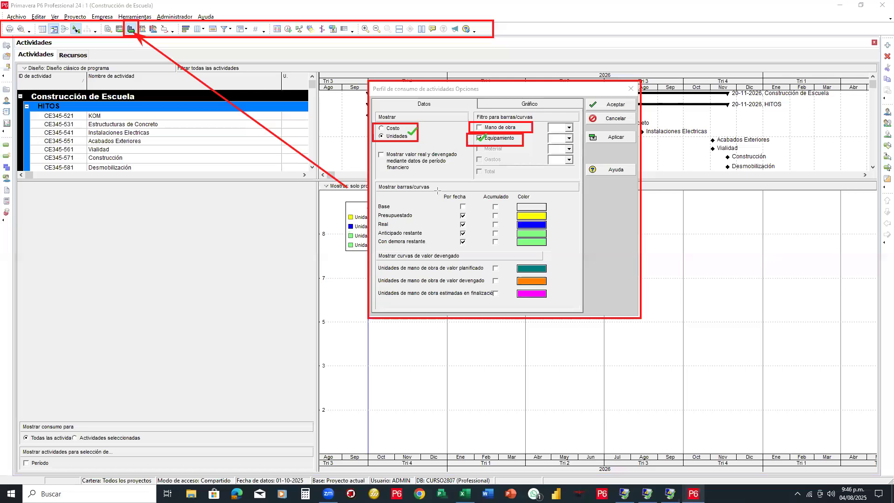
{"action": "left_click_drag", "start_coordinate": [439, 191], "coordinate": [471, 253]}
{"action": "left_click_drag", "start_coordinate": [477, 191], "coordinate": [513, 251]}
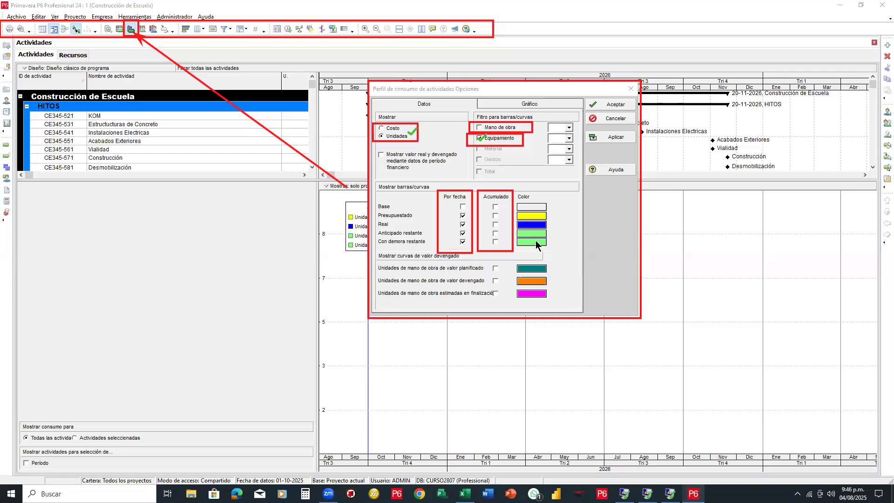
{"action": "left_click_drag", "start_coordinate": [711, 299], "coordinate": [741, 408]}
{"action": "left_click_drag", "start_coordinate": [742, 322], "coordinate": [772, 408]}
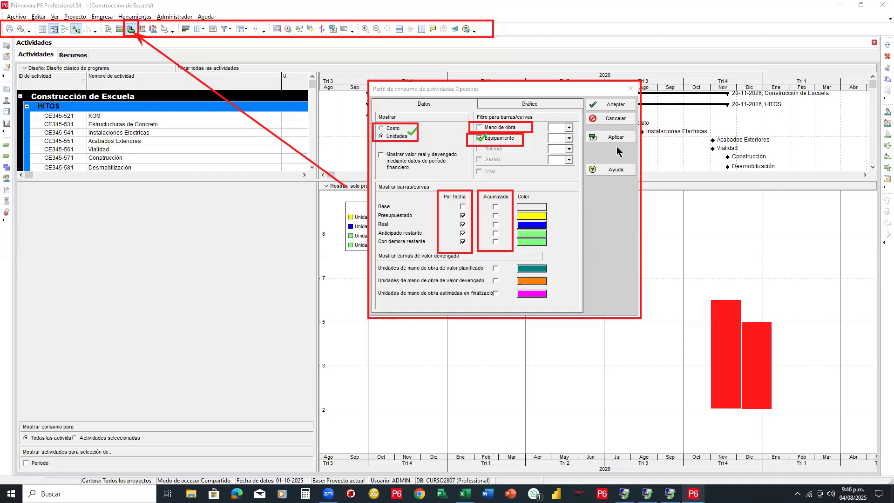
{"action": "left_click_drag", "start_coordinate": [445, 120], "coordinate": [454, 188]}
Step: Turn off the by-date bars for Real, Anticipado restante and Con demora restante, leaving only Presupuestado shown by date
{"action": "left_click", "coordinate": [462, 216]}
{"action": "left_click", "coordinate": [462, 224]}
{"action": "left_click", "coordinate": [462, 233]}
{"action": "left_click", "coordinate": [463, 242]}
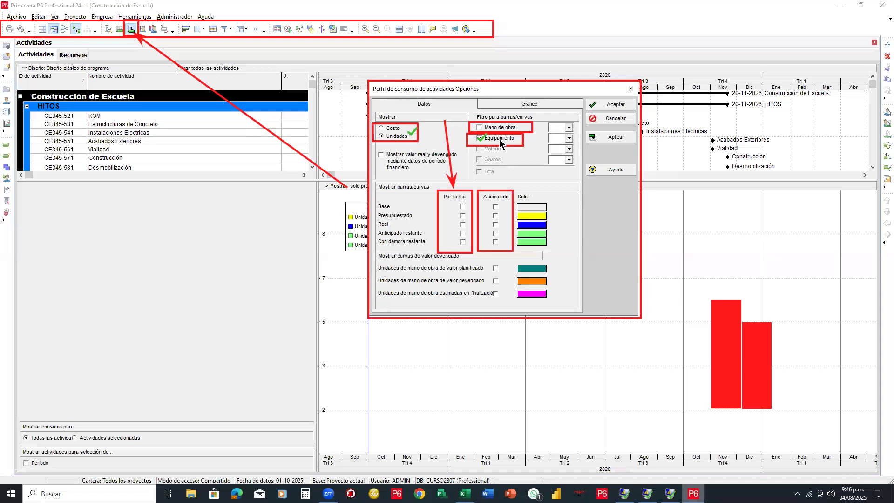
{"action": "left_click", "coordinate": [463, 216]}
Step: Set the Presupuestado bar colour to dark blue and apply the usage profile options
{"action": "left_click", "coordinate": [537, 216]}
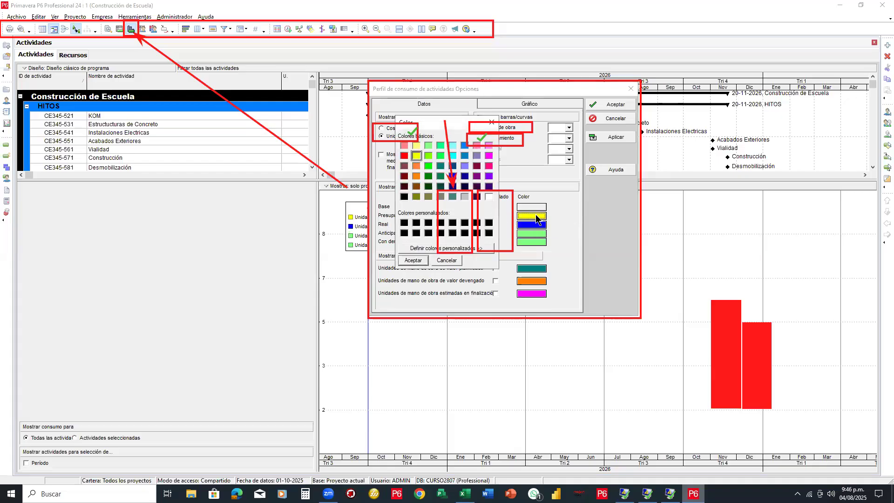
{"action": "left_click", "coordinate": [464, 176]}
{"action": "left_click", "coordinate": [423, 260]}
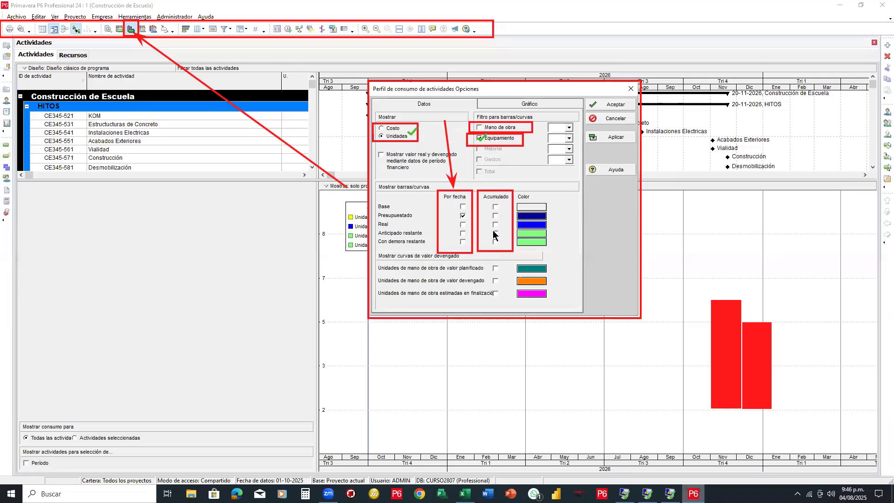
{"action": "left_click", "coordinate": [615, 136]}
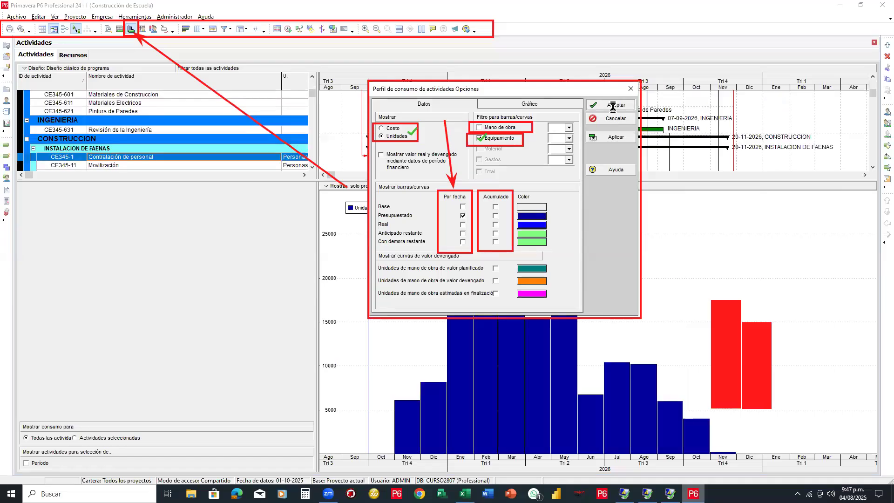
{"action": "key", "text": "Return"}
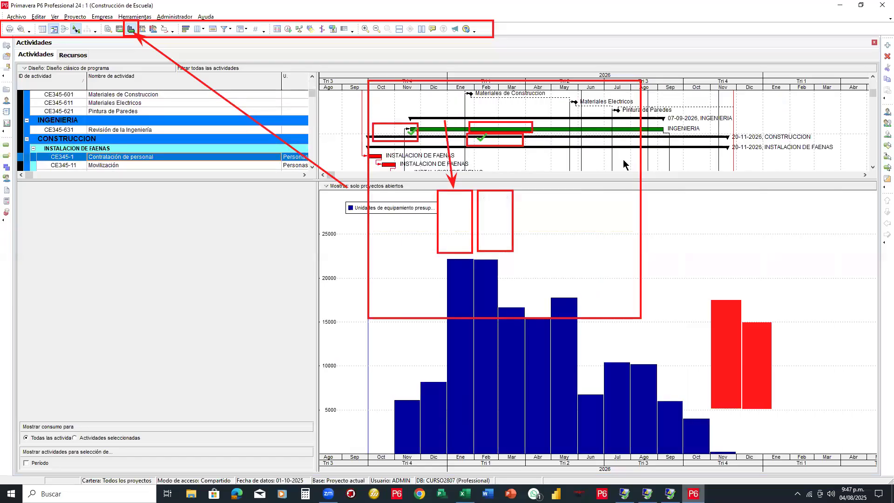
Step: Enlarge the budgeted equipment units histogram by shrinking the schedule area above it and the activity table beside it
{"action": "left_click", "coordinate": [468, 185]}
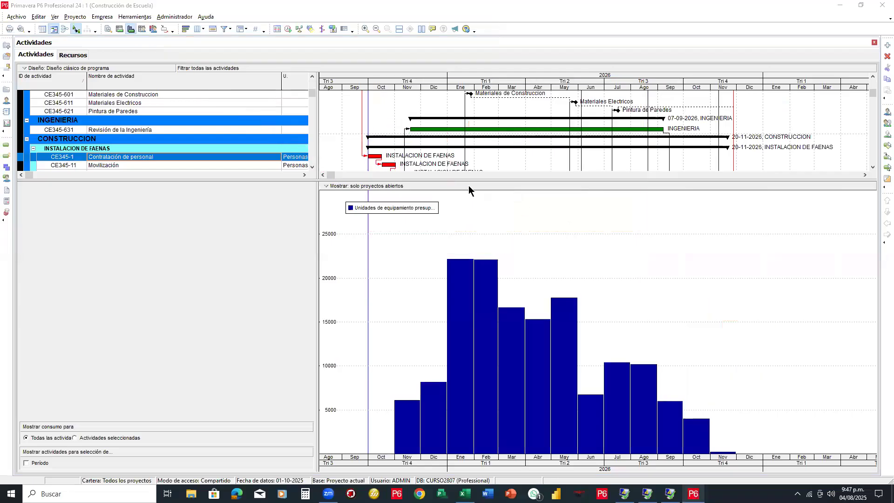
{"action": "left_click_drag", "start_coordinate": [465, 181], "coordinate": [464, 126]}
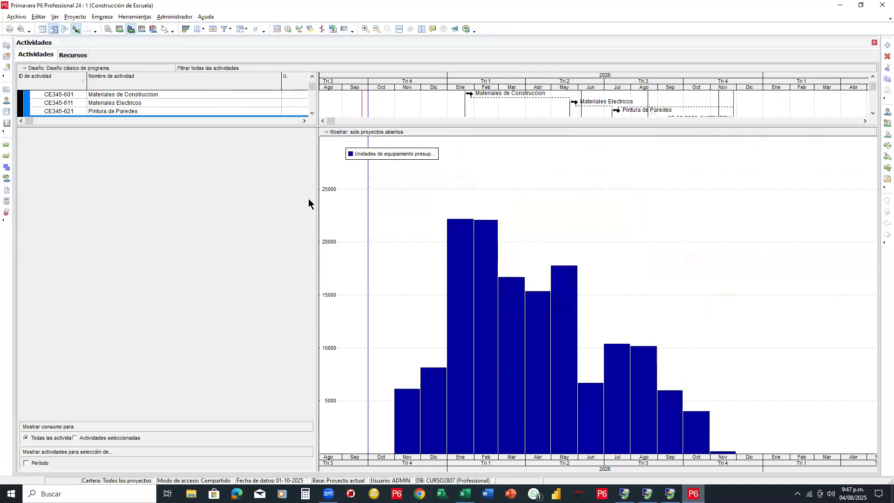
{"action": "left_click_drag", "start_coordinate": [319, 200], "coordinate": [291, 201]}
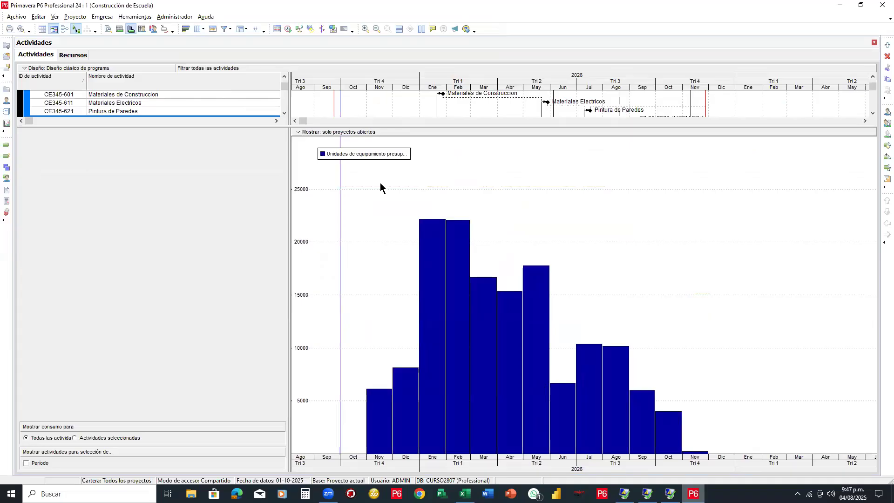
Step: Set the timescale's date interval to Semana/Día 1 and view the daily equipment bars from late October 2025 onward
{"action": "right_click", "coordinate": [481, 78]}
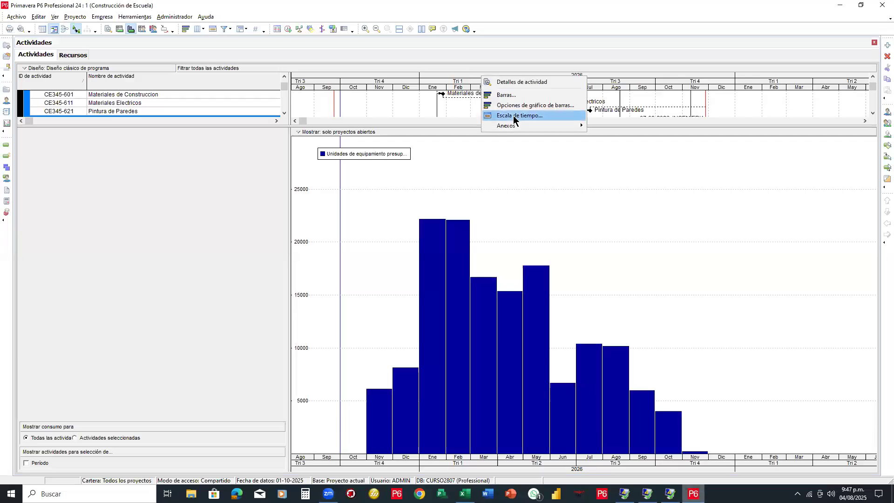
{"action": "left_click", "coordinate": [513, 117]}
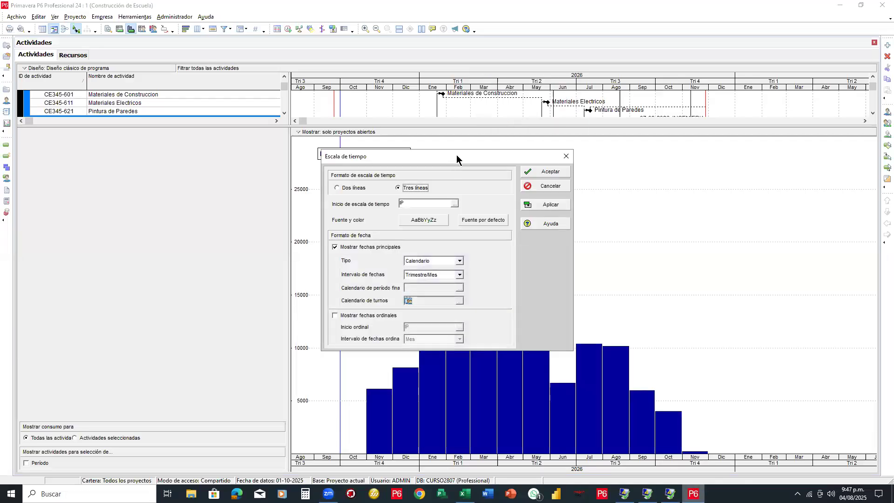
{"action": "left_click_drag", "start_coordinate": [457, 159], "coordinate": [503, 86]}
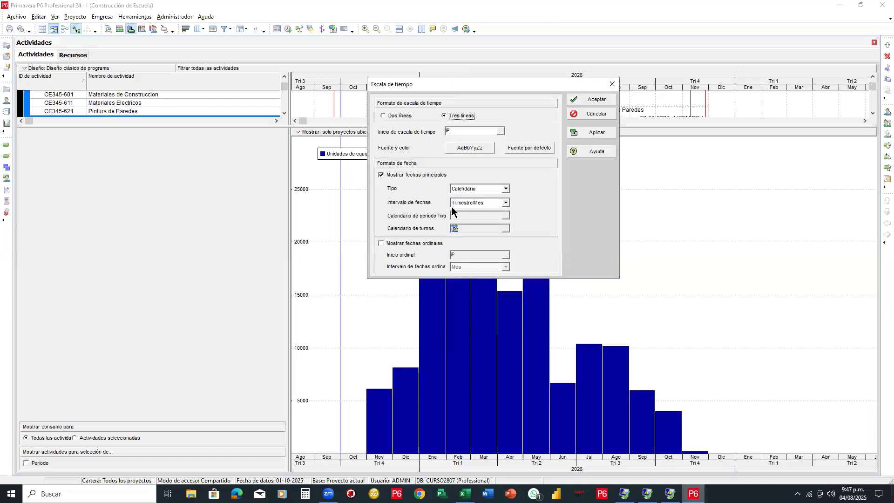
{"action": "left_click", "coordinate": [506, 203]}
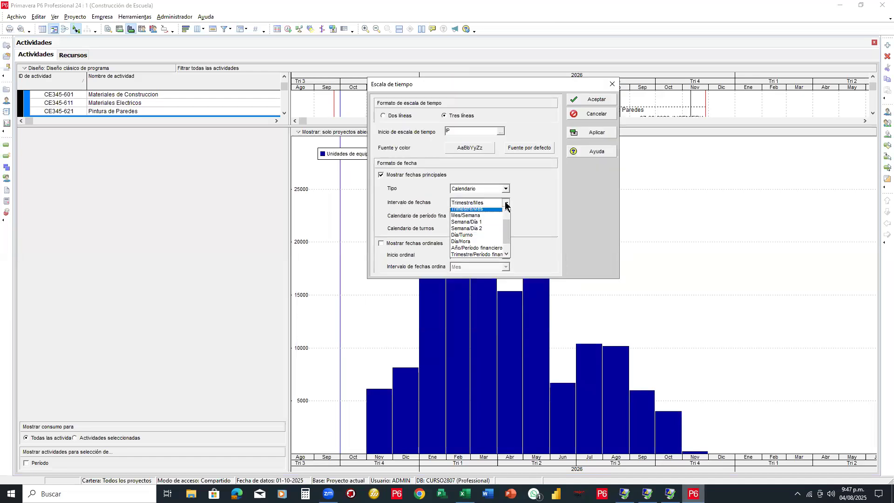
{"action": "left_click", "coordinate": [481, 223]}
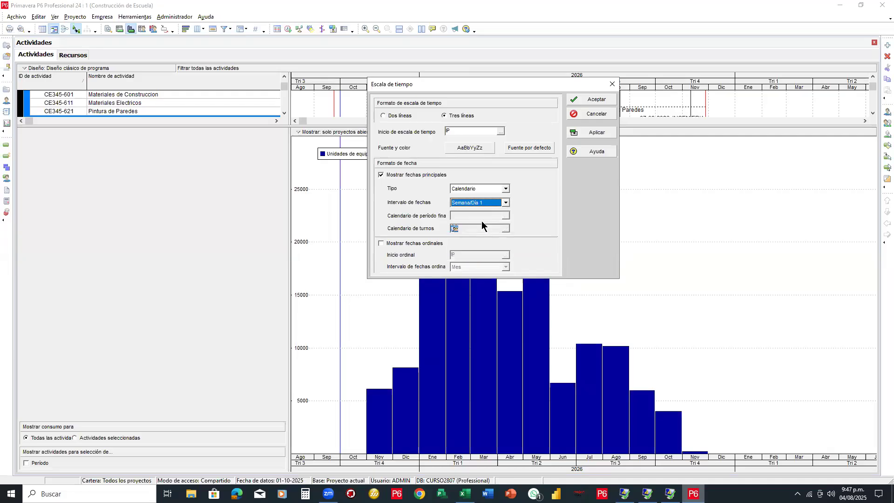
{"action": "left_click", "coordinate": [577, 100]}
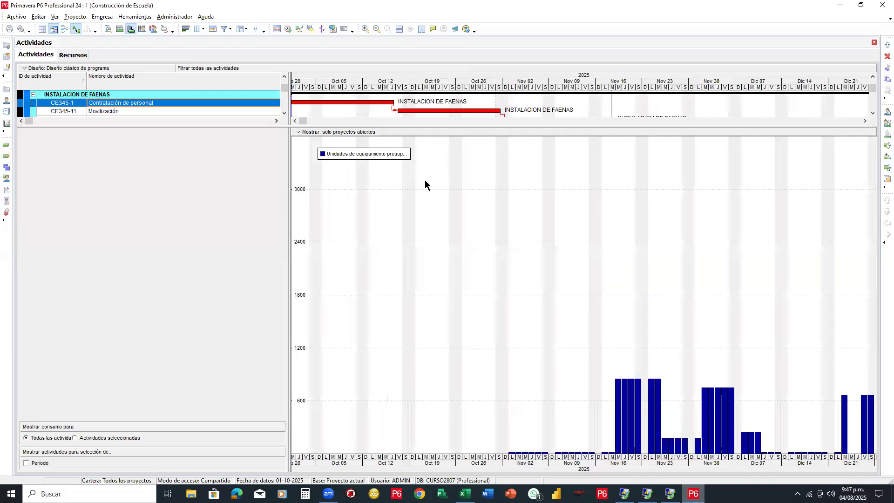
{"action": "left_click_drag", "start_coordinate": [305, 122], "coordinate": [346, 154]}
Step: Set the timescale's date interval to Año/Mes and apply it to the budgeted equipment units histogram
{"action": "right_click", "coordinate": [522, 83]}
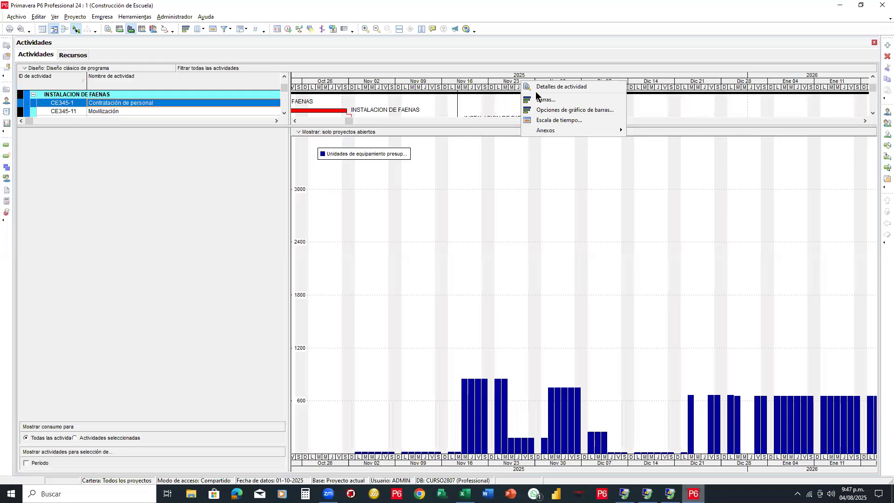
{"action": "left_click", "coordinate": [561, 120]}
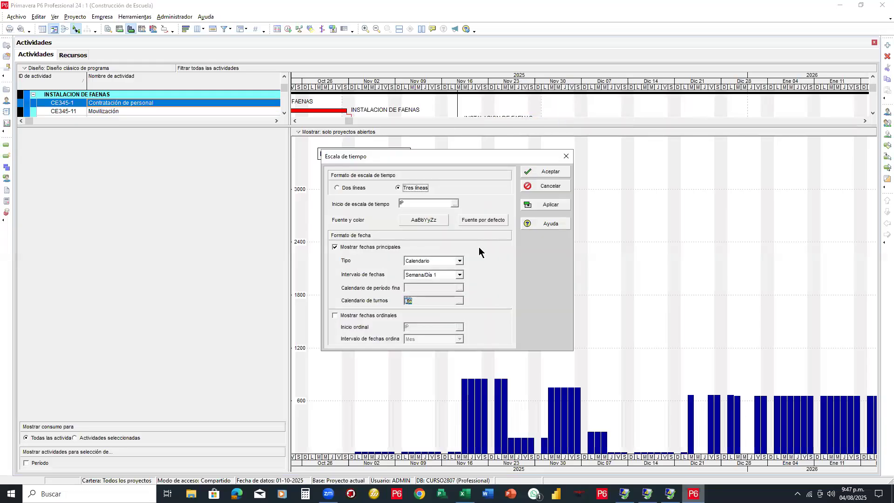
{"action": "left_click_drag", "start_coordinate": [442, 160], "coordinate": [484, 105]}
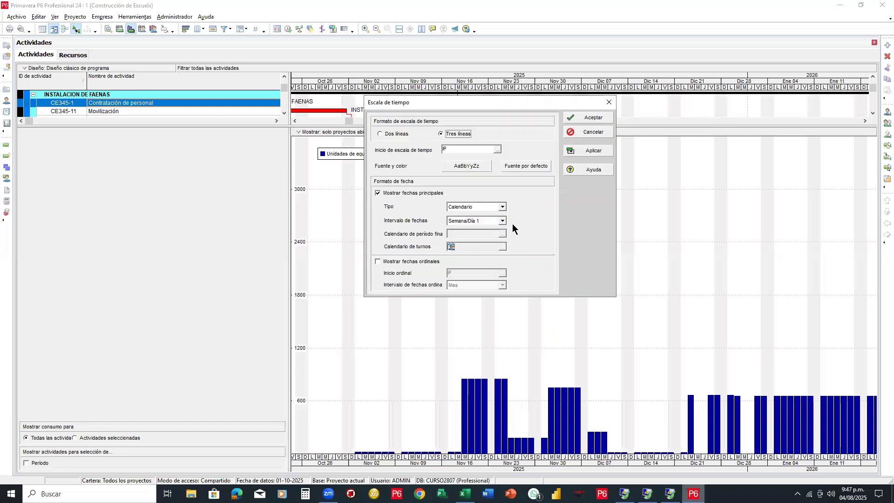
{"action": "left_click", "coordinate": [503, 220]}
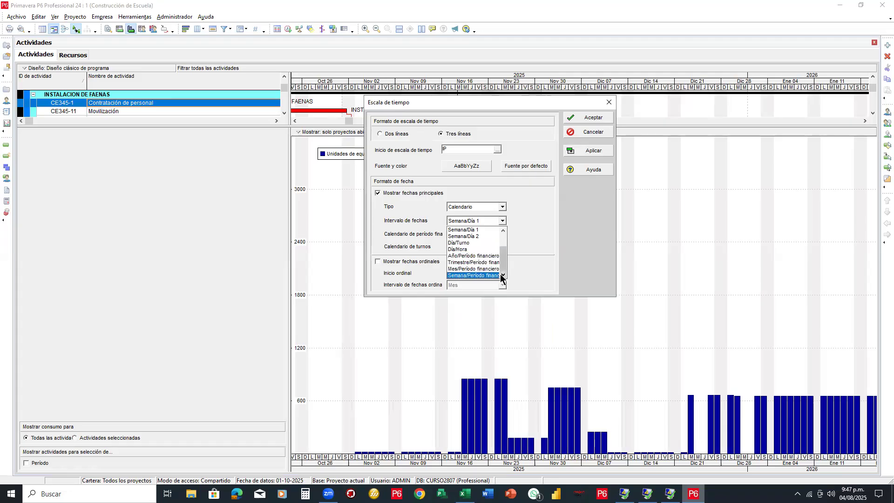
{"action": "left_click", "coordinate": [497, 242]}
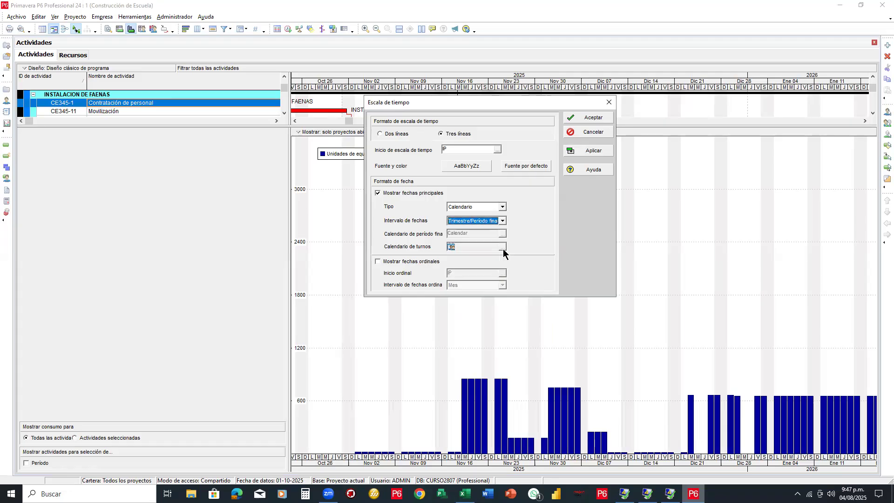
{"action": "left_click", "coordinate": [503, 221]}
{"action": "scroll", "coordinate": [494, 246], "scroll_direction": "up", "scroll_amount": 2}
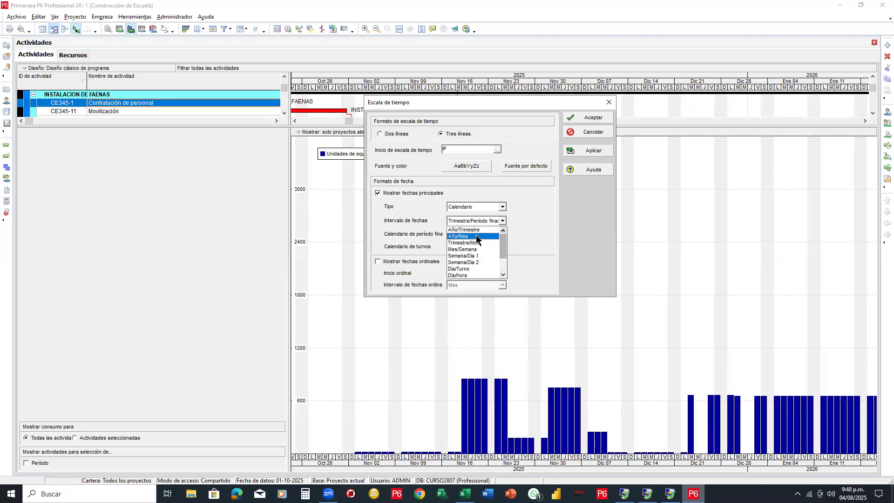
{"action": "left_click", "coordinate": [477, 237]}
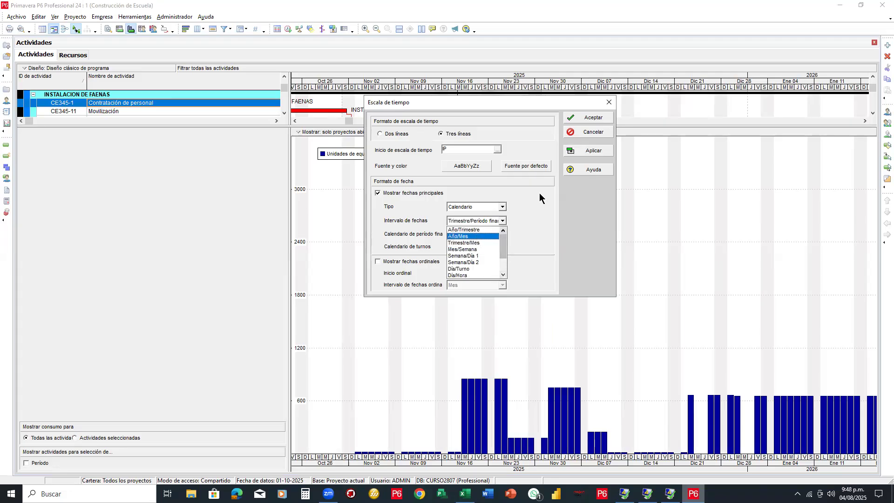
{"action": "left_click", "coordinate": [592, 152]}
{"action": "left_click", "coordinate": [588, 119]}
{"action": "left_click_drag", "start_coordinate": [296, 120], "coordinate": [297, 120]}
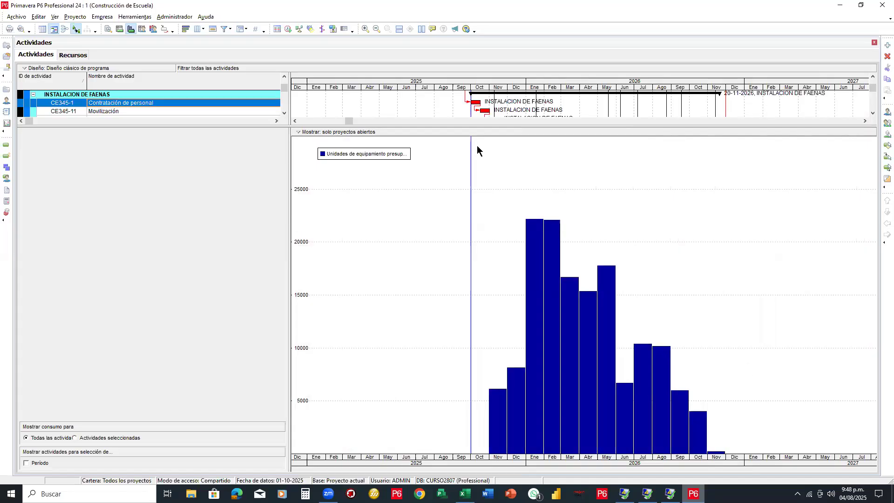
Step: Switch the activity usage profile to show Costo, with the Equipamiento filter off and only Total on
{"action": "right_click", "coordinate": [510, 157]}
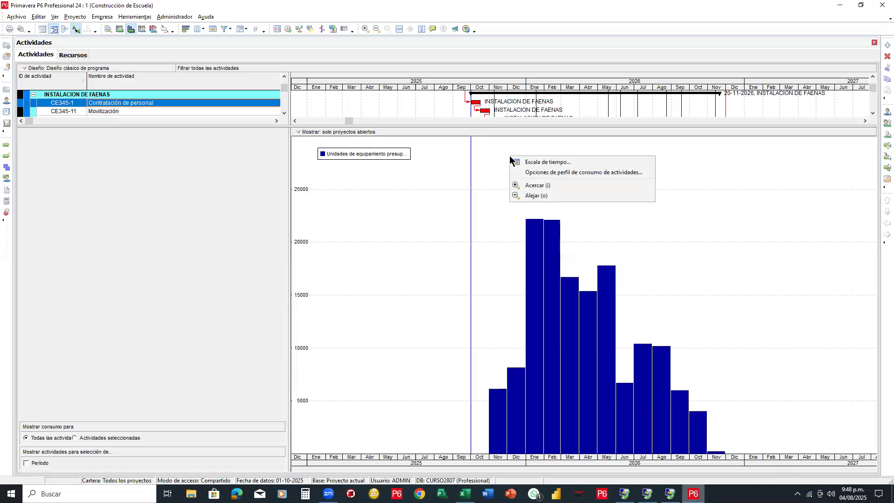
{"action": "left_click", "coordinate": [539, 173]}
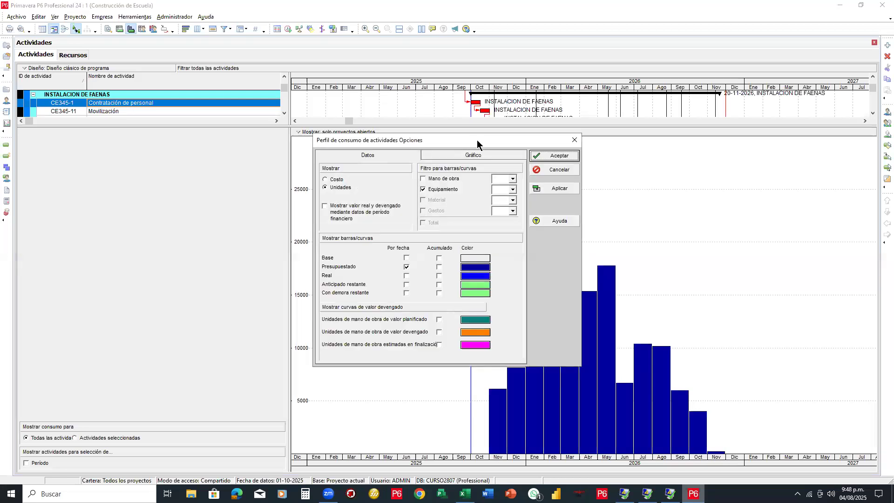
{"action": "left_click_drag", "start_coordinate": [477, 139], "coordinate": [536, 85]}
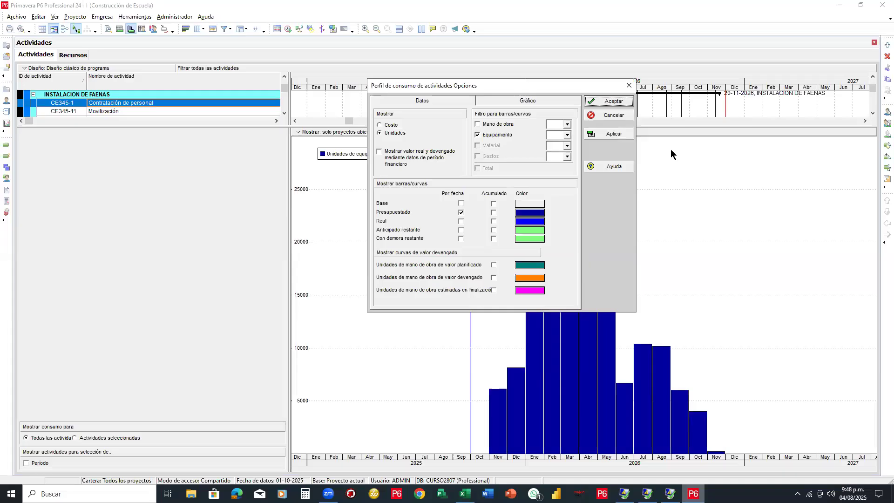
{"action": "left_click_drag", "start_coordinate": [302, 106], "coordinate": [376, 124]}
{"action": "left_click", "coordinate": [387, 127]}
{"action": "left_click", "coordinate": [477, 134]}
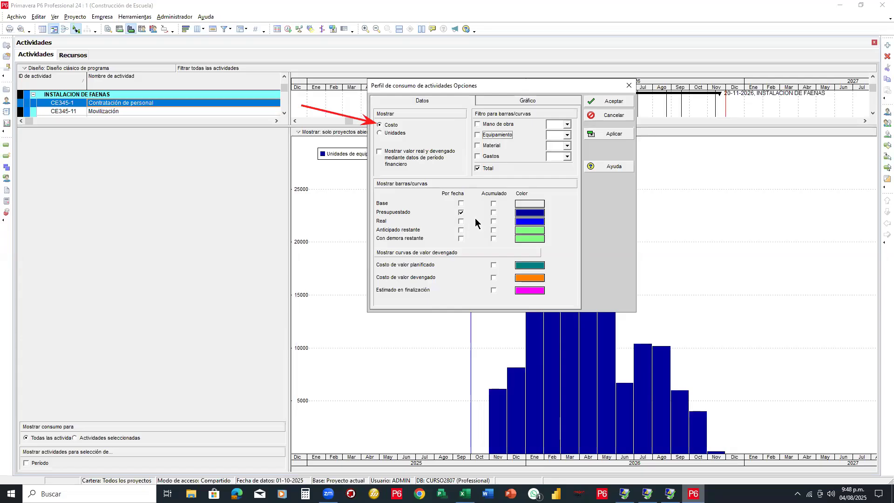
{"action": "left_click", "coordinate": [606, 101]}
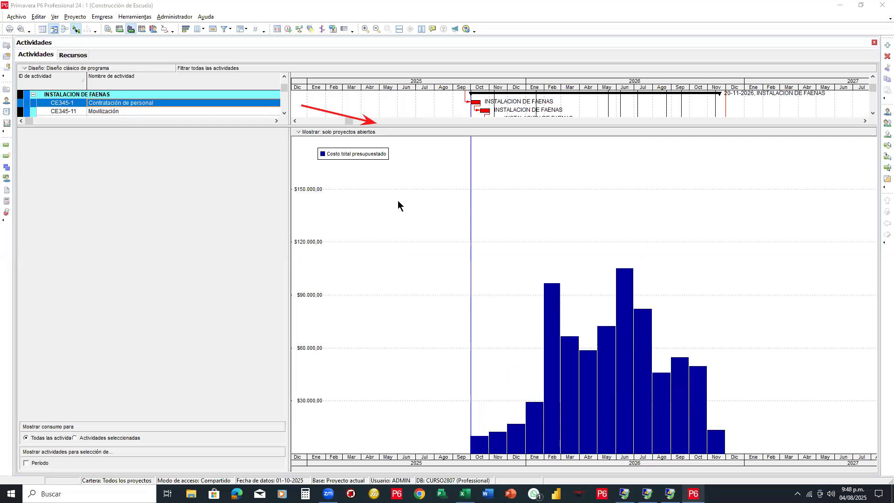
Step: Show Presupuestado as an Acumulado curve instead of by-date bars in the usage profile and bring the project period into view
{"action": "right_click", "coordinate": [478, 178]}
{"action": "left_click", "coordinate": [498, 190]}
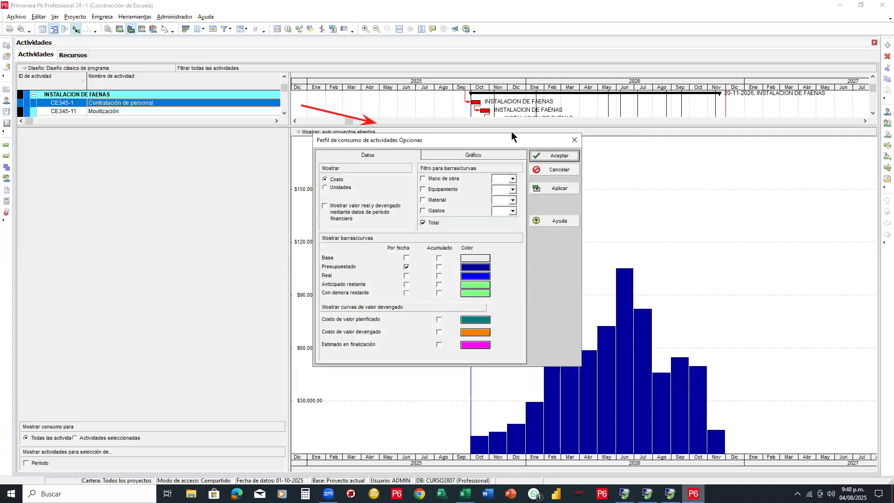
{"action": "left_click_drag", "start_coordinate": [511, 138], "coordinate": [623, 60]}
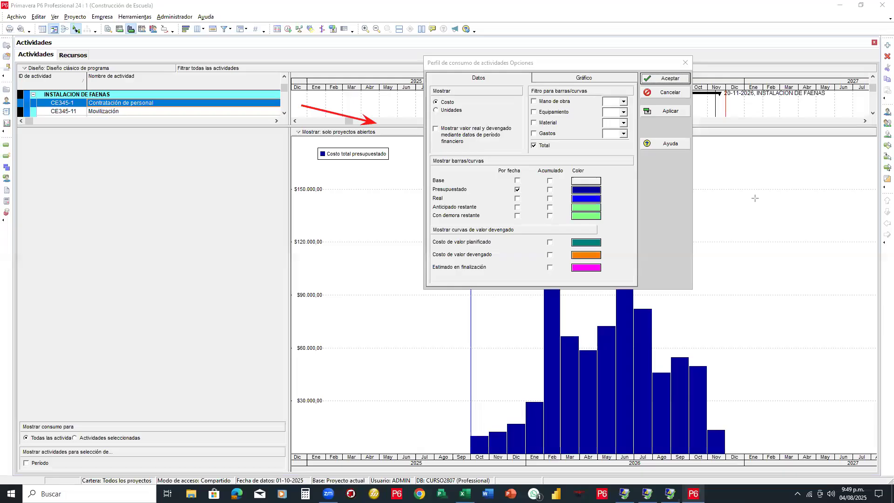
{"action": "left_click_drag", "start_coordinate": [511, 126], "coordinate": [511, 162]}
{"action": "mouse_move", "coordinate": [543, 131]}
{"action": "left_mouse_down"}
{"action": "mouse_move", "coordinate": [548, 162]}
{"action": "mouse_move", "coordinate": [537, 165]}
{"action": "left_mouse_up"}
{"action": "left_click", "coordinate": [540, 163]}
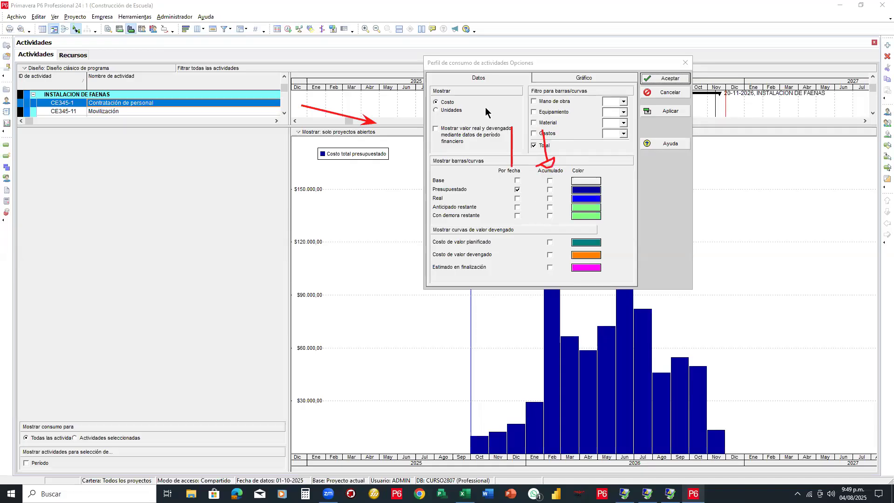
{"action": "left_click", "coordinate": [517, 190]}
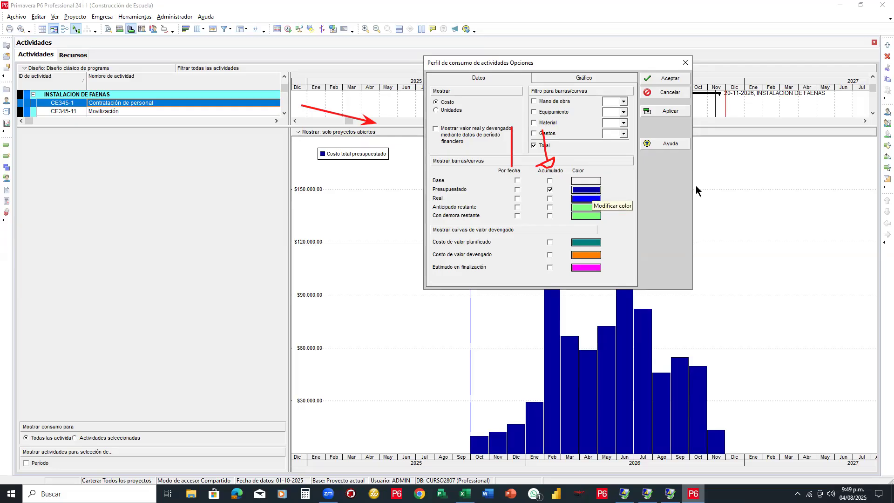
{"action": "left_click", "coordinate": [667, 79]}
{"action": "left_click_drag", "start_coordinate": [356, 124], "coordinate": [320, 122]}
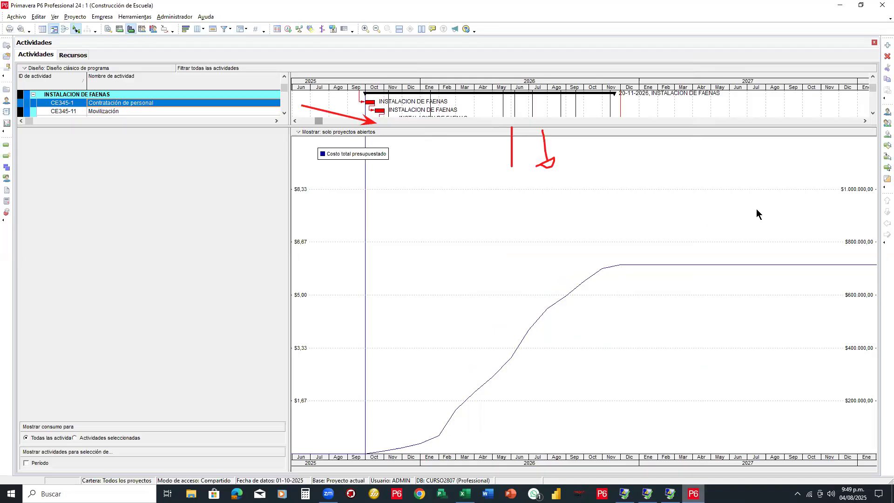
Step: Expand the schedule area and activity table to review the budgeted total cost column alongside the cumulative curve
{"action": "left_click_drag", "start_coordinate": [490, 144], "coordinate": [567, 164]}
{"action": "left_click_drag", "start_coordinate": [334, 104], "coordinate": [340, 115]}
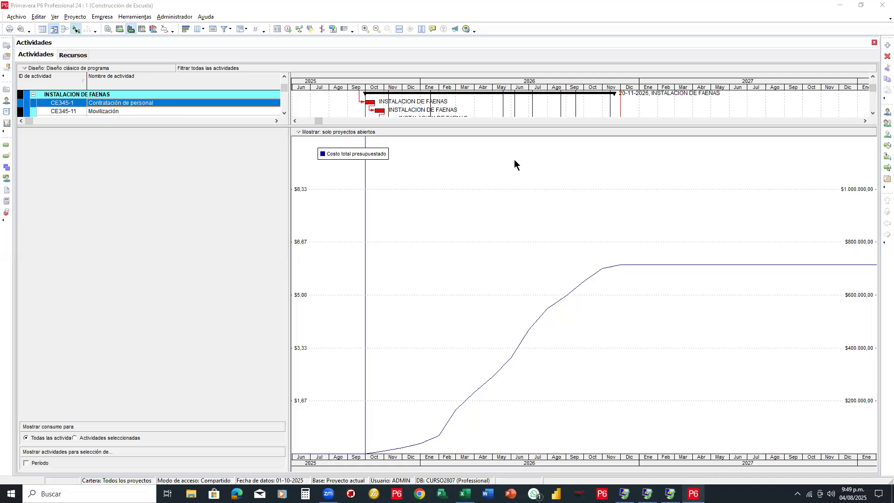
{"action": "left_click_drag", "start_coordinate": [502, 126], "coordinate": [501, 228]}
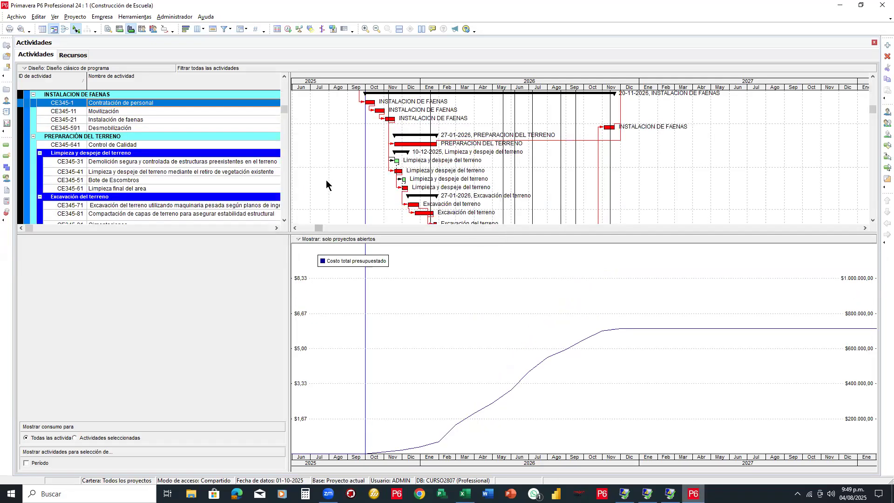
{"action": "scroll", "coordinate": [396, 167], "scroll_direction": "down", "scroll_amount": 5}
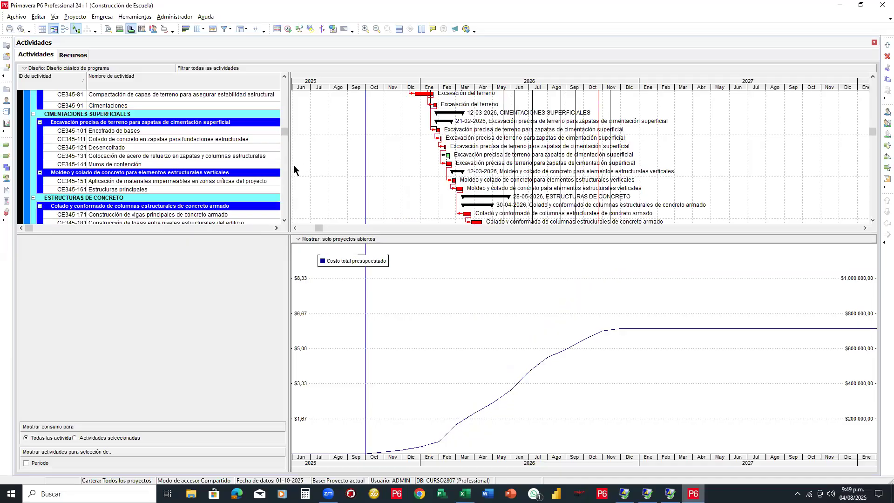
{"action": "left_click_drag", "start_coordinate": [290, 165], "coordinate": [583, 87]}
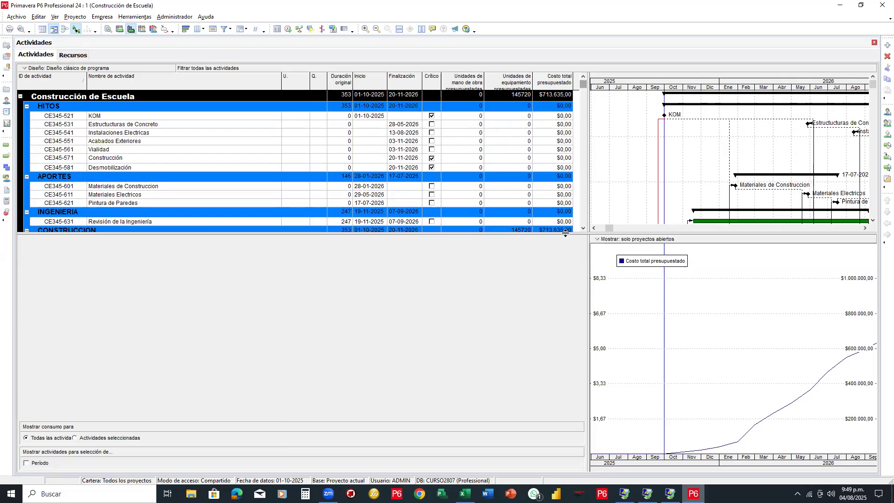
{"action": "left_click_drag", "start_coordinate": [549, 233], "coordinate": [550, 291]}
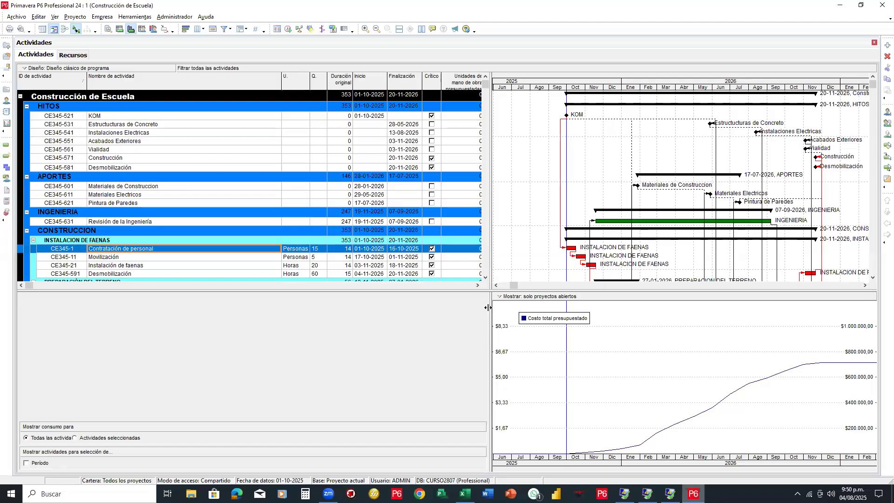
Step: Enlarge the cumulative budgeted cost curve by shrinking the schedule area above it and the activity table beside it
{"action": "left_click_drag", "start_coordinate": [487, 310], "coordinate": [417, 310]}
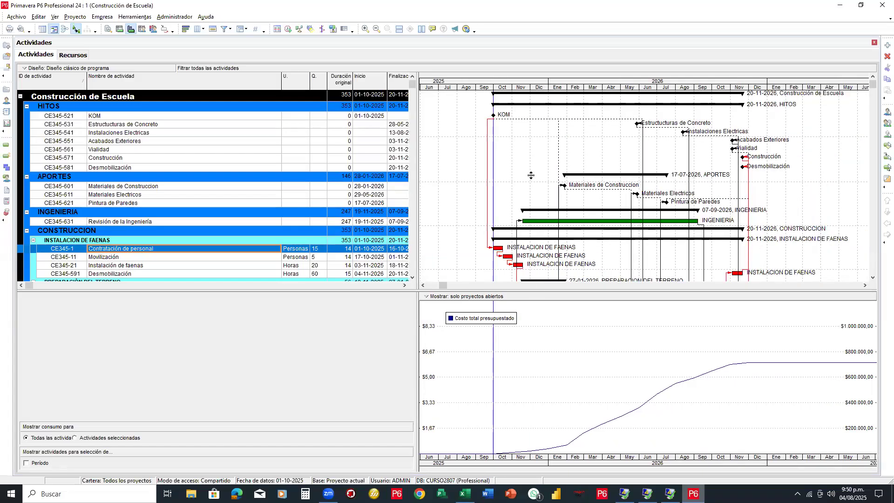
{"action": "left_click_drag", "start_coordinate": [530, 176], "coordinate": [530, 176]}
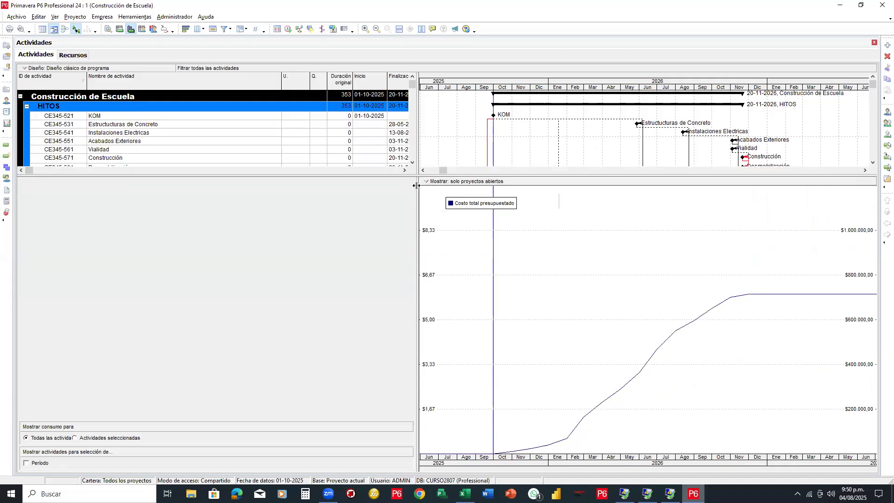
{"action": "left_click_drag", "start_coordinate": [419, 186], "coordinate": [329, 194]}
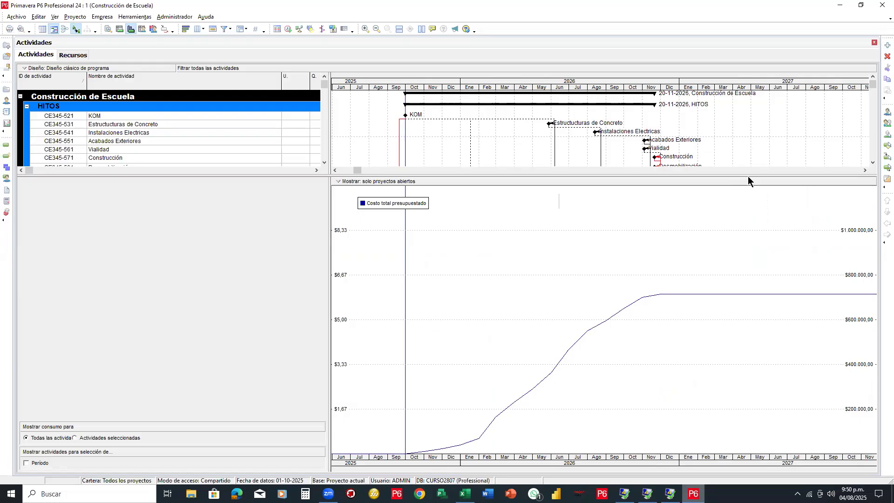
Step: Display the activity usage spreadsheet below the schedule in place of the cumulative cost curve
{"action": "key", "text": "super+shift+s"}
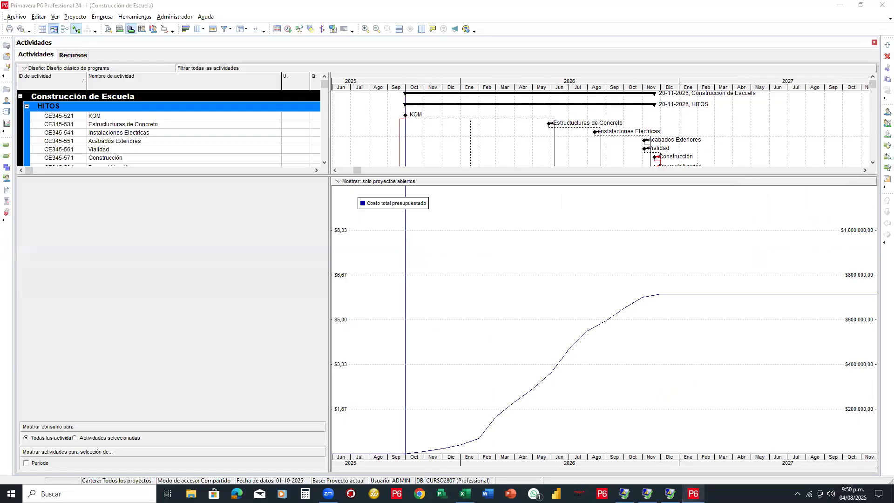
{"action": "left_click_drag", "start_coordinate": [3, 20], "coordinate": [290, 39]}
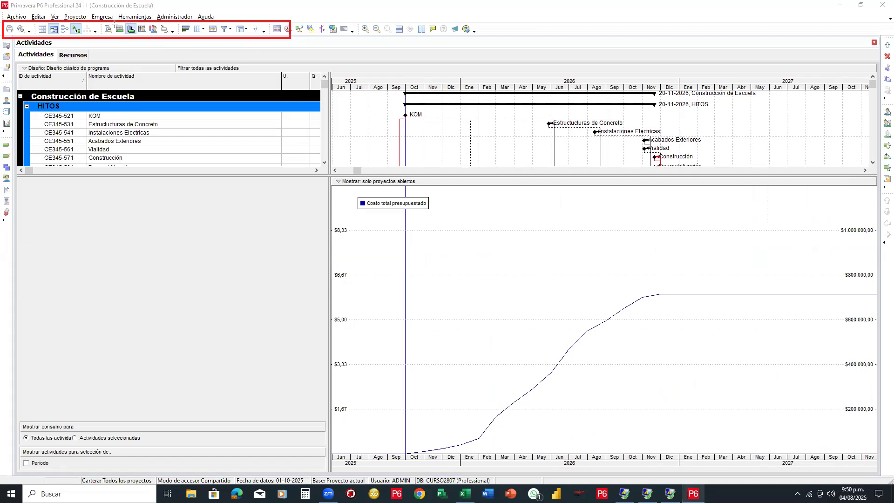
{"action": "left_click_drag", "start_coordinate": [111, 22], "coordinate": [128, 39]}
{"action": "left_click_drag", "start_coordinate": [152, 117], "coordinate": [121, 37]}
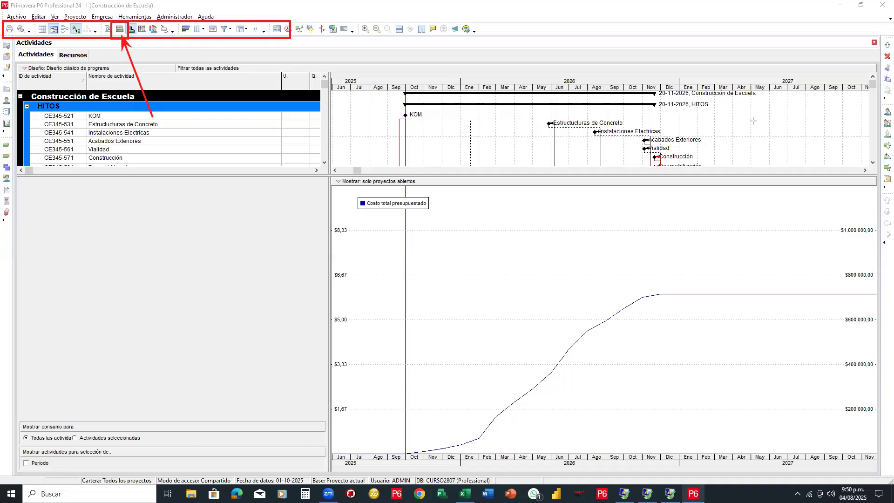
{"action": "left_click", "coordinate": [121, 29]}
{"action": "left_click", "coordinate": [121, 30]}
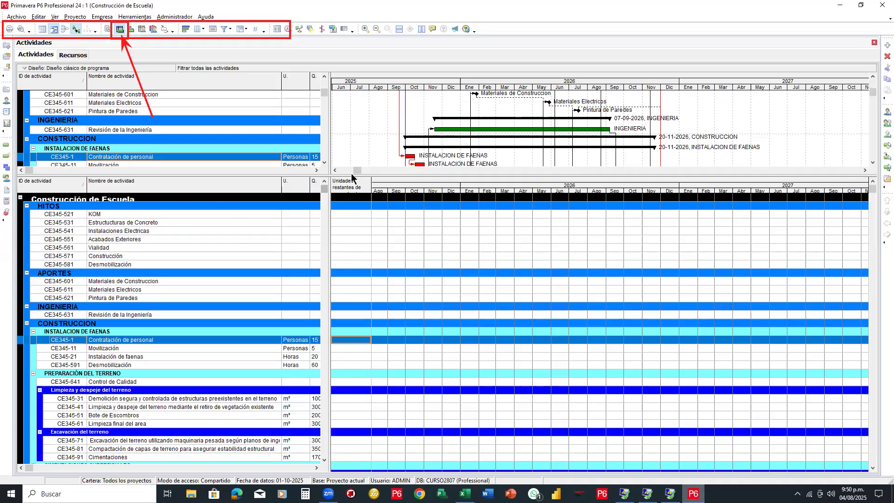
Step: Widen the timescale's monthly columns and enlarge the usage spreadsheet by shrinking the schedule area above it
{"action": "mouse_move", "coordinate": [355, 170]}
{"action": "left_mouse_down"}
{"action": "mouse_move", "coordinate": [447, 167]}
{"action": "mouse_move", "coordinate": [351, 170]}
{"action": "left_mouse_up"}
{"action": "left_click_drag", "start_coordinate": [422, 195], "coordinate": [460, 201]}
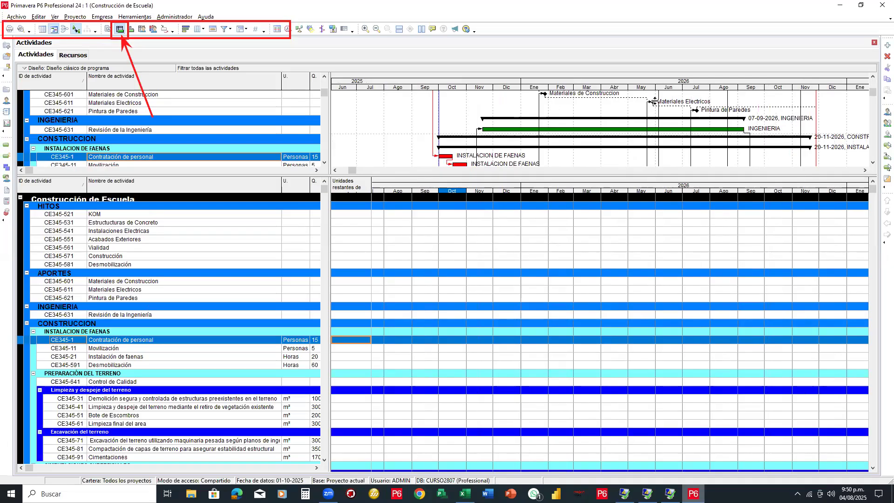
{"action": "left_click_drag", "start_coordinate": [655, 101], "coordinate": [652, 99]}
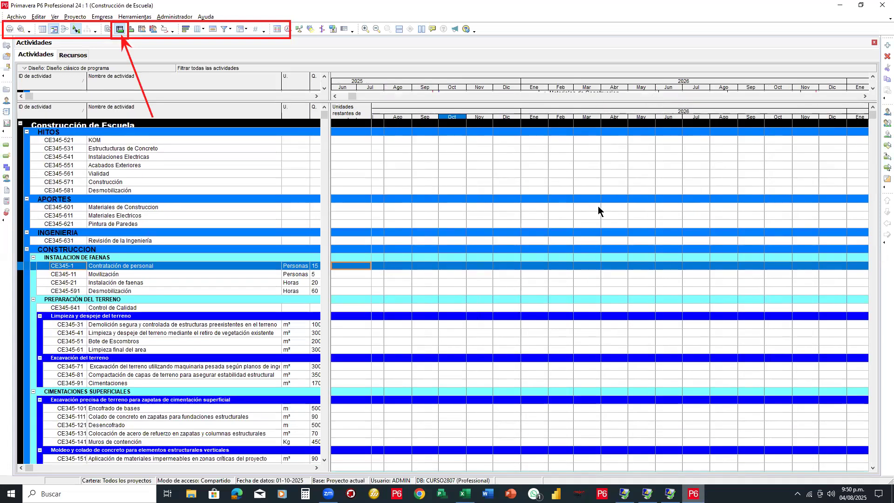
Step: Open the usage spreadsheet's field selection and remove the remaining labor units field from the selected options
{"action": "right_click", "coordinate": [484, 167]}
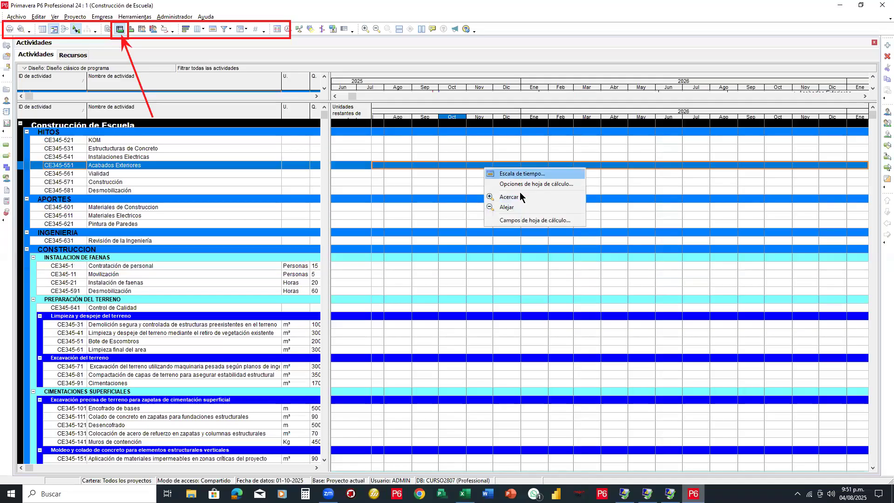
{"action": "left_click", "coordinate": [529, 219]}
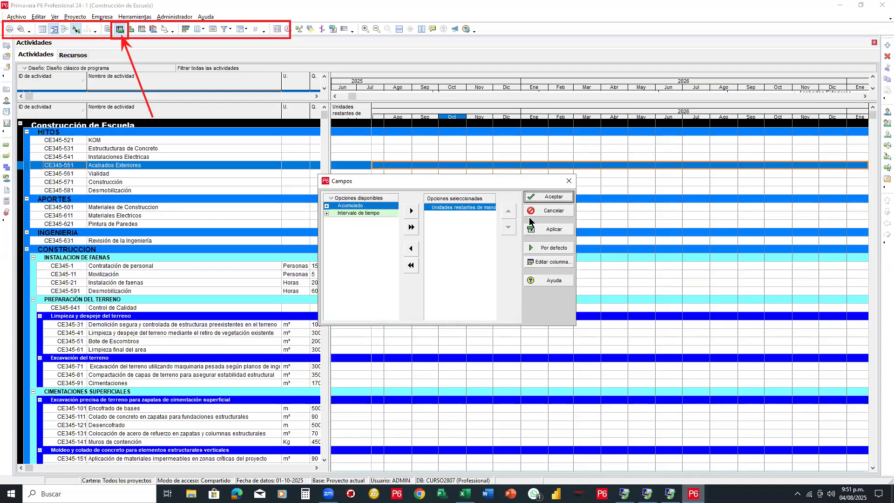
{"action": "left_click", "coordinate": [411, 248]}
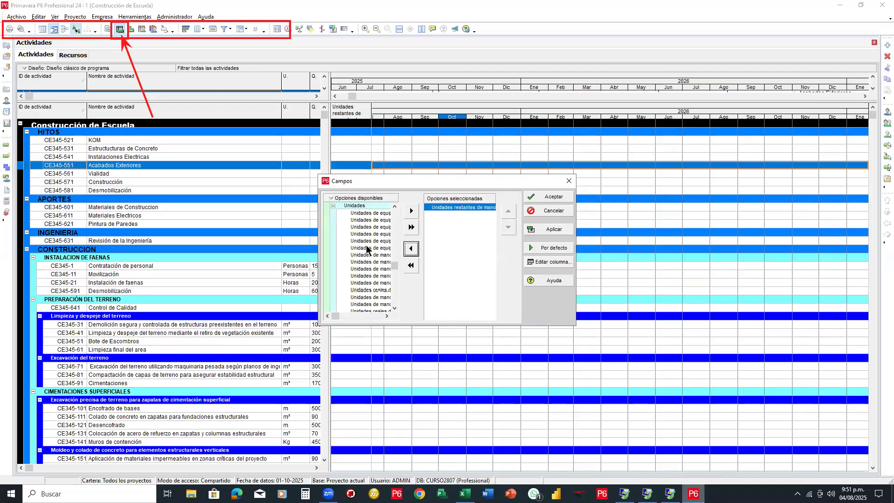
{"action": "left_click", "coordinate": [332, 227]}
{"action": "left_click", "coordinate": [328, 213]}
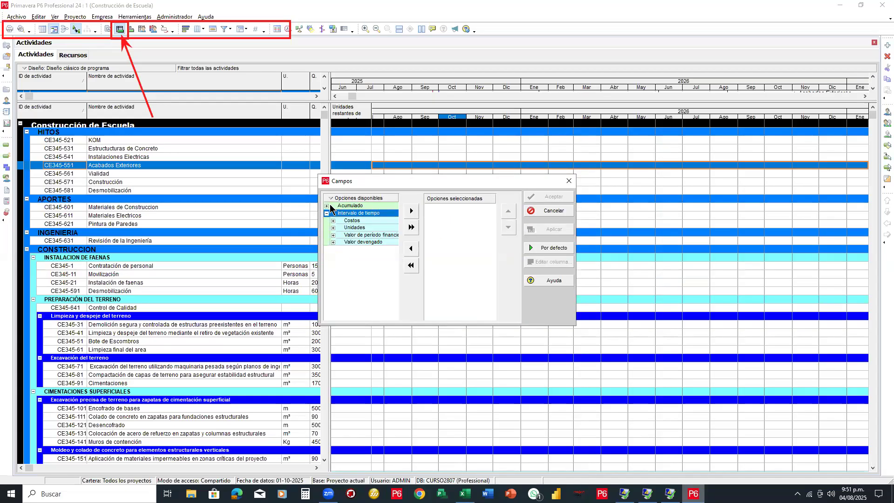
Step: Add Costo total presupuestado from the Costos group of Intervalo de tiempo to the usage spreadsheet and apply the selection
{"action": "left_click", "coordinate": [326, 205]}
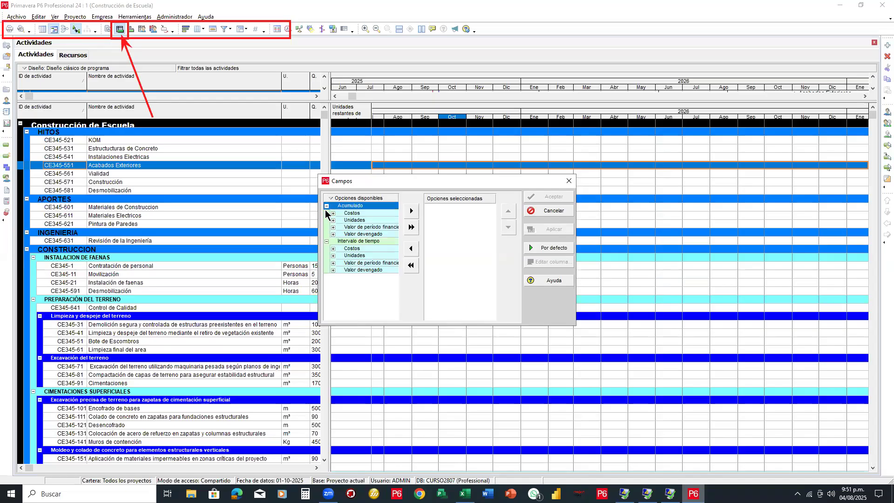
{"action": "left_click", "coordinate": [327, 205]}
{"action": "left_click", "coordinate": [326, 213]}
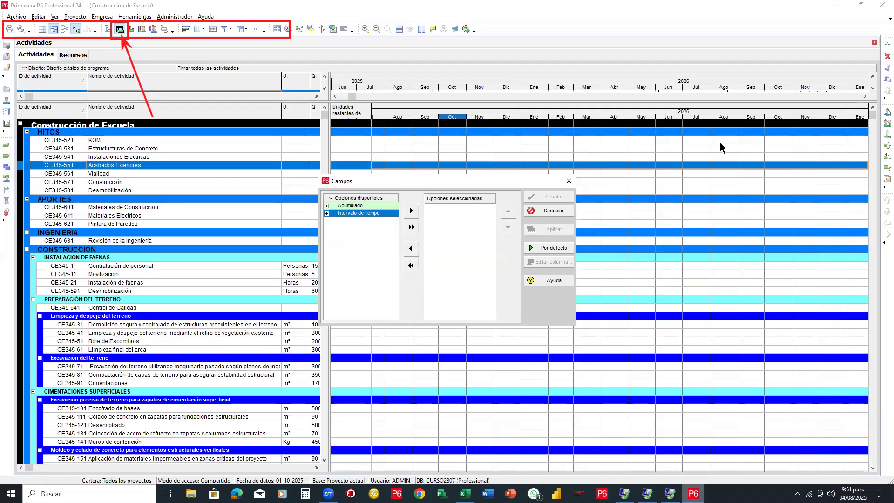
{"action": "left_click", "coordinate": [326, 214]}
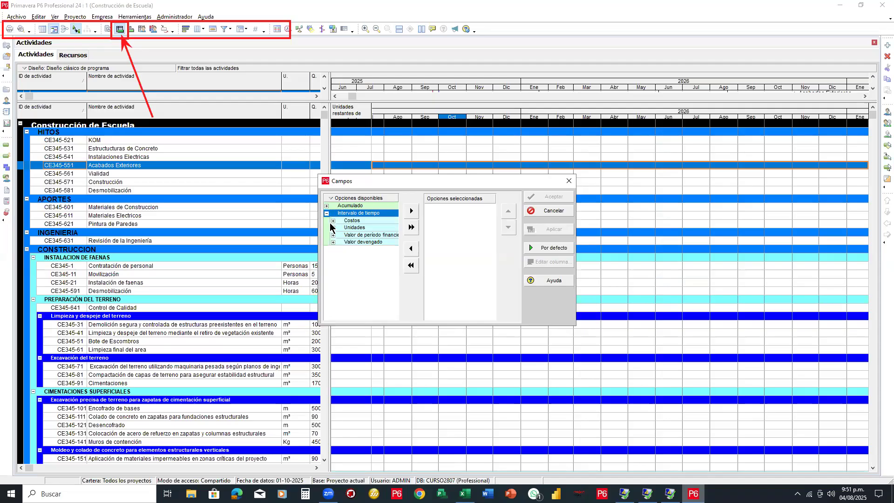
{"action": "left_click", "coordinate": [333, 230]}
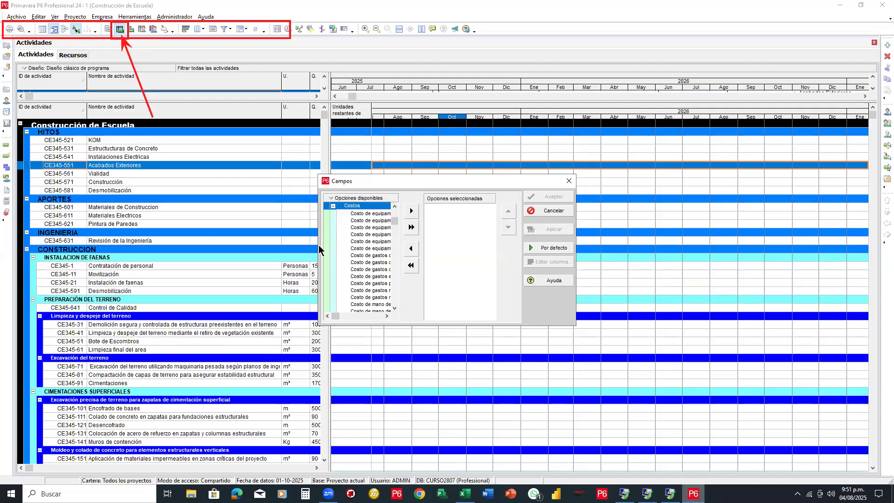
{"action": "left_click_drag", "start_coordinate": [317, 244], "coordinate": [191, 244]}
{"action": "scroll", "coordinate": [235, 275], "scroll_direction": "down", "scroll_amount": 3}
{"action": "scroll", "coordinate": [235, 275], "scroll_direction": "down", "scroll_amount": 3}
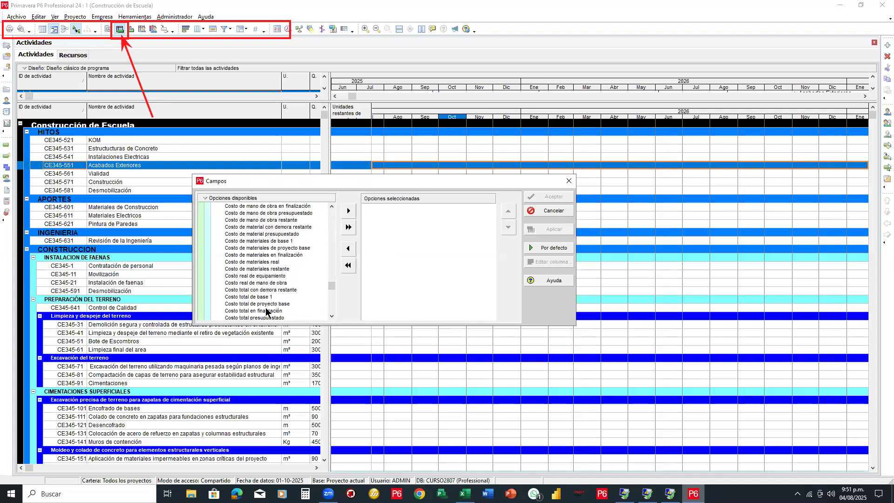
{"action": "left_click", "coordinate": [275, 318]}
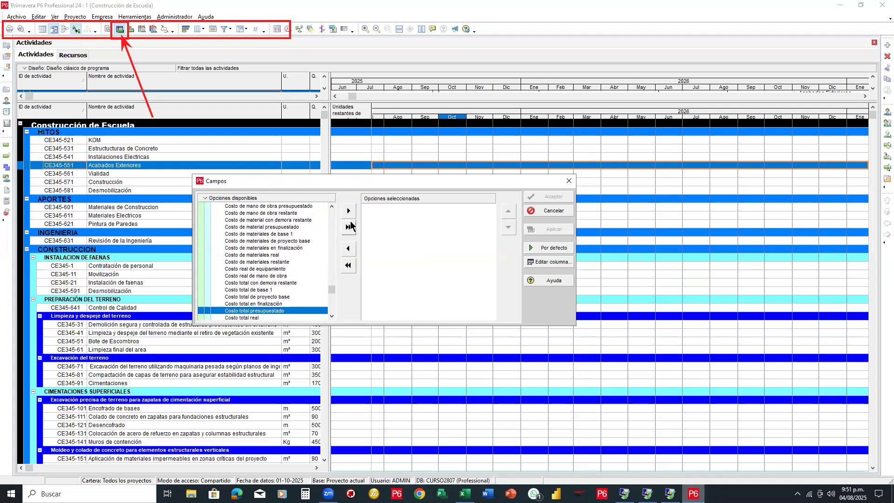
{"action": "left_click", "coordinate": [349, 211]}
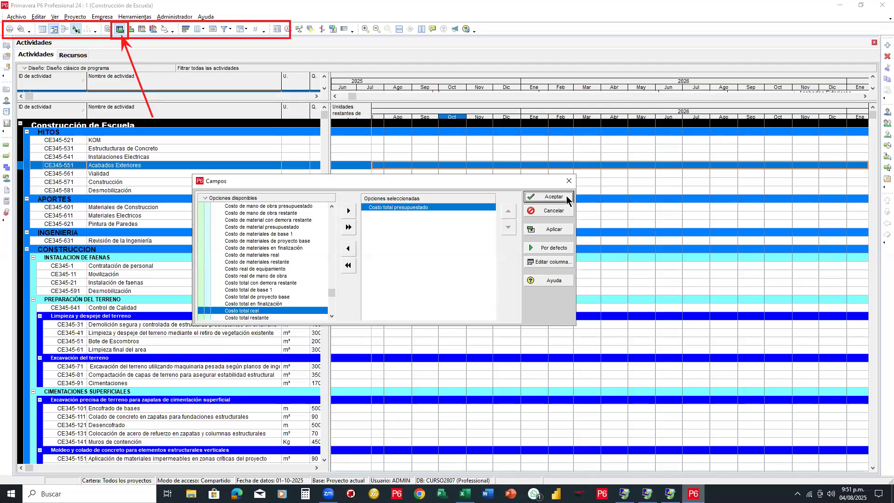
{"action": "left_click", "coordinate": [566, 196]}
Step: Widen the timescale's monthly columns and review the budgeted total cost per month across the activities
{"action": "left_click_drag", "start_coordinate": [491, 122], "coordinate": [556, 120]}
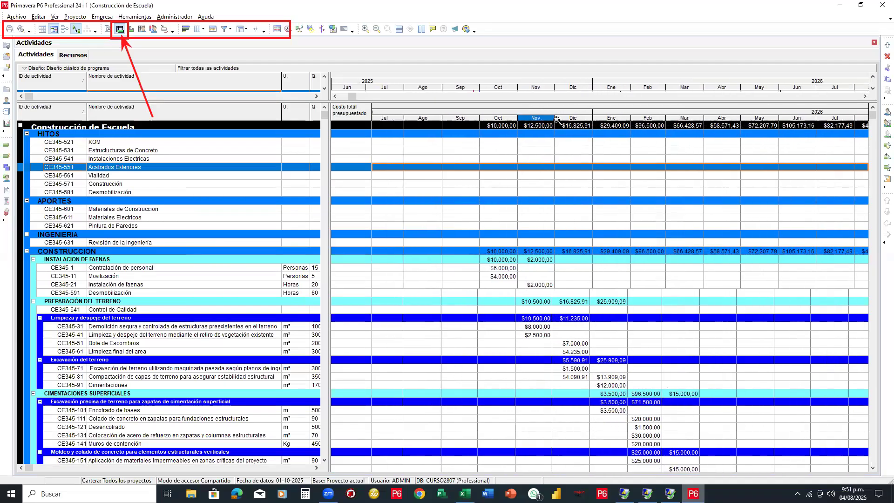
{"action": "left_click", "coordinate": [873, 468]}
{"action": "scroll", "coordinate": [525, 252], "scroll_direction": "up", "scroll_amount": 1}
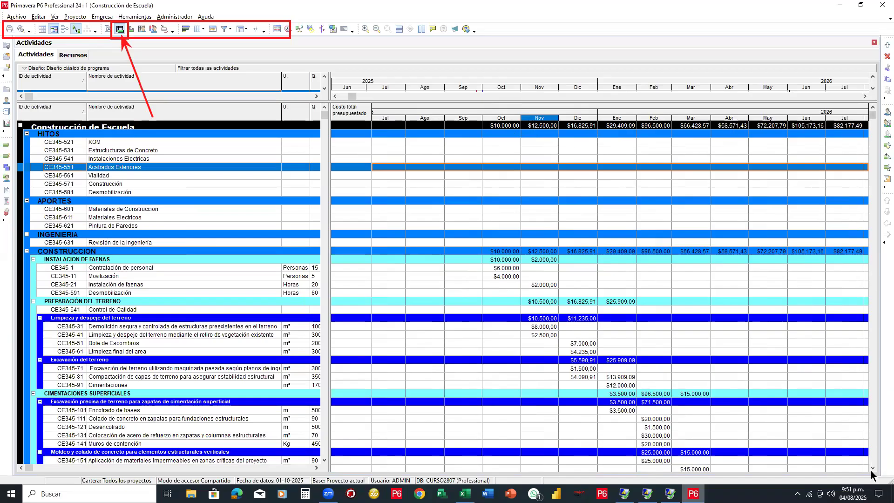
{"action": "left_click_drag", "start_coordinate": [355, 97], "coordinate": [410, 111]}
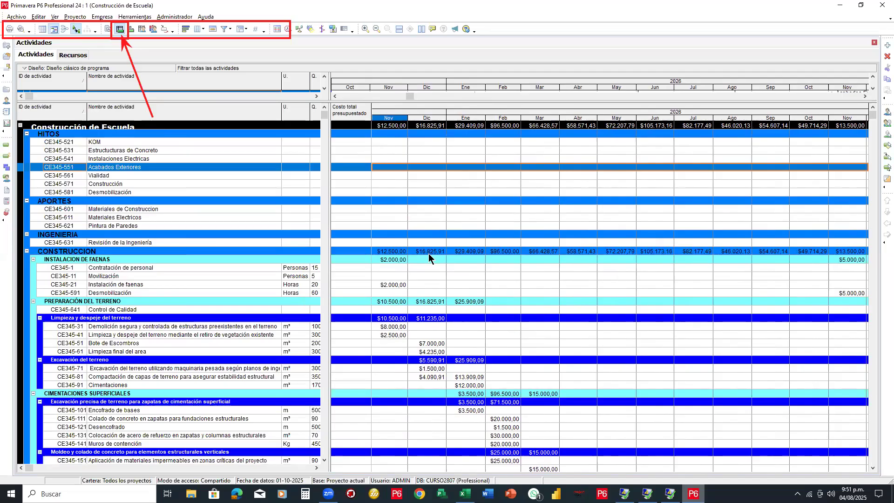
{"action": "scroll", "coordinate": [428, 253], "scroll_direction": "down", "scroll_amount": 3}
{"action": "scroll", "coordinate": [431, 257], "scroll_direction": "down", "scroll_amount": 2}
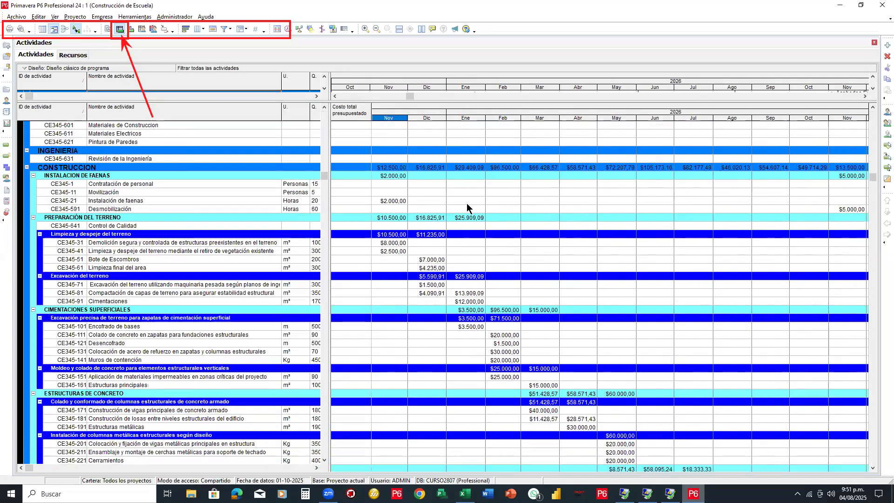
{"action": "scroll", "coordinate": [467, 203], "scroll_direction": "down", "scroll_amount": 3}
{"action": "scroll", "coordinate": [466, 203], "scroll_direction": "up", "scroll_amount": 3}
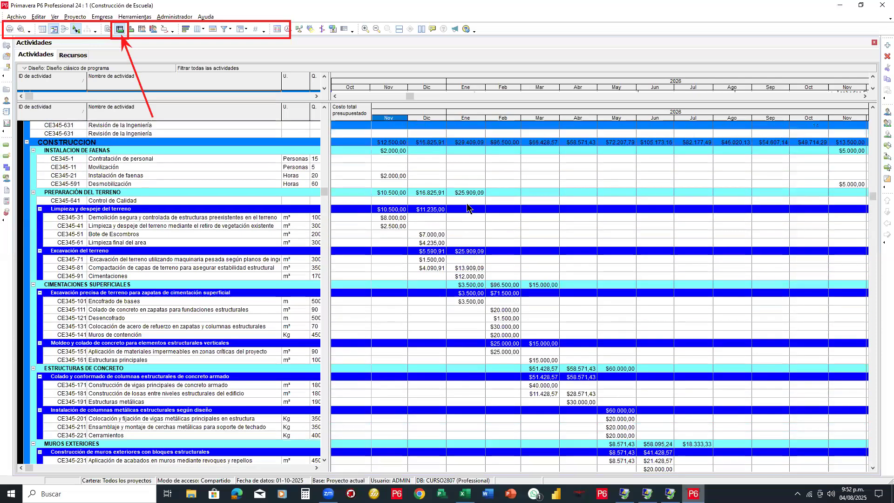
{"action": "scroll", "coordinate": [467, 205], "scroll_direction": "up", "scroll_amount": 3}
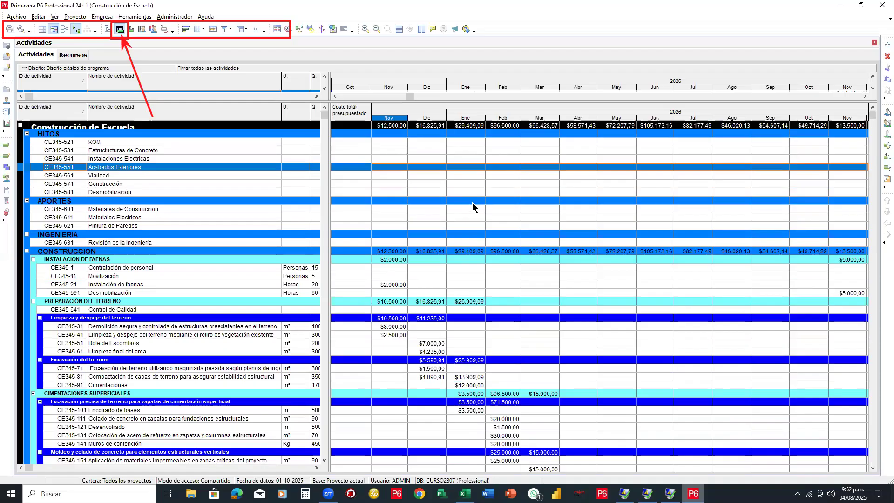
Step: Reopen the usage spreadsheet's field selection and remove Costo total presupuestado from the selected options
{"action": "right_click", "coordinate": [470, 140]}
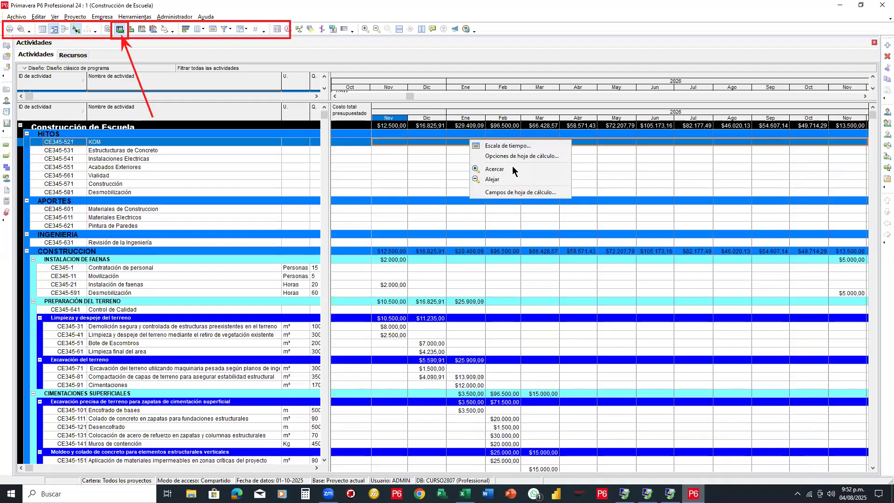
{"action": "left_click", "coordinate": [541, 193]}
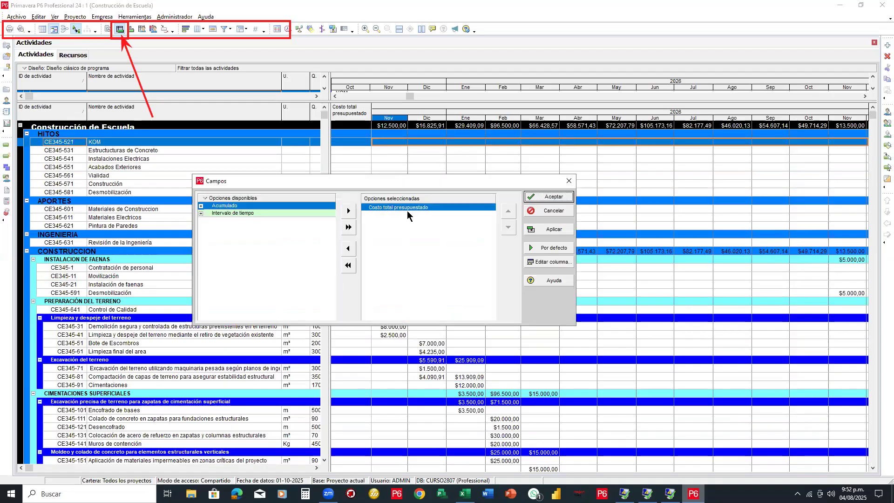
{"action": "left_click", "coordinate": [348, 248]}
Step: Add Cum Costo total presupuestado from the Costos group of Acumulado to the usage spreadsheet and apply the selection
{"action": "scroll", "coordinate": [212, 252], "scroll_direction": "up", "scroll_amount": 10}
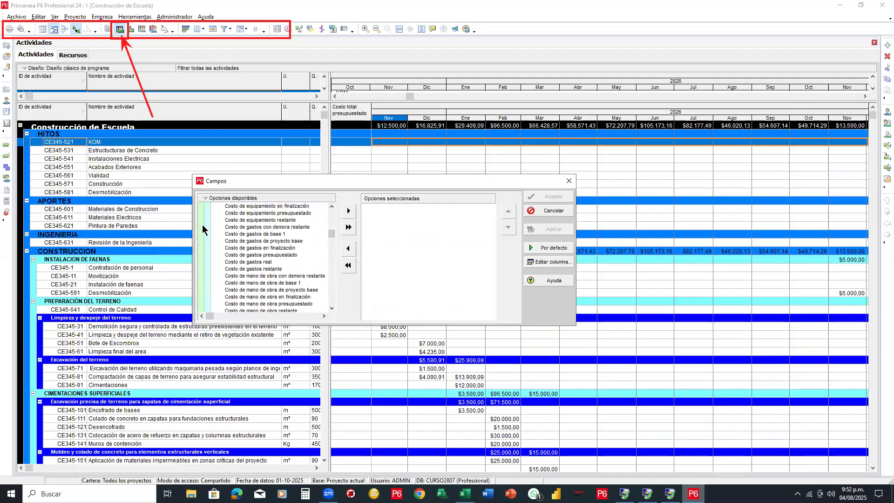
{"action": "left_click", "coordinate": [201, 213]}
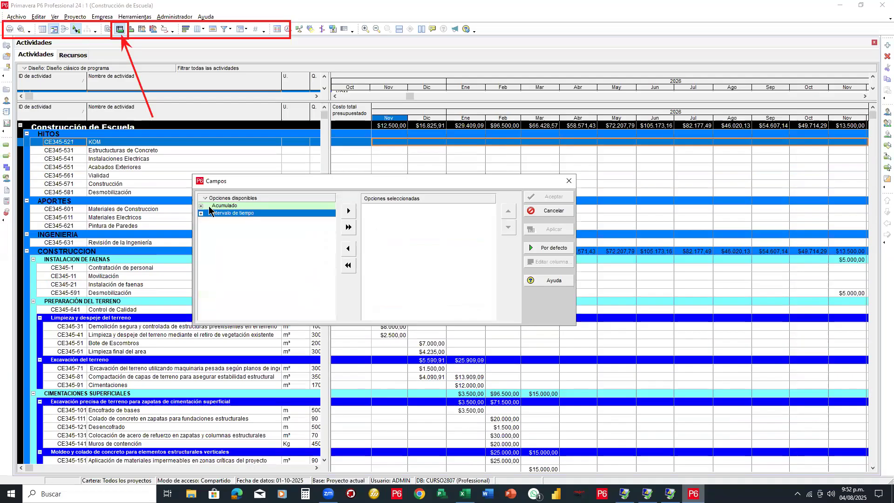
{"action": "left_click", "coordinate": [201, 207]}
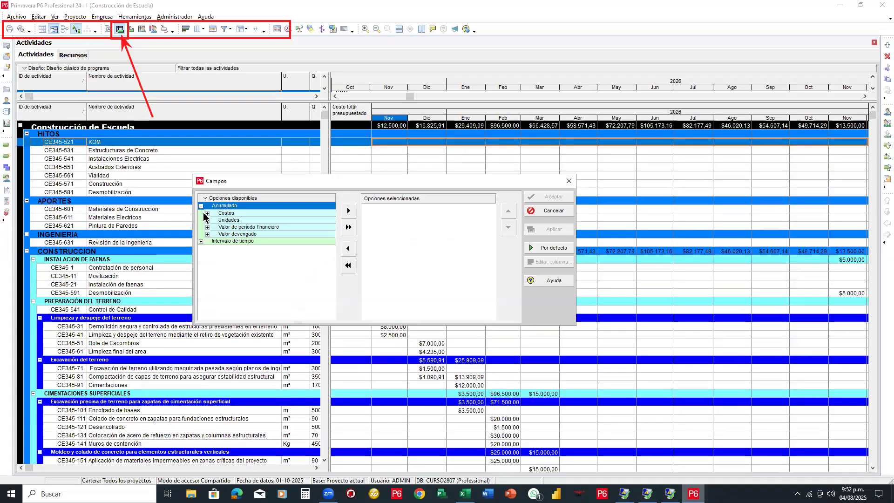
{"action": "left_click", "coordinate": [207, 213]}
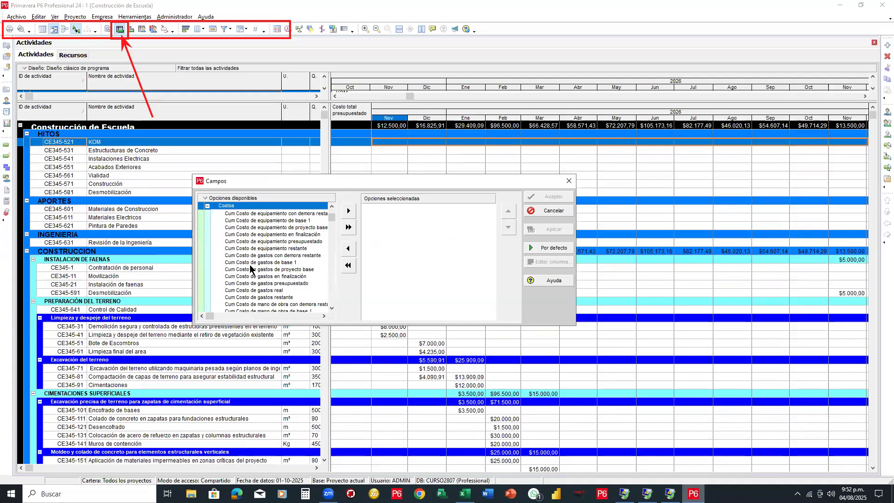
{"action": "scroll", "coordinate": [250, 268], "scroll_direction": "down", "scroll_amount": 5}
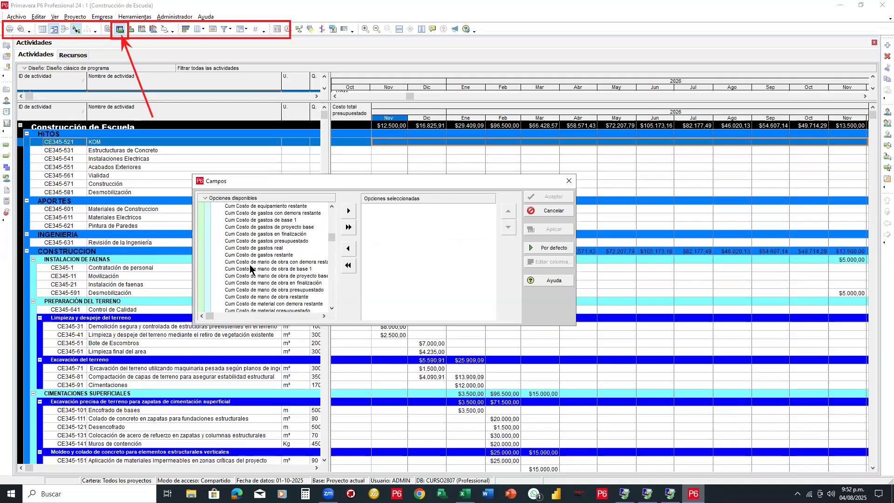
{"action": "scroll", "coordinate": [251, 269], "scroll_direction": "down", "scroll_amount": 1}
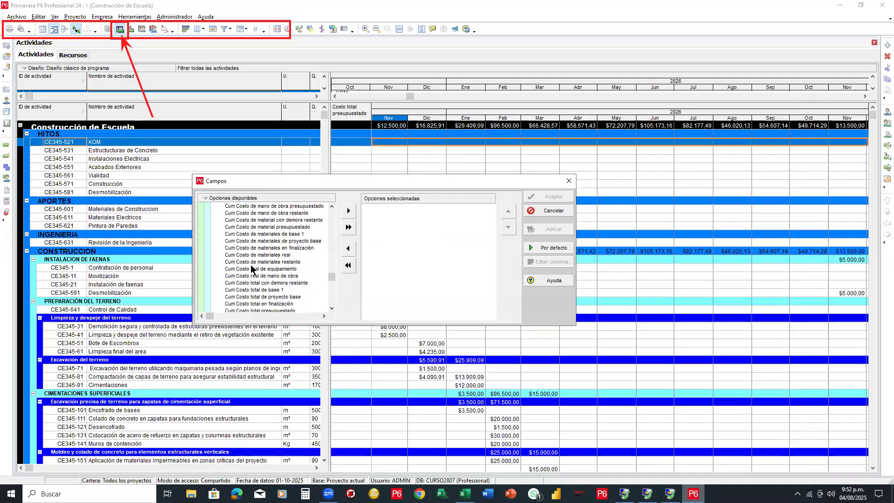
{"action": "left_click", "coordinate": [287, 311]}
{"action": "left_click", "coordinate": [348, 211]}
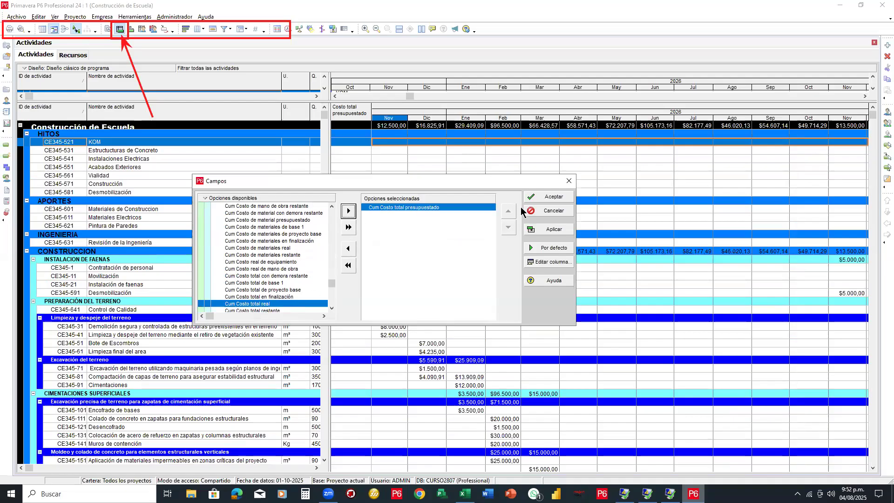
{"action": "left_click", "coordinate": [537, 197]}
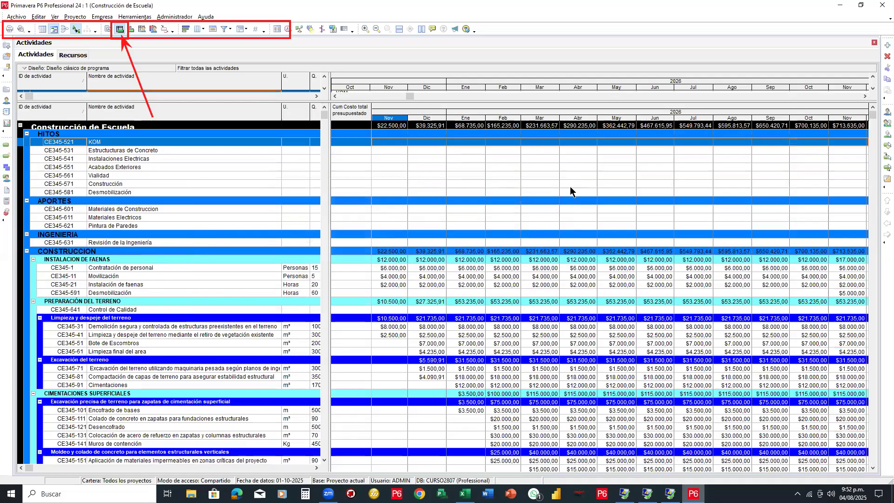
Step: Examine the monthly cumulative budgeted total costs of the activities in the usage spreadsheet
{"action": "scroll", "coordinate": [436, 230], "scroll_direction": "down", "scroll_amount": 2}
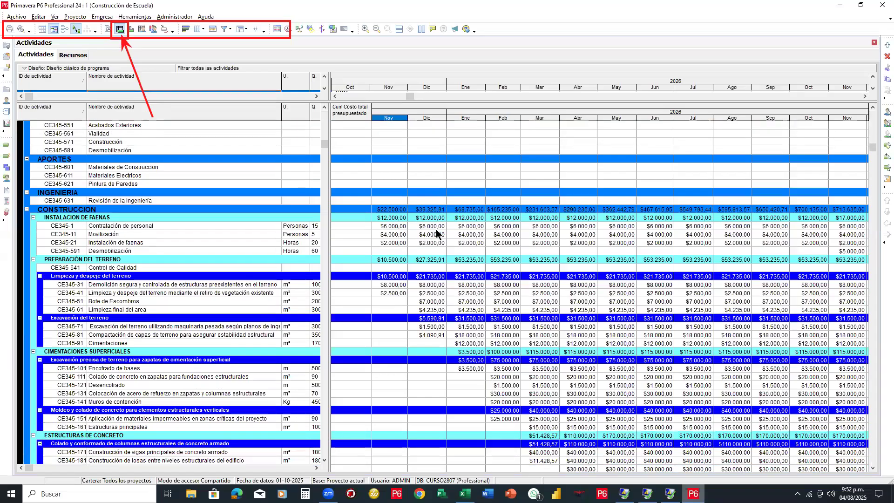
{"action": "scroll", "coordinate": [436, 230], "scroll_direction": "up", "scroll_amount": 2}
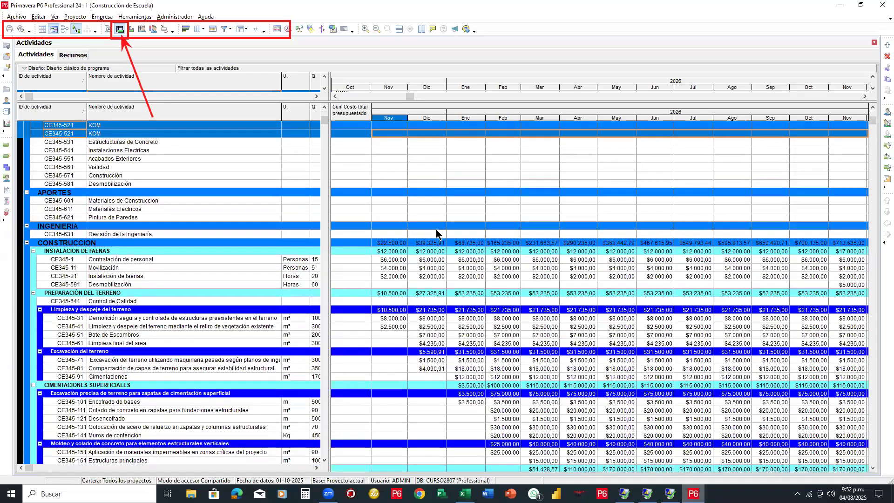
{"action": "scroll", "coordinate": [436, 232], "scroll_direction": "up", "scroll_amount": 1}
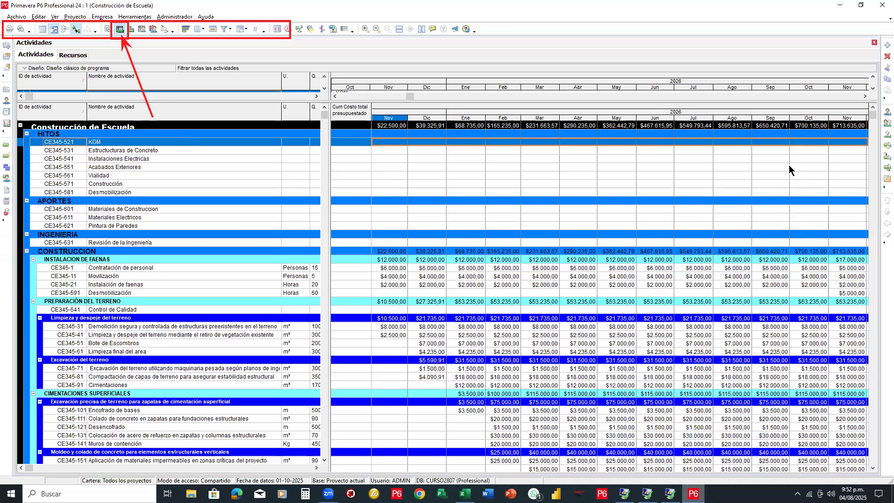
{"action": "left_click_drag", "start_coordinate": [367, 135], "coordinate": [502, 308]}
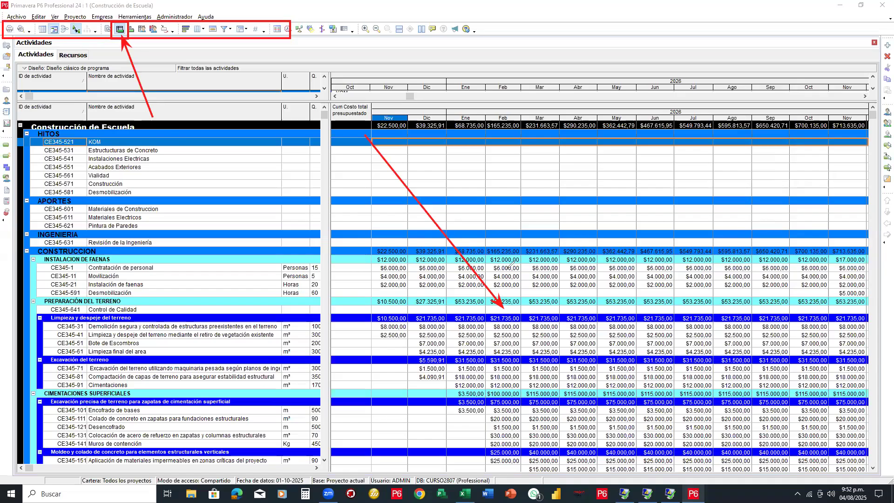
{"action": "mouse_move", "coordinate": [436, 166]}
{"action": "left_mouse_down"}
{"action": "mouse_move", "coordinate": [631, 112]}
{"action": "mouse_move", "coordinate": [782, 37]}
{"action": "mouse_move", "coordinate": [818, 39]}
{"action": "left_mouse_up"}
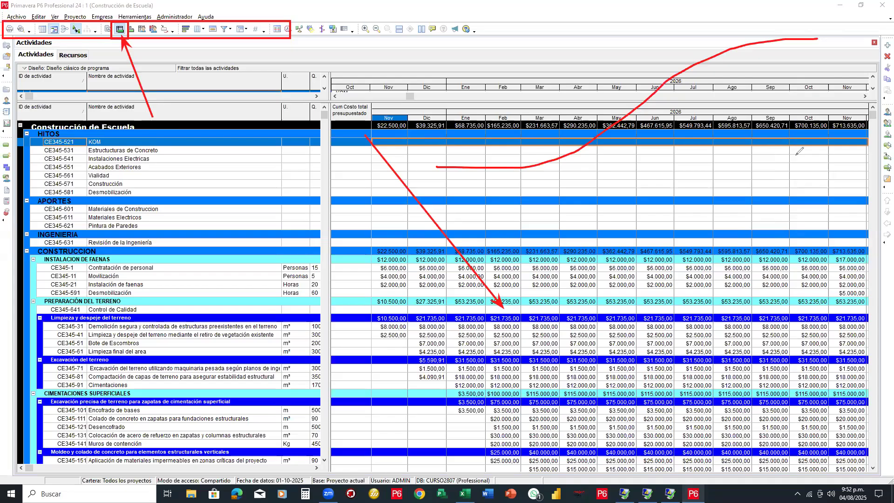
{"action": "mouse_move", "coordinate": [673, 95]}
{"action": "left_mouse_down"}
{"action": "mouse_move", "coordinate": [611, 116]}
{"action": "mouse_move", "coordinate": [425, 248]}
{"action": "mouse_move", "coordinate": [174, 130]}
{"action": "mouse_move", "coordinate": [190, 29]}
{"action": "mouse_move", "coordinate": [251, 31]}
{"action": "left_mouse_up"}
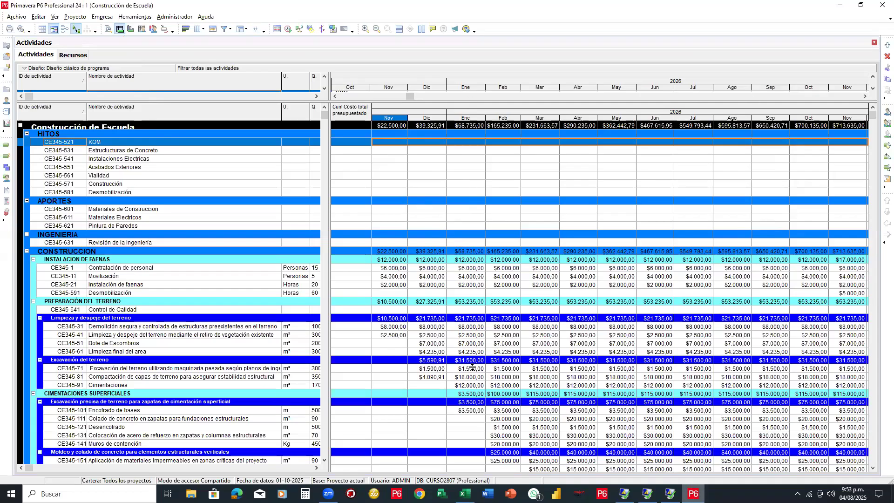
Step: Enlarge the schedule area above the usage spreadsheet so the activity bars are shown again
{"action": "left_click_drag", "start_coordinate": [472, 367], "coordinate": [472, 367]}
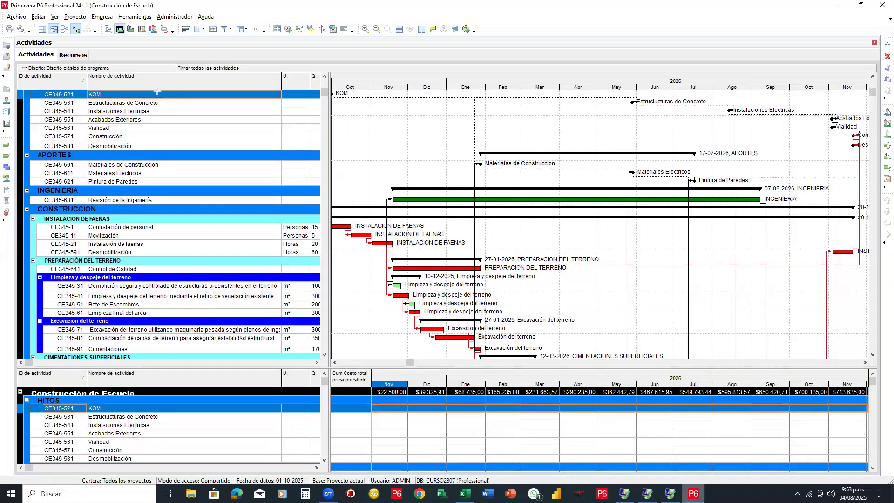
{"action": "mouse_move", "coordinate": [554, 264]}
{"action": "left_mouse_down"}
{"action": "mouse_move", "coordinate": [104, 35]}
{"action": "mouse_move", "coordinate": [112, 29]}
{"action": "left_mouse_up"}
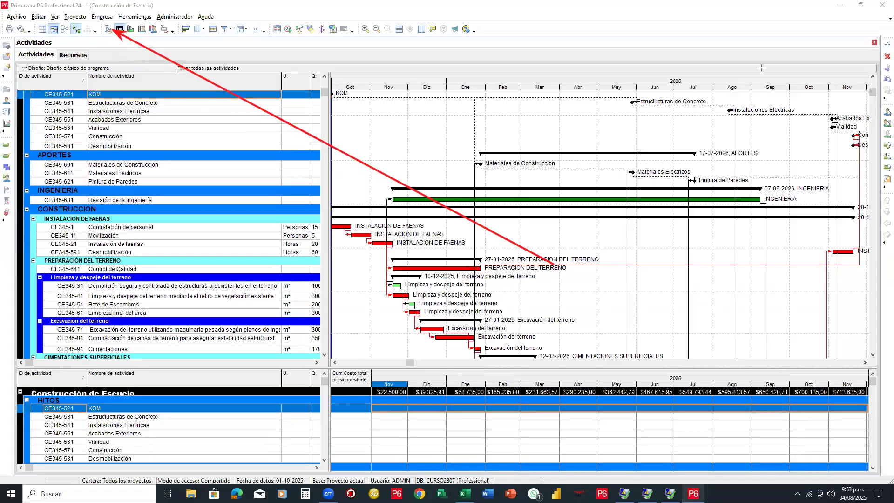
Step: Replace the usage spreadsheet with the activity details and widen the activity table to show columns through Costo total presupuestado
{"action": "left_click", "coordinate": [107, 27]}
{"action": "left_click", "coordinate": [108, 30]}
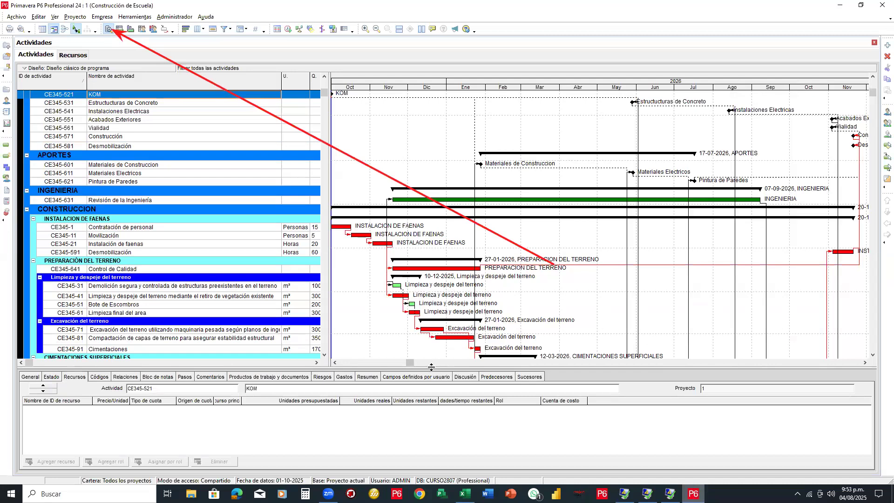
{"action": "left_click_drag", "start_coordinate": [432, 366], "coordinate": [431, 347]}
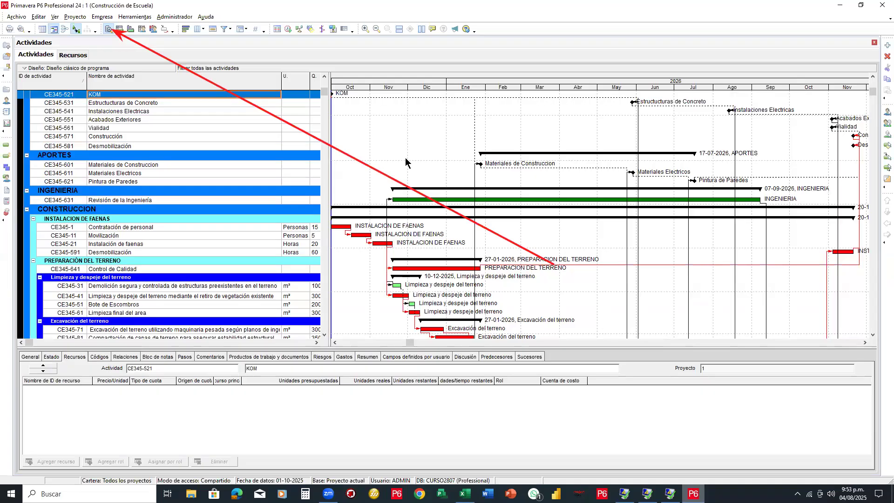
{"action": "left_click_drag", "start_coordinate": [347, 167], "coordinate": [588, 171]}
{"action": "left_click_drag", "start_coordinate": [538, 230], "coordinate": [510, 252]}
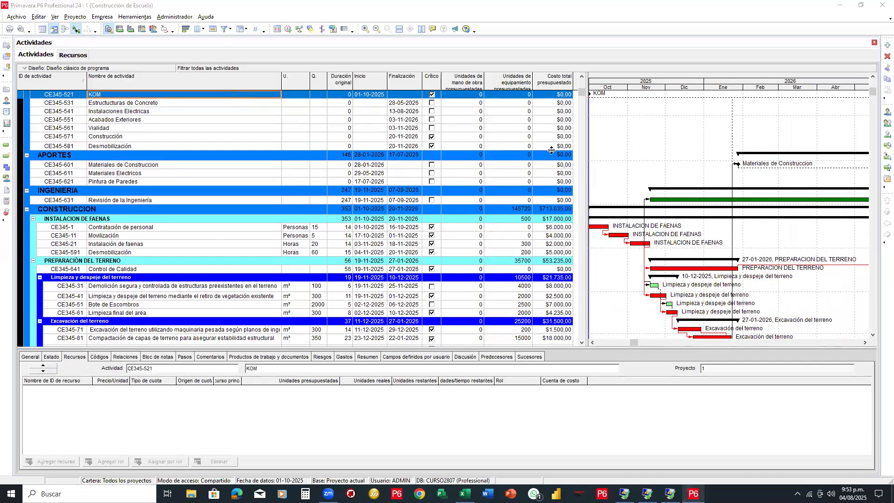
{"action": "scroll", "coordinate": [550, 148], "scroll_direction": "up", "scroll_amount": 1}
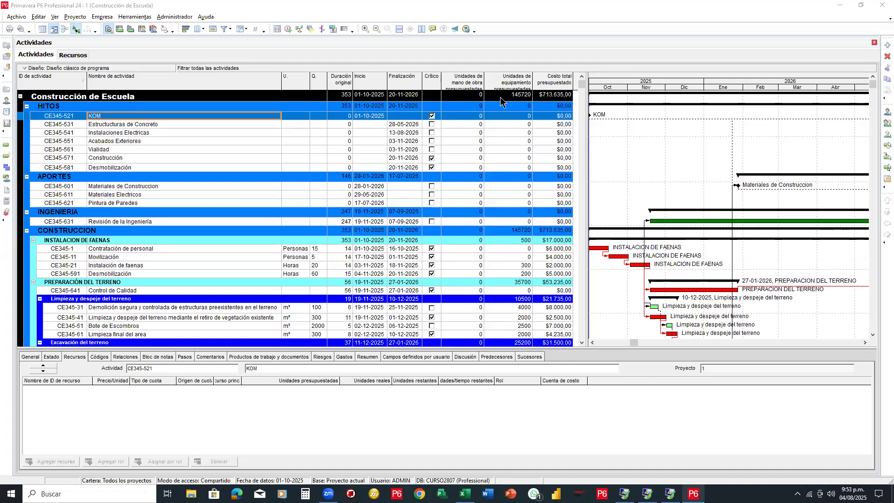
Step: Switch to the PRESUPUESTO CONSTRUCCION DE ESCUELA workbook in Excel, maximize it and fit the Planificación, Ingenieria and Cuadrilla columns to their contents
{"action": "left_click", "coordinate": [464, 494]}
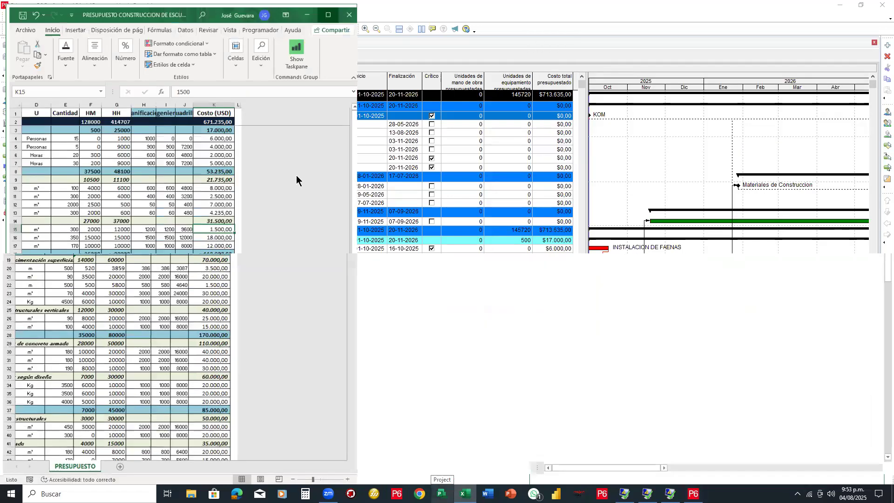
{"action": "left_click", "coordinate": [323, 13]}
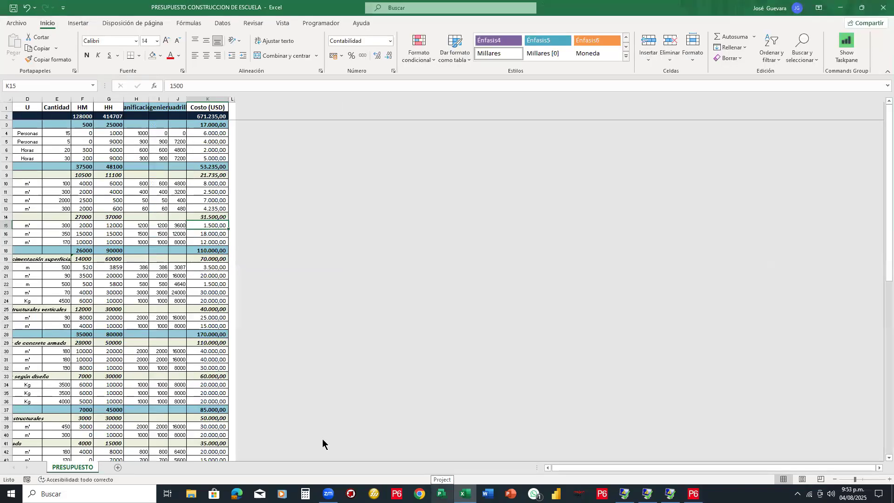
{"action": "left_click", "coordinate": [548, 467]}
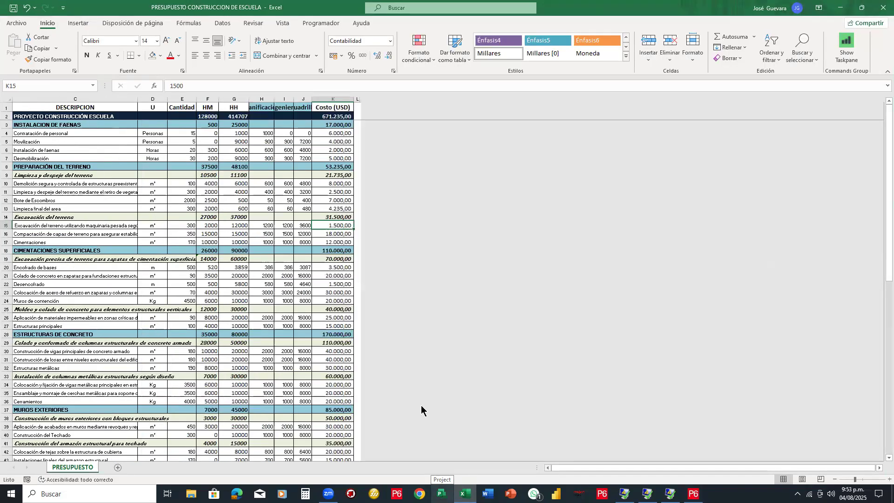
{"action": "double_click", "coordinate": [276, 99]}
{"action": "left_click_drag", "start_coordinate": [308, 98], "coordinate": [309, 98]}
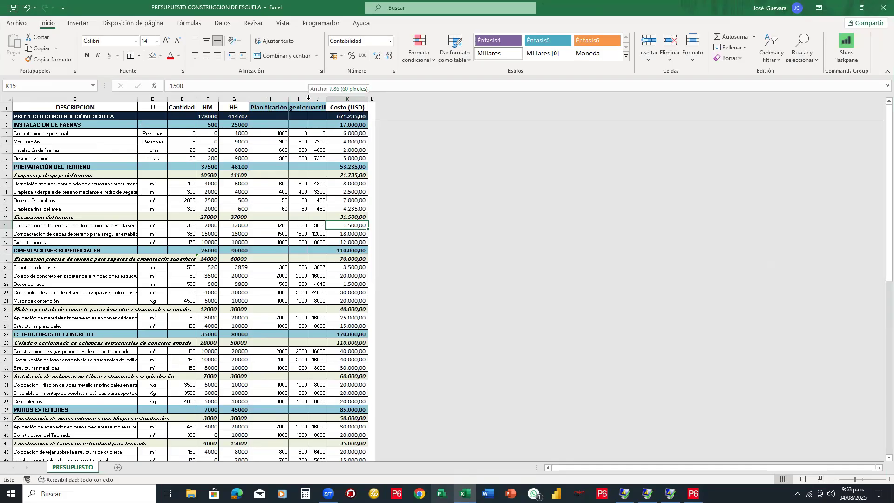
{"action": "double_click", "coordinate": [308, 99]}
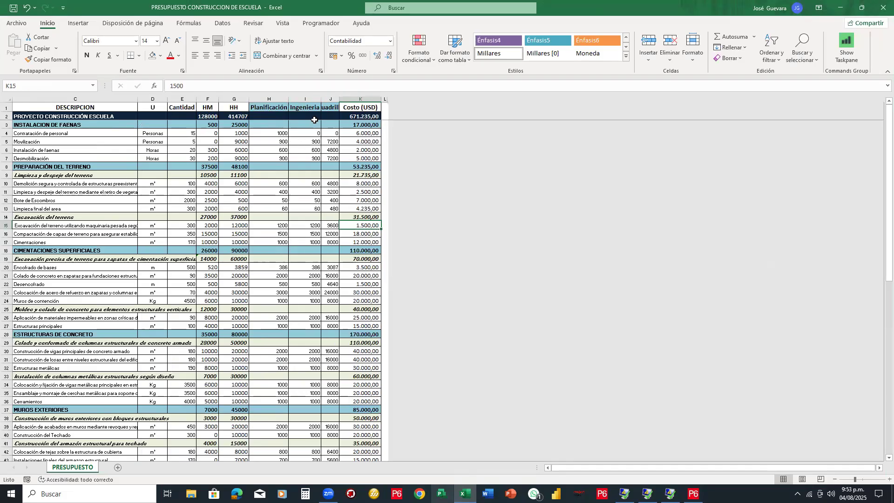
{"action": "double_click", "coordinate": [340, 98]}
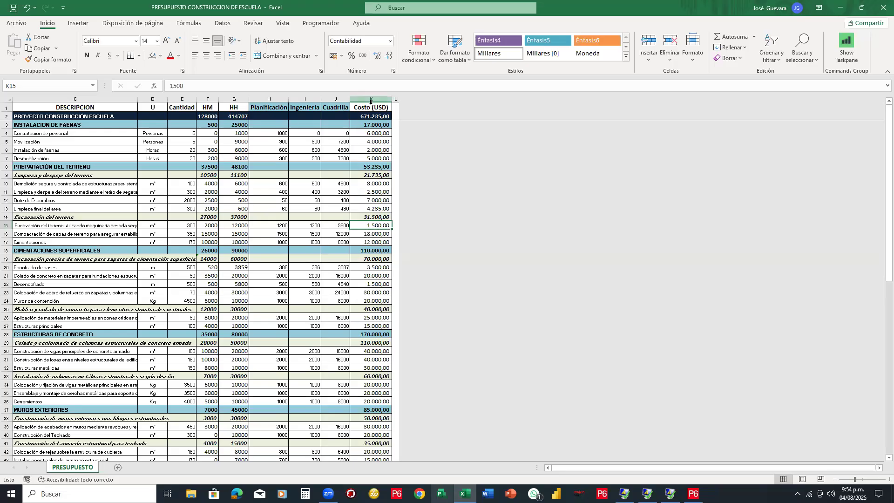
Step: Examine the budget's HM, Costo (USD), Planificación, Ingenieria and Cuadrilla columns one by one
{"action": "left_click", "coordinate": [210, 100]}
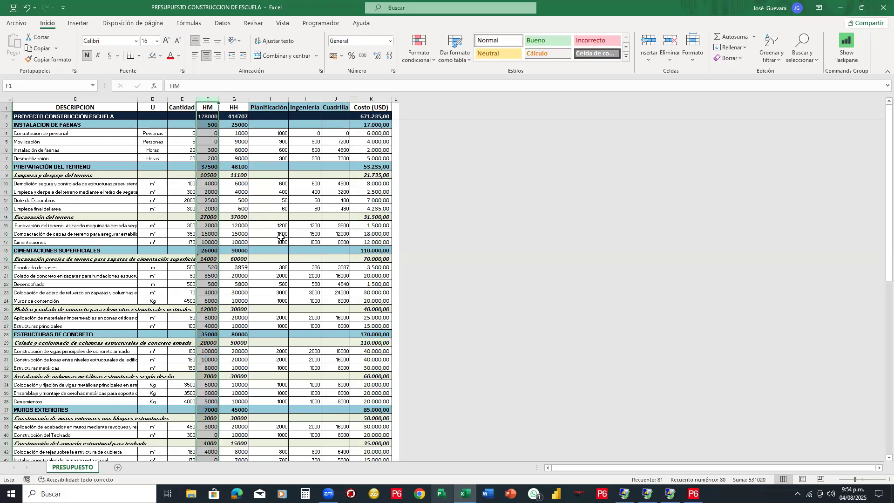
{"action": "left_click", "coordinate": [369, 99]}
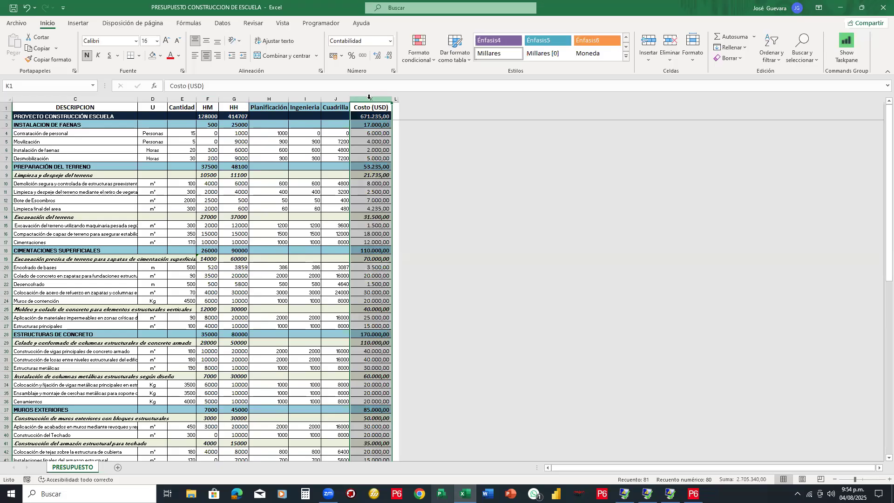
{"action": "left_click", "coordinate": [266, 98]}
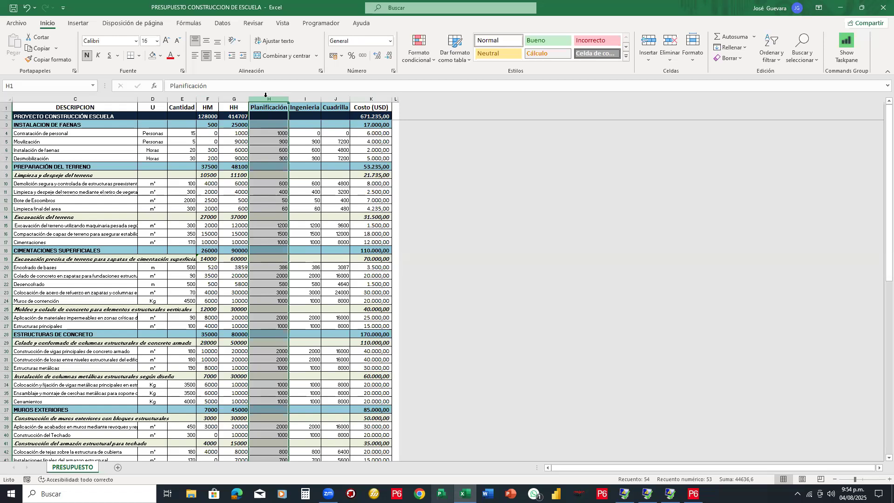
{"action": "left_click", "coordinate": [313, 100]}
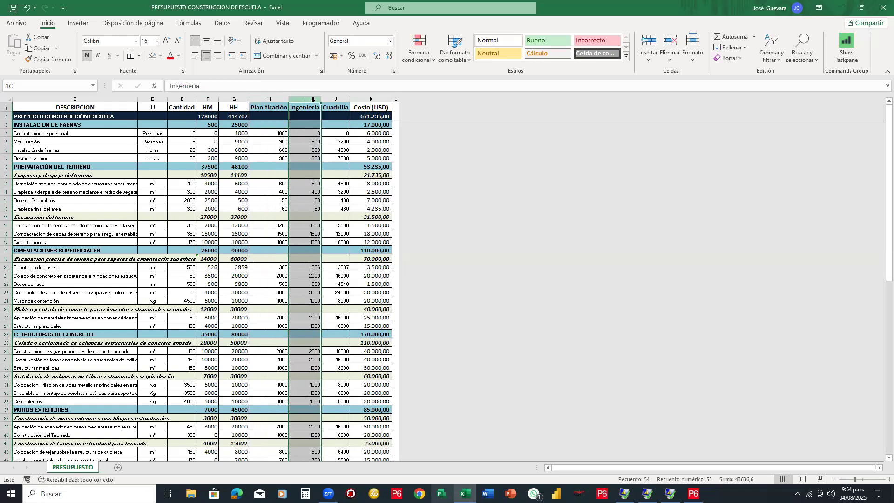
{"action": "left_click", "coordinate": [340, 98]}
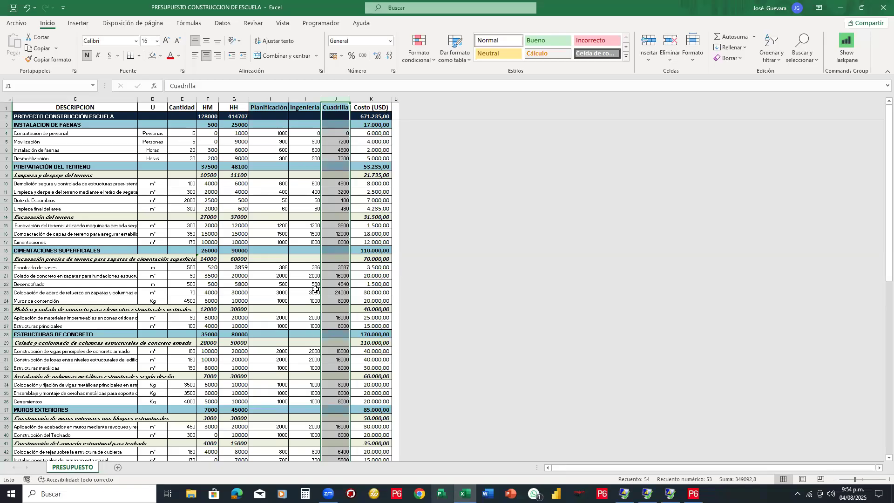
Step: Switch back to Primavera P6 and review the Unidades de mano de obra presupuestadas column of the activities
{"action": "left_click", "coordinate": [693, 493]}
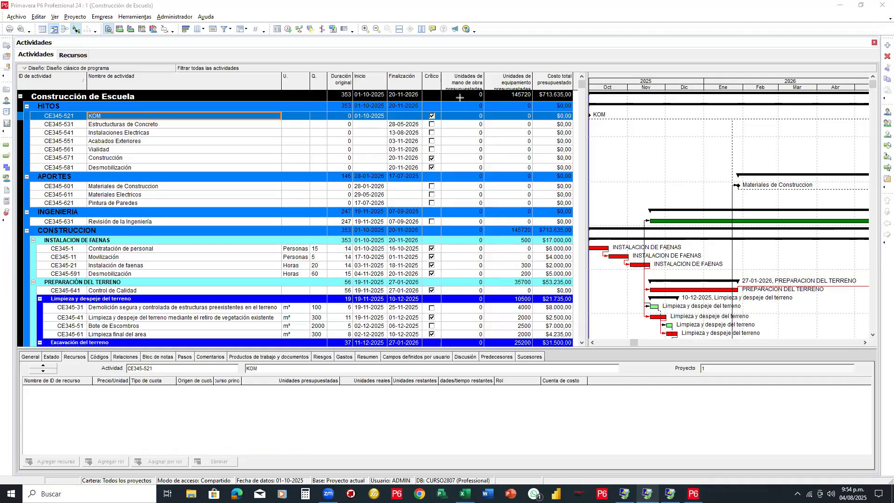
{"action": "left_click_drag", "start_coordinate": [440, 70], "coordinate": [485, 347]}
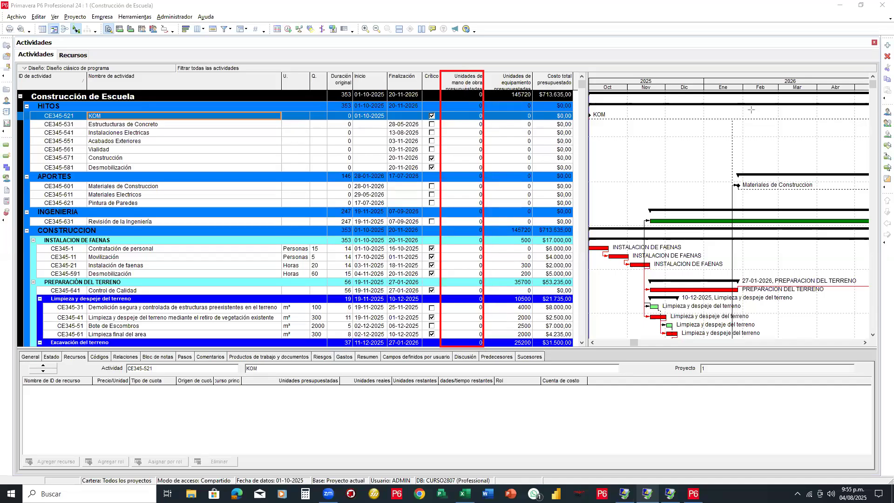
{"action": "left_click", "coordinate": [468, 61]}
{"action": "left_click", "coordinate": [557, 63]}
{"action": "mouse_move", "coordinate": [562, 65]}
{"action": "left_mouse_down"}
{"action": "mouse_move", "coordinate": [508, 60]}
{"action": "mouse_move", "coordinate": [474, 88]}
{"action": "left_mouse_up"}
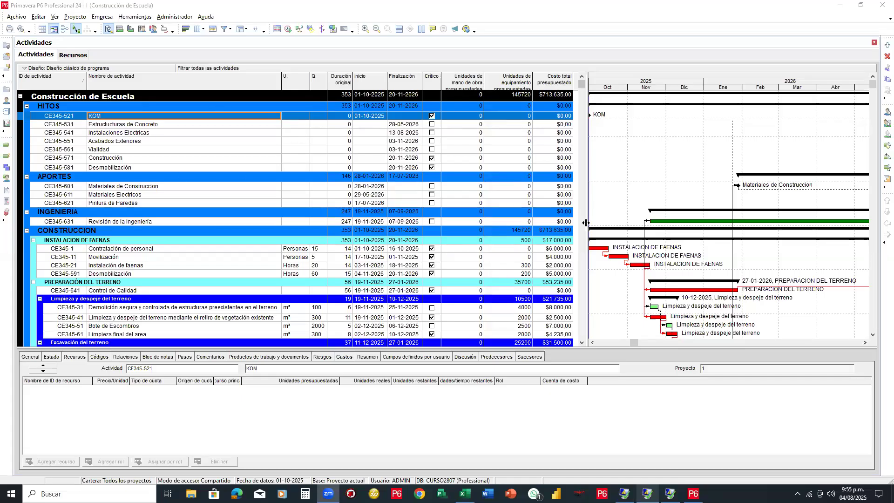
Step: Narrow the activity table so it ends at Finalización, show the Gantt chart from the project start and slightly widen the U. column
{"action": "left_click_drag", "start_coordinate": [585, 223], "coordinate": [433, 223]}
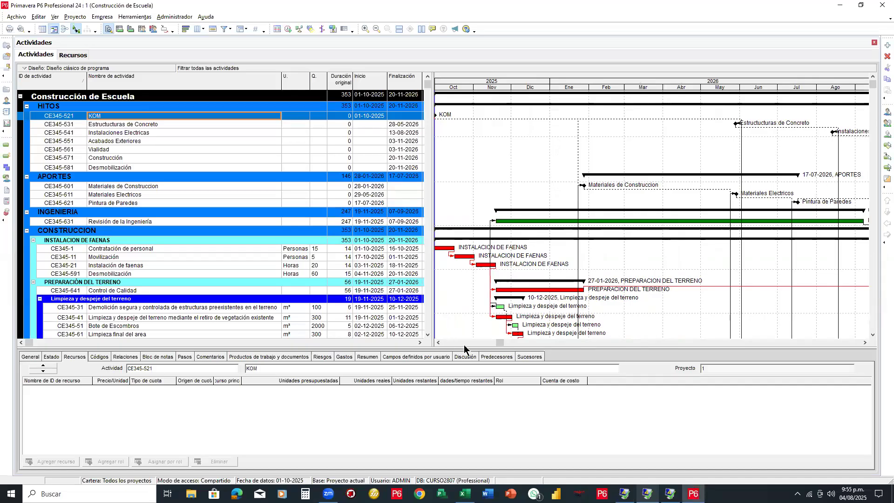
{"action": "left_click_drag", "start_coordinate": [502, 345], "coordinate": [482, 353]}
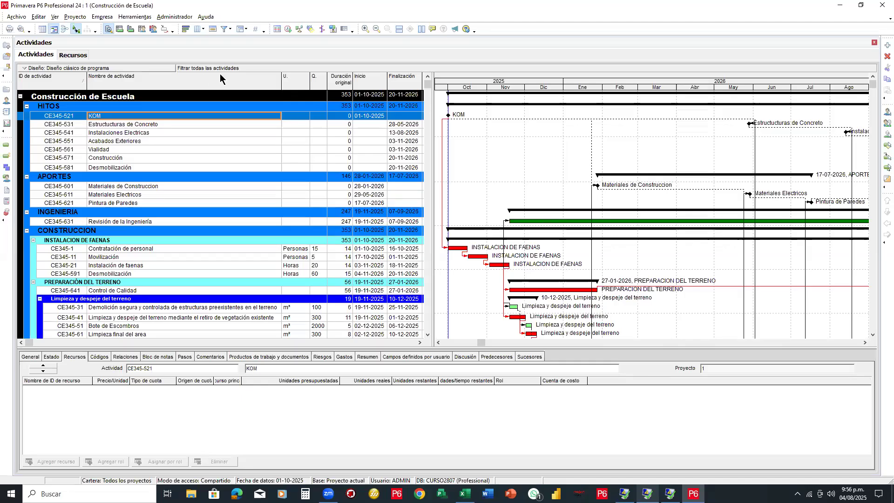
{"action": "left_click_drag", "start_coordinate": [310, 82], "coordinate": [312, 82]}
Step: Look through the project schedule from HITOS down to MUROS EXTERIORES and return to the beginning
{"action": "key", "text": "Up"}
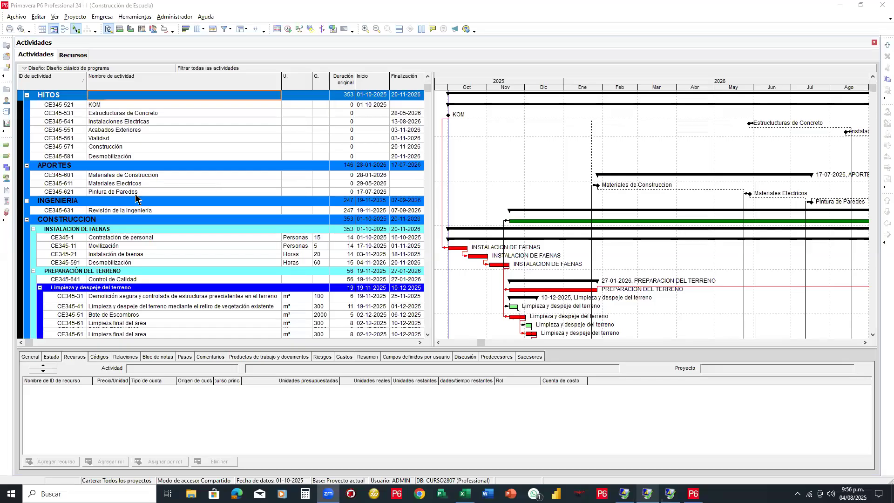
{"action": "scroll", "coordinate": [135, 198], "scroll_direction": "down", "scroll_amount": 5}
{"action": "scroll", "coordinate": [135, 198], "scroll_direction": "down", "scroll_amount": 5}
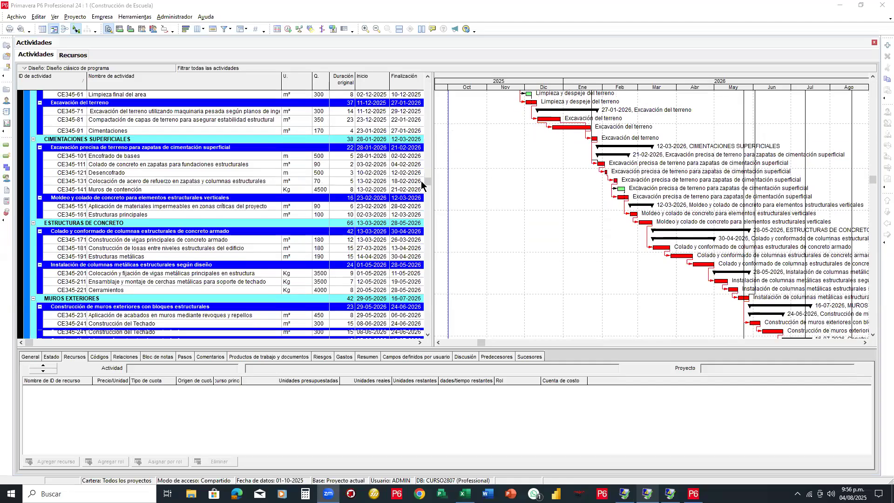
{"action": "scroll", "coordinate": [427, 183], "scroll_direction": "down", "scroll_amount": 2}
{"action": "scroll", "coordinate": [430, 169], "scroll_direction": "up", "scroll_amount": 15}
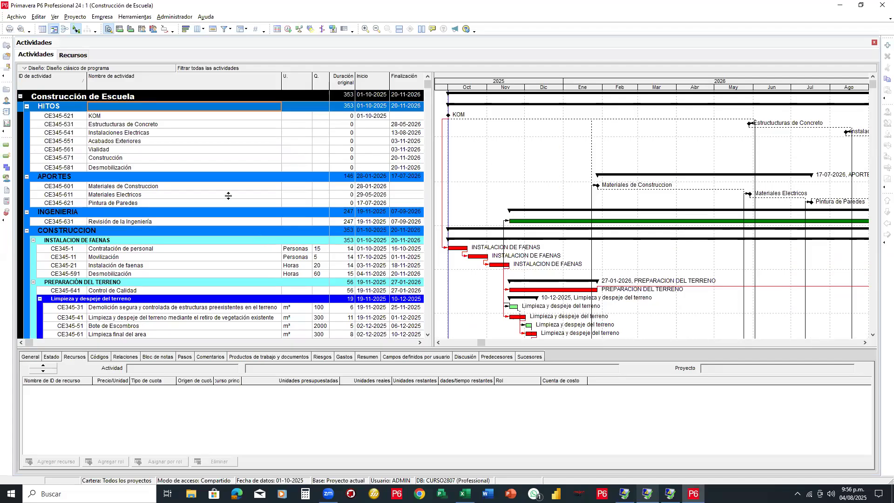
{"action": "left_click_drag", "start_coordinate": [428, 84], "coordinate": [369, 78]}
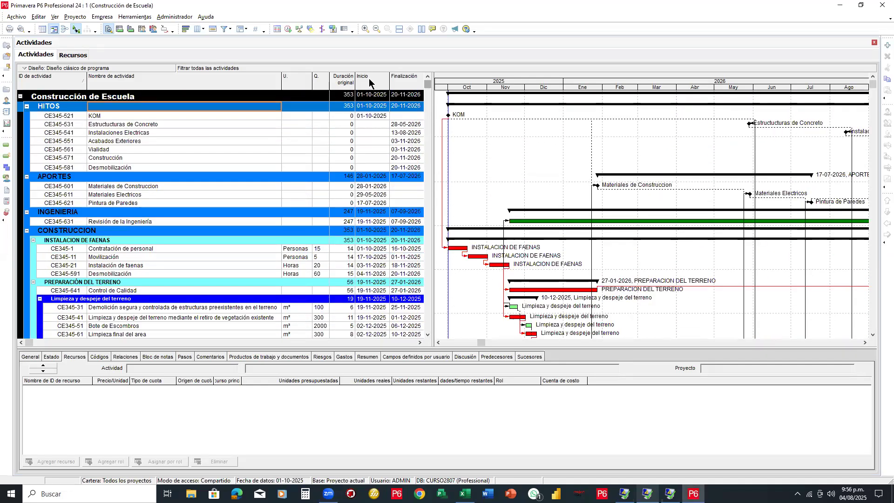
Step: Open the company's project list and compare the program dates of Construcción de Escuela and CONSTRUCCION Y MONTAJE ELECTROMECANICO TSF II
{"action": "left_click", "coordinate": [102, 16]}
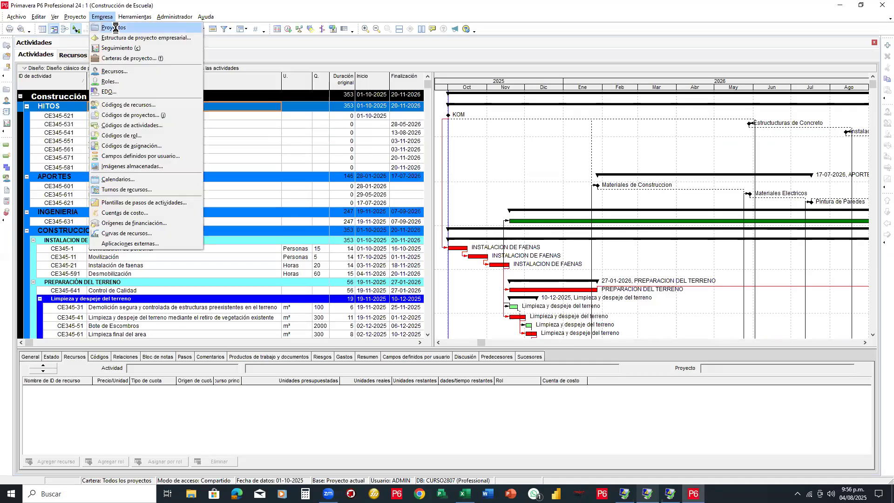
{"action": "left_click", "coordinate": [114, 27]}
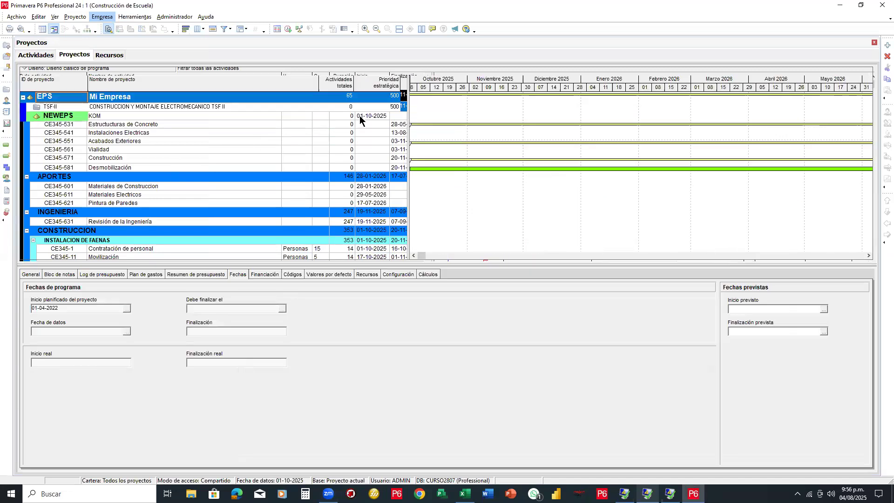
{"action": "left_click", "coordinate": [131, 106]}
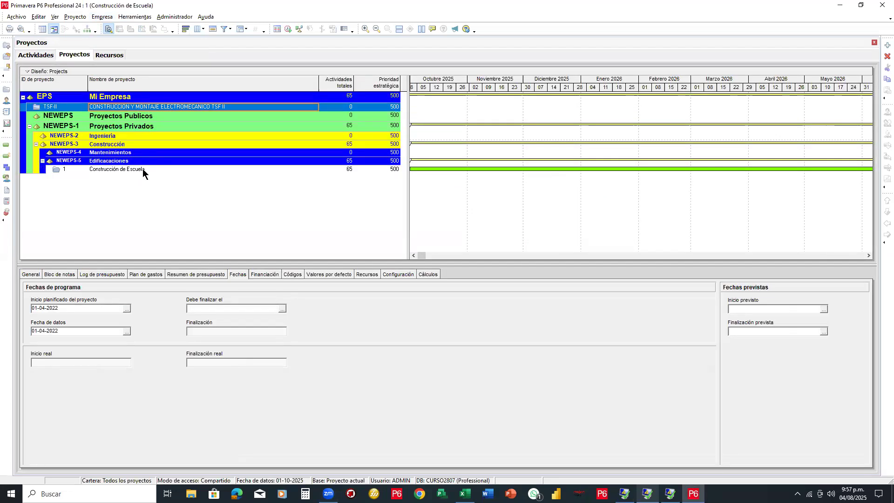
{"action": "left_click", "coordinate": [151, 169]}
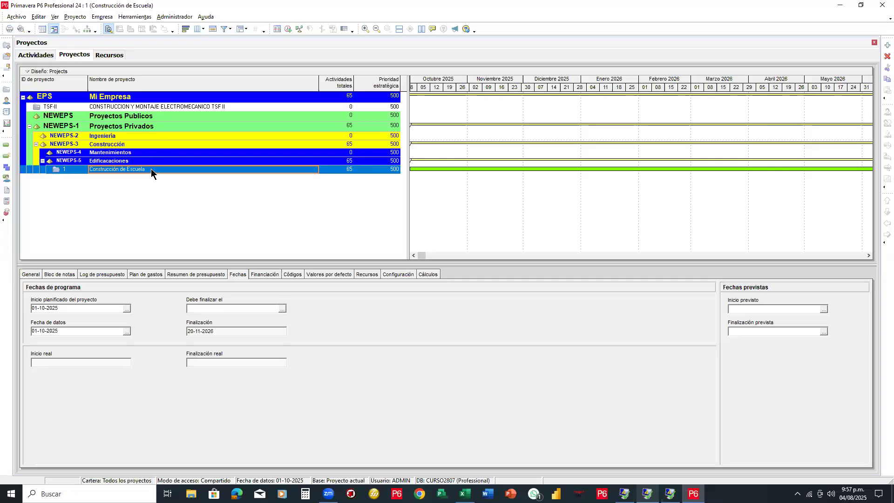
{"action": "left_click", "coordinate": [169, 106]}
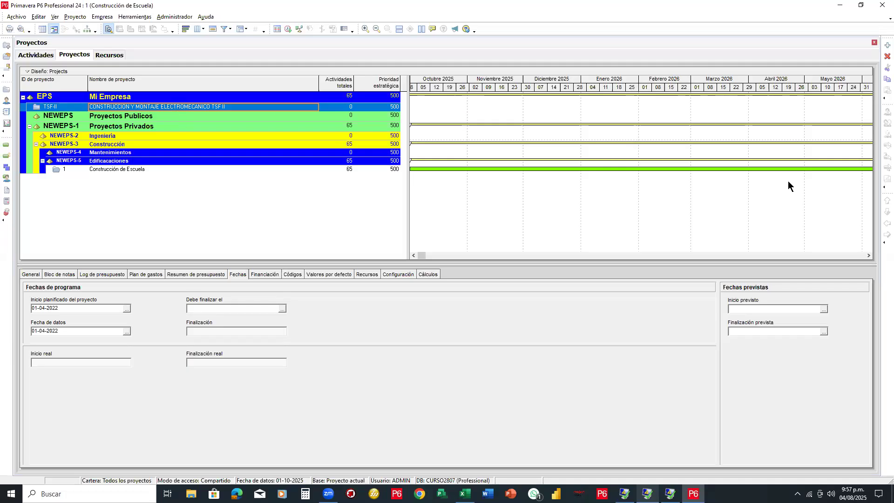
{"action": "left_click", "coordinate": [618, 62]}
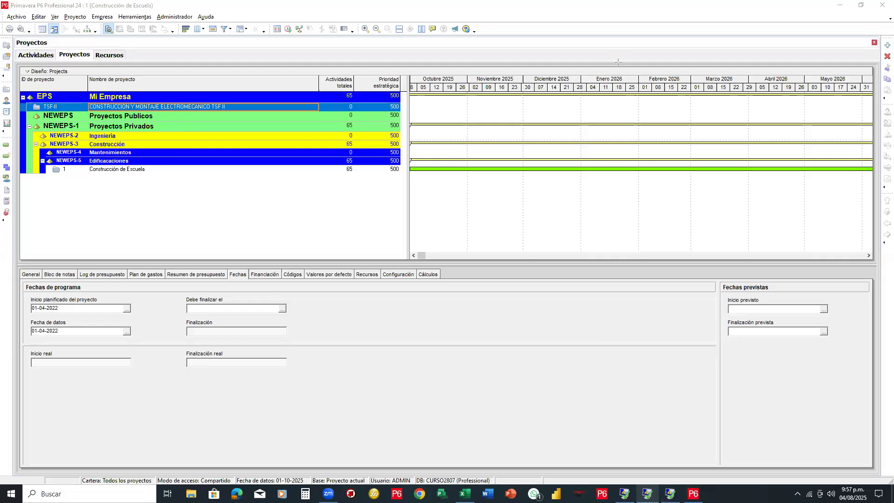
{"action": "left_click", "coordinate": [419, 102]}
{"action": "left_click", "coordinate": [419, 128]}
{"action": "left_click", "coordinate": [419, 165]}
{"action": "left_click", "coordinate": [419, 196]}
{"action": "left_click", "coordinate": [419, 239]}
{"action": "mouse_move", "coordinate": [430, 106]}
{"action": "left_mouse_down"}
{"action": "mouse_move", "coordinate": [454, 110]}
{"action": "mouse_move", "coordinate": [477, 183]}
{"action": "mouse_move", "coordinate": [508, 188]}
{"action": "mouse_move", "coordinate": [506, 236]}
{"action": "mouse_move", "coordinate": [593, 242]}
{"action": "left_mouse_up"}
{"action": "mouse_move", "coordinate": [434, 238]}
{"action": "left_mouse_down"}
{"action": "mouse_move", "coordinate": [476, 235]}
{"action": "mouse_move", "coordinate": [442, 231]}
{"action": "mouse_move", "coordinate": [428, 240]}
{"action": "mouse_move", "coordinate": [440, 247]}
{"action": "left_mouse_up"}
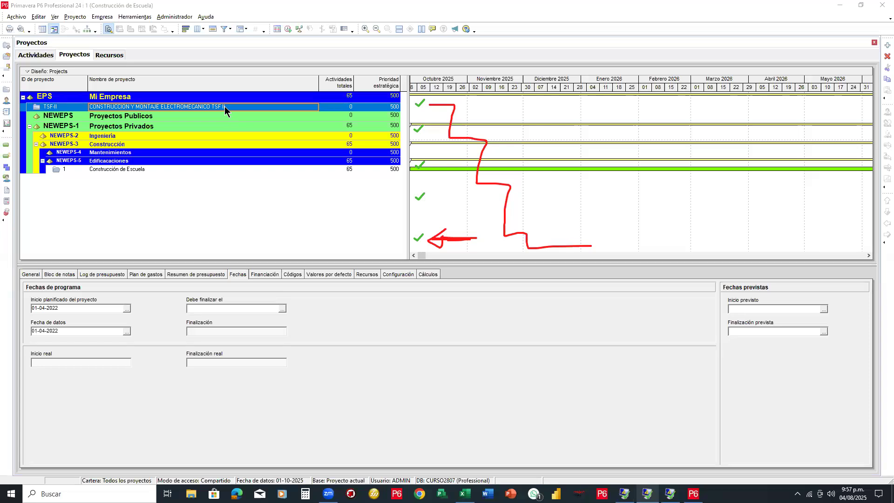
Step: Select Construcción de Escuela, check its activities and return to the project list
{"action": "left_click", "coordinate": [191, 169]}
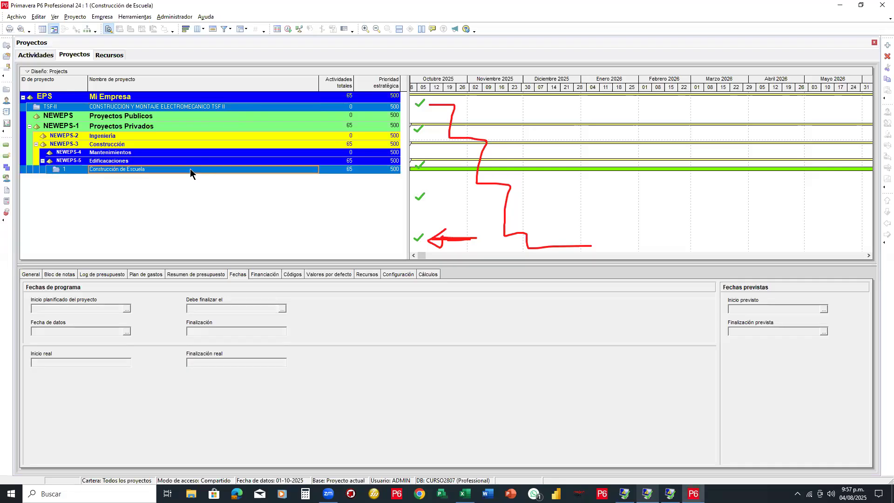
{"action": "left_click", "coordinate": [43, 57]}
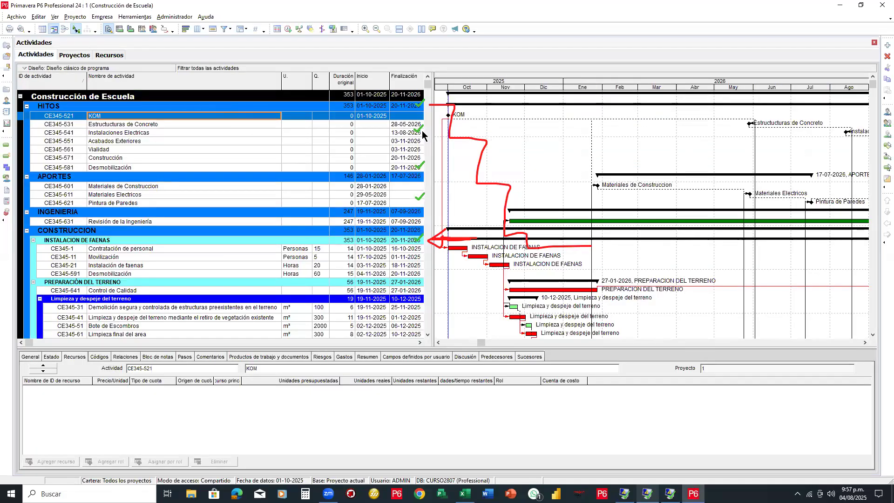
{"action": "left_click", "coordinate": [795, 227]}
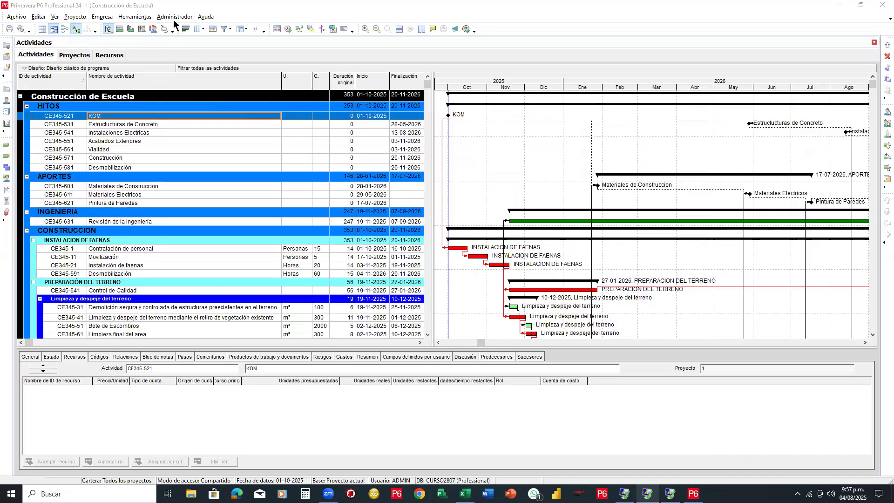
{"action": "left_click", "coordinate": [86, 55]}
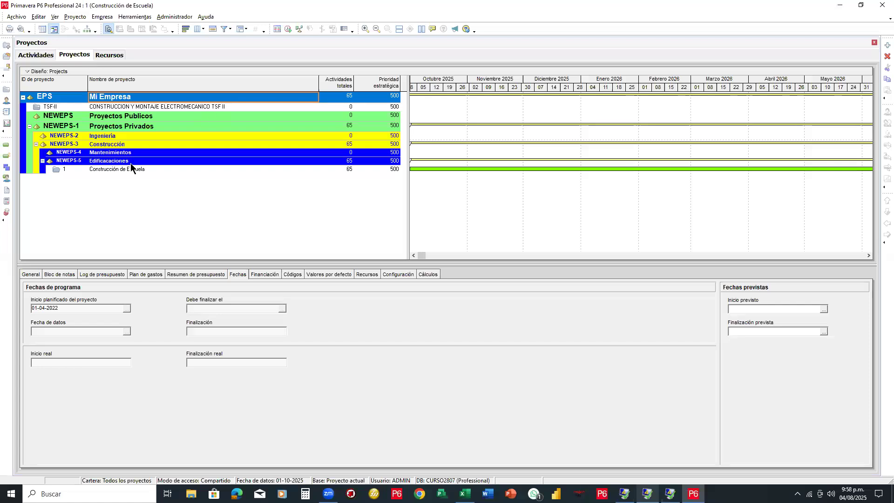
Step: Compare the program dates of CONSTRUCCION Y MONTAJE ELECTROMECANICO TSF II and Construcción de Escuela, and return to the school project's activities
{"action": "left_click", "coordinate": [212, 105]}
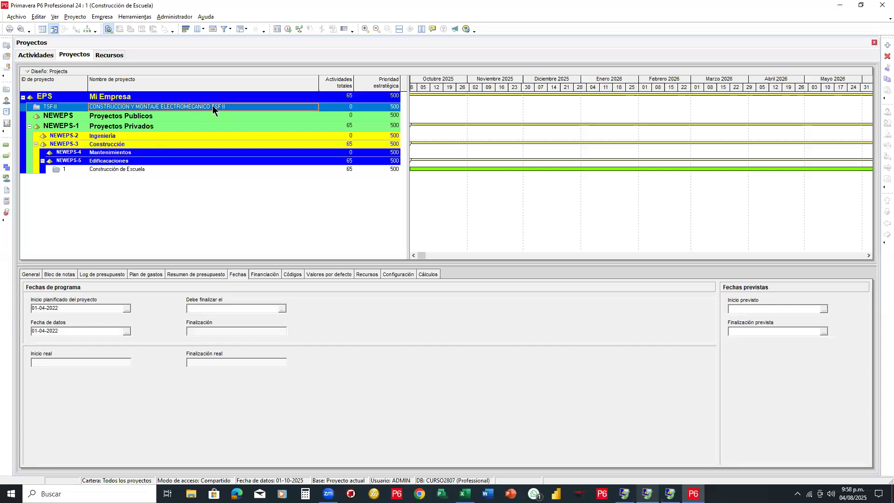
{"action": "left_click", "coordinate": [137, 172]}
{"action": "left_click", "coordinate": [158, 108]}
{"action": "left_click", "coordinate": [156, 169]}
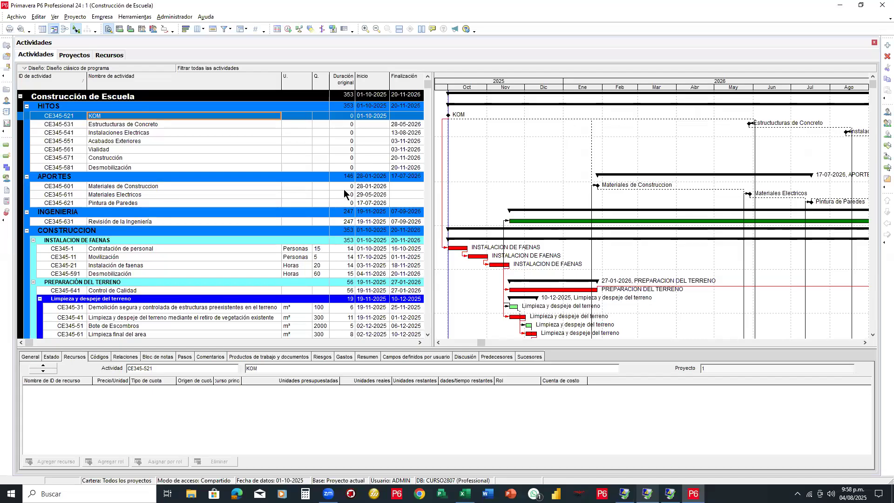
Step: Look down the schedule to CIMENTACIONES SUPERFICIALES and widen the activity table to show the columns through Costo total presupuestado
{"action": "scroll", "coordinate": [312, 184], "scroll_direction": "down", "scroll_amount": 2}
{"action": "scroll", "coordinate": [314, 186], "scroll_direction": "down", "scroll_amount": 2}
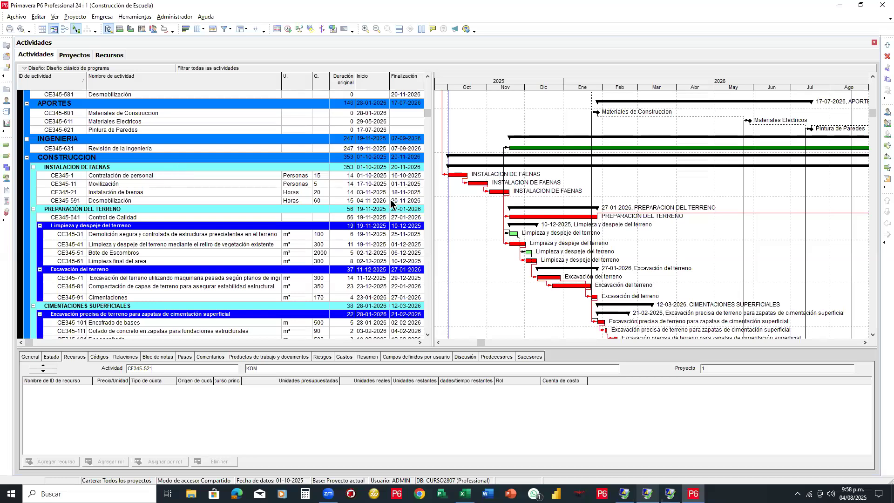
{"action": "left_click_drag", "start_coordinate": [432, 210], "coordinate": [589, 228]}
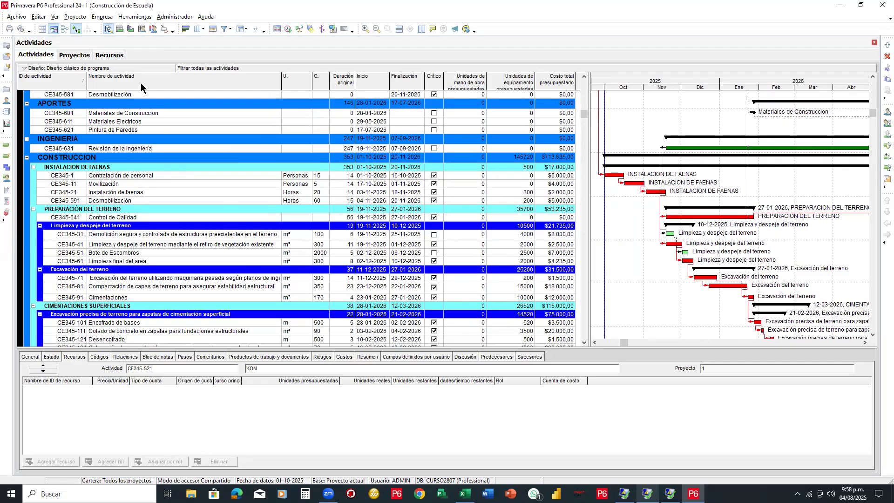
Step: Return to the beginning of the schedule and narrow the activity table so it ends at Unidades de mano de obra presupuestadas
{"action": "left_click", "coordinate": [102, 18]}
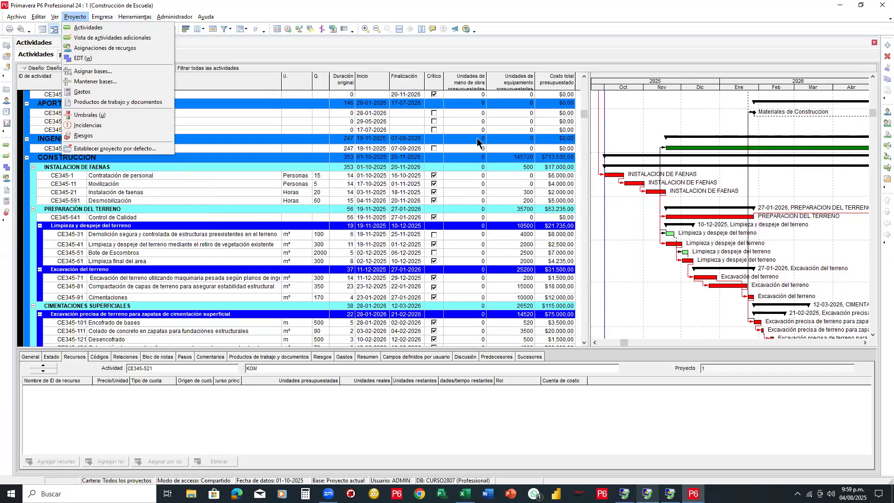
{"action": "left_click", "coordinate": [669, 105]}
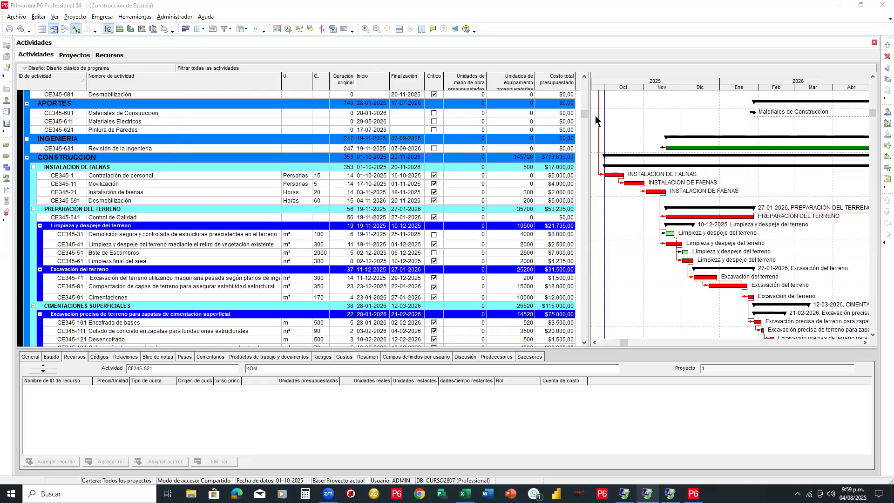
{"action": "left_click_drag", "start_coordinate": [585, 114], "coordinate": [588, 74]}
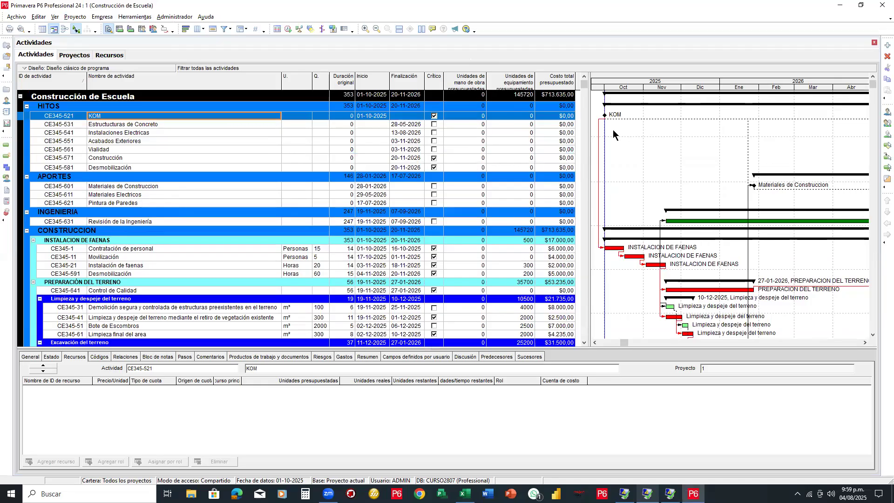
{"action": "left_click_drag", "start_coordinate": [588, 134], "coordinate": [495, 136]}
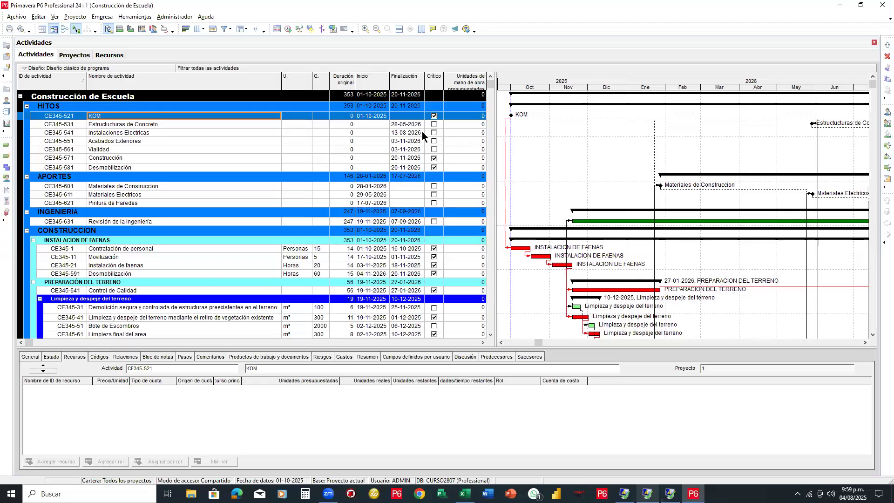